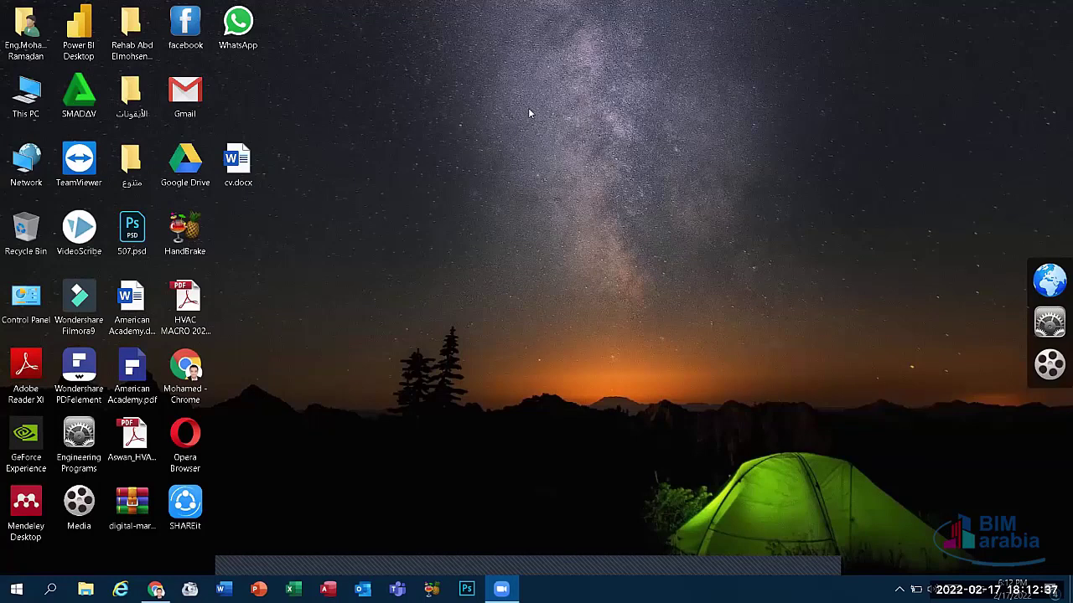
# Step: Open This PC from the desktop to see the drives
pyautogui.rightClick(530, 113)
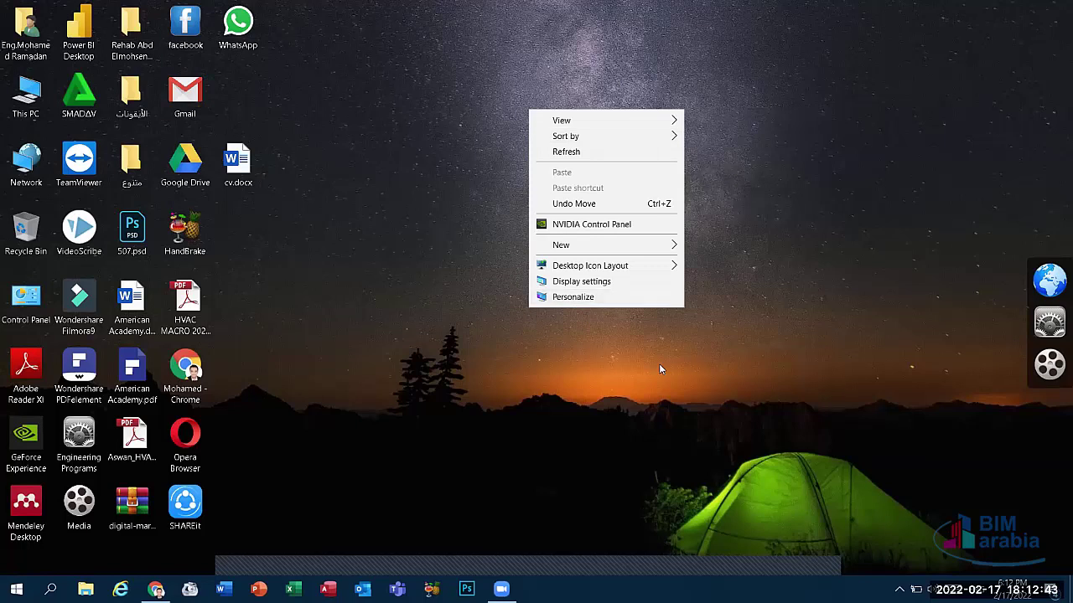
pyautogui.click(549, 368)
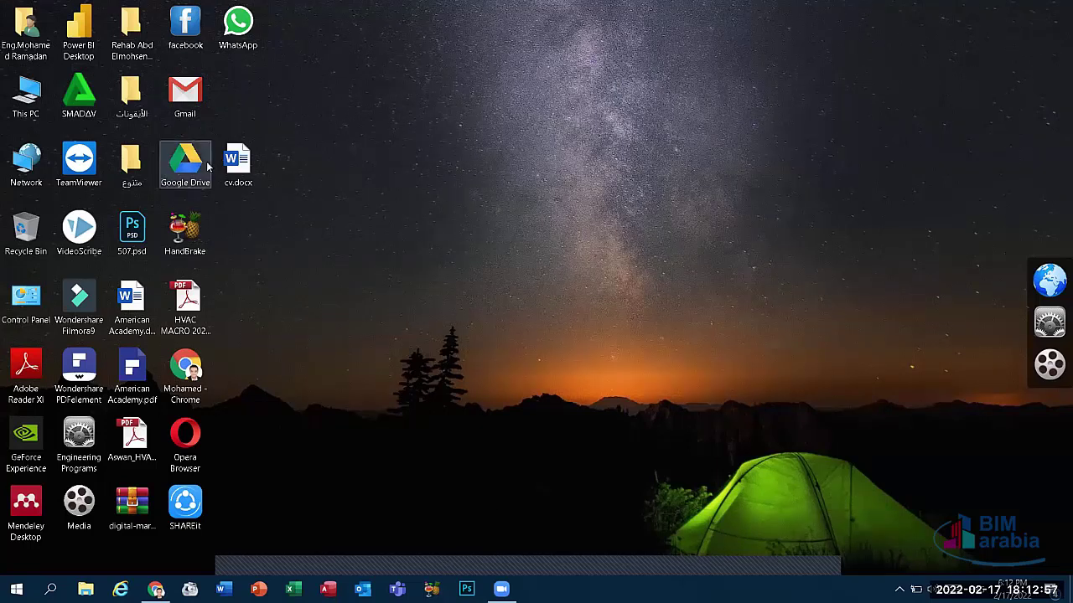
pyautogui.click(29, 99)
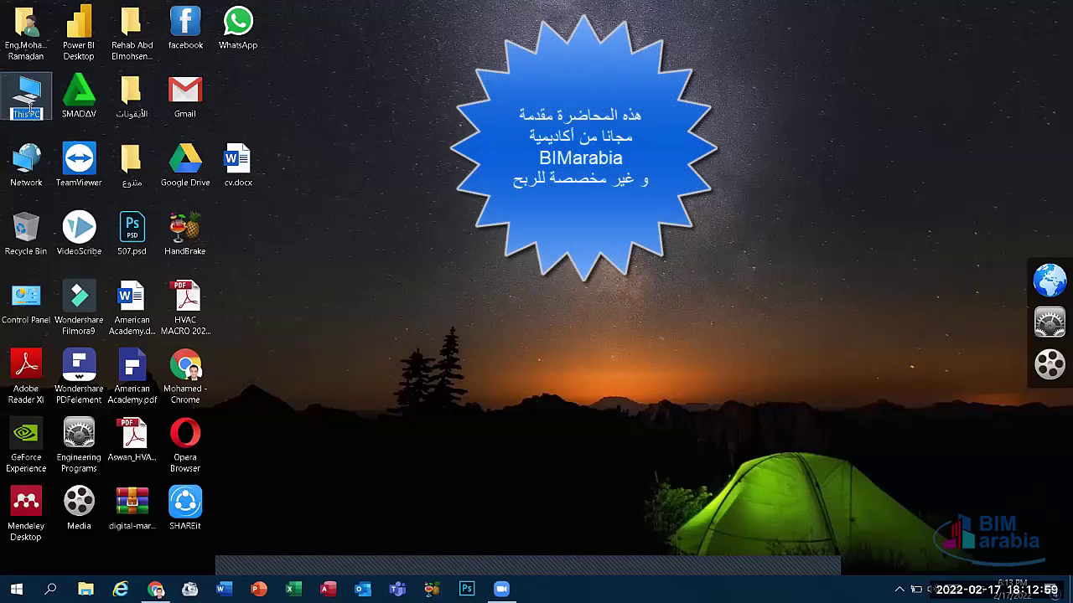
pyautogui.doubleClick(31, 101)
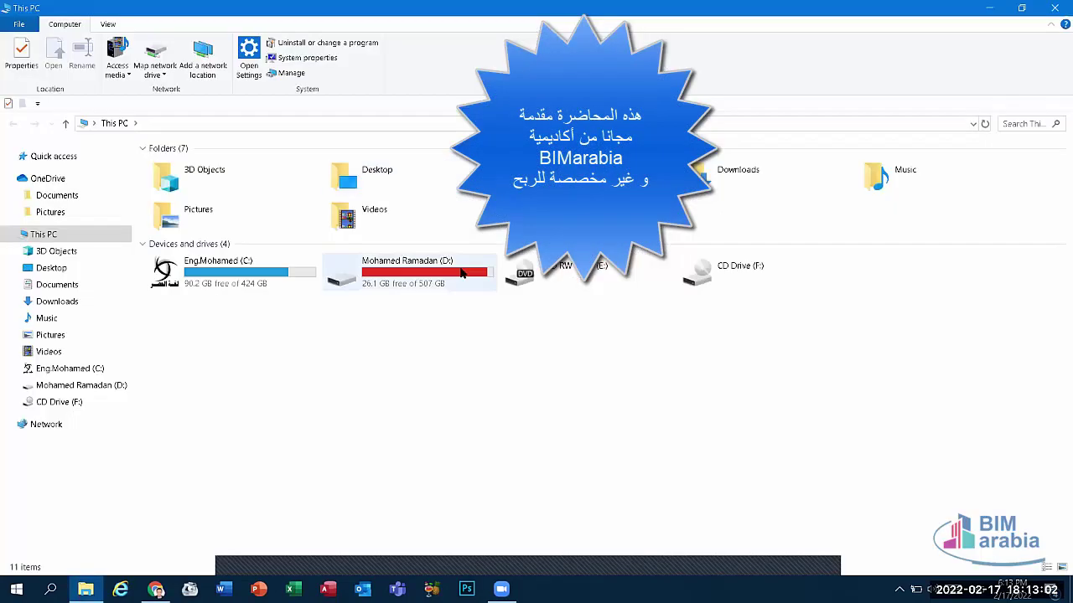
# Step: Open drive D: and then the user's personal folder on it
pyautogui.click(460, 272)
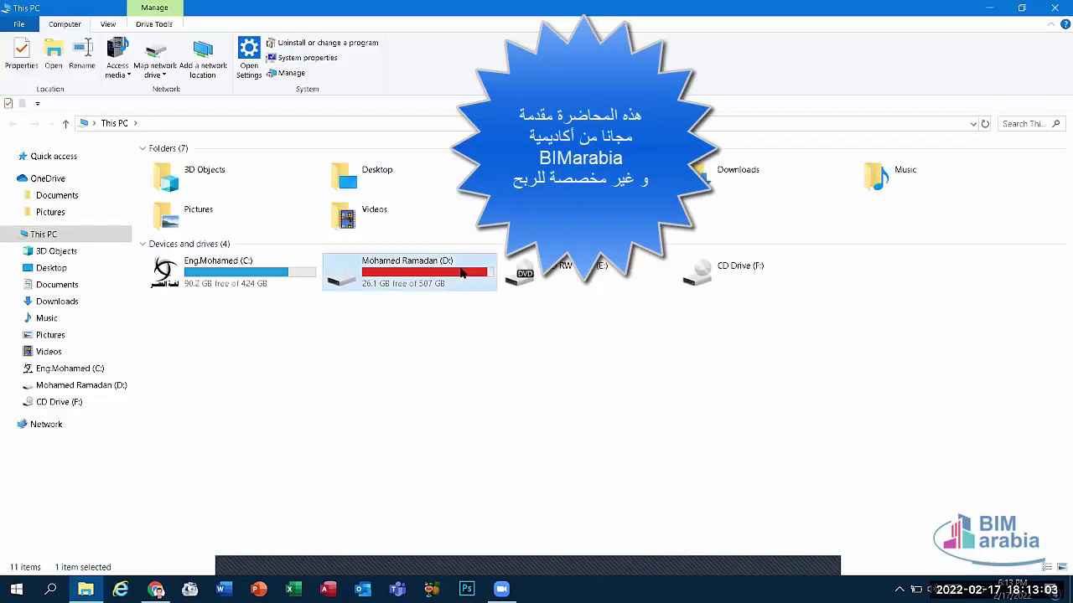
pyautogui.doubleClick(460, 272)
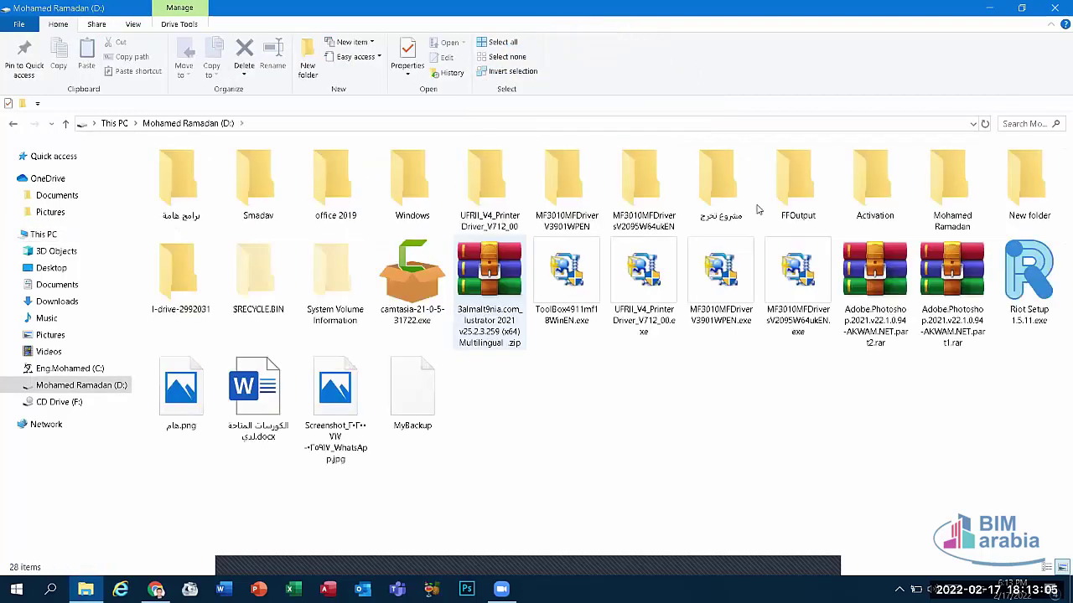
pyautogui.click(956, 211)
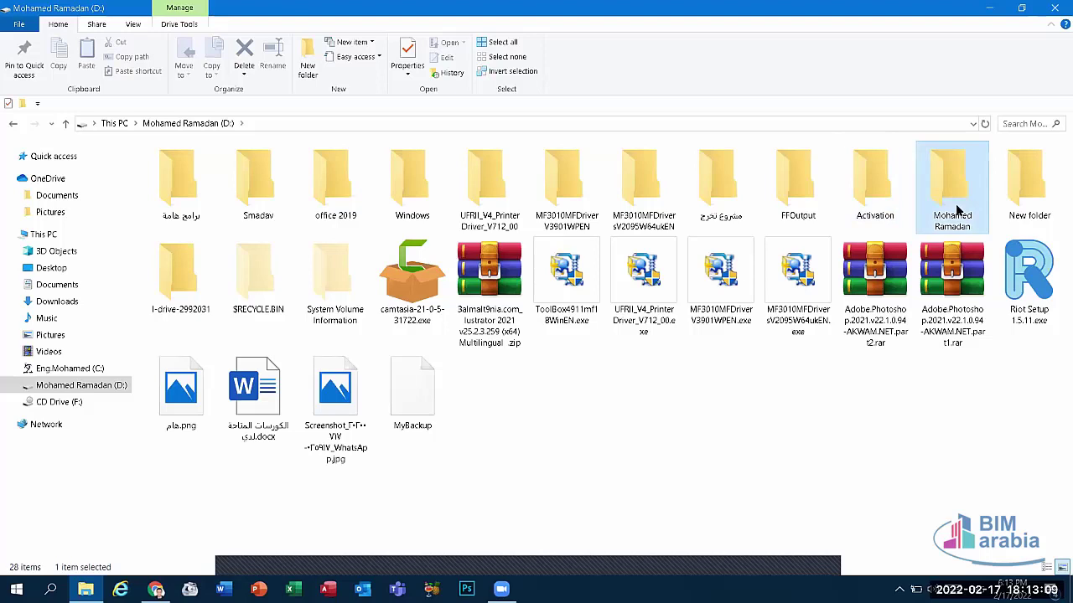
pyautogui.press('Return')
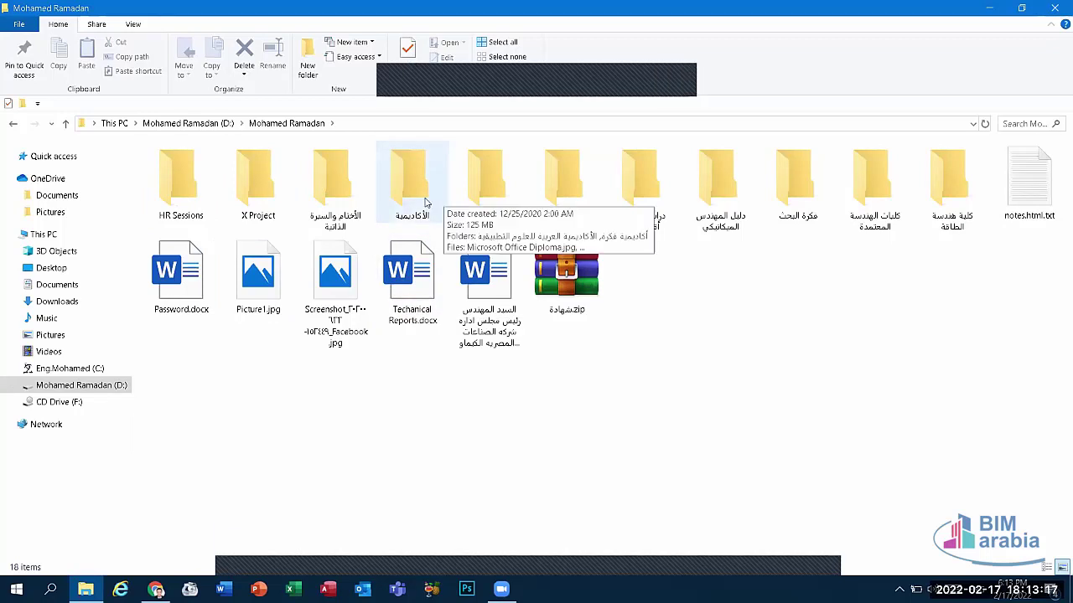
pyautogui.click(467, 216)
pyautogui.click(467, 216)
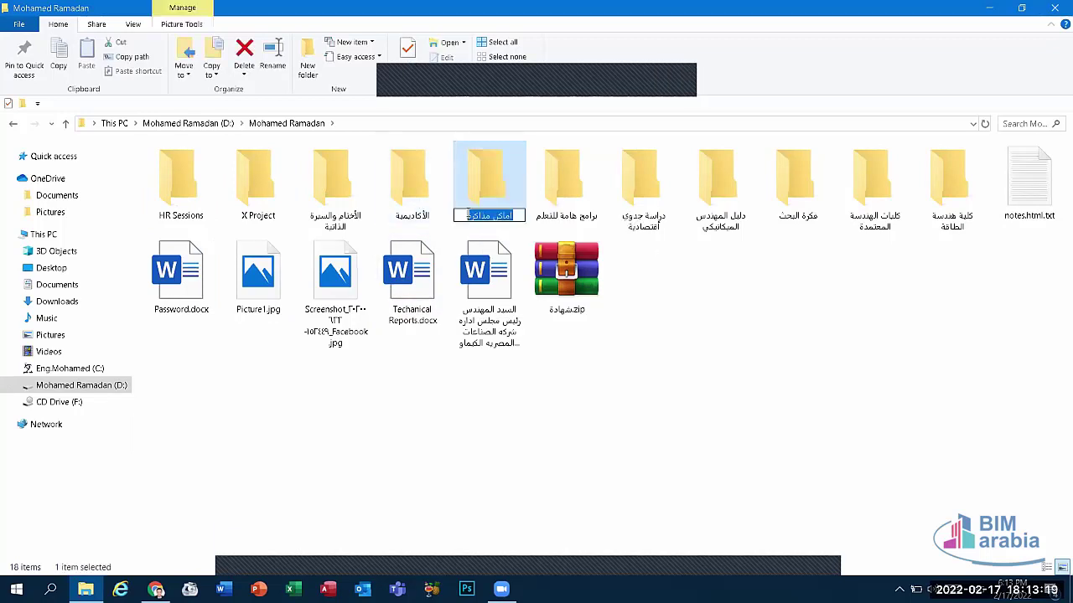
pyautogui.click(486, 203)
pyautogui.doubleClick(486, 203)
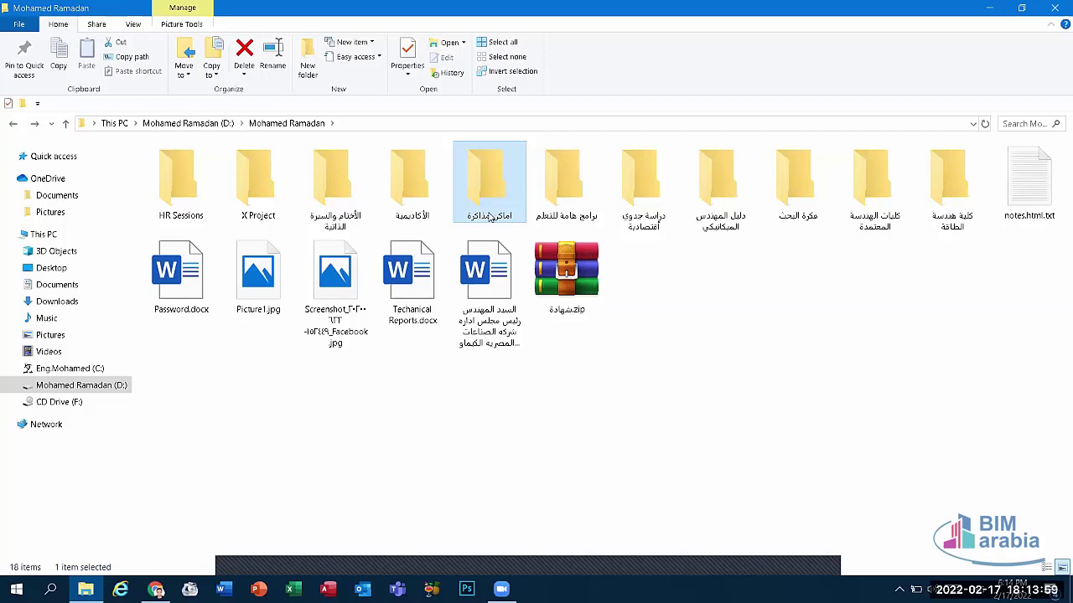
pyautogui.click(578, 251)
pyautogui.click(574, 209)
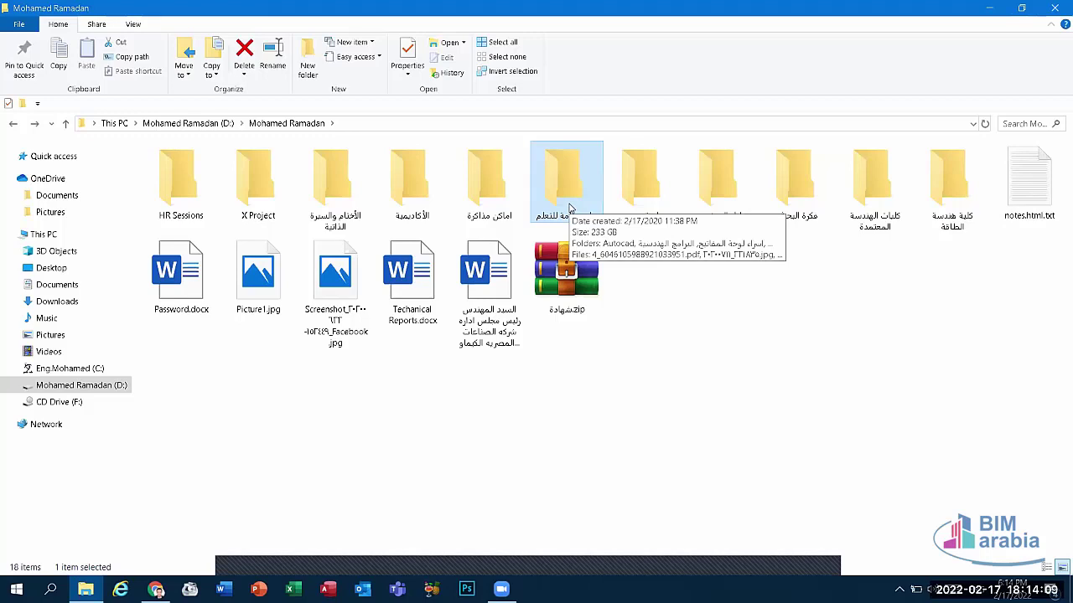
pyautogui.click(563, 270)
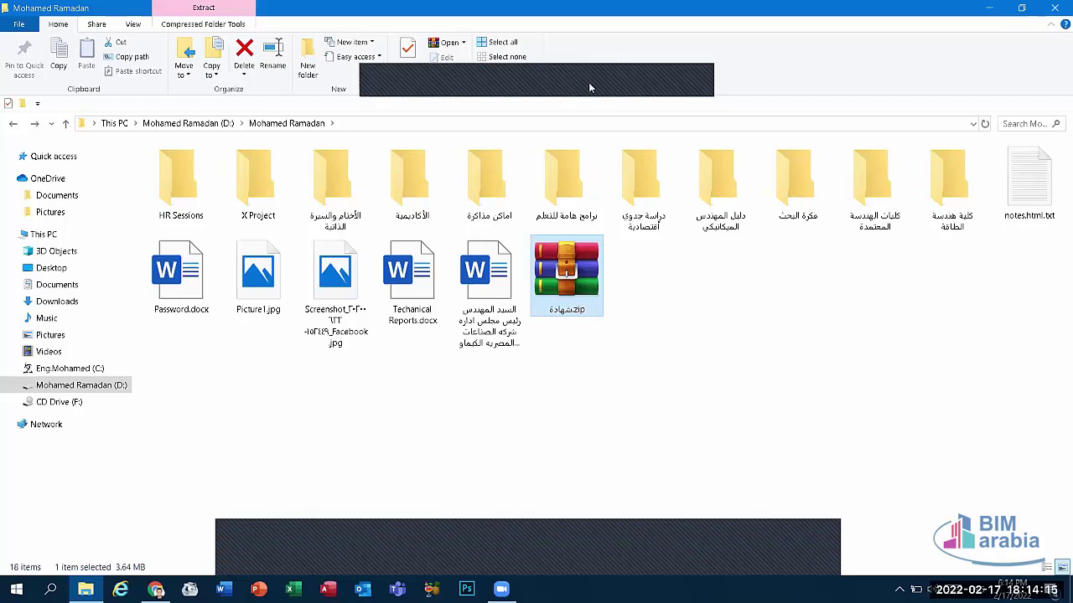
pyautogui.click(584, 276)
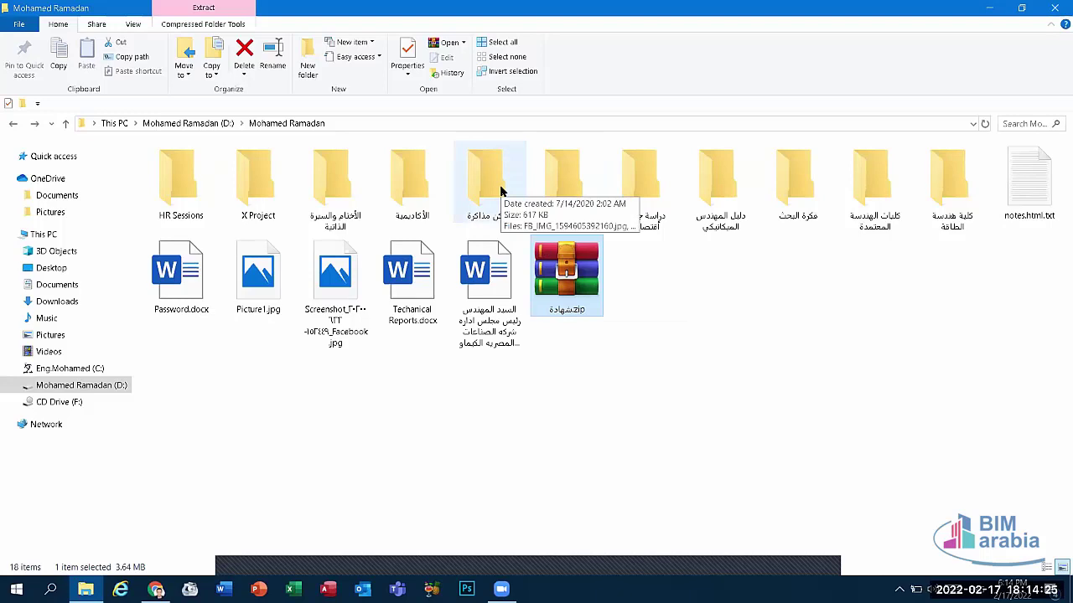
pyautogui.click(500, 191)
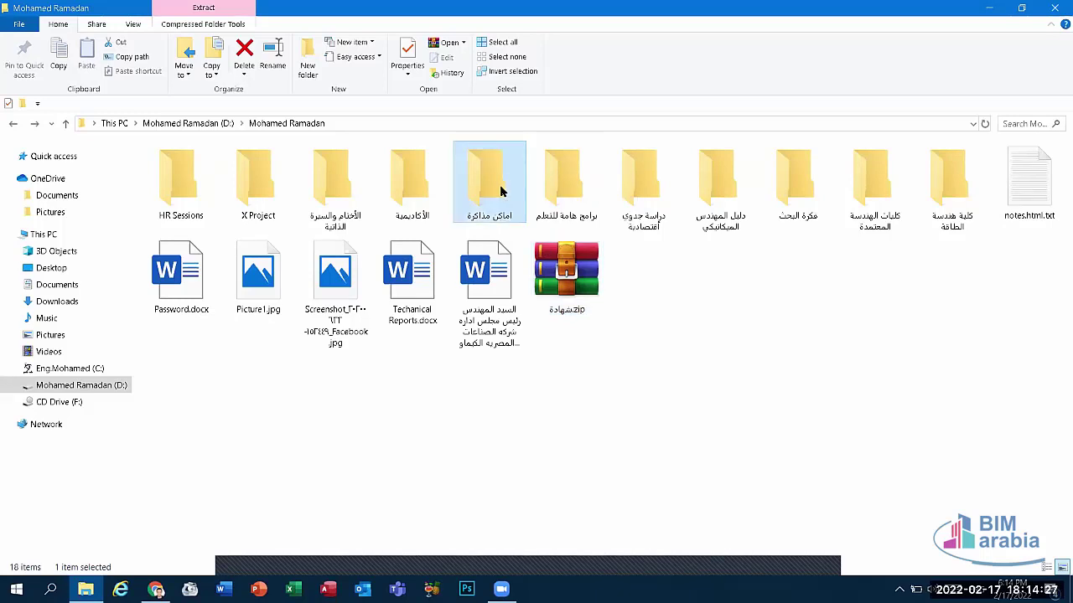
# Step: Dismiss the اماكن مذاكرة context menu and minimize the File Explorer window
pyautogui.rightClick(501, 191)
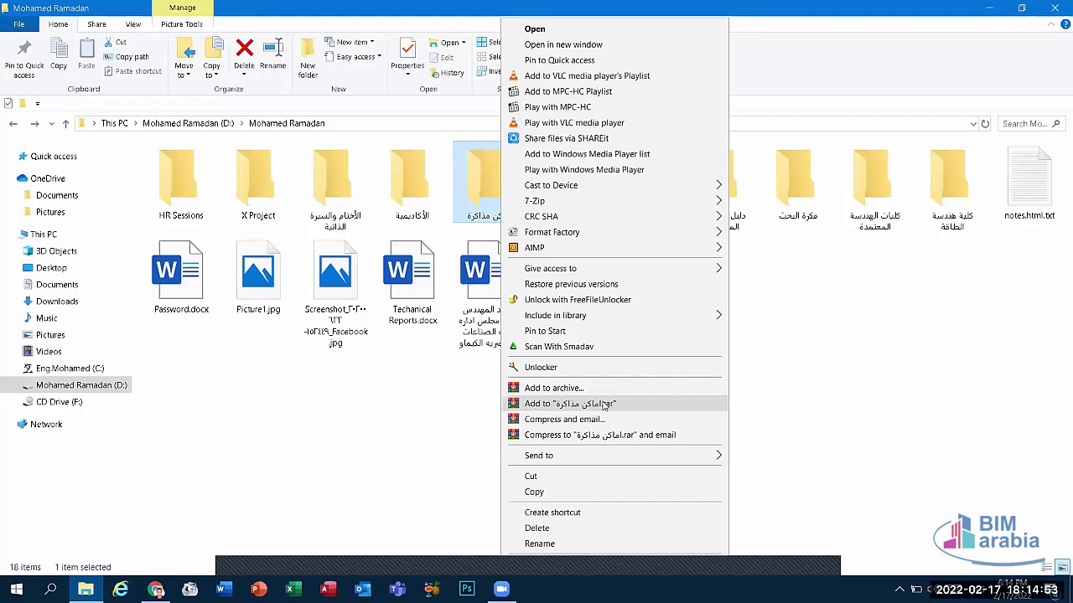
pyautogui.click(912, 219)
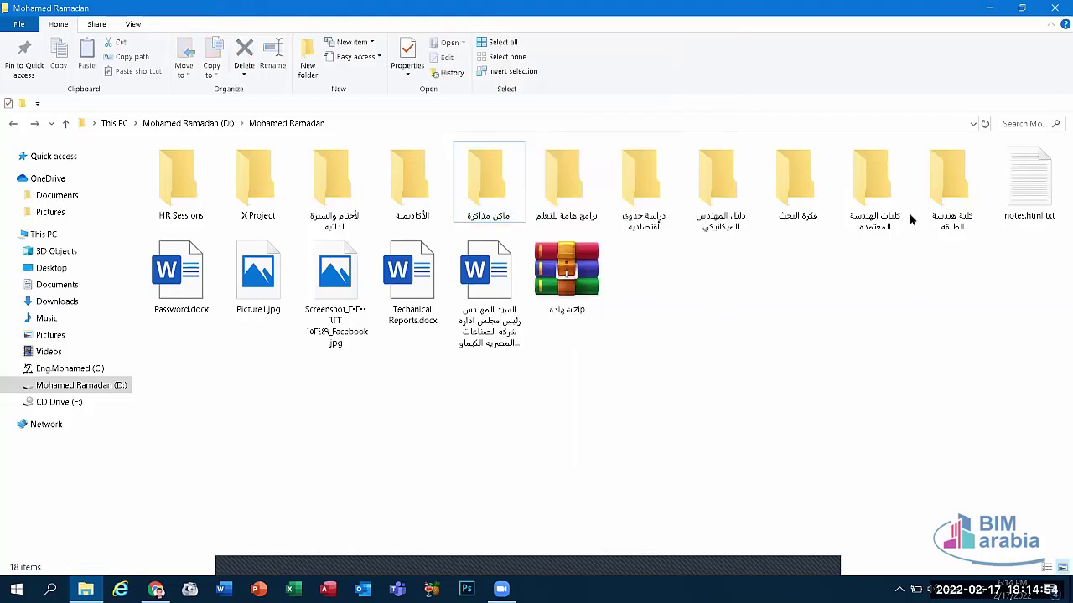
pyautogui.click(997, 7)
pyautogui.rightClick(442, 118)
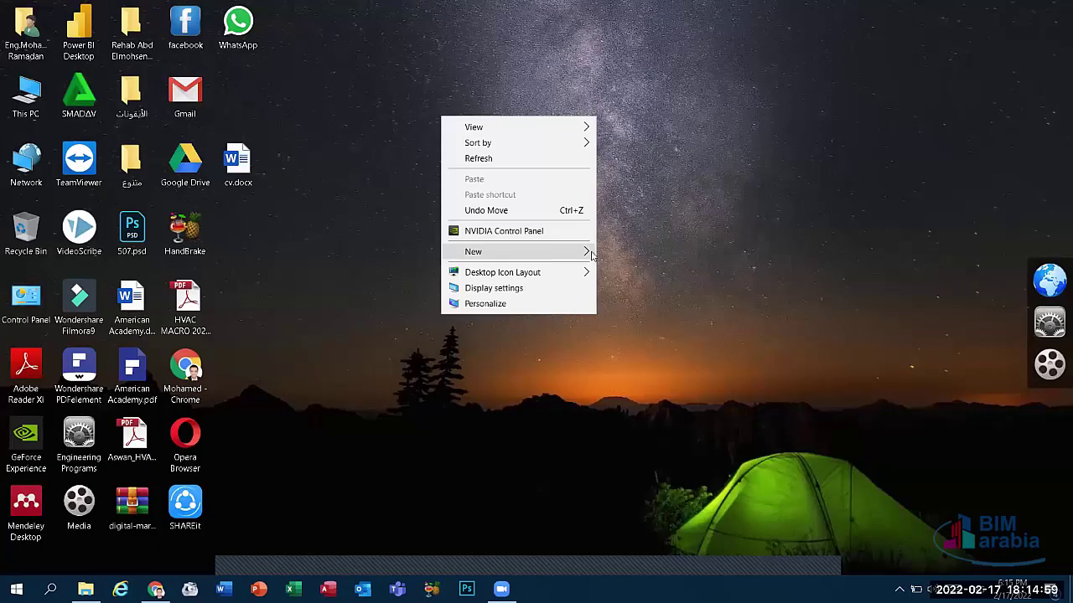
pyautogui.click(580, 256)
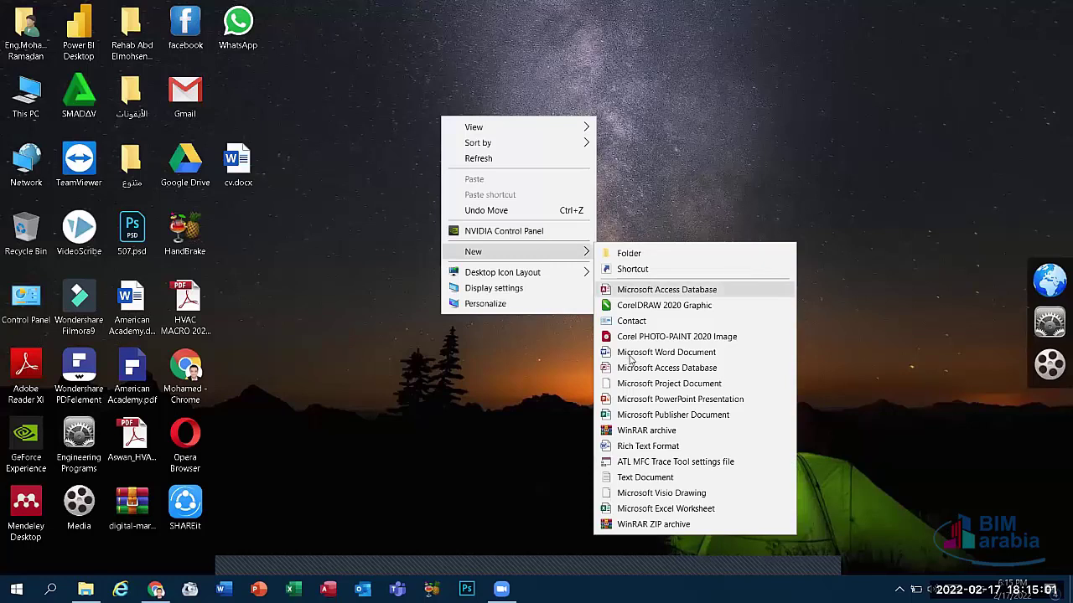
pyautogui.click(630, 354)
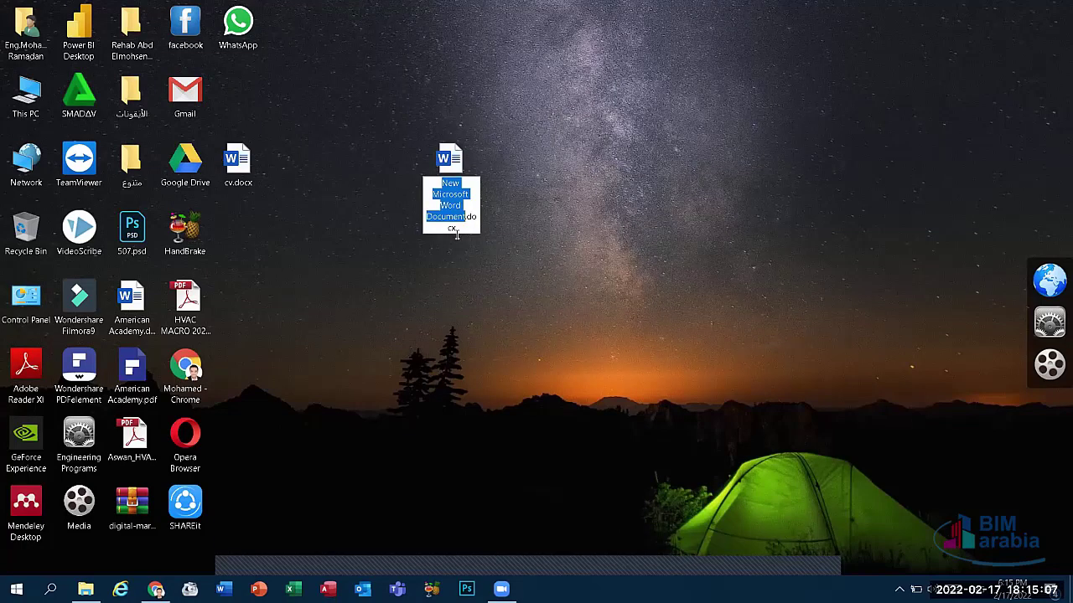
pyautogui.press('Return')
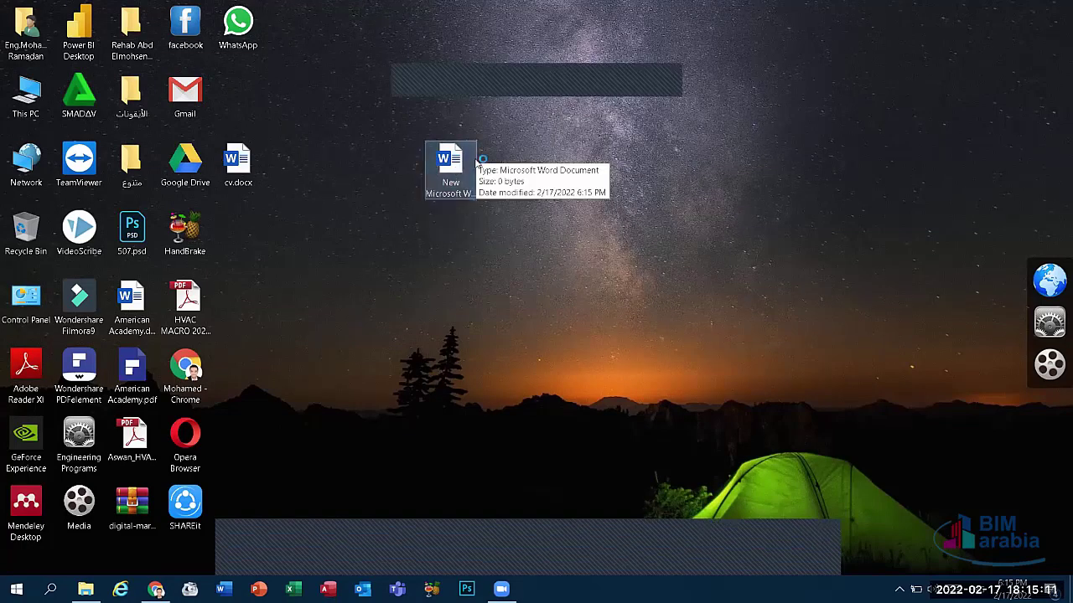
pyautogui.press('Return')
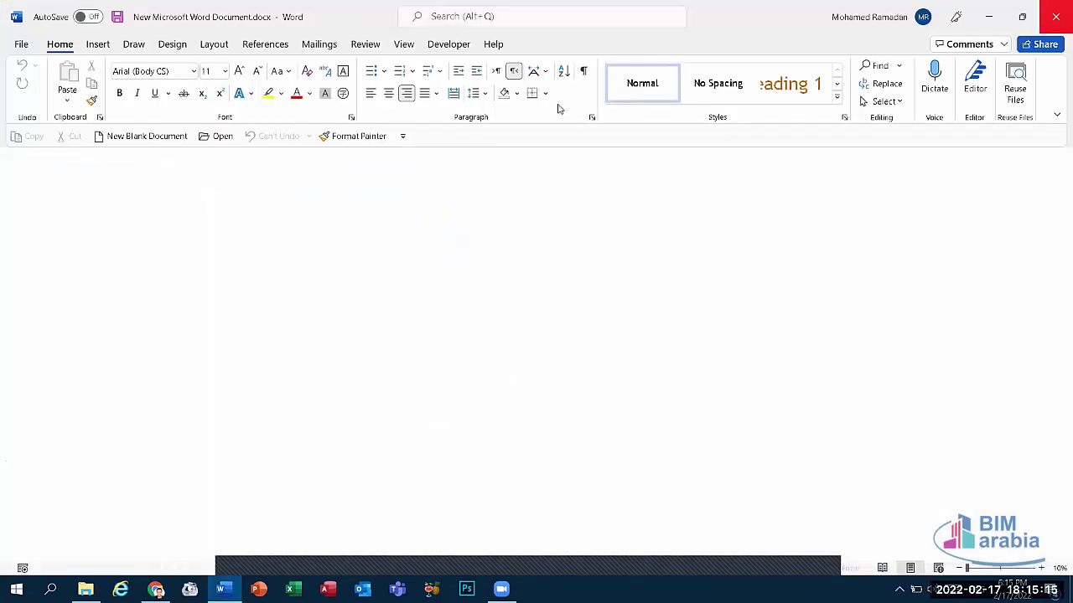
pyautogui.hotkey('alt', 'F4')
pyautogui.click(455, 176)
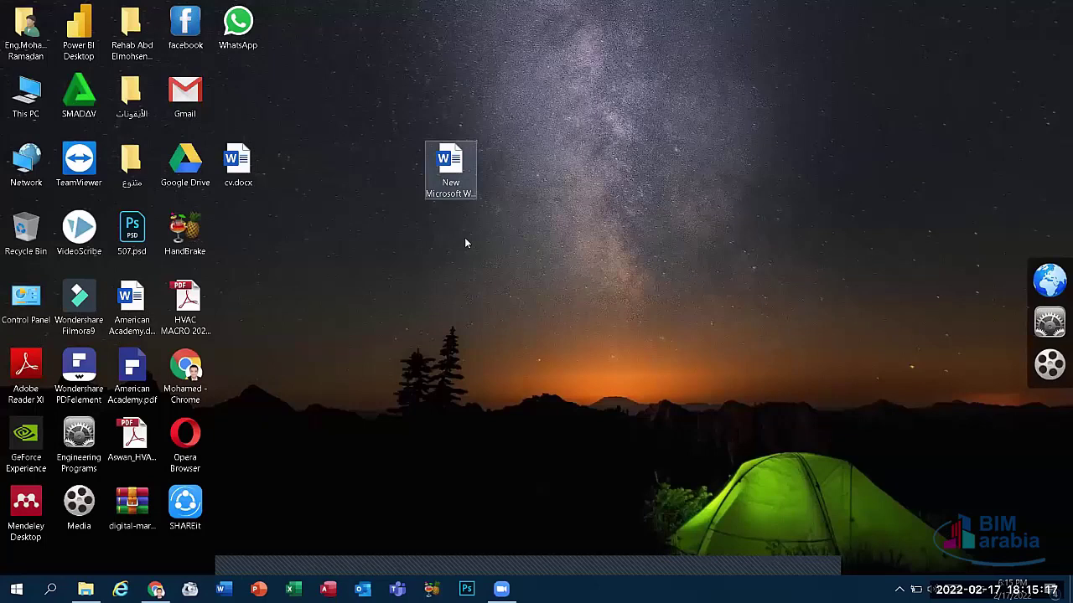
pyautogui.press('F2')
pyautogui.click(445, 225)
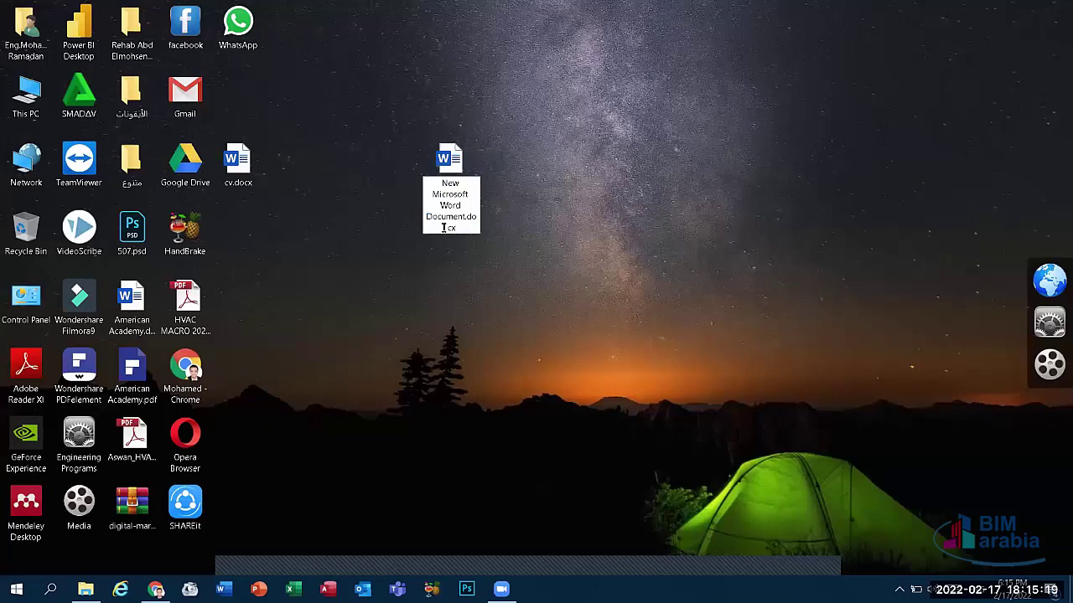
pyautogui.moveTo(459, 216); pyautogui.dragTo(471, 219)
pyautogui.press('BackSpace')
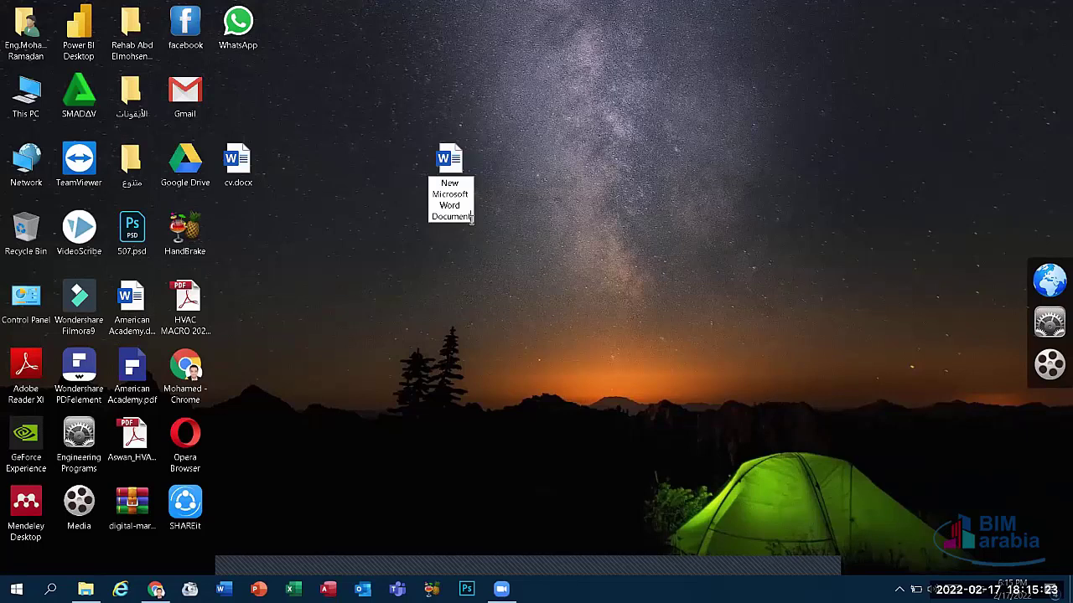
pyautogui.press('Return')
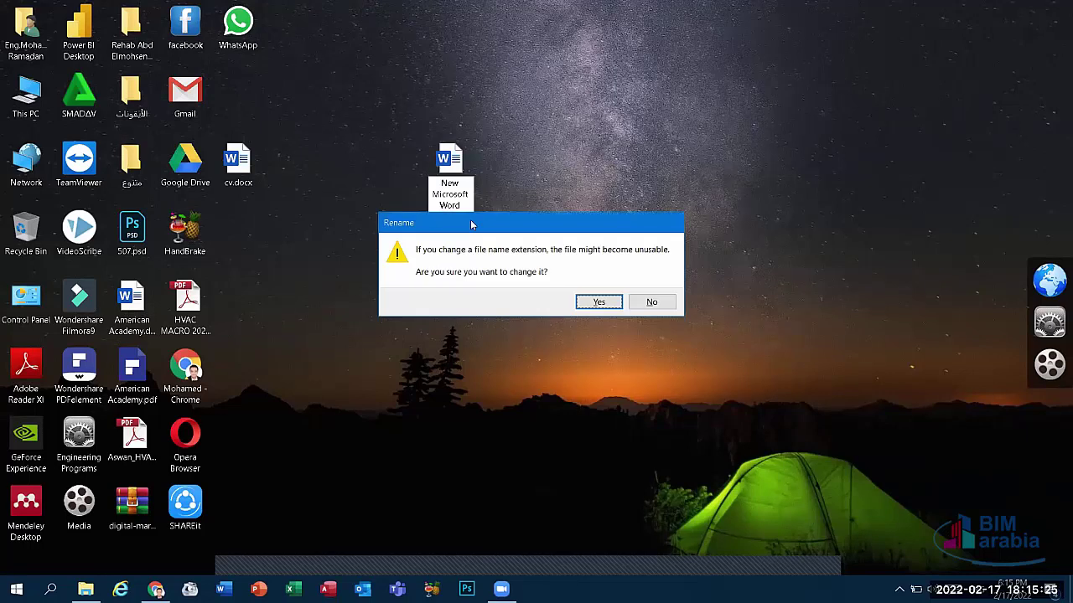
pyautogui.press('Return')
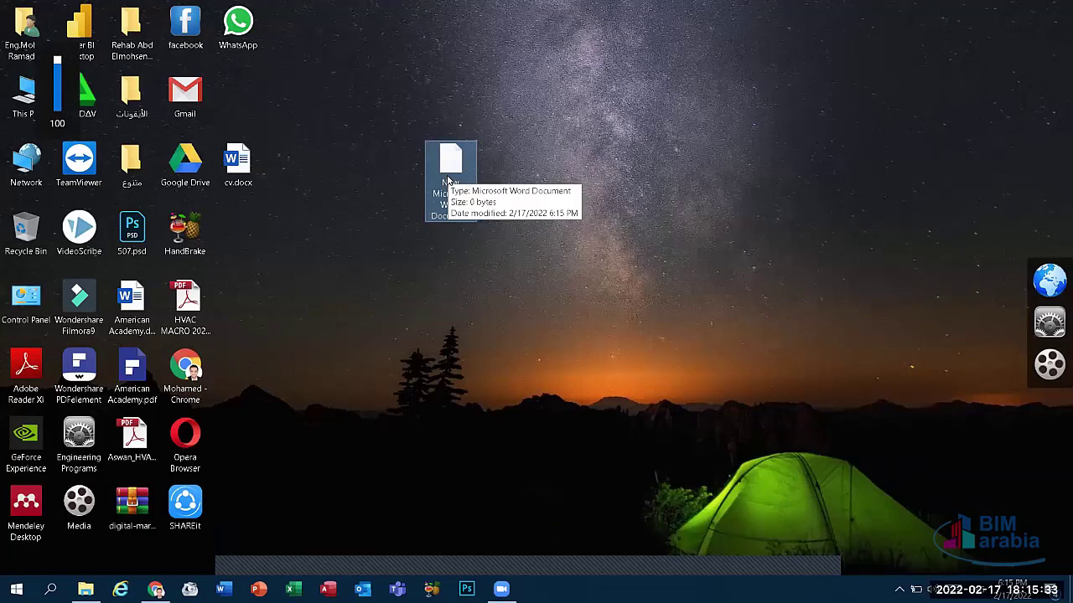
pyautogui.hotkey('shift', 'Delete')
pyautogui.press('Return')
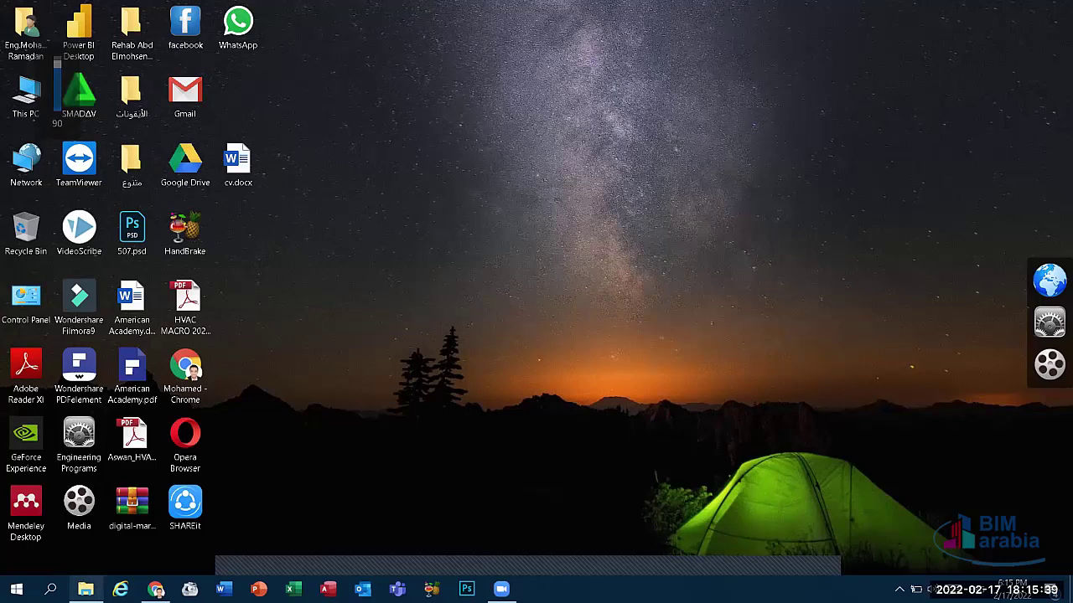
# Step: Restore the folder window and compress اماكن مذاكرة into a RAR archive
pyautogui.click(86, 589)
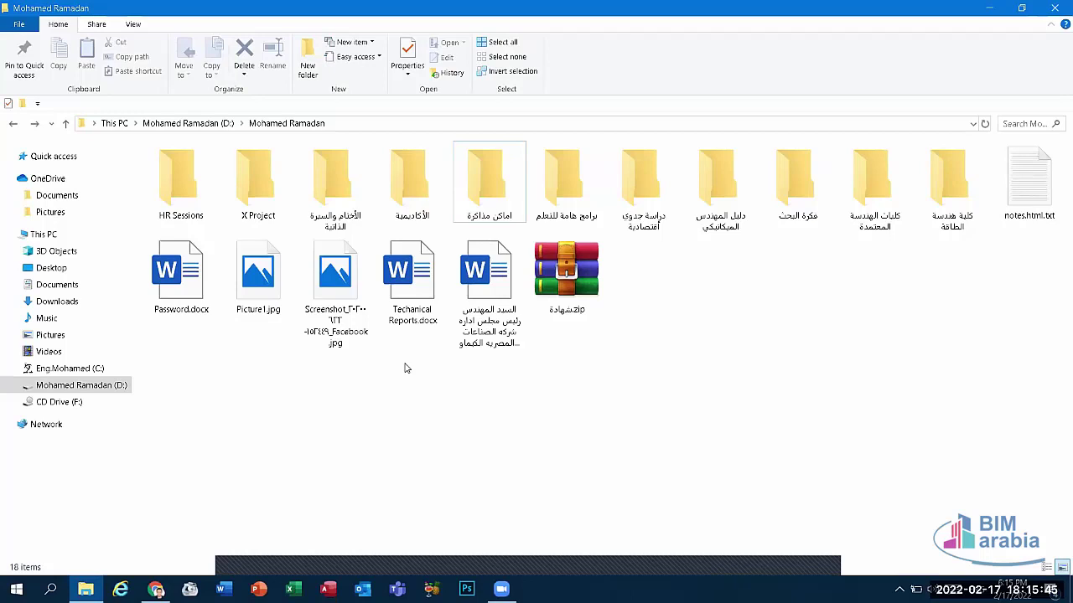
pyautogui.rightClick(506, 191)
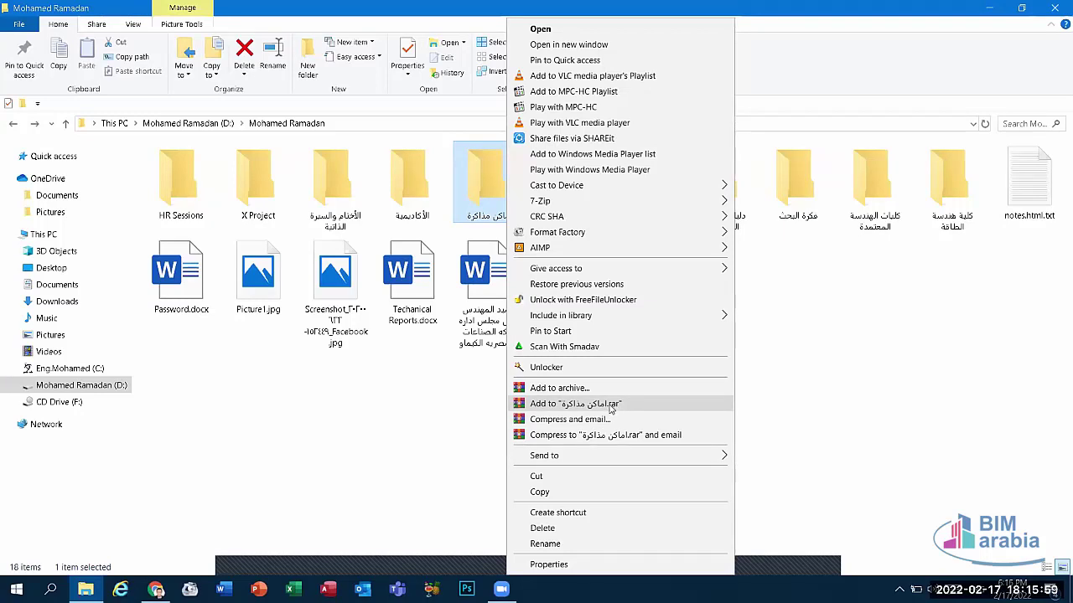
pyautogui.click(610, 407)
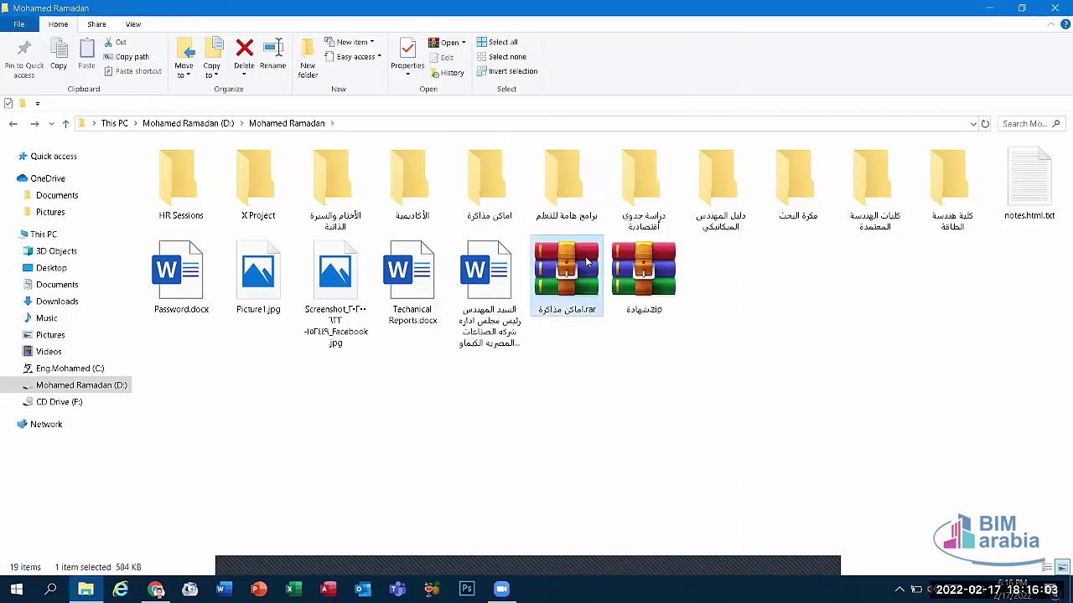
# Step: Check the new archive's menu, then bring up the اماكن مذاكرة folder's context menu
pyautogui.rightClick(587, 262)
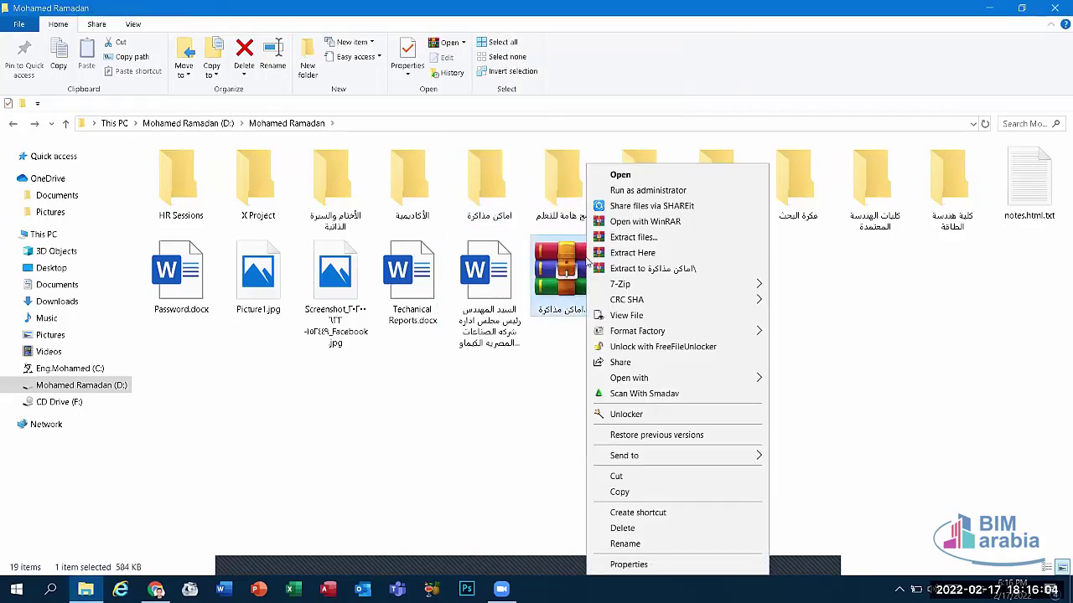
pyautogui.click(535, 366)
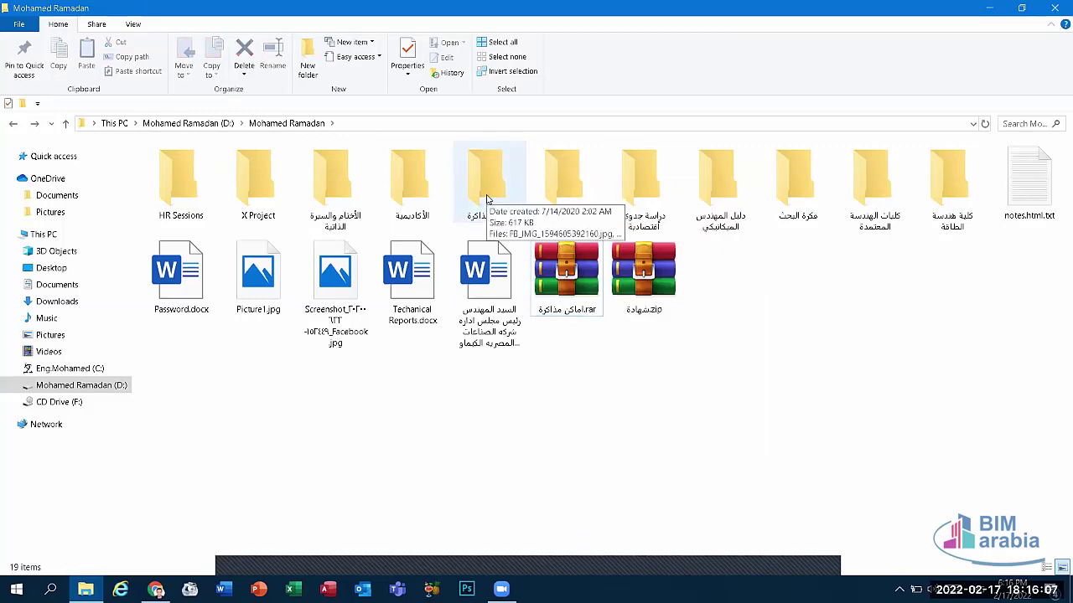
pyautogui.rightClick(486, 199)
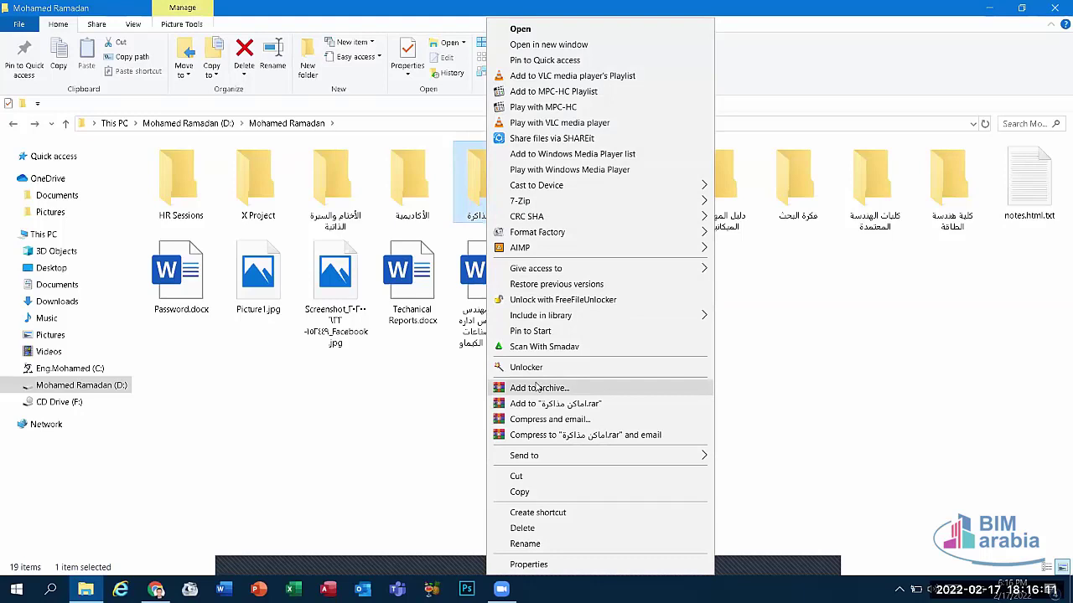
# Step: Use Add to archive with a set password to rebuild اماكن مذاكرة.rar as password-protected
pyautogui.click(537, 387)
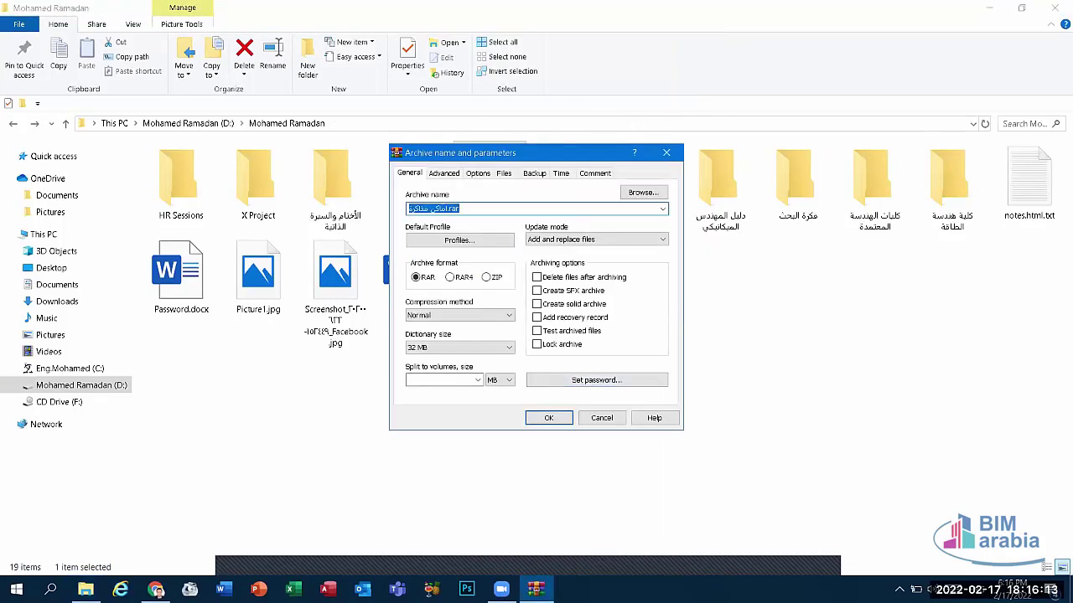
pyautogui.click(667, 153)
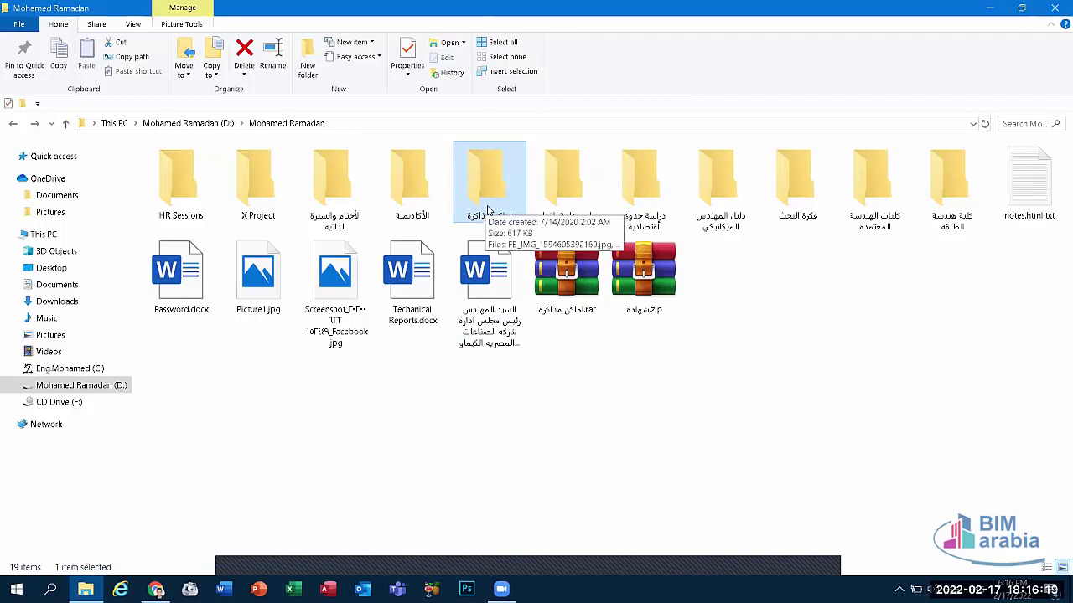
pyautogui.rightClick(489, 210)
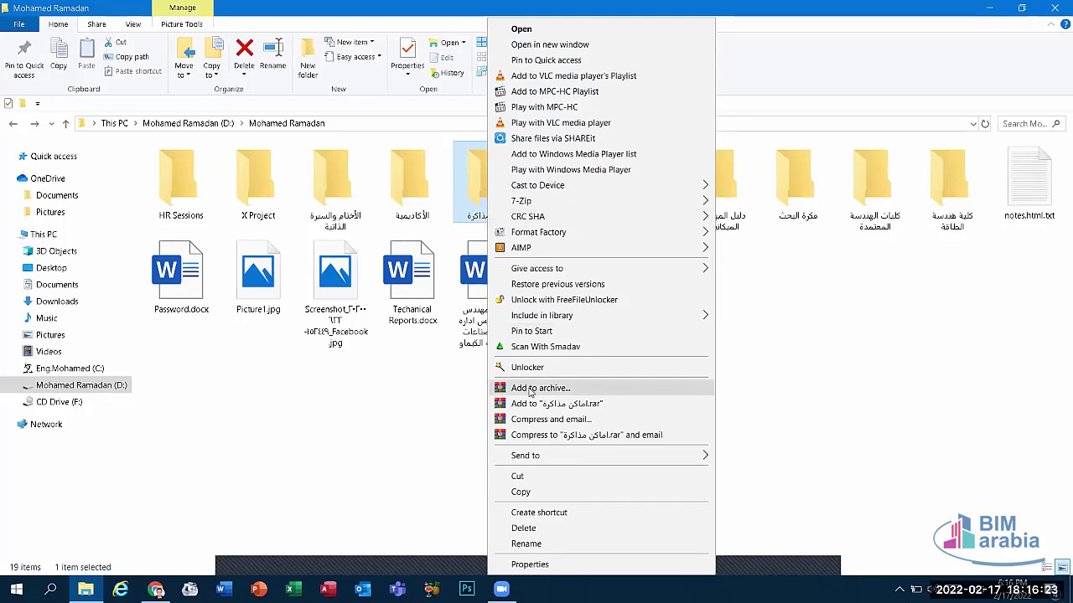
pyautogui.click(540, 389)
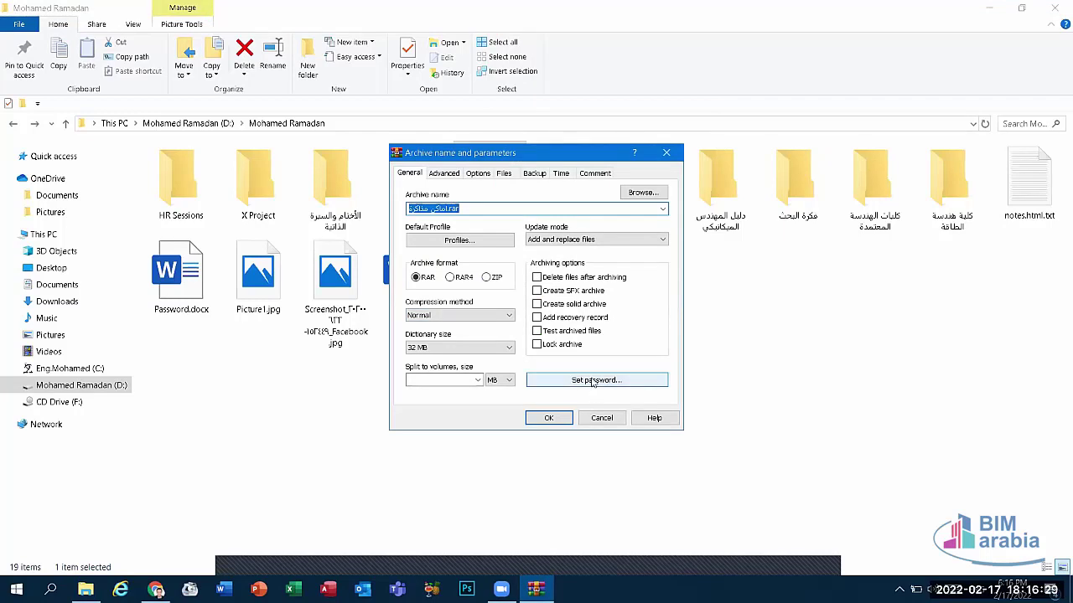
pyautogui.click(591, 381)
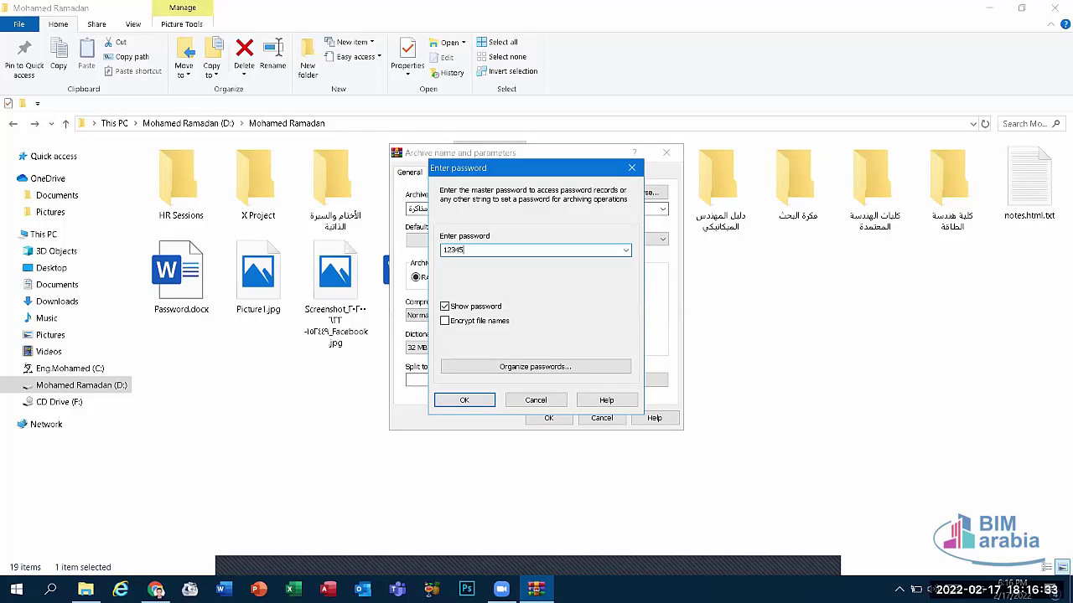
pyautogui.click(463, 400)
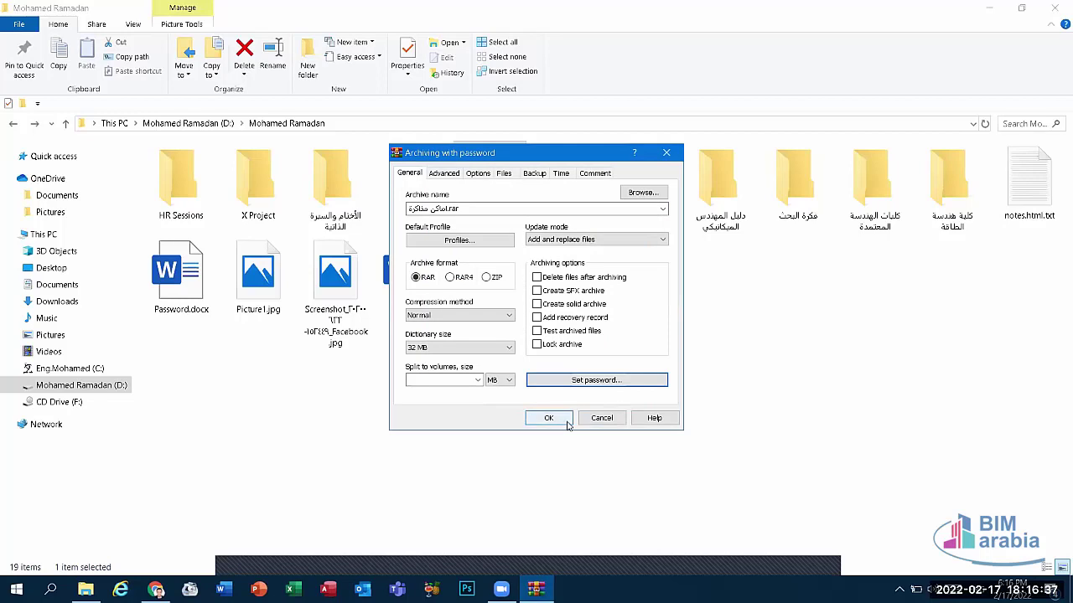
pyautogui.click(549, 418)
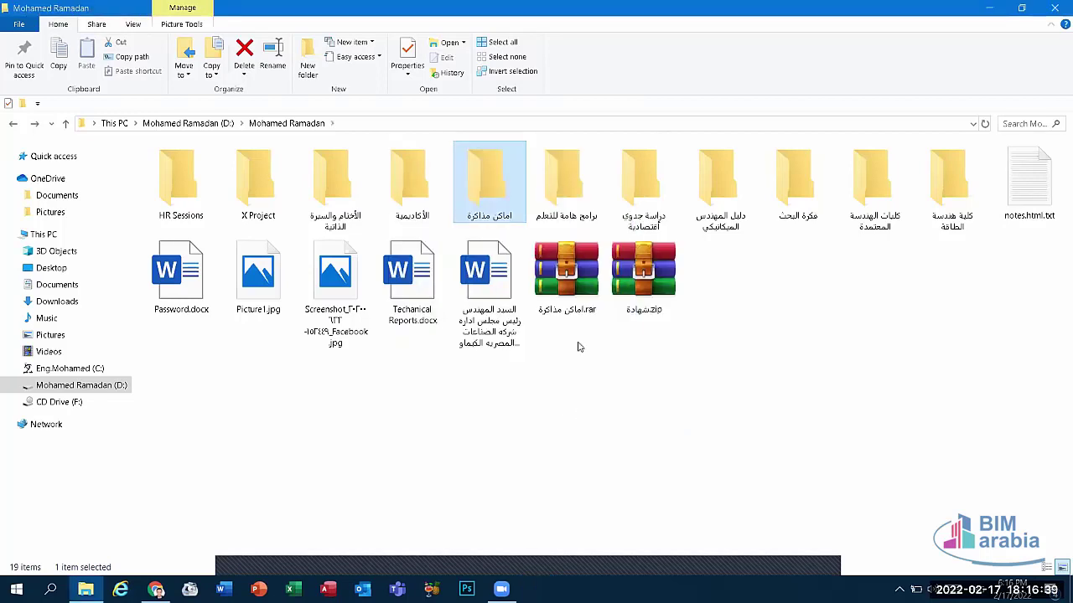
# Step: Open اماكن مذاكرة.rar and view the images in its folder, then close WinRAR
pyautogui.doubleClick(570, 294)
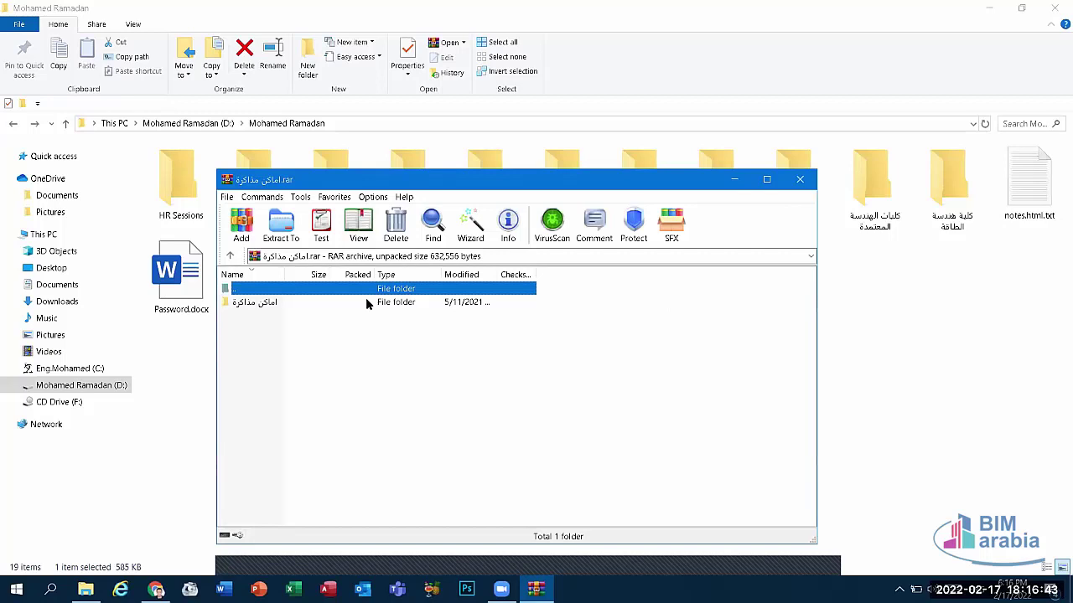
pyautogui.click(366, 304)
pyautogui.doubleClick(381, 307)
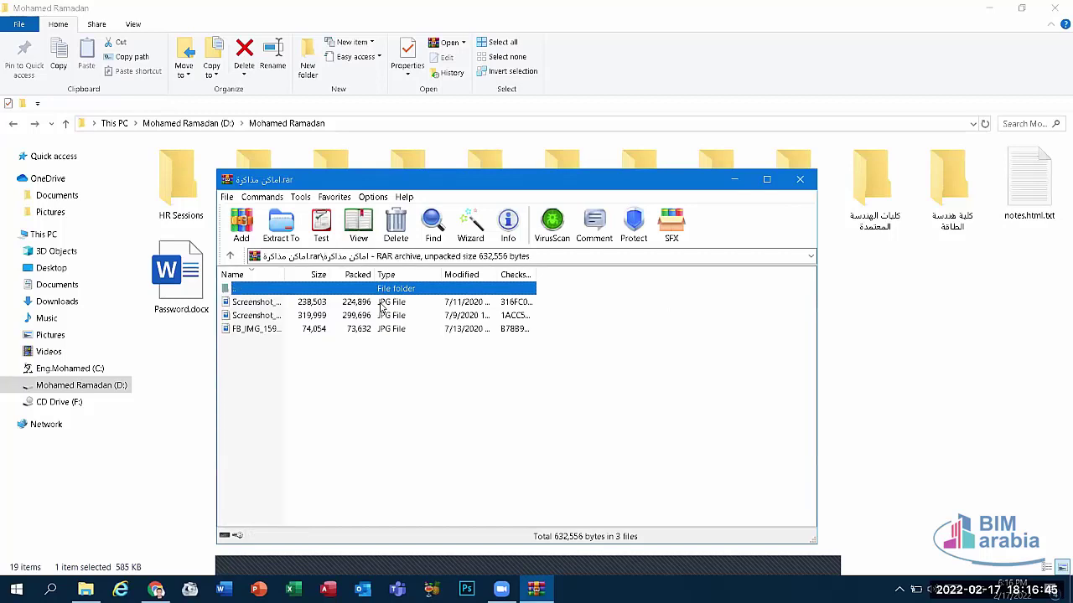
pyautogui.click(799, 181)
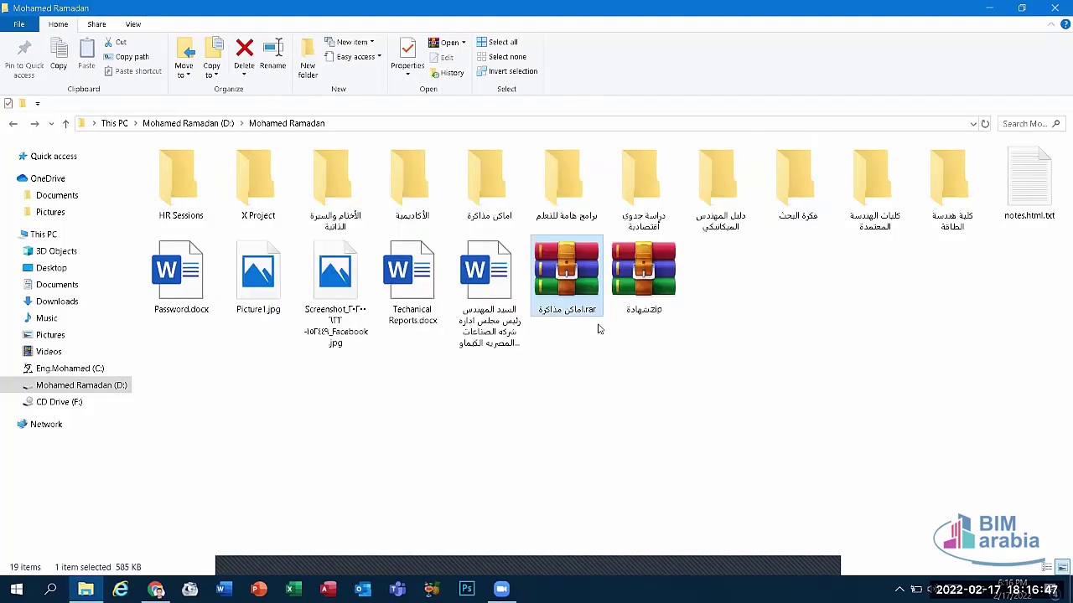
# Step: Permanently delete اماكن مذاكرة.rar with Shift+Delete and check the source folder
pyautogui.hotkey('shift', 'Delete')
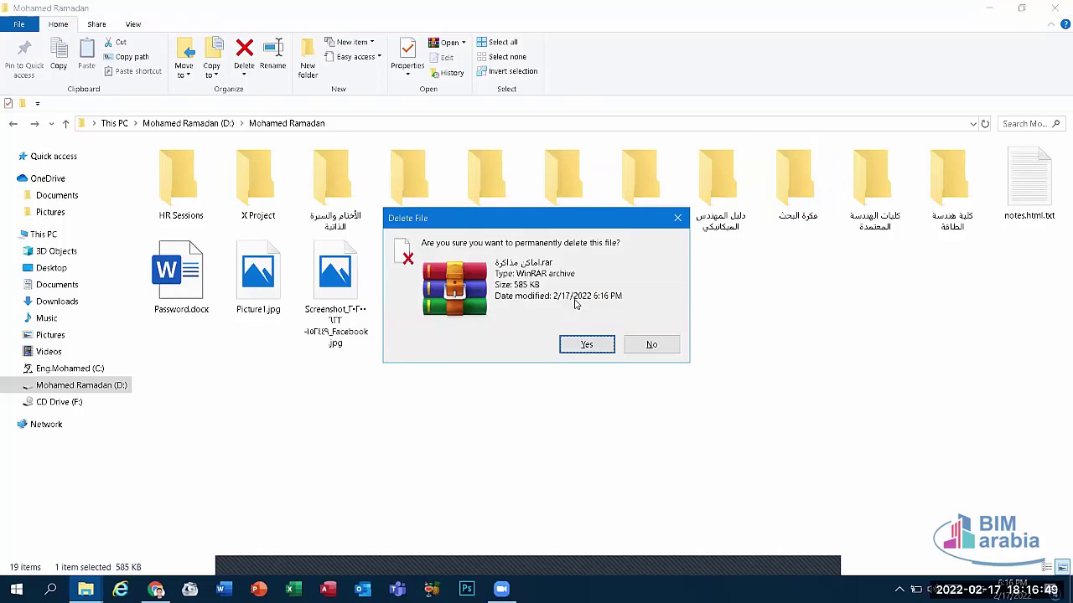
pyautogui.press('Return')
pyautogui.click(505, 206)
pyautogui.doubleClick(505, 206)
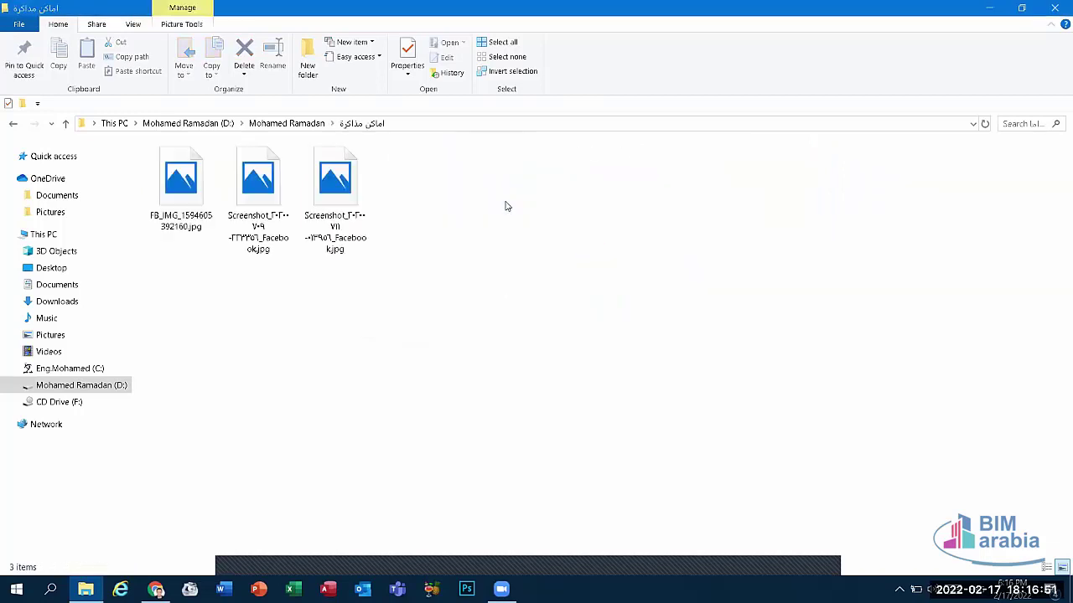
pyautogui.press('BackSpace')
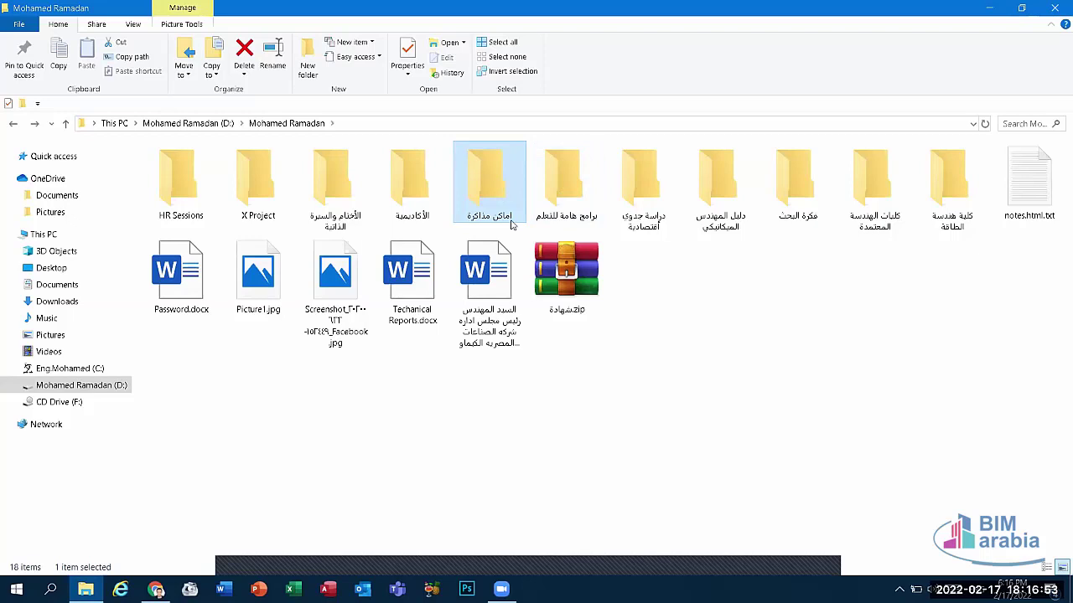
# Step: Start Add to archive for the اماكن مذاكرة folder and open Set password
pyautogui.rightClick(501, 209)
pyautogui.click(556, 388)
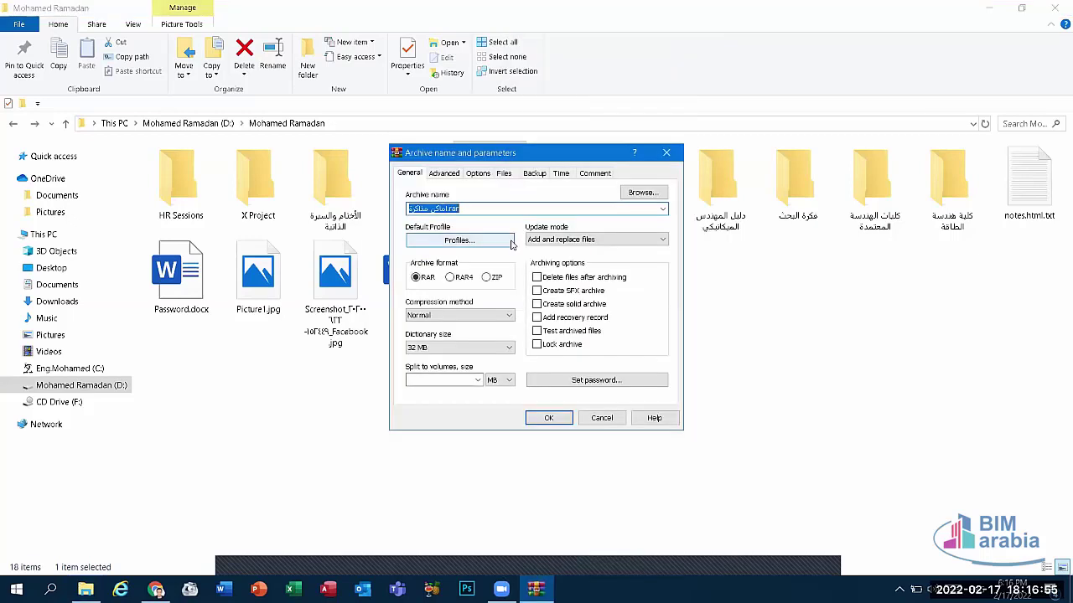
pyautogui.click(602, 388)
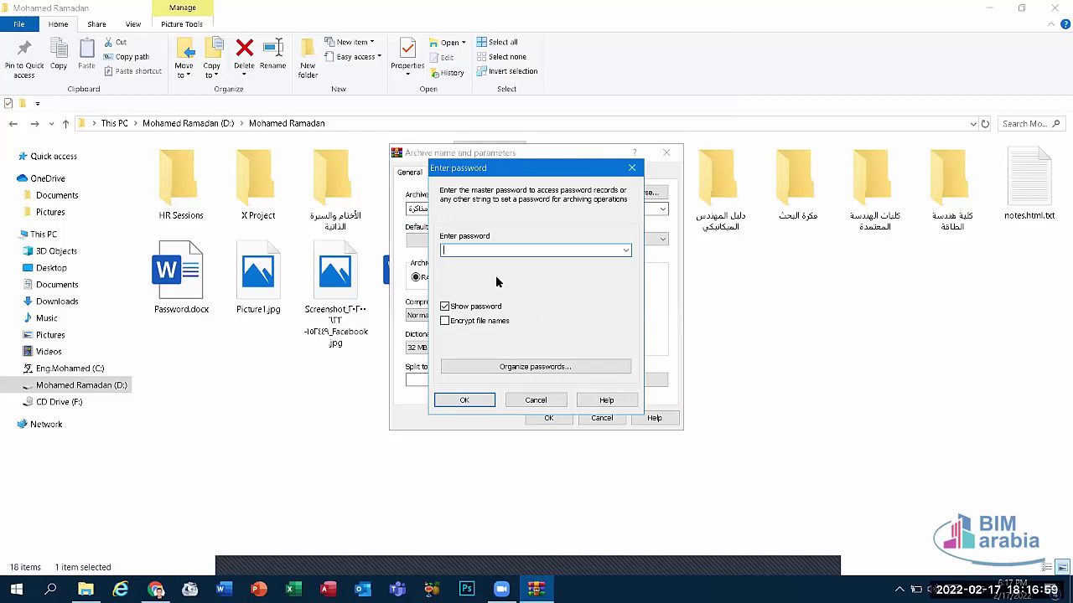
# Step: Hide the password, enter and confirm it, and create the protected اماكن مذاكرة.rar
pyautogui.click(445, 306)
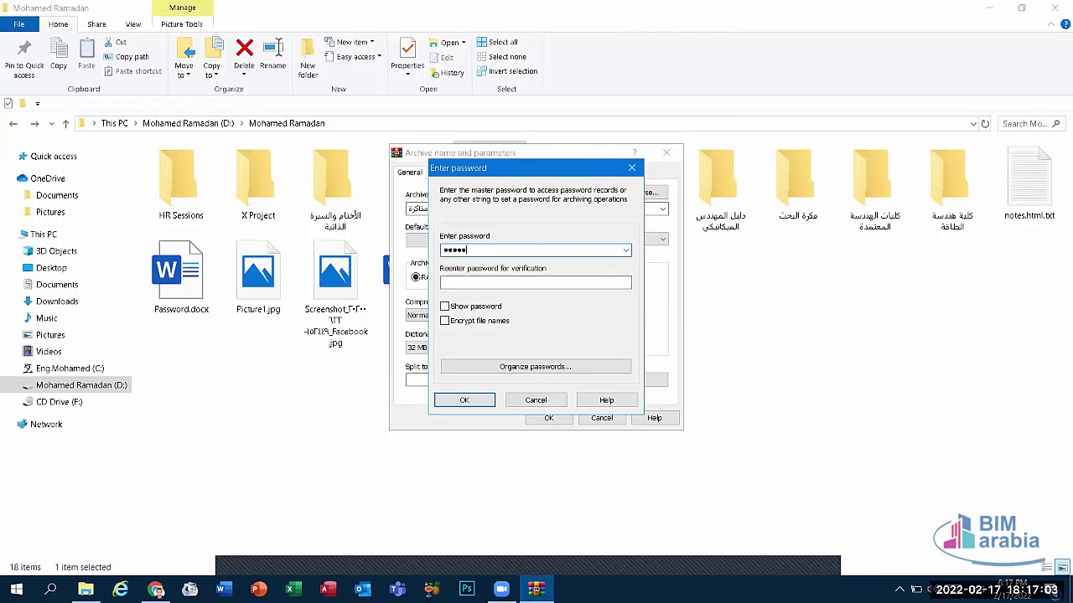
pyautogui.click(453, 282)
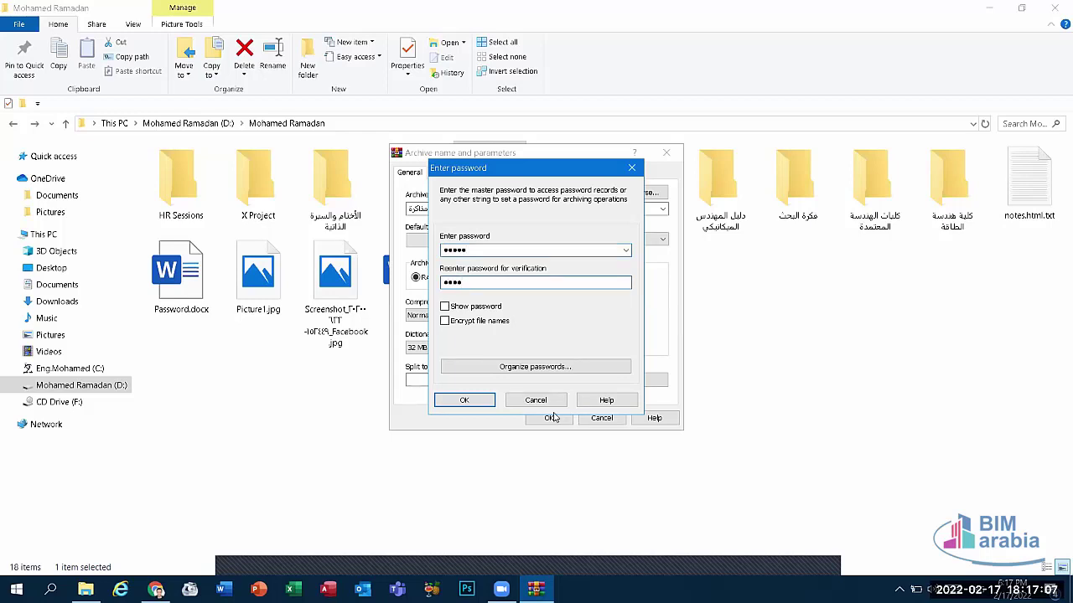
pyautogui.press('BackSpace')
pyautogui.press('BackSpace')
pyautogui.press('BackSpace')
pyautogui.press('BackSpace')
pyautogui.click(465, 400)
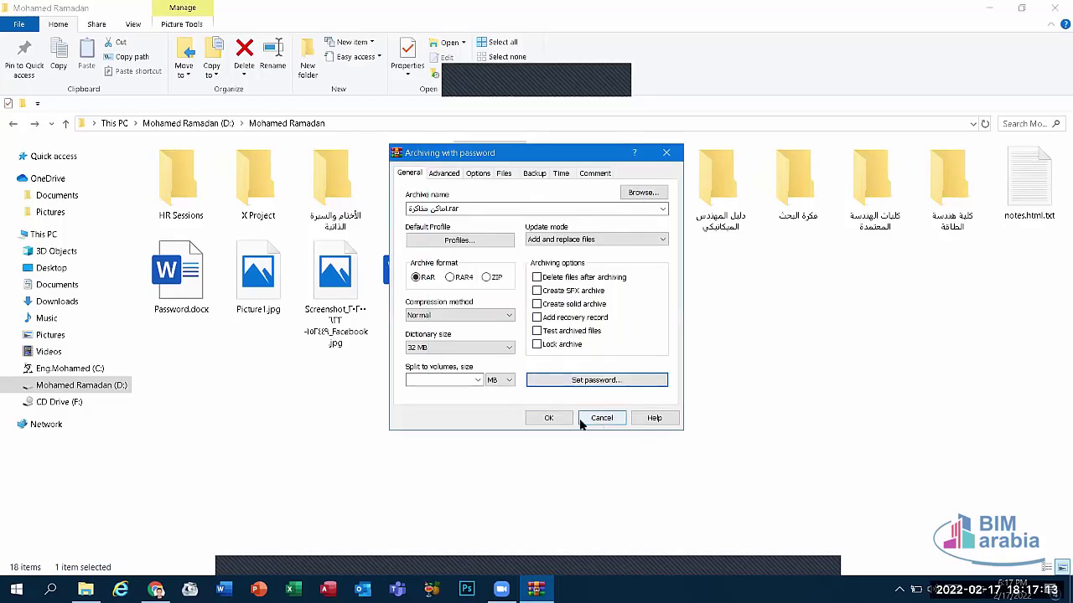
pyautogui.click(548, 417)
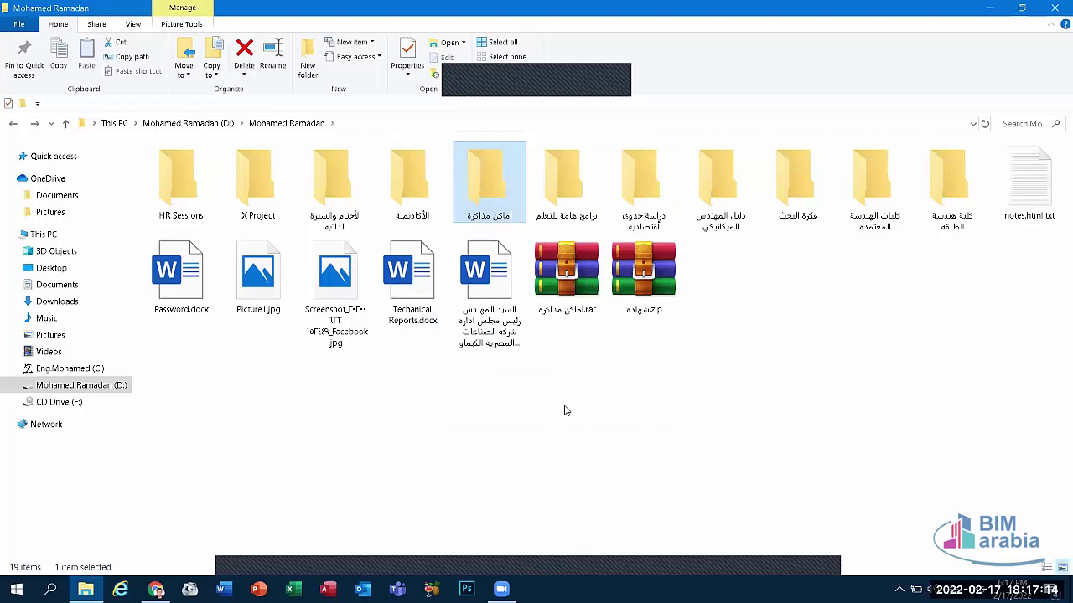
pyautogui.doubleClick(568, 281)
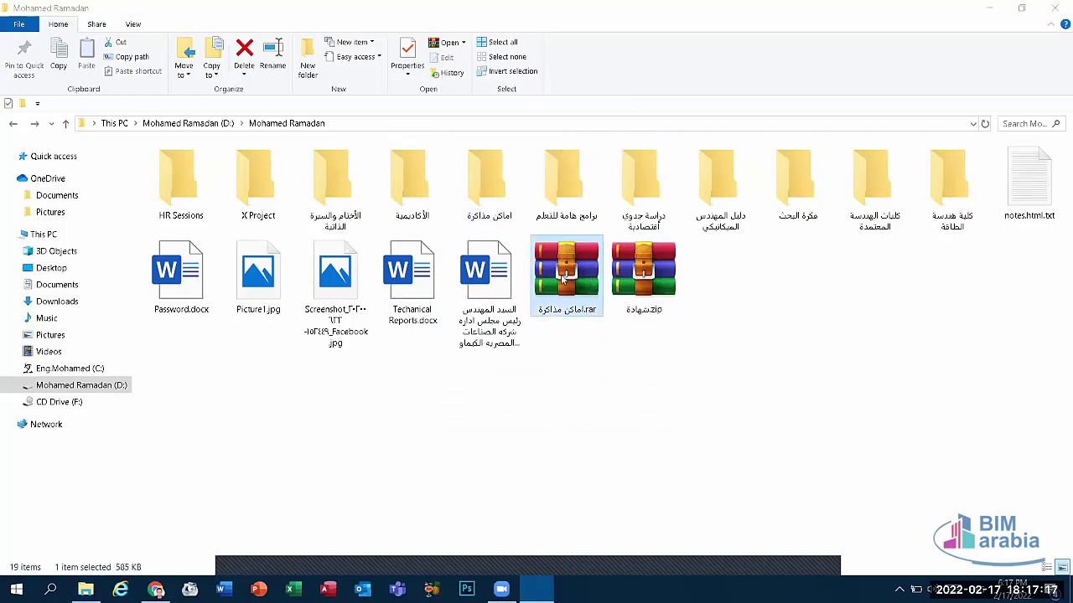
pyautogui.doubleClick(276, 304)
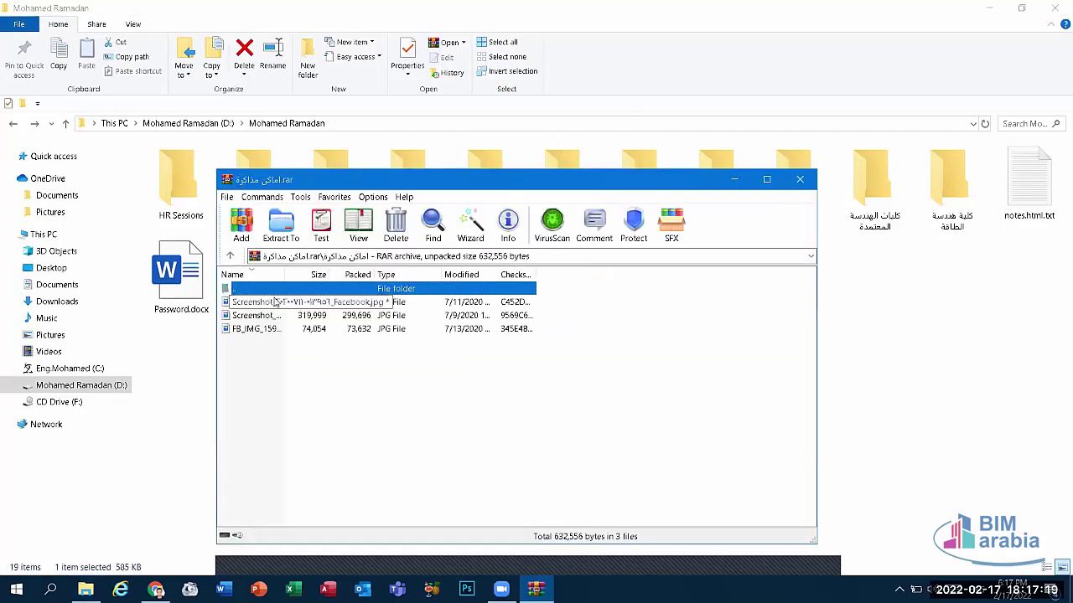
pyautogui.doubleClick(274, 290)
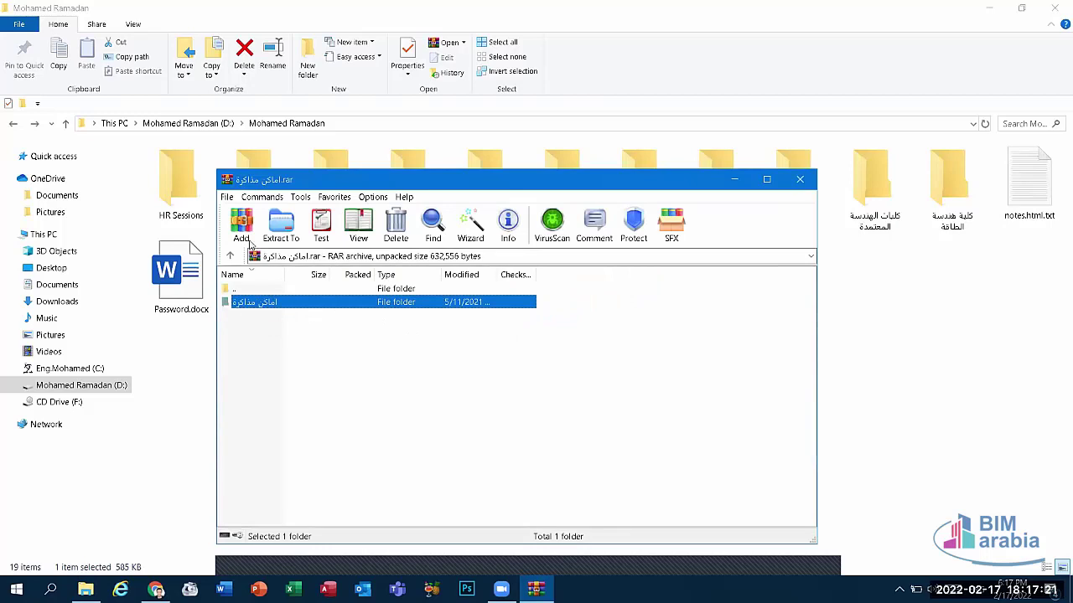
pyautogui.click(249, 225)
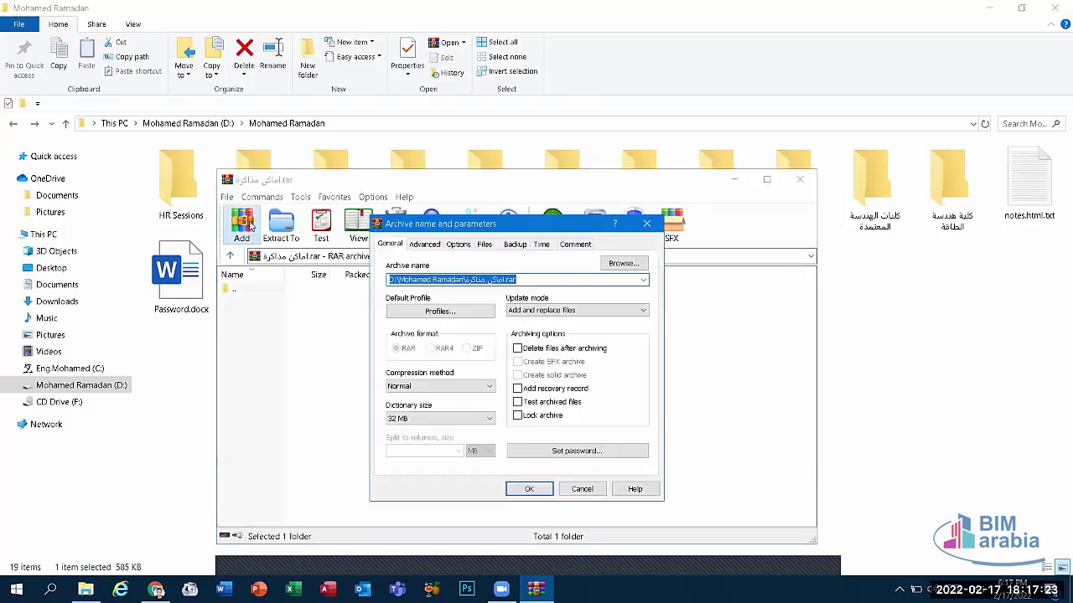
pyautogui.click(553, 448)
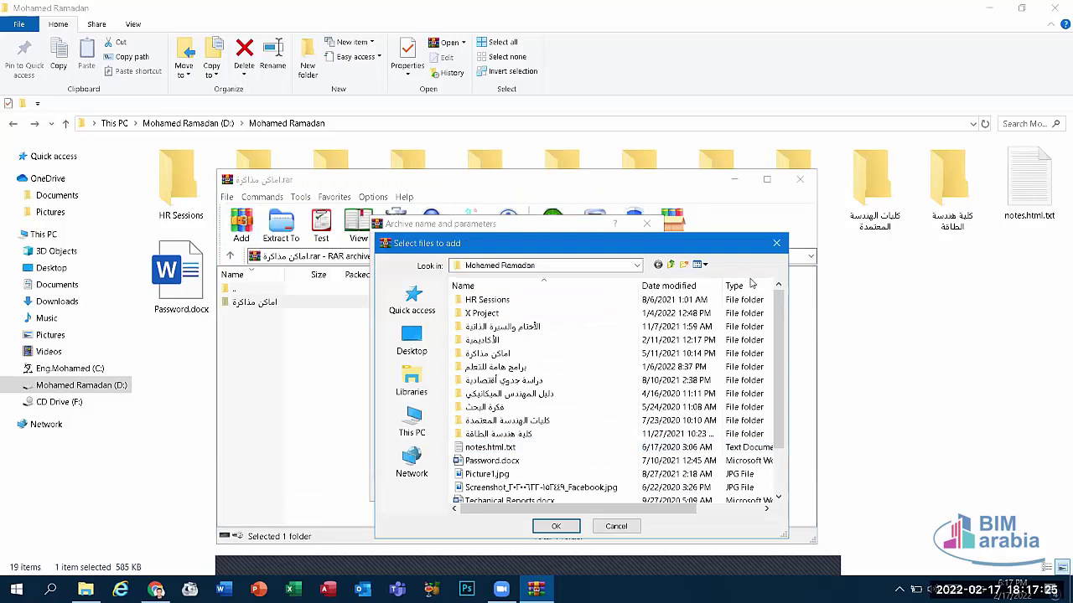
pyautogui.click(776, 243)
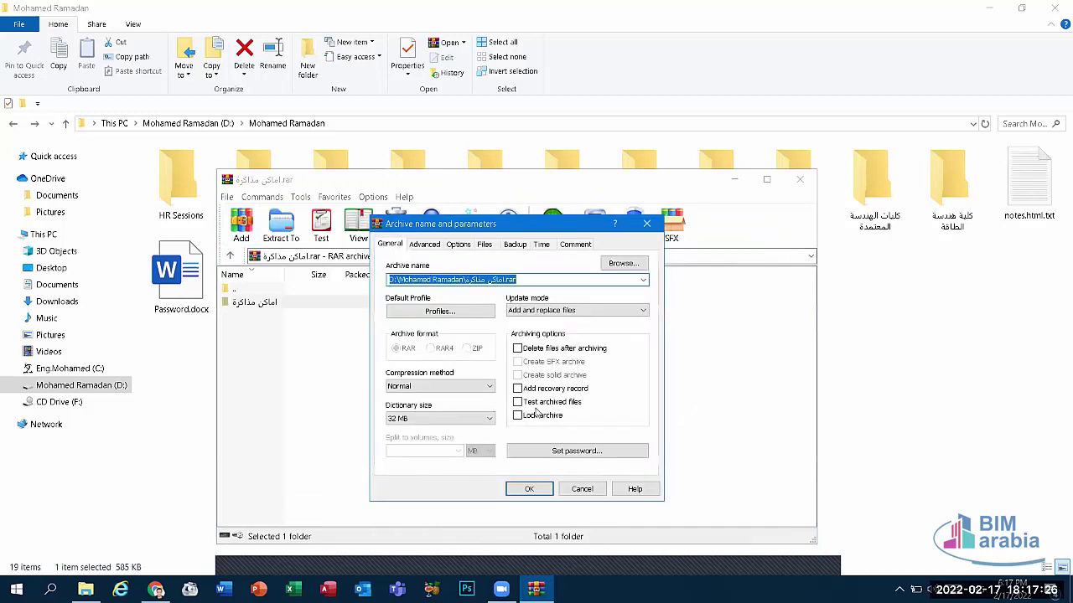
pyautogui.click(565, 452)
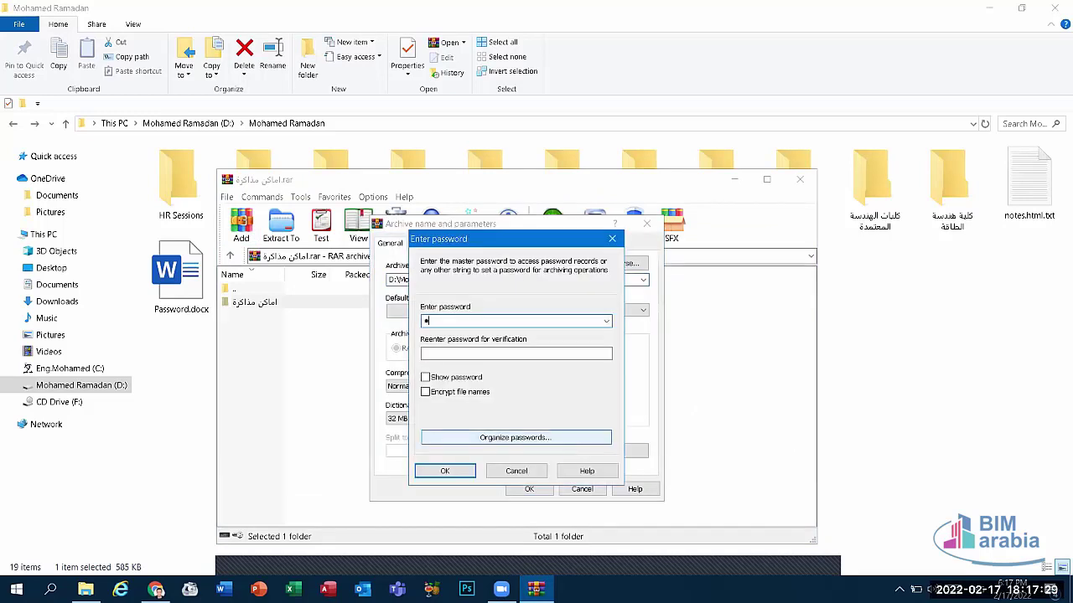
pyautogui.write('•••••')
pyautogui.click(473, 353)
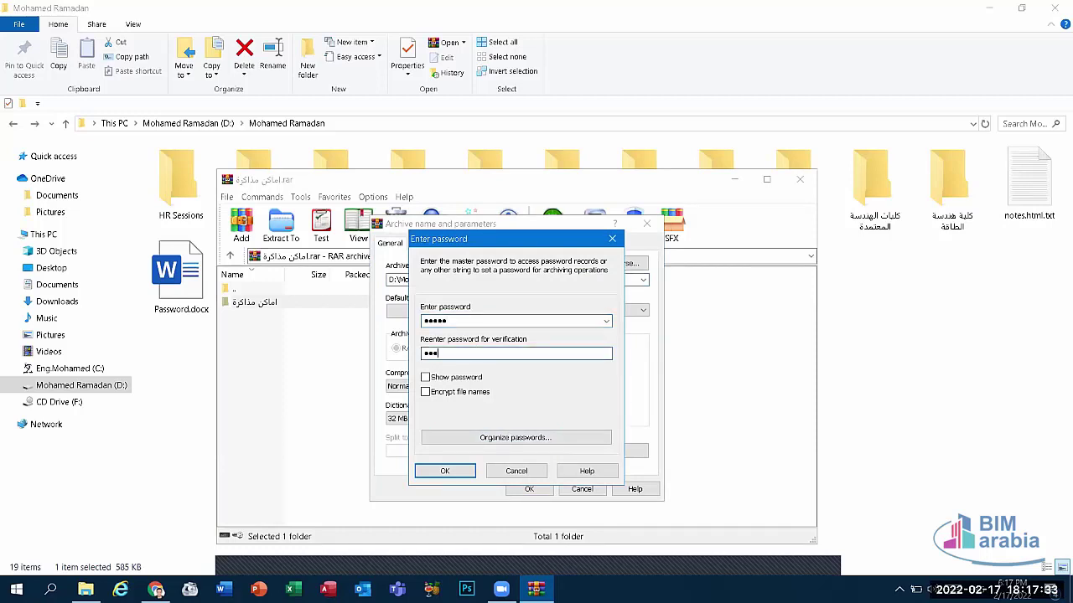
pyautogui.write('•••••')
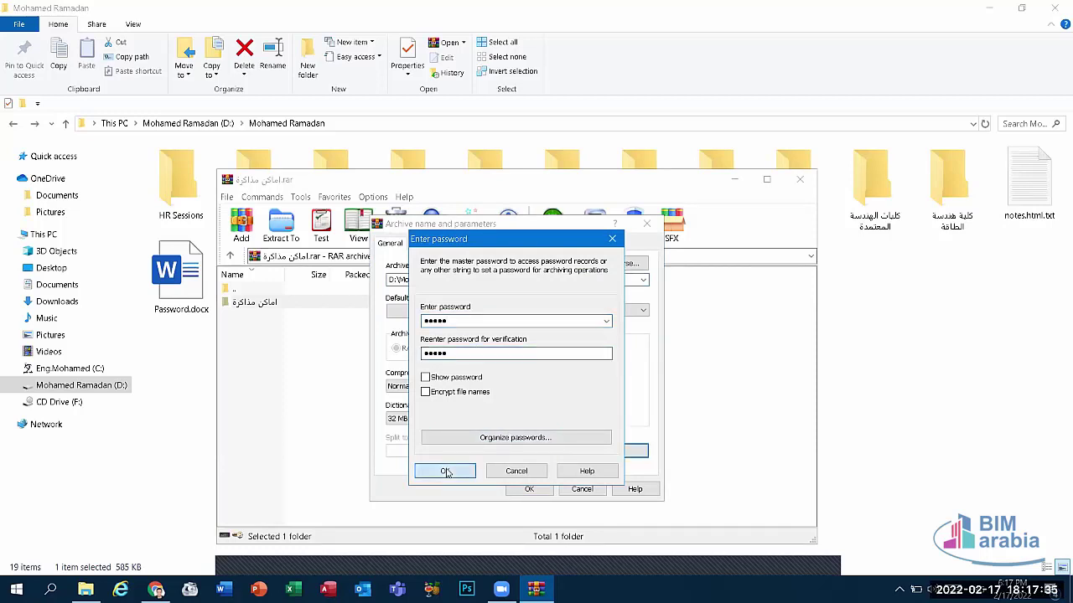
pyautogui.click(445, 471)
pyautogui.click(529, 491)
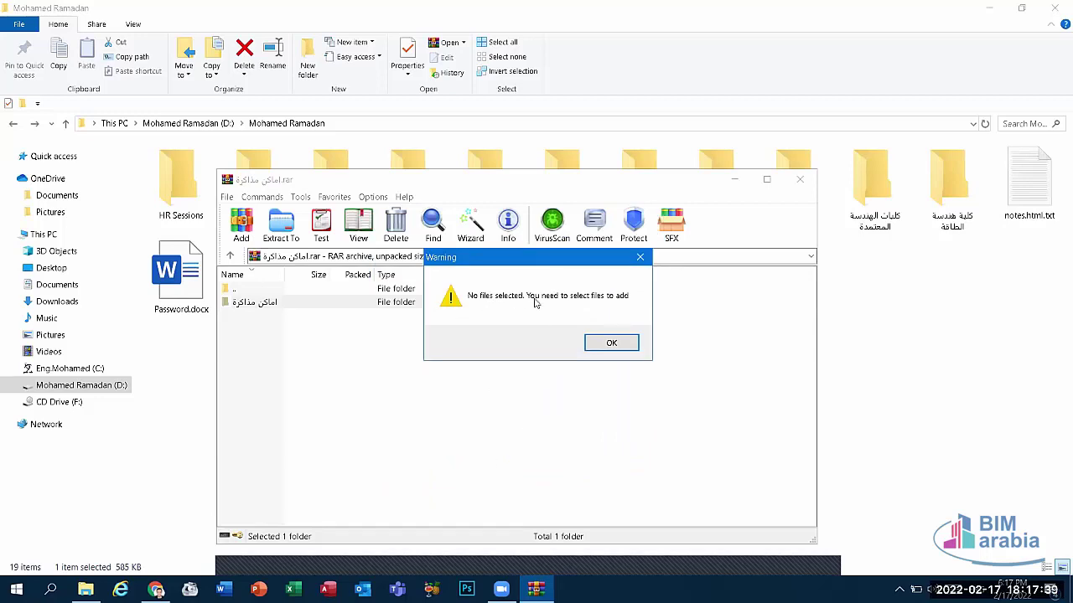
pyautogui.click(611, 345)
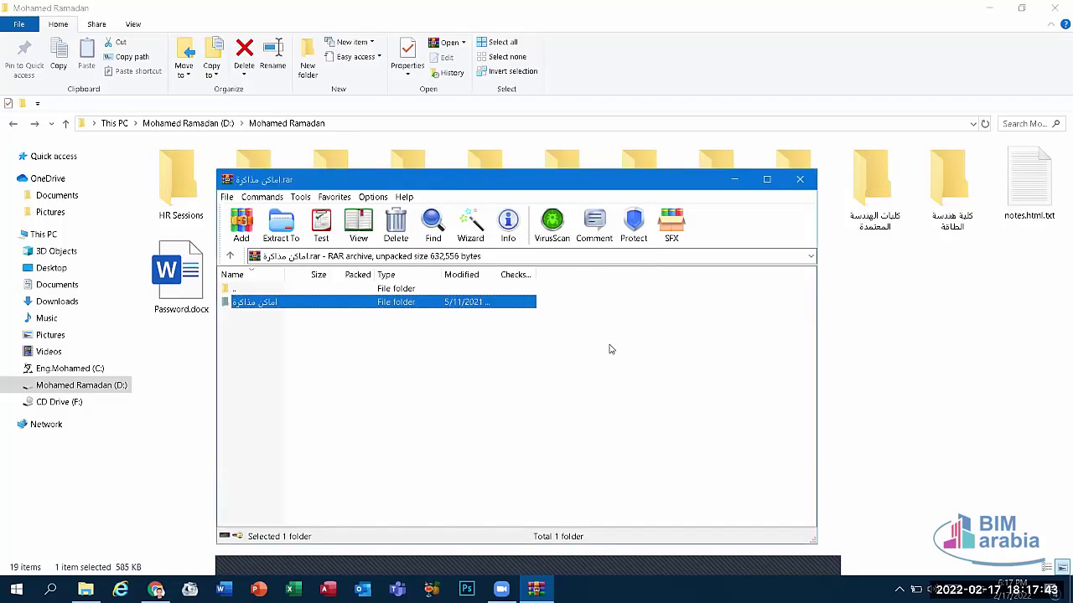
# Step: Open the archived folder, cancel an Add files attempt, and return to the archive root
pyautogui.doubleClick(299, 314)
pyautogui.click(295, 306)
pyautogui.click(241, 225)
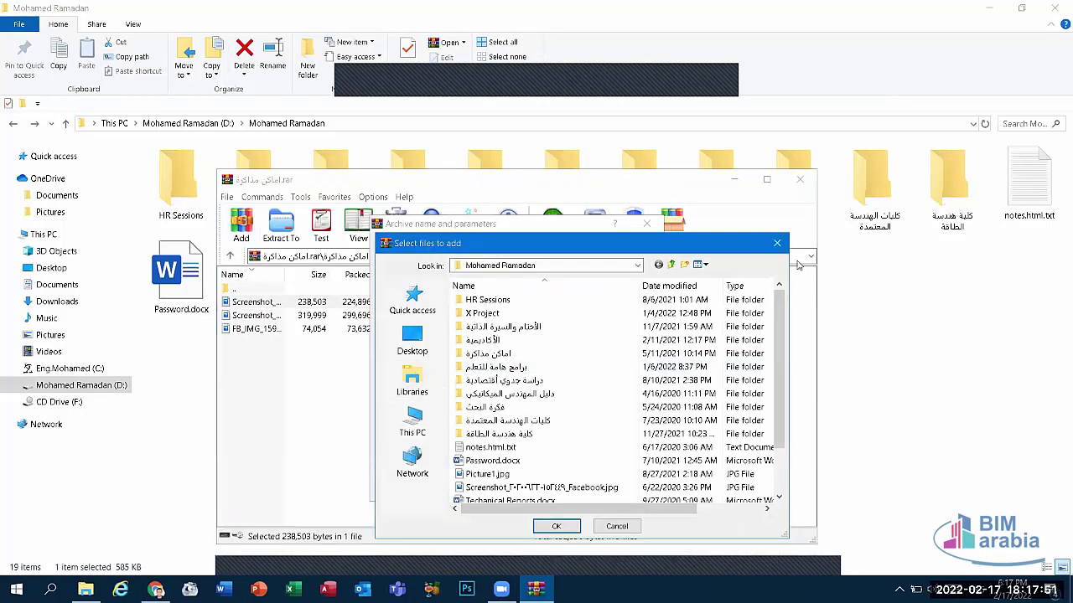
pyautogui.click(775, 244)
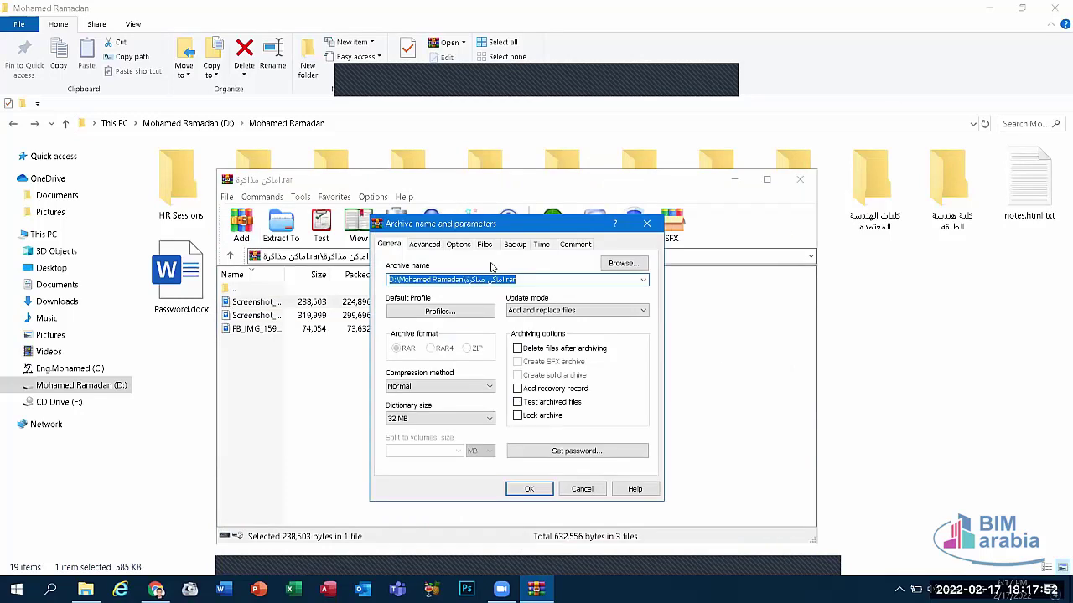
pyautogui.click(646, 224)
pyautogui.doubleClick(237, 290)
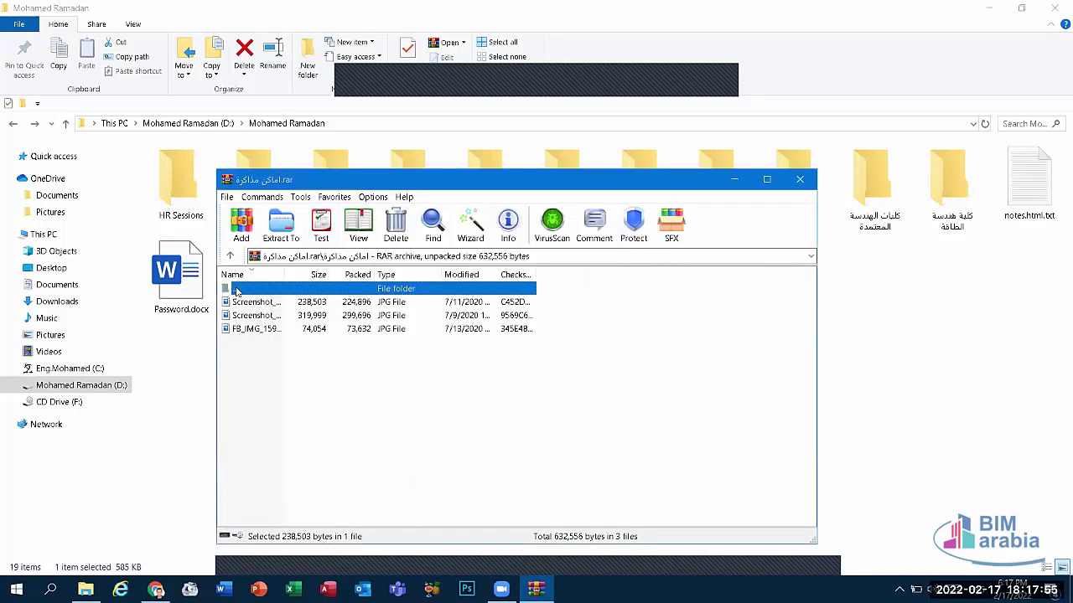
# Step: Retry adding with a confirmed password, dismiss the no-files warning, and minimize WinRAR
pyautogui.click(241, 223)
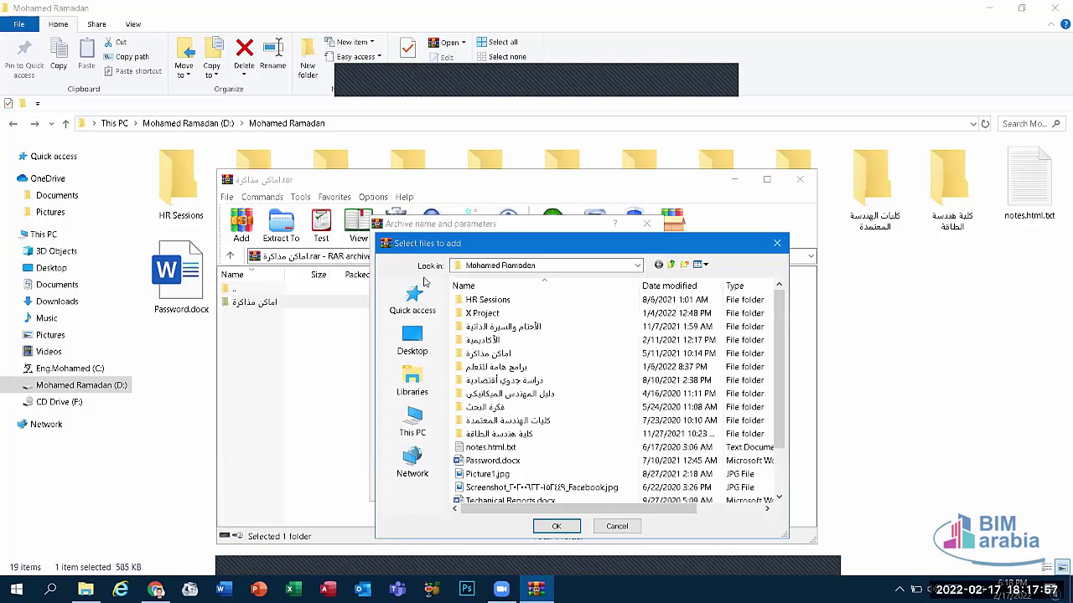
pyautogui.click(412, 339)
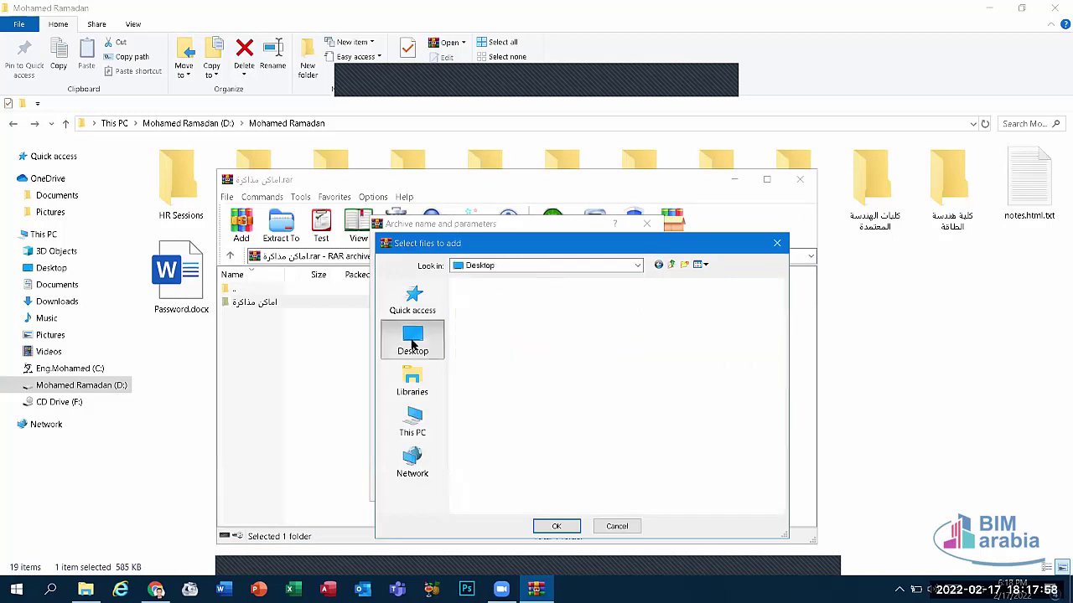
pyautogui.click(555, 526)
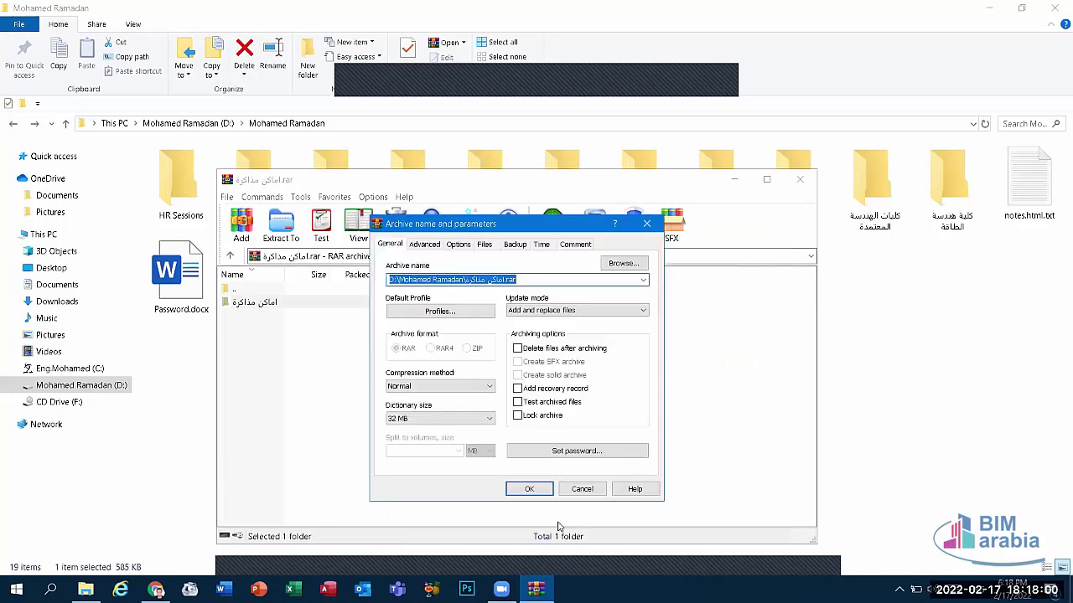
pyautogui.click(565, 453)
pyautogui.write('12')
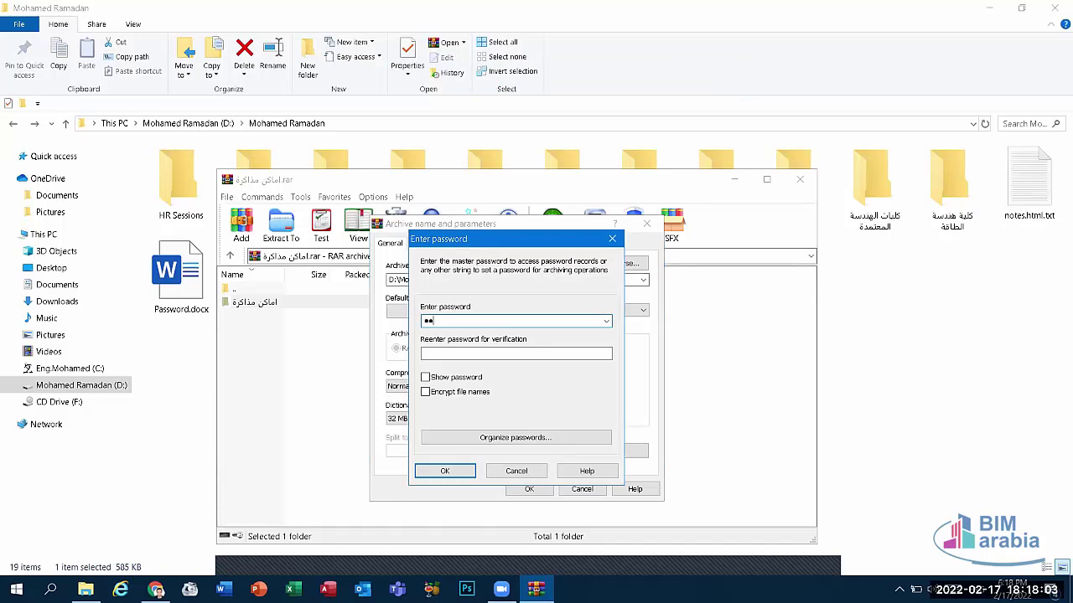
pyautogui.click(469, 354)
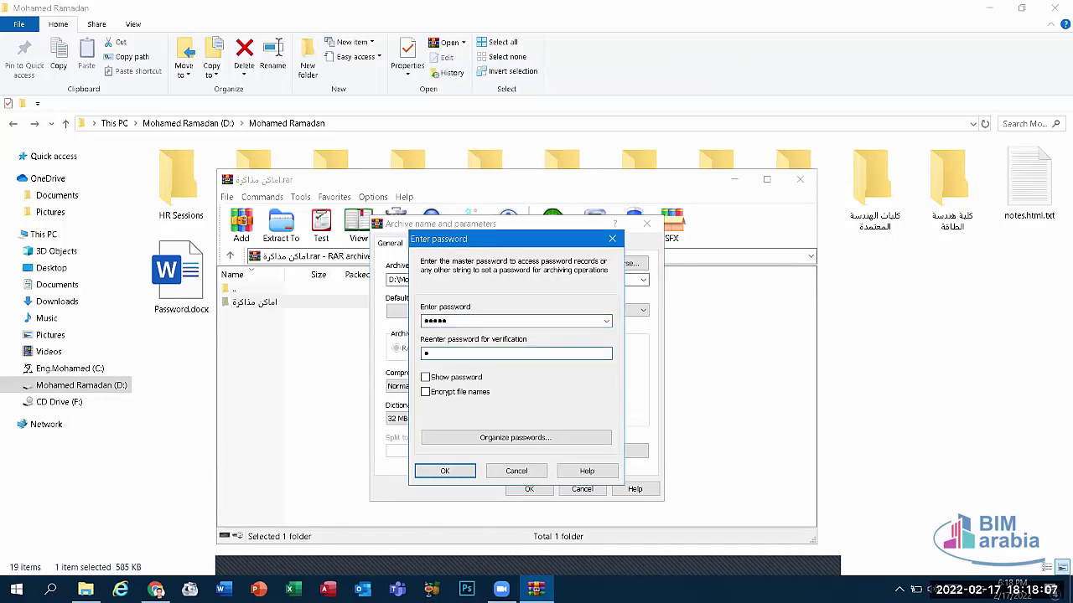
pyautogui.click(448, 470)
pyautogui.click(526, 489)
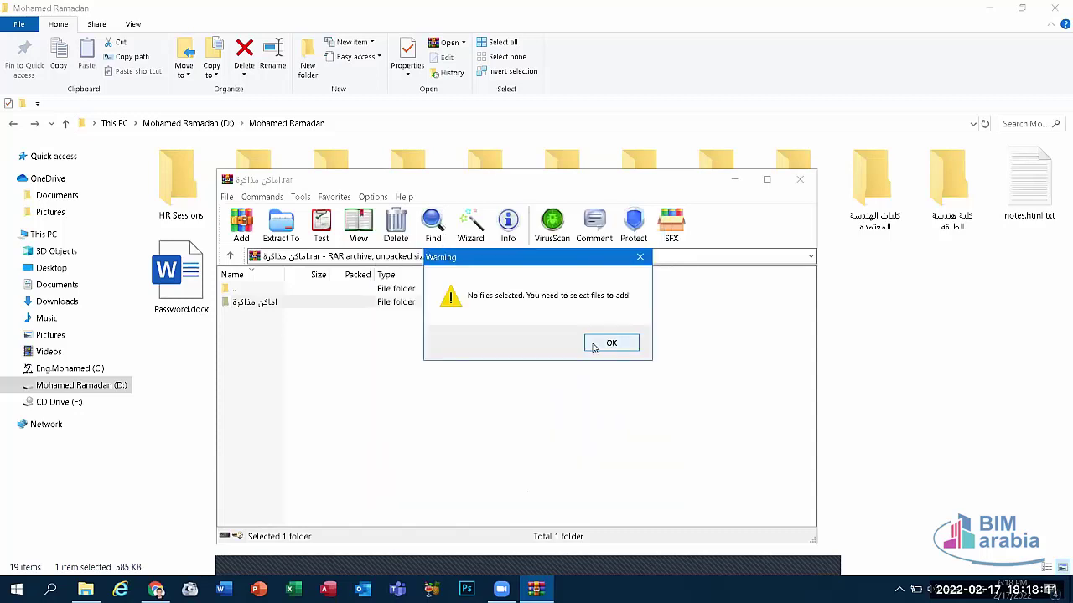
pyautogui.click(612, 344)
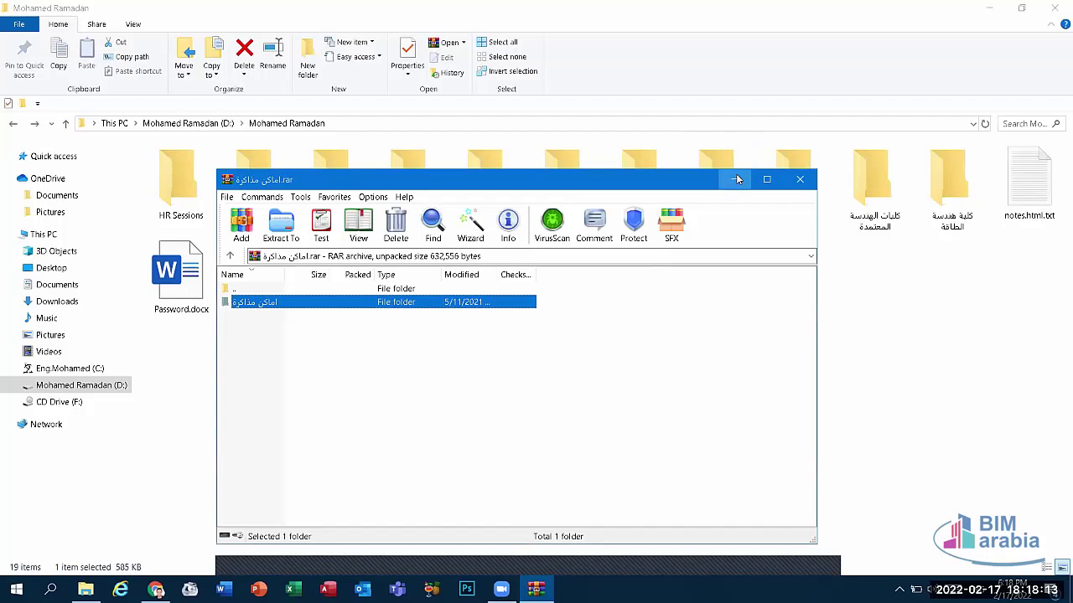
pyautogui.click(738, 180)
pyautogui.click(985, 7)
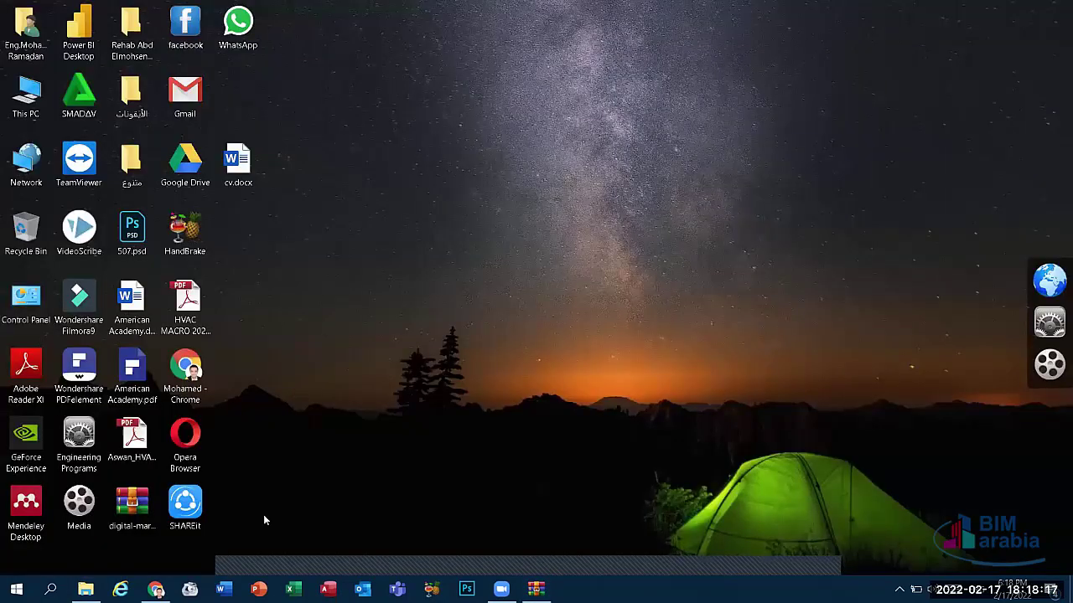
pyautogui.click(156, 589)
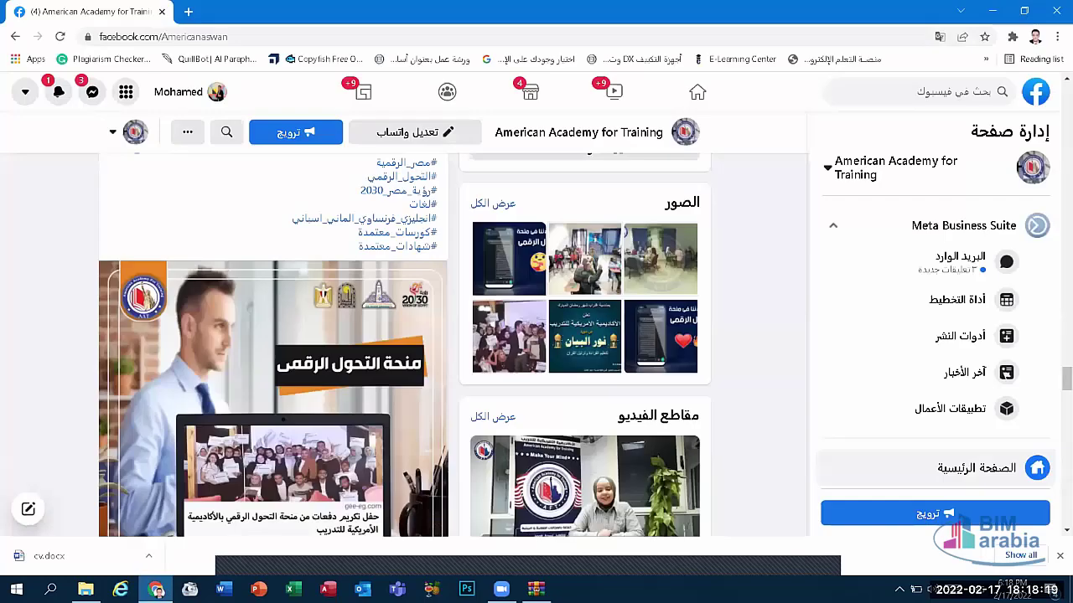
pyautogui.click(155, 590)
pyautogui.click(86, 589)
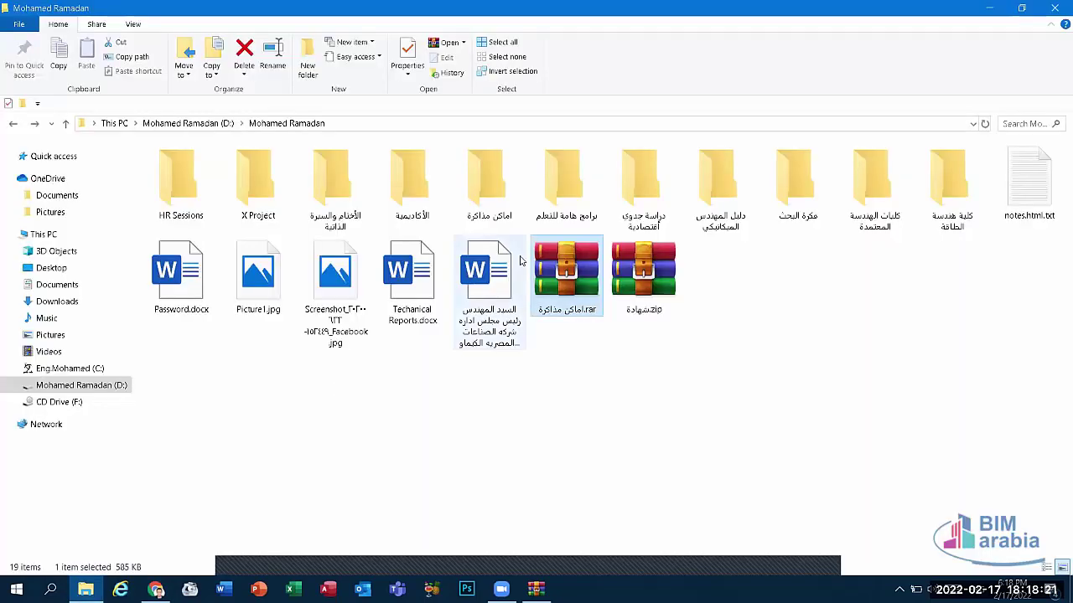
pyautogui.doubleClick(568, 268)
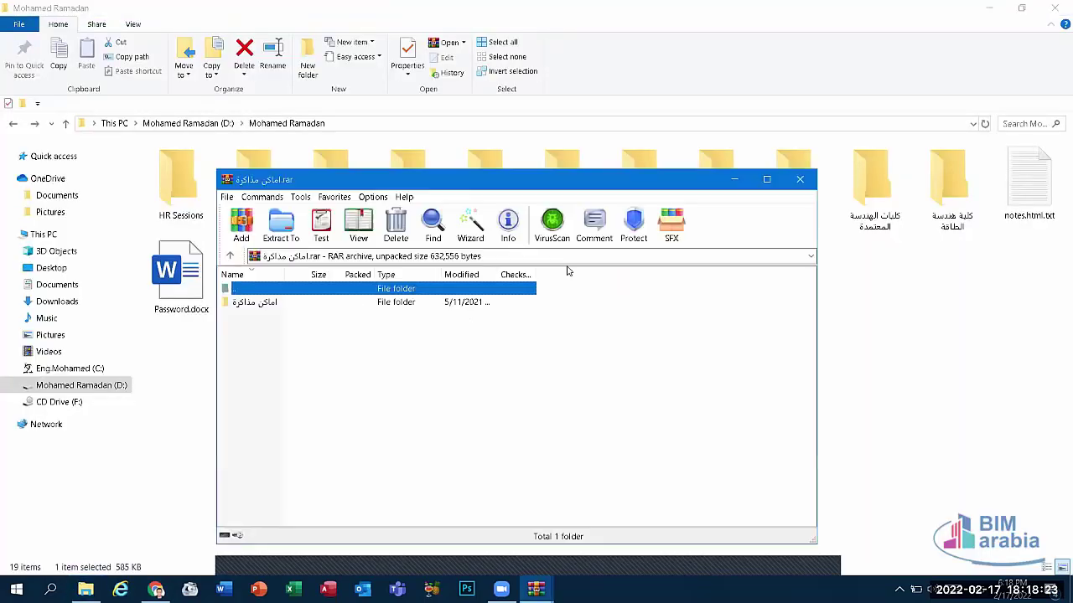
pyautogui.click(419, 305)
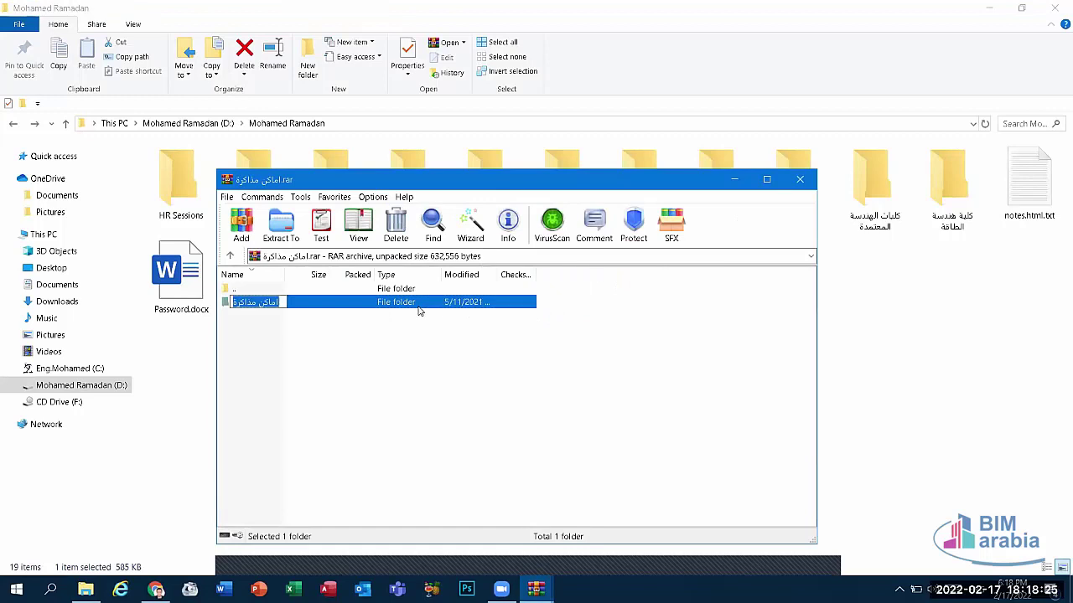
pyautogui.doubleClick(421, 305)
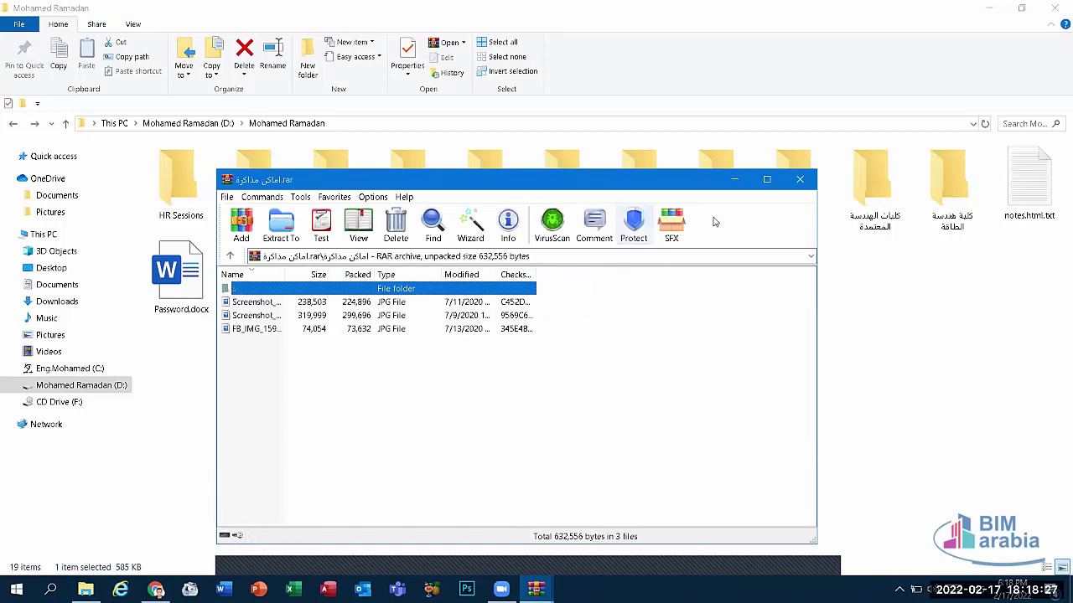
pyautogui.click(801, 179)
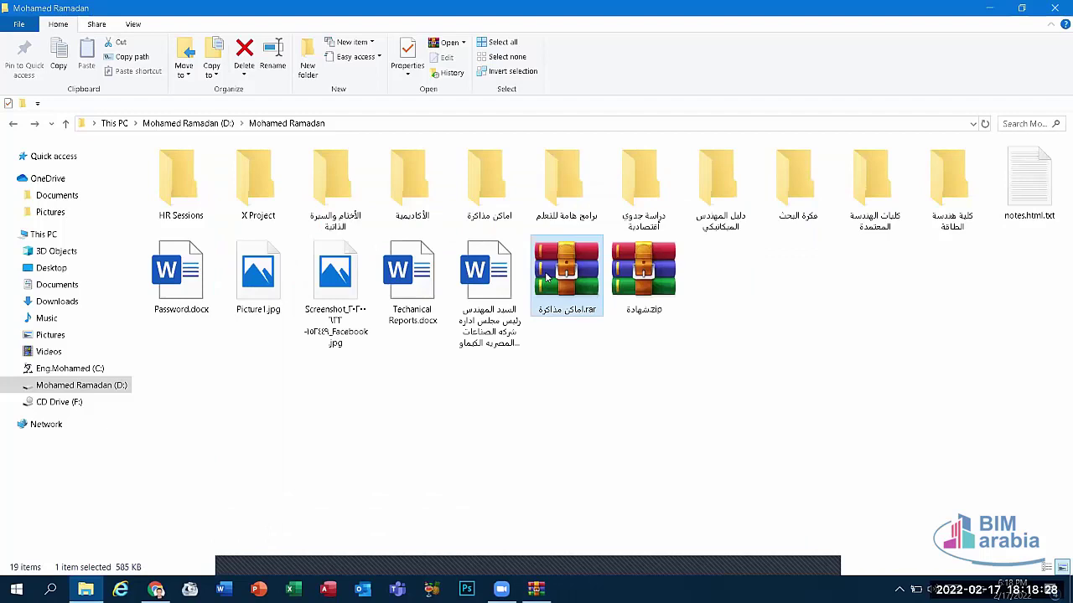
pyautogui.click(641, 276)
pyautogui.rightClick(659, 284)
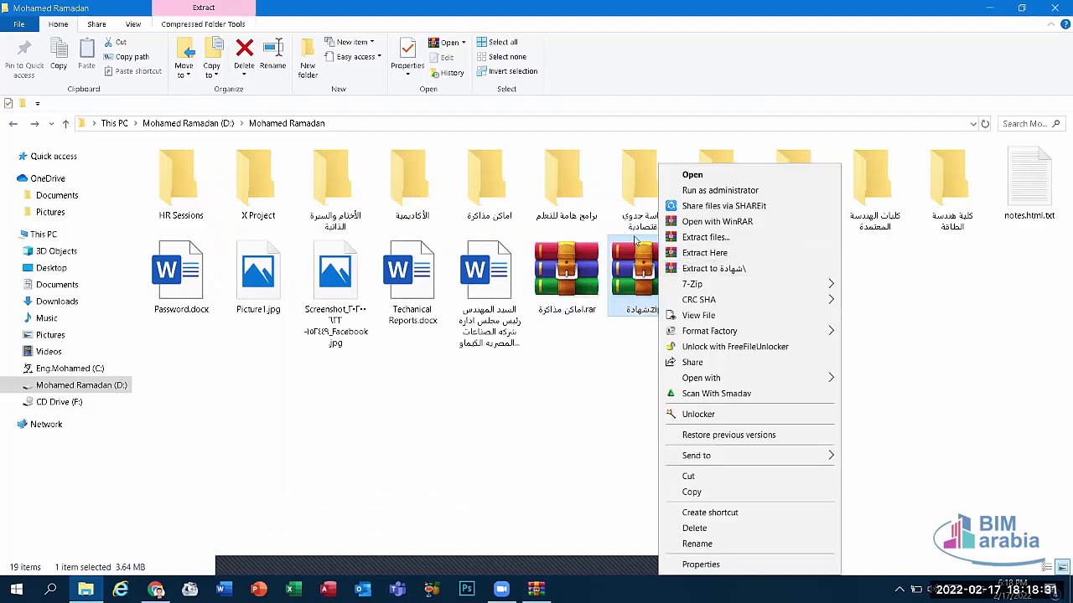
pyautogui.doubleClick(551, 294)
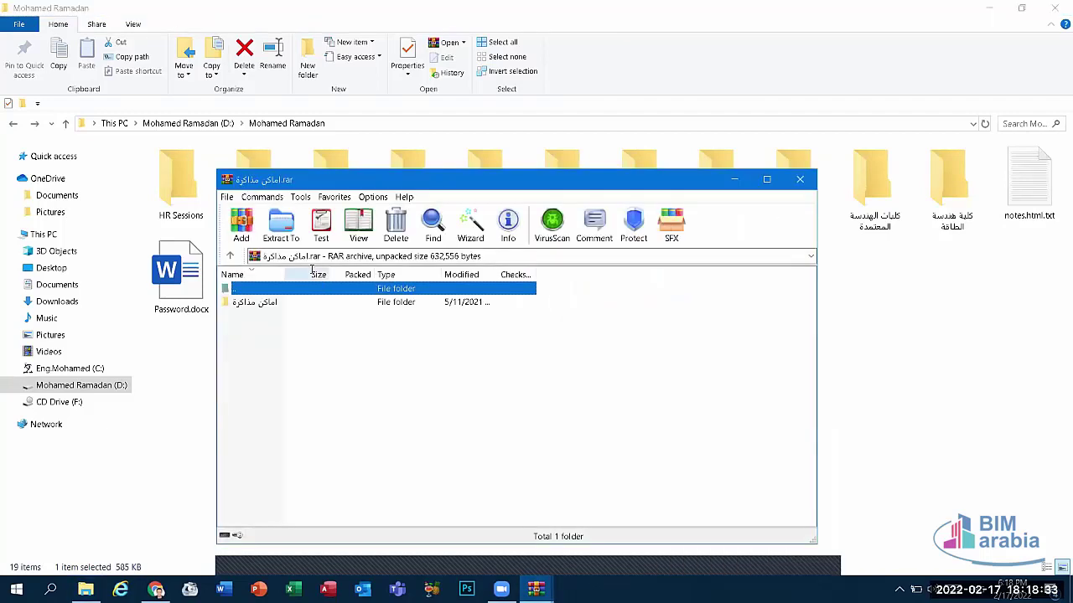
pyautogui.click(241, 224)
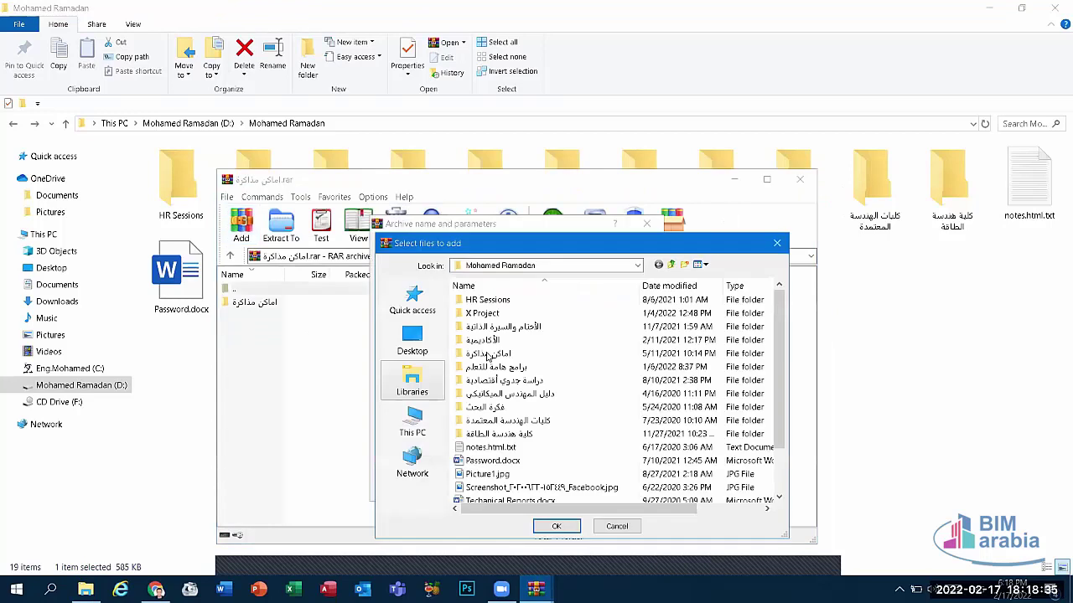
pyautogui.click(775, 244)
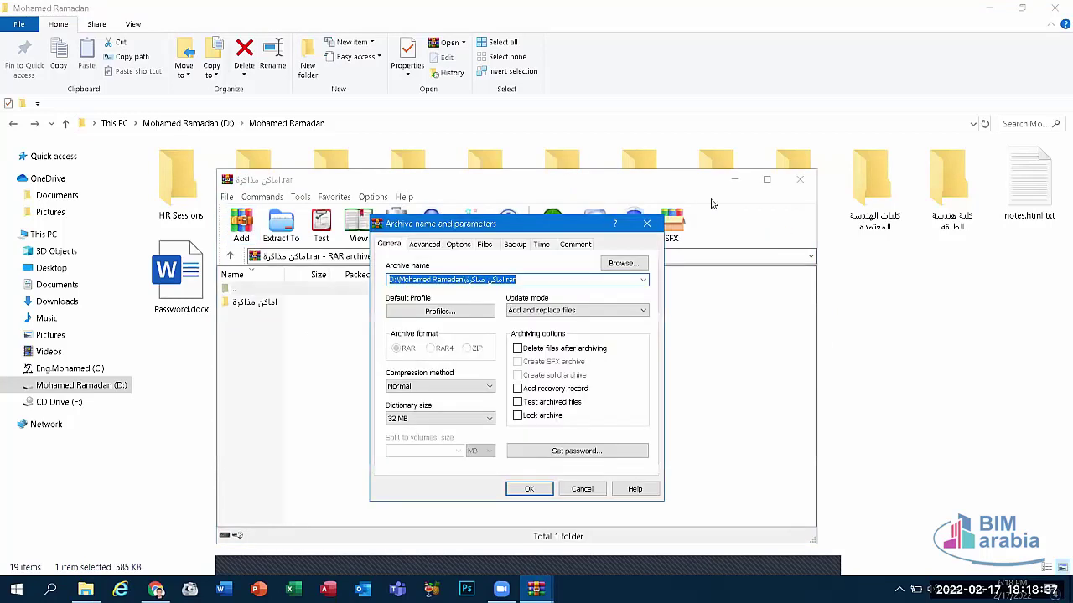
pyautogui.click(648, 225)
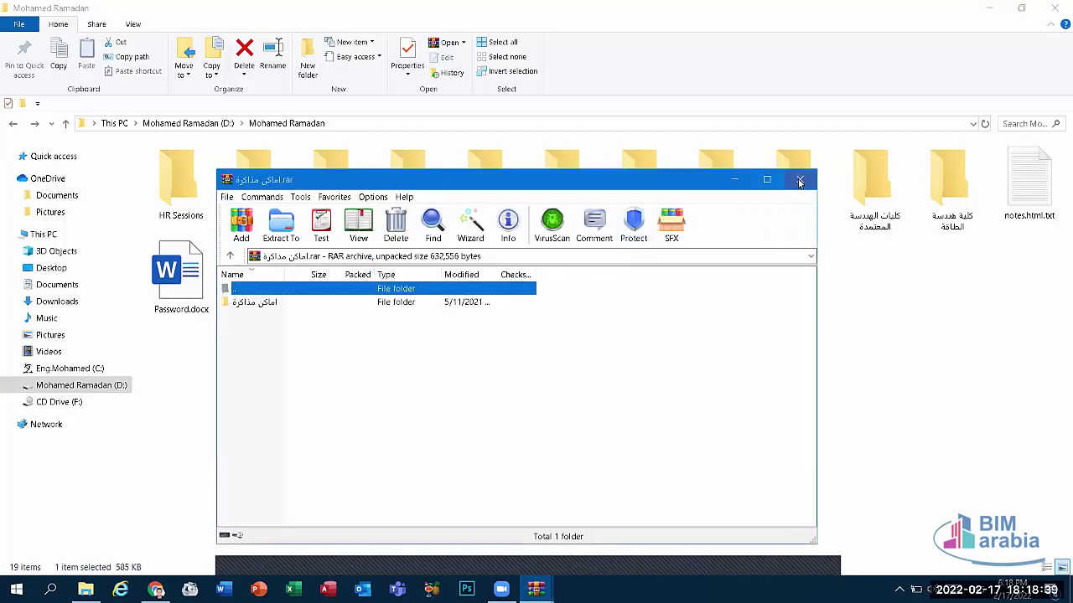
pyautogui.click(799, 178)
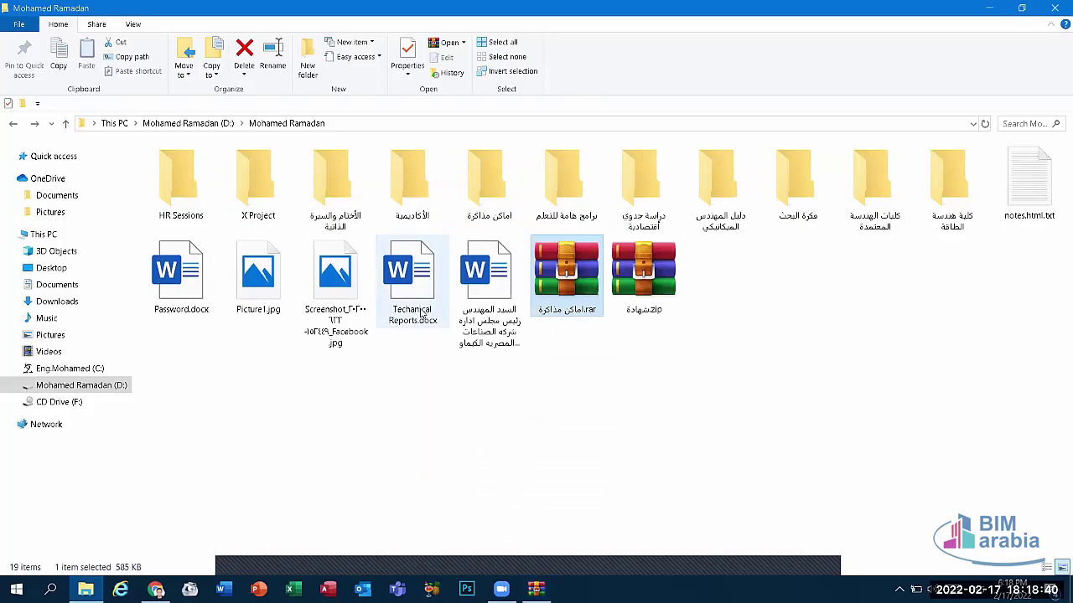
# Step: Open اماكن مذاكرة.rar in WinRAR and cancel an Add files attempt
pyautogui.rightClick(579, 298)
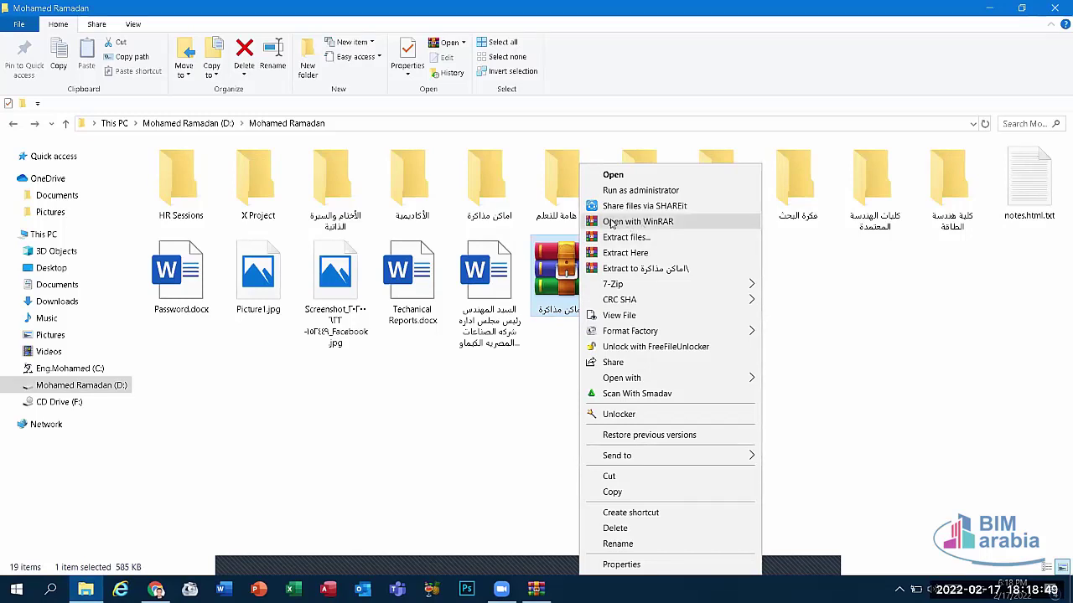
pyautogui.click(611, 224)
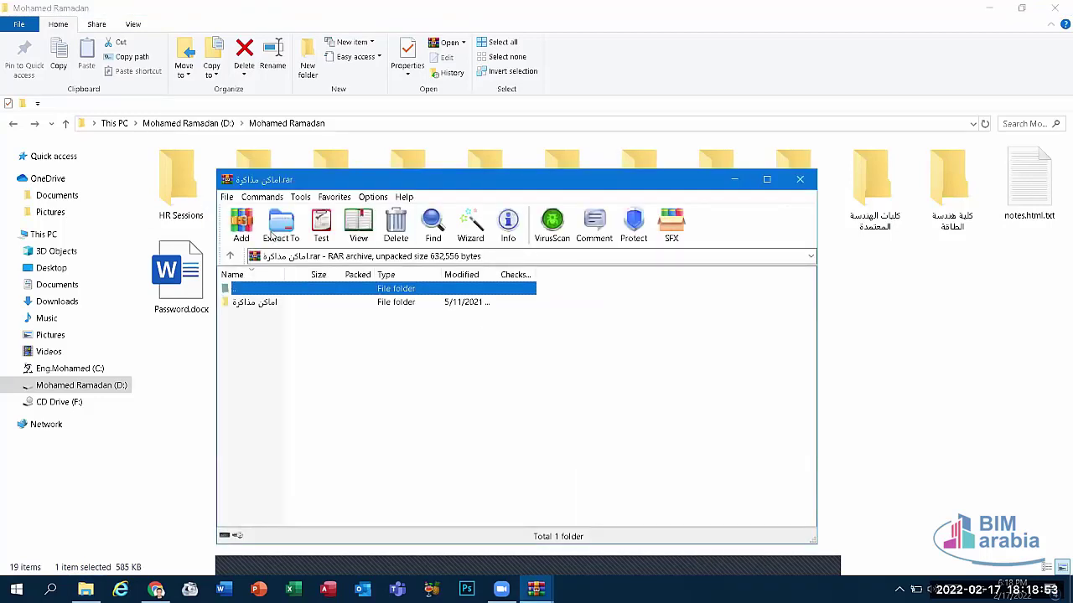
pyautogui.click(240, 228)
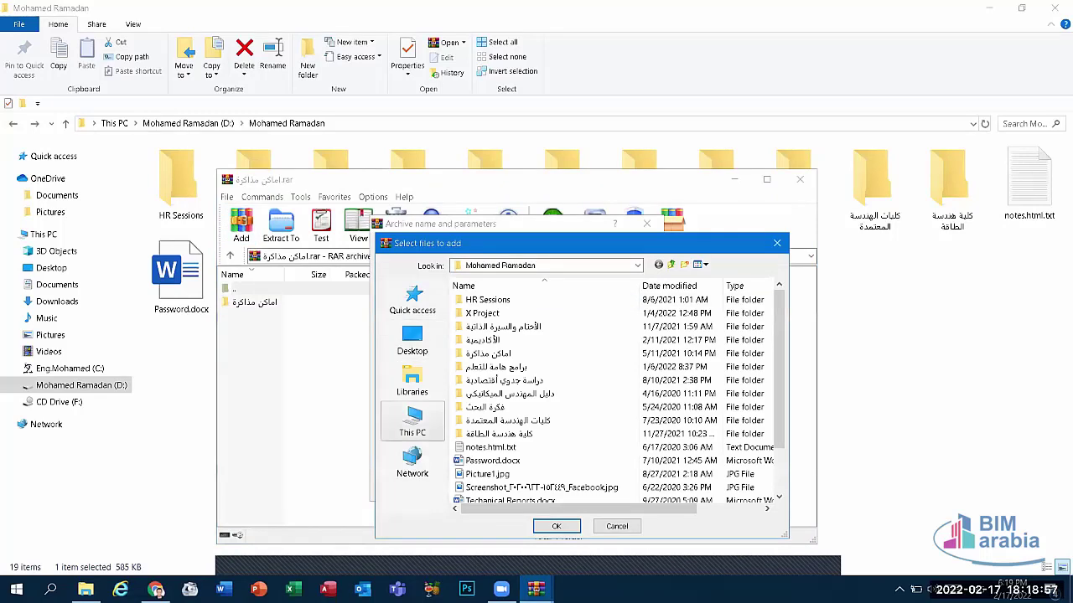
pyautogui.click(633, 531)
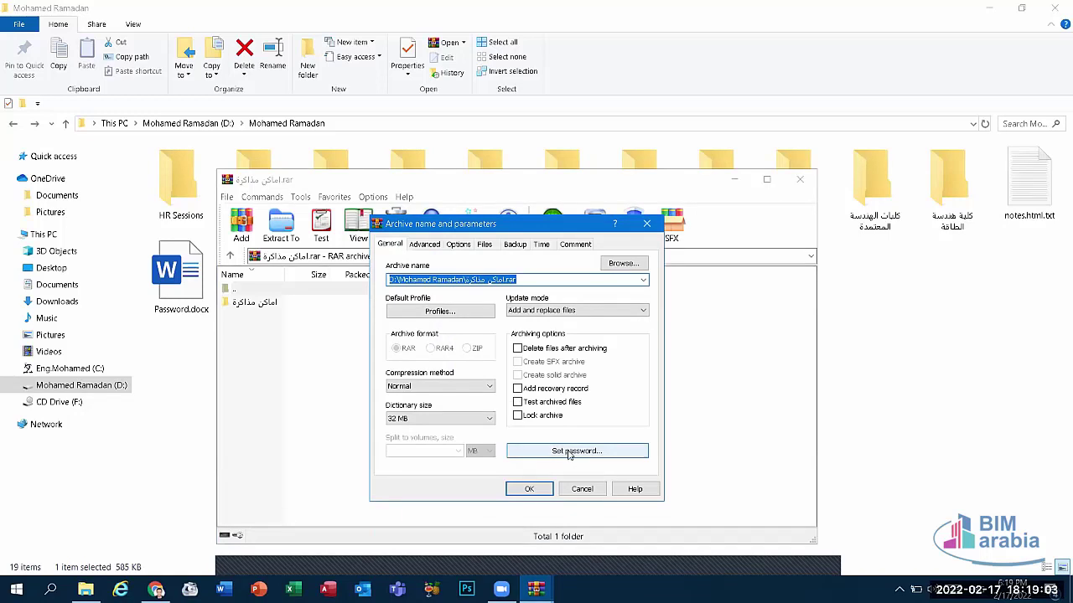
# Step: Tick Lock archive, set a confirmed password, and dismiss the no-files-selected warning
pyautogui.click(540, 417)
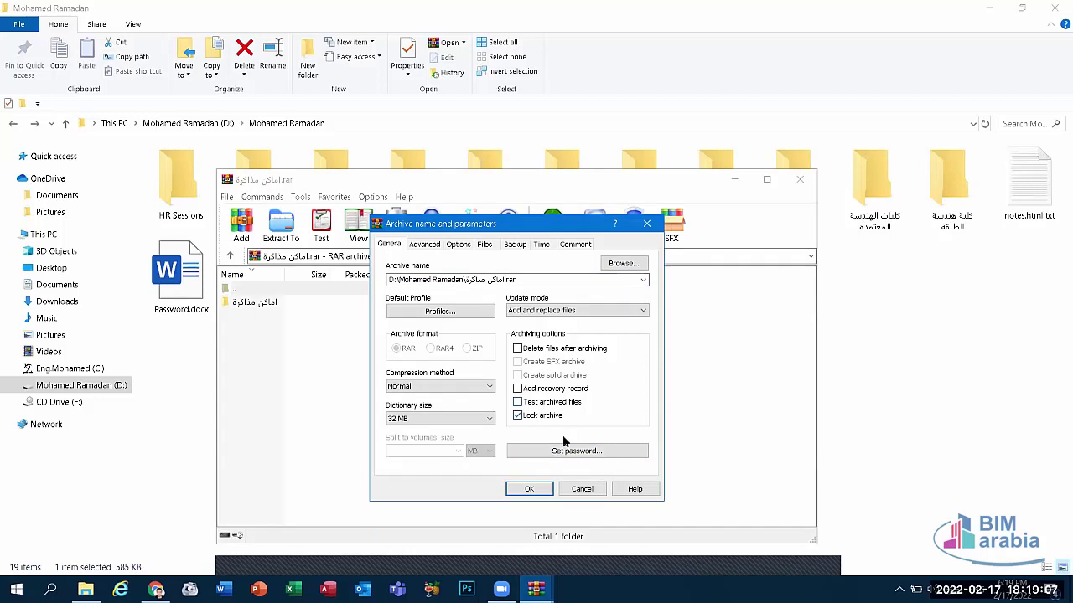
pyautogui.click(566, 451)
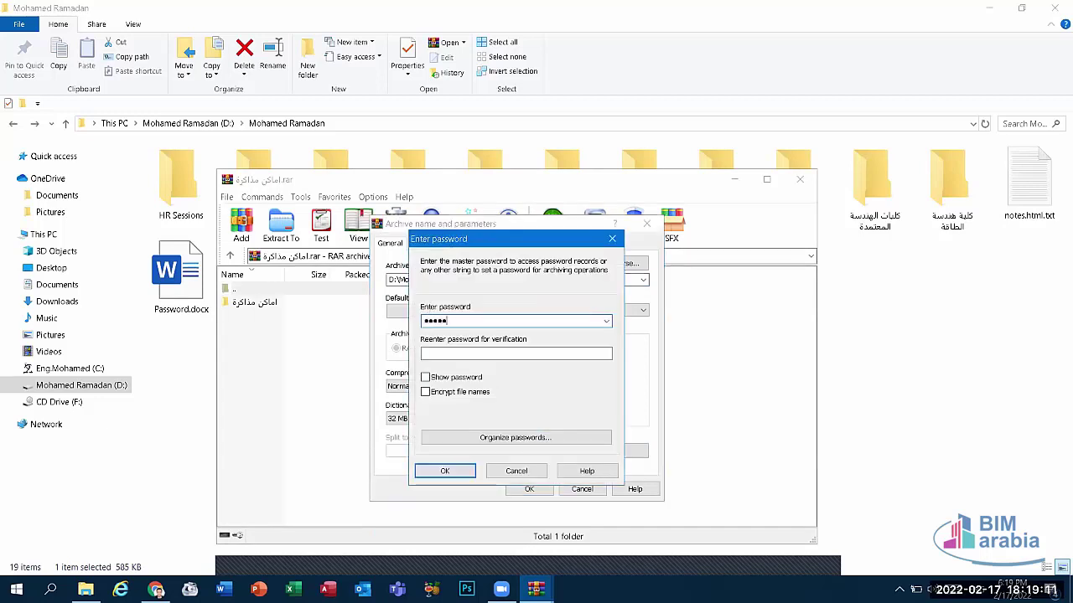
pyautogui.write('•••••')
pyautogui.click(442, 354)
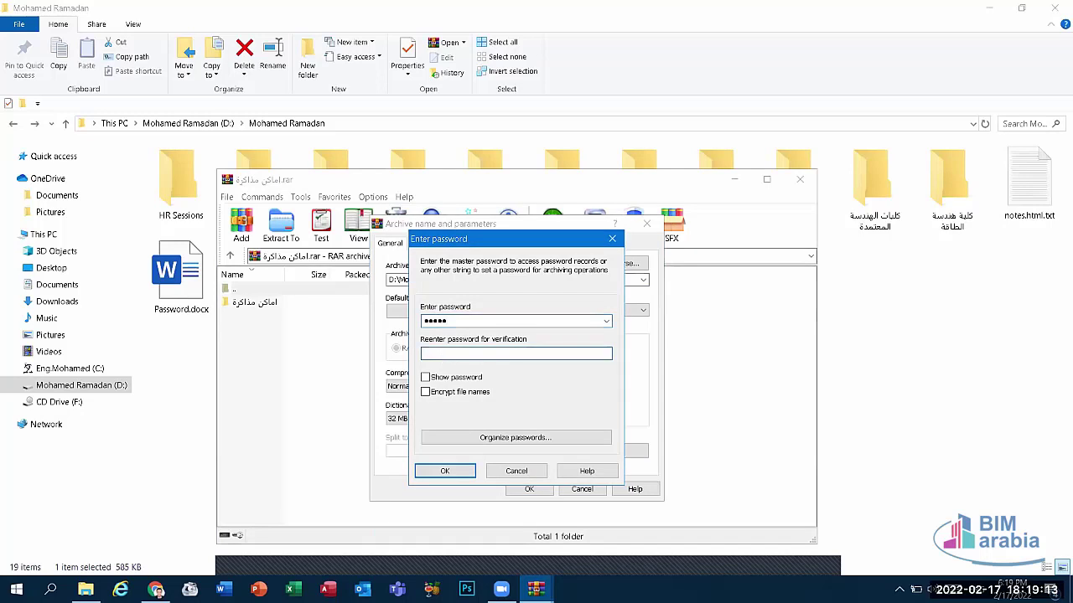
pyautogui.click(459, 471)
pyautogui.click(528, 490)
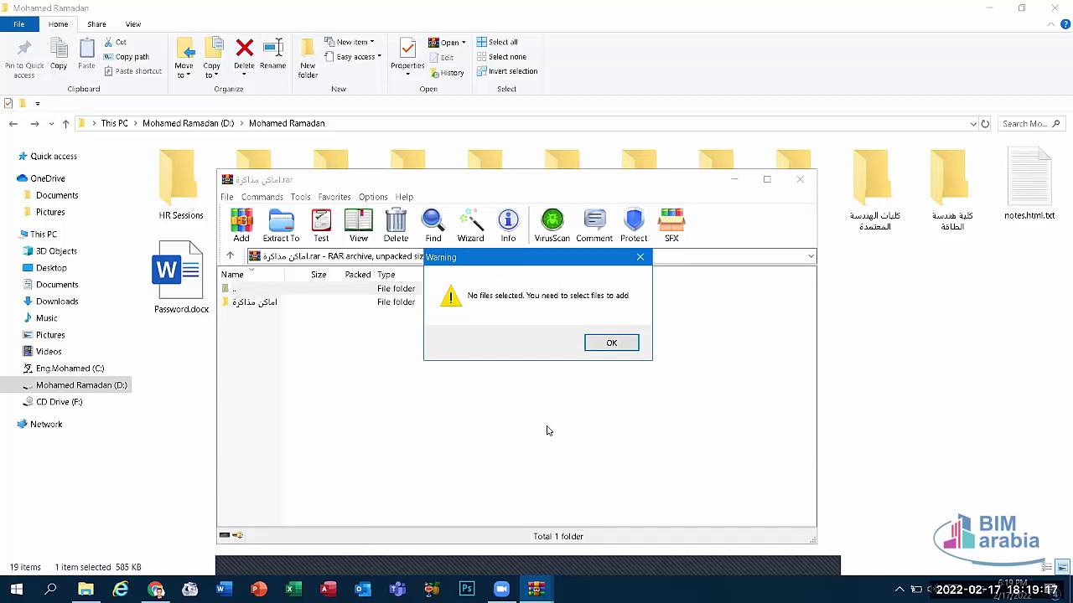
pyautogui.click(611, 343)
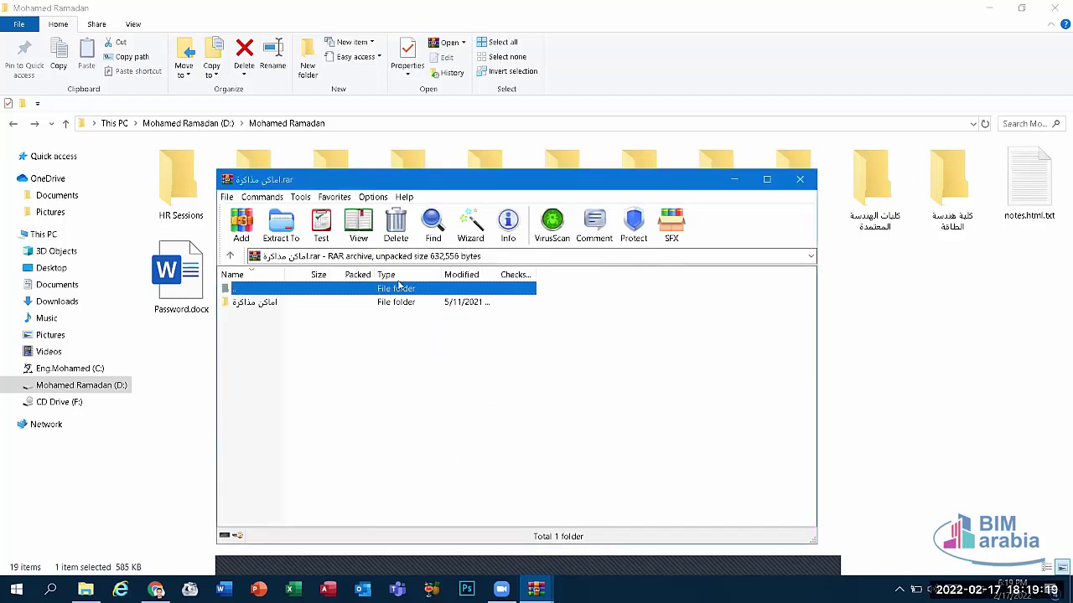
# Step: Repeat the add with Lock archive and a password, dismissing the warning again
pyautogui.click(347, 301)
pyautogui.click(241, 222)
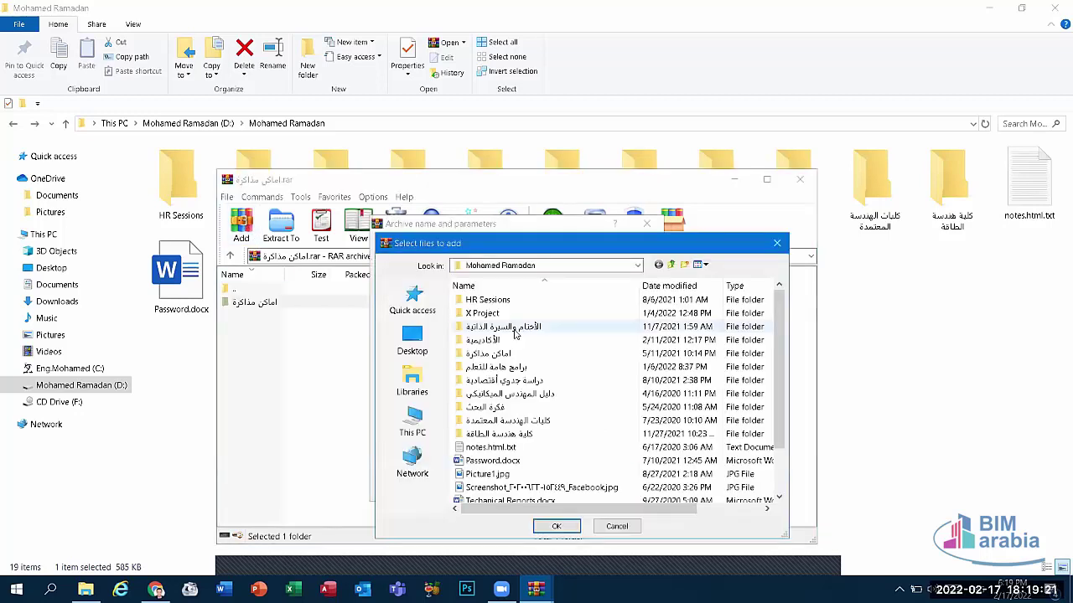
pyautogui.click(412, 339)
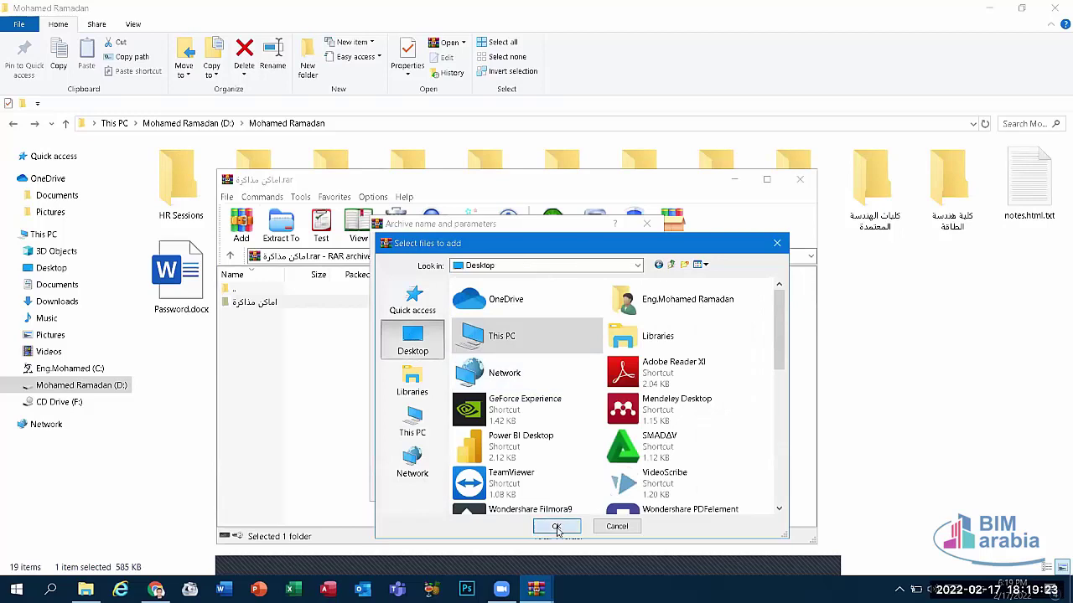
pyautogui.click(555, 526)
pyautogui.click(533, 415)
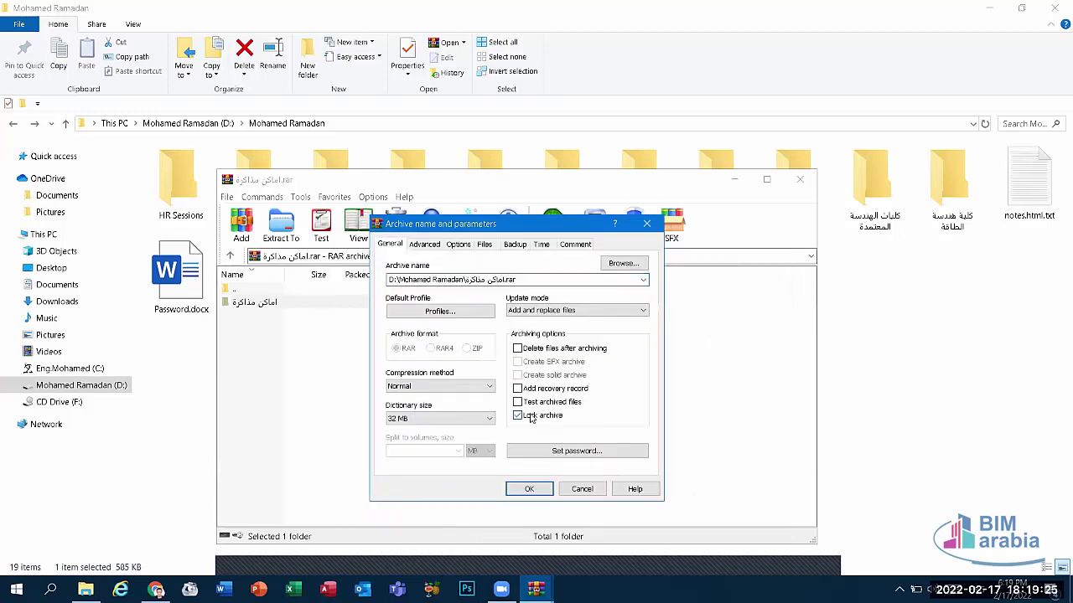
pyautogui.click(571, 453)
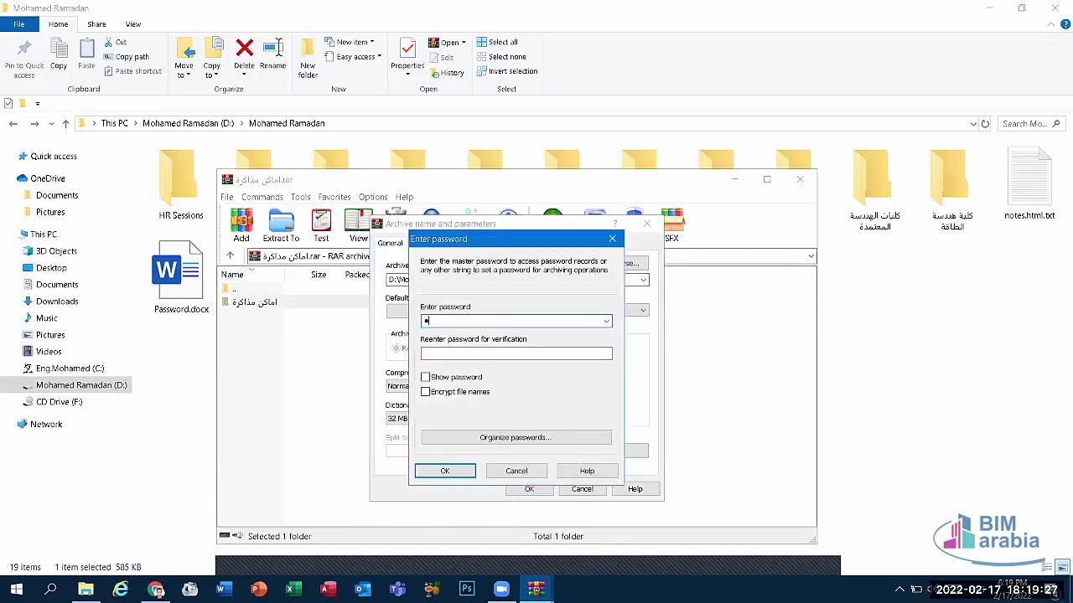
pyautogui.click(499, 355)
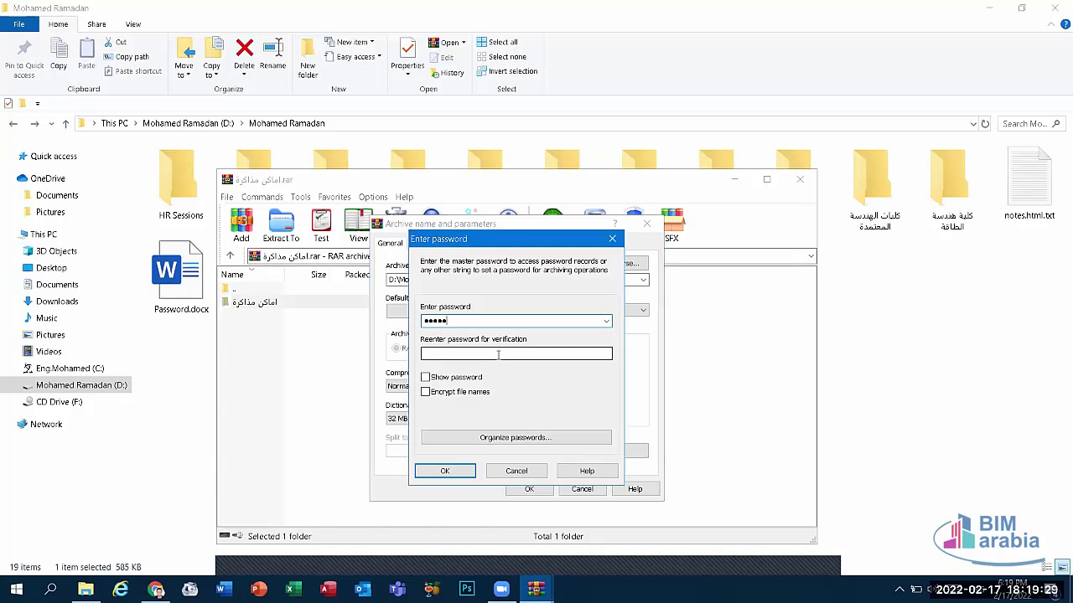
pyautogui.write('123')
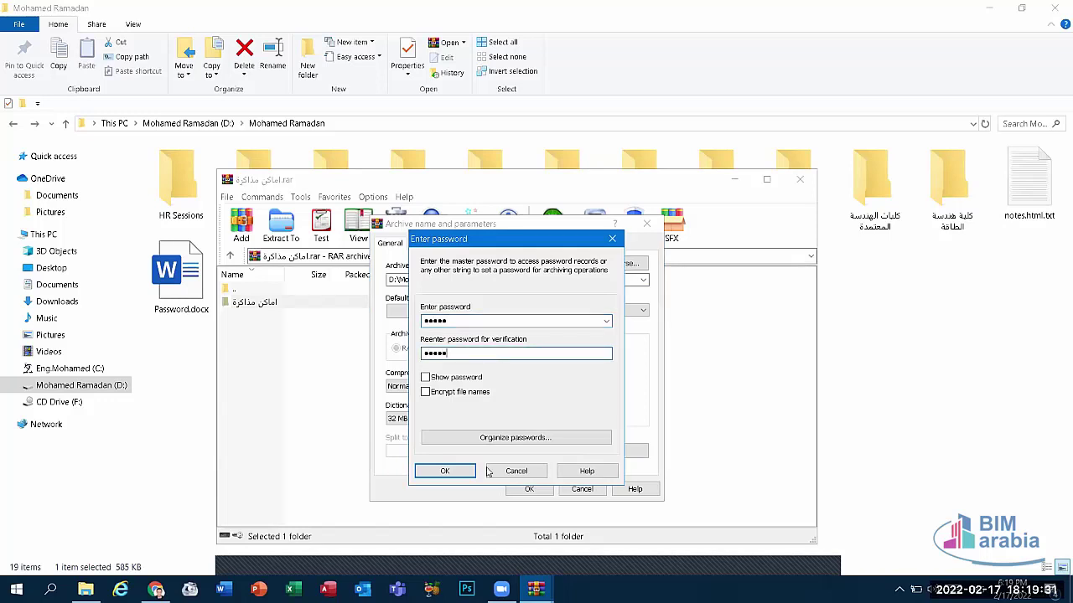
pyautogui.write('45')
pyautogui.click(445, 471)
pyautogui.click(526, 489)
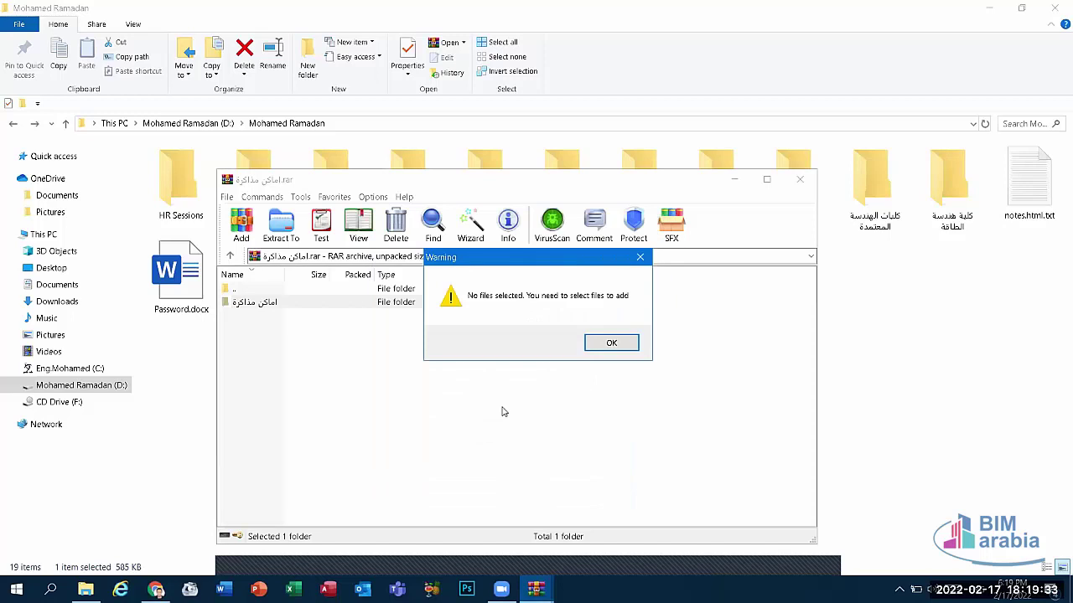
pyautogui.click(604, 347)
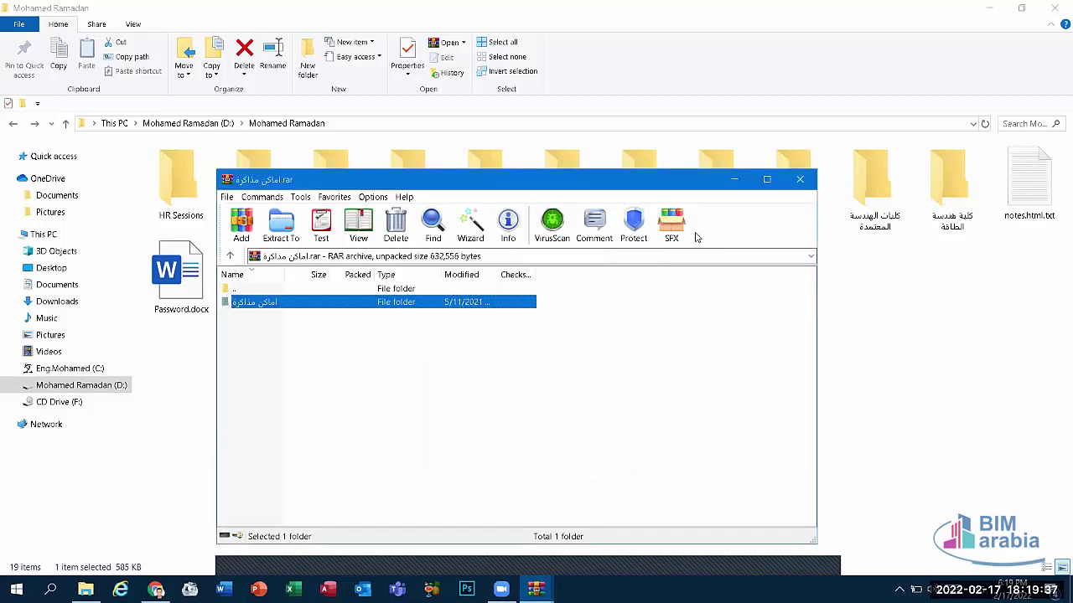
pyautogui.click(241, 223)
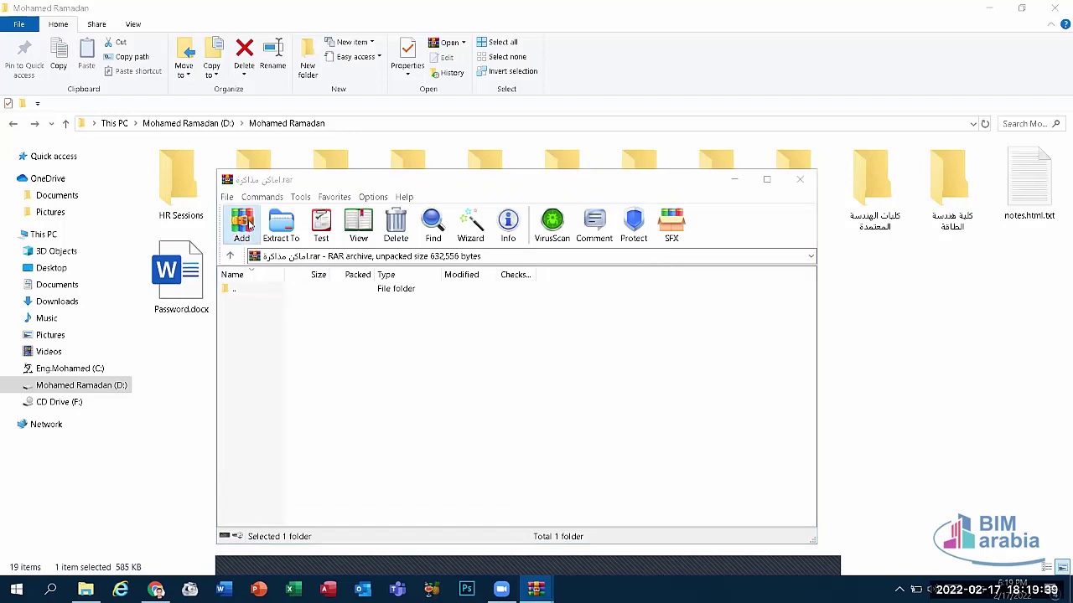
pyautogui.click(778, 243)
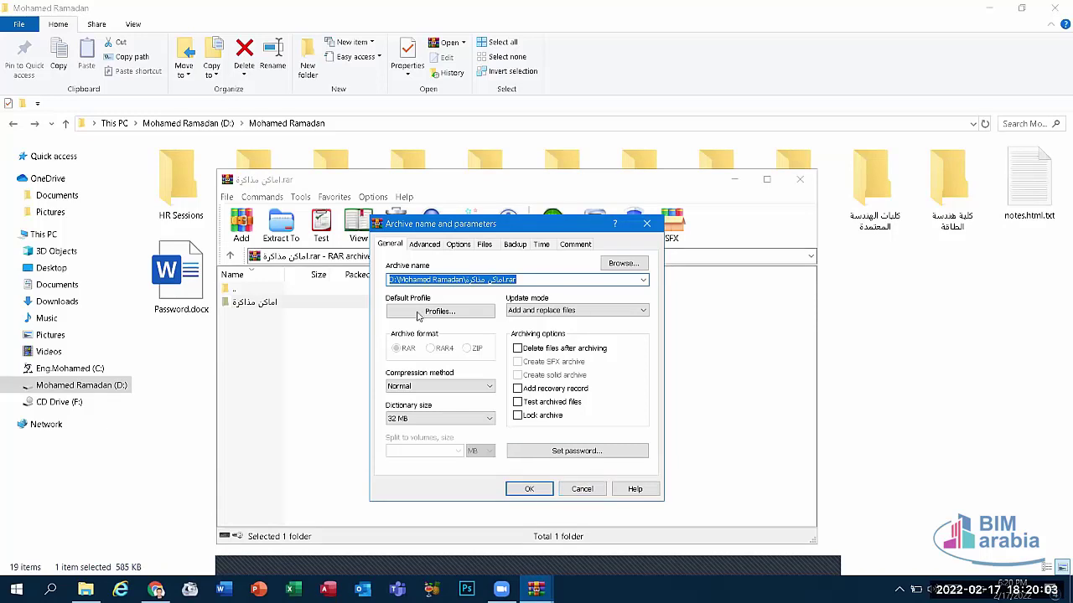
pyautogui.click(647, 224)
pyautogui.click(249, 232)
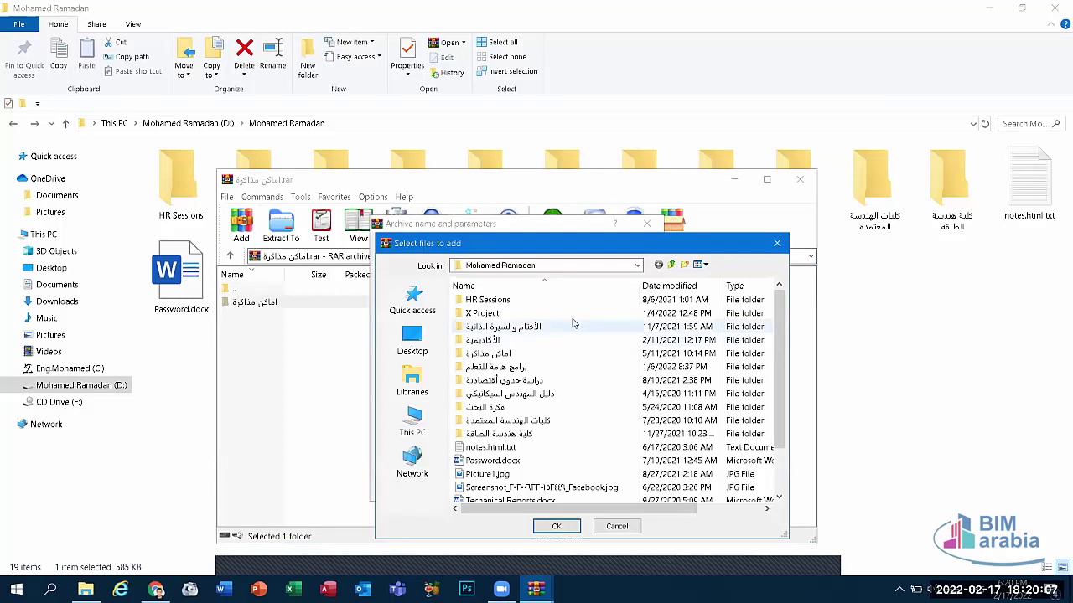
pyautogui.doubleClick(441, 300)
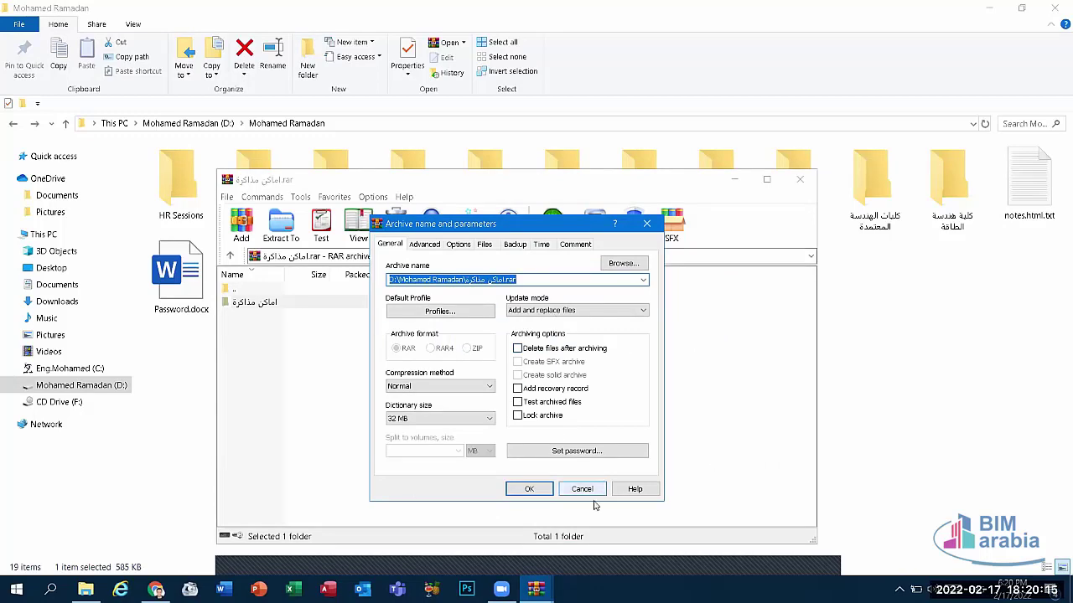
pyautogui.click(567, 451)
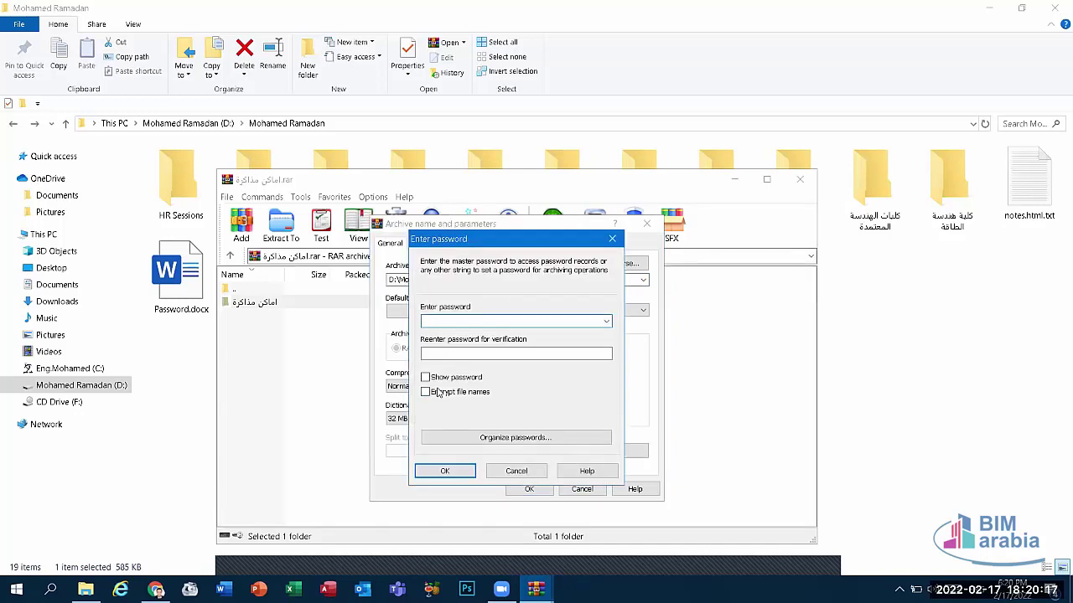
pyautogui.click(489, 447)
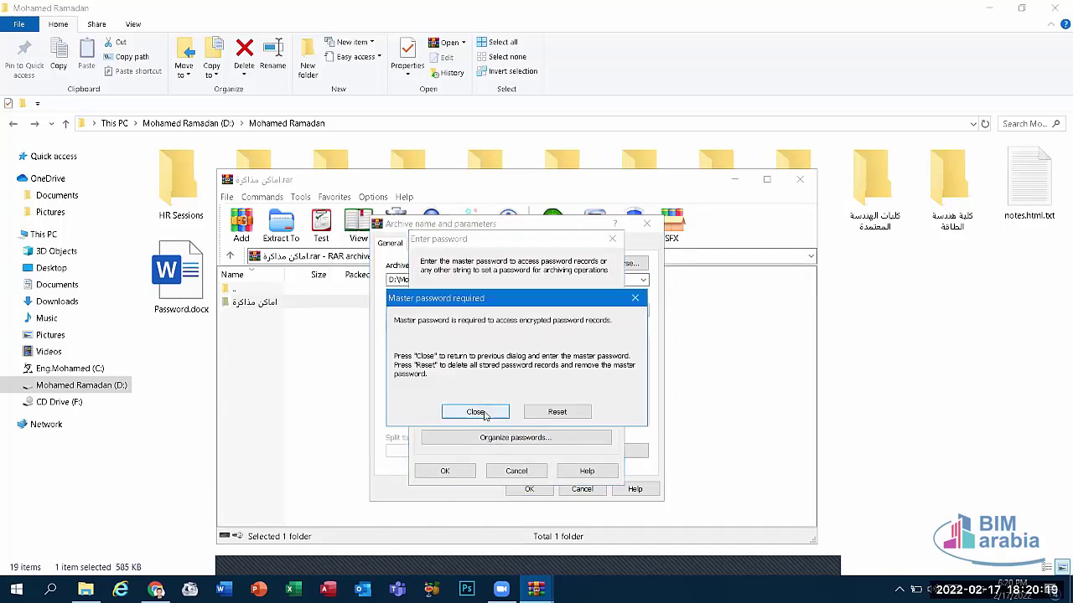
pyautogui.click(486, 413)
pyautogui.click(520, 471)
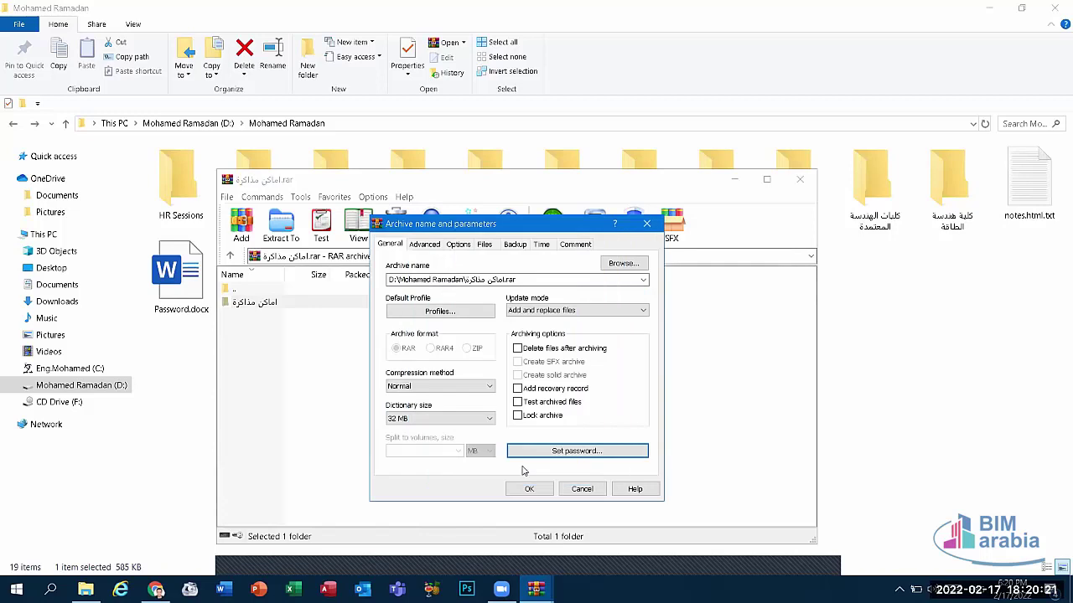
pyautogui.click(581, 488)
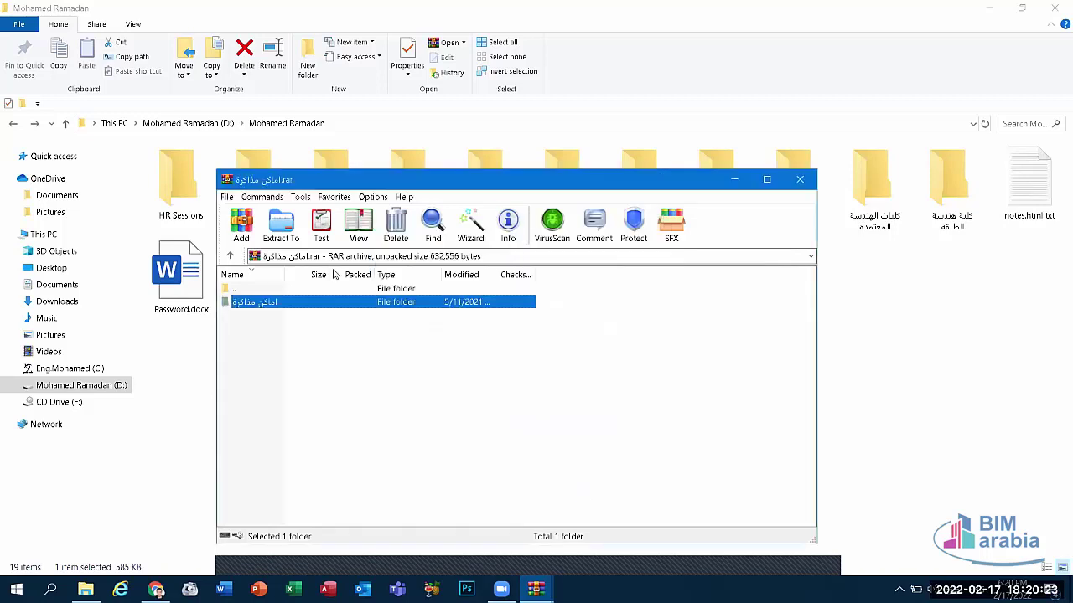
# Step: Choose a second folder from the Desktop to add to the archive
pyautogui.click(301, 305)
pyautogui.click(511, 551)
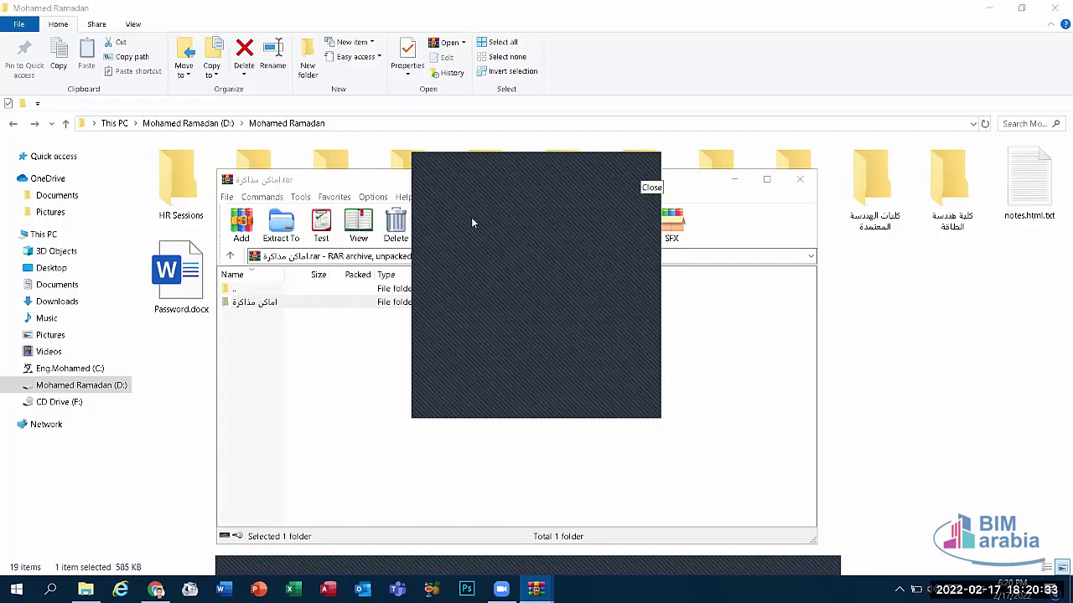
pyautogui.click(290, 302)
pyautogui.click(240, 231)
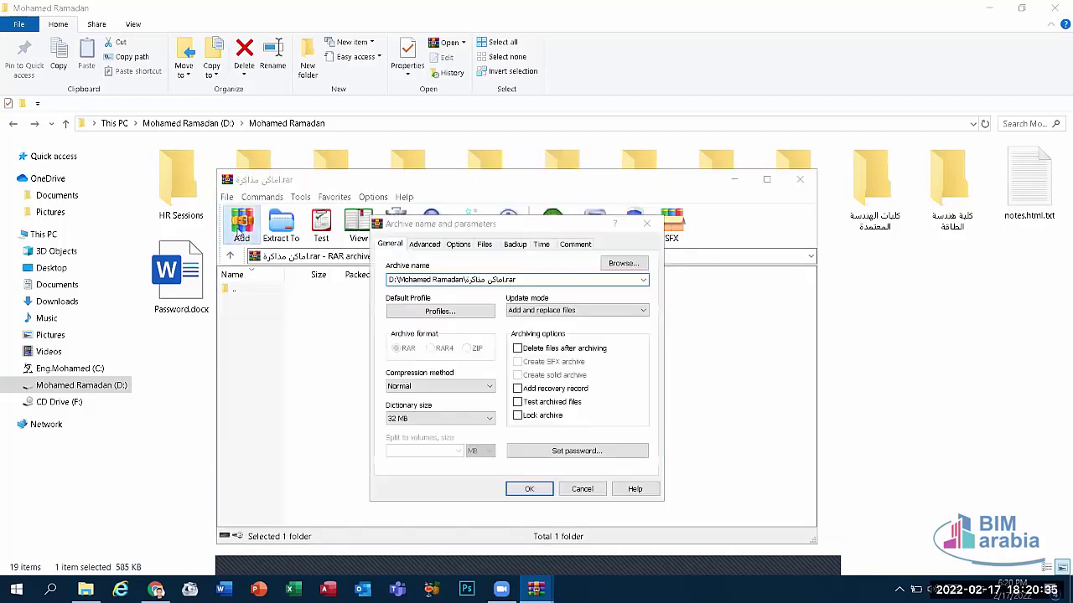
pyautogui.click(410, 338)
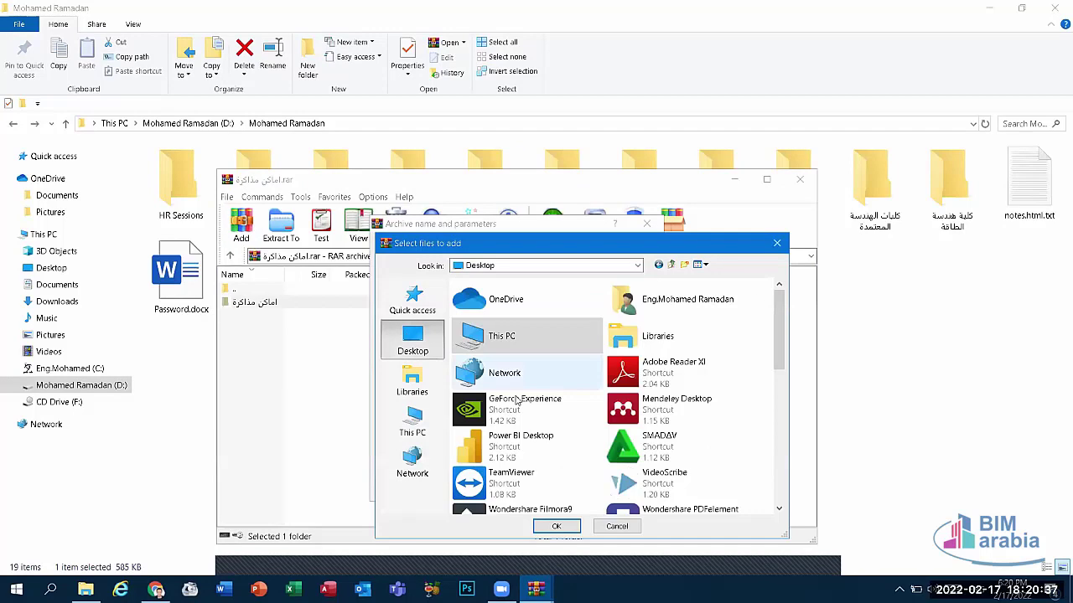
pyautogui.click(655, 307)
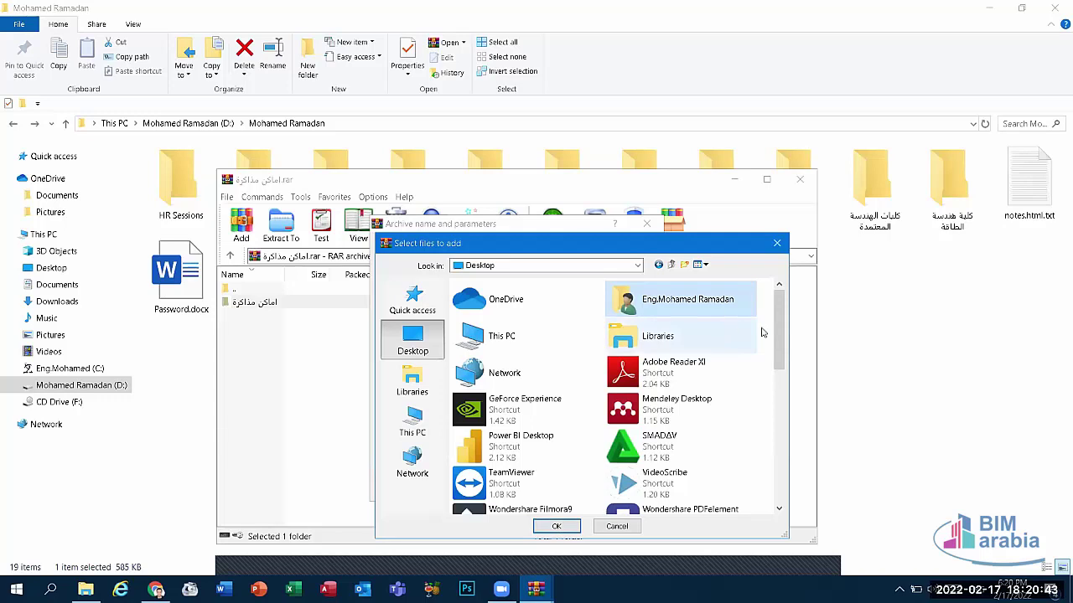
pyautogui.moveTo(779, 335); pyautogui.dragTo(787, 422)
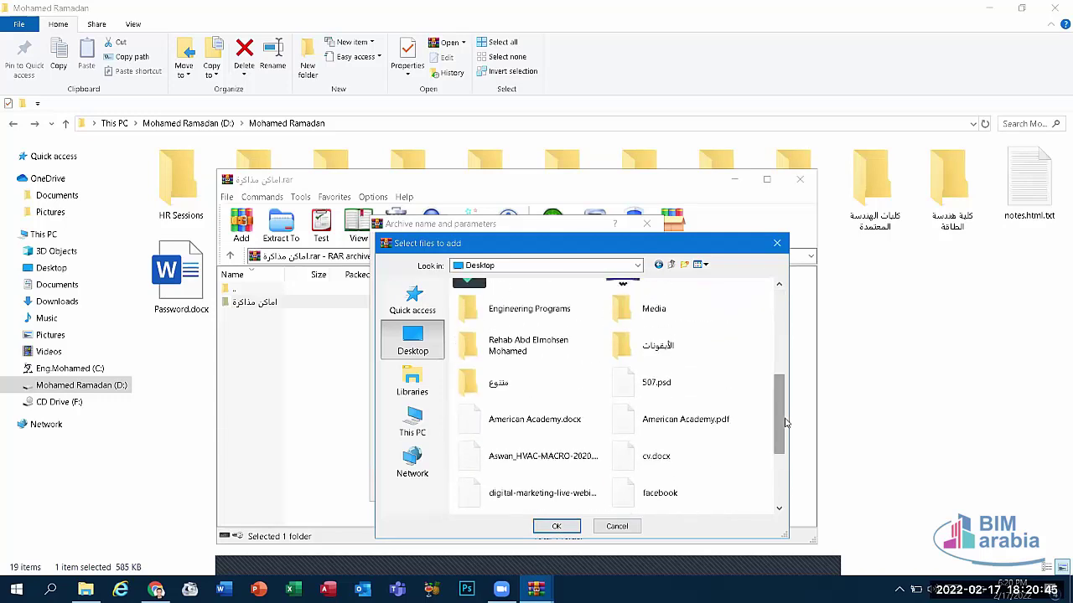
pyautogui.click(517, 354)
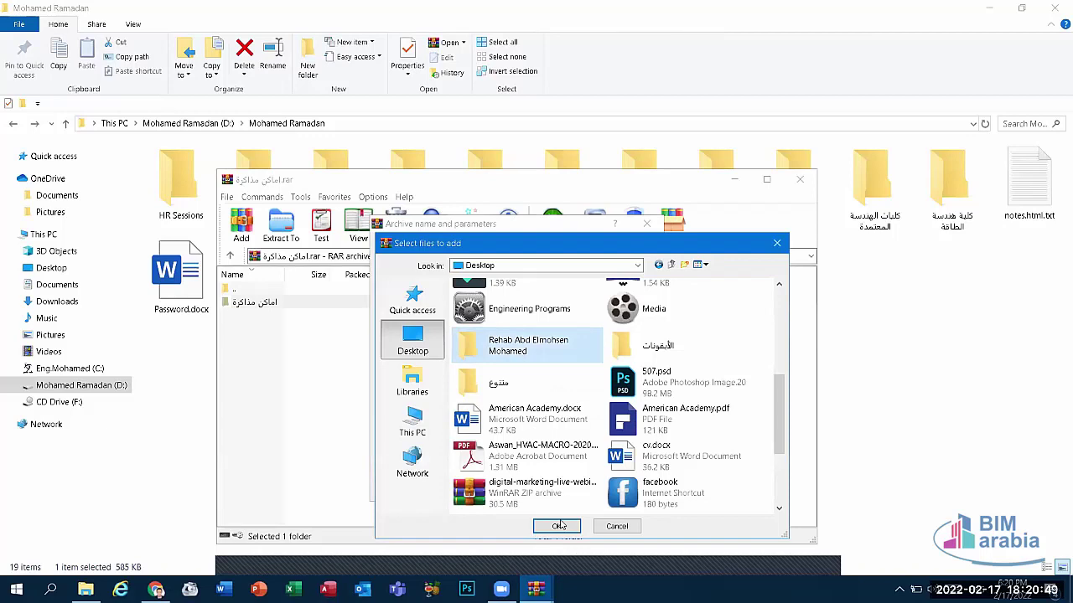
pyautogui.click(559, 526)
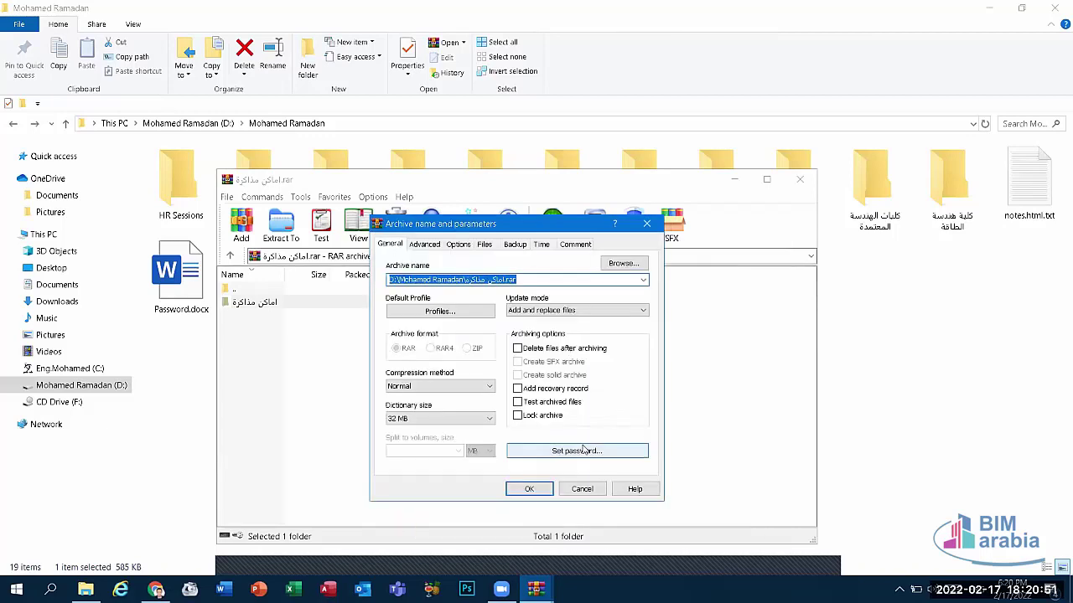
# Step: Set and confirm a password, then add the folder to اماكن مذاكرة.rar
pyautogui.click(575, 448)
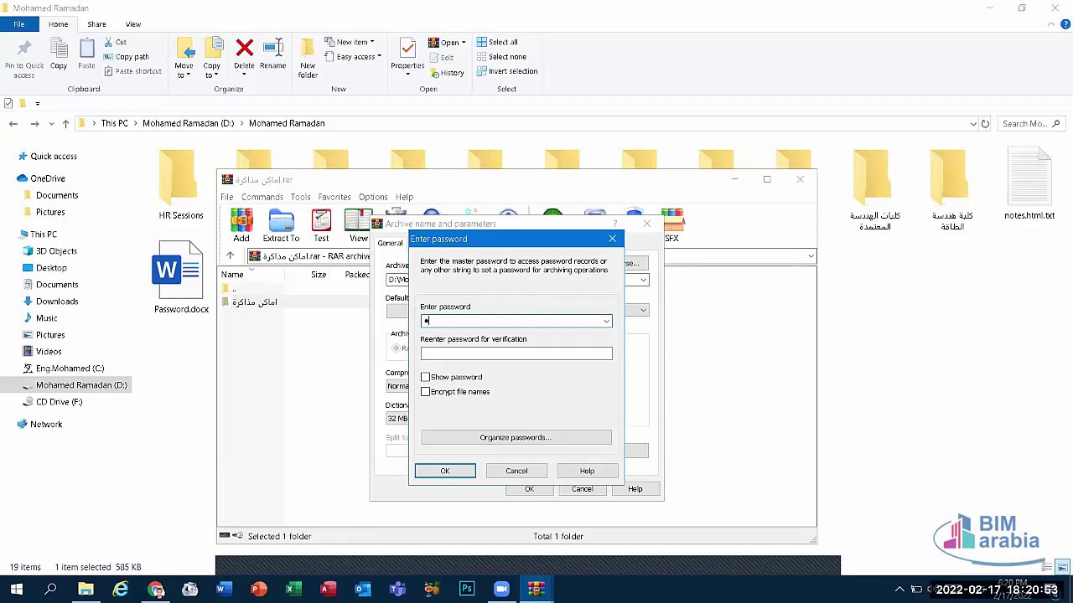
pyautogui.click(432, 354)
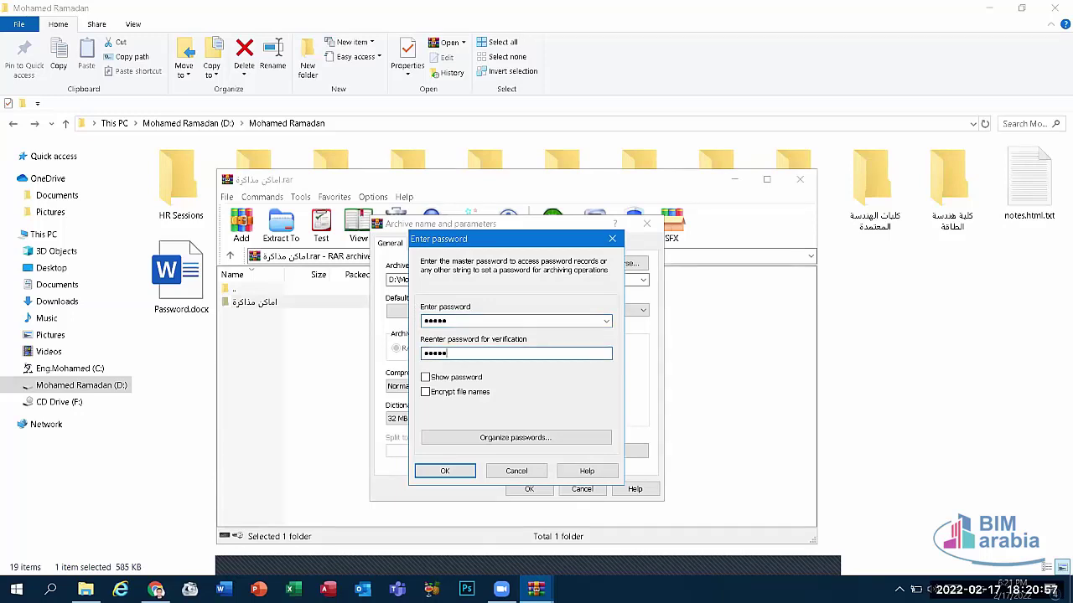
pyautogui.click(445, 471)
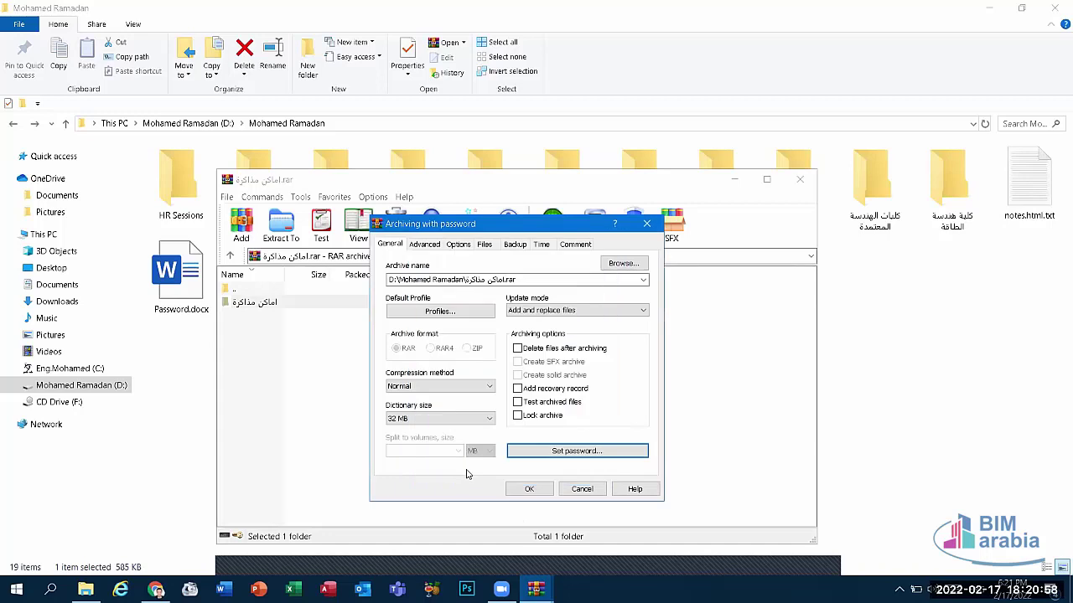
pyautogui.click(528, 491)
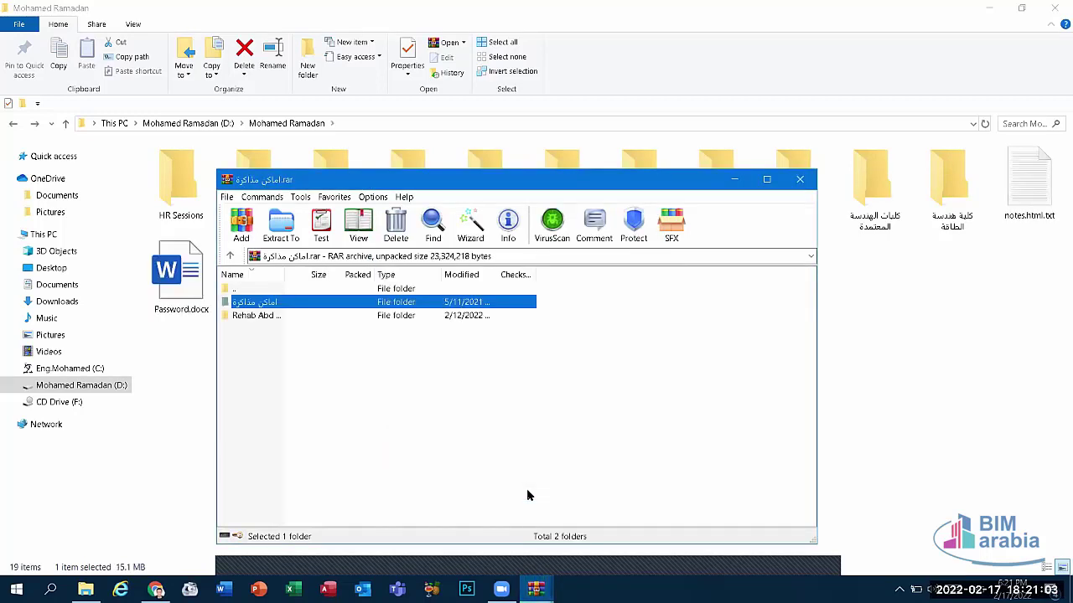
# Step: Open the archive's second folder to list its seven JPGs, then close WinRAR
pyautogui.click(353, 319)
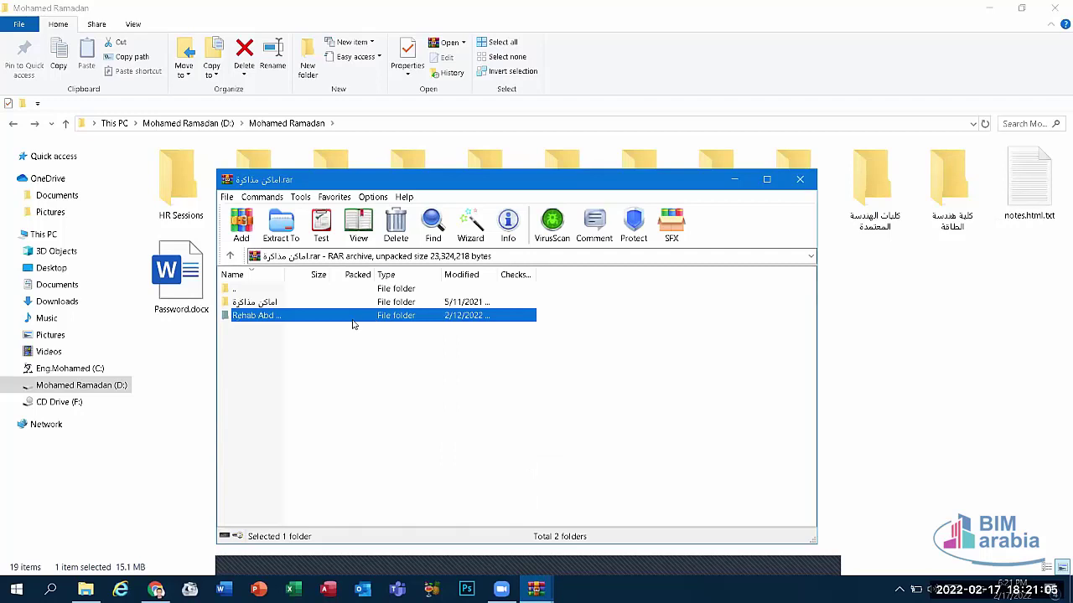
pyautogui.click(352, 318)
pyautogui.click(380, 324)
pyautogui.doubleClick(379, 325)
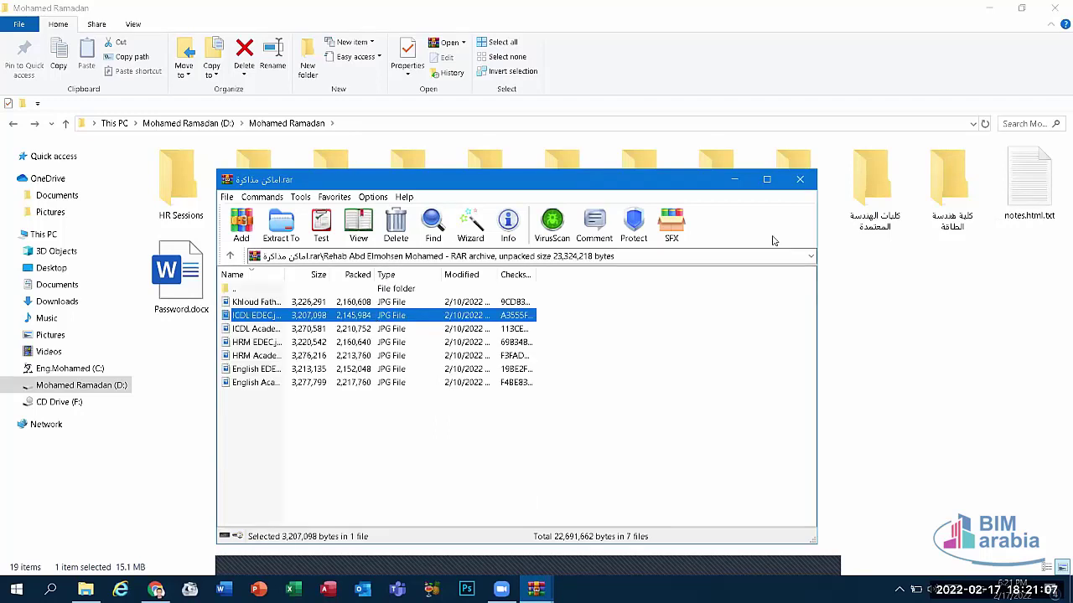
pyautogui.click(800, 181)
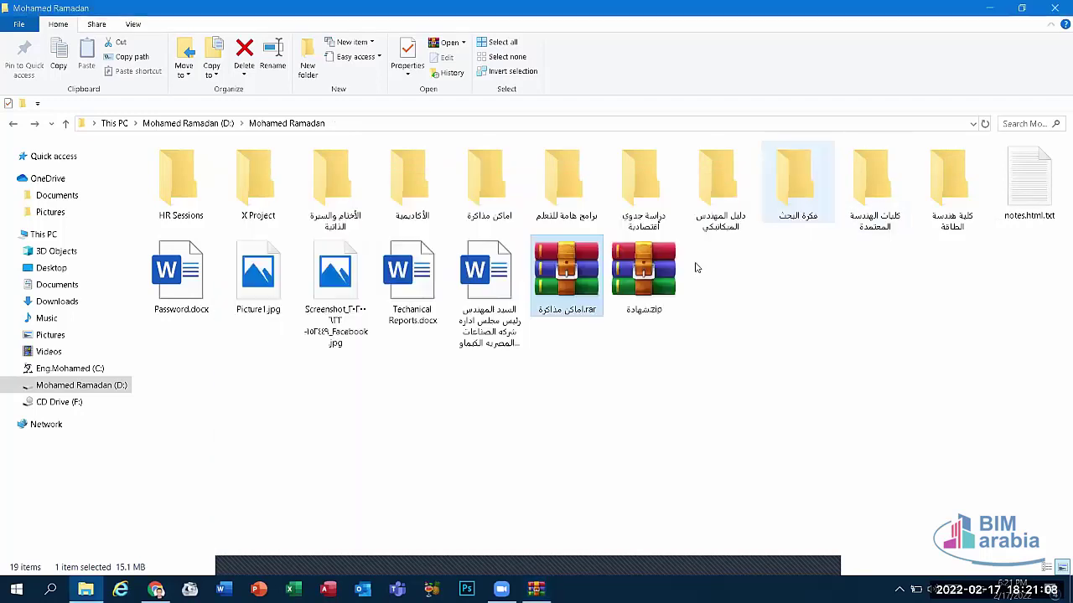
# Step: Compare with the matching folder on the desktop, then close the archive and restore Explorer
pyautogui.click(978, 6)
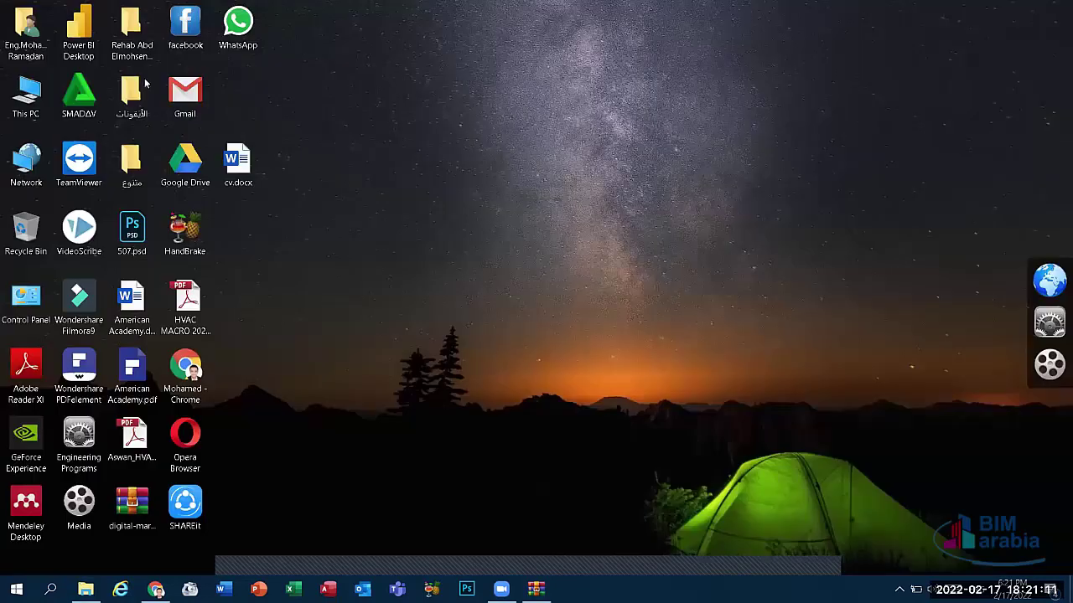
pyautogui.doubleClick(132, 58)
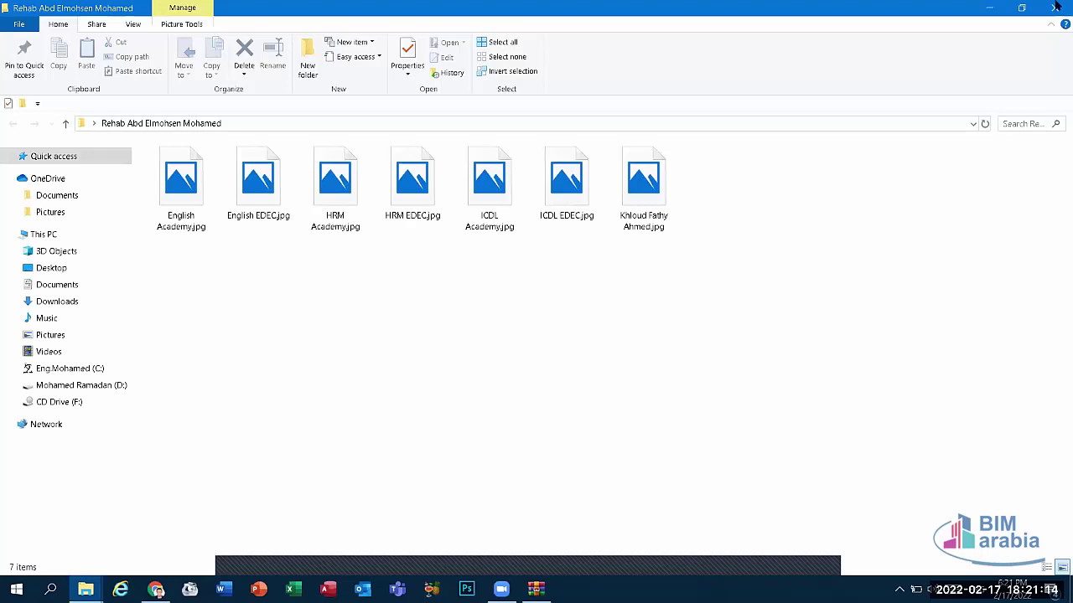
pyautogui.click(1054, 8)
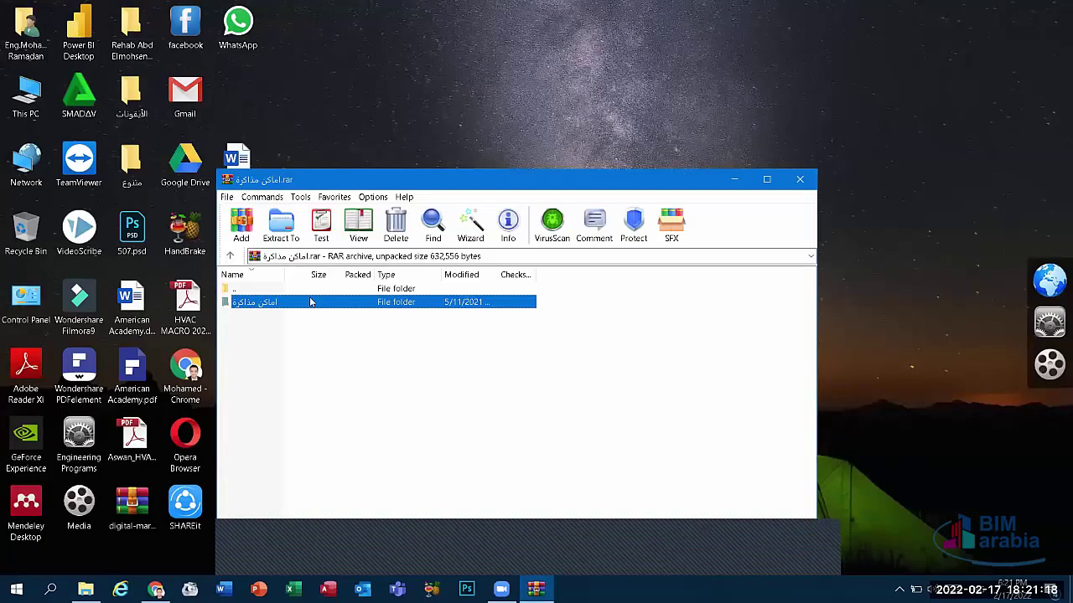
pyautogui.doubleClick(310, 302)
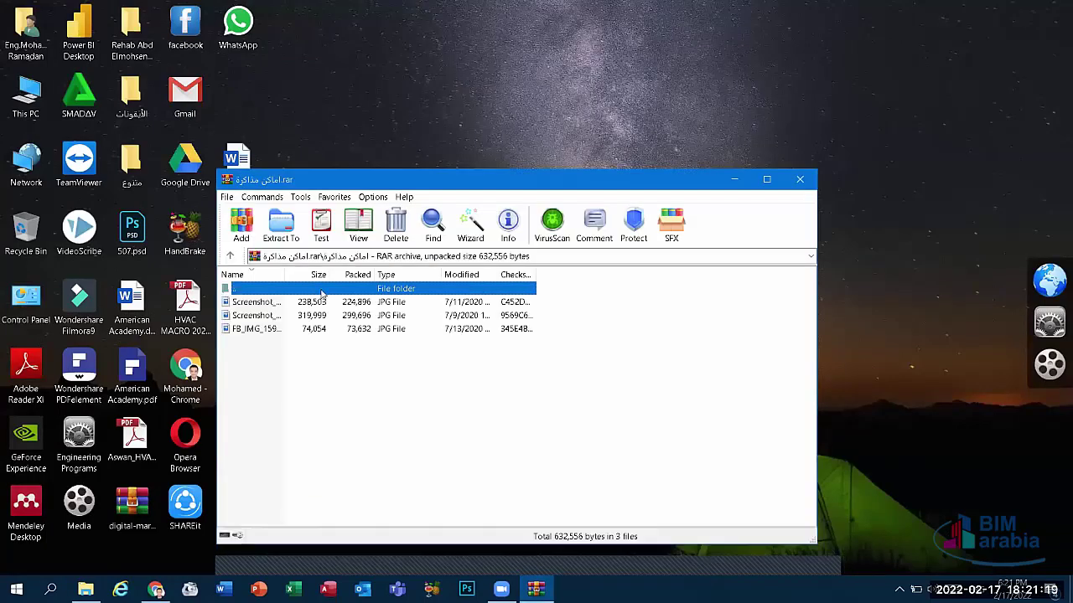
pyautogui.press('BackSpace')
pyautogui.hotkey('alt', 'F4')
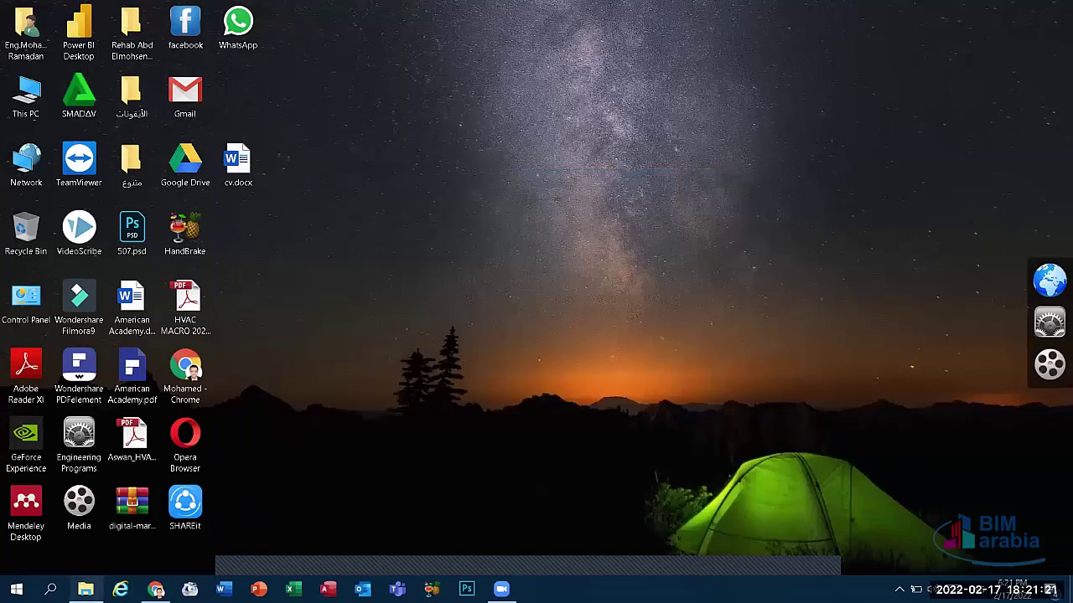
pyautogui.click(86, 589)
# Step: Reopen اماكن مذاكرة.rar to recheck the second folder's JPGs, then close WinRAR
pyautogui.doubleClick(570, 285)
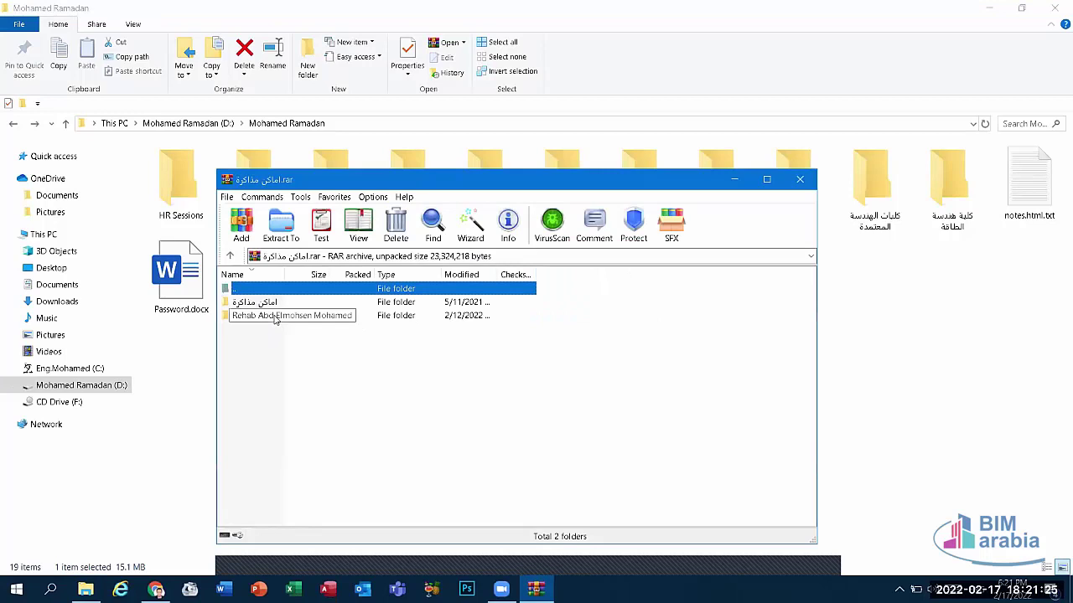
pyautogui.click(275, 318)
pyautogui.doubleClick(366, 315)
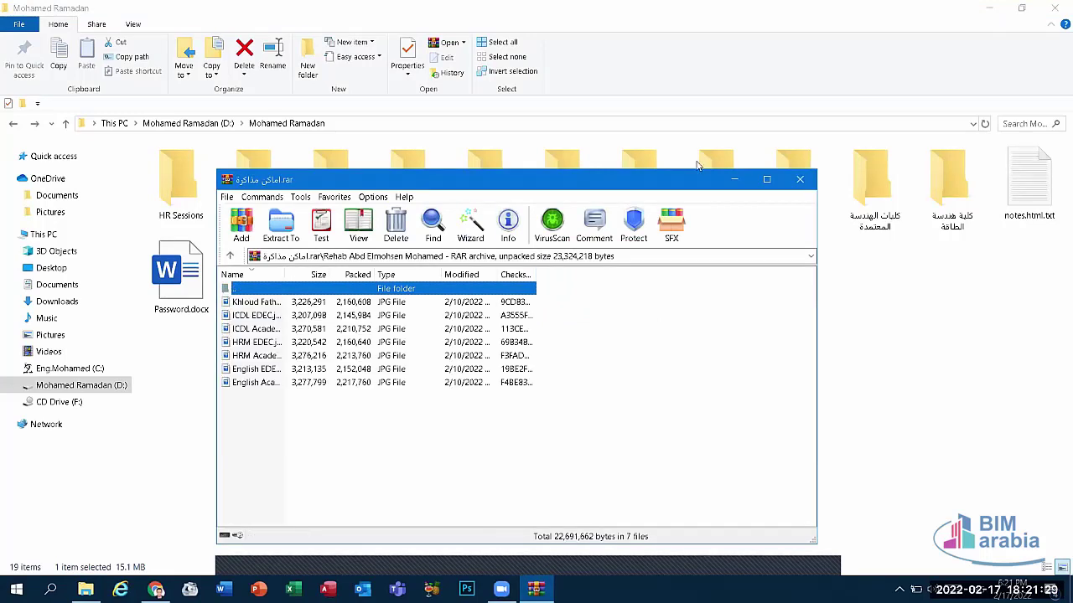
pyautogui.click(800, 180)
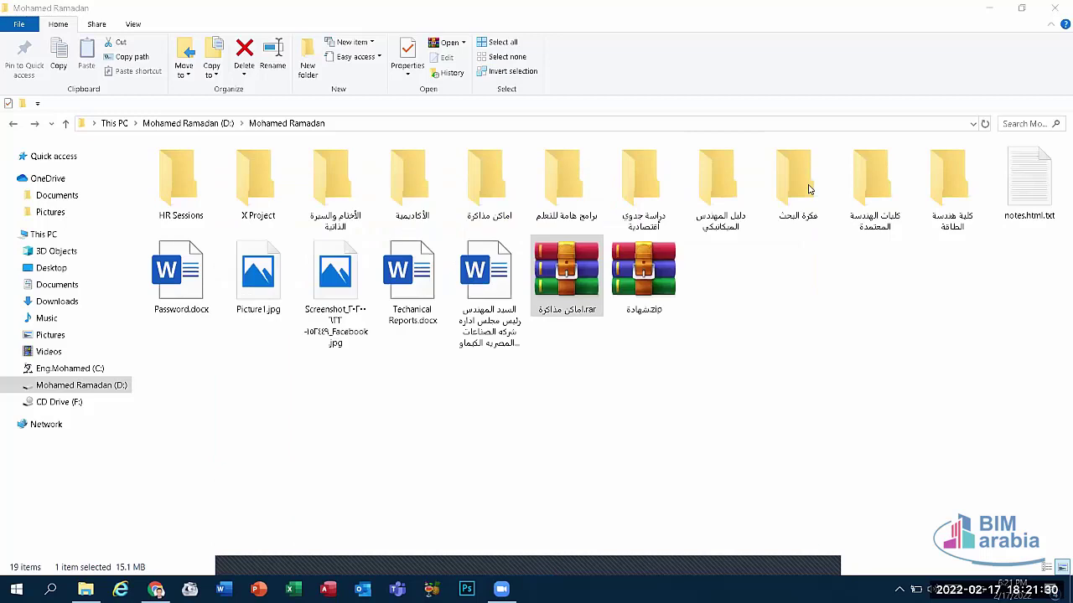
pyautogui.doubleClick(555, 272)
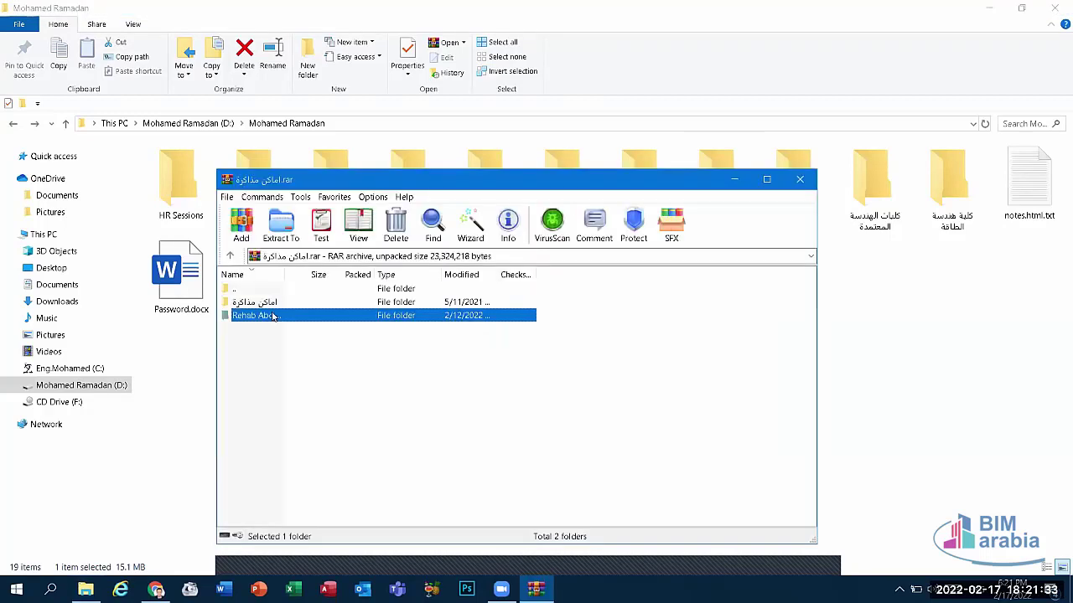
pyautogui.doubleClick(273, 316)
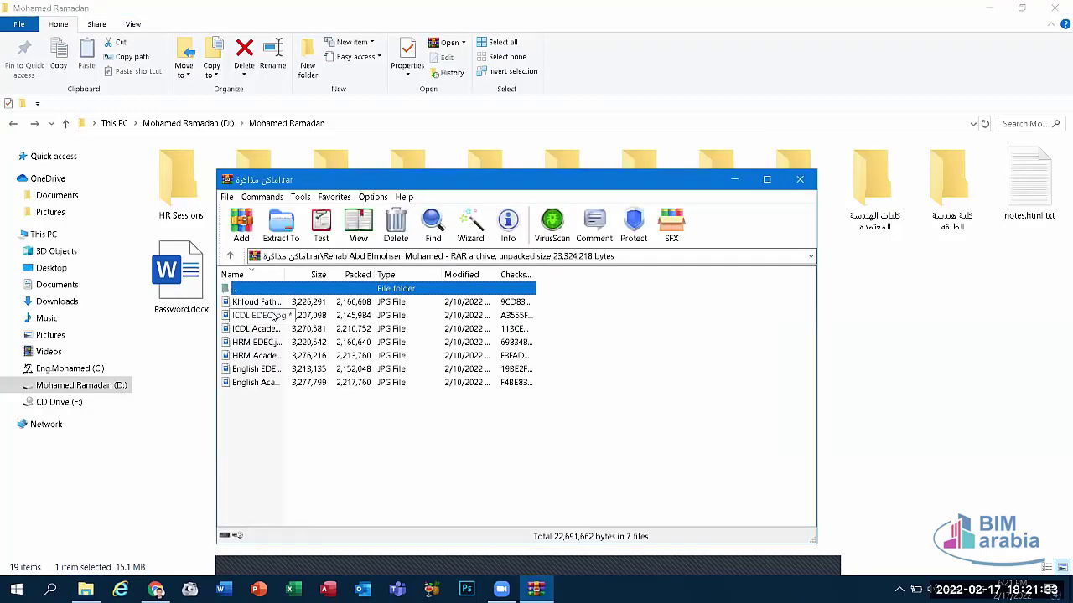
pyautogui.click(800, 182)
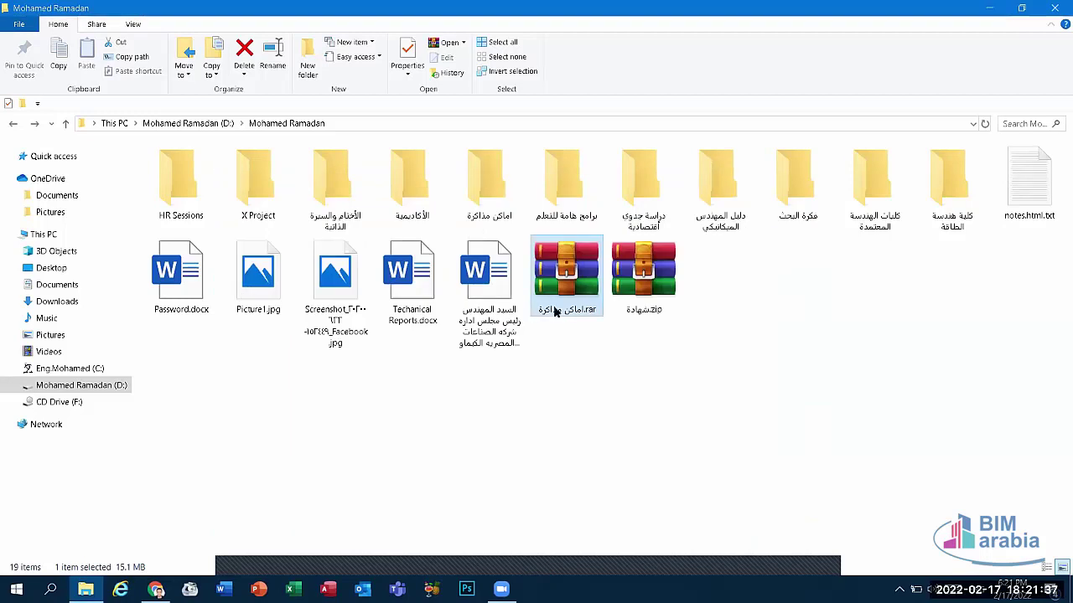
# Step: Permanently delete اماكن مذاكرة.rar, then open and reselect the شهادة.zip archive
pyautogui.hotkey('shift', 'Delete')
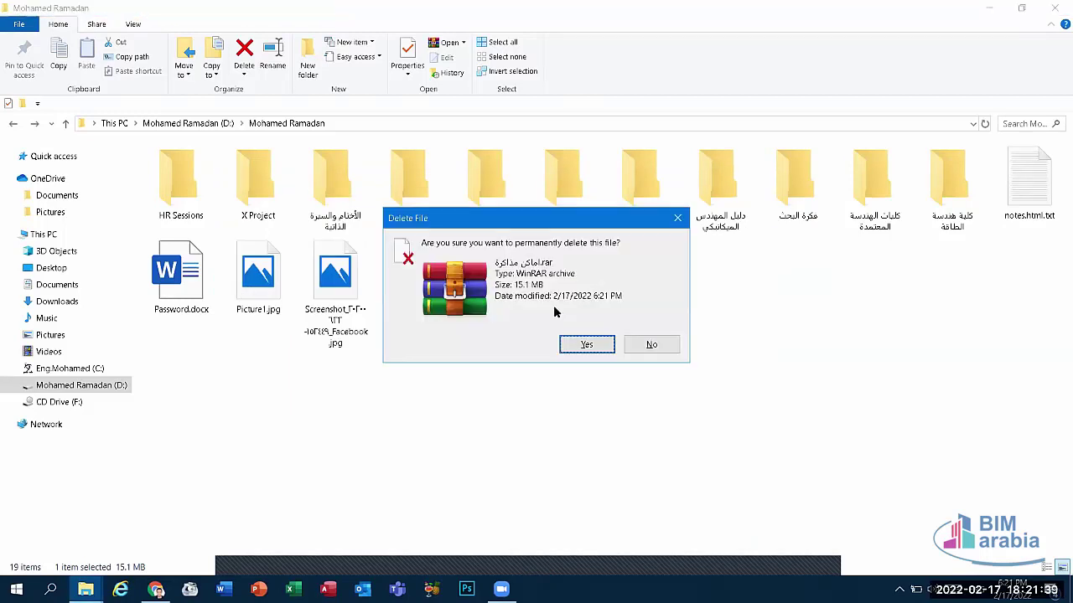
pyautogui.press('Return')
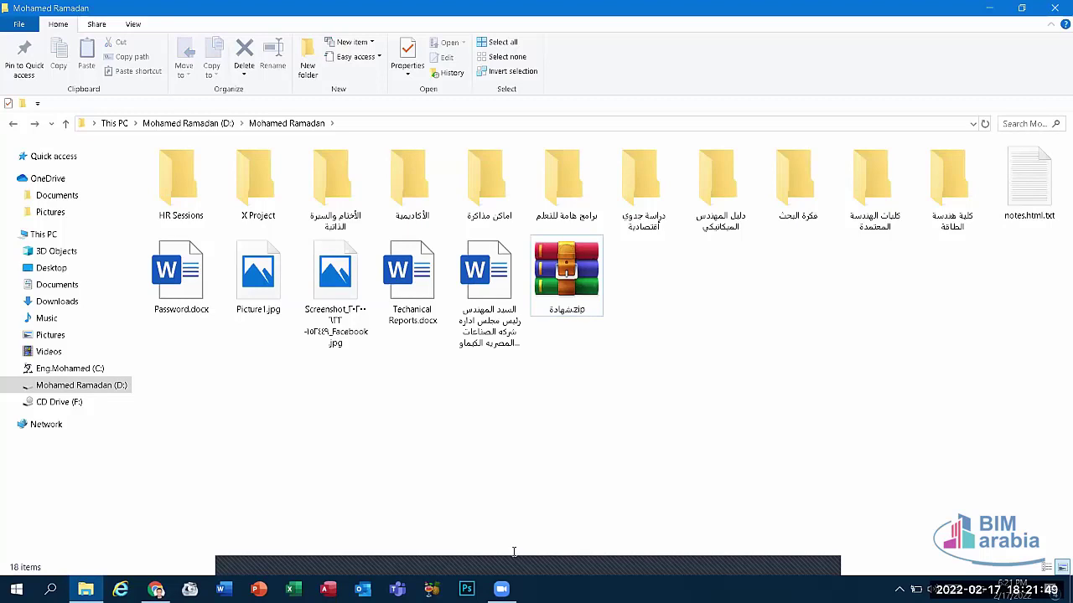
pyautogui.doubleClick(559, 284)
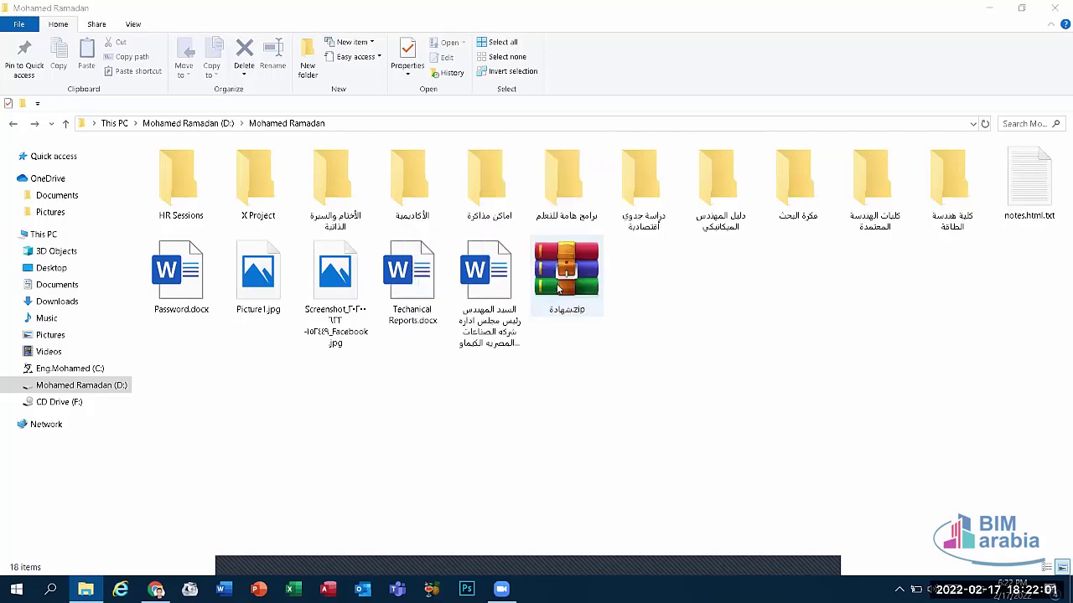
pyautogui.click(558, 287)
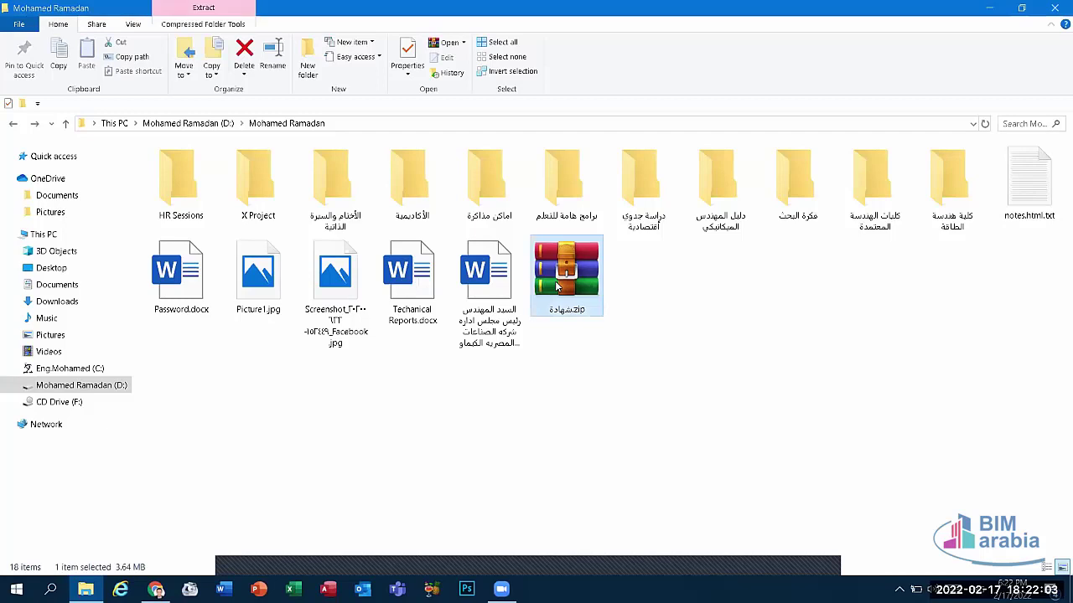
pyautogui.rightClick(558, 287)
pyautogui.press('Escape')
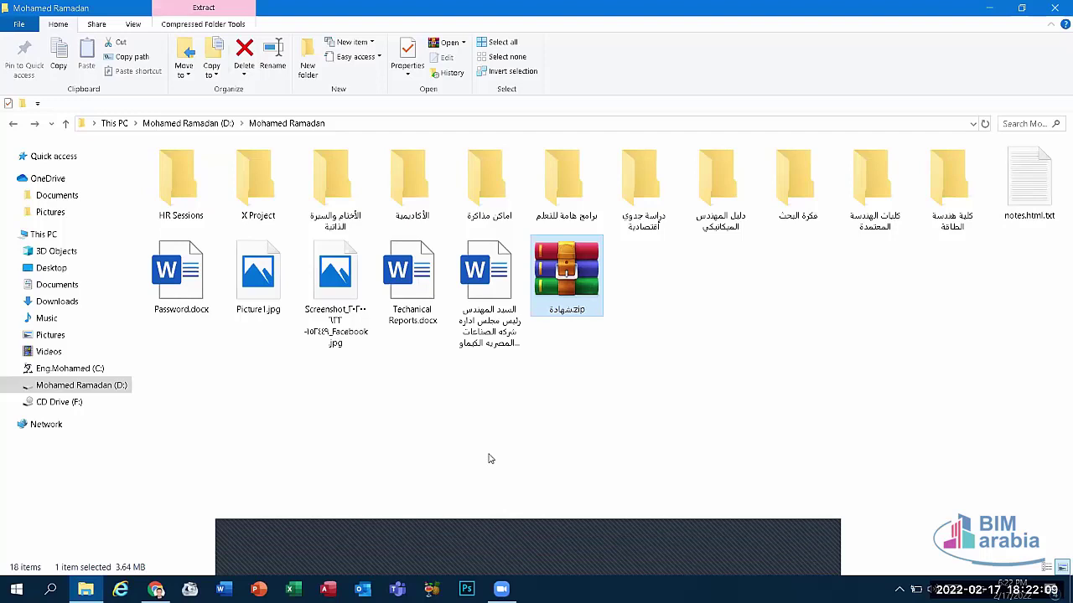
pyautogui.doubleClick(563, 276)
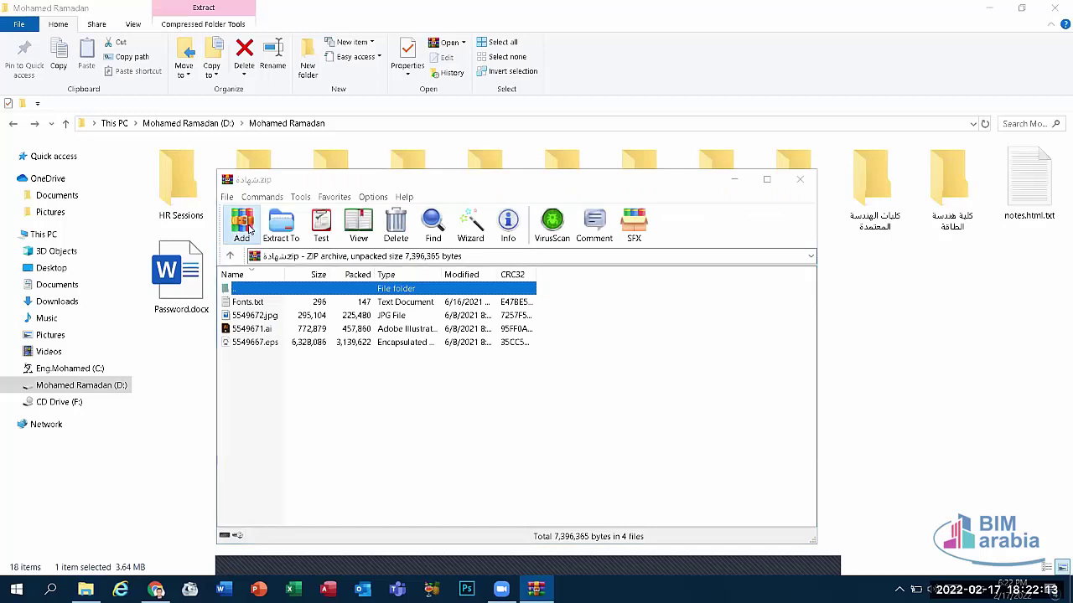
pyautogui.click(244, 225)
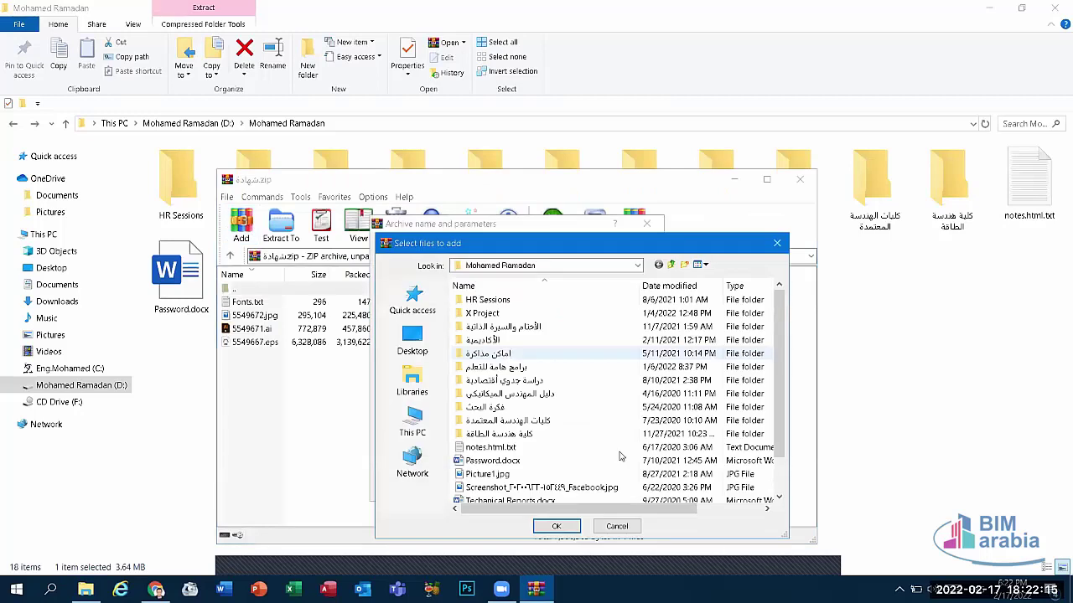
pyautogui.click(419, 342)
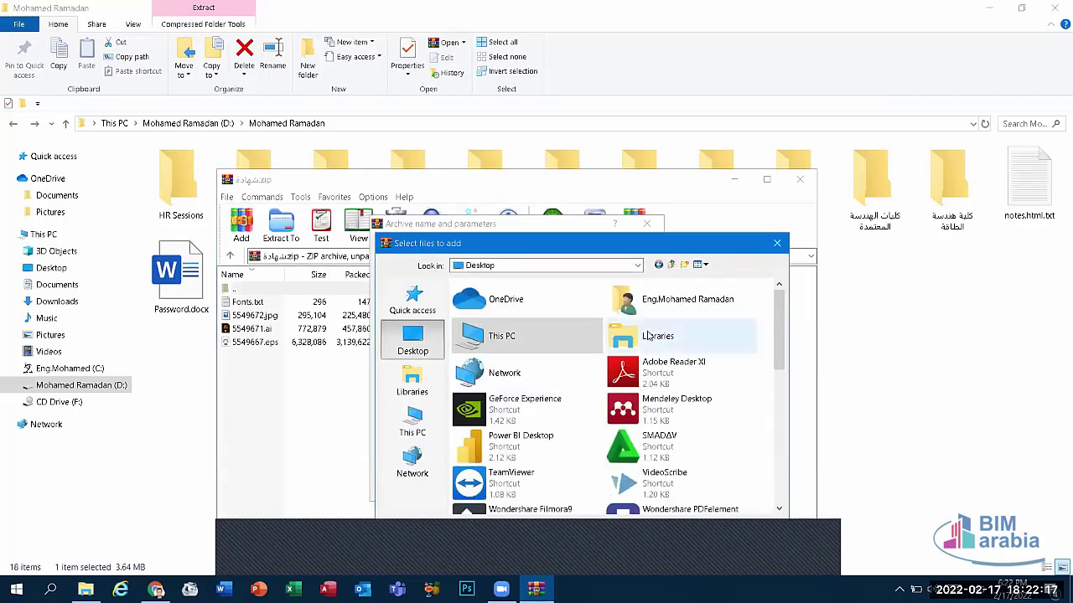
pyautogui.moveTo(687, 245); pyautogui.dragTo(673, 72)
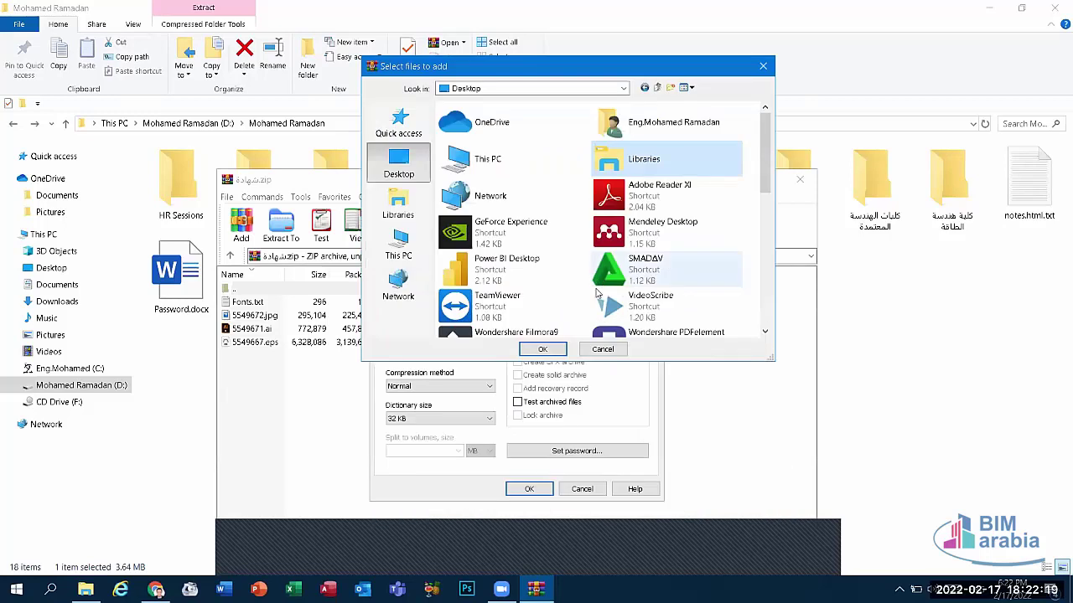
pyautogui.click(537, 353)
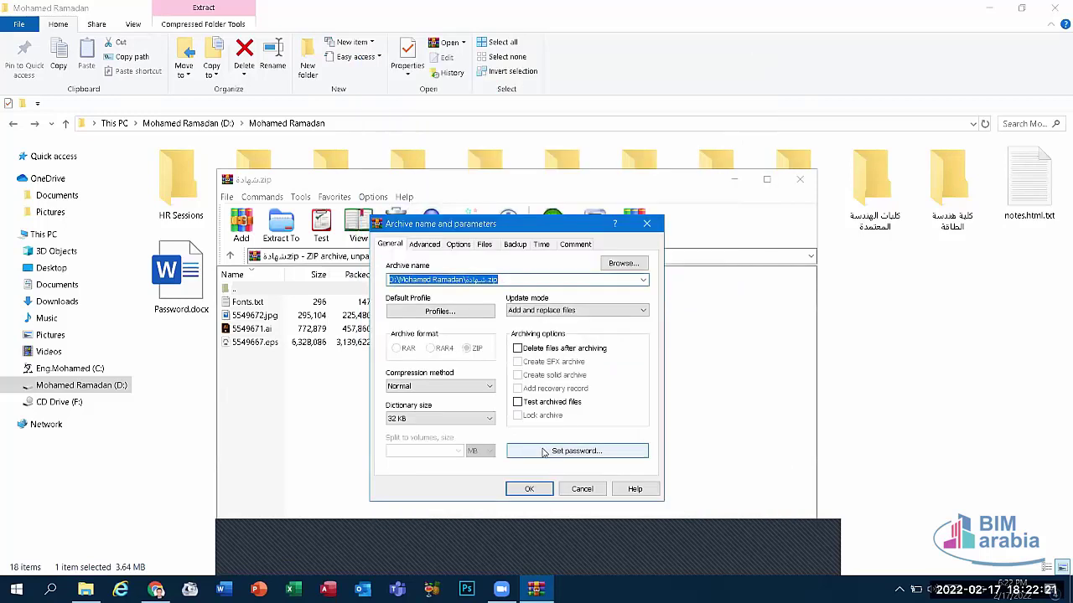
pyautogui.click(546, 451)
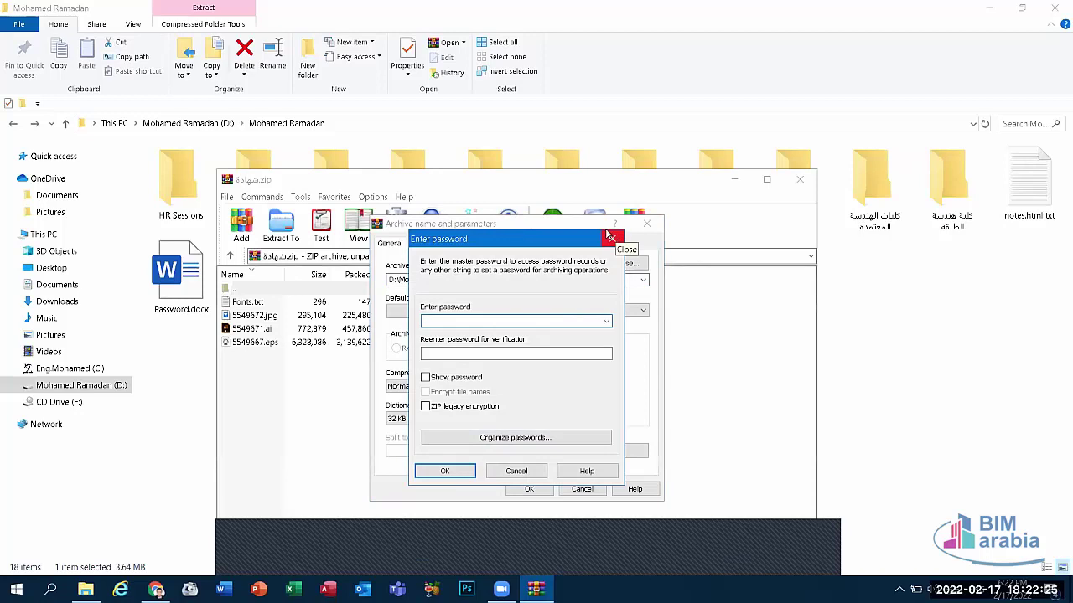
pyautogui.click(610, 238)
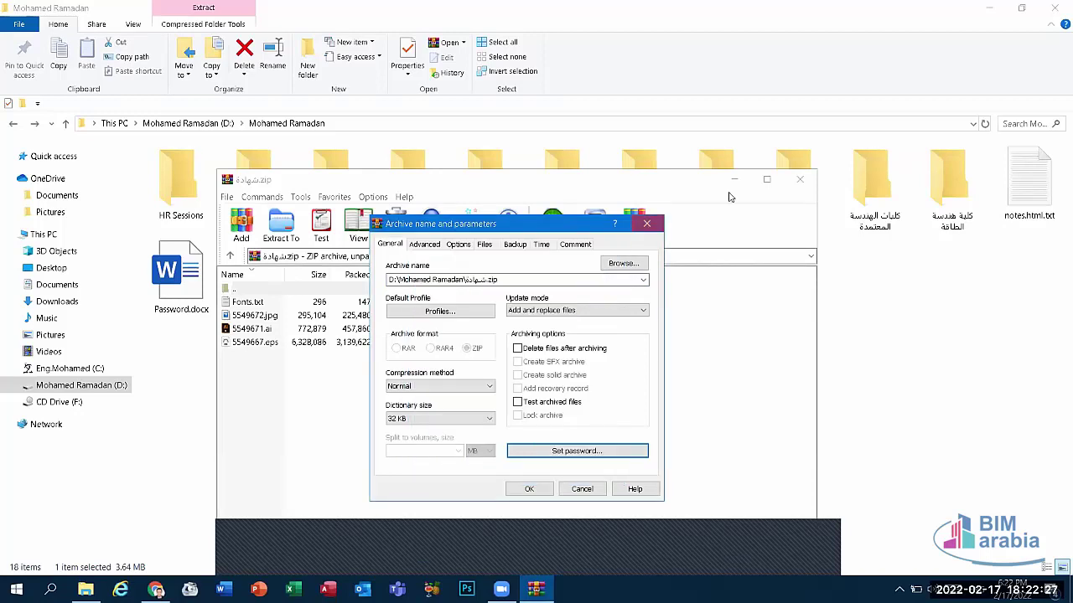
pyautogui.press('Escape')
pyautogui.click(799, 179)
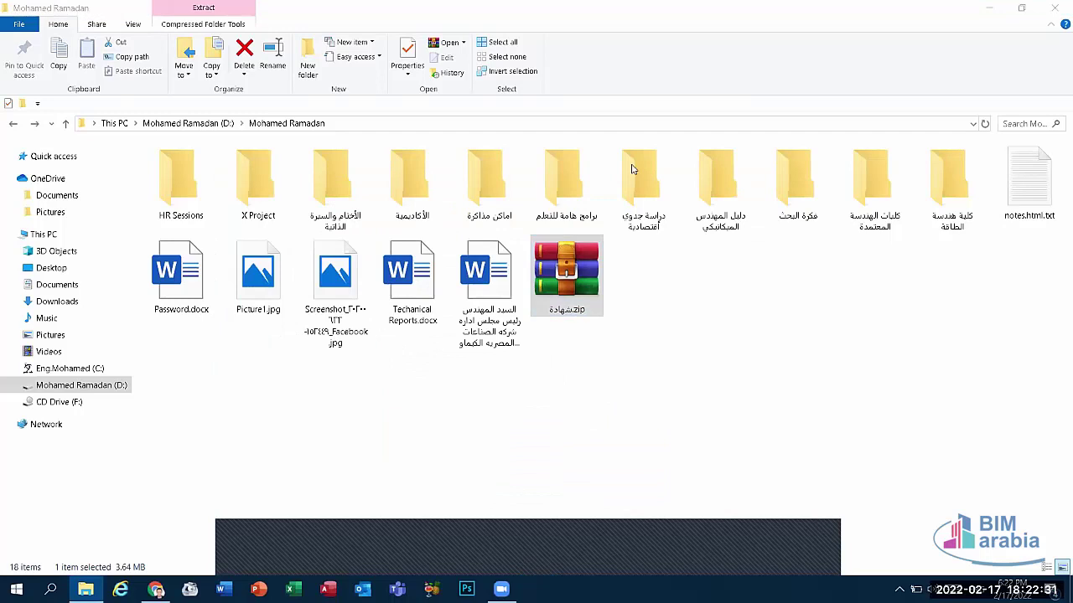
# Step: Compress the اماكن مذاكرة folder into اماكن مذاكرة.rar and select the new archive
pyautogui.click(568, 277)
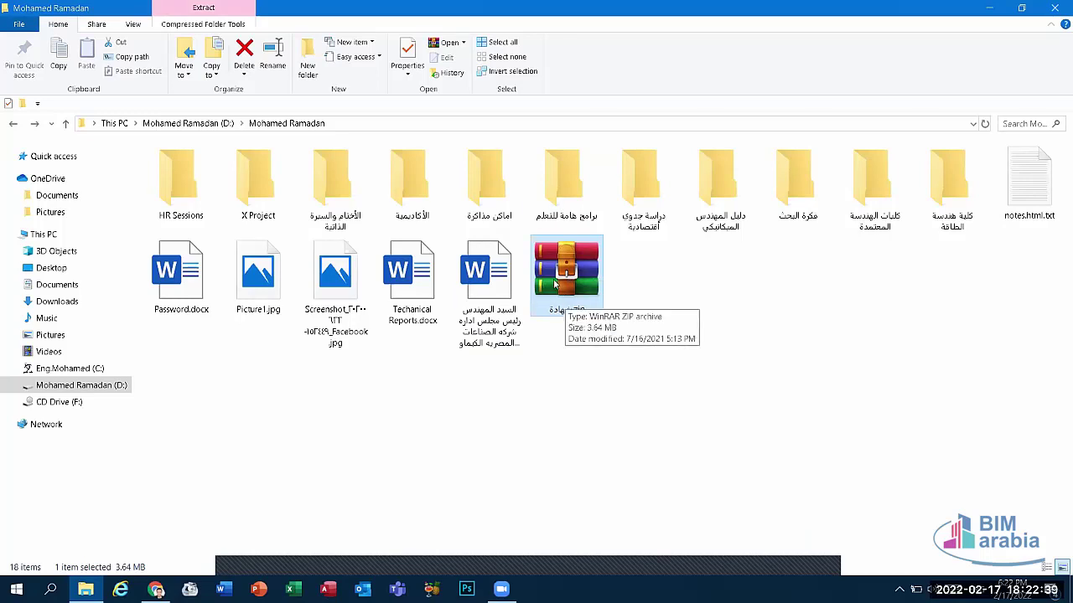
pyautogui.rightClick(508, 180)
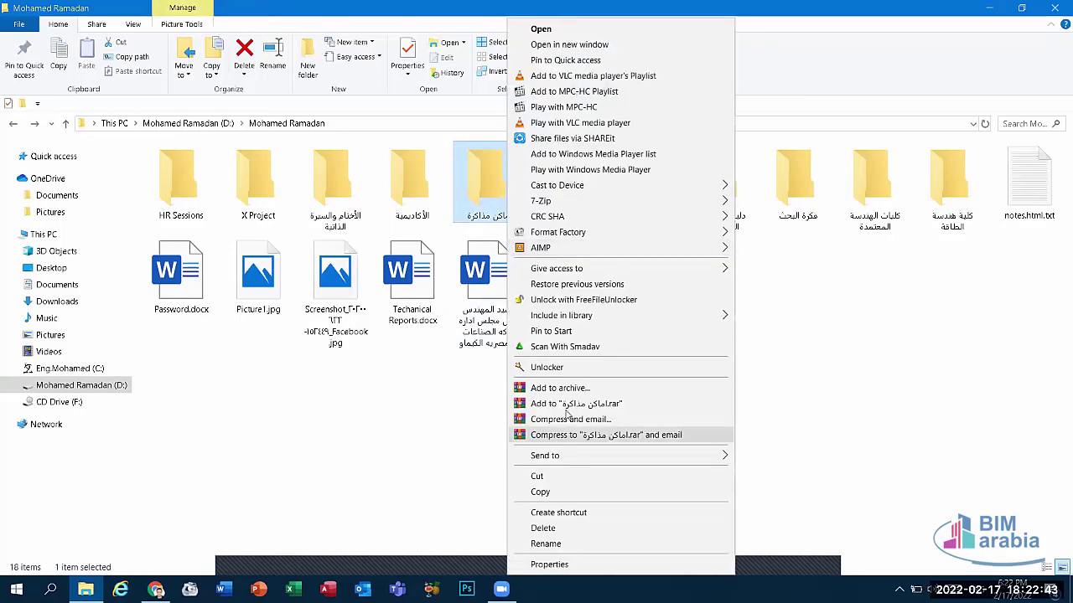
pyautogui.click(575, 403)
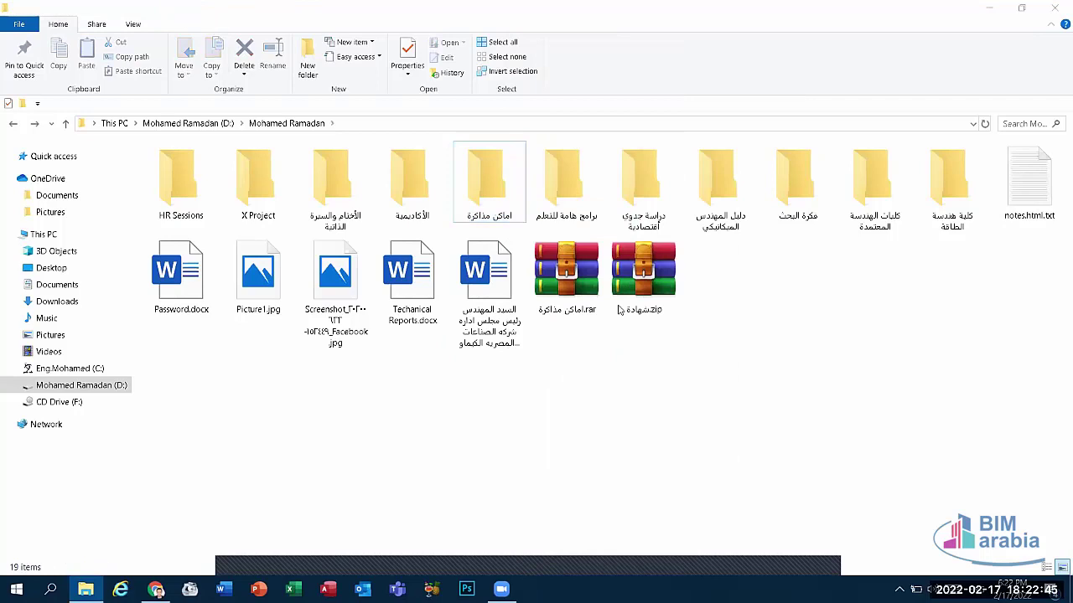
pyautogui.click(553, 283)
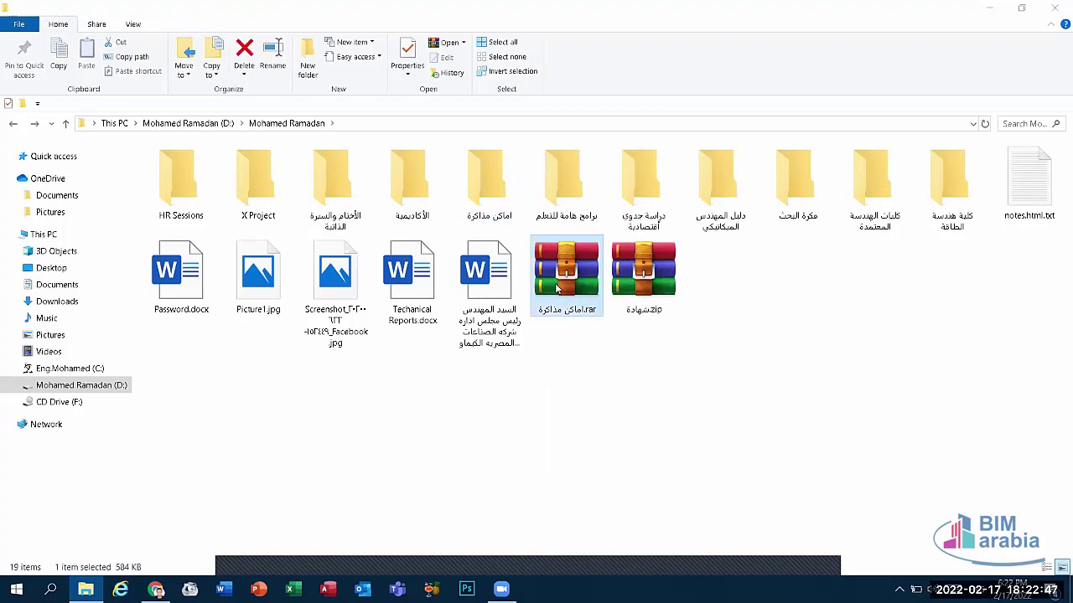
# Step: Extract اماكن مذاكرة.rar via Extract files… to the default destination
pyautogui.rightClick(557, 288)
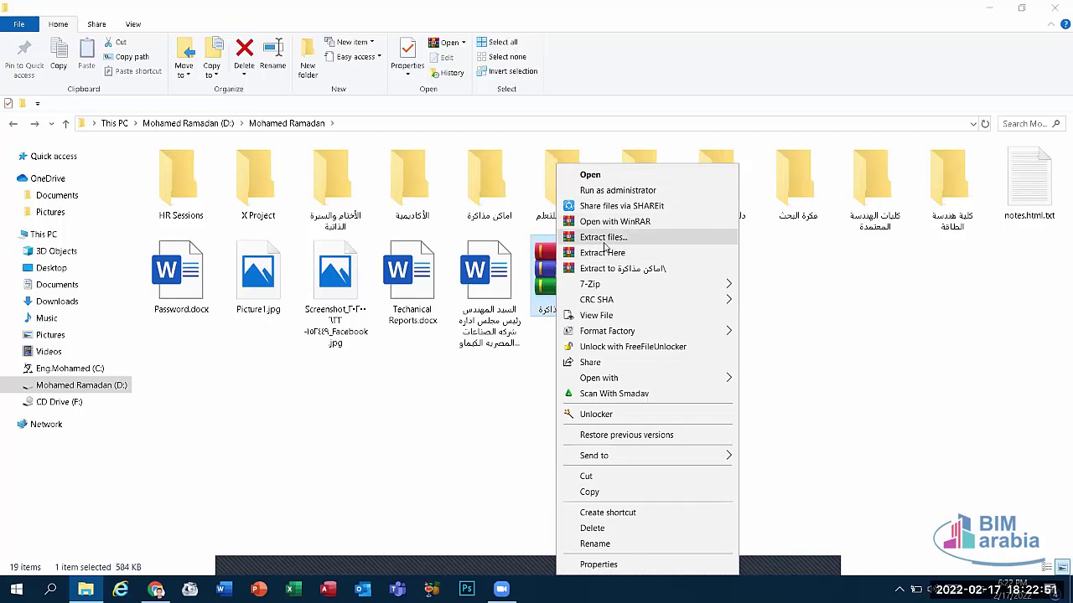
pyautogui.click(604, 241)
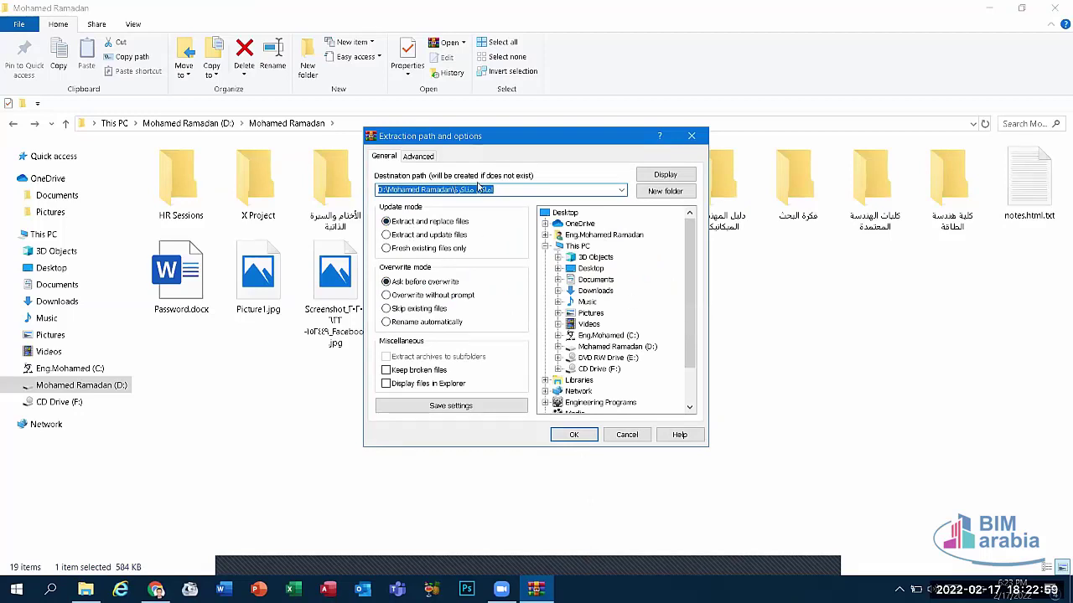
pyautogui.click(584, 437)
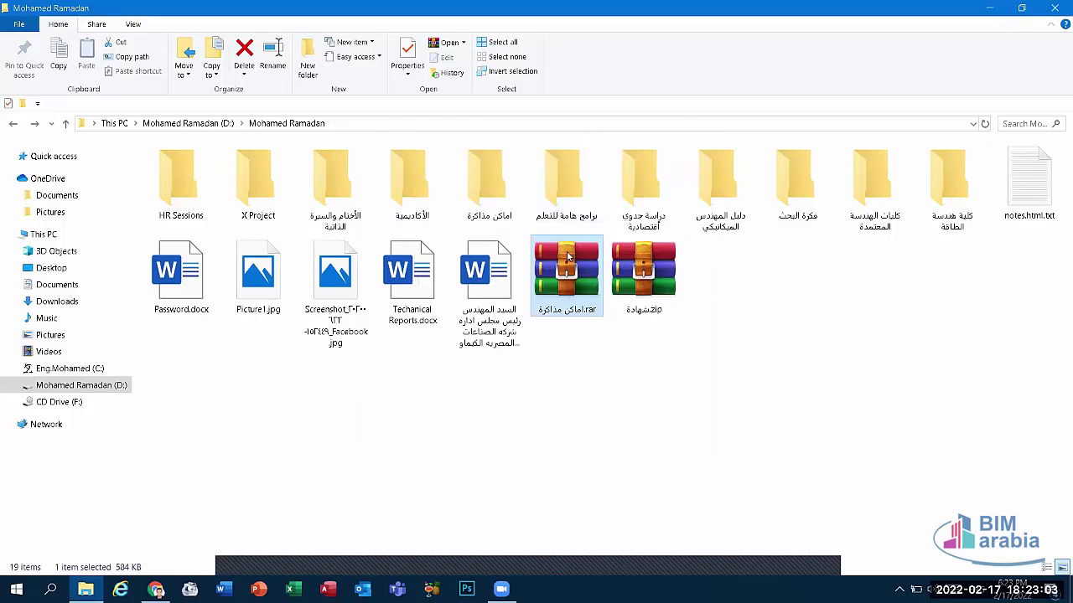
# Step: Extract the archive again with Extract Here, replacing the existing file
pyautogui.rightClick(568, 257)
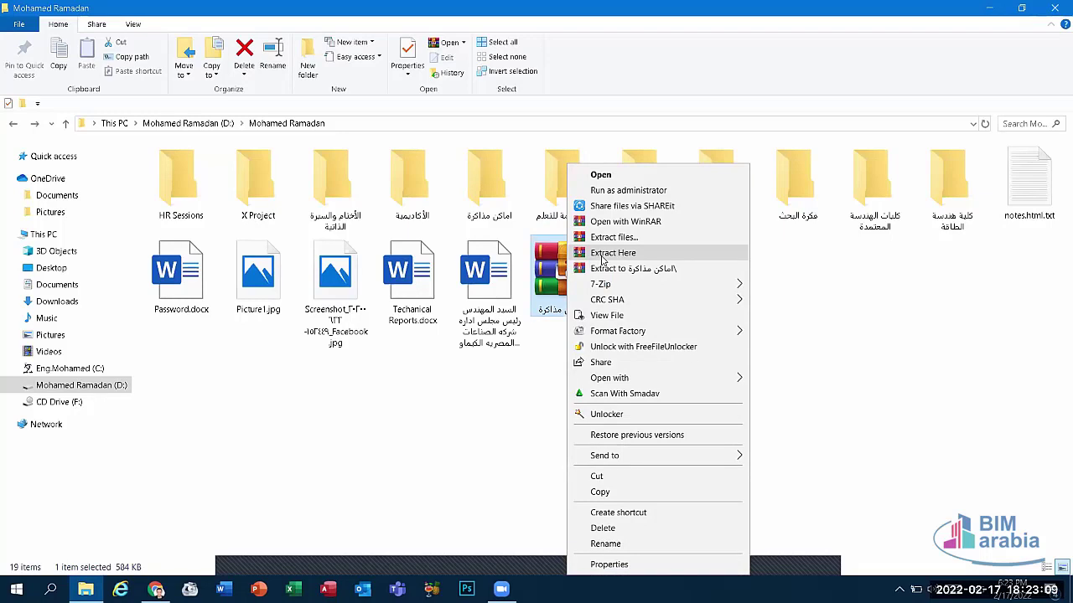
pyautogui.click(602, 260)
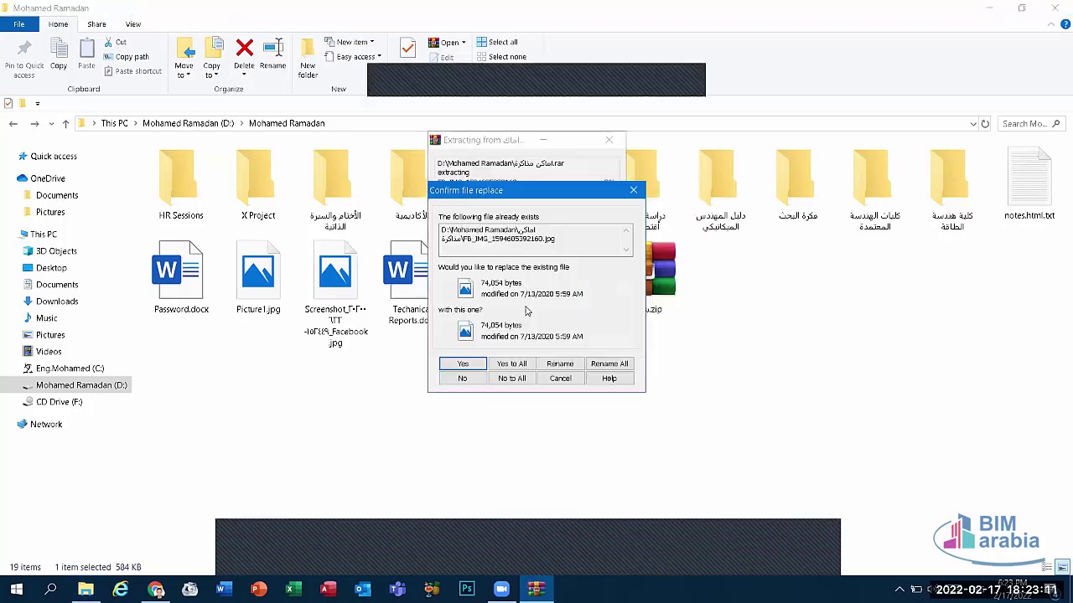
pyautogui.click(513, 366)
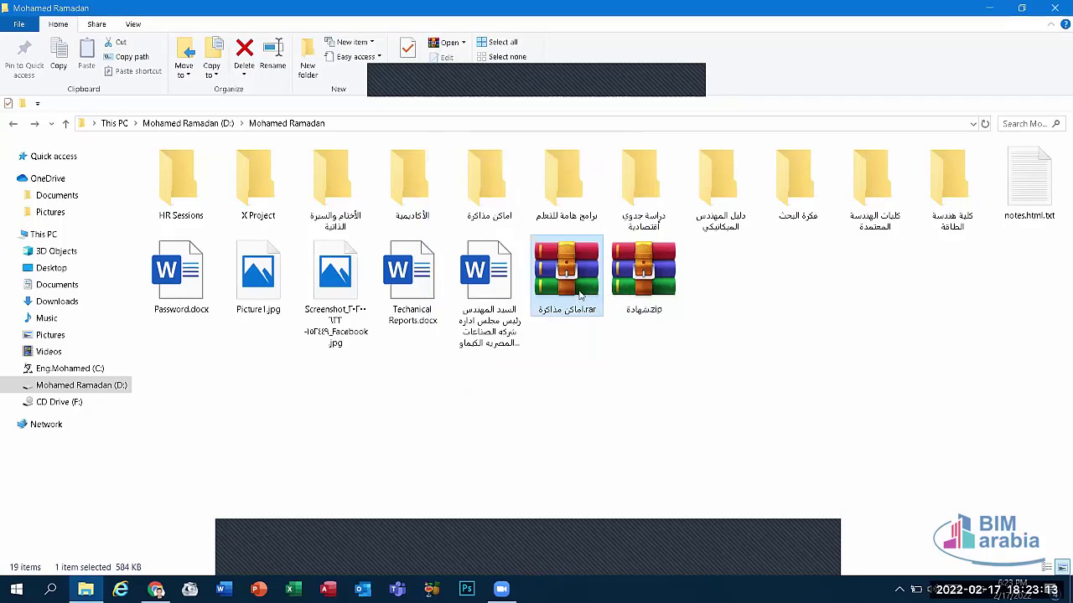
pyautogui.rightClick(650, 285)
pyautogui.click(672, 251)
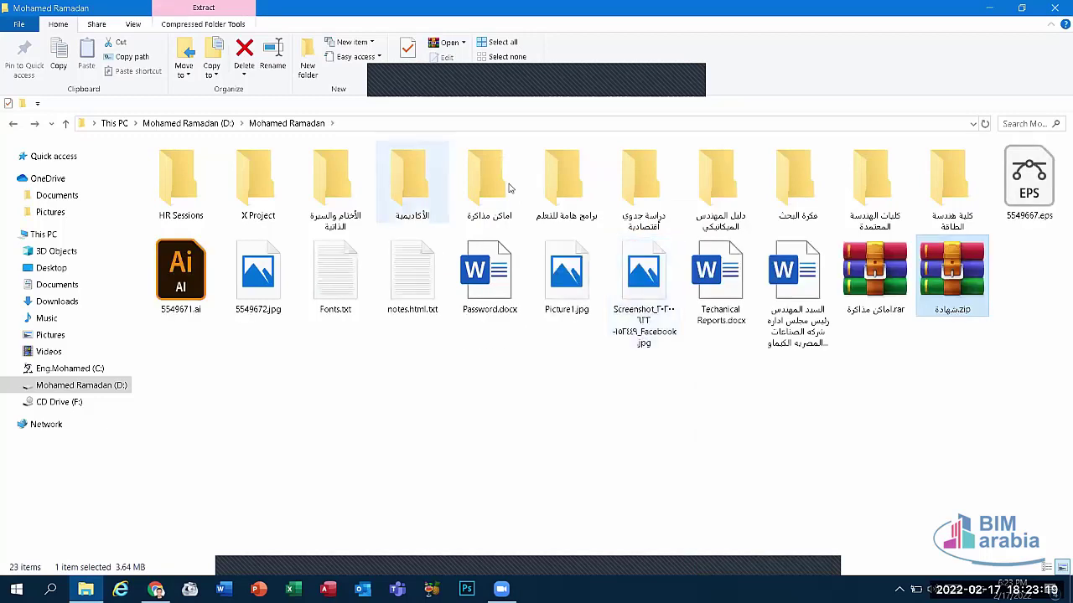
pyautogui.click(194, 287)
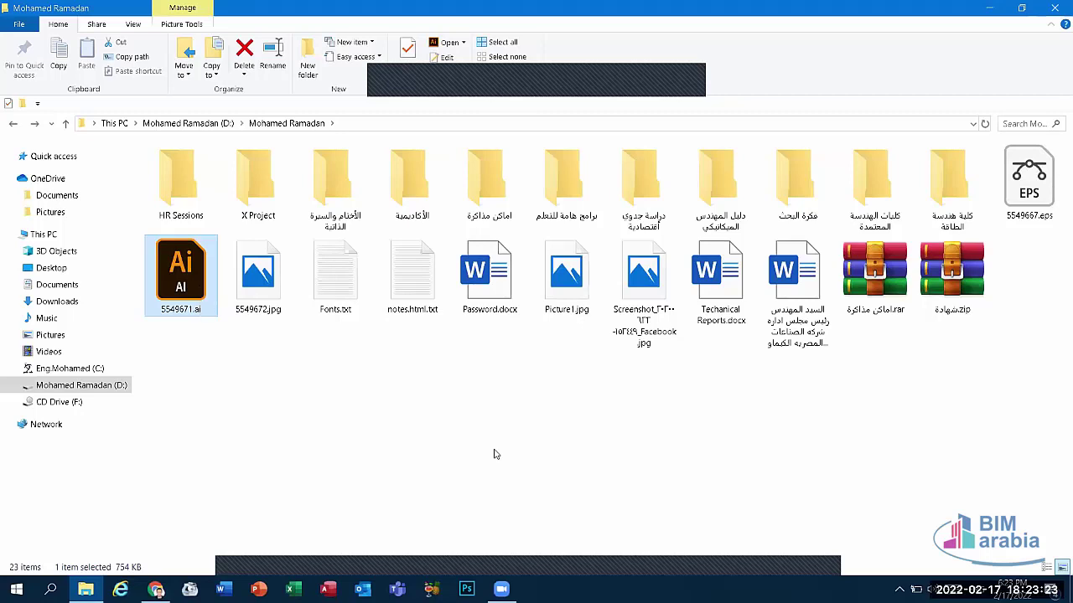
pyautogui.click(952, 272)
pyautogui.press('Return')
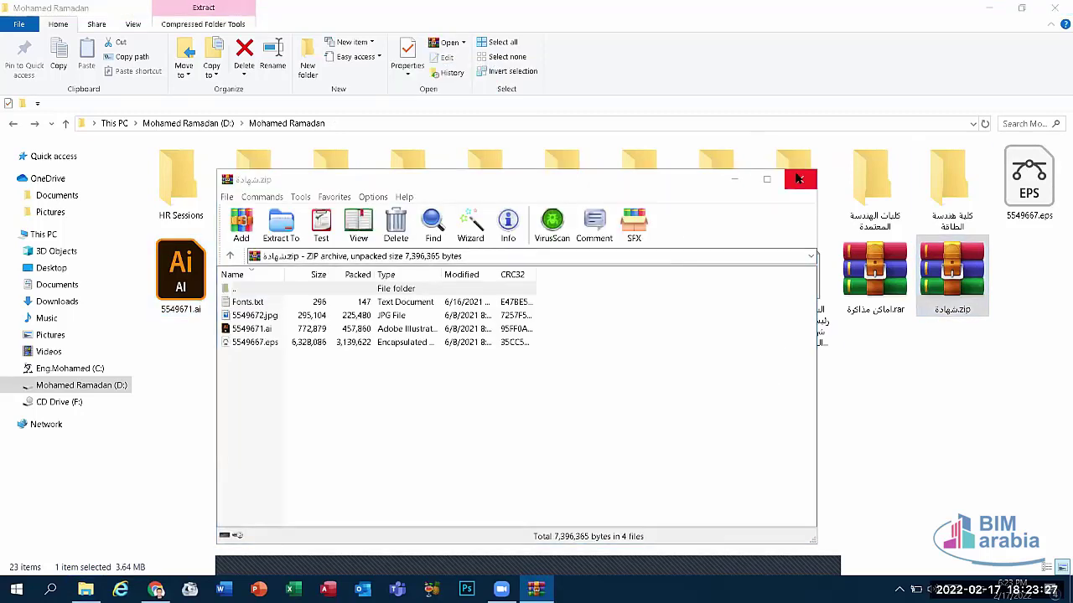
pyautogui.click(799, 179)
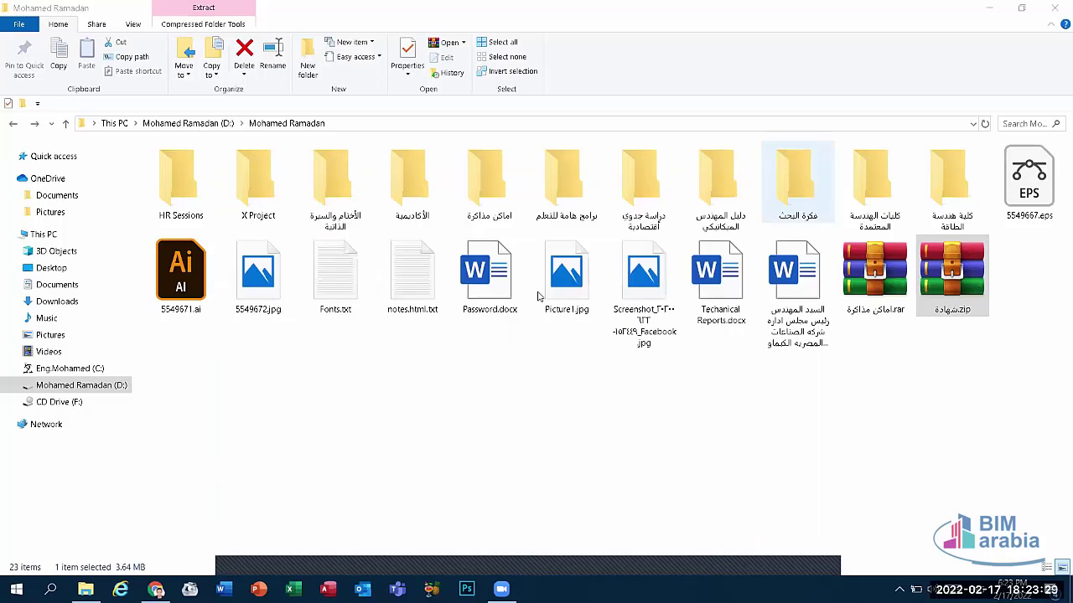
pyautogui.click(352, 300)
pyautogui.hotkey('shift', 'Delete')
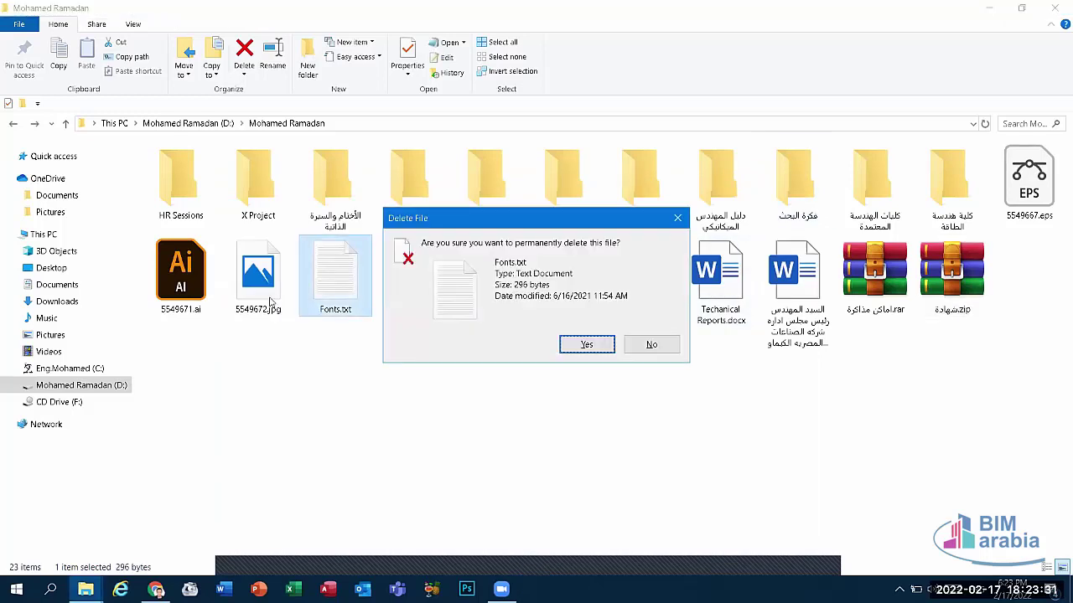
pyautogui.press('Return')
pyautogui.click(205, 289)
pyautogui.hotkey('shift', 'Delete')
pyautogui.press('Return')
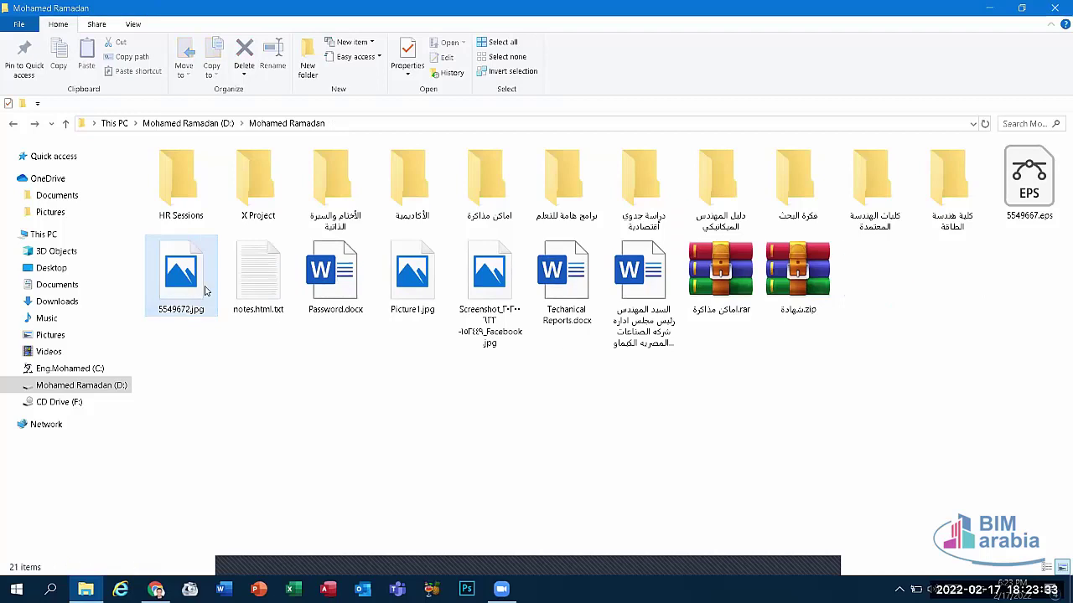
pyautogui.click(1036, 171)
pyautogui.hotkey('shift', 'Delete')
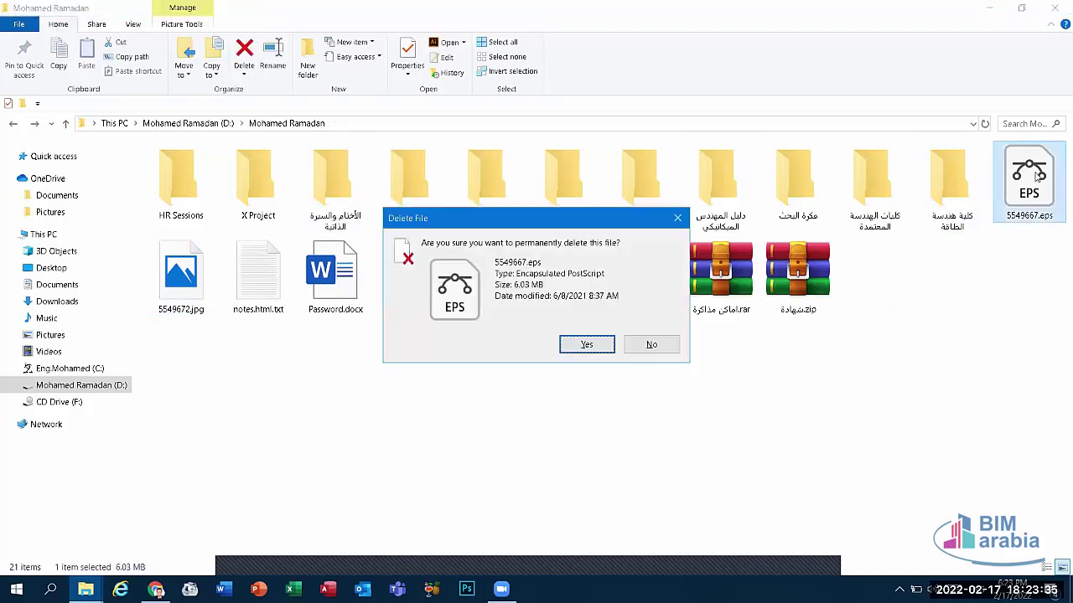
pyautogui.press('Return')
pyautogui.click(705, 303)
pyautogui.doubleClick(706, 303)
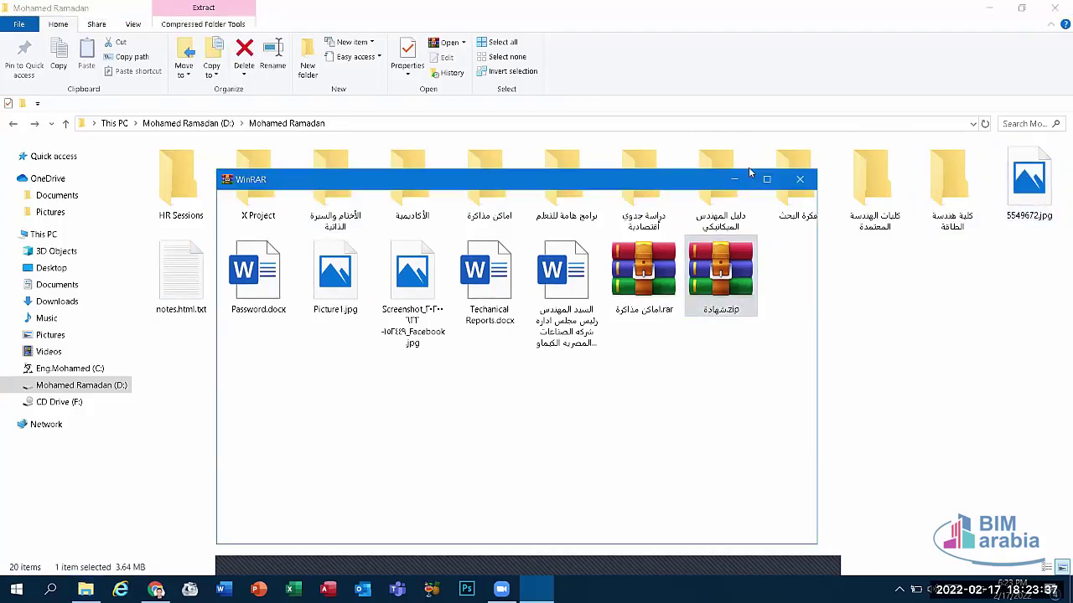
pyautogui.click(800, 179)
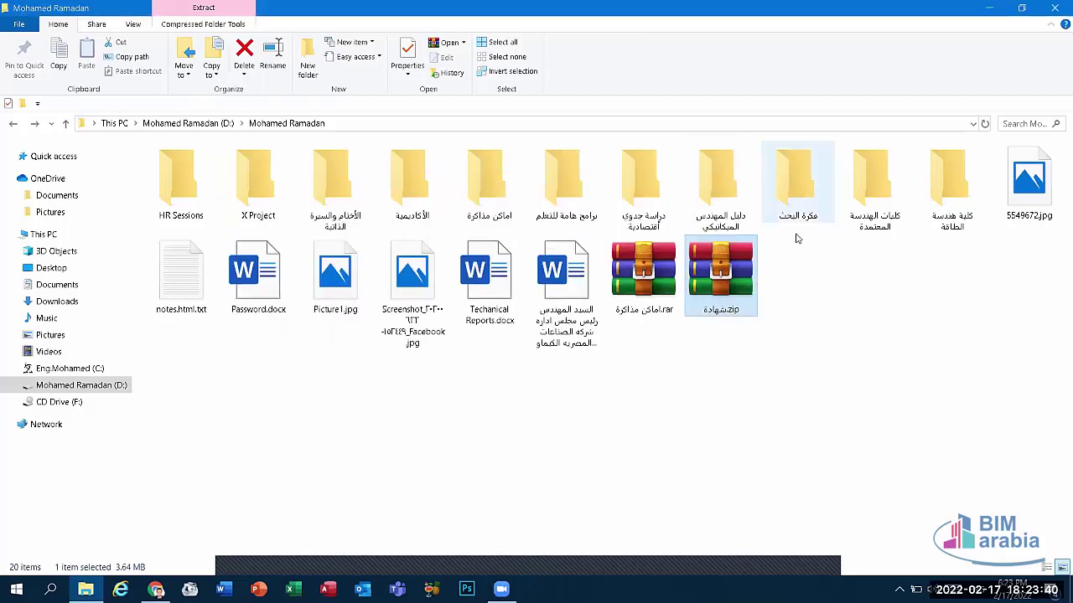
pyautogui.click(1005, 170)
pyautogui.hotkey('shift', 'Delete')
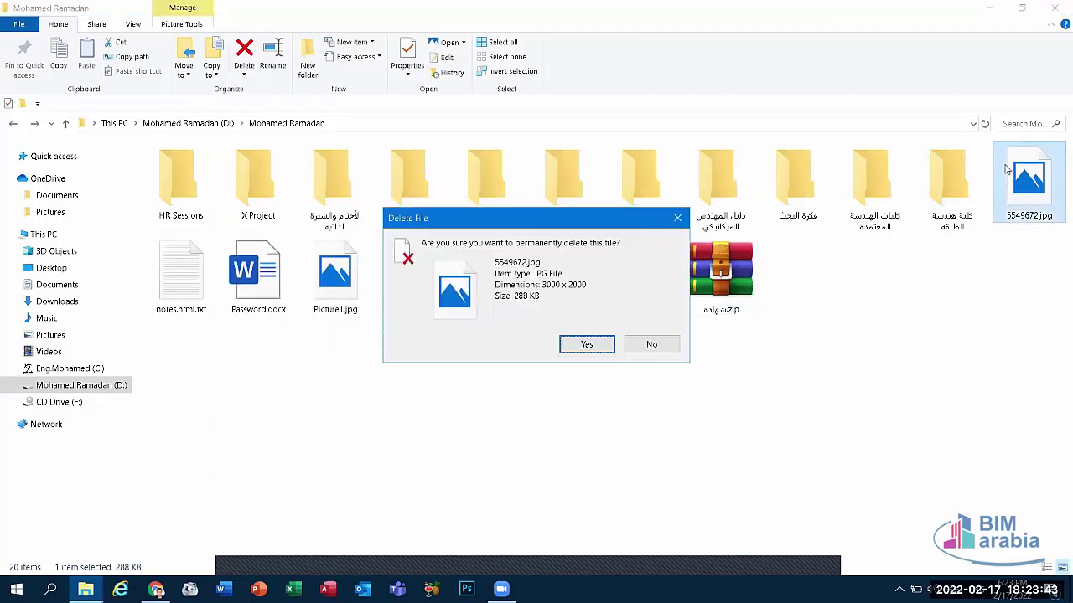
pyautogui.press('Return')
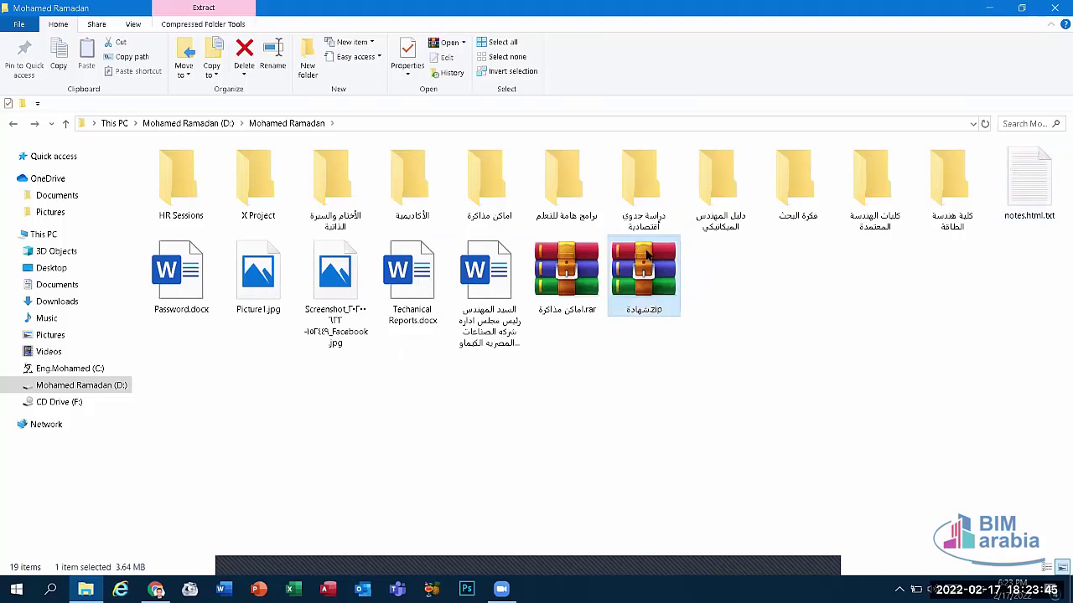
# Step: Open شهادة.zip in WinRAR, drag its four files into the folder, then permanently delete them
pyautogui.rightClick(645, 256)
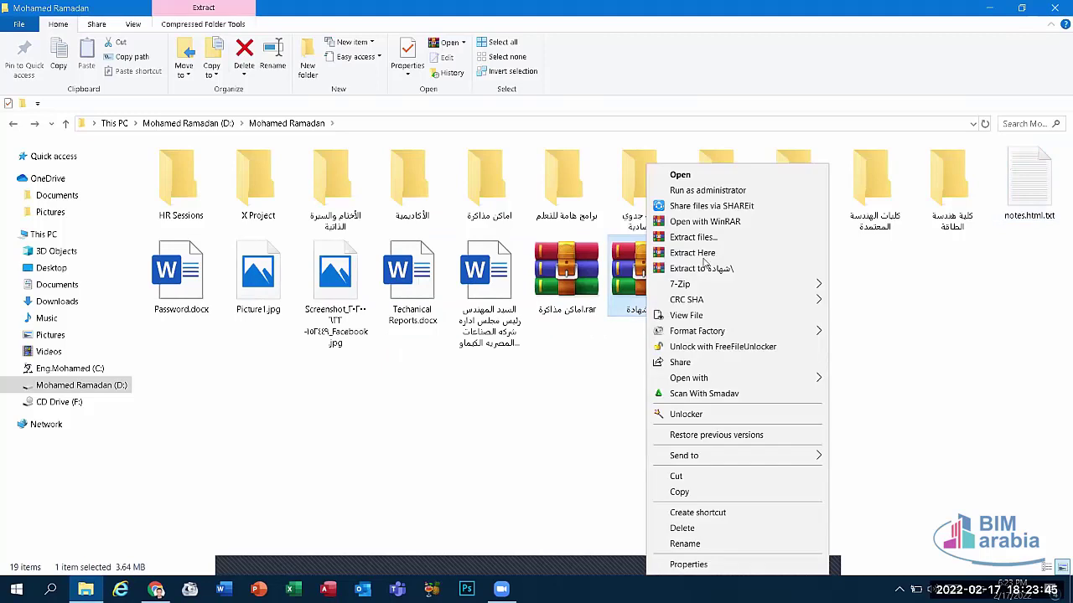
pyautogui.click(700, 223)
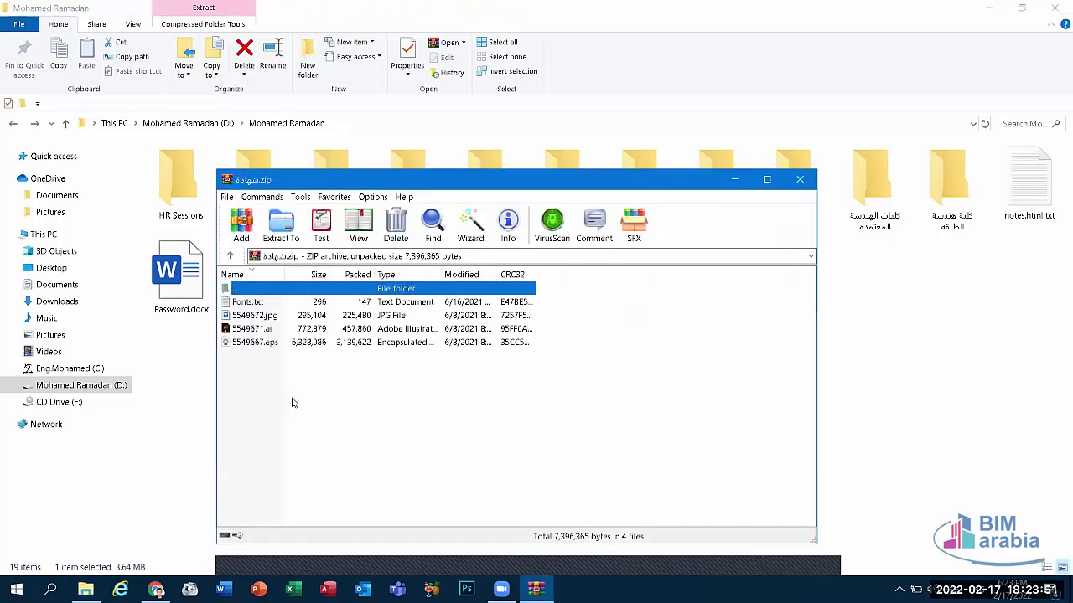
pyautogui.moveTo(267, 358); pyautogui.dragTo(920, 293)
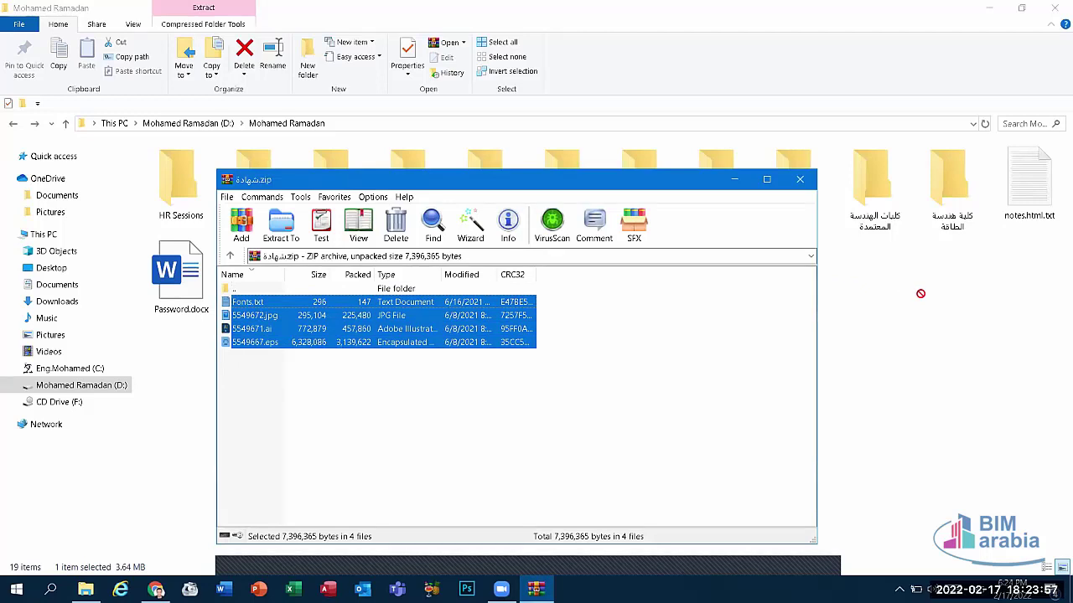
pyautogui.moveTo(919, 293); pyautogui.dragTo(920, 293)
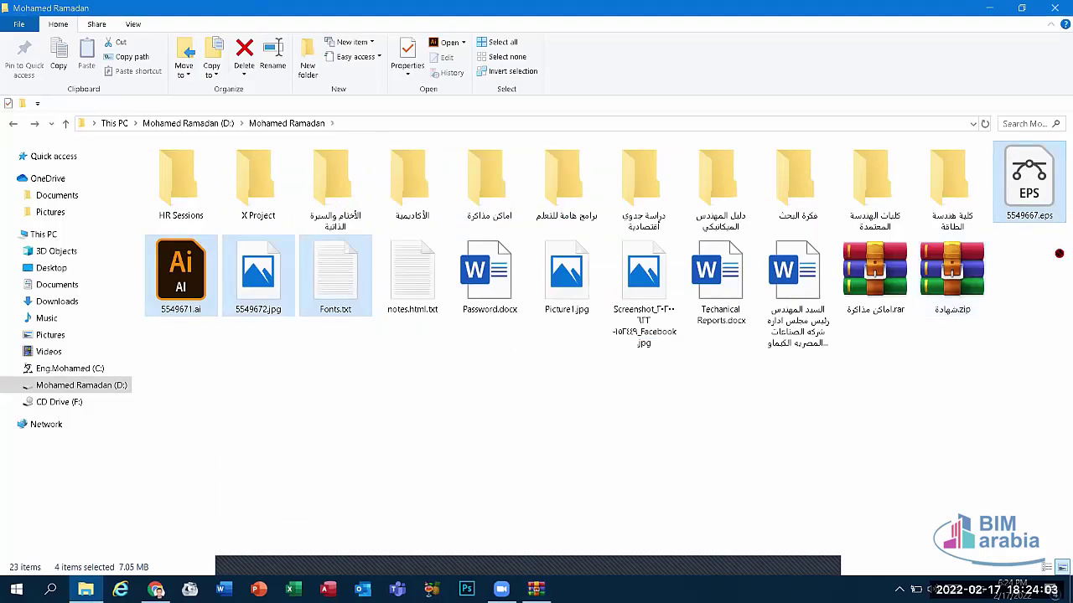
pyautogui.hotkey('shift', 'Delete')
pyautogui.press('Return')
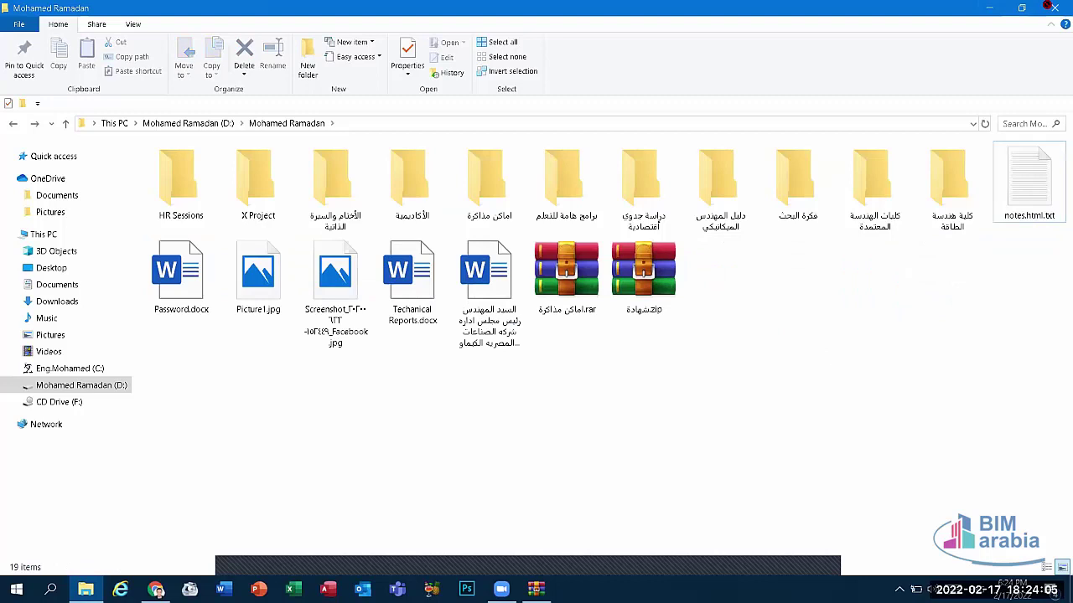
# Step: Close the Explorer and WinRAR windows and open Windows Search
pyautogui.click(1053, 7)
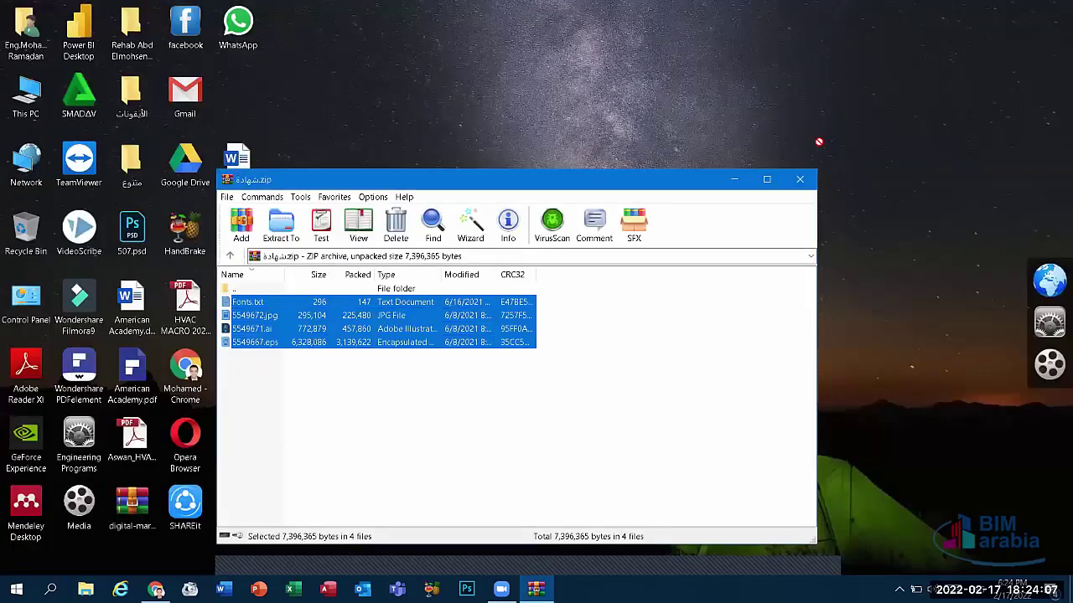
pyautogui.click(799, 179)
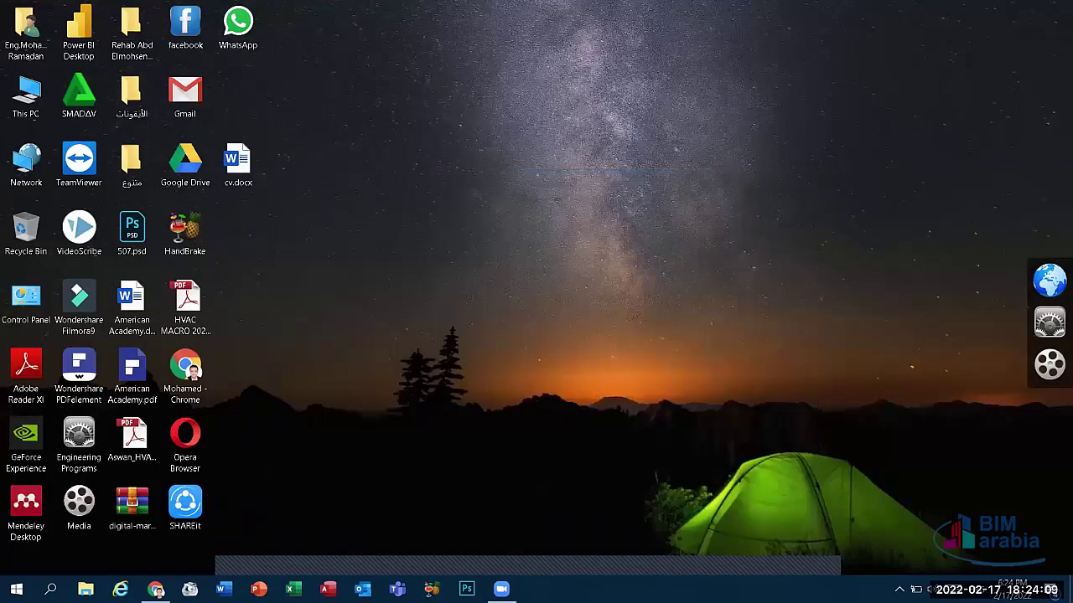
pyautogui.click(50, 589)
pyautogui.write('a')
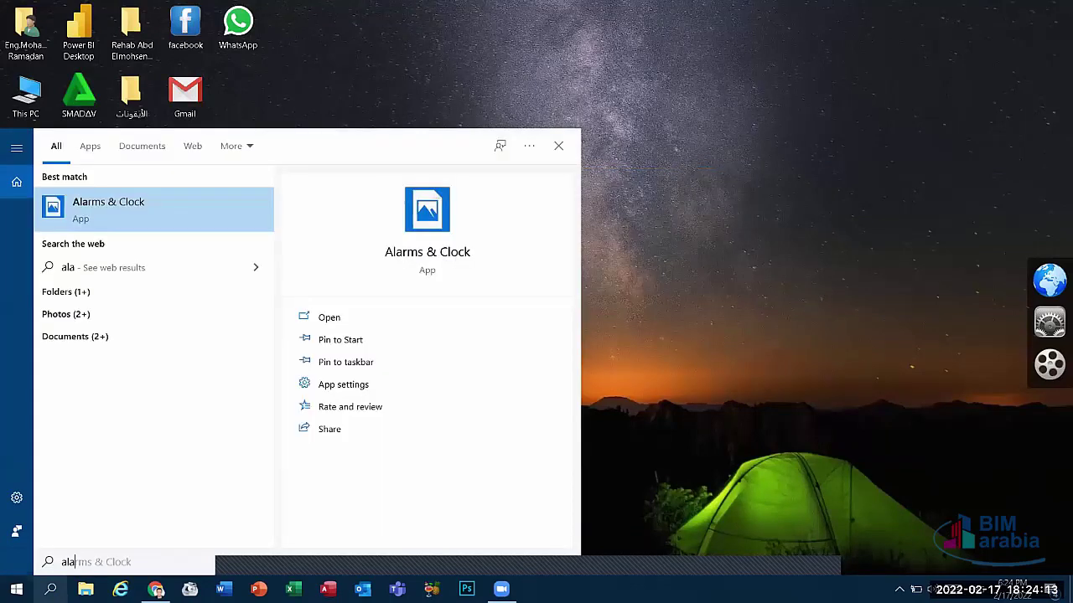
pyautogui.write('la')
pyautogui.press('BackSpace')
pyautogui.press('BackSpace')
pyautogui.press('BackSpace')
# Step: Search 'cal', launch Calculator, close it, and reopen the empty search panel
pyautogui.write('cal')
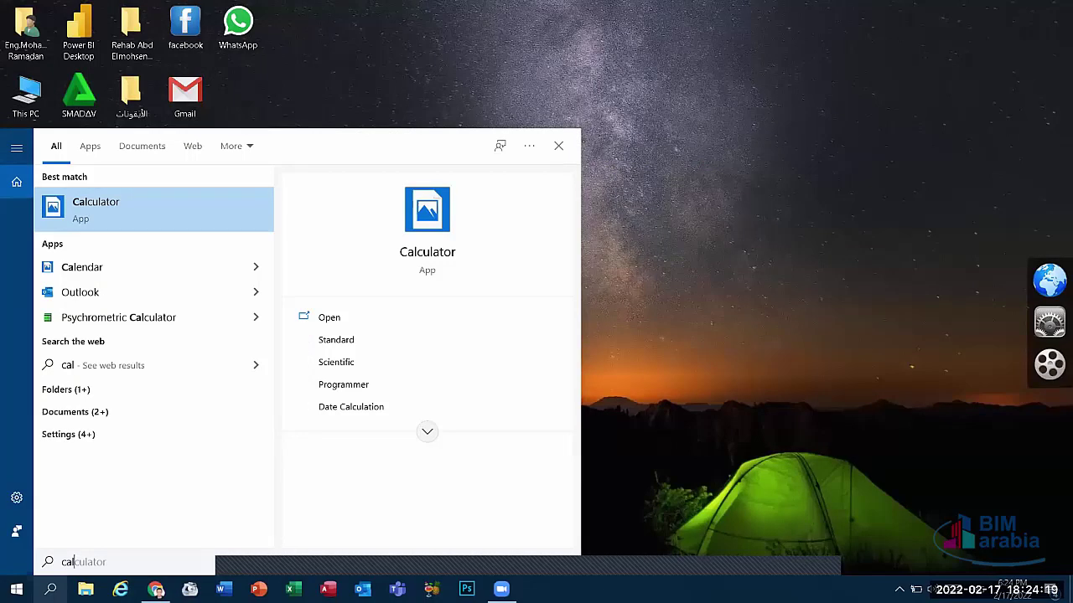
pyautogui.click(609, 391)
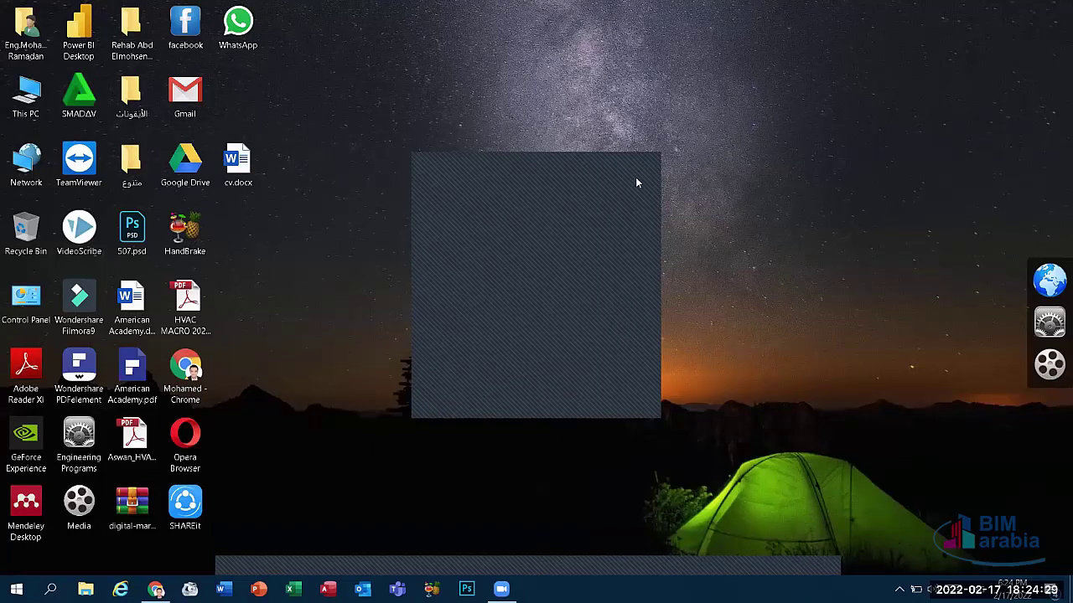
pyautogui.click(637, 172)
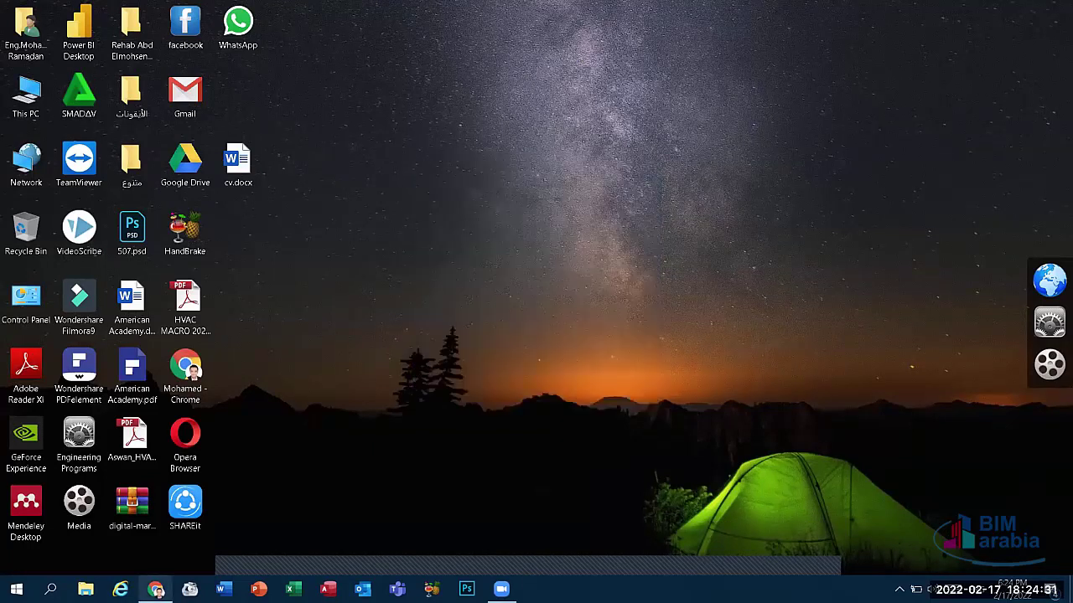
pyautogui.click(50, 589)
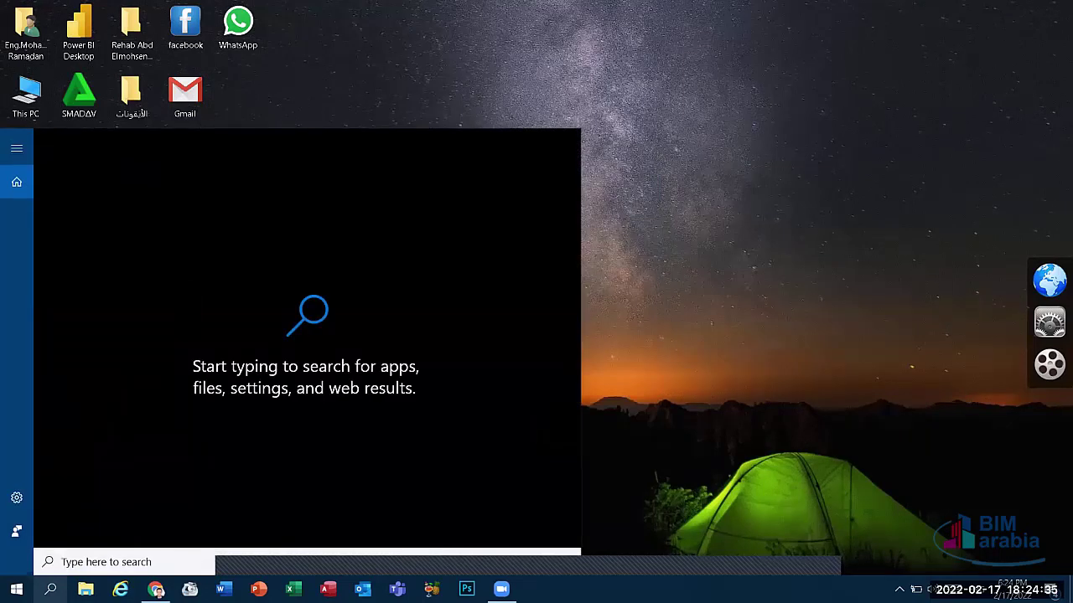
# Step: Launch Notepad by searching 'not', maximize it, and type a person's name
pyautogui.write('not')
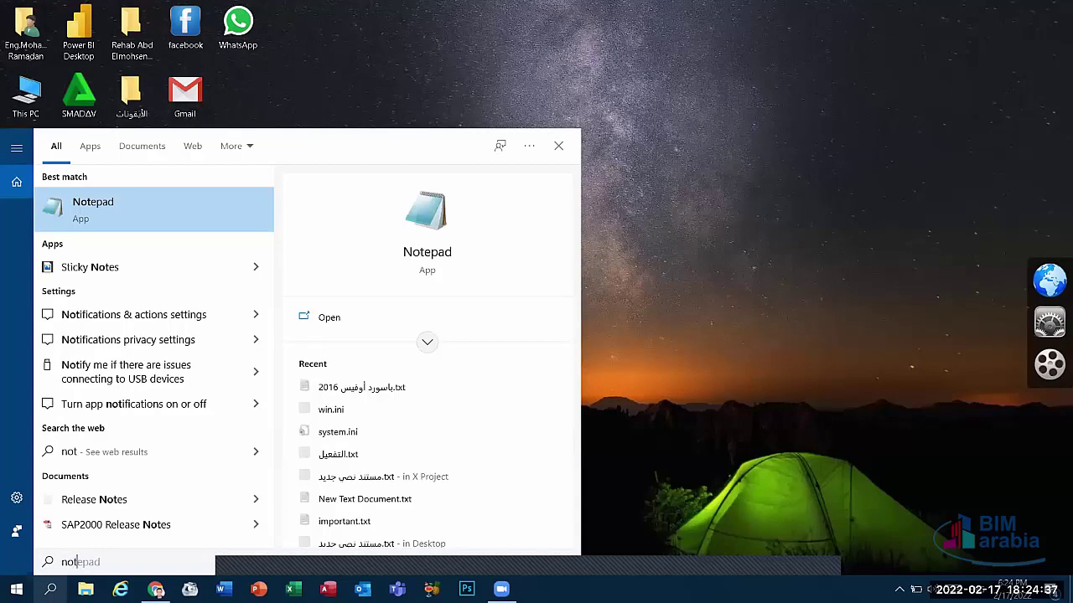
pyautogui.click(86, 216)
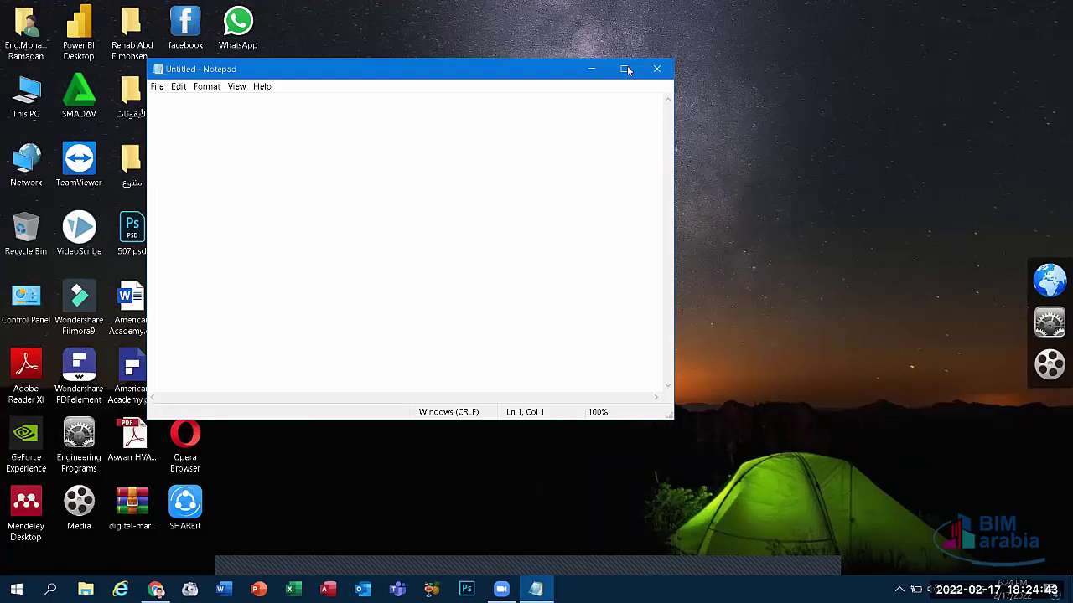
pyautogui.click(626, 68)
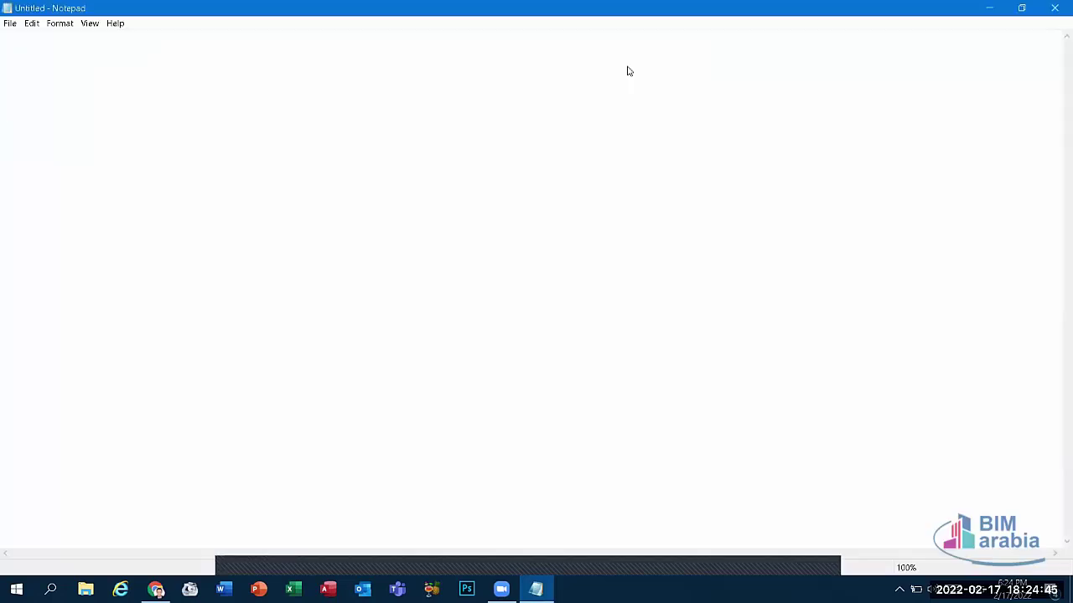
pyautogui.write('Mohamed')
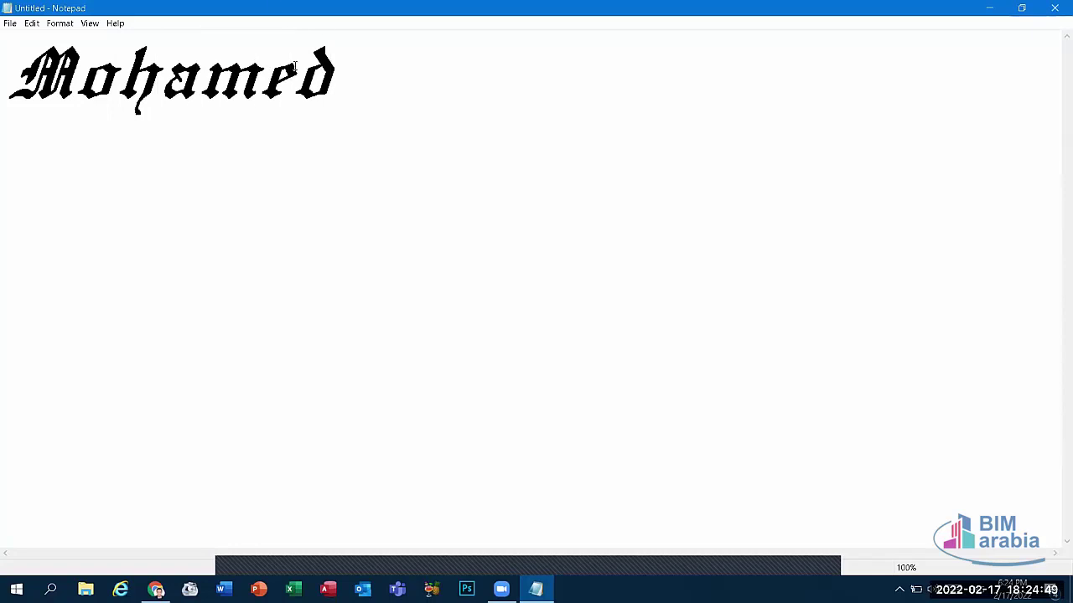
# Step: Select the whole typed name in the Notepad document
pyautogui.click(290, 59)
pyautogui.doubleClick(252, 57)
pyautogui.click(254, 57)
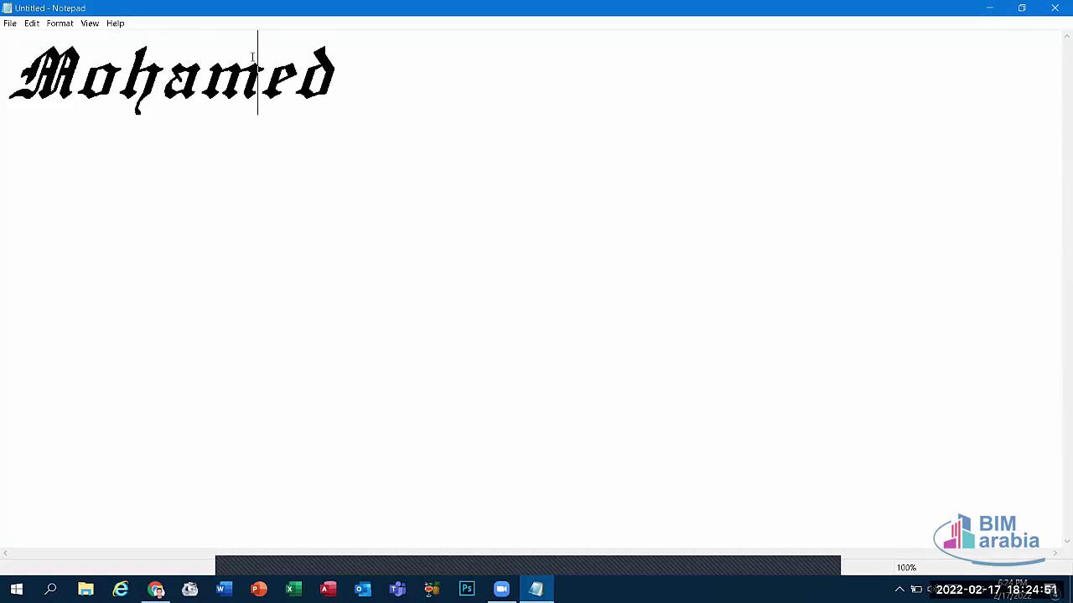
pyautogui.doubleClick(254, 57)
pyautogui.click(31, 23)
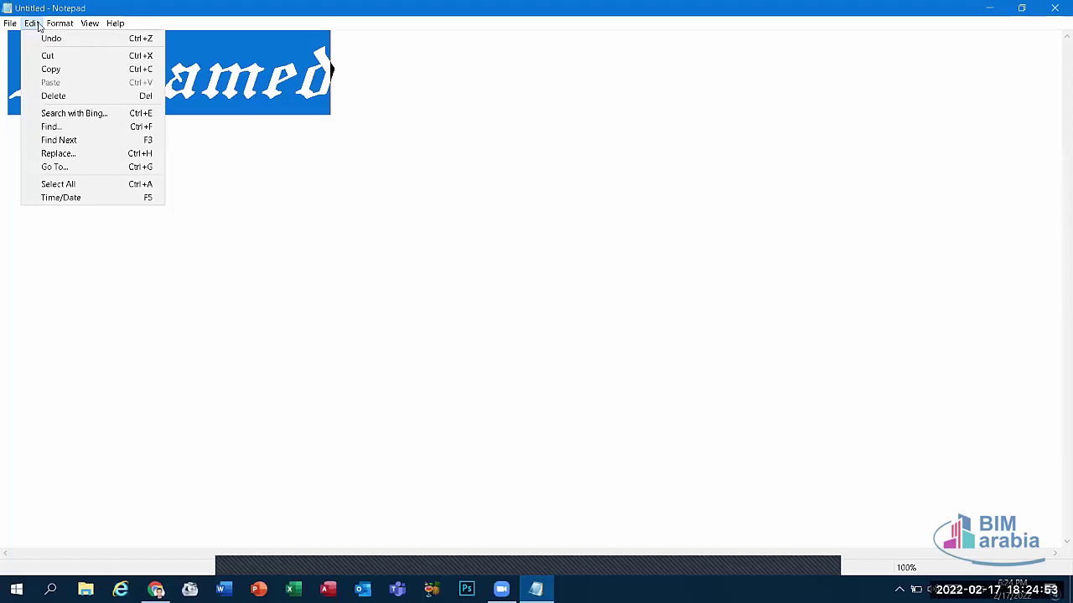
pyautogui.moveTo(108, 30)
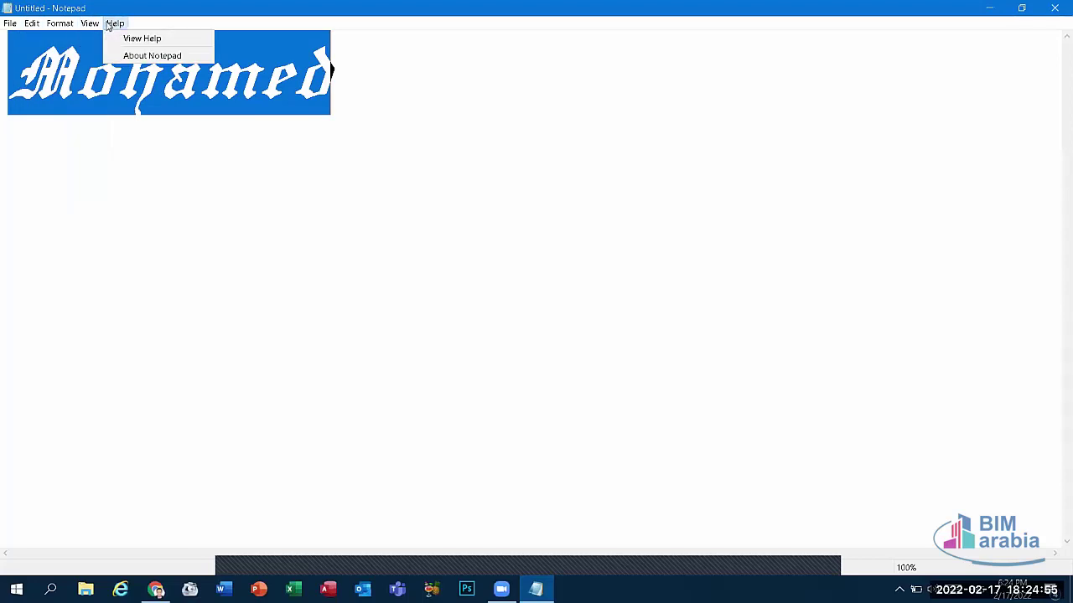
pyautogui.moveTo(60, 24)
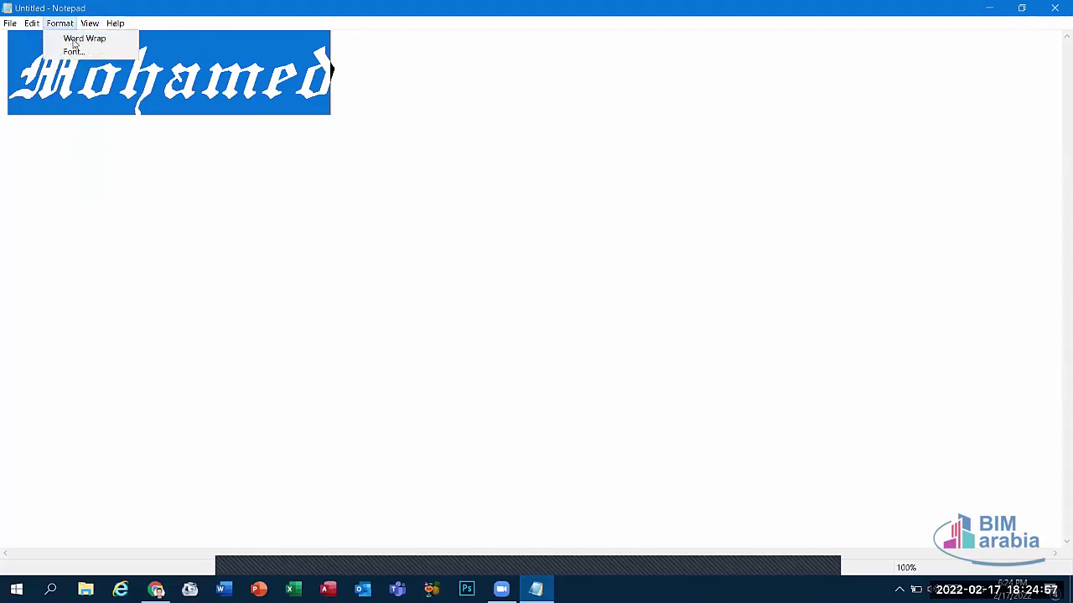
pyautogui.click(472, 254)
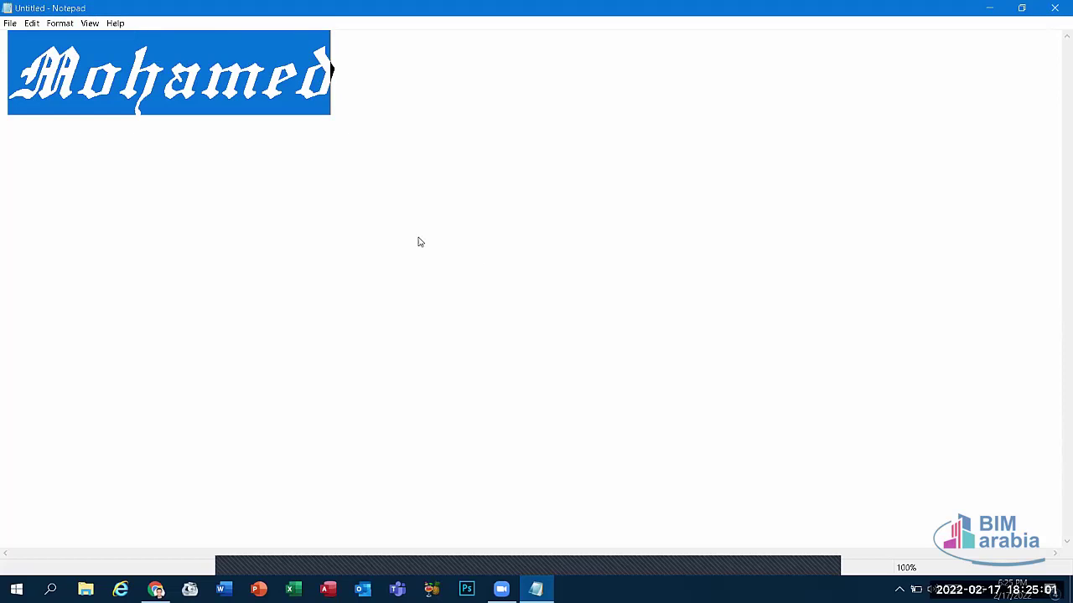
# Step: Format the name as bold Times New Roman at size 72, then reselect it
pyautogui.hotkey('alt', 'o')
pyautogui.press('f')
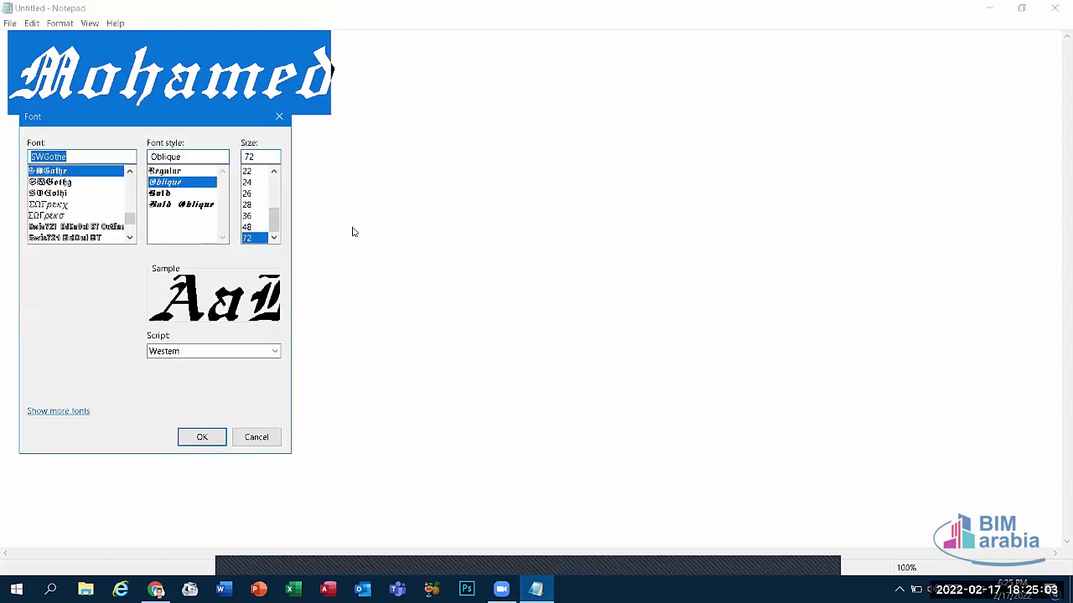
pyautogui.write('t')
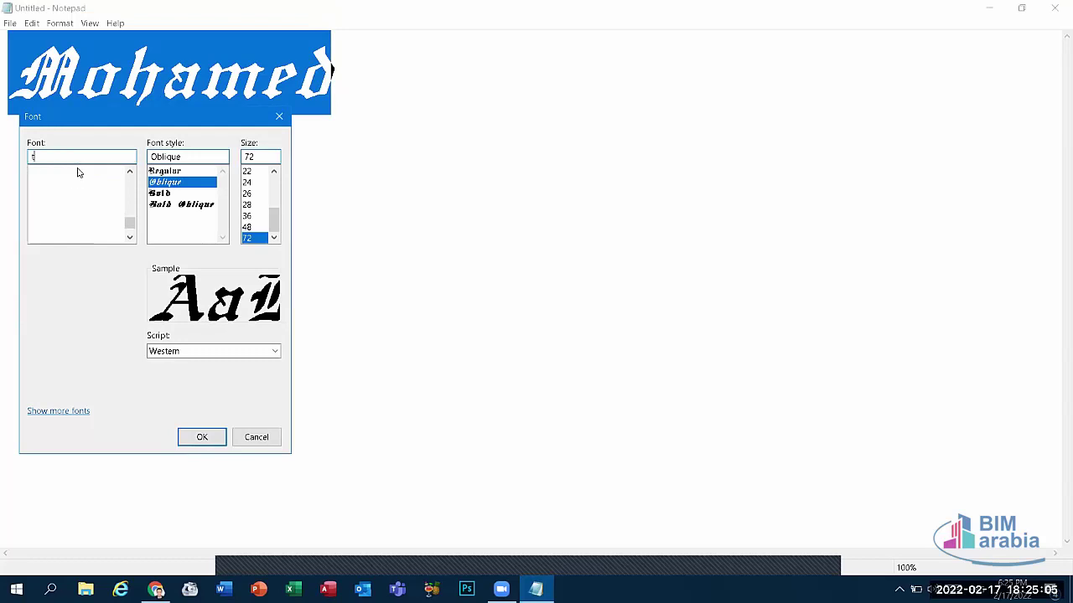
pyautogui.write('ime')
pyautogui.click(55, 172)
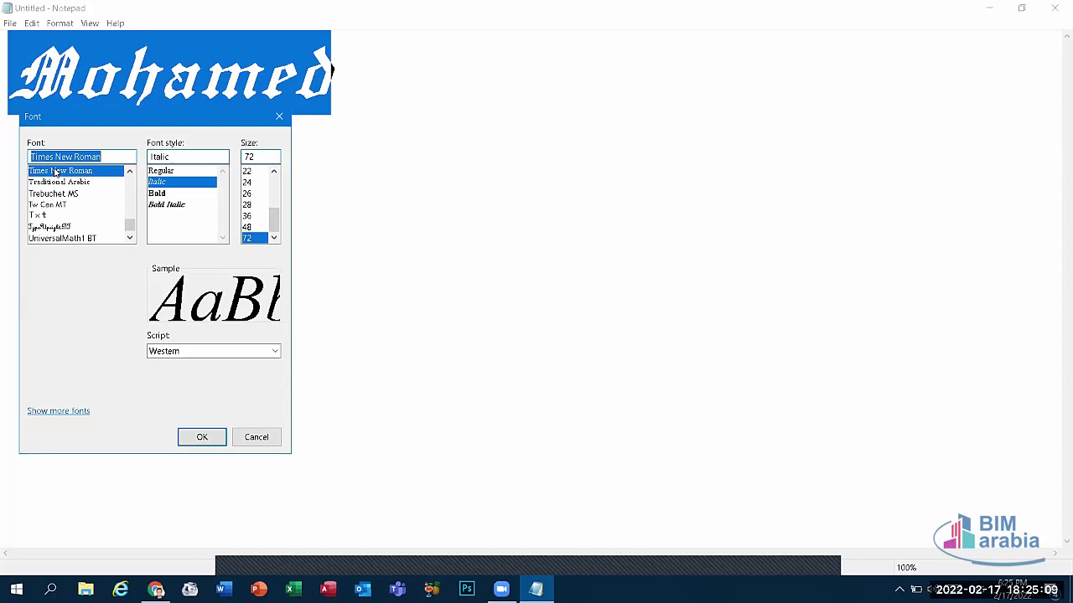
pyautogui.click(165, 193)
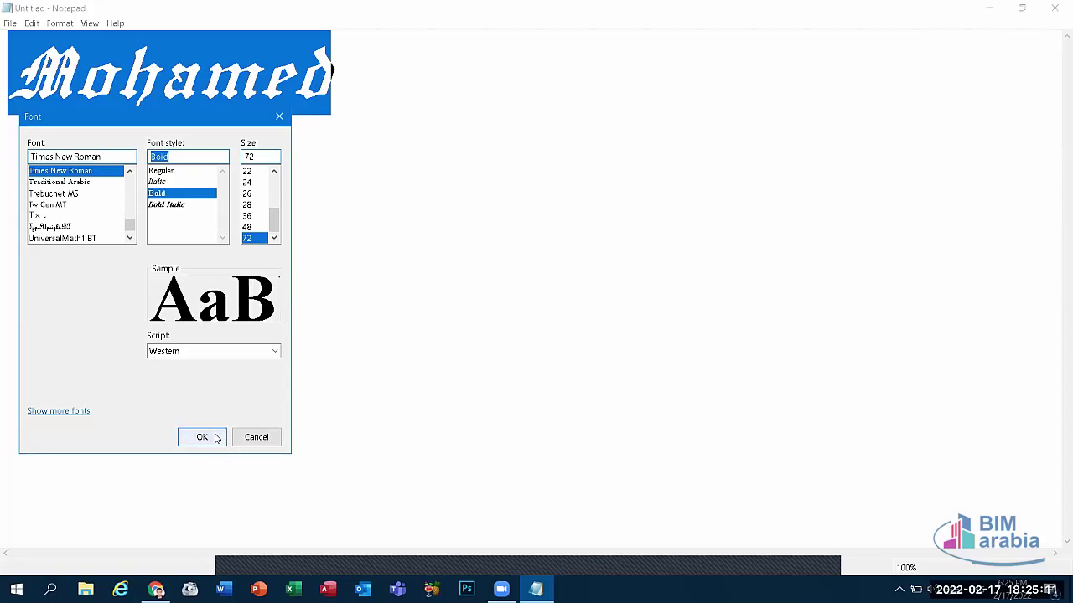
pyautogui.click(213, 436)
pyautogui.click(248, 139)
pyautogui.moveTo(306, 49); pyautogui.dragTo(5, 109)
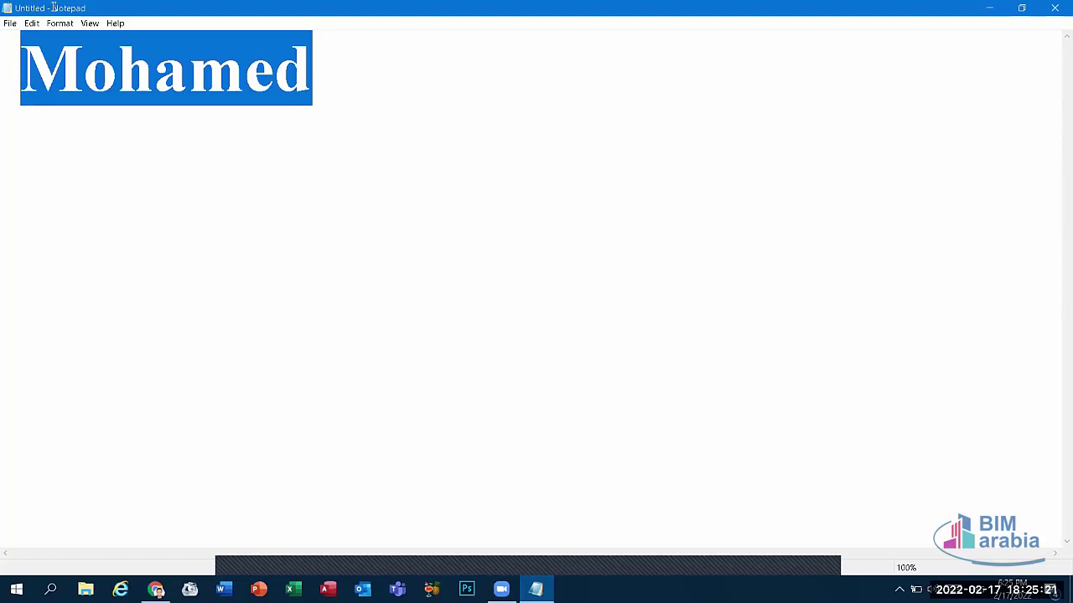
pyautogui.click(7, 23)
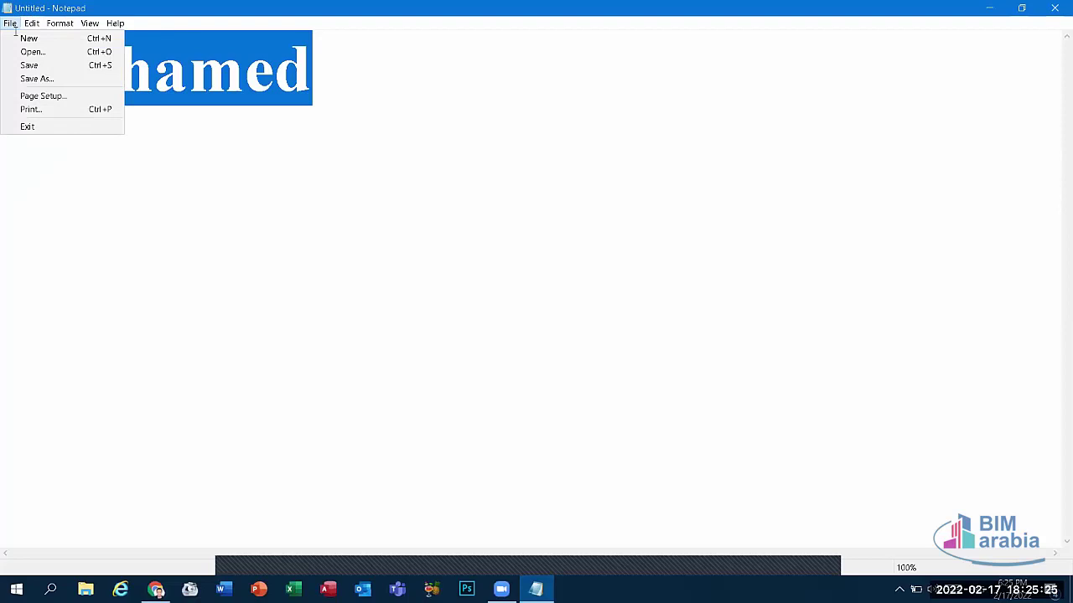
pyautogui.click(310, 352)
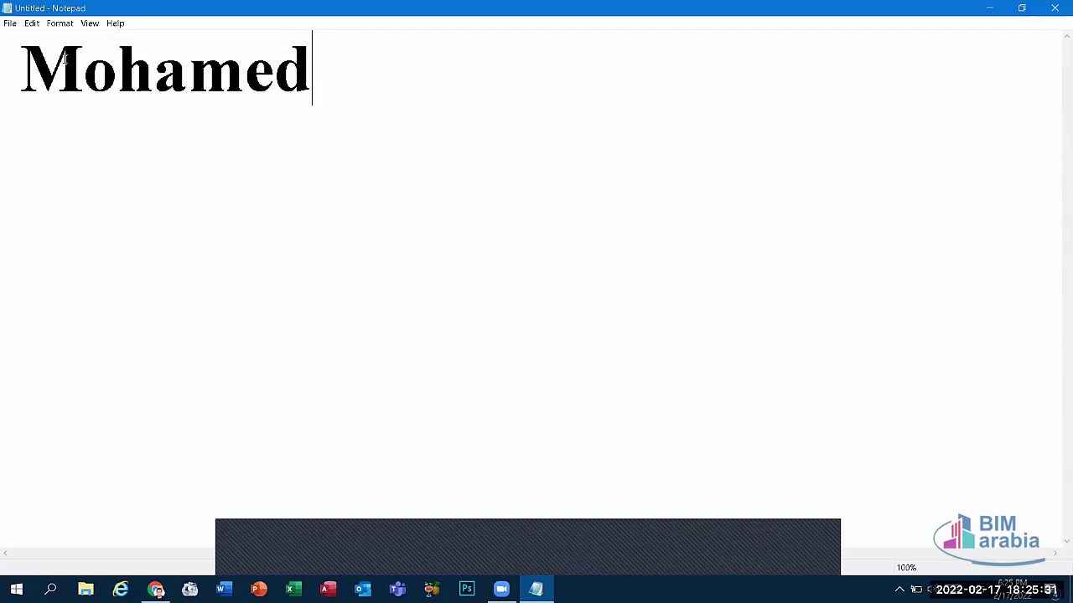
pyautogui.click(11, 25)
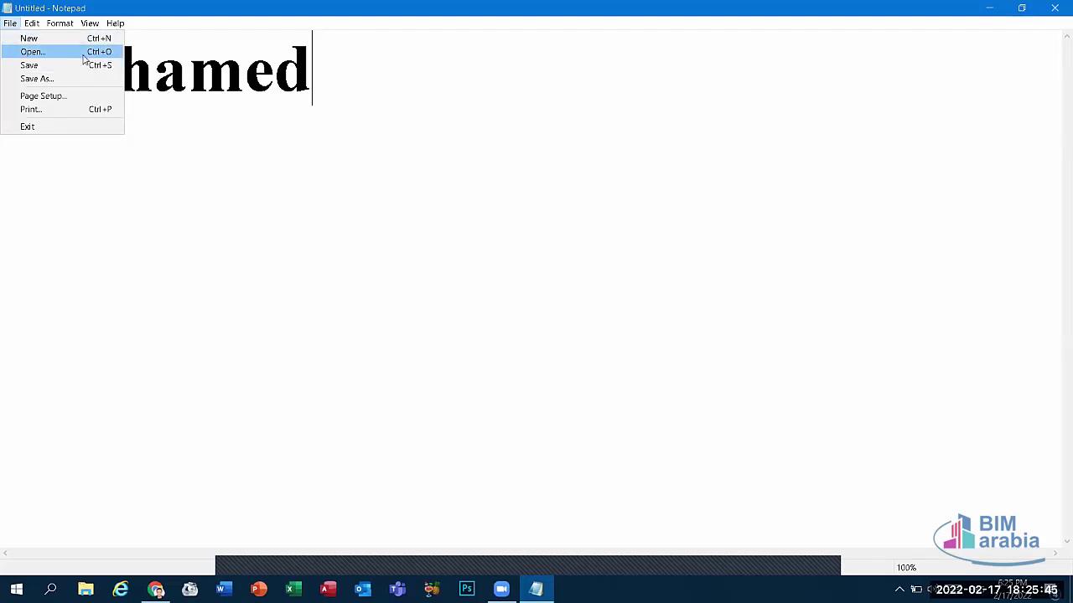
pyautogui.click(84, 58)
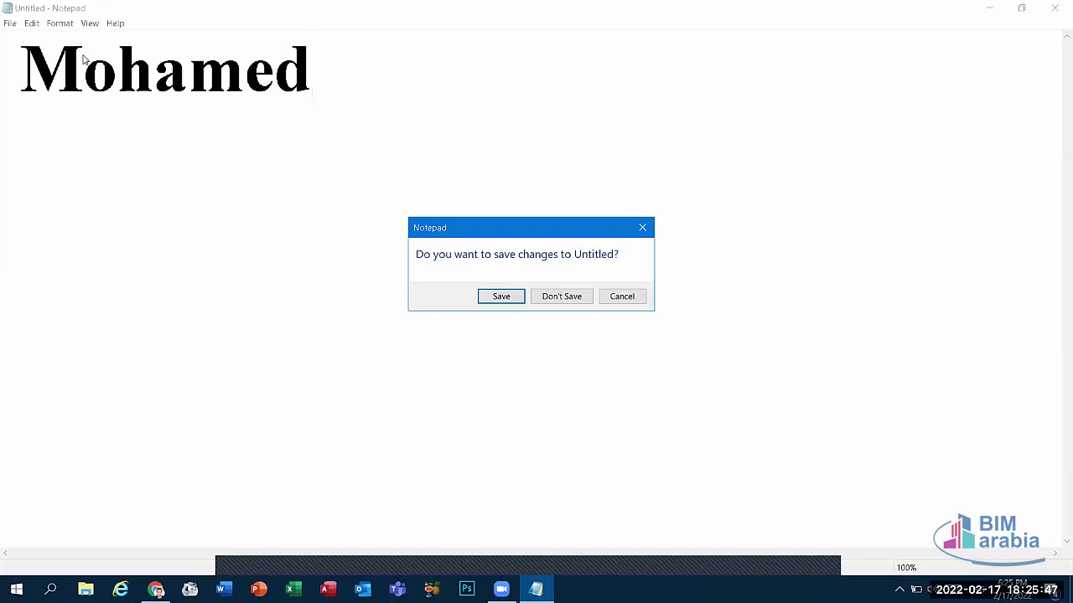
pyautogui.click(552, 298)
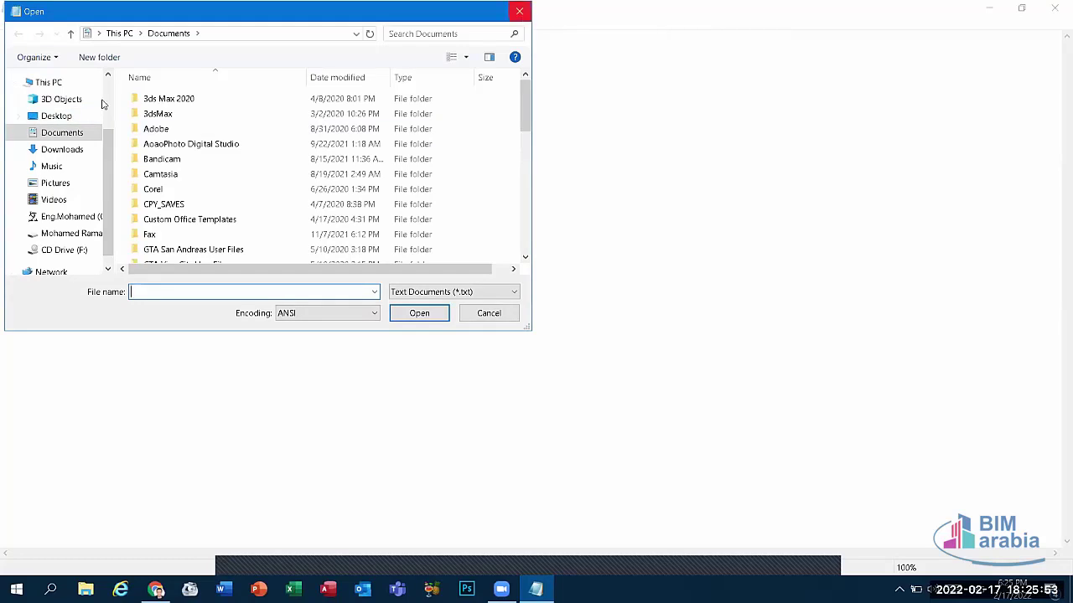
pyautogui.click(35, 118)
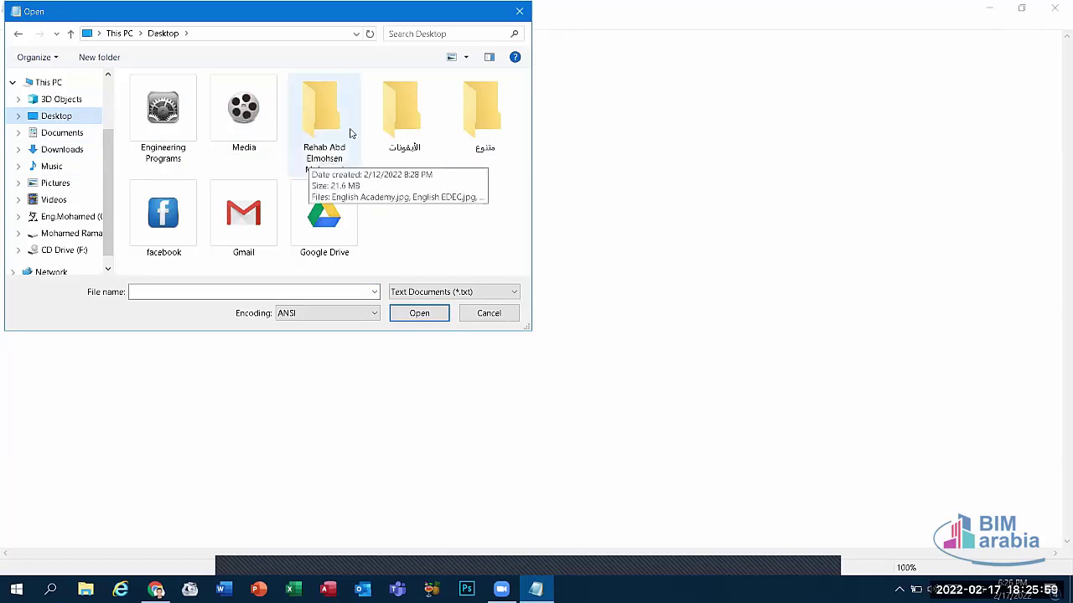
pyautogui.click(404, 113)
pyautogui.click(506, 117)
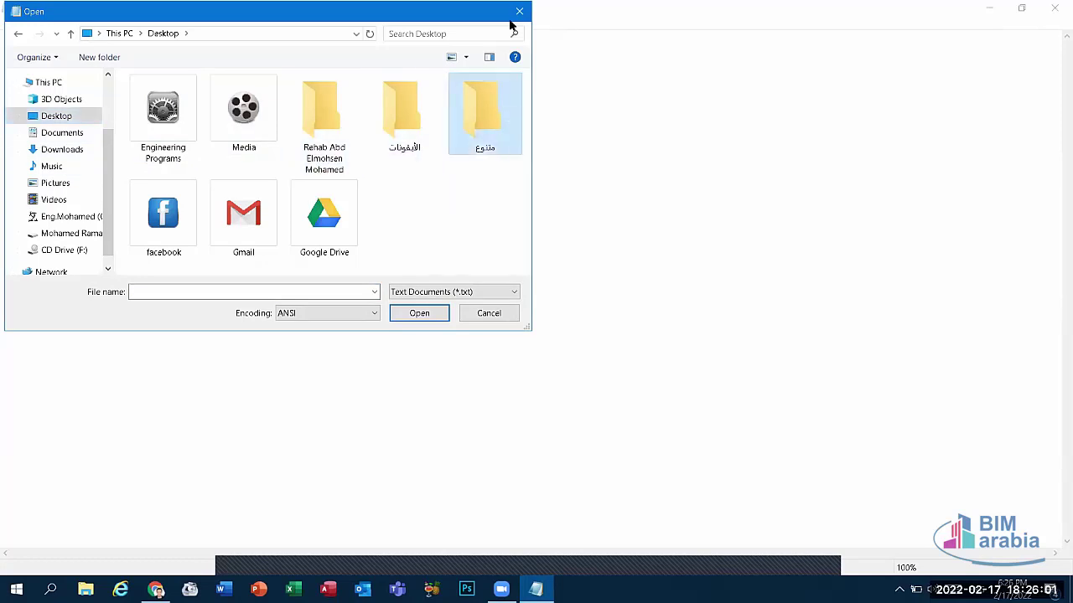
pyautogui.click(519, 11)
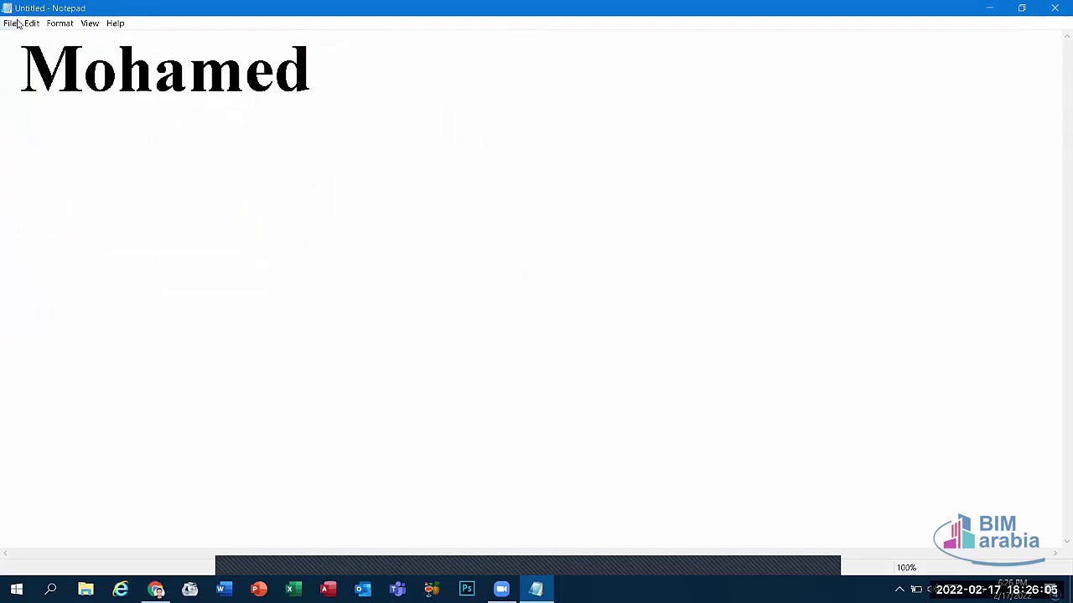
pyautogui.click(988, 8)
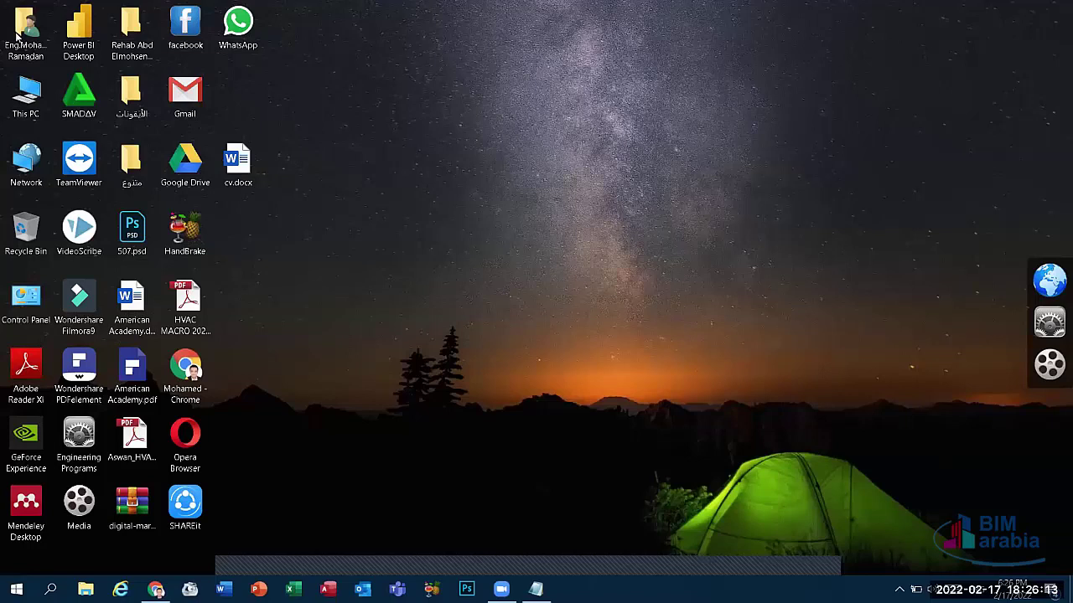
pyautogui.hotkey('alt', 'Tab')
pyautogui.hotkey('alt', 'f')
pyautogui.press('Return')
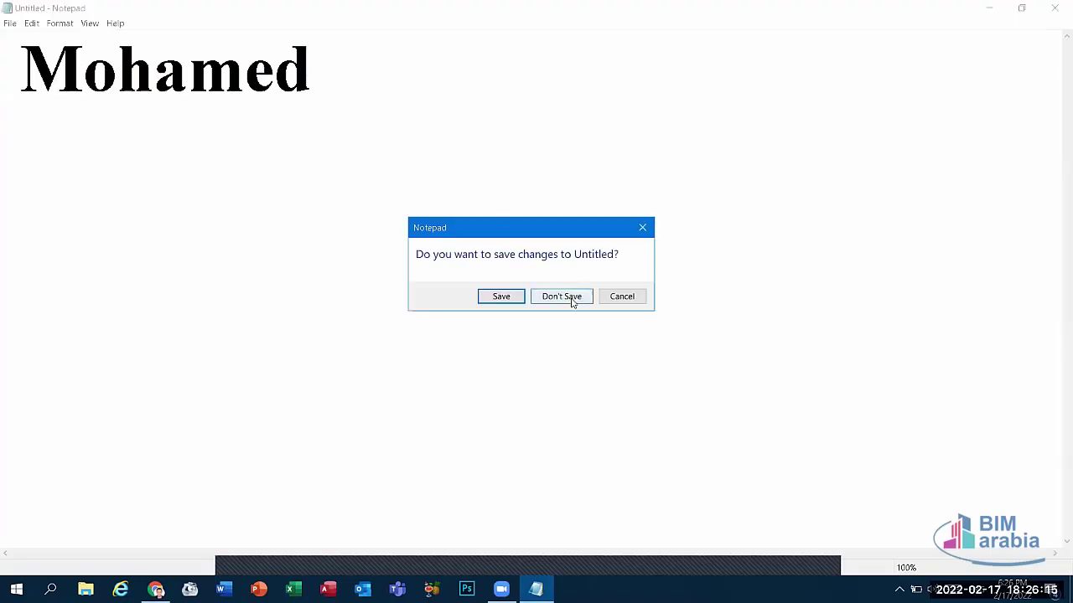
pyautogui.click(563, 297)
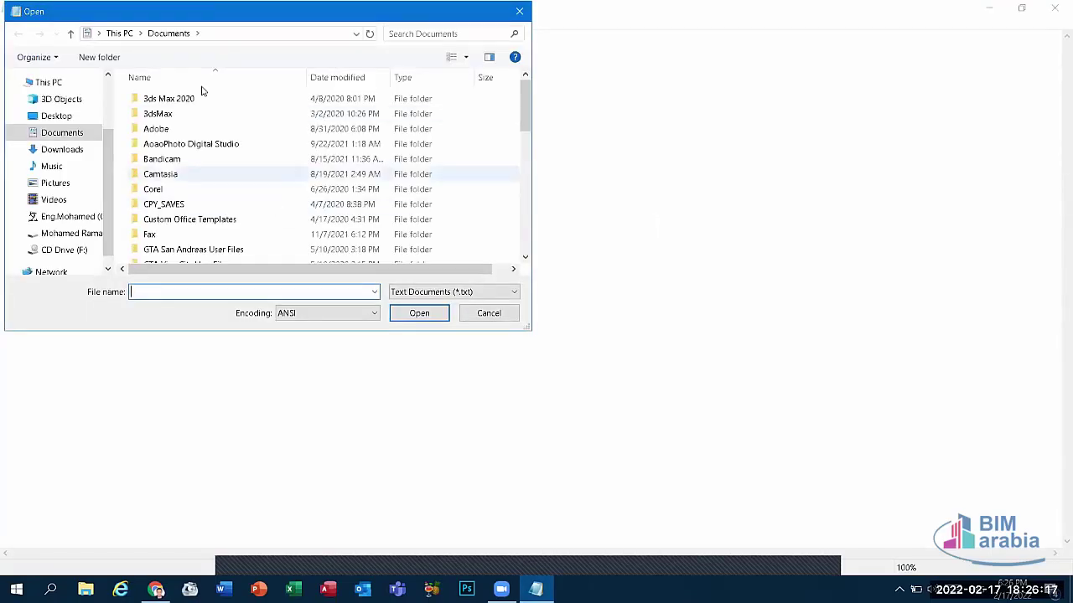
pyautogui.click(483, 312)
pyautogui.click(10, 23)
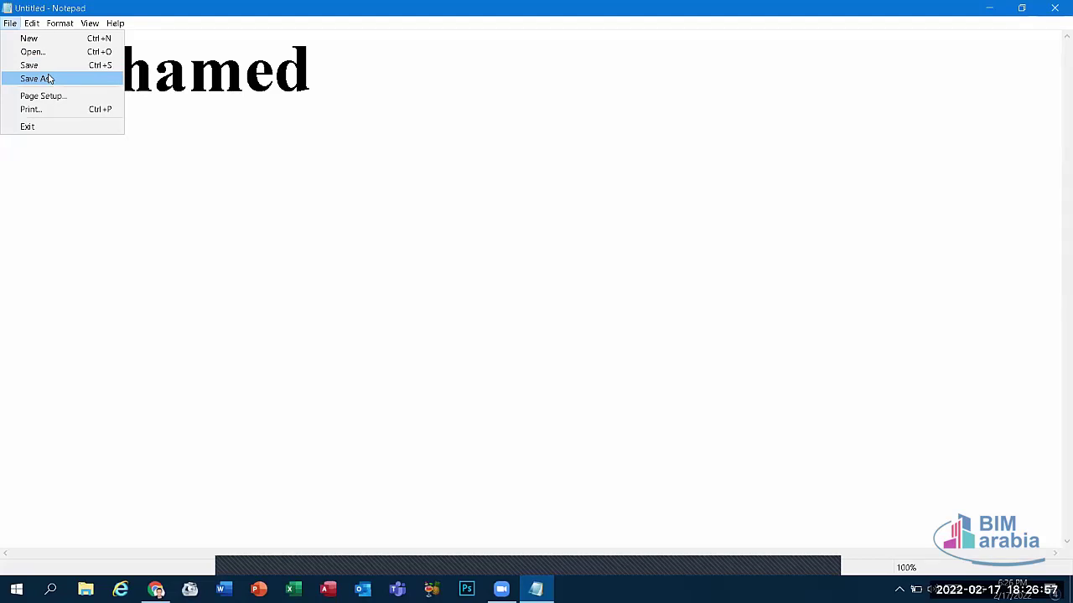
pyautogui.click(564, 81)
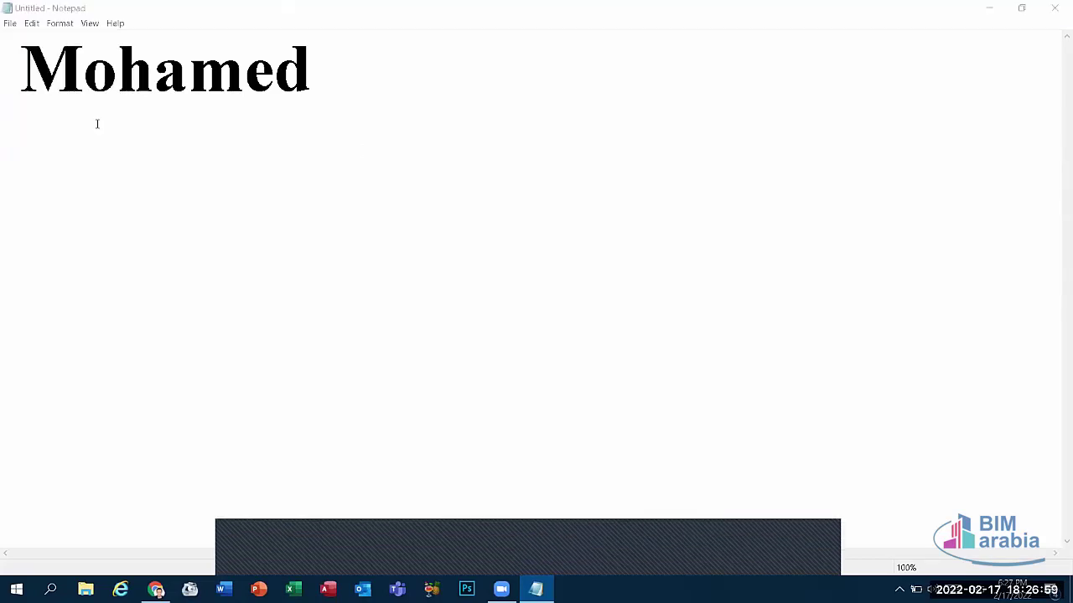
pyautogui.click(9, 23)
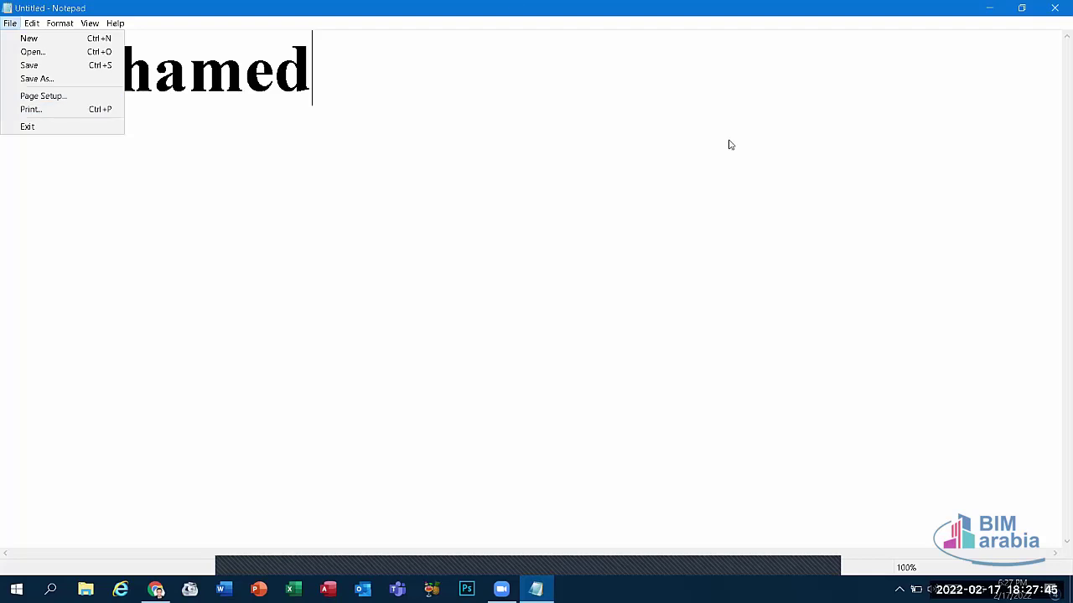
pyautogui.click(579, 75)
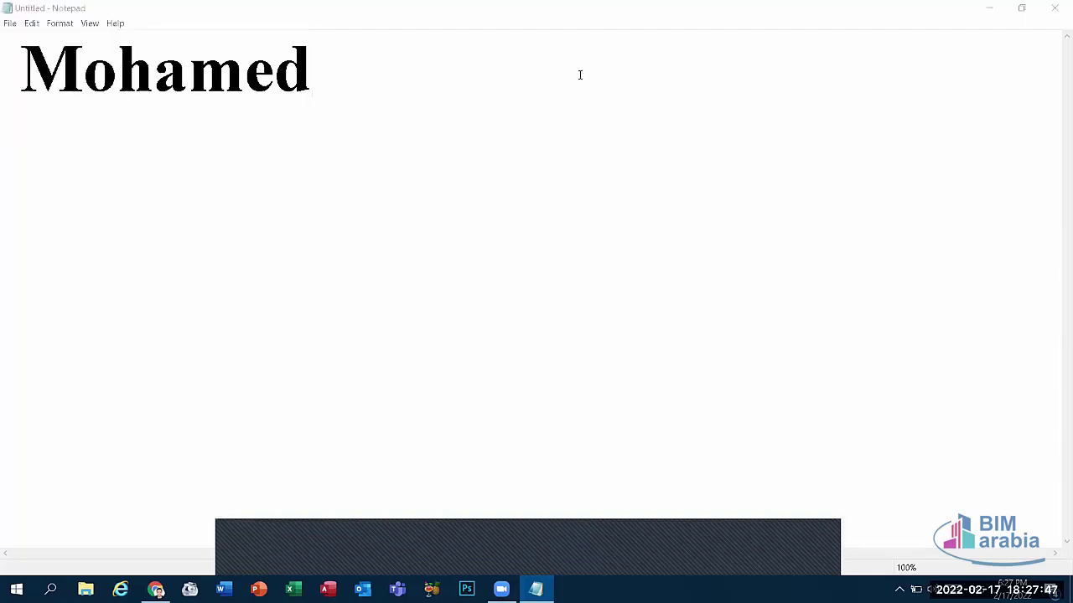
# Step: Replace the name with four lines: copy ctrl +c, Cut ctrl + X, Paste ctrl +v, Select ctrl +A
pyautogui.moveTo(296, 73); pyautogui.dragTo(5, 77)
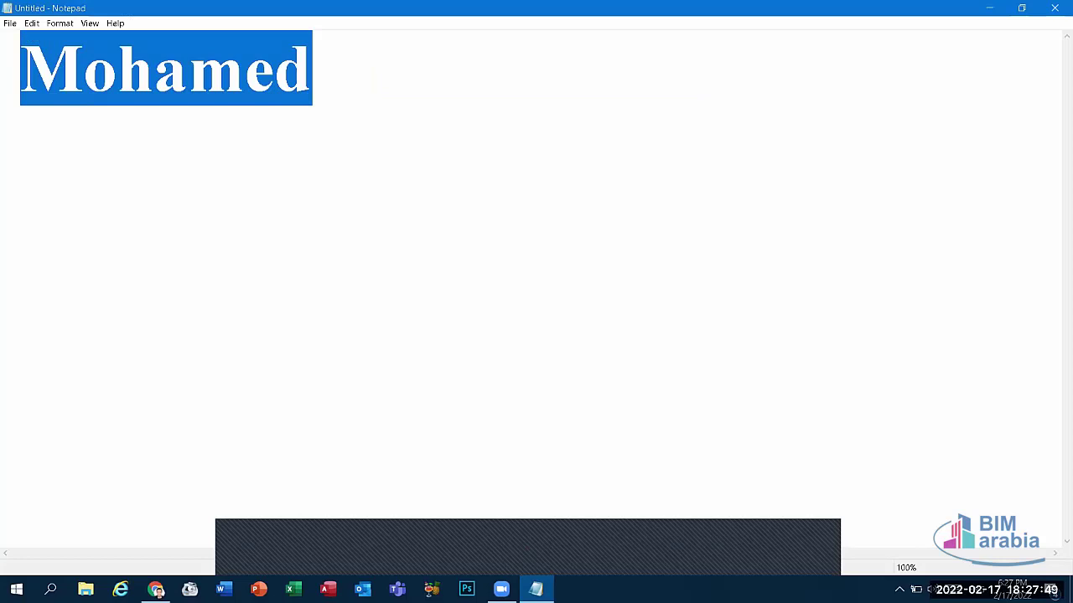
pyautogui.write('cop')
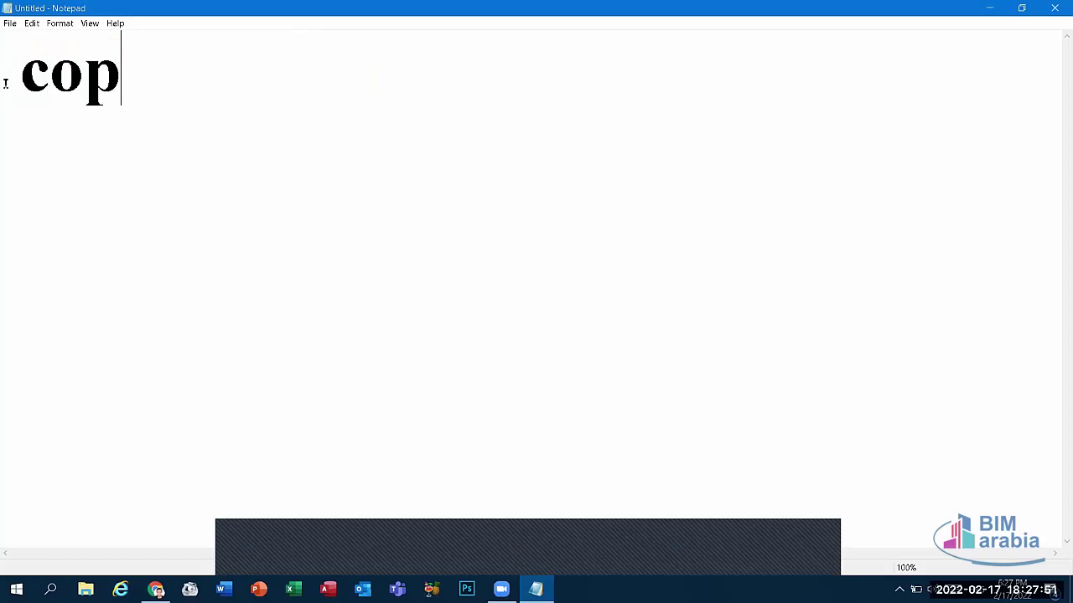
pyautogui.write('y ctrl ')
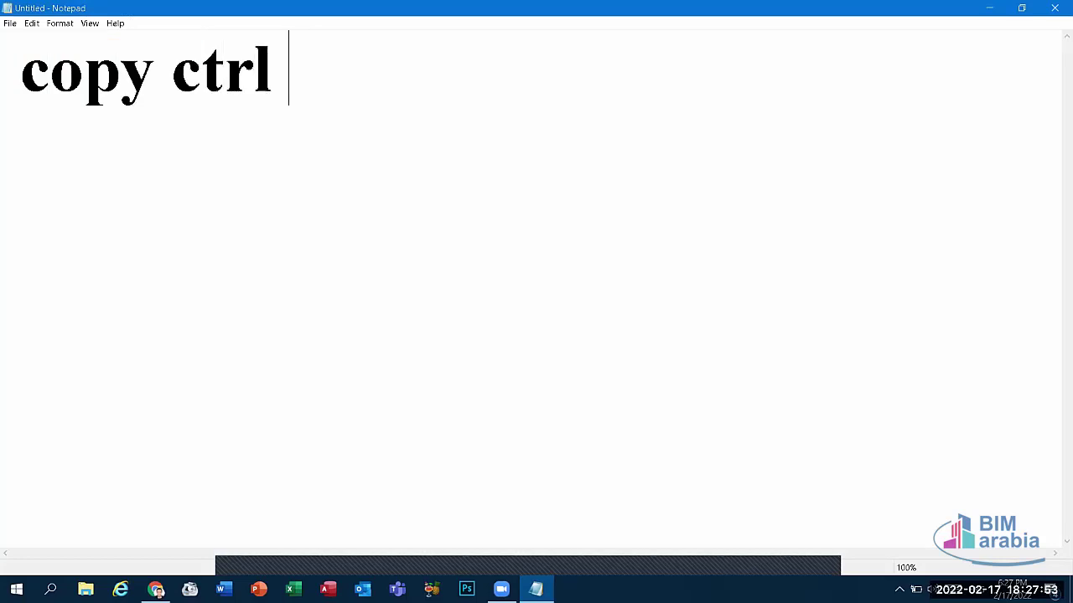
pyautogui.write('+c')
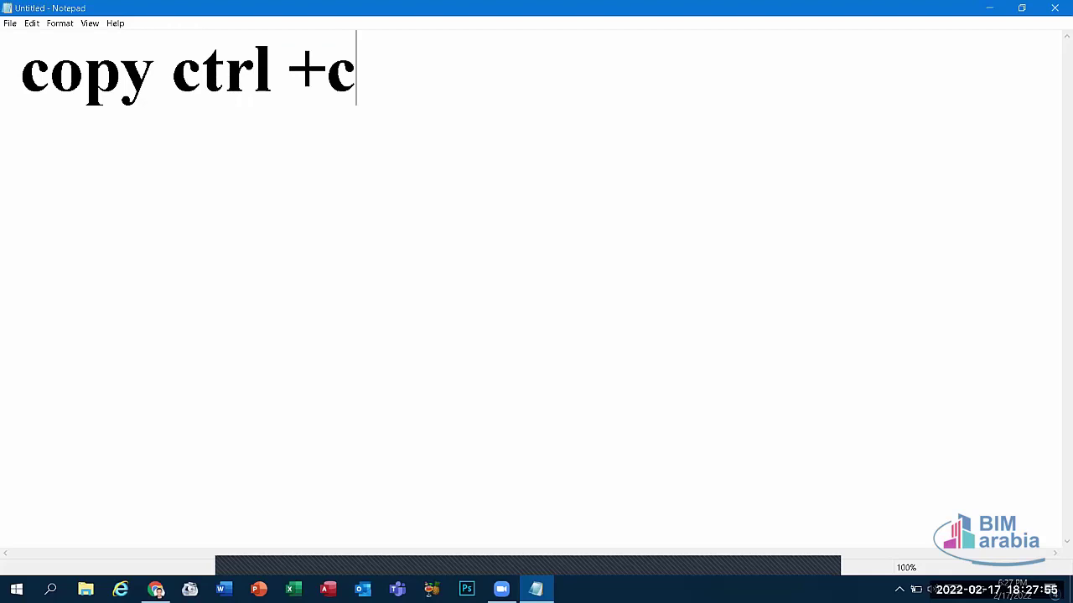
pyautogui.press('Return')
pyautogui.write('C')
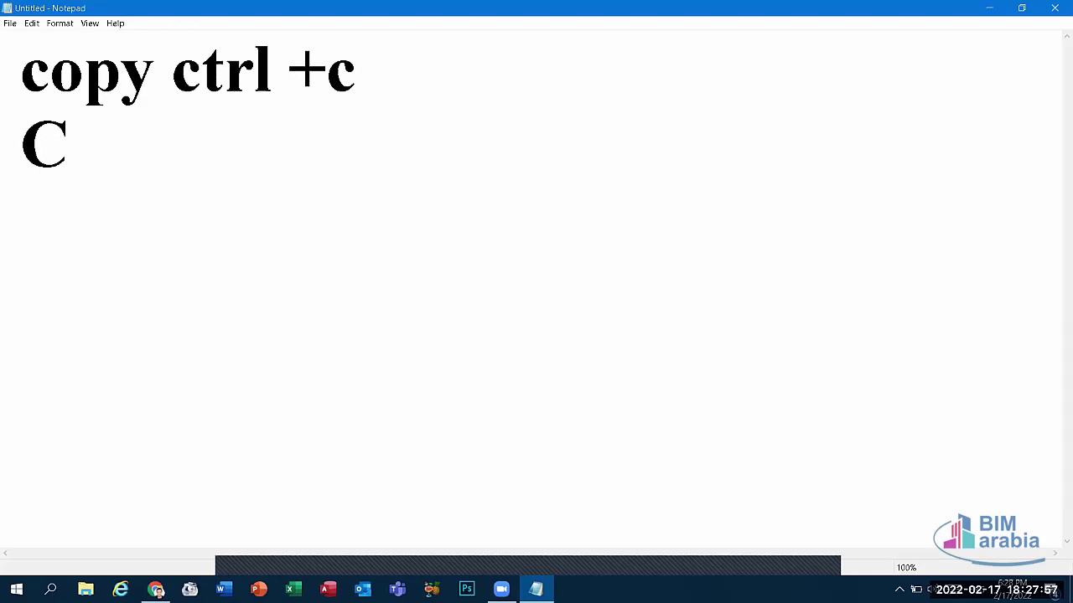
pyautogui.write('ut c')
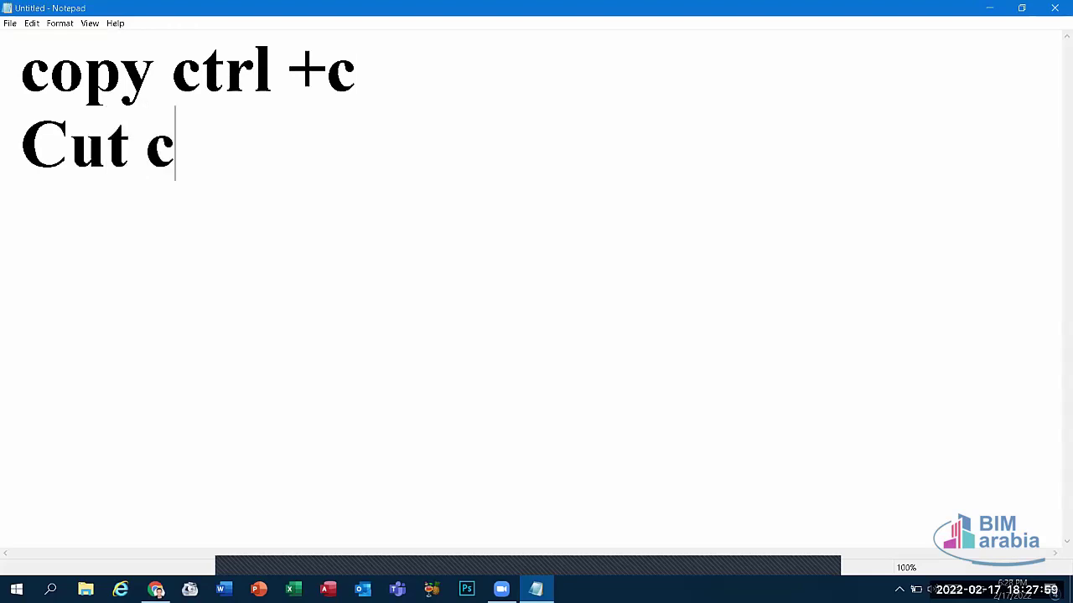
pyautogui.write('trl + ')
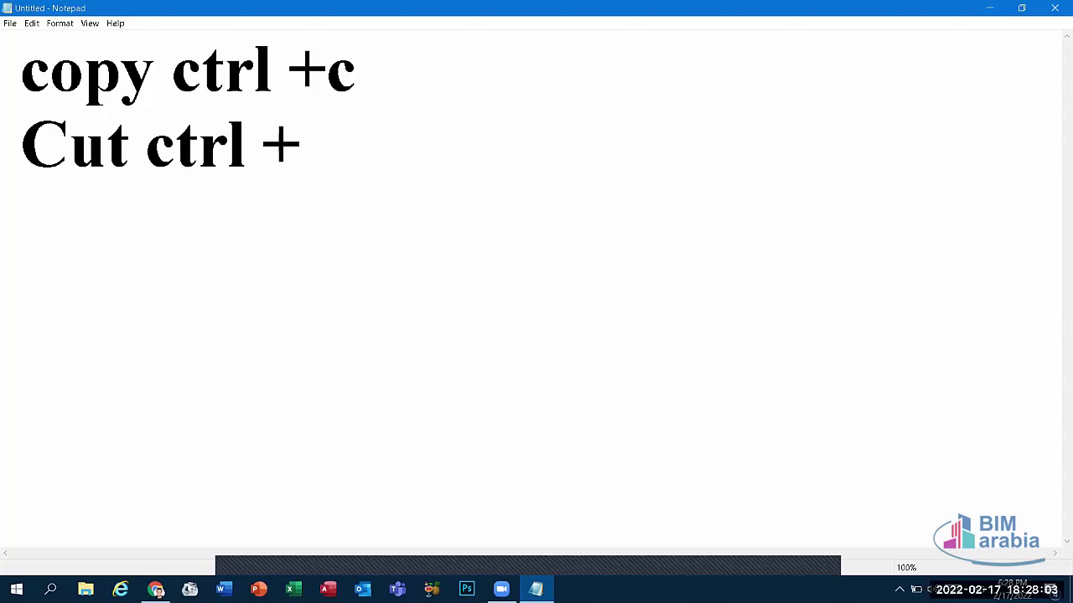
pyautogui.write('X')
pyautogui.press('Return')
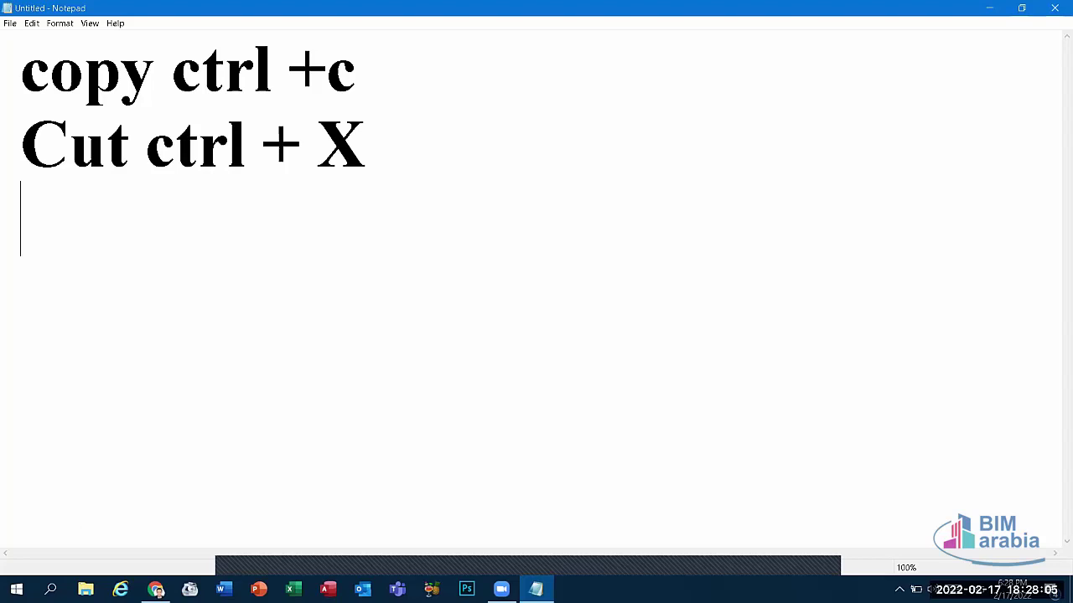
pyautogui.write('pA')
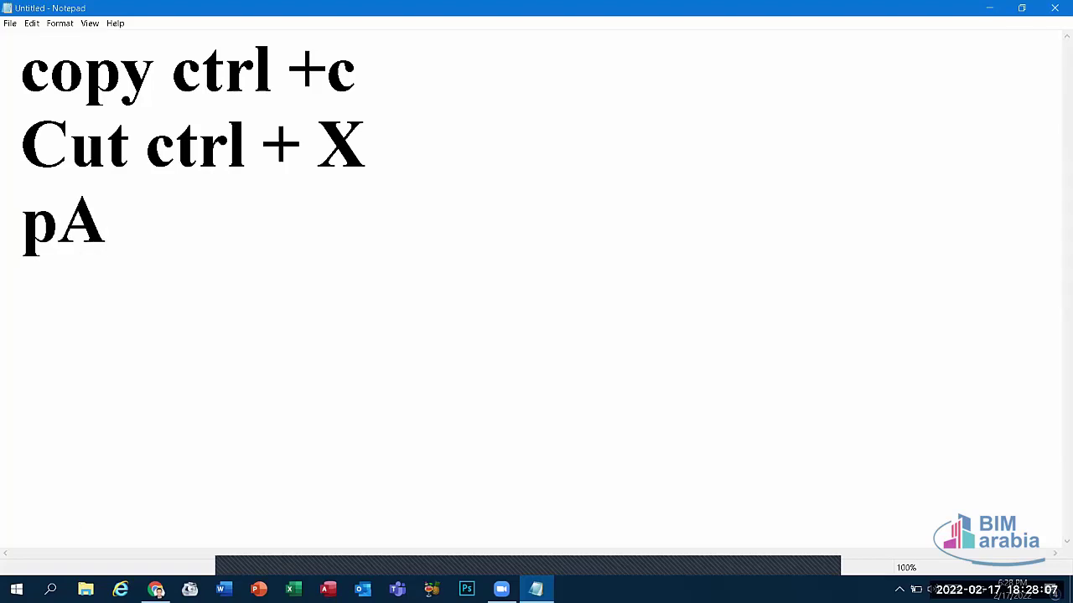
pyautogui.press('BackSpace')
pyautogui.press('BackSpace')
pyautogui.write('Pas')
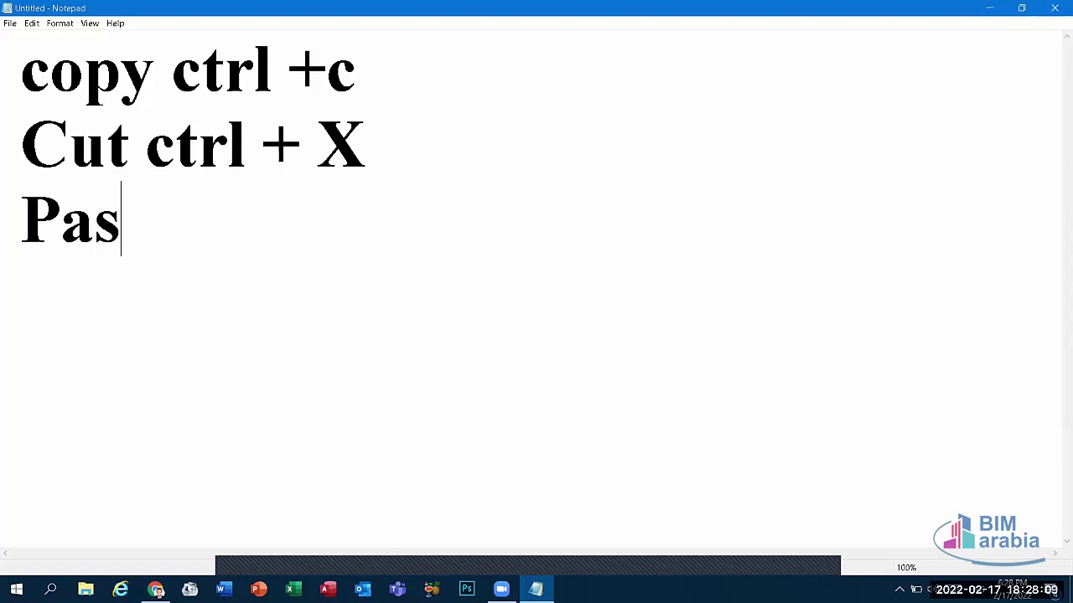
pyautogui.write('te ctrl +')
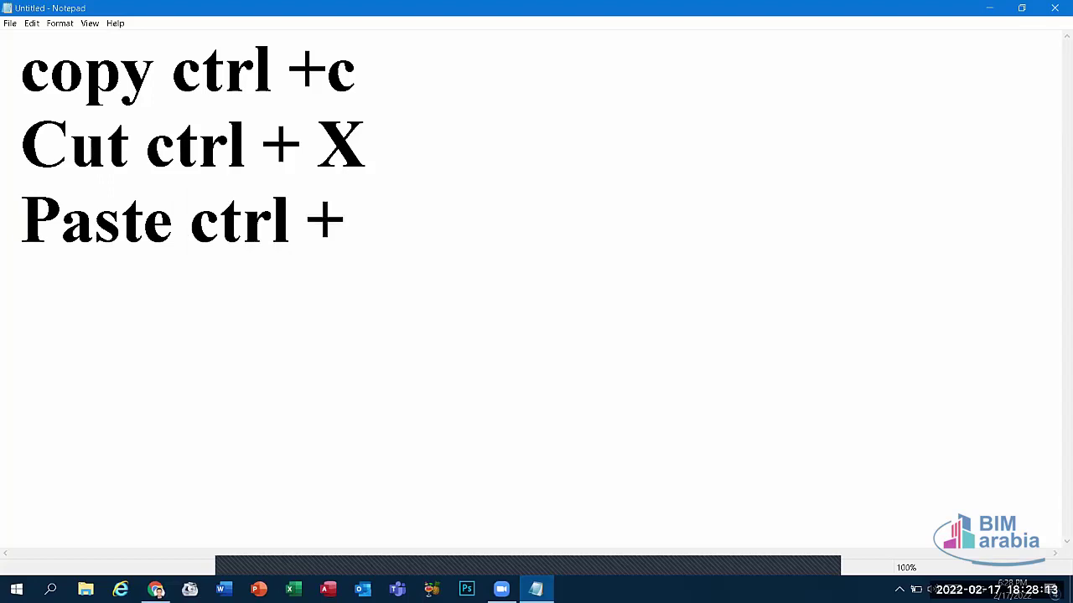
pyautogui.write('v')
pyautogui.press('Return')
pyautogui.write('Sele')
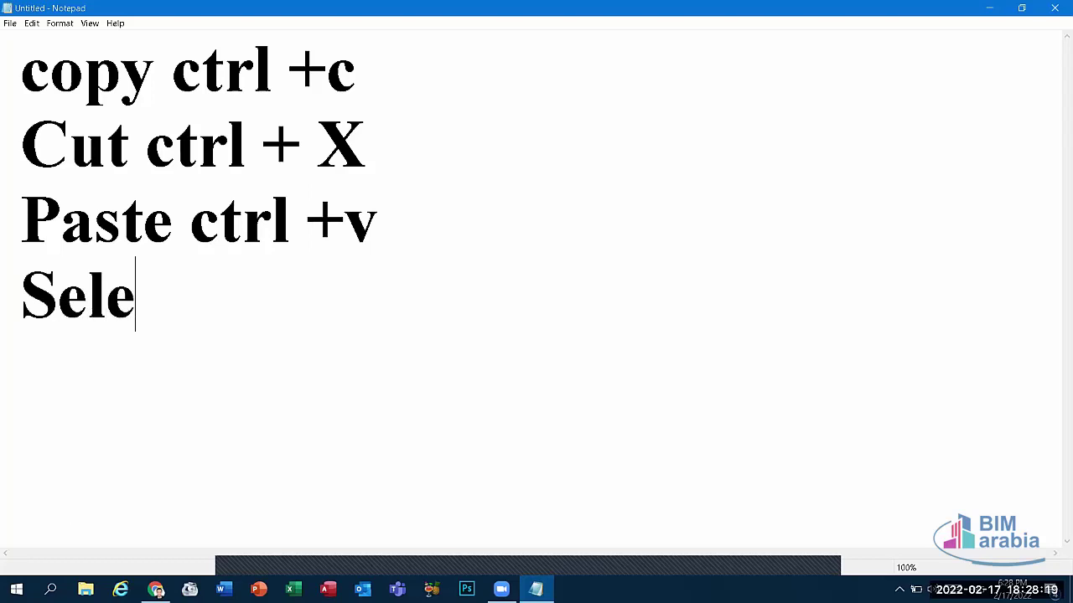
pyautogui.write('ct ct')
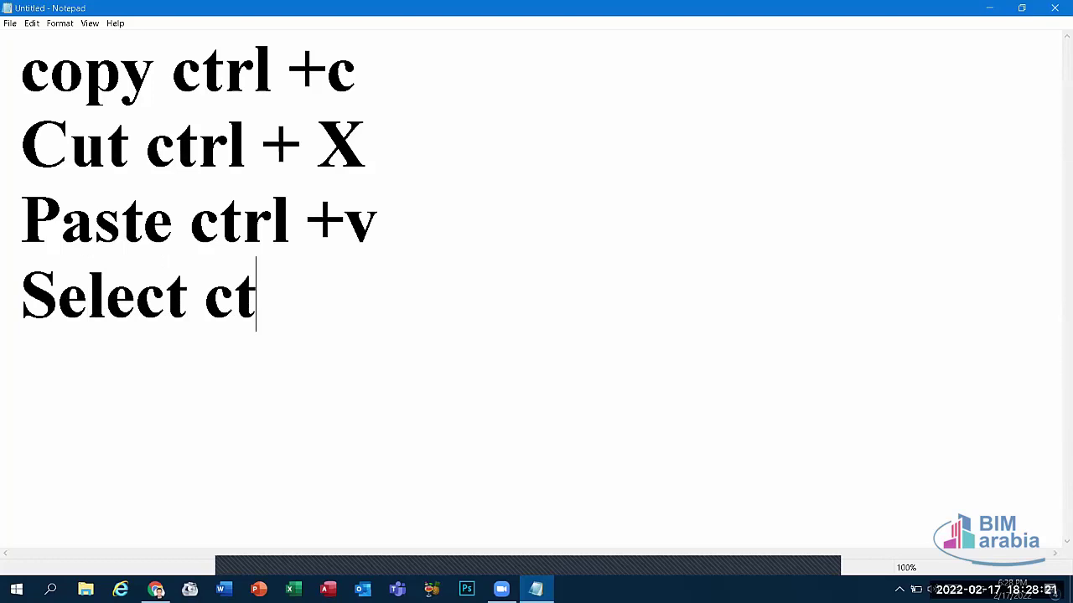
pyautogui.write('rl +A')
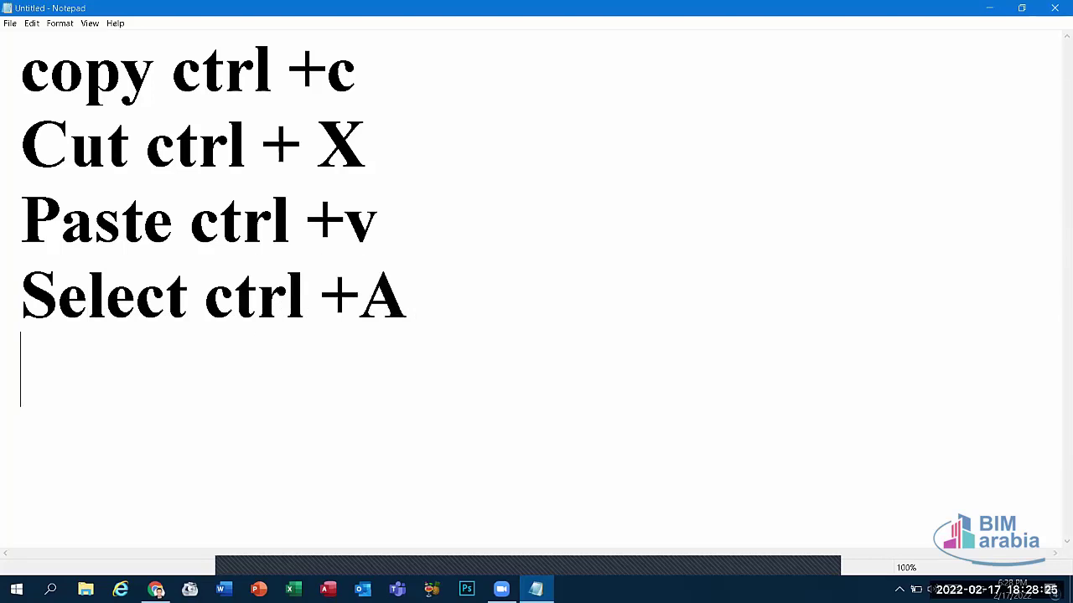
pyautogui.click(15, 24)
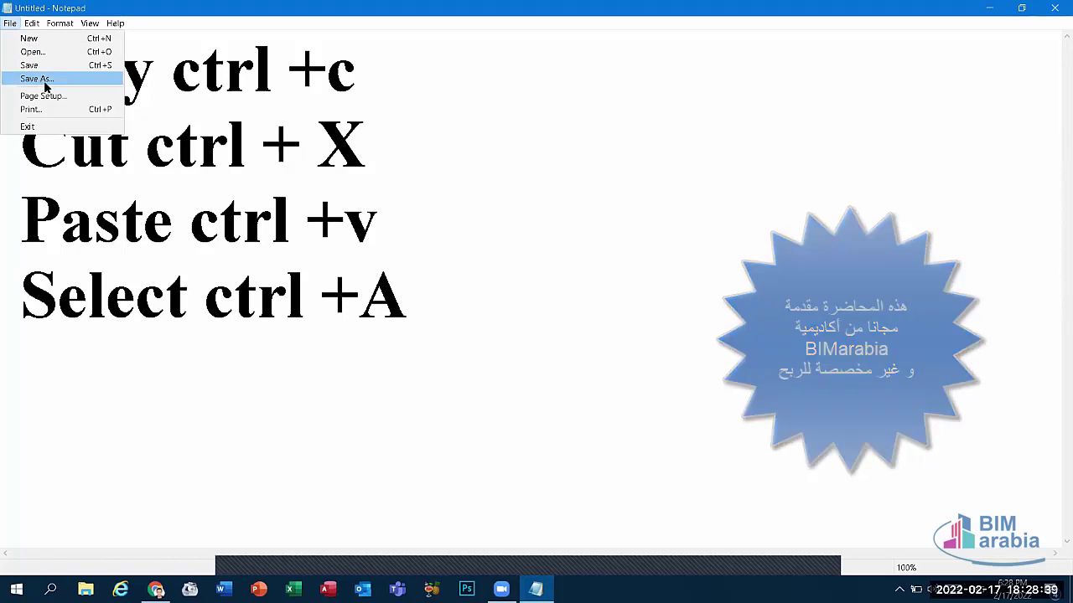
pyautogui.click(457, 75)
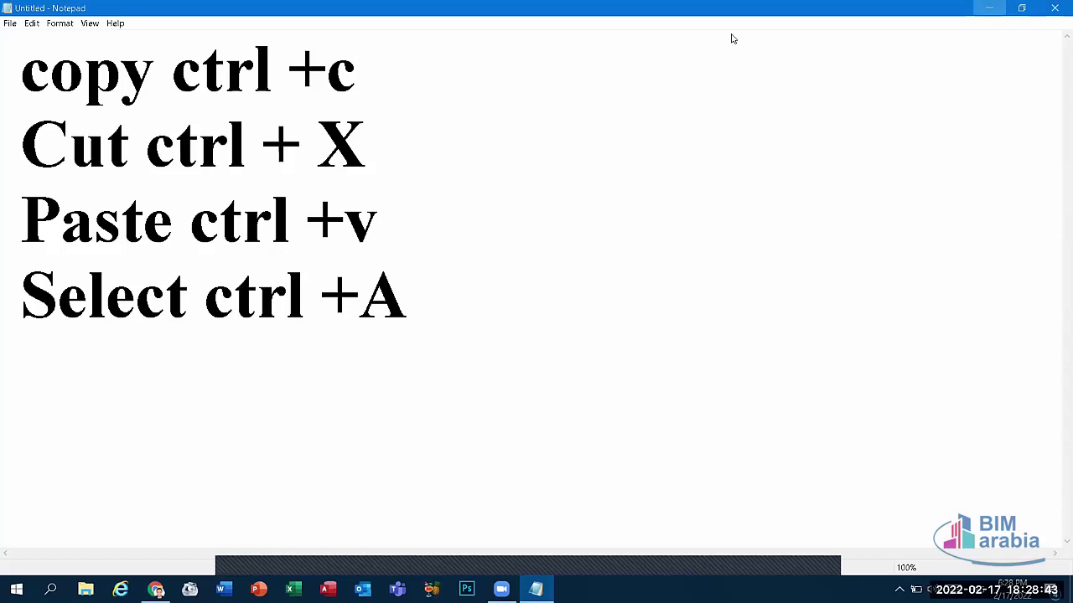
pyautogui.press('super+d')
pyautogui.rightClick(568, 56)
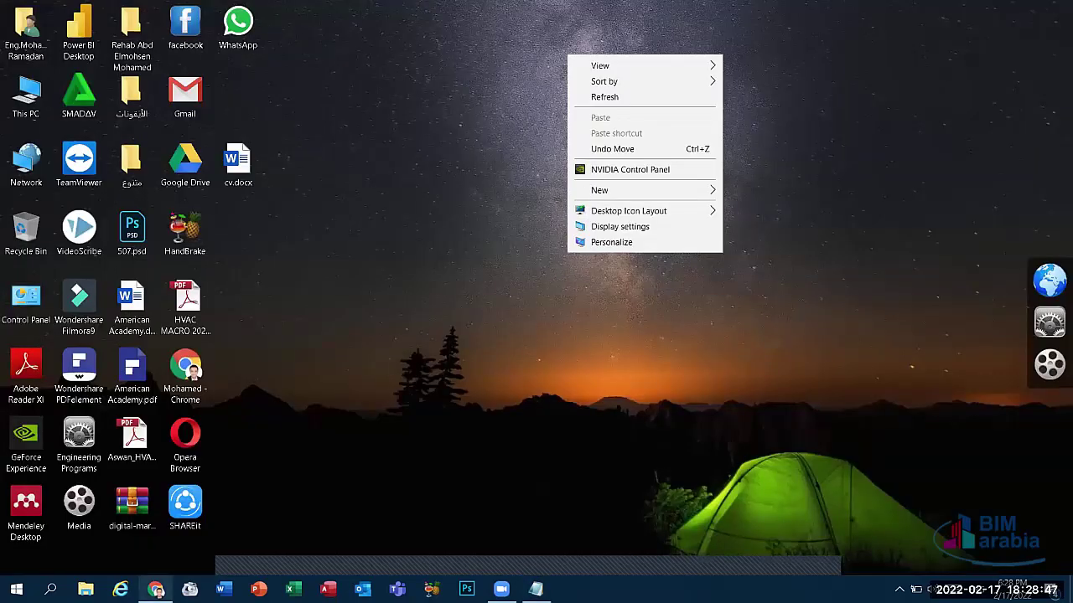
pyautogui.moveTo(156, 589)
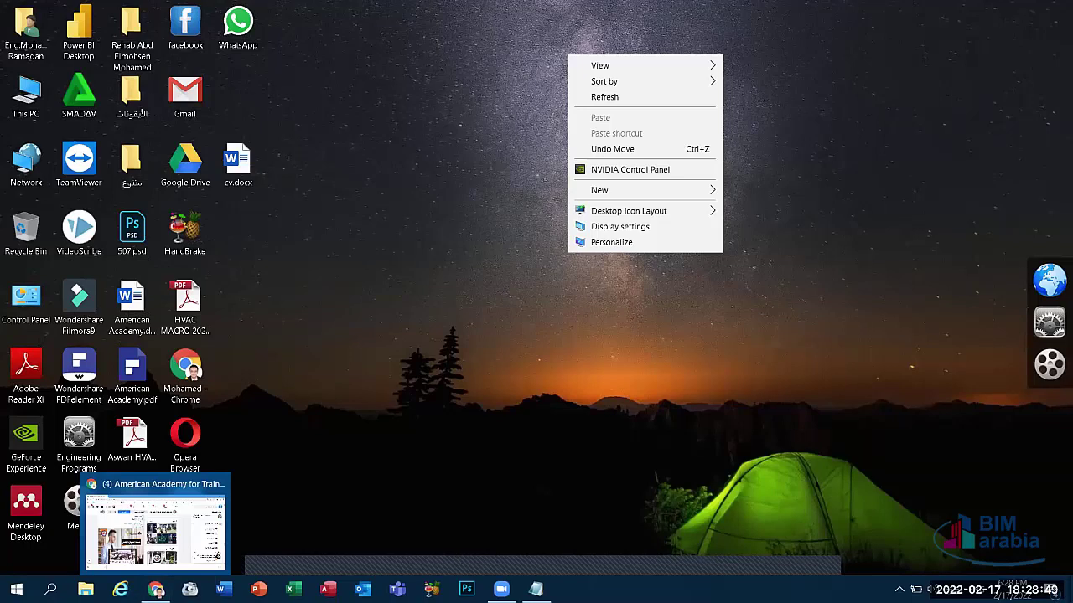
pyautogui.hotkey('alt', 'Tab')
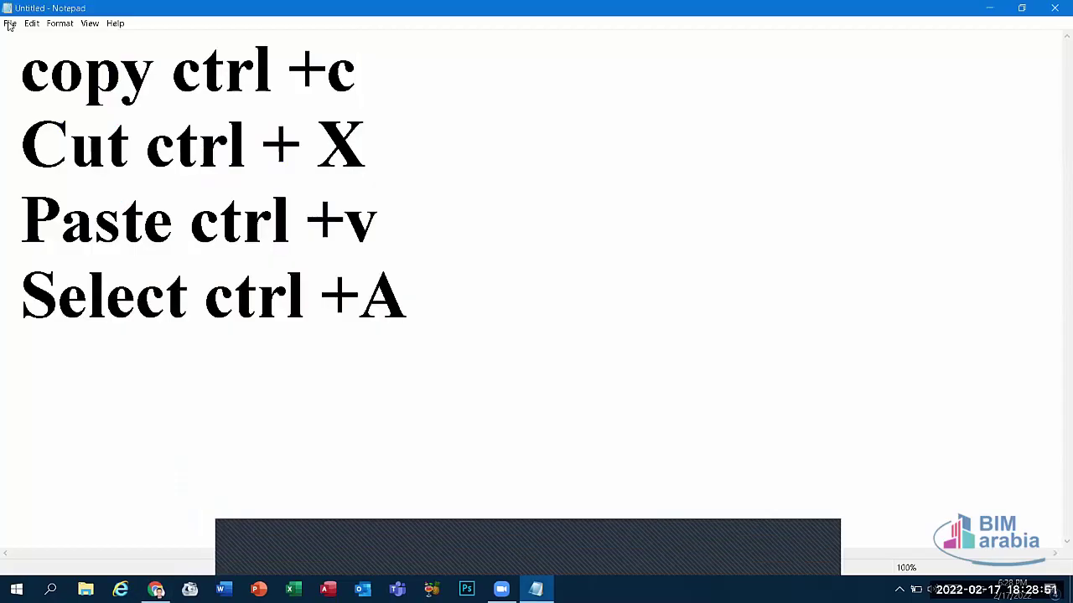
pyautogui.click(10, 23)
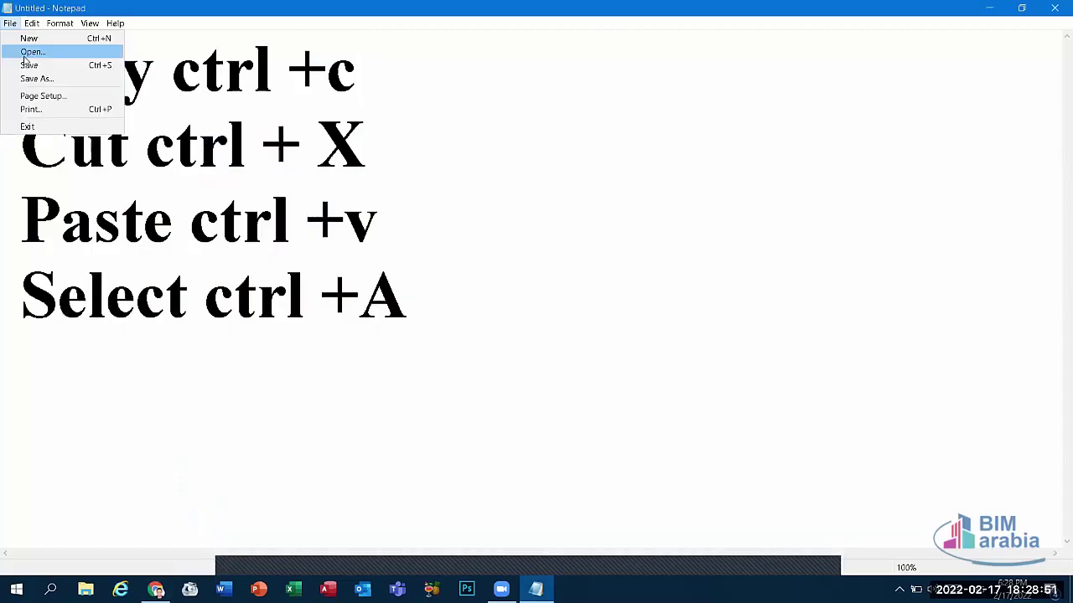
pyautogui.click(364, 283)
pyautogui.moveTo(408, 295); pyautogui.dragTo(6, 75)
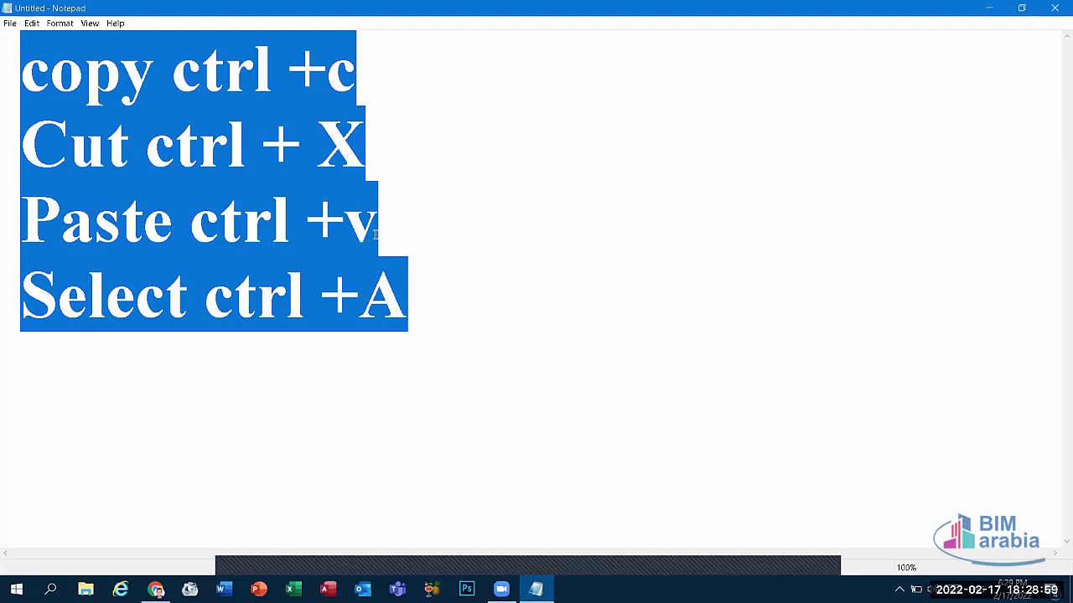
pyautogui.click(371, 227)
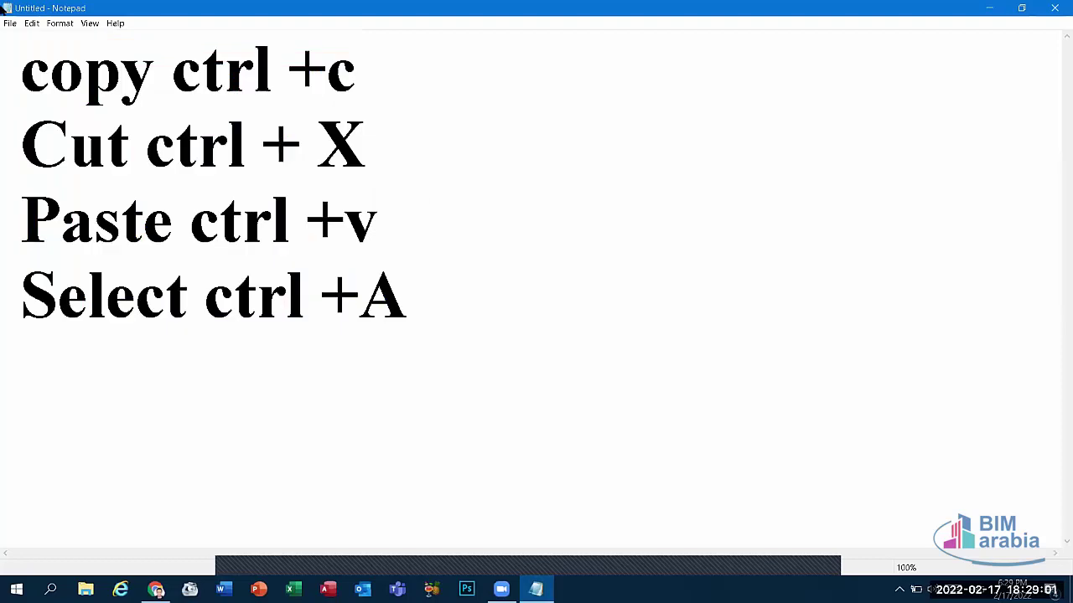
pyautogui.click(10, 24)
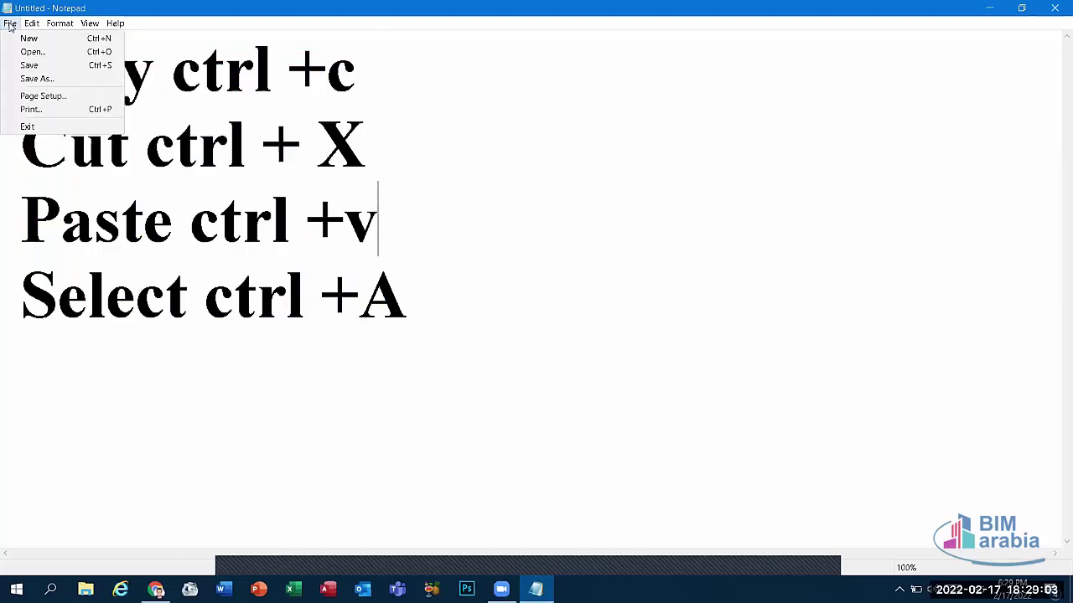
# Step: Open the Print dialog, move it to mid-screen, and cancel it
pyautogui.click(65, 107)
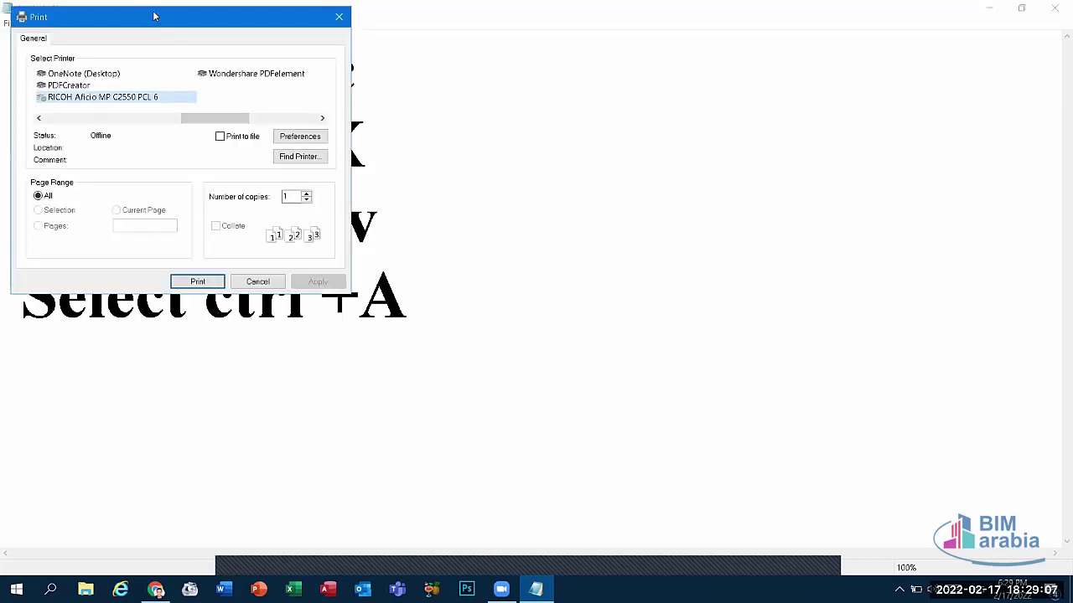
pyautogui.moveTo(154, 16); pyautogui.dragTo(391, 65)
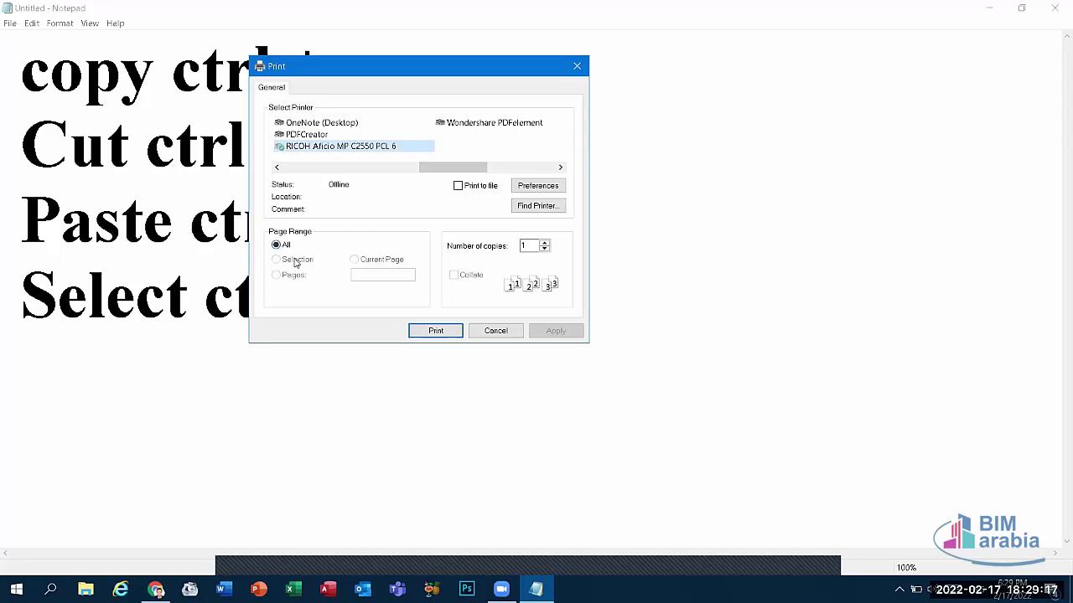
pyautogui.click(493, 330)
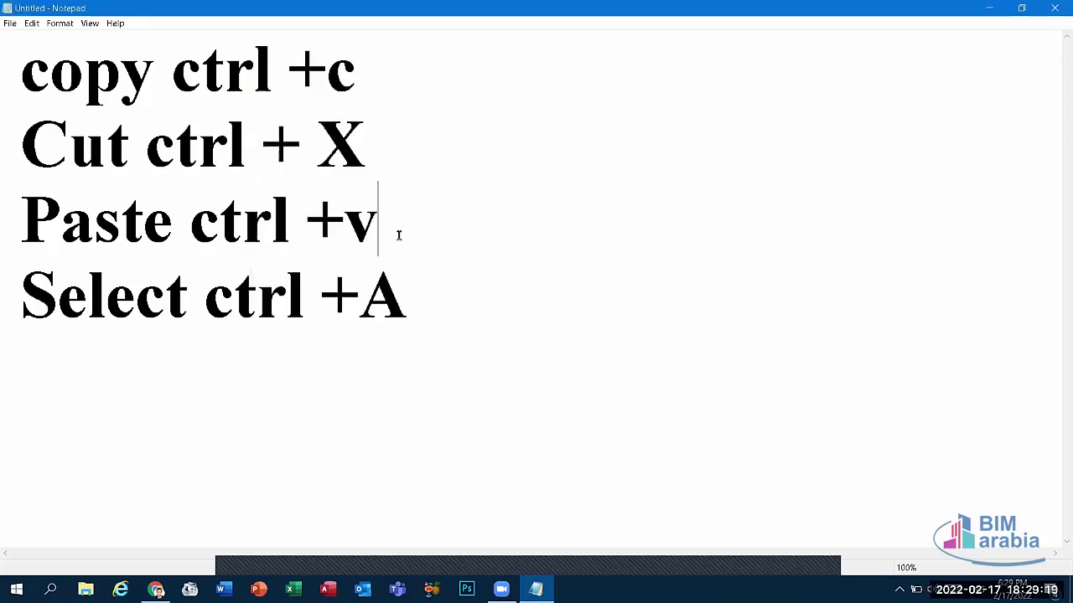
# Step: Select the 'Paste ctrl +v' line and reopen the Print dialog
pyautogui.moveTo(399, 231); pyautogui.dragTo(5, 238)
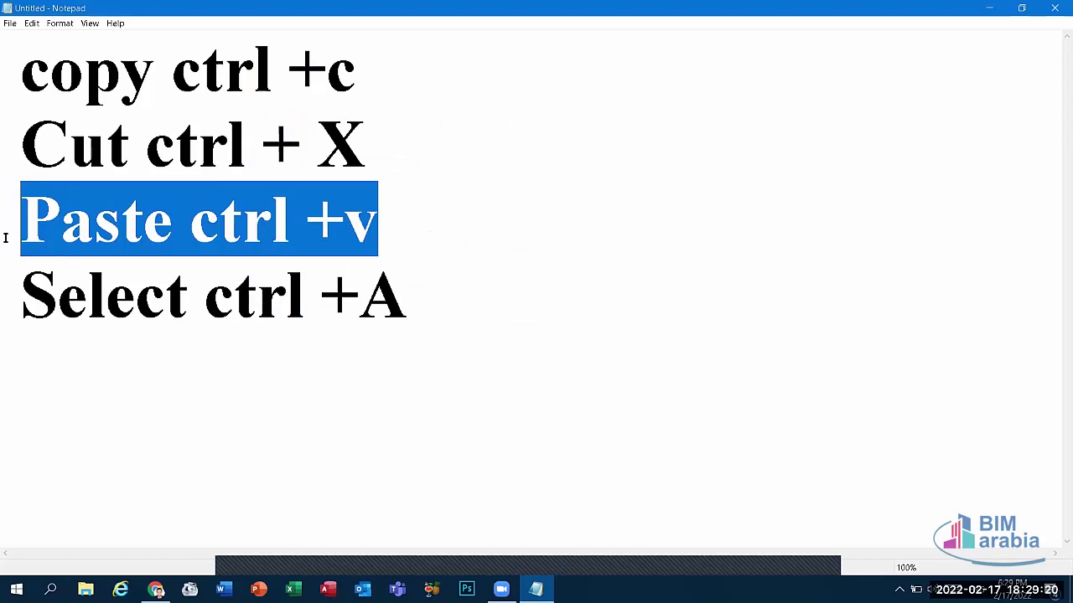
pyautogui.click(10, 23)
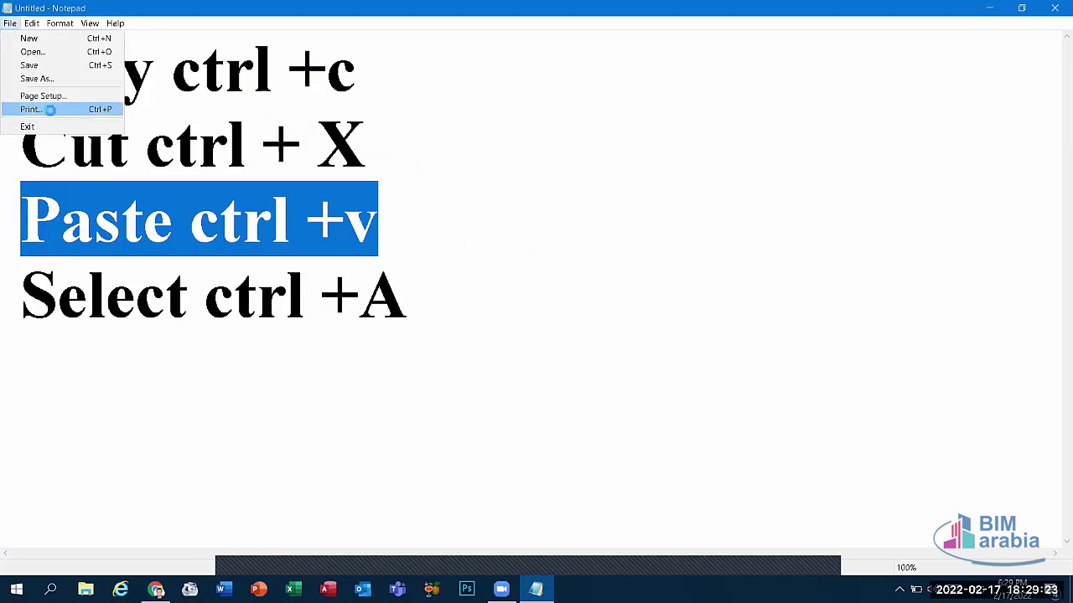
pyautogui.click(54, 110)
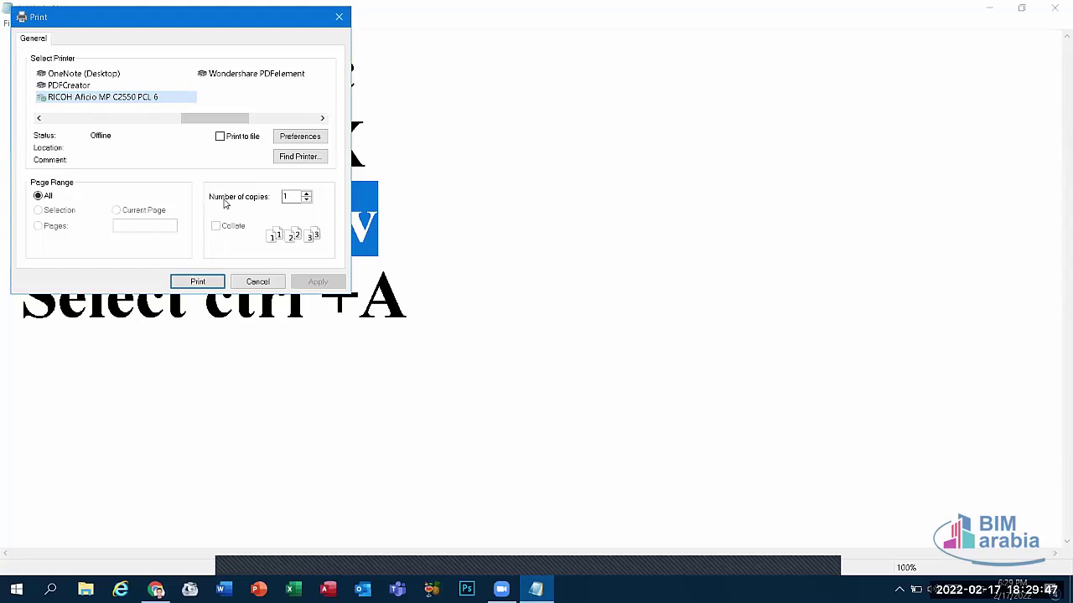
# Step: Close the Print dialog without printing, then open Notepad's Page Setup and move it aside
pyautogui.click(306, 193)
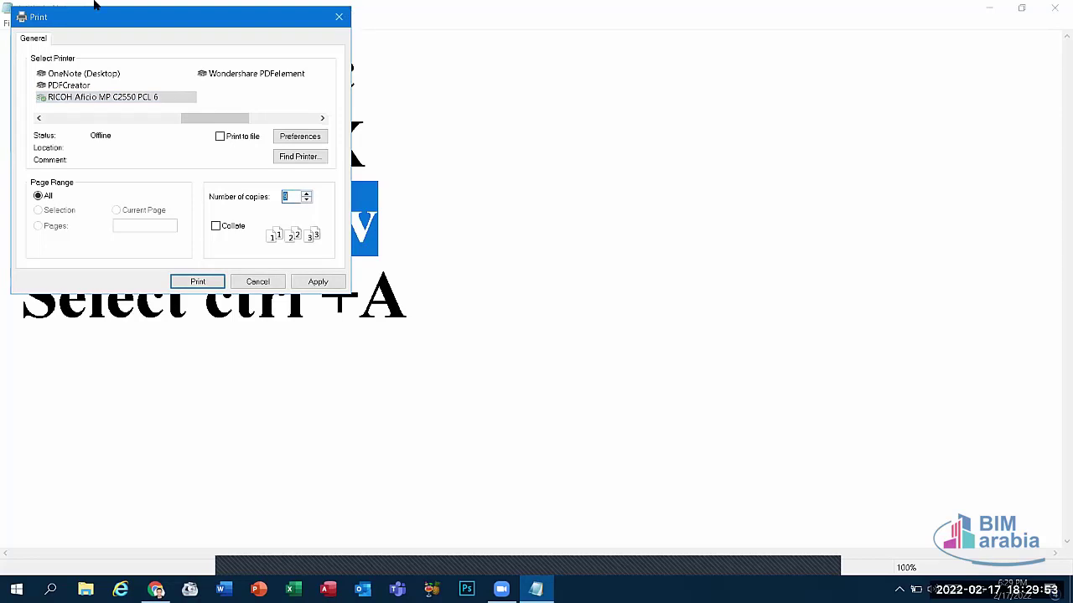
pyautogui.press('Escape')
pyautogui.hotkey('alt', 'f')
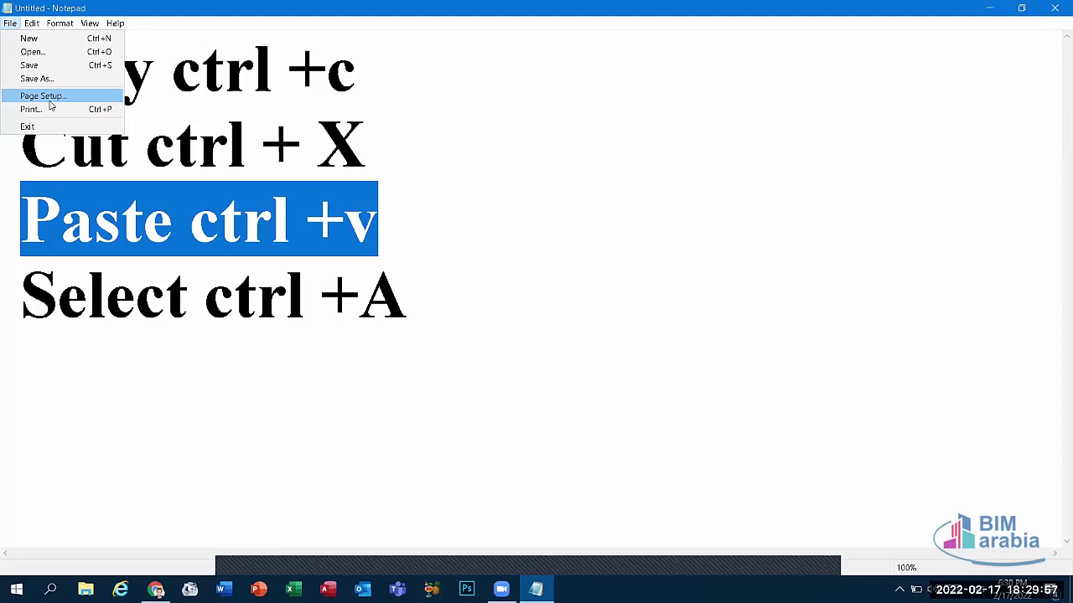
pyautogui.click(51, 99)
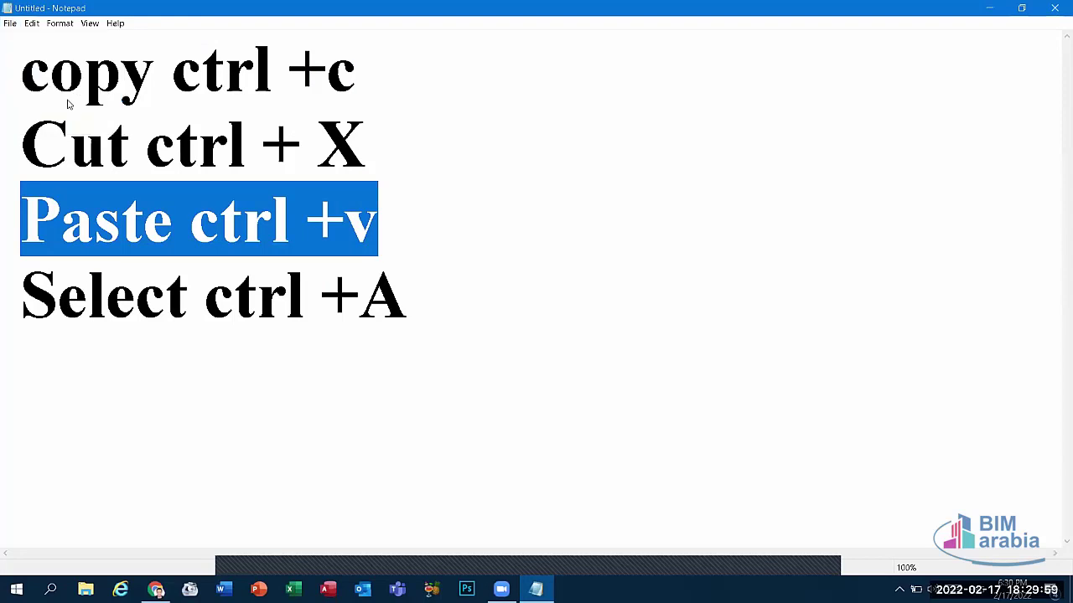
pyautogui.moveTo(229, 41); pyautogui.dragTo(396, 82)
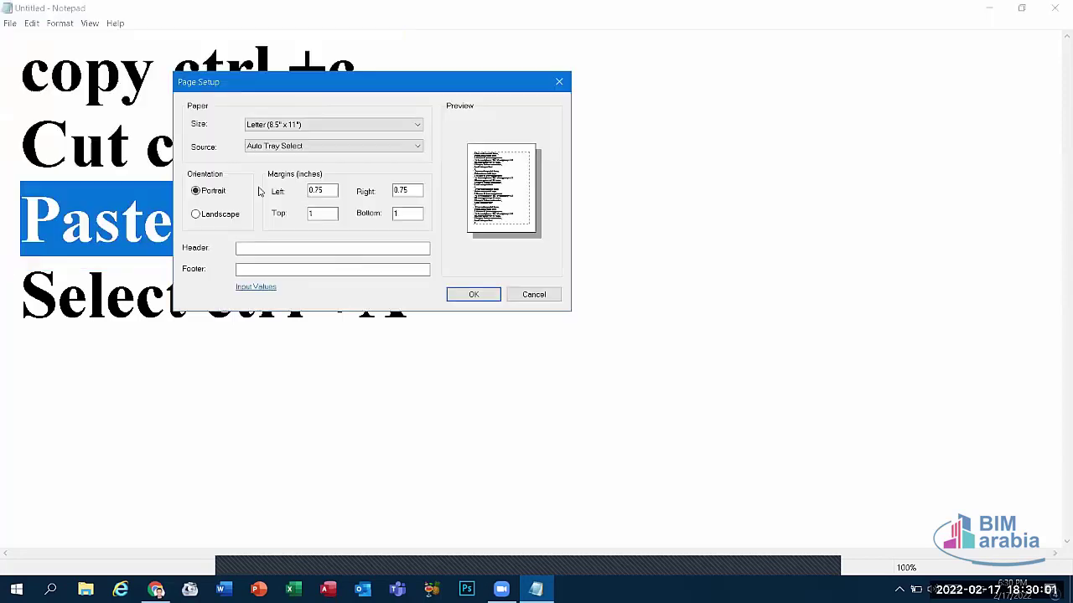
# Step: Choose 11" x 17" paper, check the paper source options, and keep portrait orientation
pyautogui.click(278, 125)
pyautogui.click(282, 137)
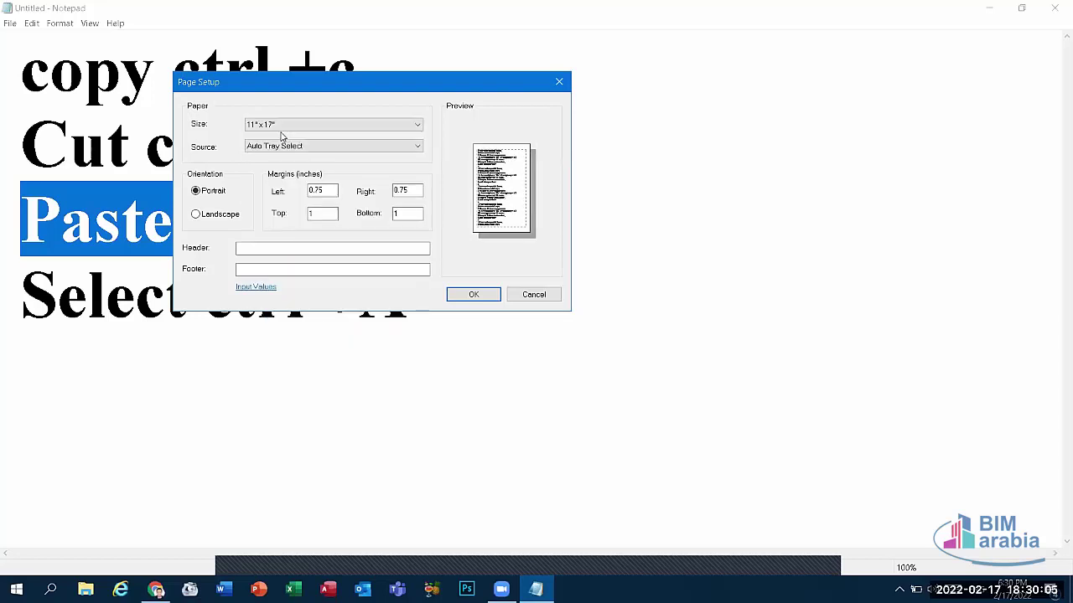
pyautogui.click(286, 127)
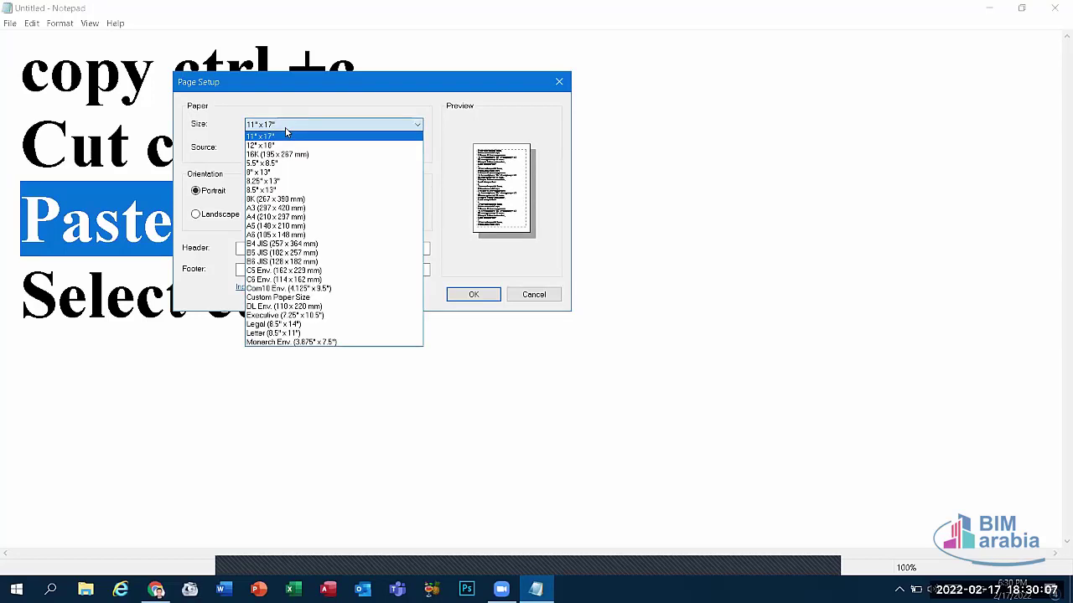
pyautogui.click(285, 130)
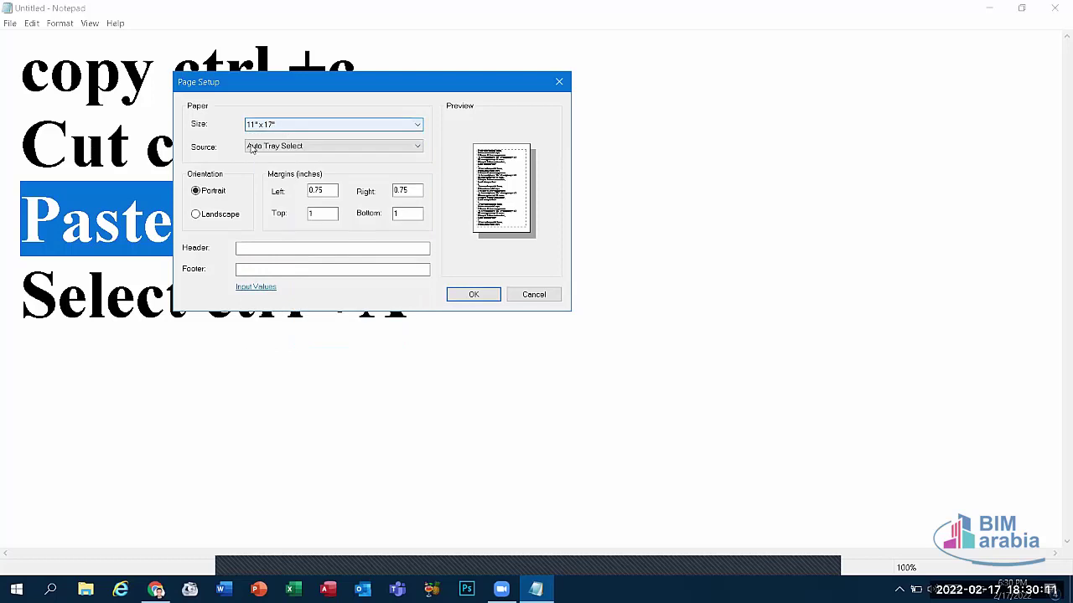
pyautogui.click(296, 148)
pyautogui.click(296, 148)
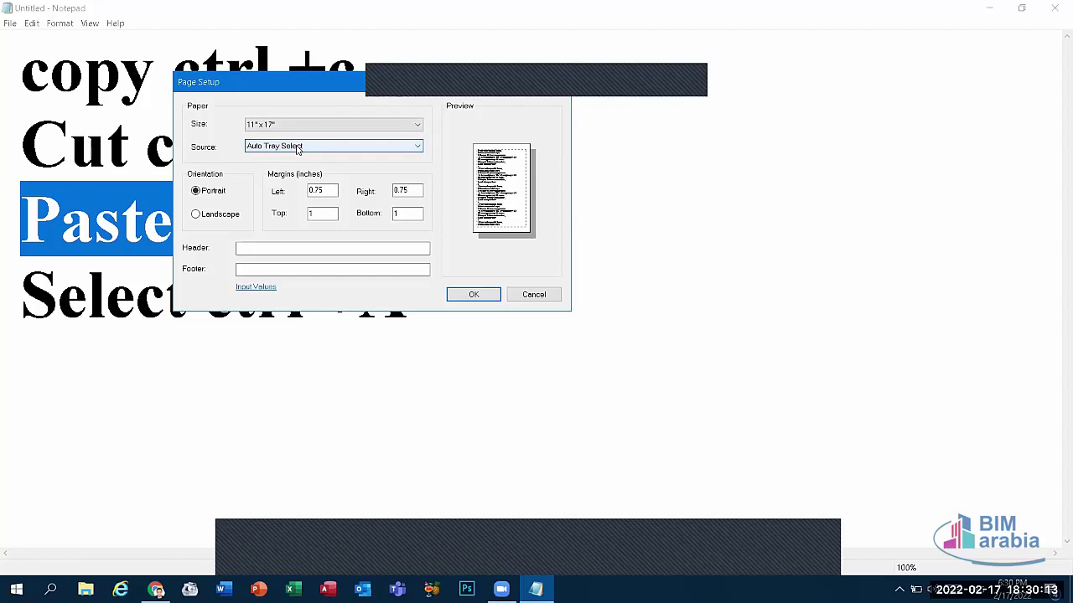
pyautogui.click(297, 148)
pyautogui.click(296, 149)
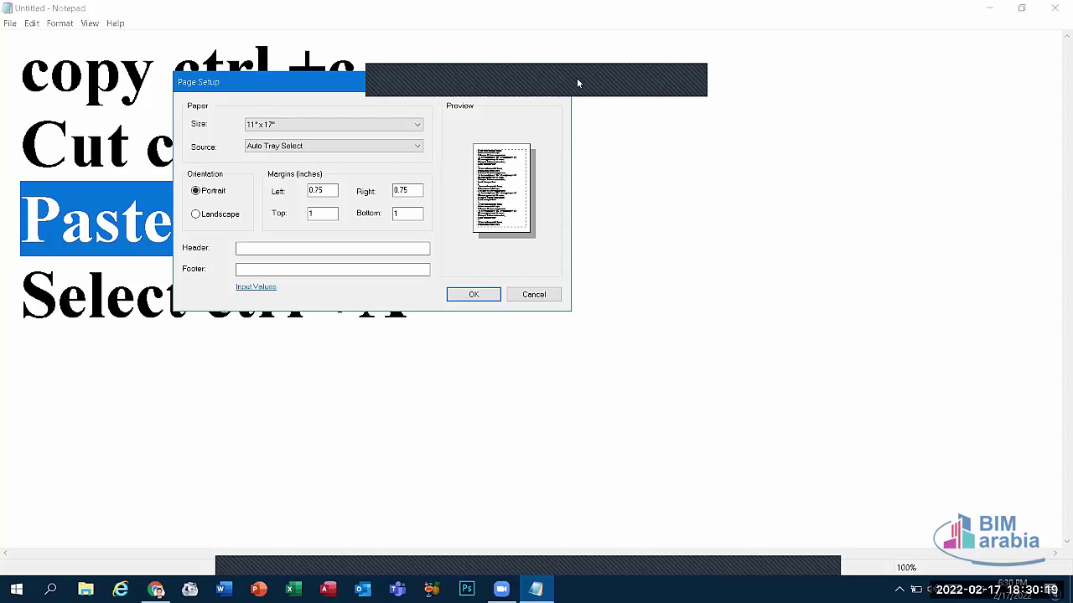
pyautogui.click(206, 220)
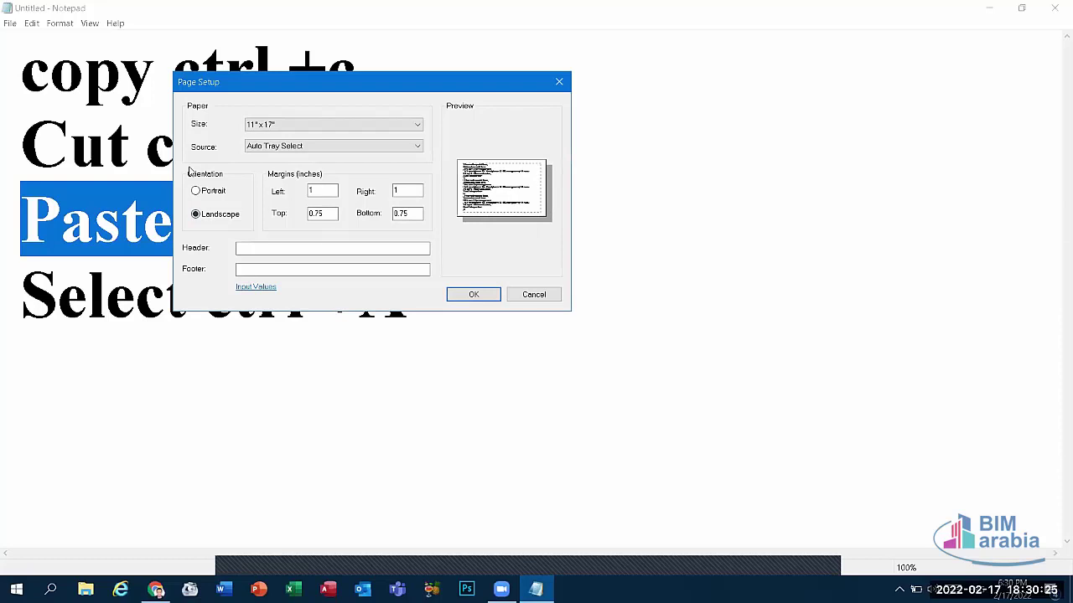
pyautogui.click(201, 193)
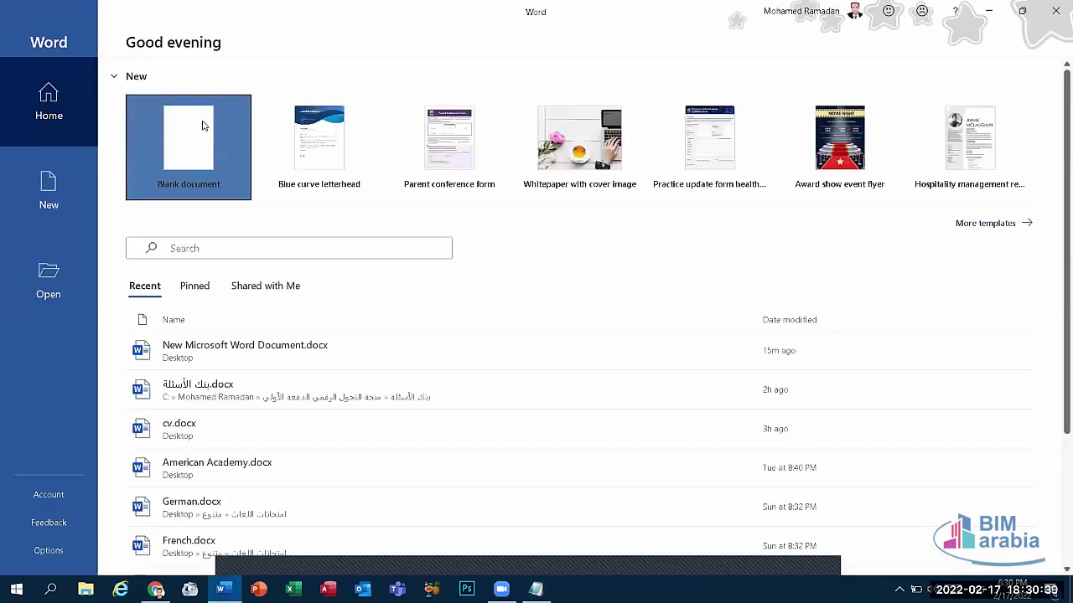
# Step: Create a blank Word document filled with sample paragraphs using =rand(), and select all
pyautogui.click(218, 138)
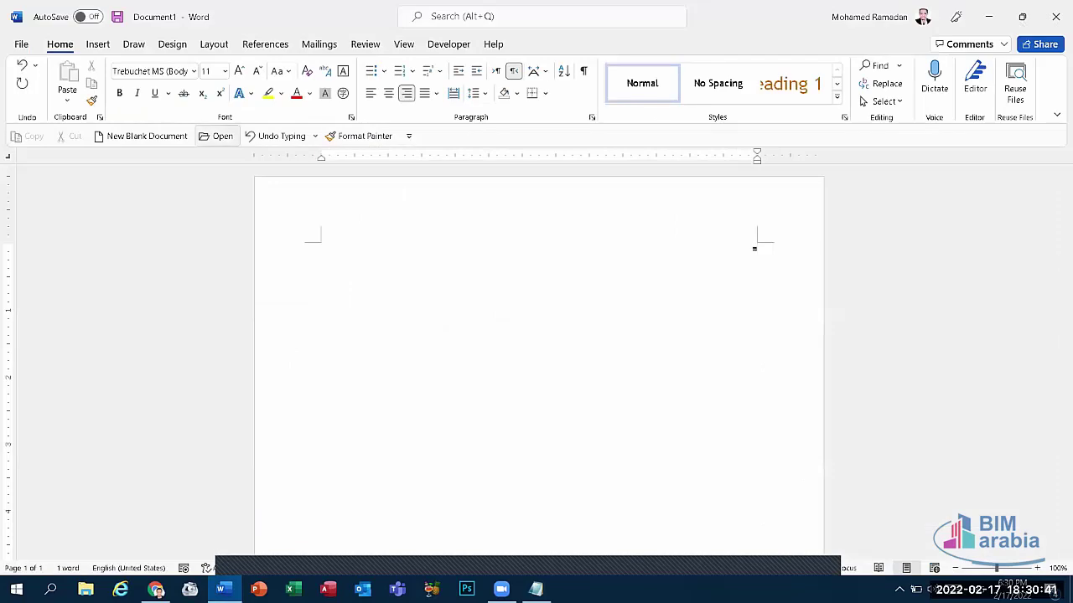
pyautogui.write('=rand')
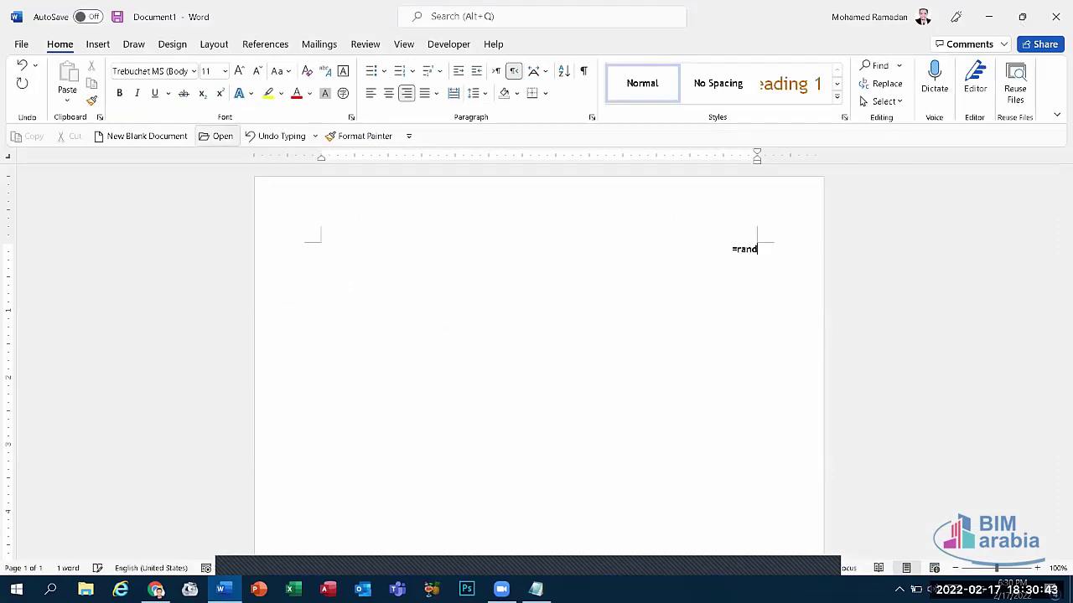
pyautogui.write('()')
pyautogui.press('Return')
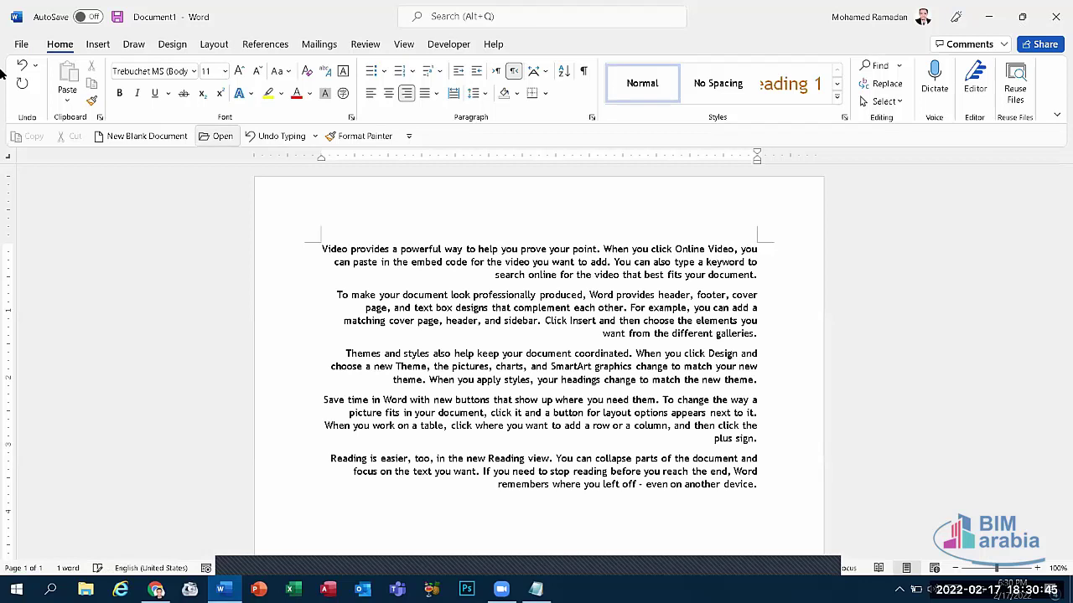
pyautogui.hotkey('shift', 'Home')
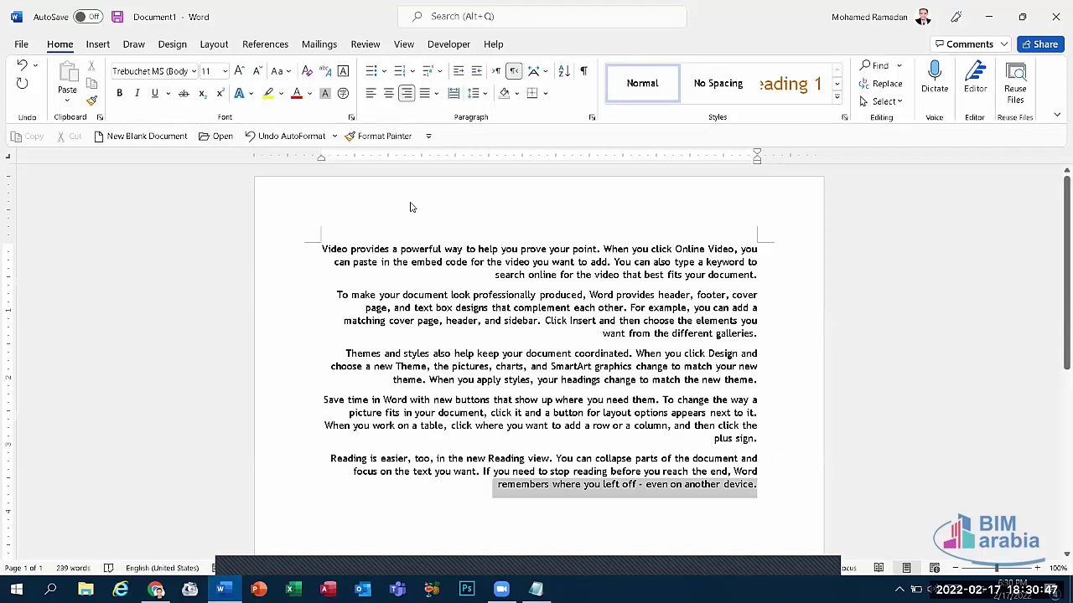
pyautogui.hotkey('ctrl', 'a')
# Step: Make the sample text run left-to-right and justify all paragraphs
pyautogui.click(495, 70)
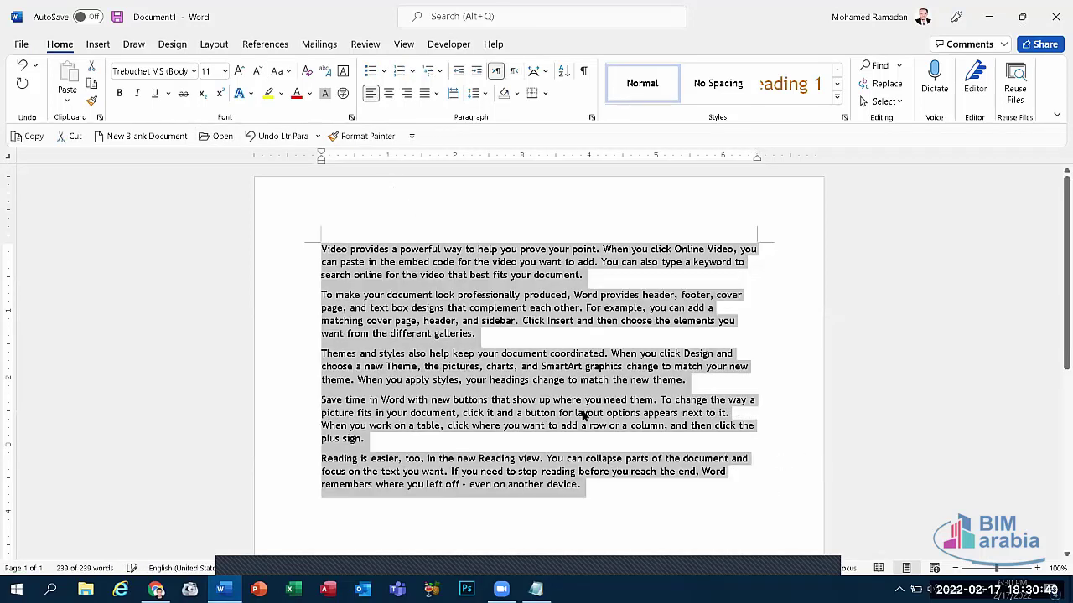
pyautogui.click(584, 417)
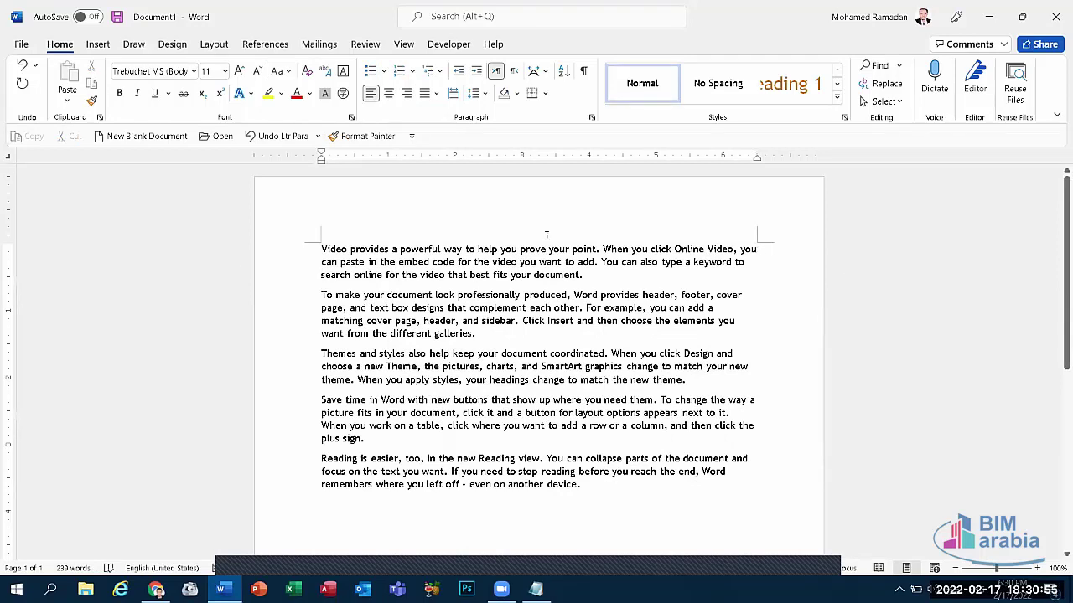
pyautogui.moveTo(615, 491); pyautogui.dragTo(139, 232)
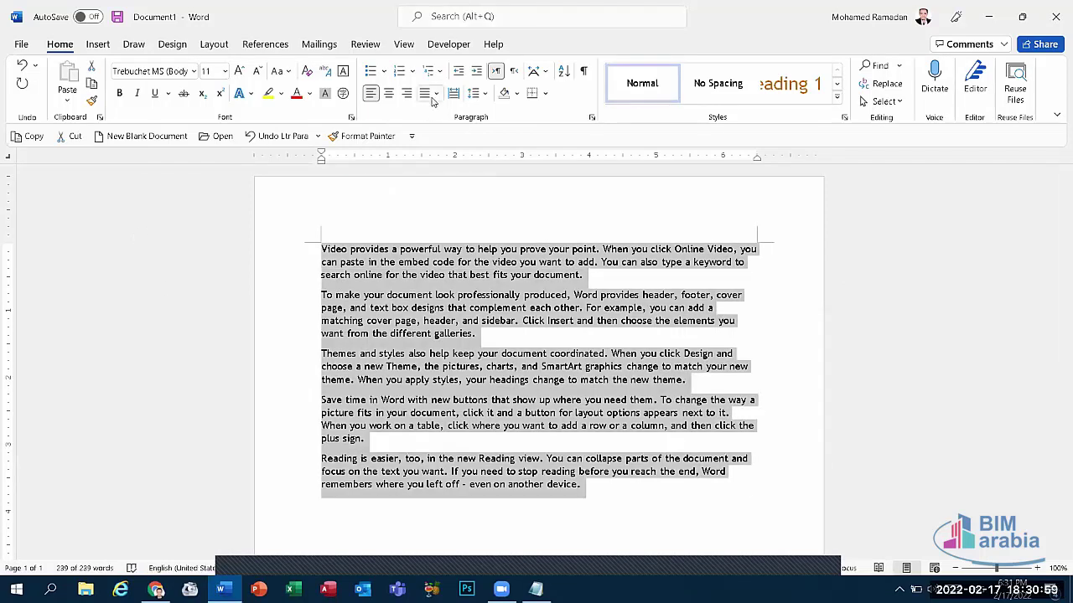
pyautogui.hotkey('ctrl', 'j')
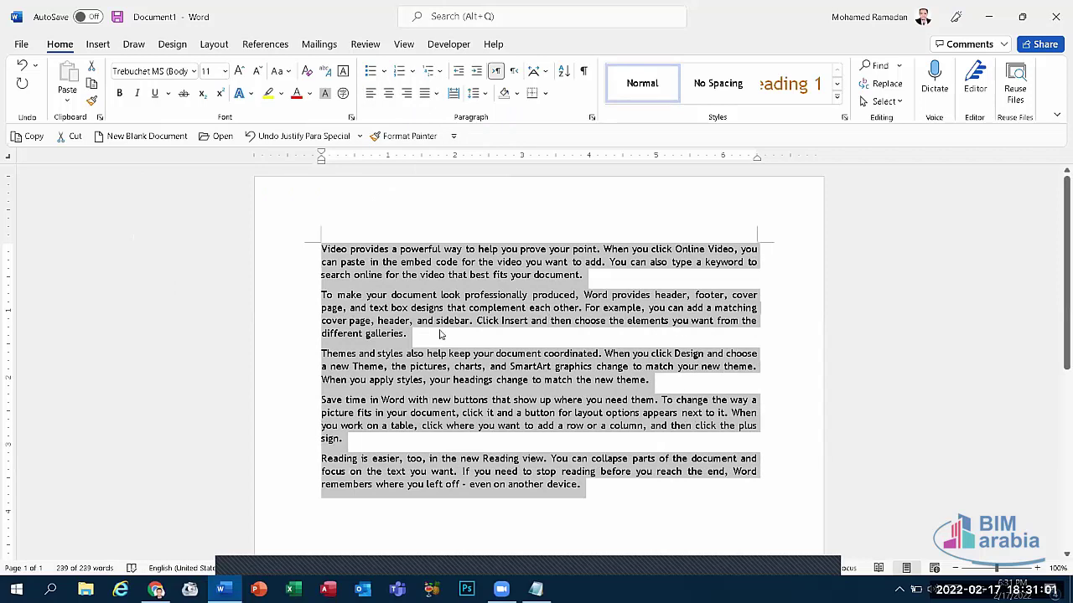
pyautogui.click(318, 236)
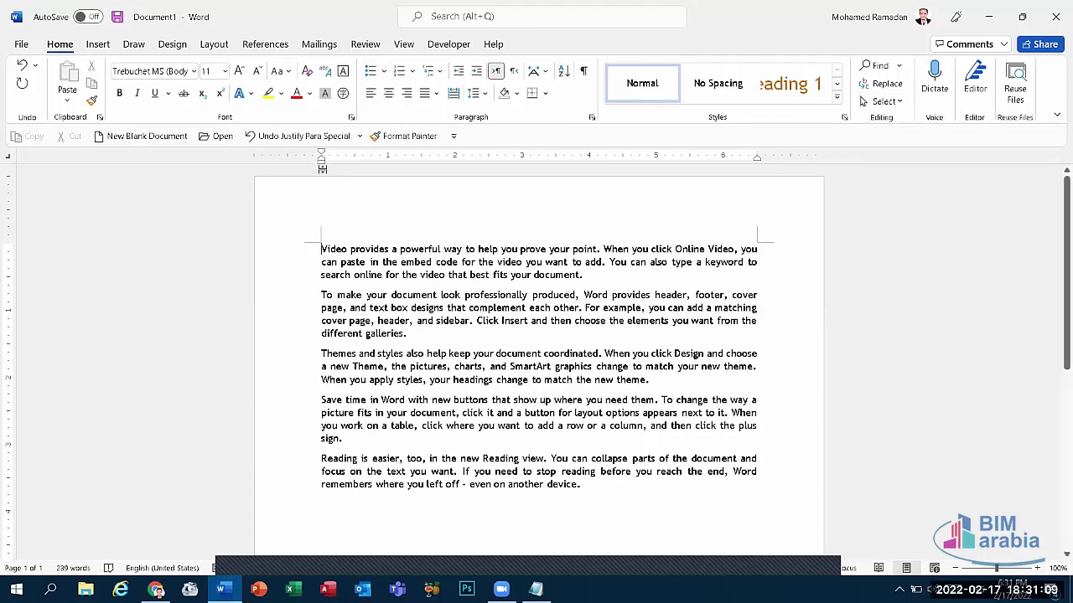
# Step: Undo a trial change to the first paragraph's indent and return to Notepad
pyautogui.moveTo(322, 168)
pyautogui.mouseDown()
pyautogui.moveTo(262, 171)
pyautogui.moveTo(587, 241)
pyautogui.moveTo(243, 307)
pyautogui.moveTo(361, 345)
pyautogui.mouseUp()
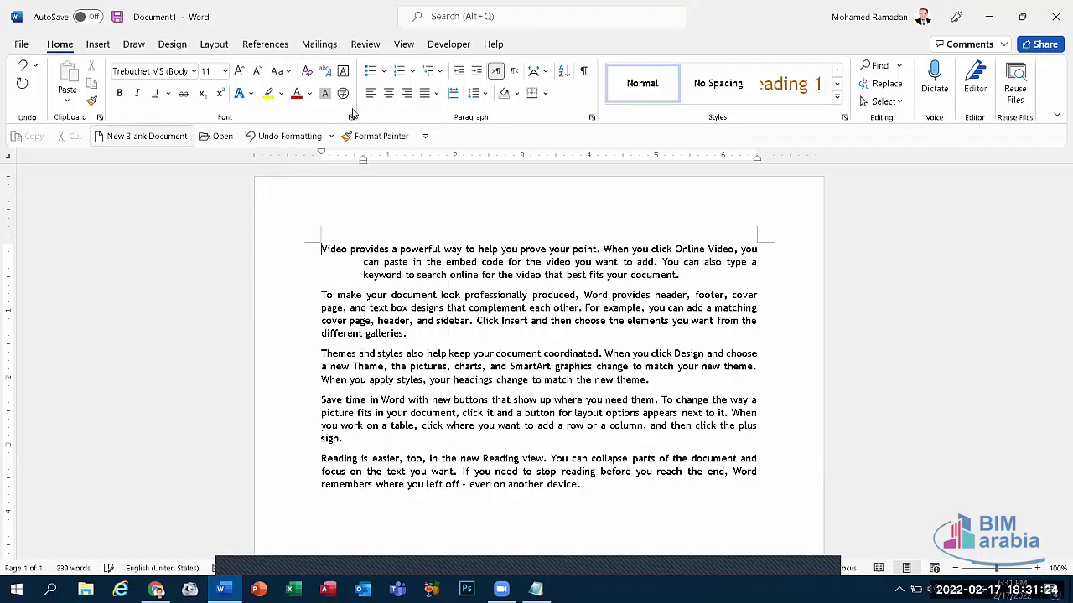
pyautogui.click(285, 140)
pyautogui.click(285, 139)
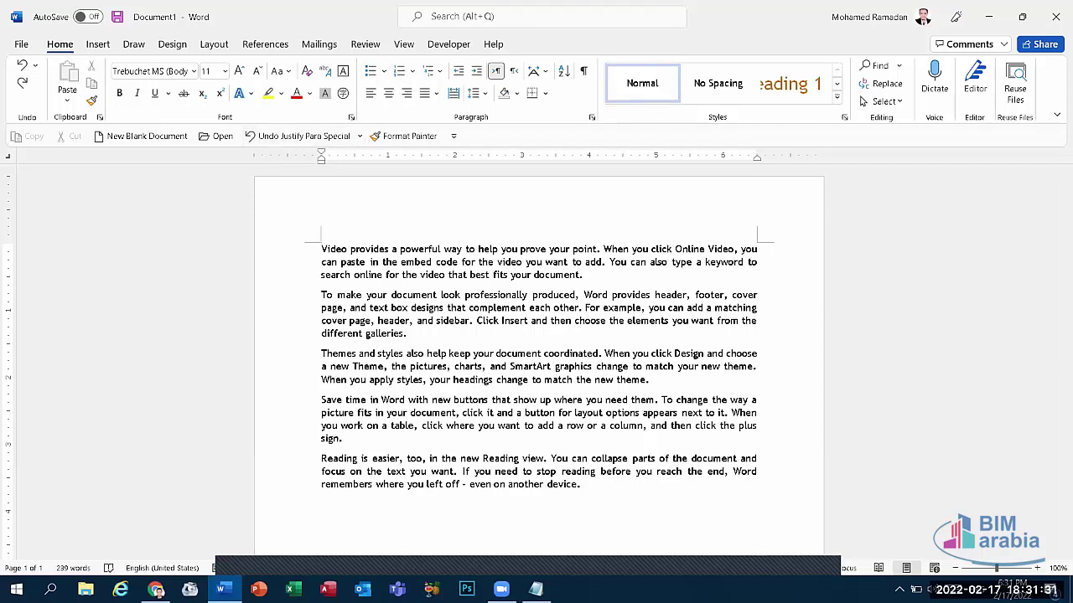
pyautogui.click(536, 589)
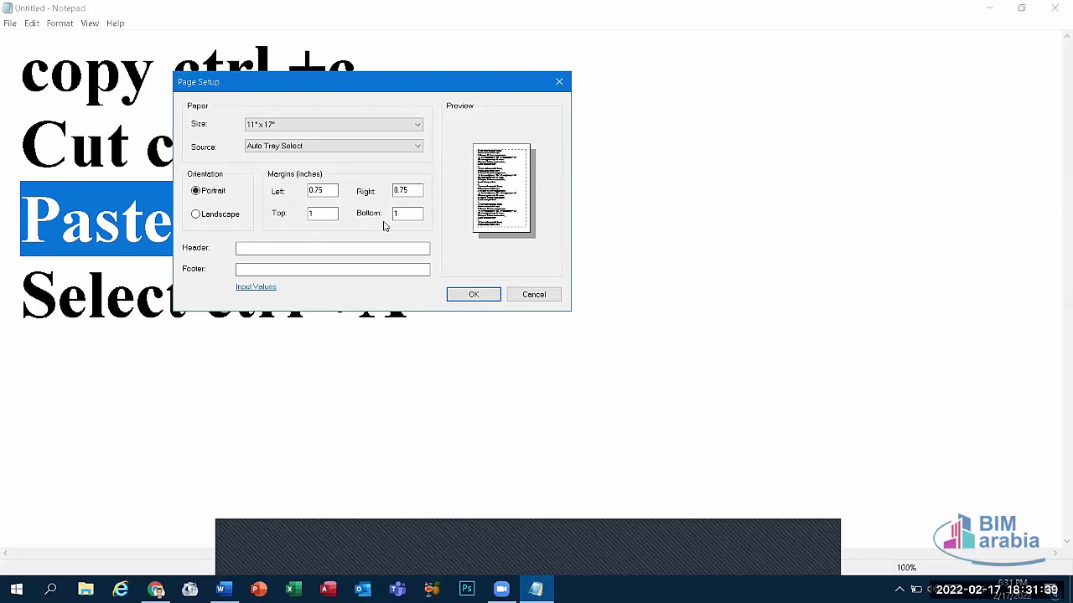
# Step: Place the cursor in Page Setup's Header field, ready for header text
pyautogui.click(238, 249)
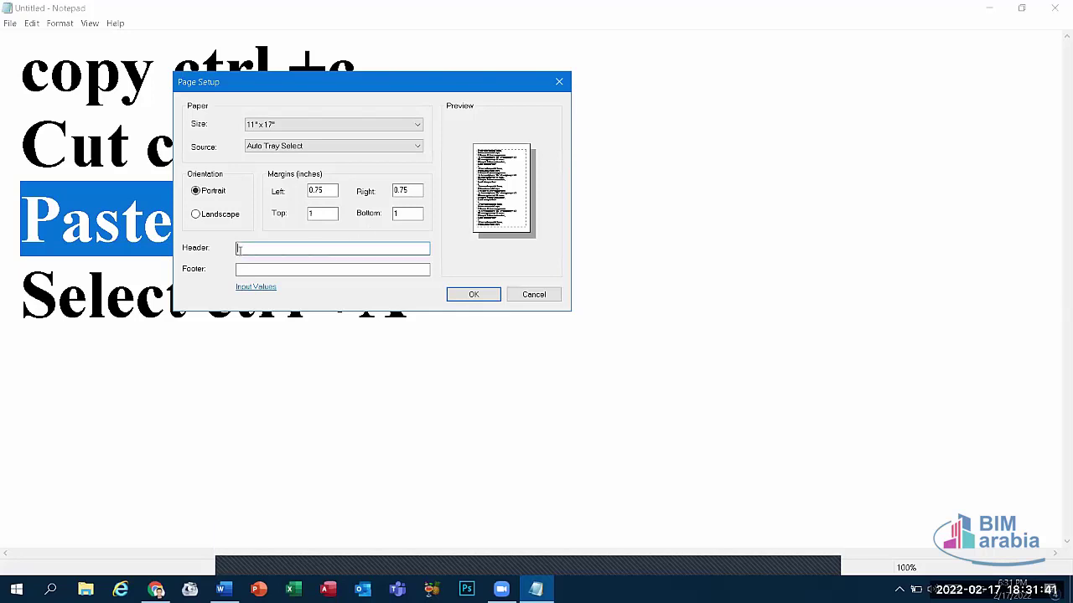
pyautogui.click(244, 265)
pyautogui.click(249, 248)
# Step: Insert a blank header containing the author's name into the Word document
pyautogui.click(221, 589)
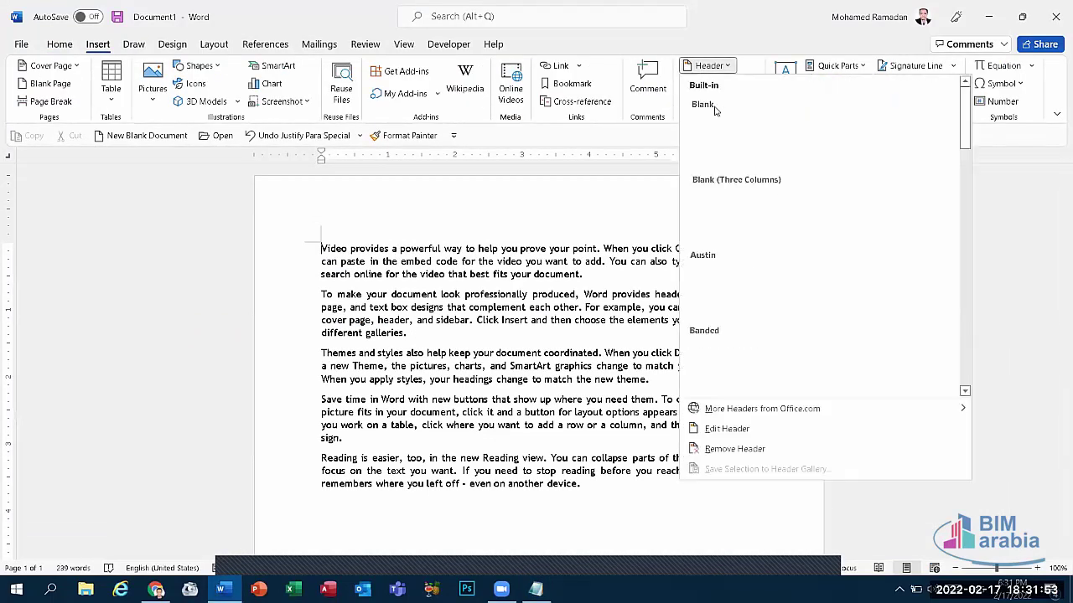
pyautogui.click(780, 218)
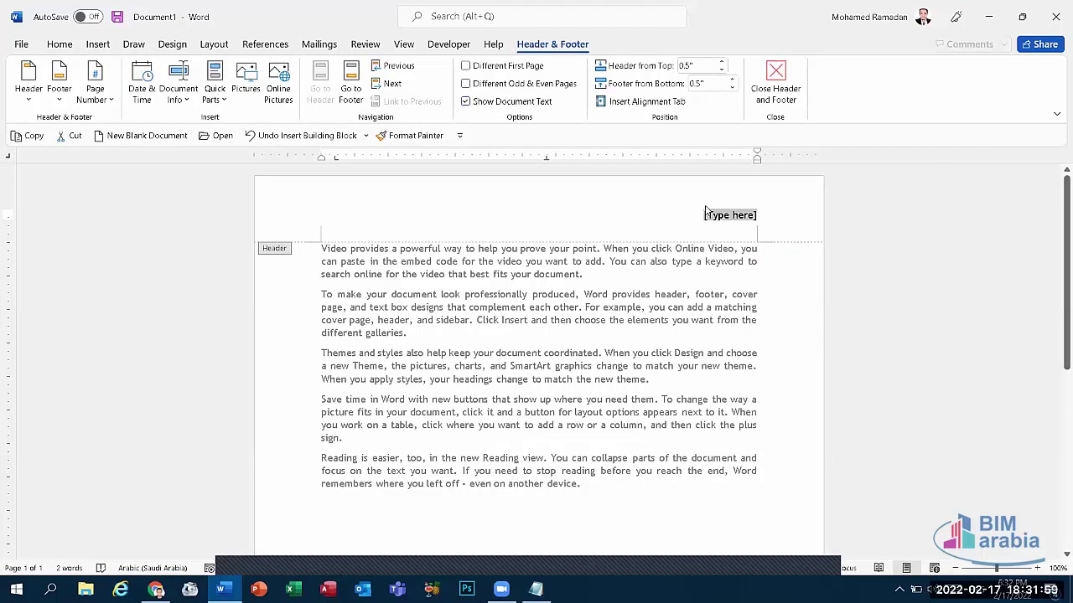
pyautogui.write('Mohamed')
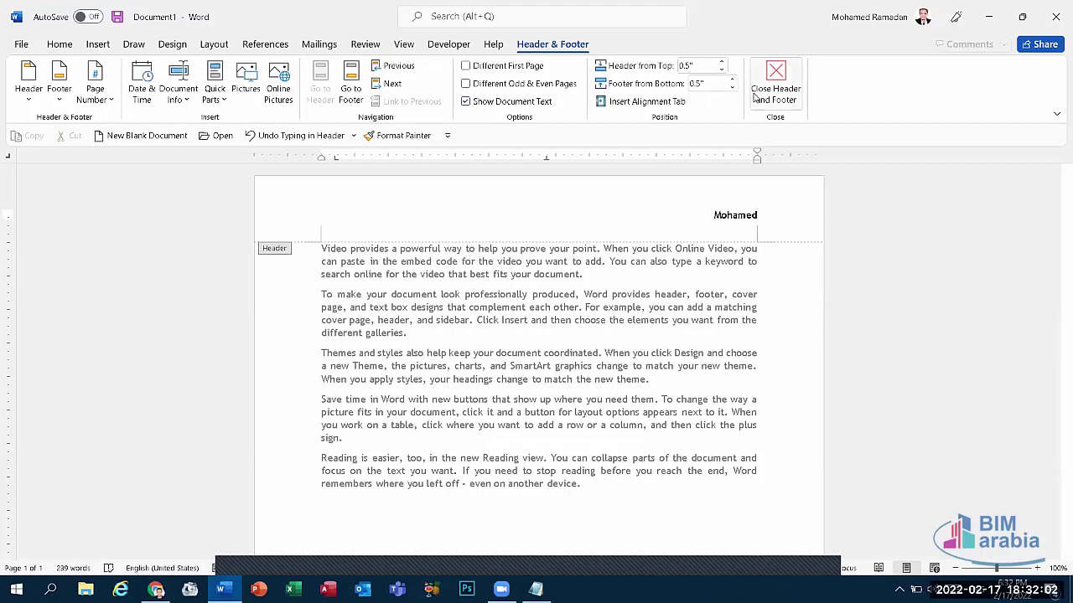
pyautogui.click(774, 83)
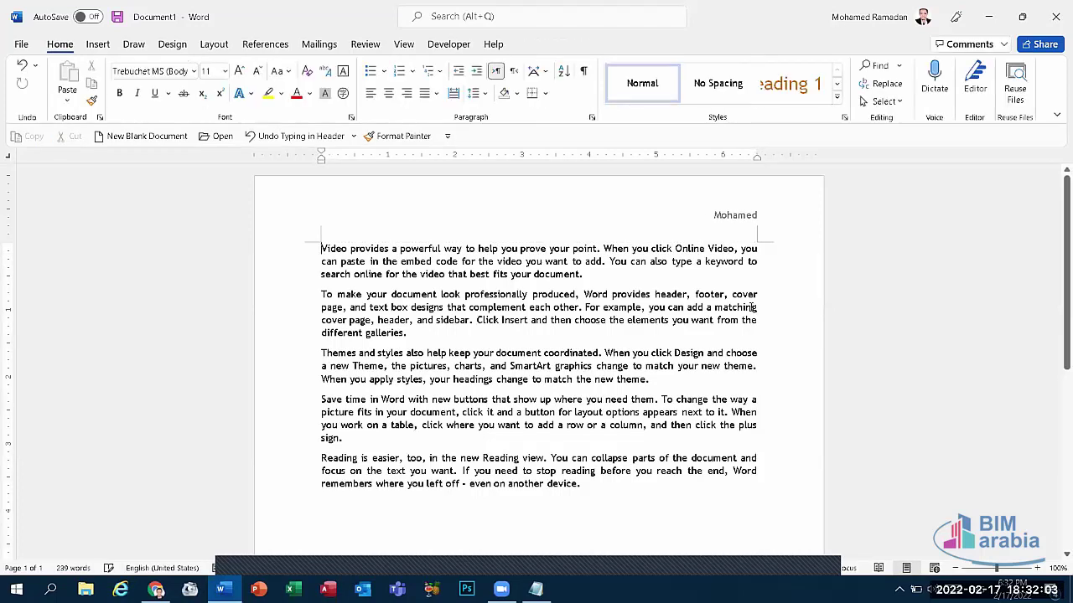
# Step: Add blank lines after the last paragraph until a second page begins
pyautogui.scroll(-1, 1056, 250)
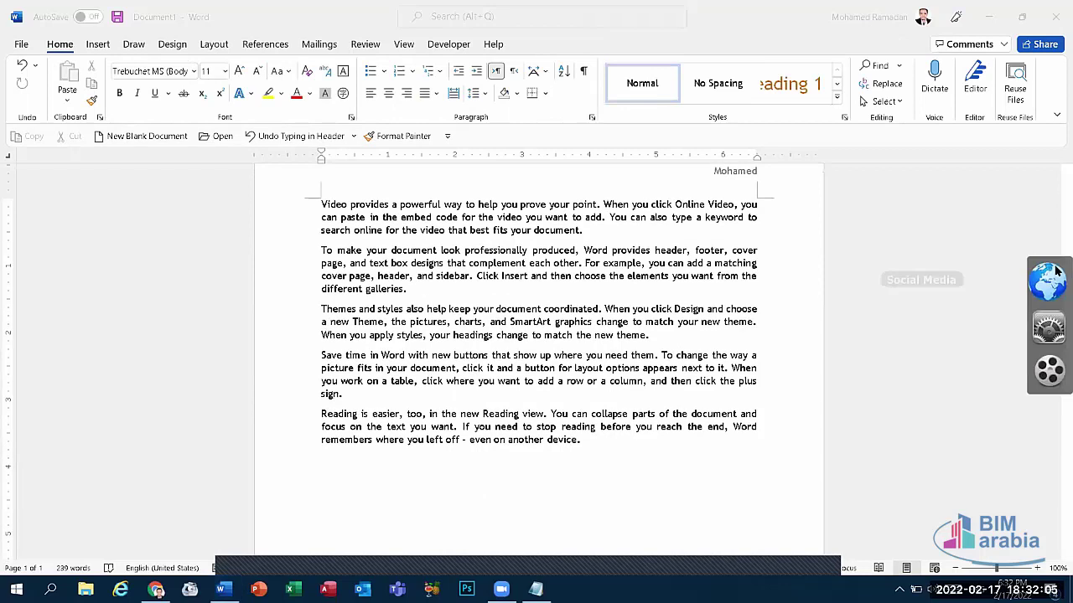
pyautogui.scroll(1, 1056, 211)
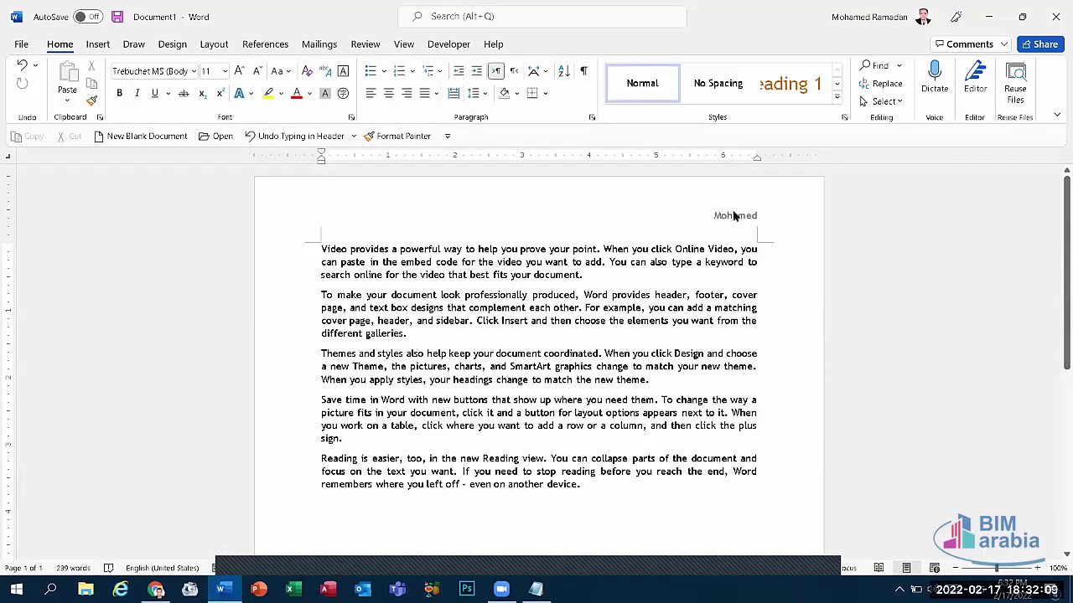
pyautogui.click(585, 486)
pyautogui.press('Return')
pyautogui.press('Return')
pyautogui.press('Return')
pyautogui.press('Return')
pyautogui.press('Return')
pyautogui.press('Return')
pyautogui.press('Return')
pyautogui.press('Return')
pyautogui.press('Return')
pyautogui.press('Return')
pyautogui.press('Return')
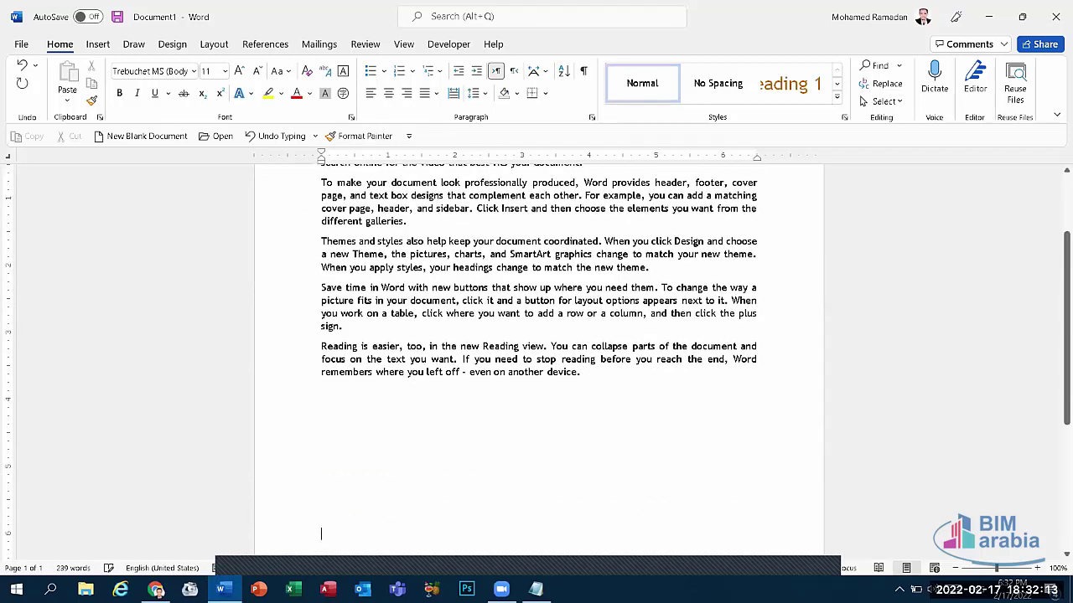
pyautogui.press('Return')
pyautogui.press('Return')
pyautogui.press('Return')
pyautogui.press('Return')
pyautogui.press('Return')
pyautogui.press('Return')
pyautogui.press('Return')
pyautogui.press('Return')
pyautogui.press('Return')
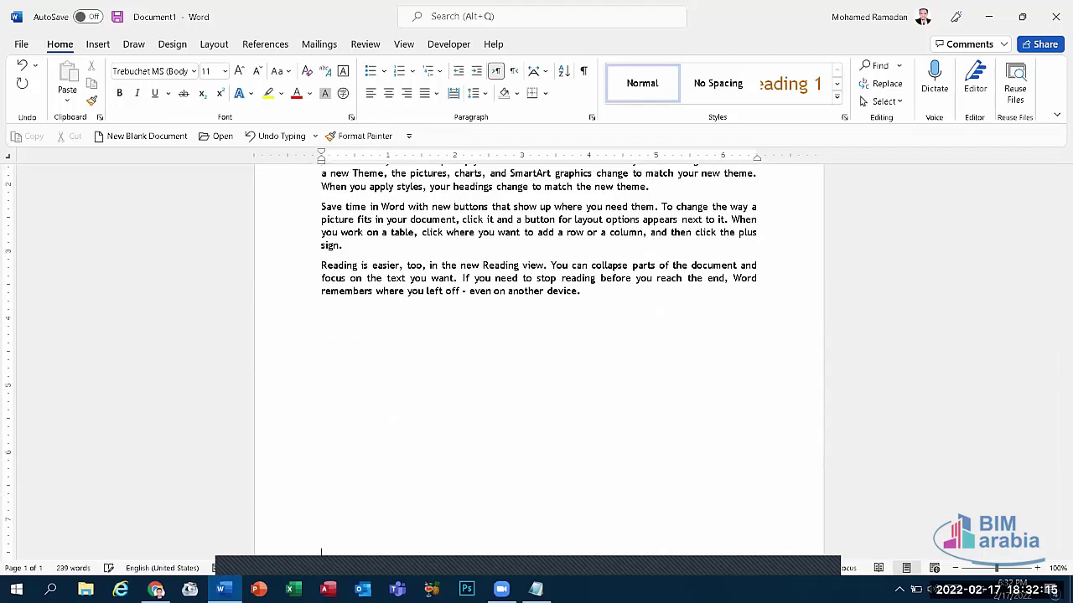
pyautogui.press('Return')
pyautogui.press('Return')
pyautogui.press('Return')
pyautogui.press('Return')
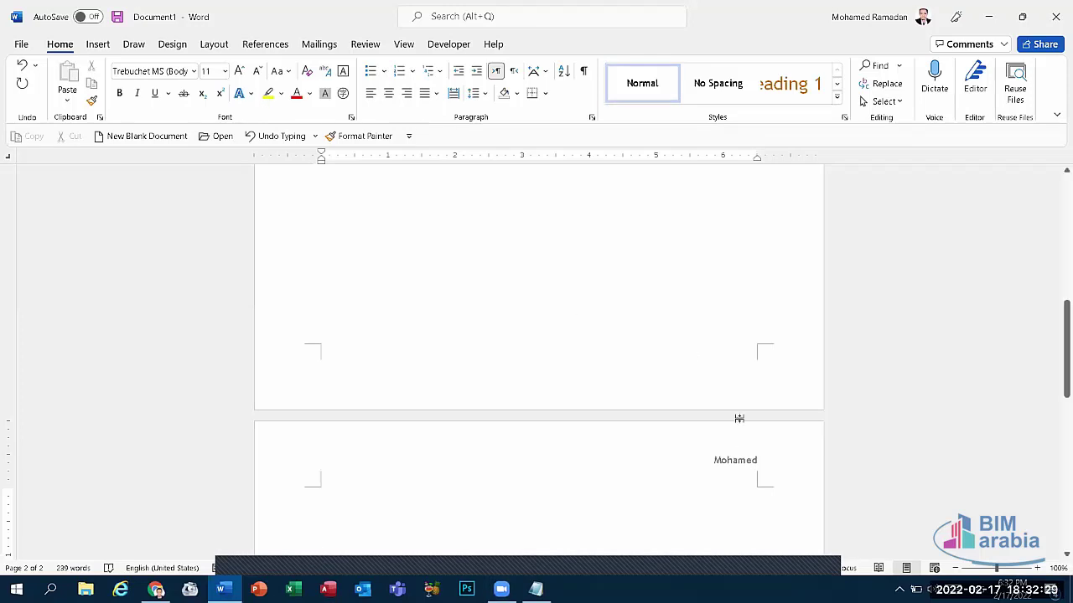
# Step: Insert a blank footer containing the author's name and close header and footer editing
pyautogui.doubleClick(732, 461)
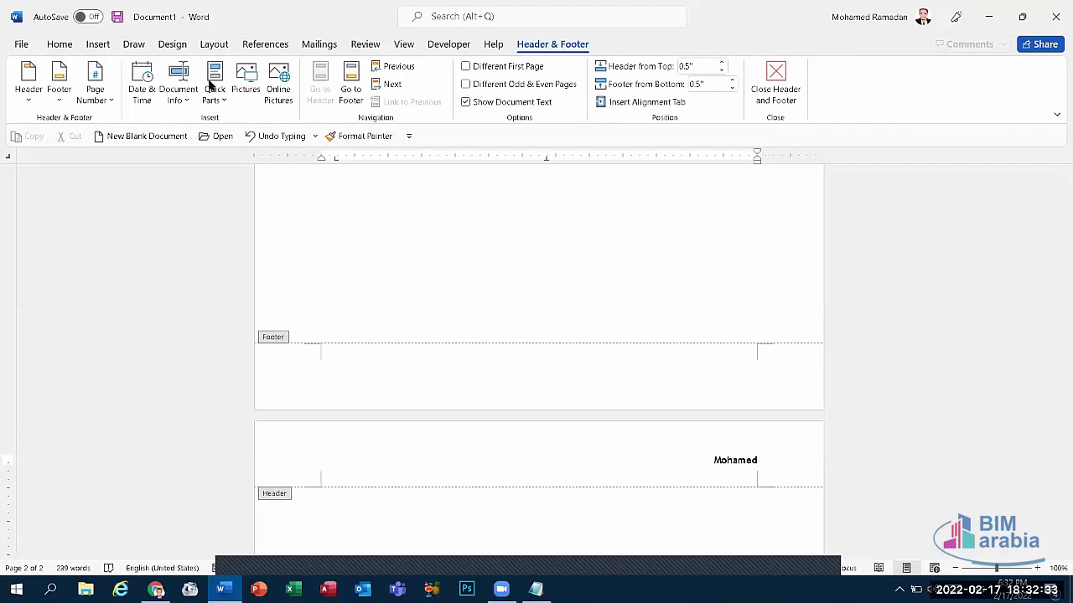
pyautogui.click(58, 75)
pyautogui.click(203, 187)
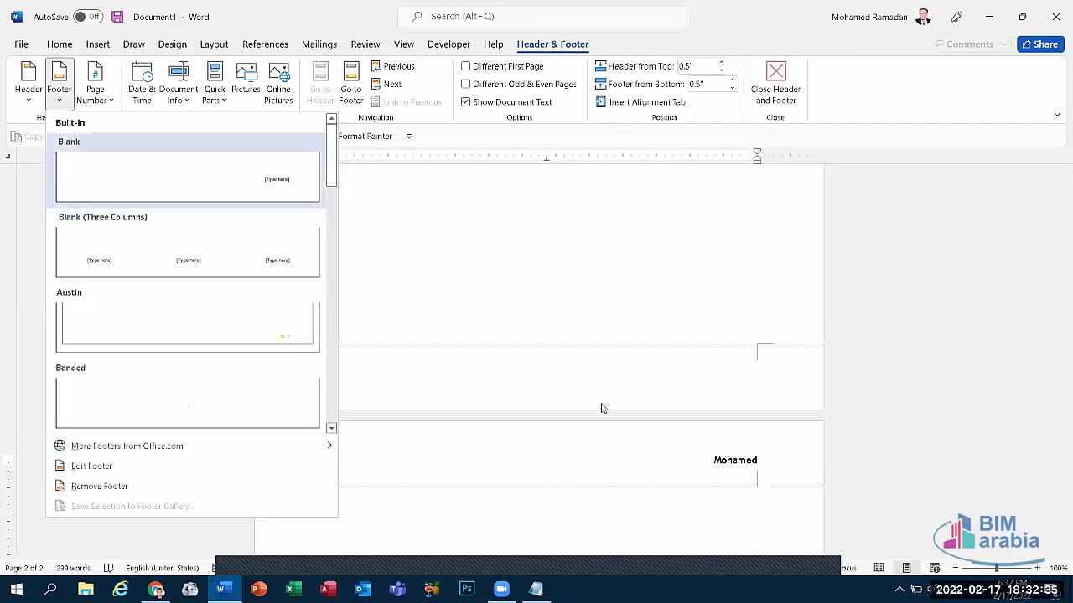
pyautogui.write('ohamed')
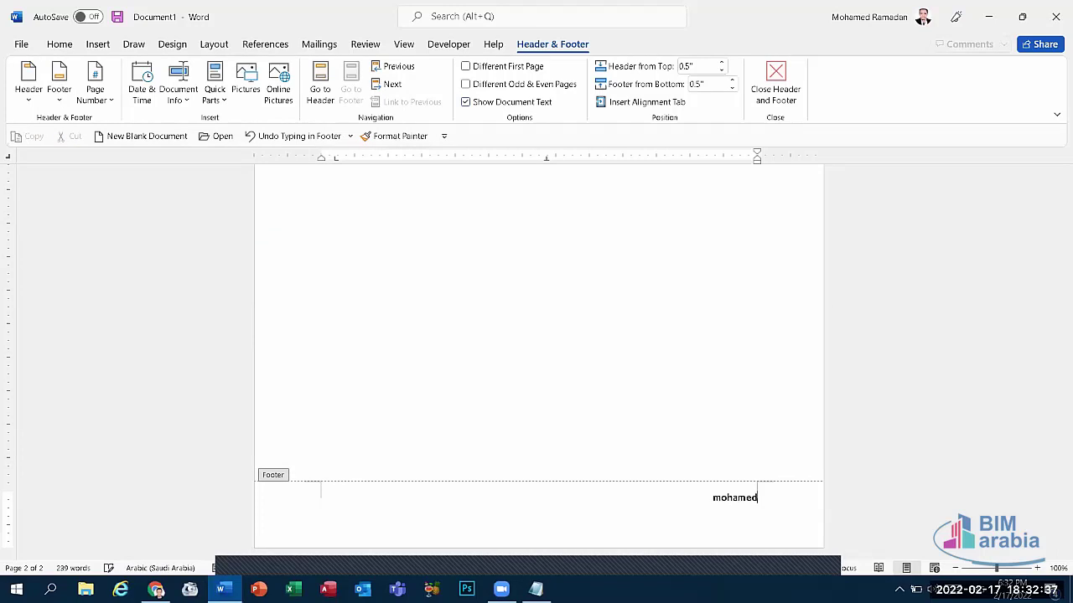
pyautogui.press('Return')
pyautogui.click(775, 92)
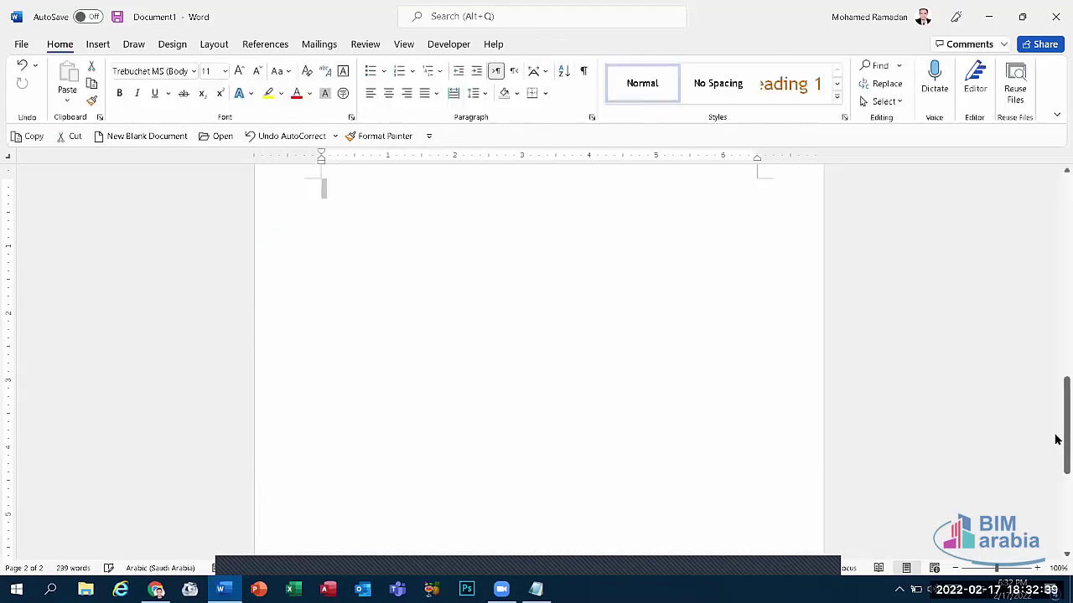
# Step: Close the Word document without saving changes
pyautogui.moveTo(1061, 438); pyautogui.dragTo(1060, 545)
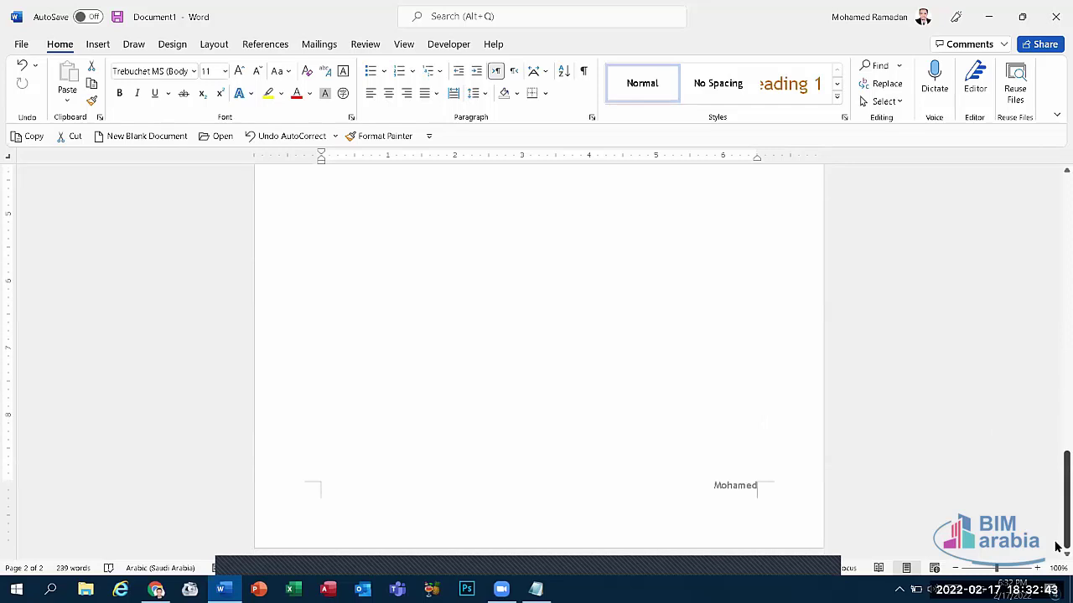
pyautogui.click(1056, 10)
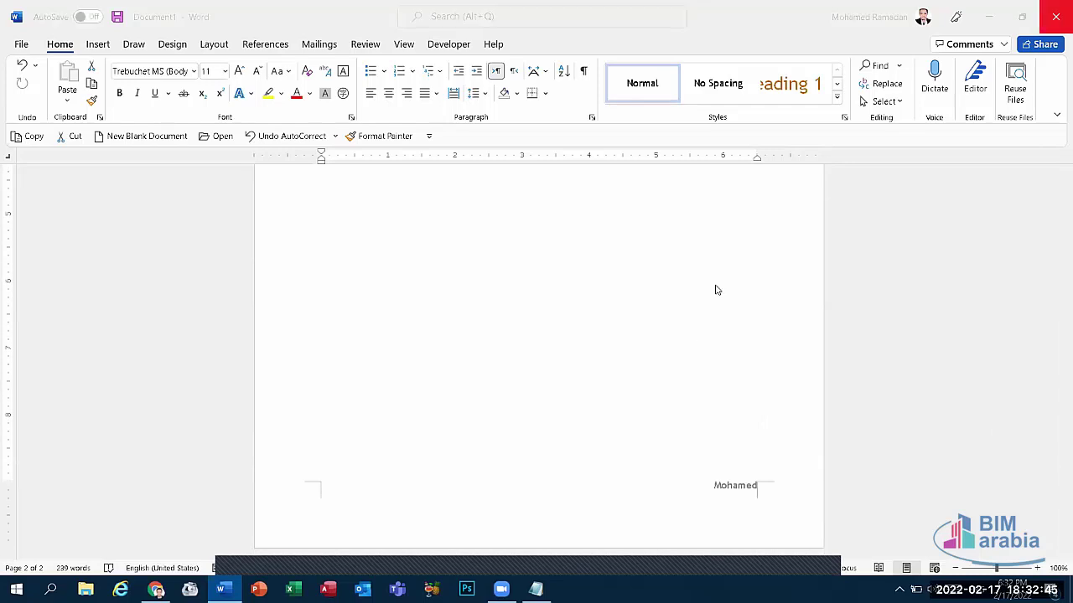
pyautogui.click(596, 372)
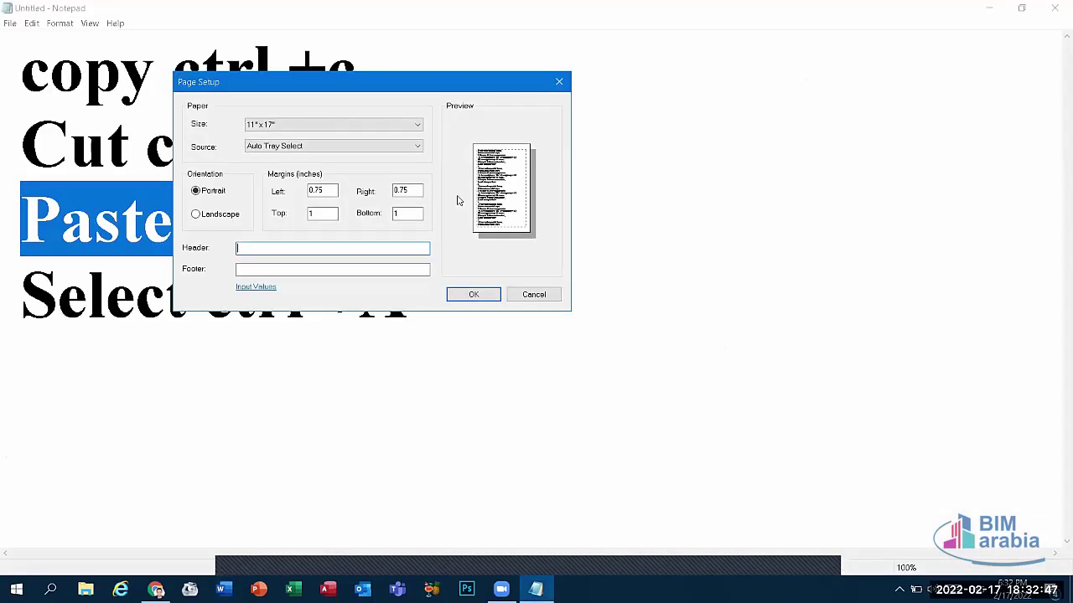
# Step: Cancel Page Setup, then cut the 'Paste ctrl +v' line and paste it back
pyautogui.click(533, 297)
pyautogui.click(31, 22)
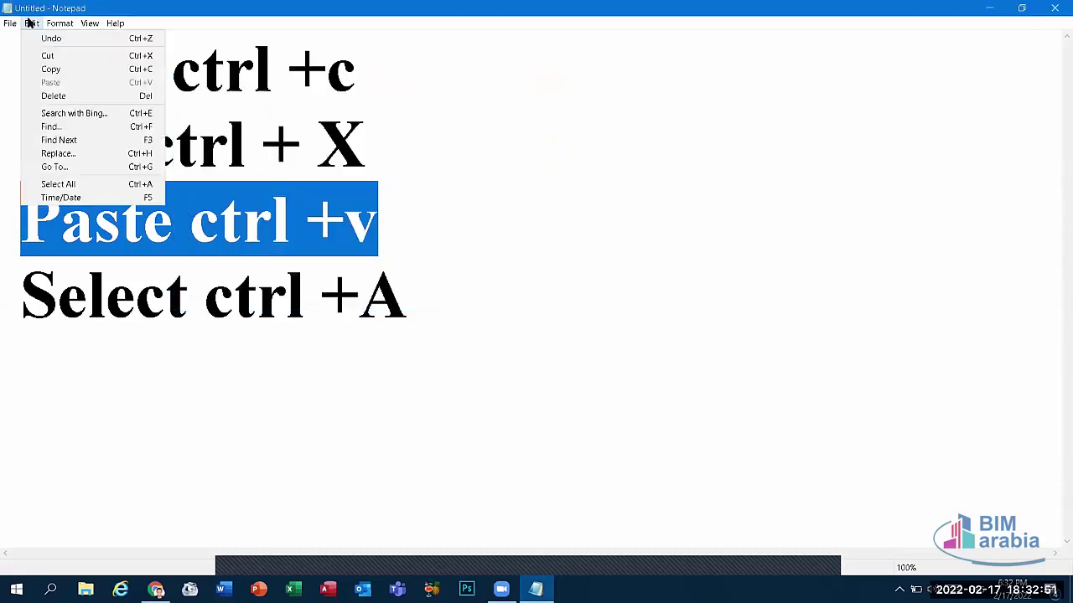
pyautogui.moveTo(59, 23)
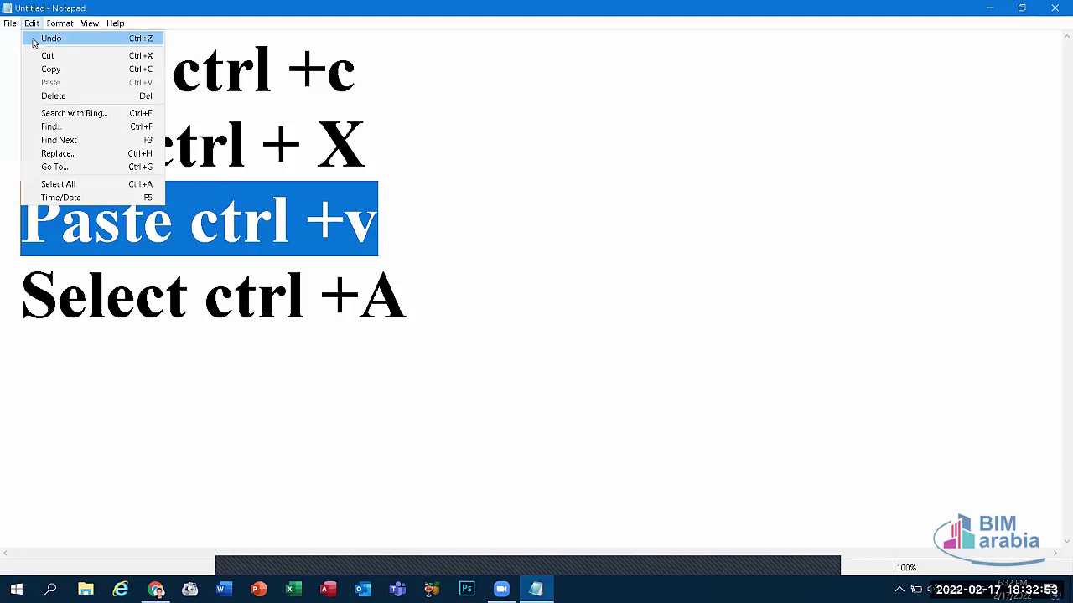
pyautogui.click(37, 52)
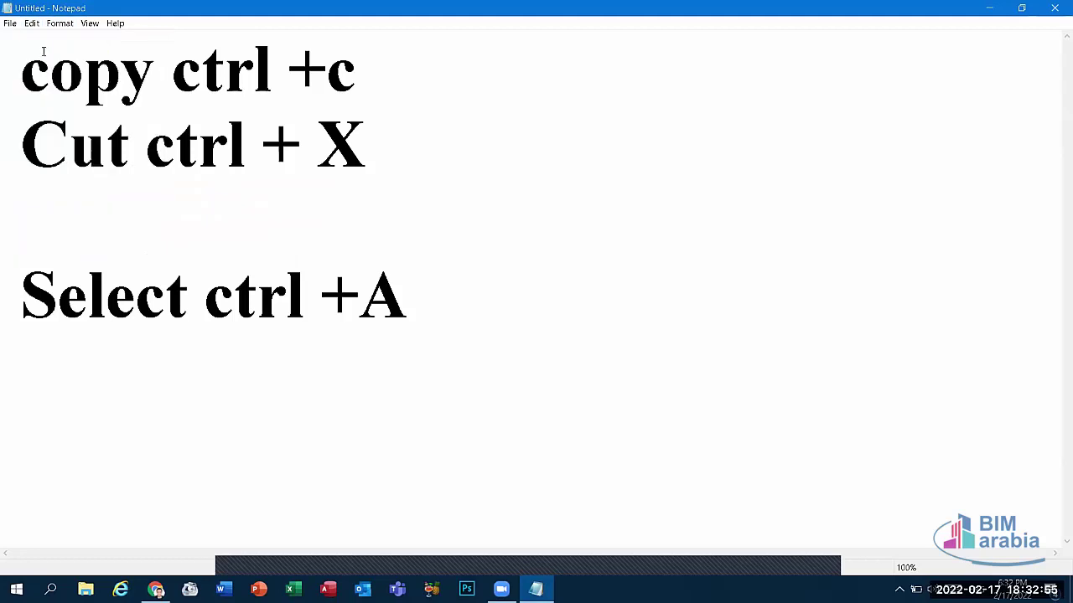
pyautogui.click(28, 24)
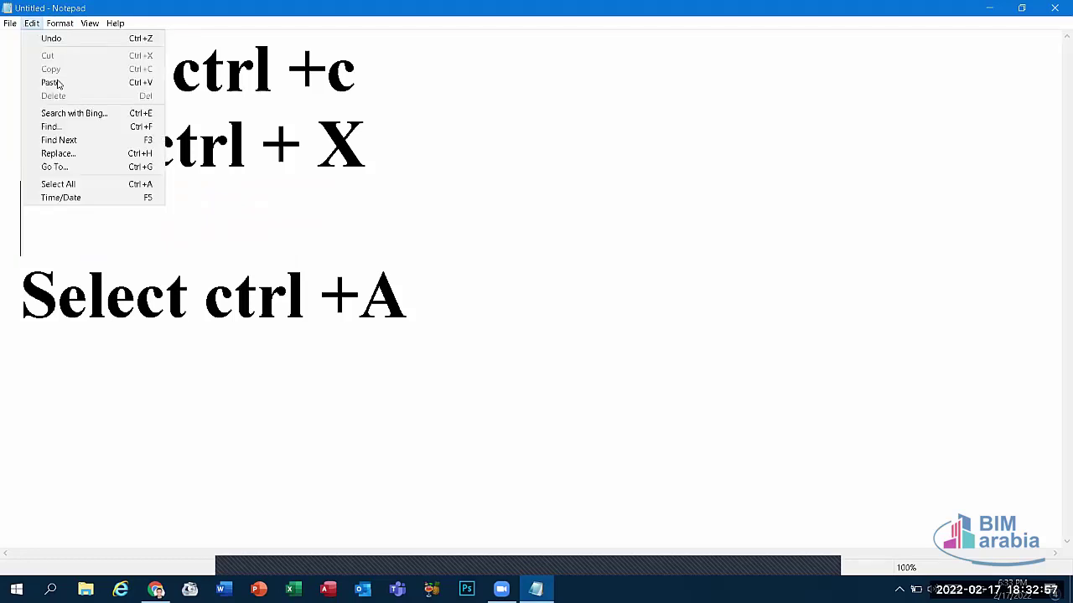
pyautogui.click(37, 81)
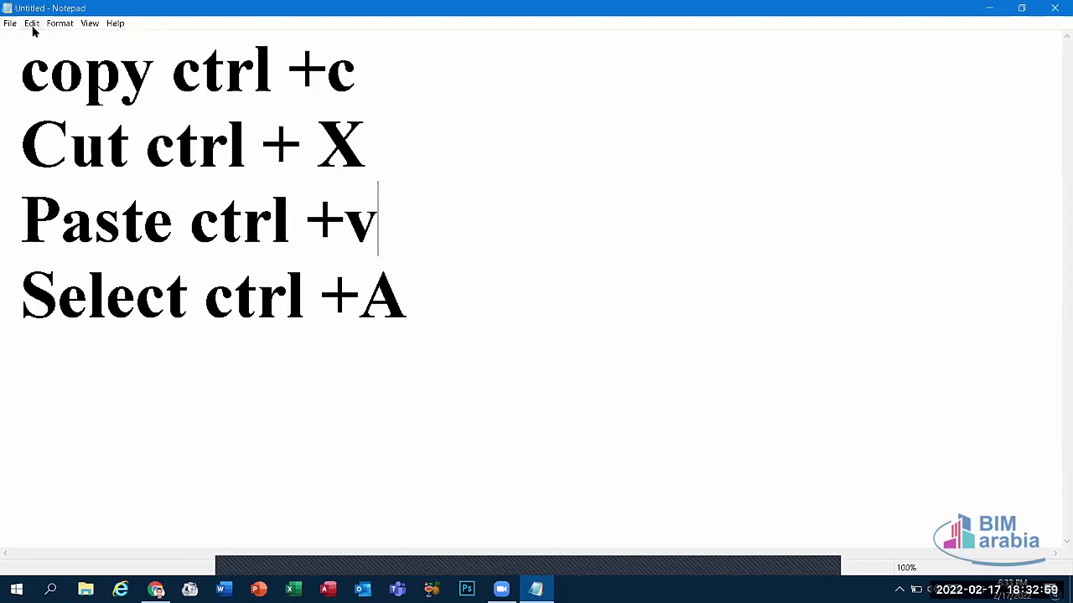
pyautogui.click(32, 25)
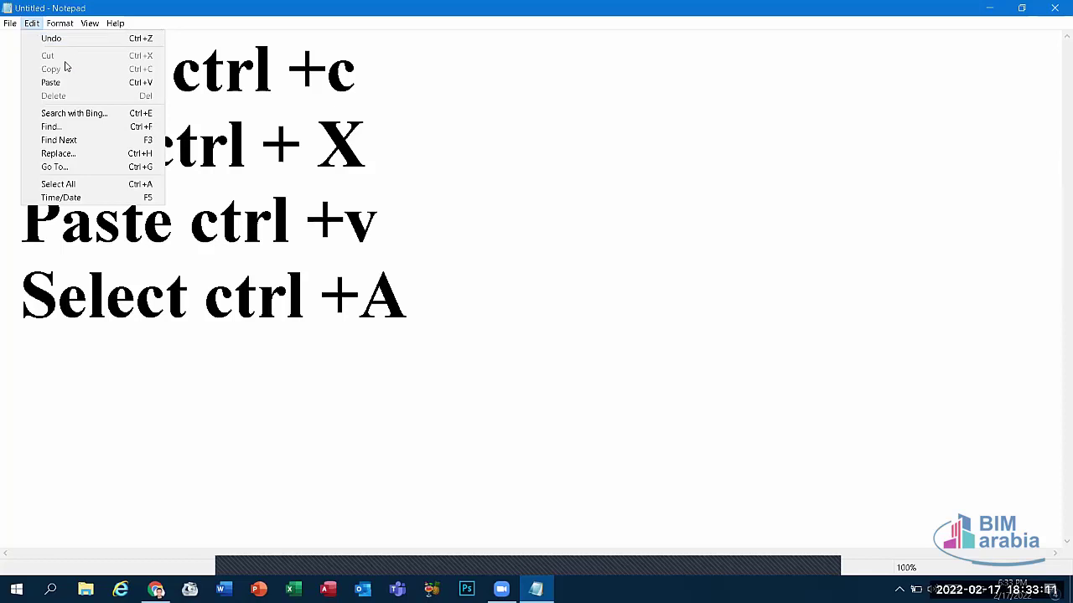
pyautogui.click(48, 127)
pyautogui.moveTo(216, 118); pyautogui.dragTo(607, 141)
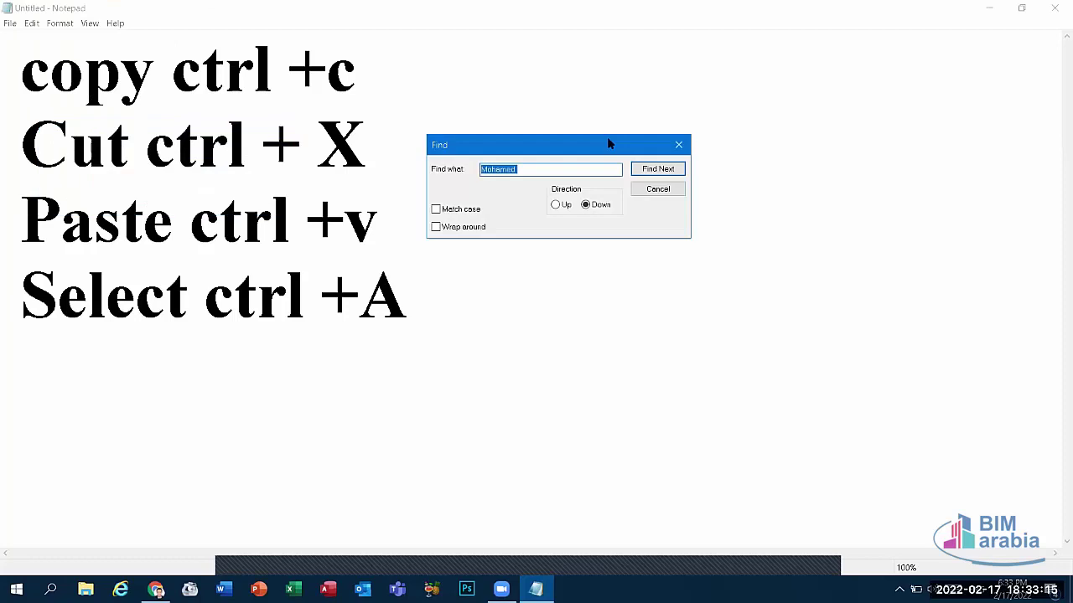
pyautogui.write('c')
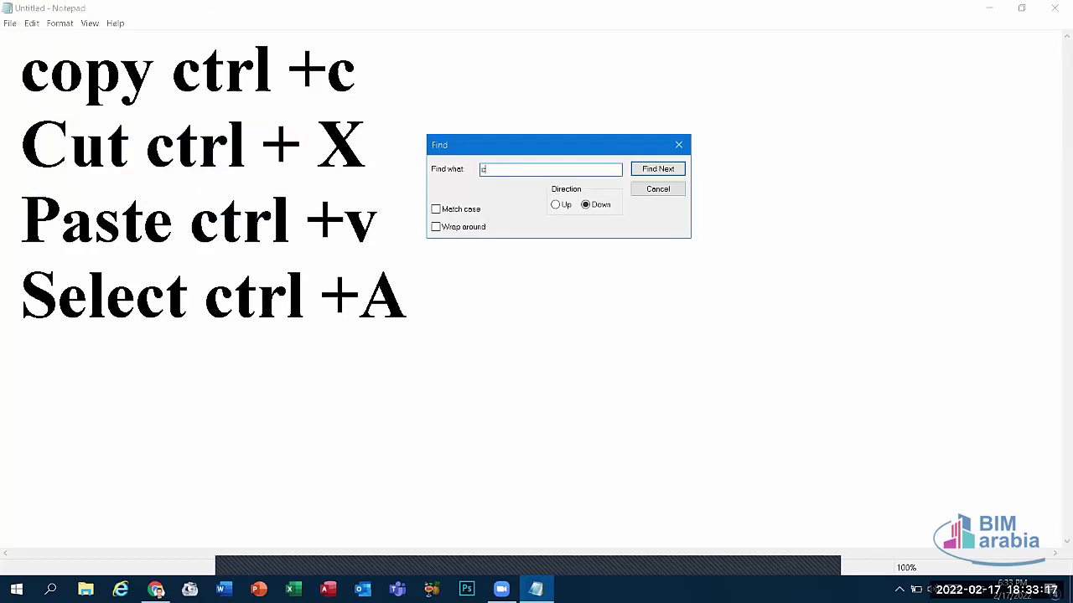
pyautogui.write('opy')
pyautogui.click(667, 168)
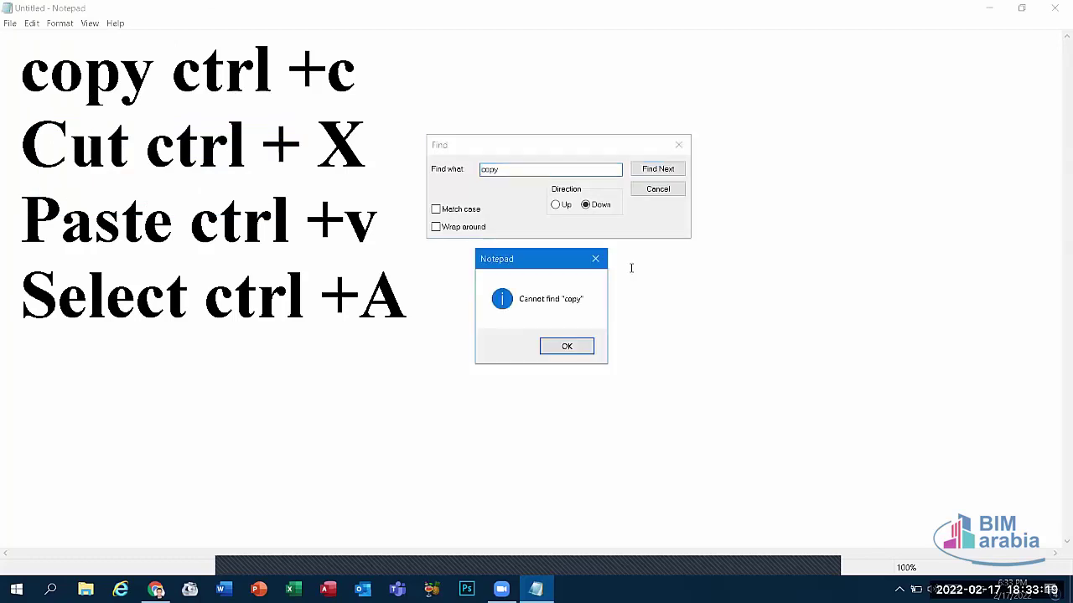
pyautogui.click(580, 347)
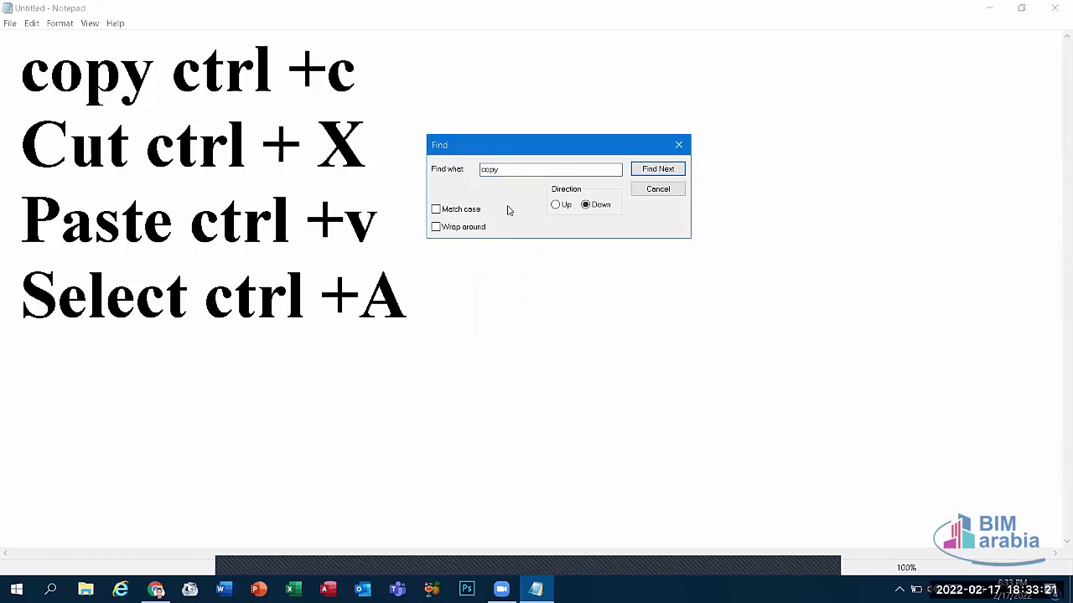
pyautogui.click(647, 188)
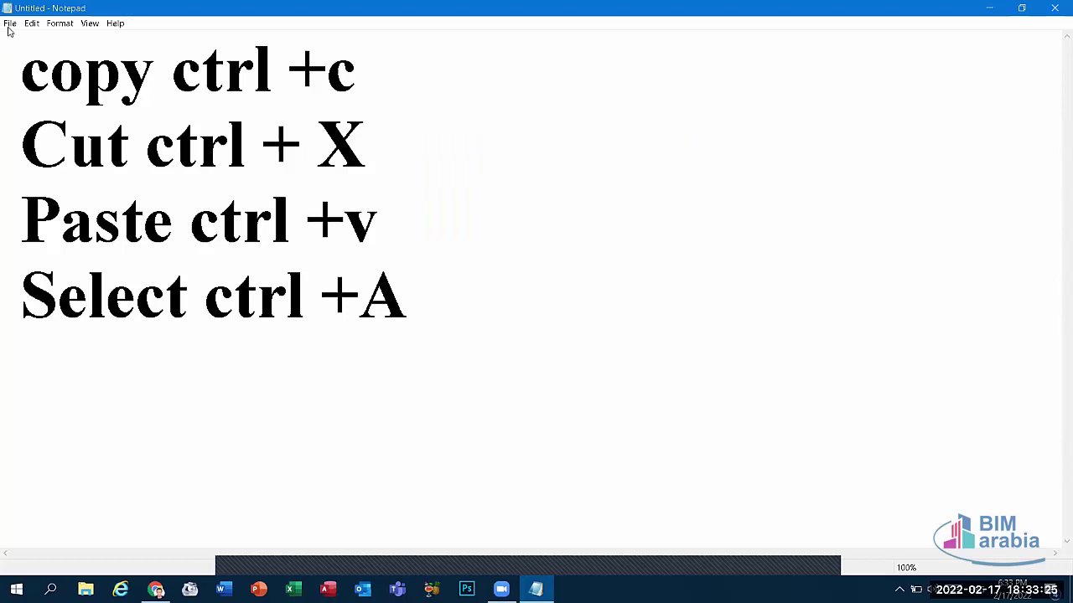
pyautogui.click(9, 25)
pyautogui.moveTo(31, 24)
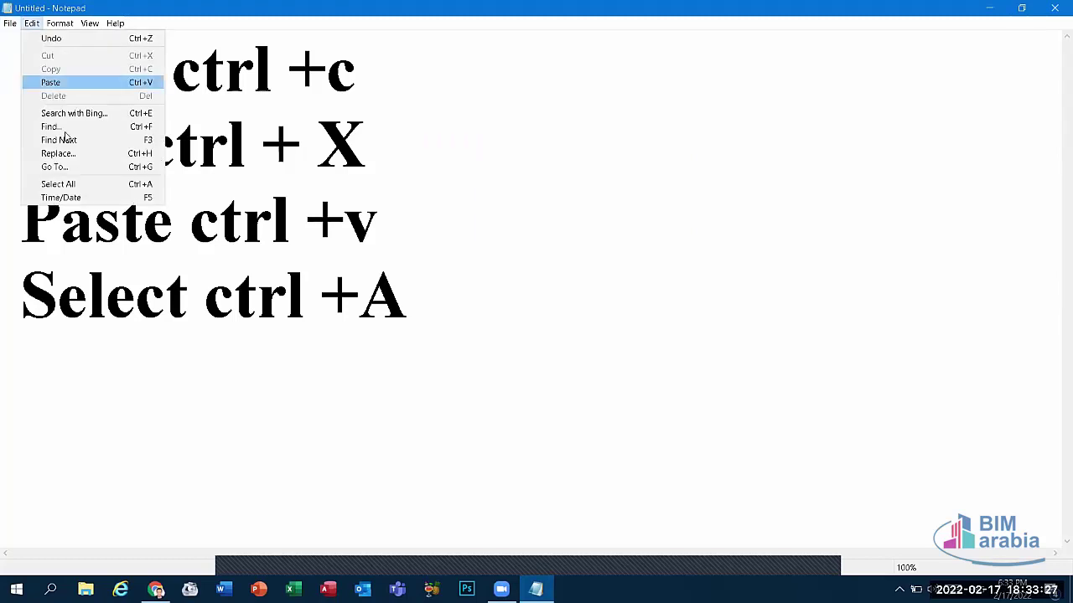
pyautogui.click(59, 153)
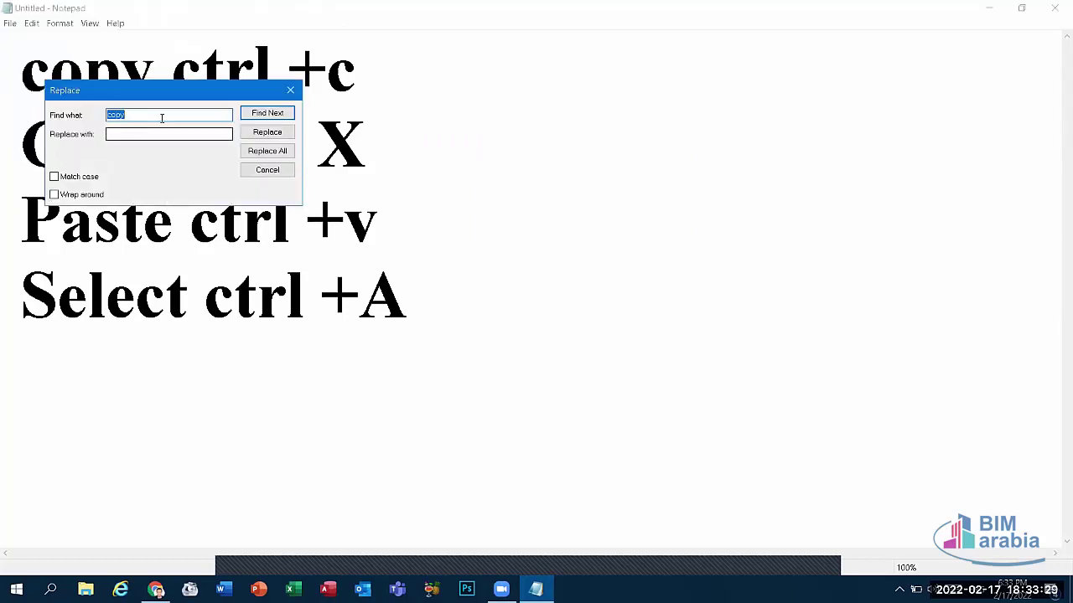
pyautogui.click(134, 115)
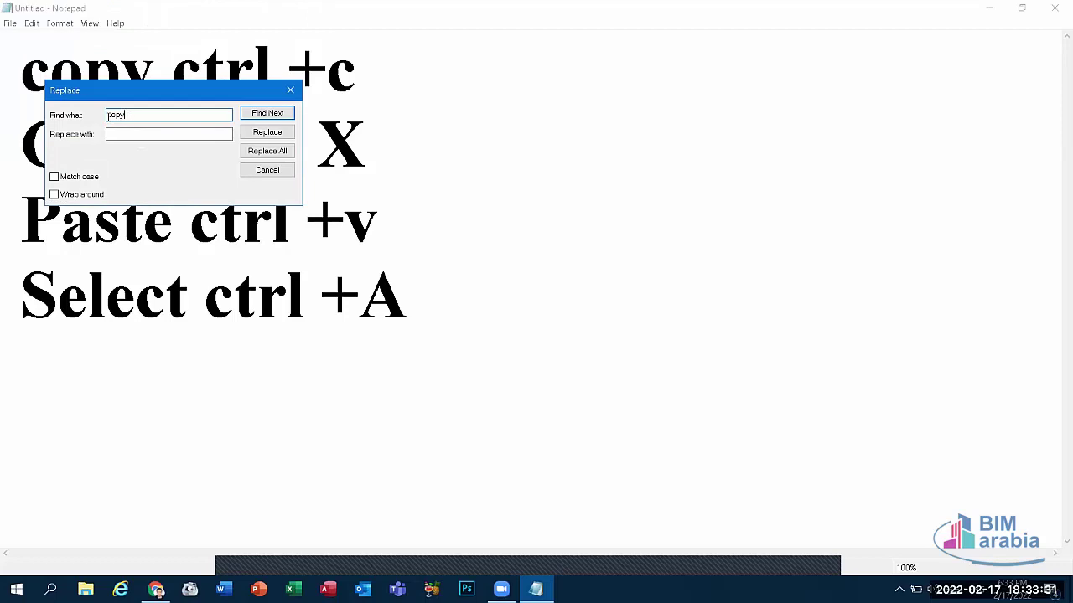
pyautogui.click(122, 135)
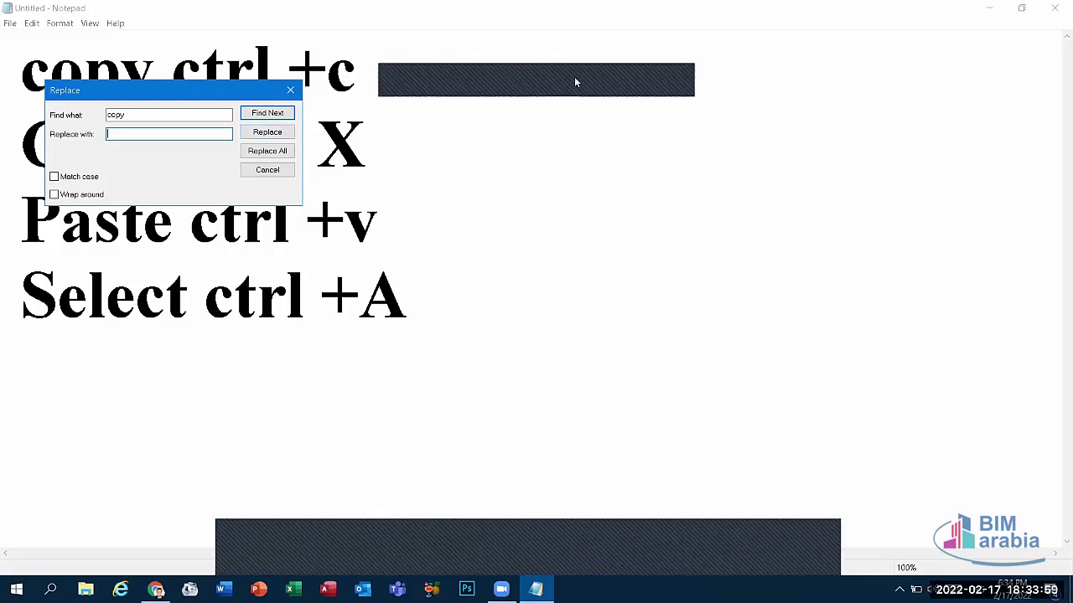
pyautogui.click(575, 81)
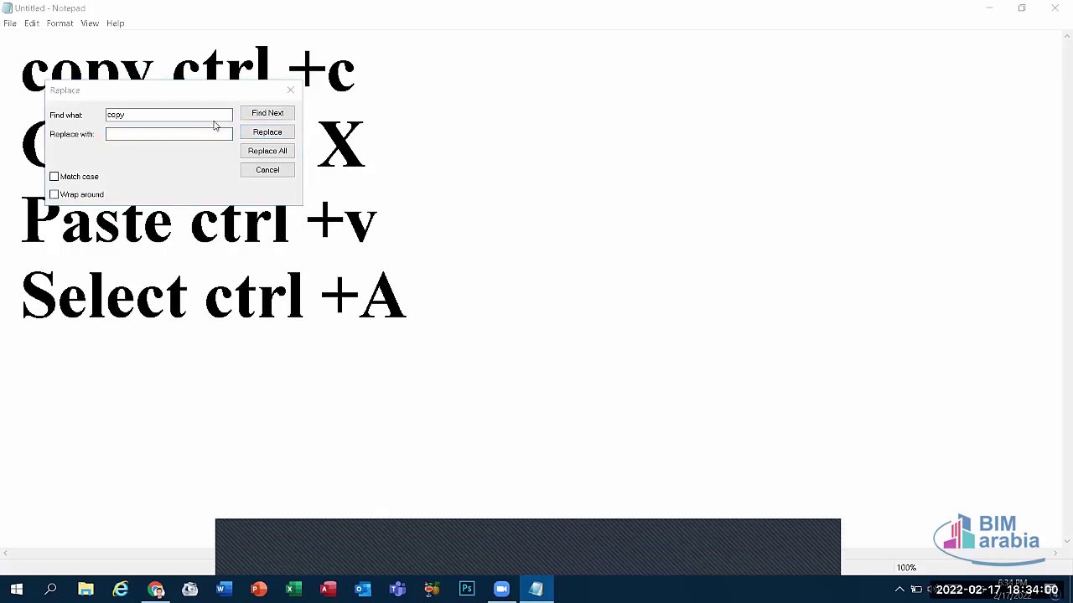
pyautogui.click(290, 92)
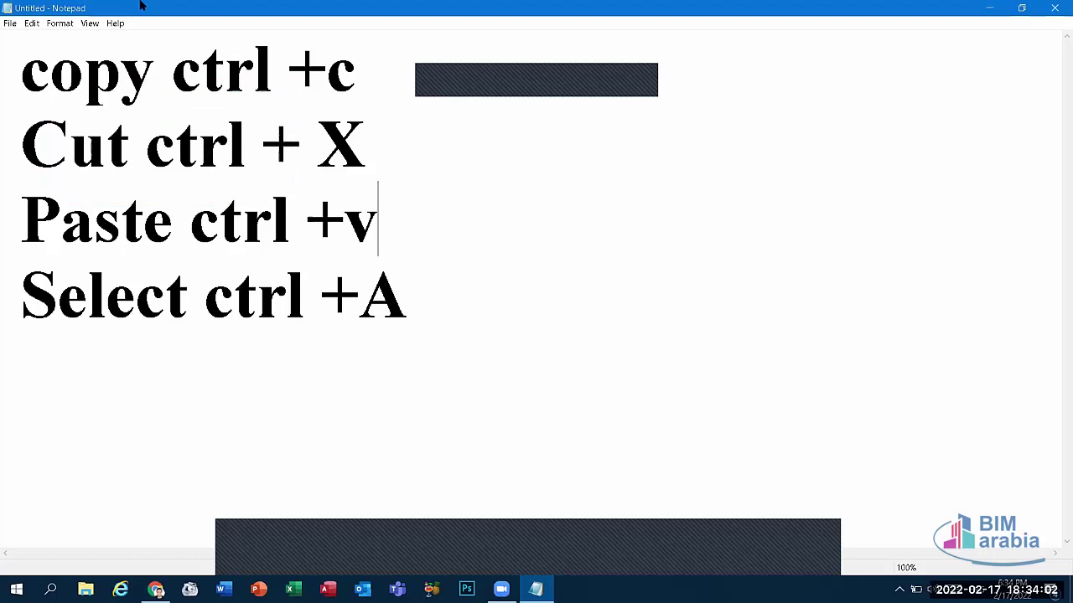
pyautogui.click(34, 23)
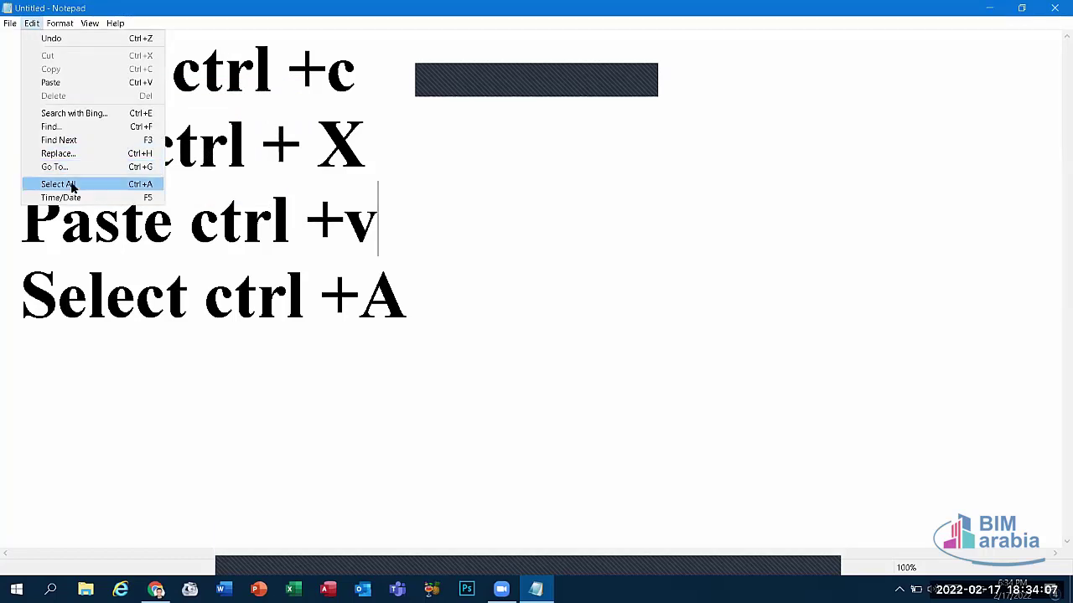
pyautogui.click(71, 184)
pyautogui.click(399, 205)
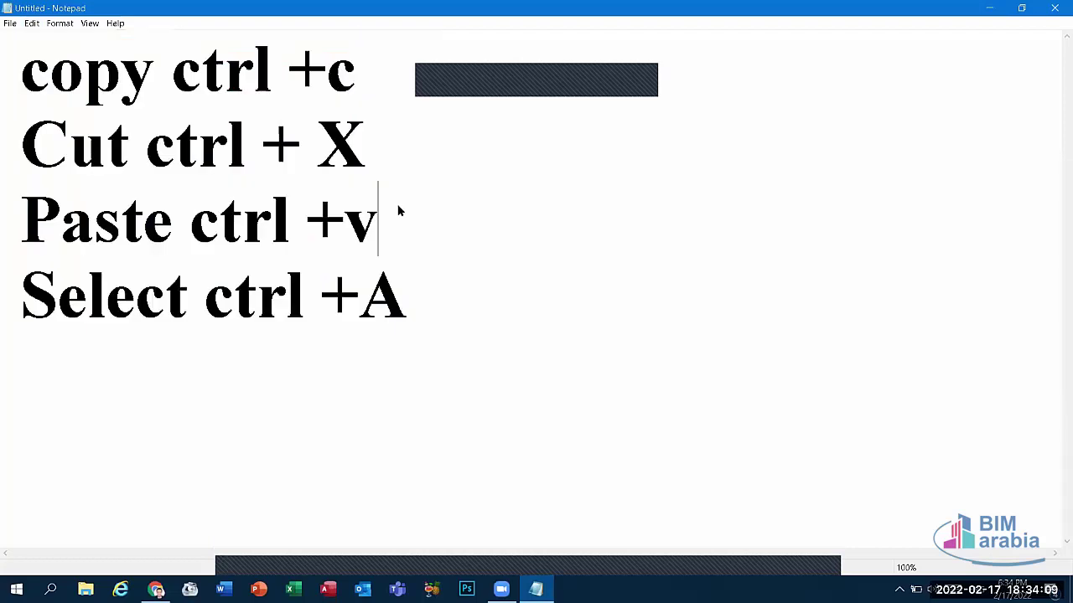
pyautogui.click(31, 23)
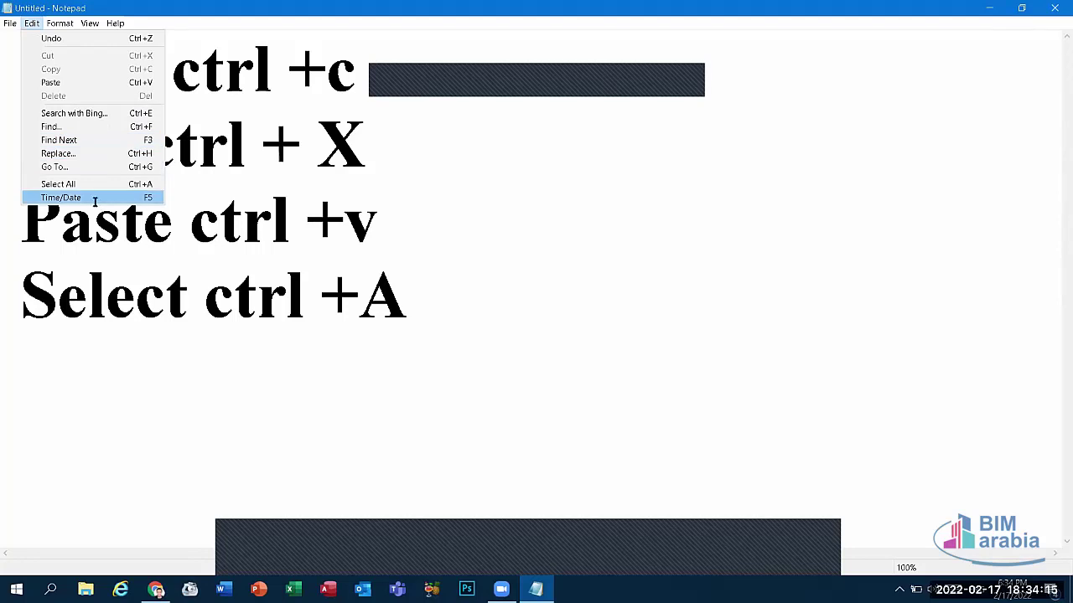
pyautogui.press('Escape')
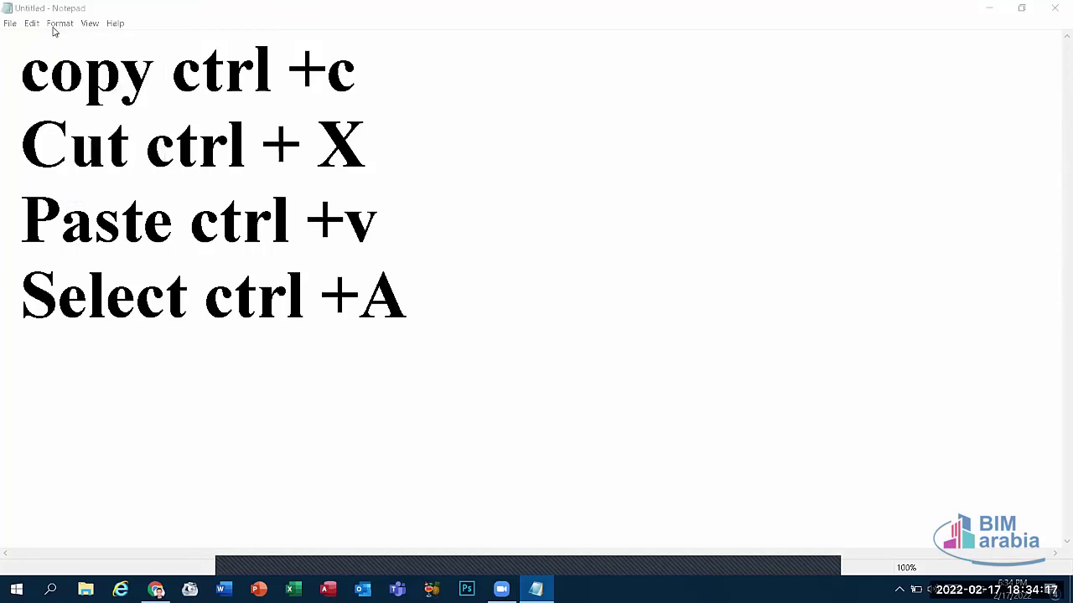
pyautogui.click(56, 26)
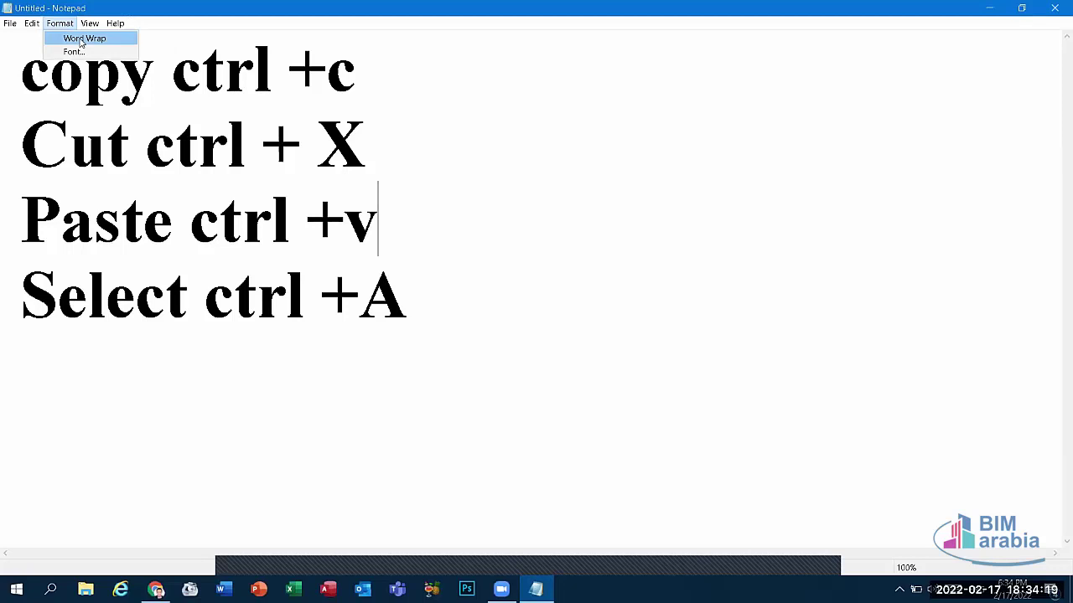
pyautogui.click(114, 39)
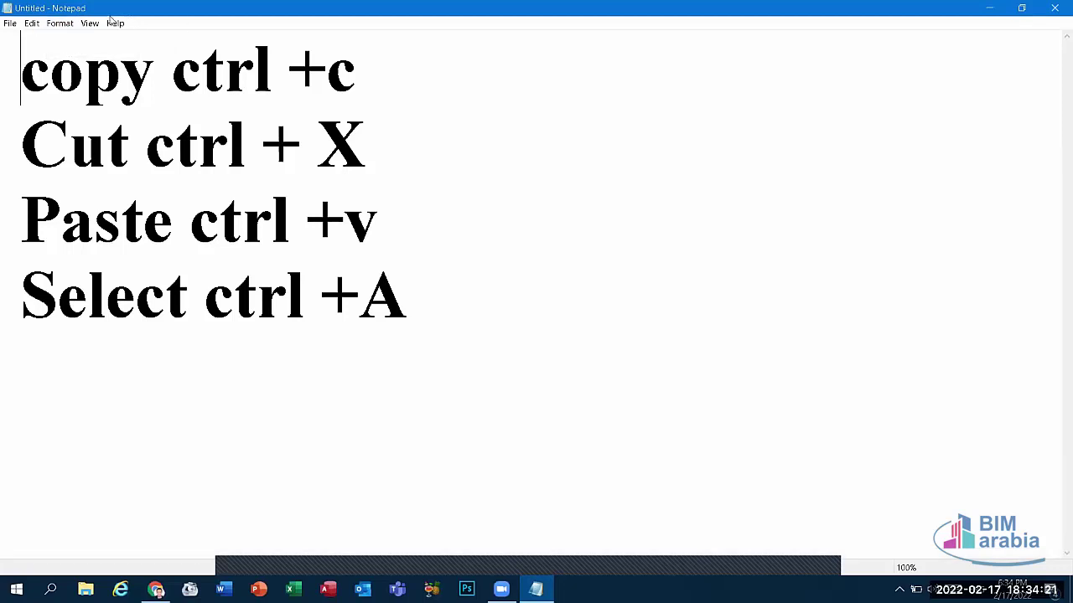
pyautogui.click(98, 74)
pyautogui.doubleClick(100, 81)
pyautogui.click(60, 24)
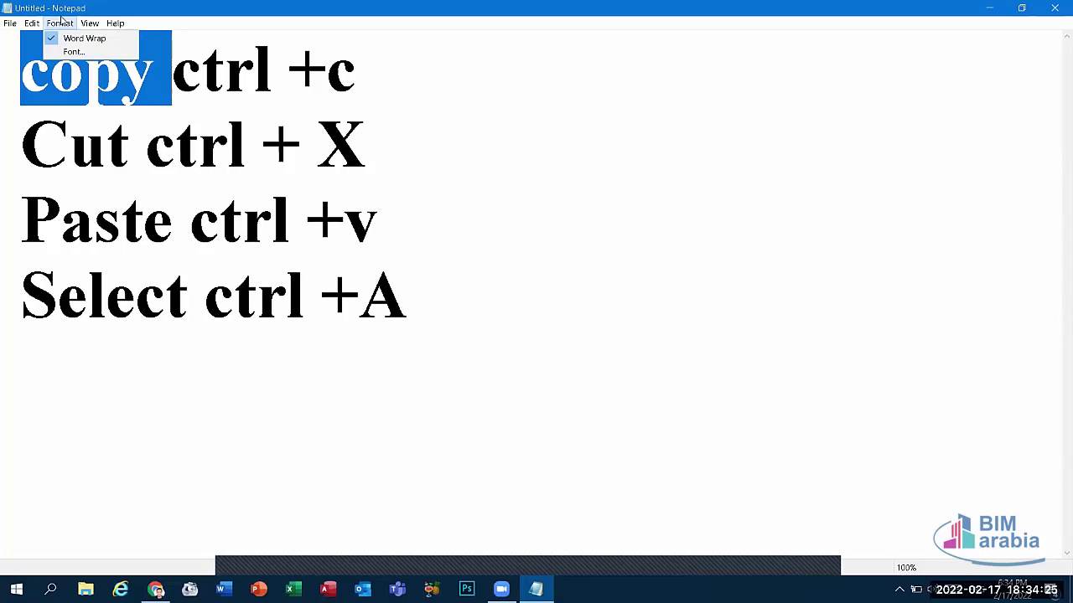
pyautogui.click(78, 40)
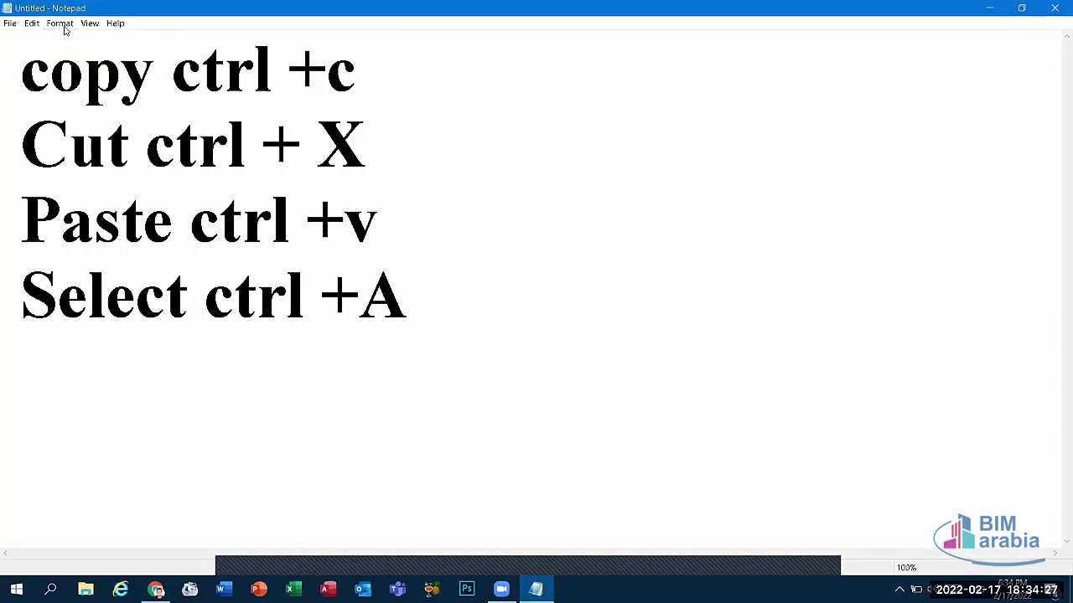
pyautogui.click(64, 25)
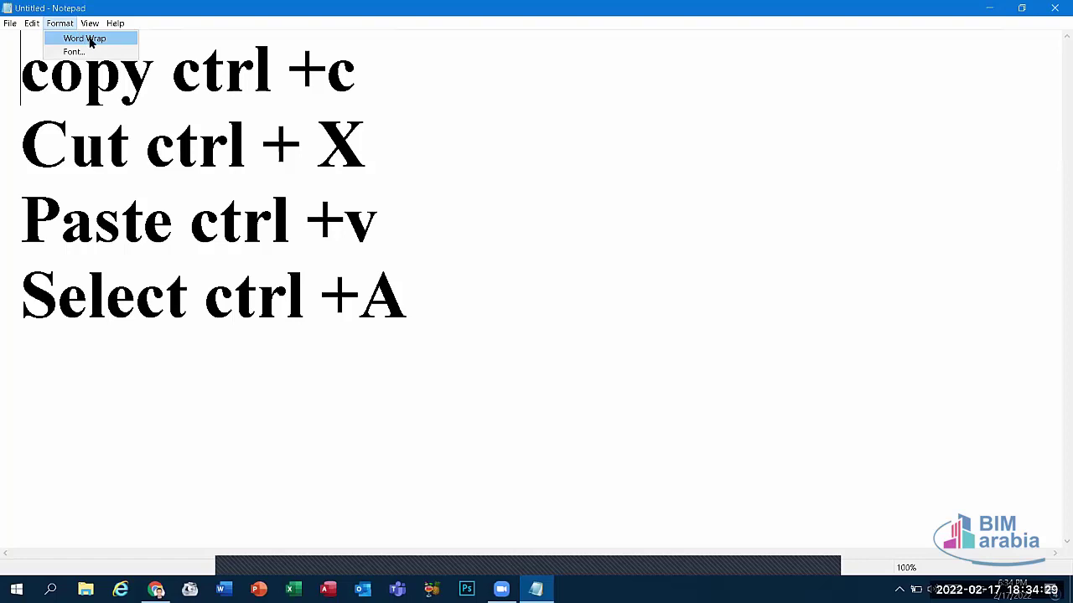
pyautogui.click(91, 41)
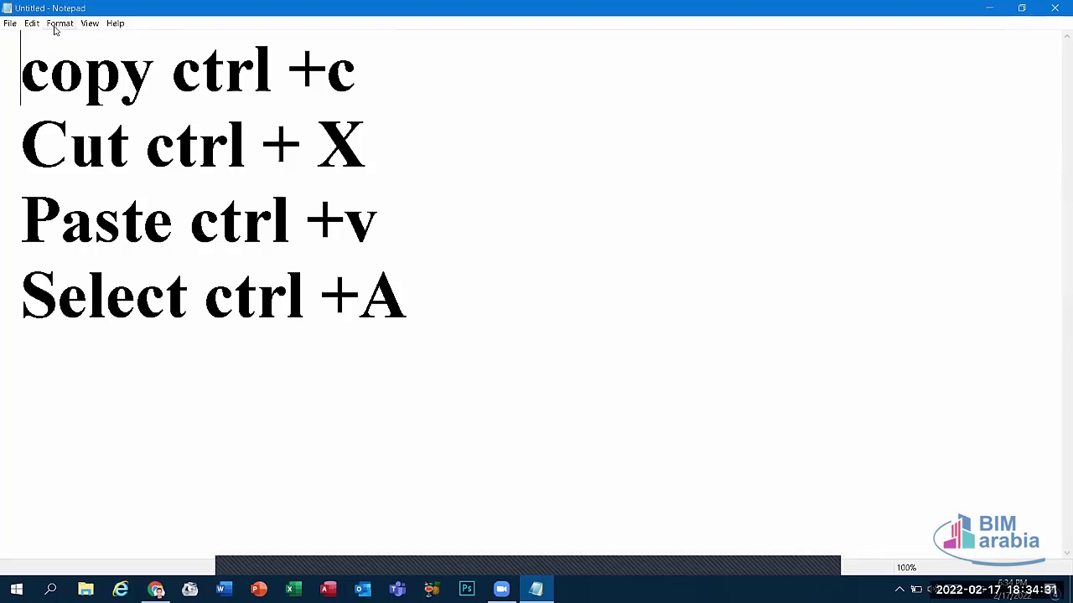
pyautogui.click(51, 26)
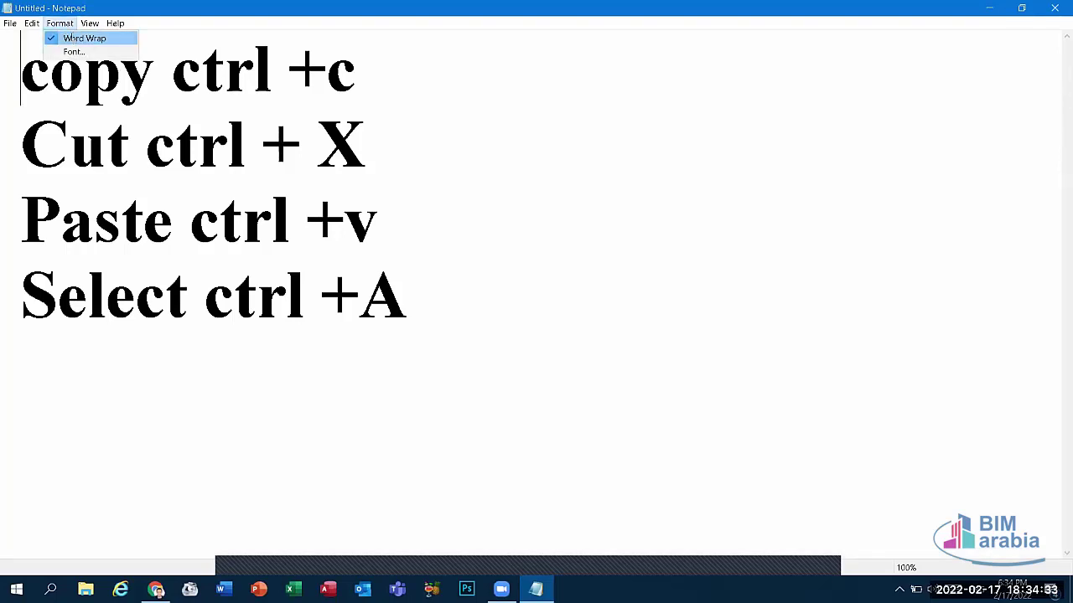
pyautogui.click(72, 38)
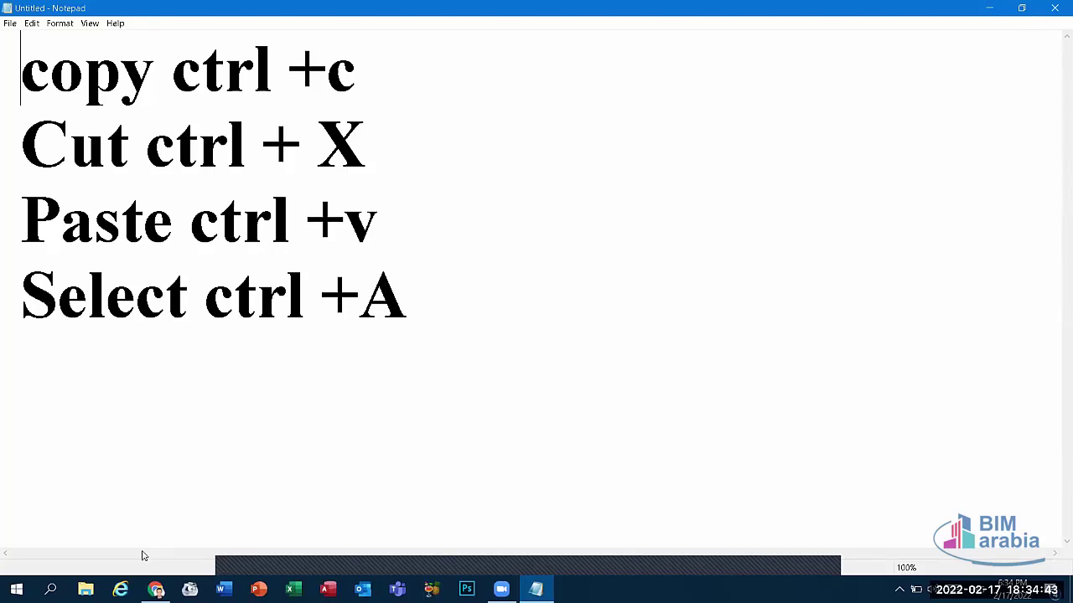
pyautogui.click(57, 23)
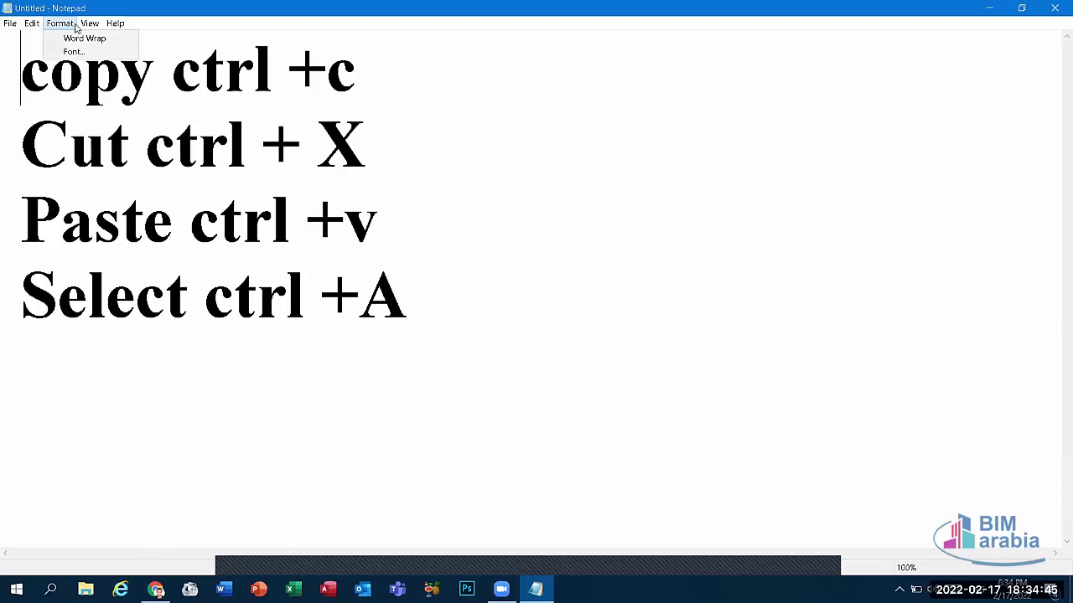
pyautogui.click(69, 38)
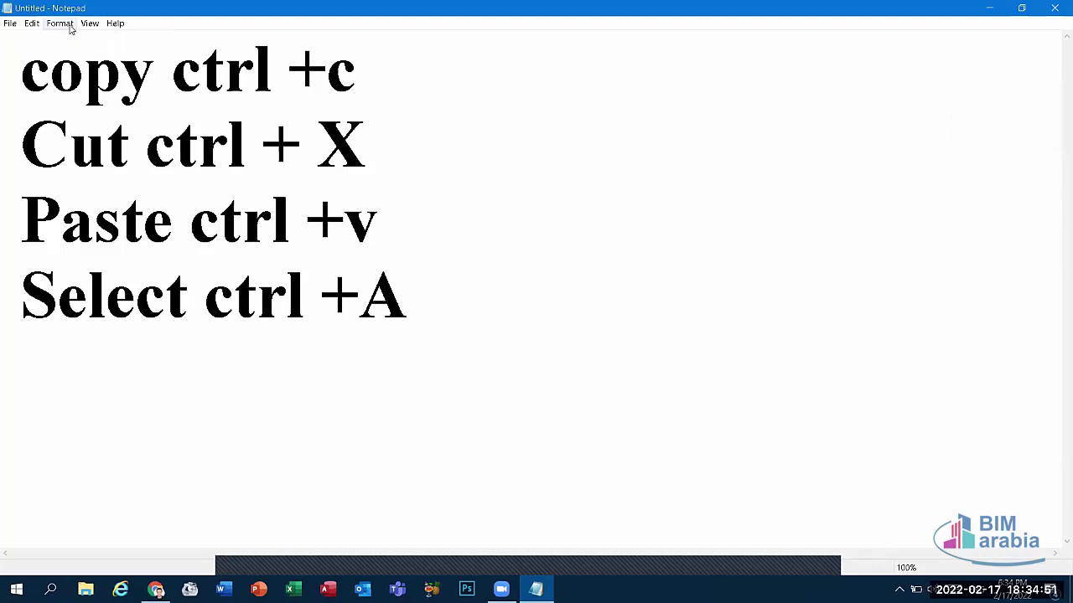
pyautogui.click(67, 25)
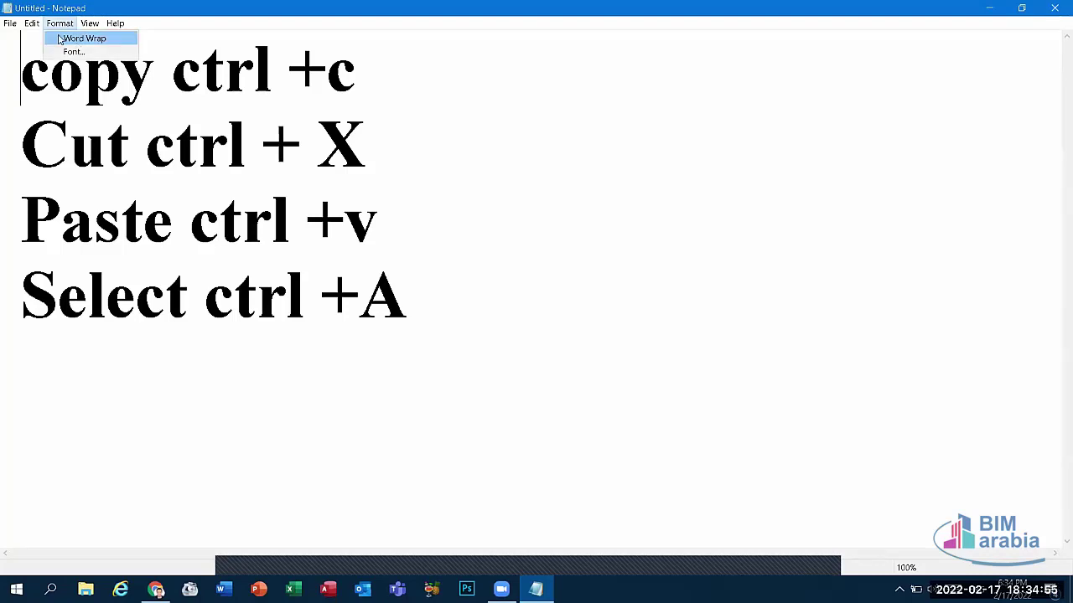
pyautogui.click(60, 39)
pyautogui.click(67, 25)
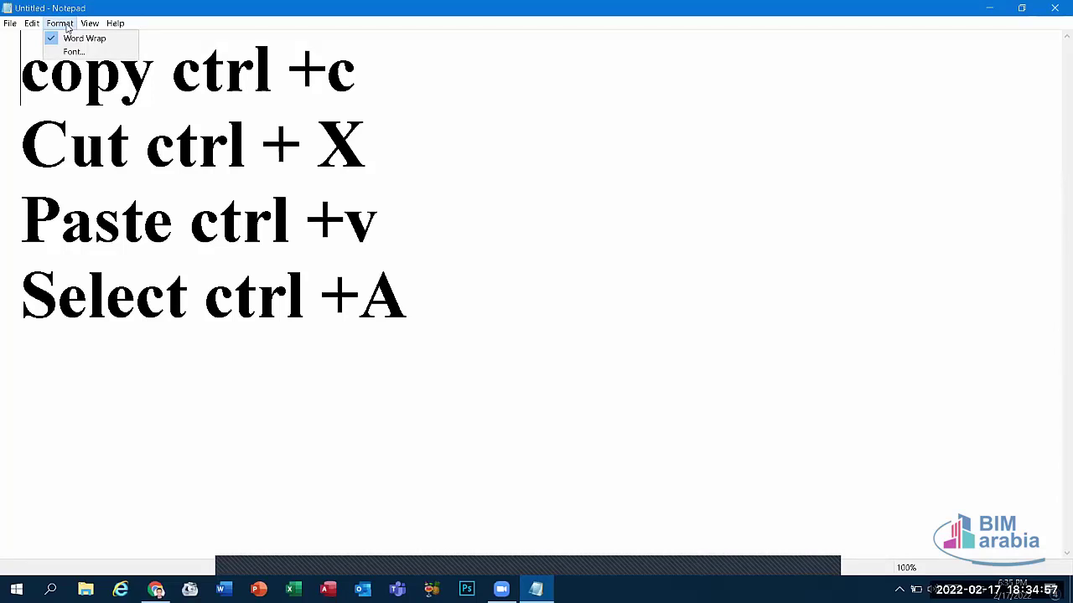
pyautogui.click(80, 39)
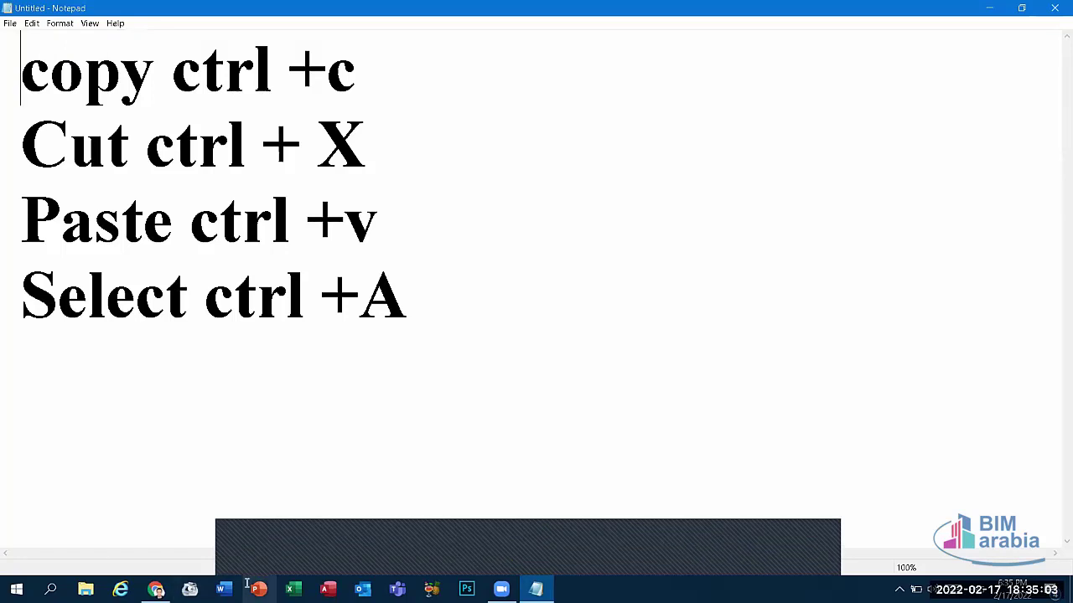
pyautogui.click(222, 589)
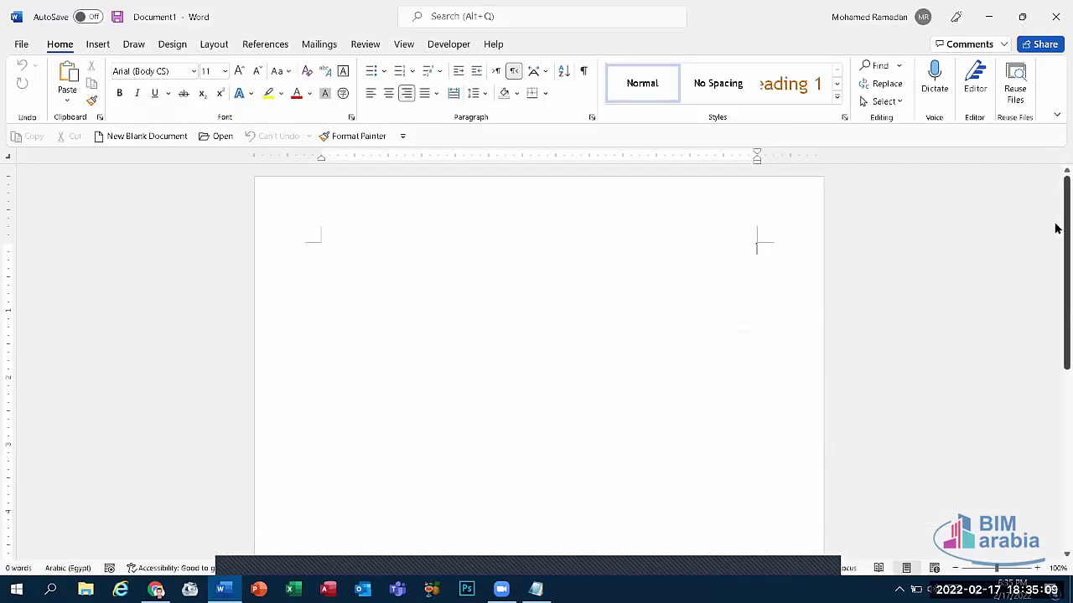
pyautogui.moveTo(1057, 235); pyautogui.dragTo(1057, 478)
pyautogui.moveTo(1046, 304); pyautogui.dragTo(1057, 227)
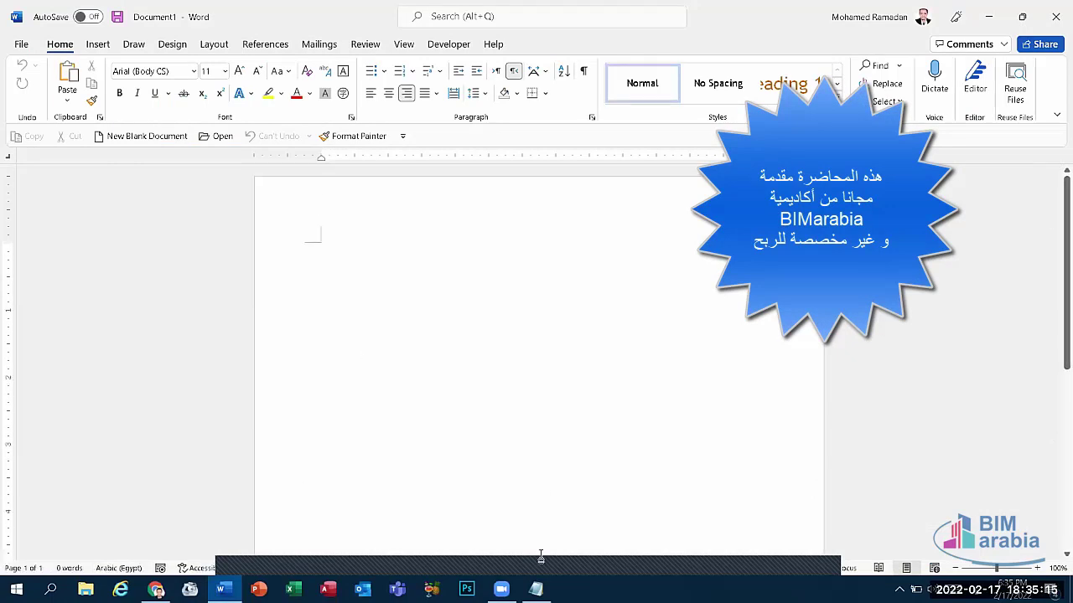
pyautogui.click(535, 589)
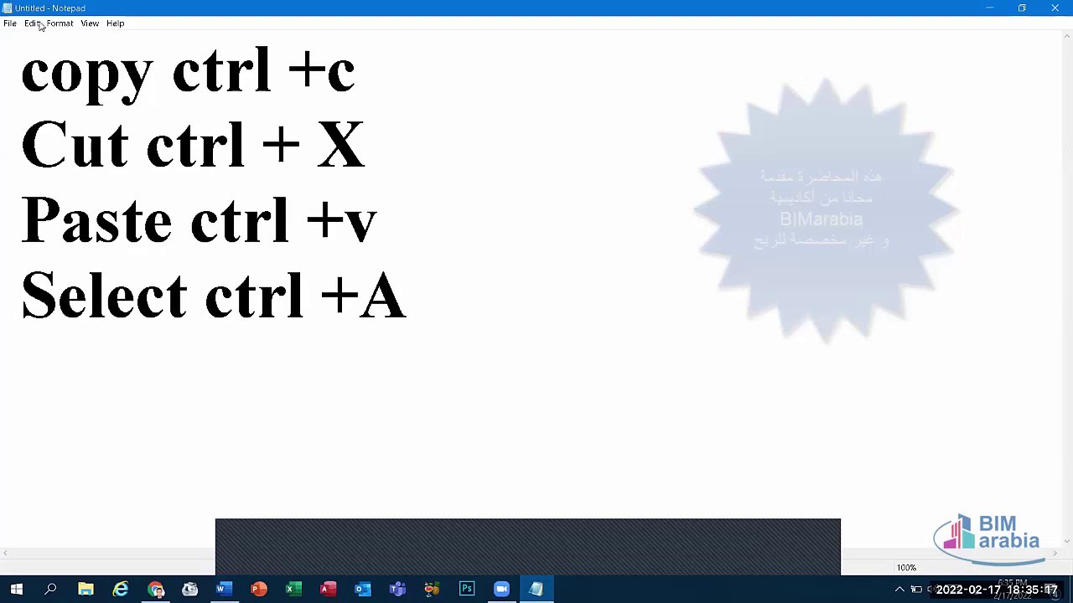
# Step: Select the whole 'Cut ctrl + X' line
pyautogui.click(59, 24)
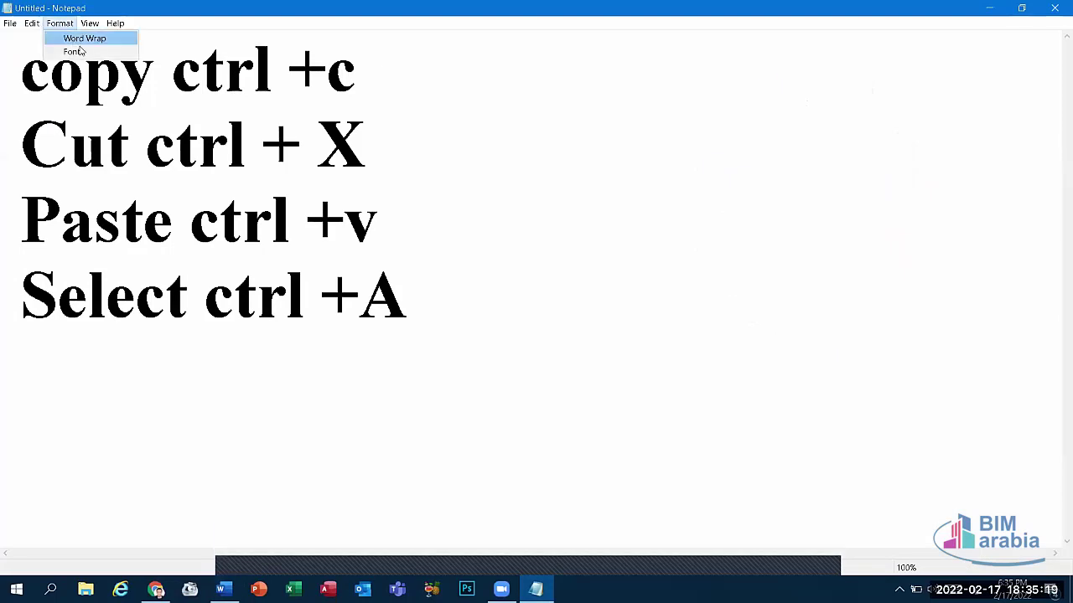
pyautogui.click(350, 147)
pyautogui.moveTo(365, 146); pyautogui.dragTo(299, 144)
pyautogui.moveTo(425, 138); pyautogui.dragTo(6, 145)
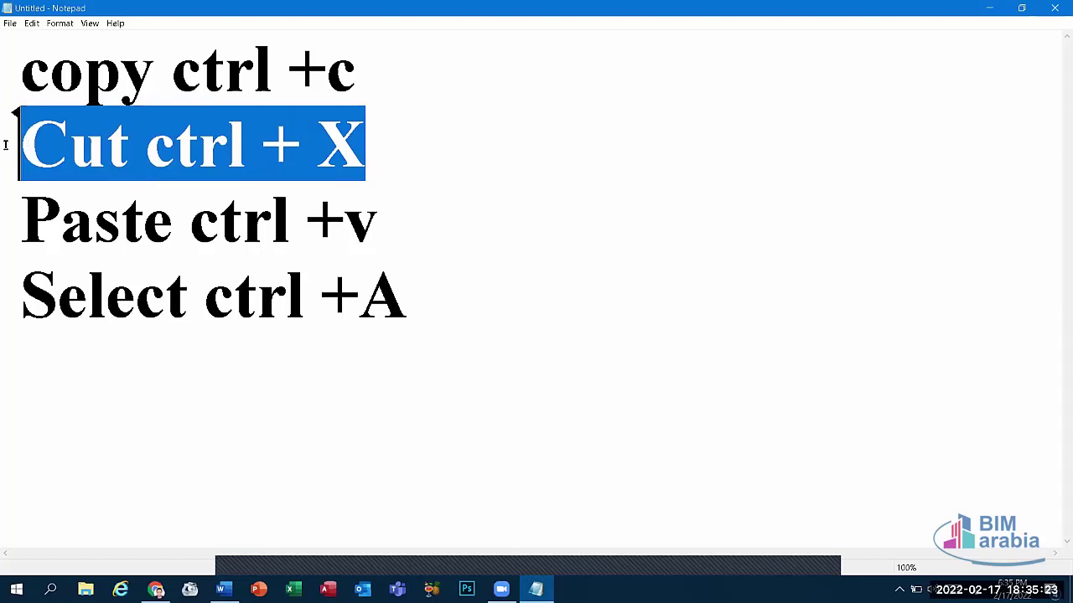
# Step: Give the selected line Bold Italic font style at size 24
pyautogui.click(61, 25)
pyautogui.click(73, 52)
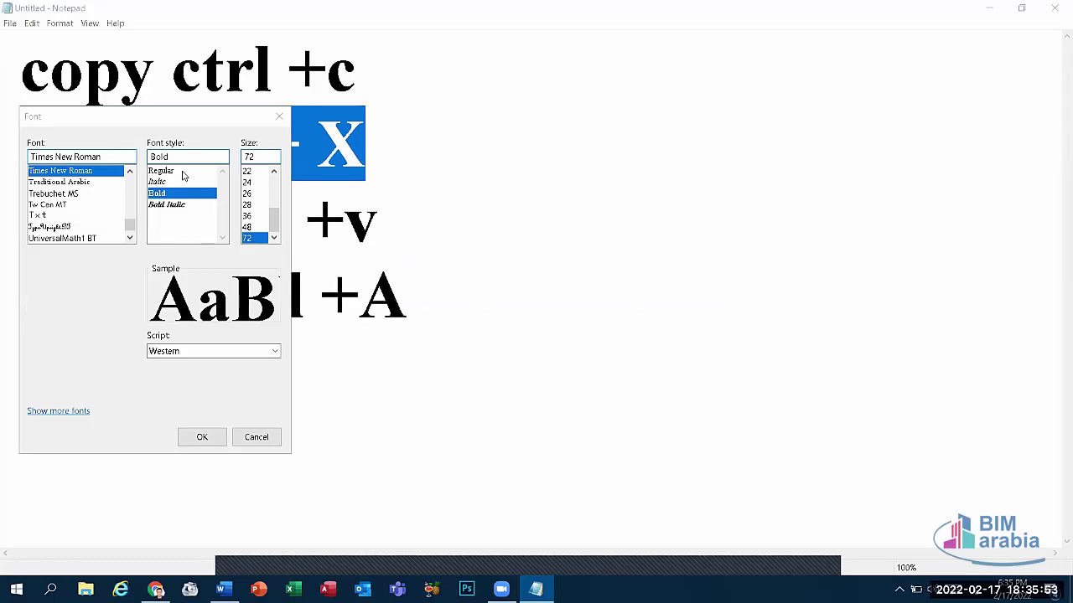
pyautogui.click(183, 172)
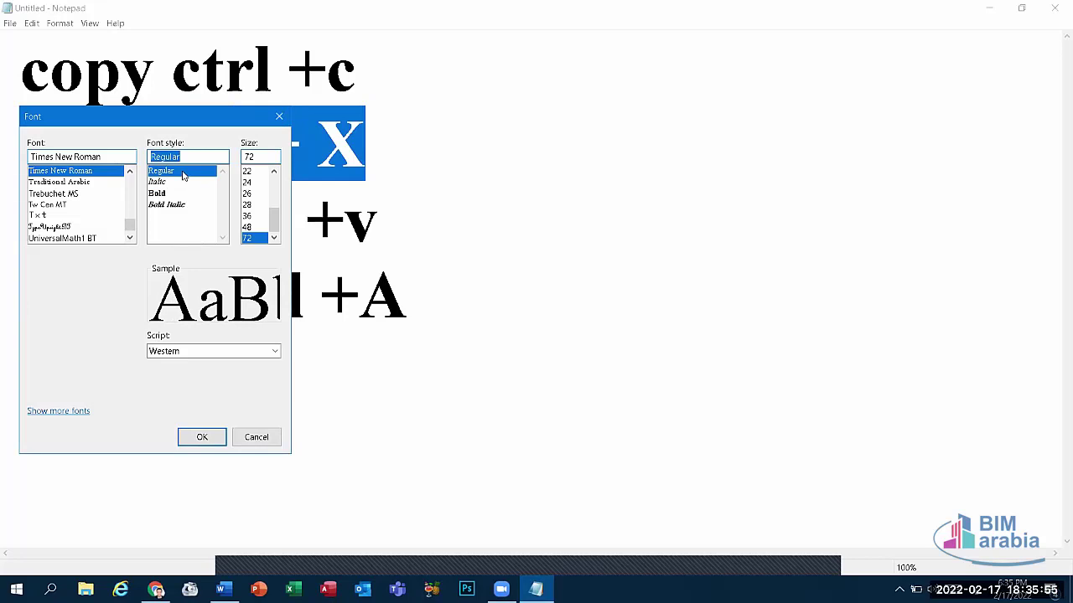
pyautogui.click(162, 182)
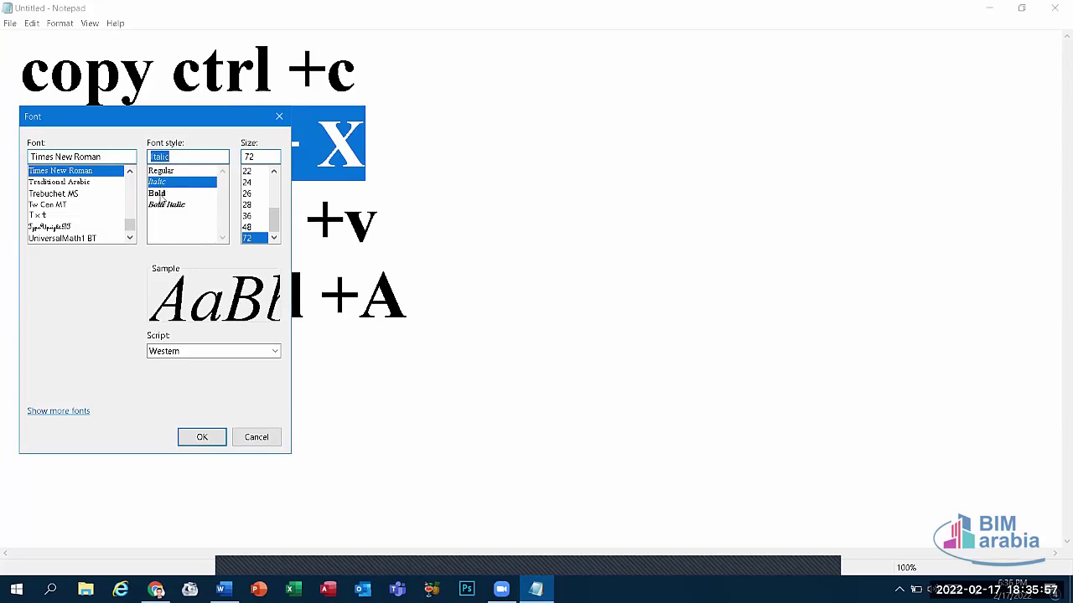
pyautogui.click(160, 194)
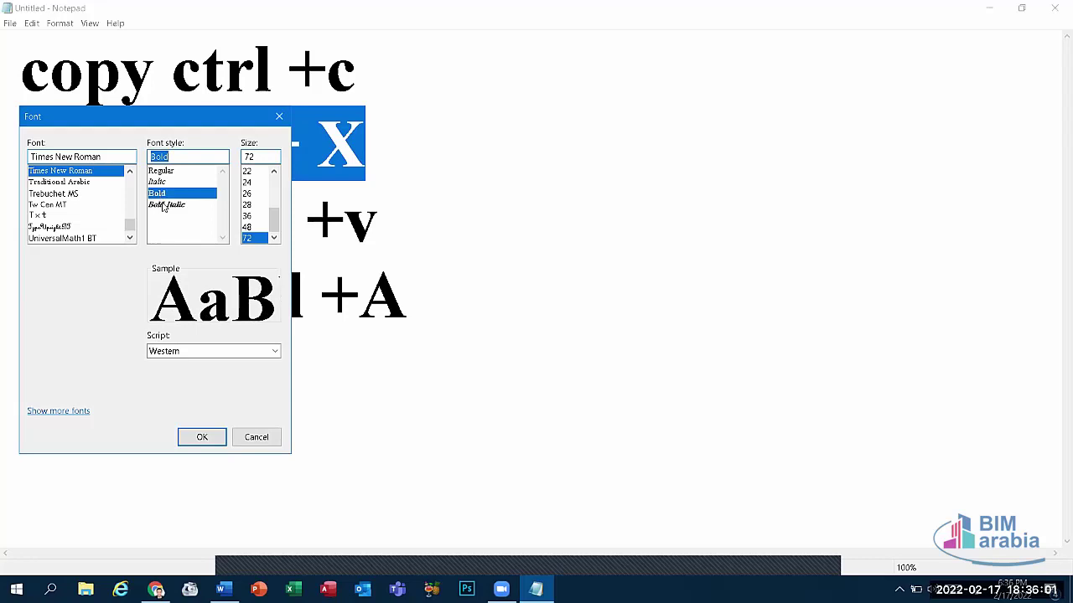
pyautogui.click(165, 204)
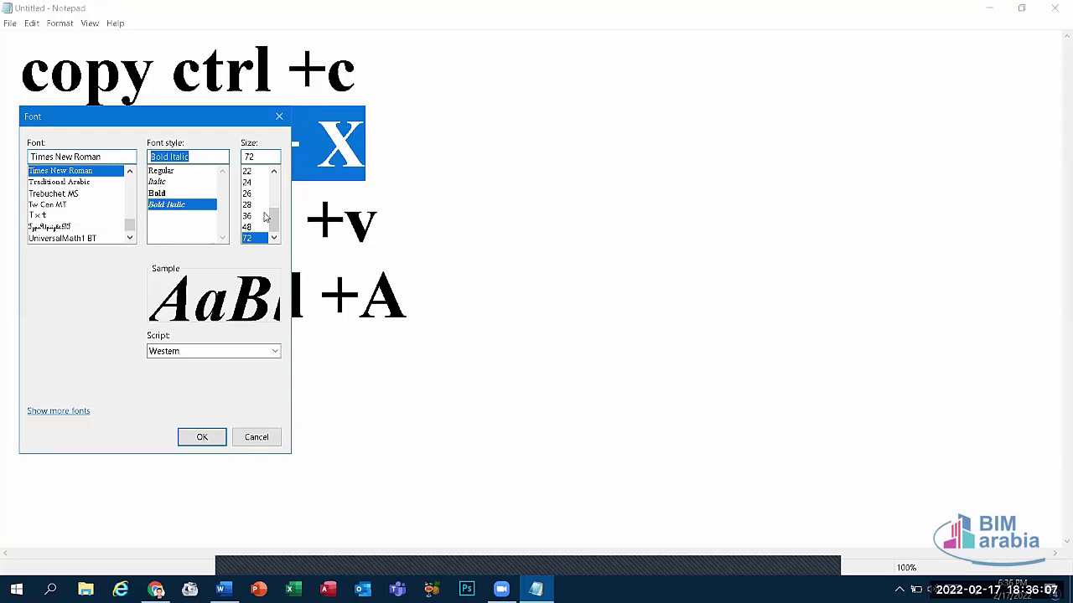
pyautogui.scroll(3, 280, 207)
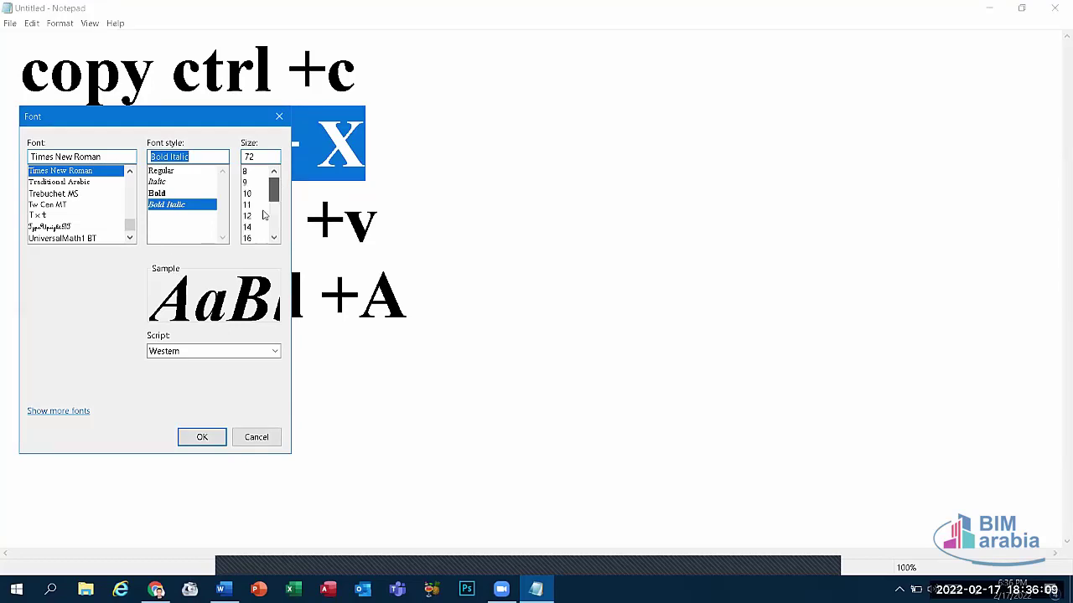
pyautogui.scroll(-2, 266, 211)
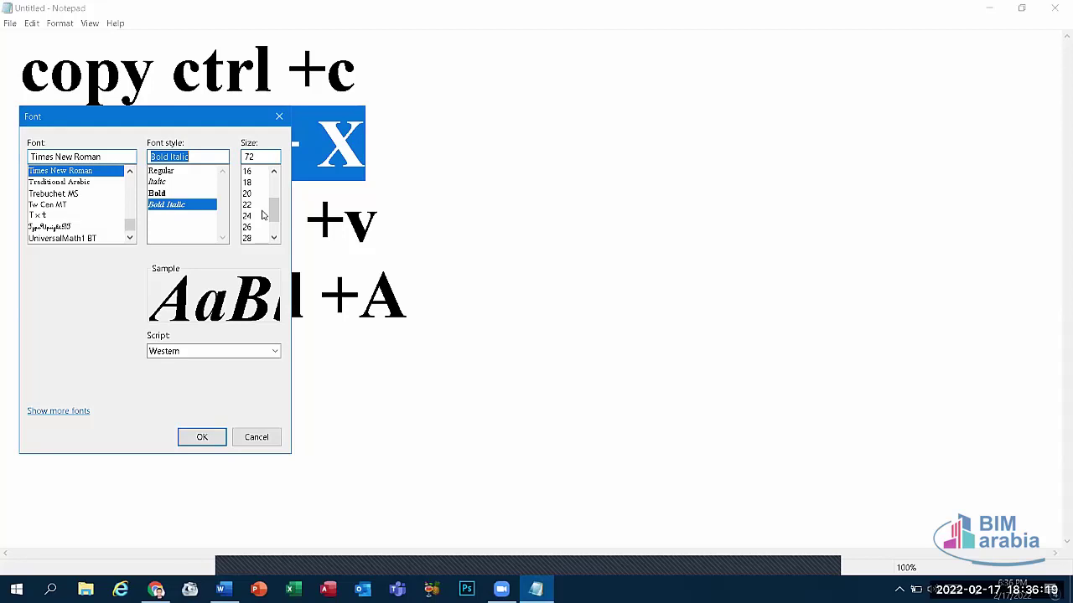
pyautogui.click(262, 216)
pyautogui.press('Return')
# Step: Select all four shortcut lines and set their font size to 48
pyautogui.hotkey('alt', 'o')
pyautogui.press('Escape')
pyautogui.hotkey('ctrl', '+')
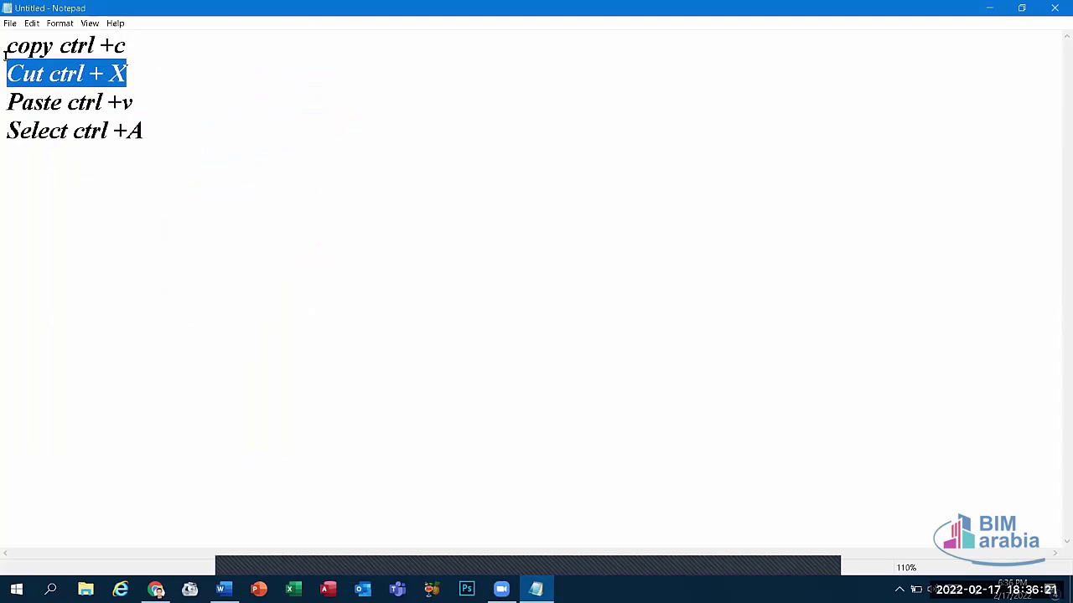
pyautogui.hotkey('ctrl', 'shift', 'End')
pyautogui.hotkey('ctrl', 'a')
pyautogui.click(60, 23)
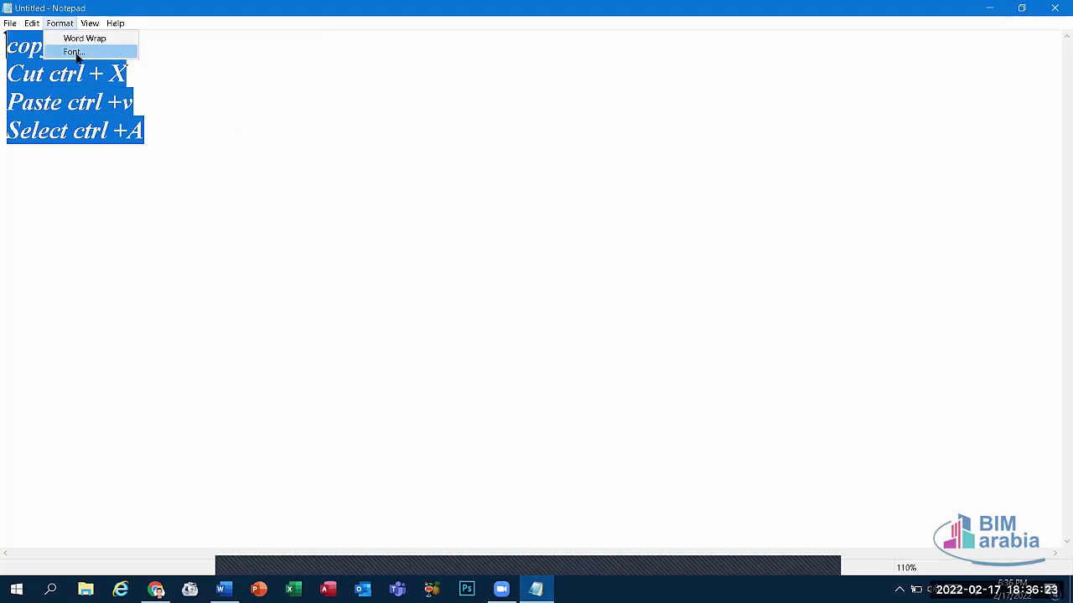
pyautogui.click(72, 48)
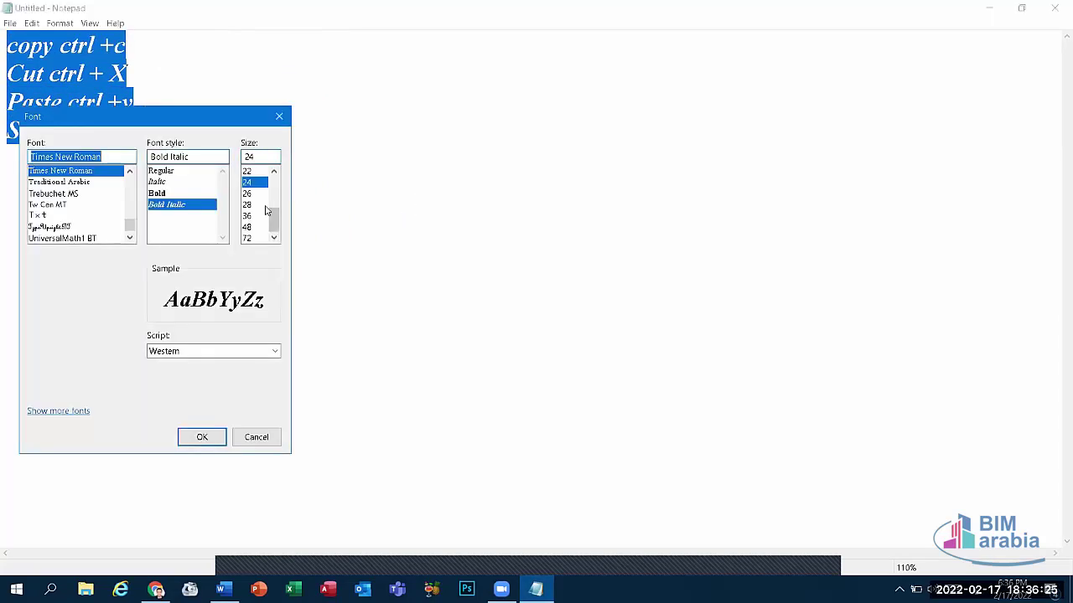
pyautogui.click(249, 228)
pyautogui.click(206, 436)
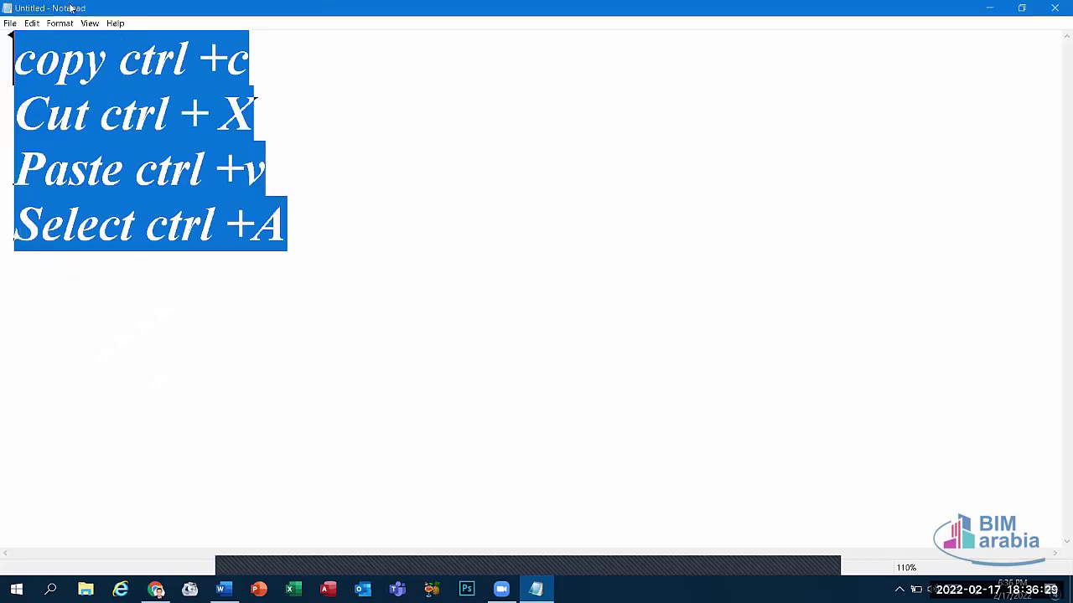
pyautogui.click(88, 26)
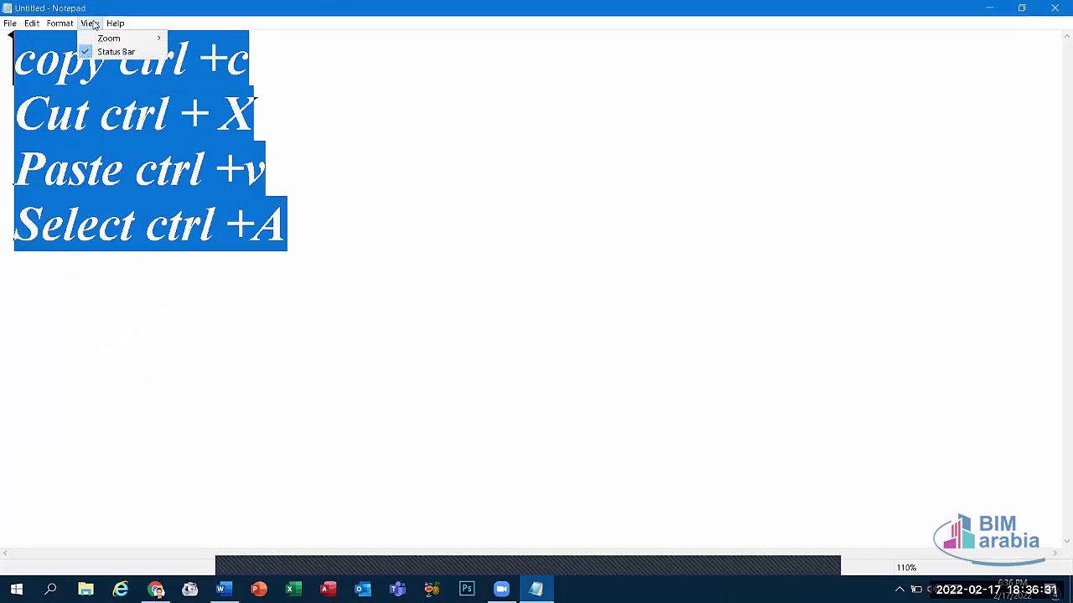
pyautogui.moveTo(115, 23)
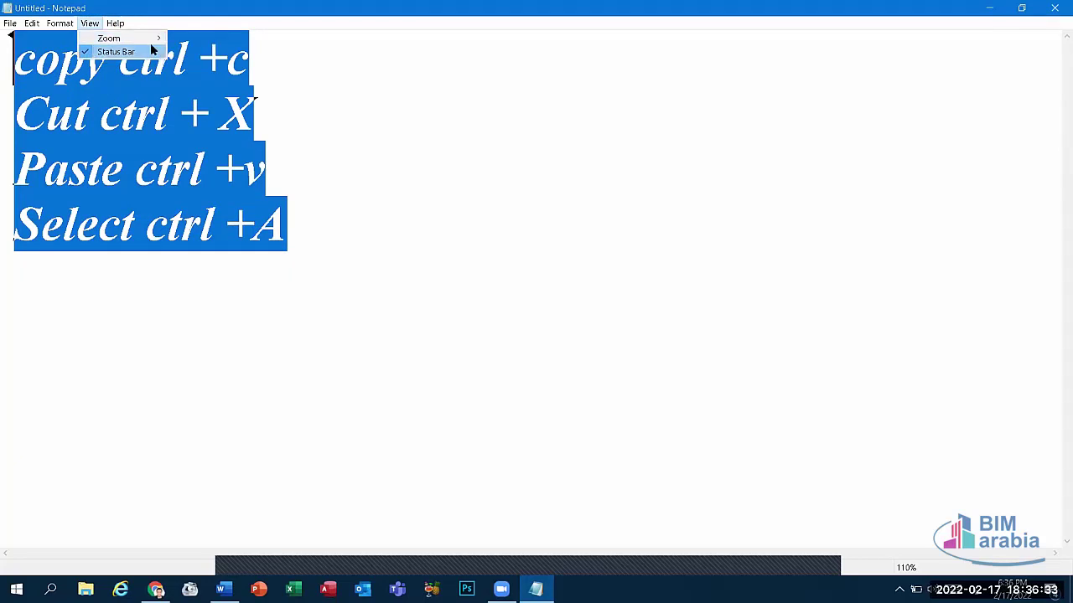
pyautogui.moveTo(134, 39)
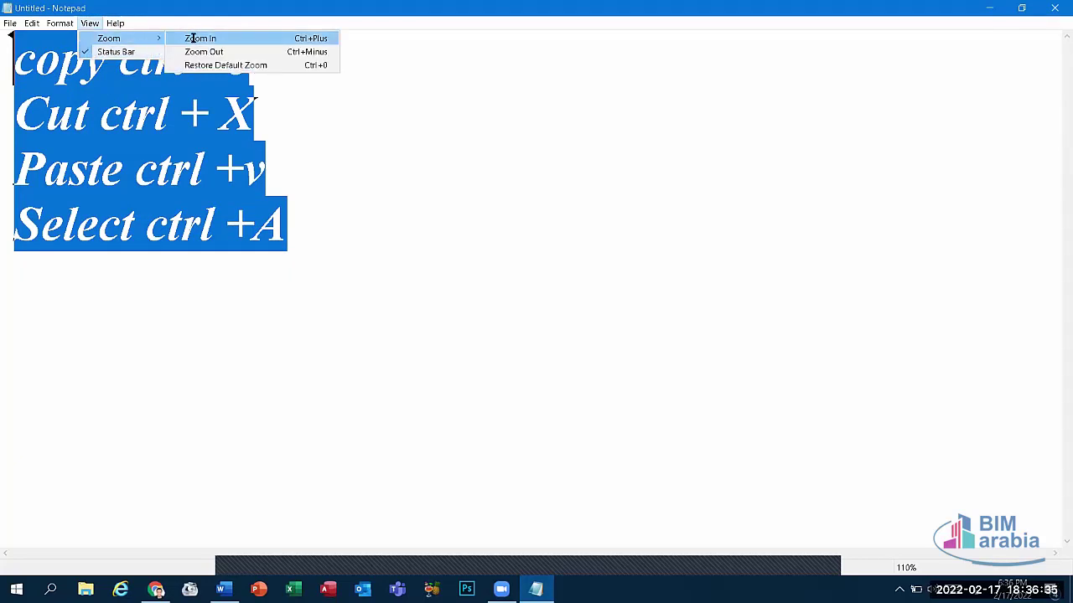
pyautogui.click(191, 39)
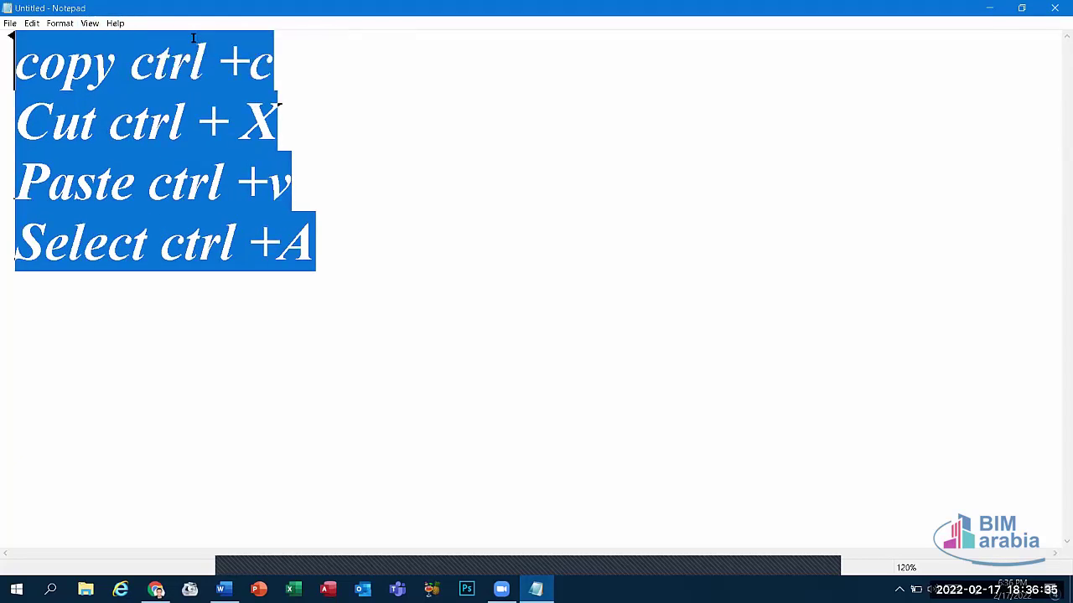
pyautogui.click(88, 24)
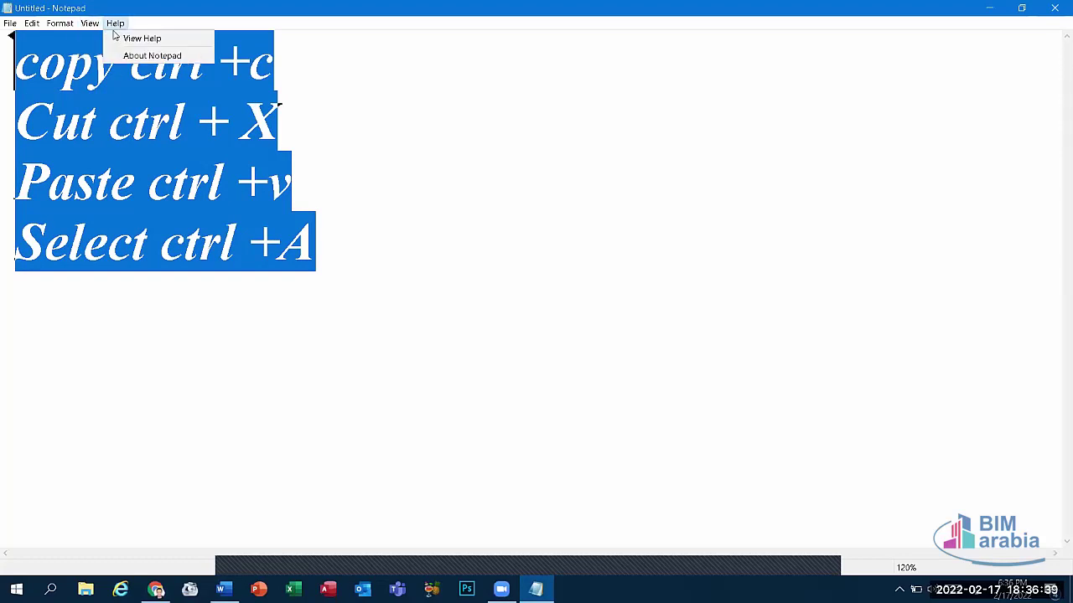
pyautogui.click(95, 25)
pyautogui.click(95, 25)
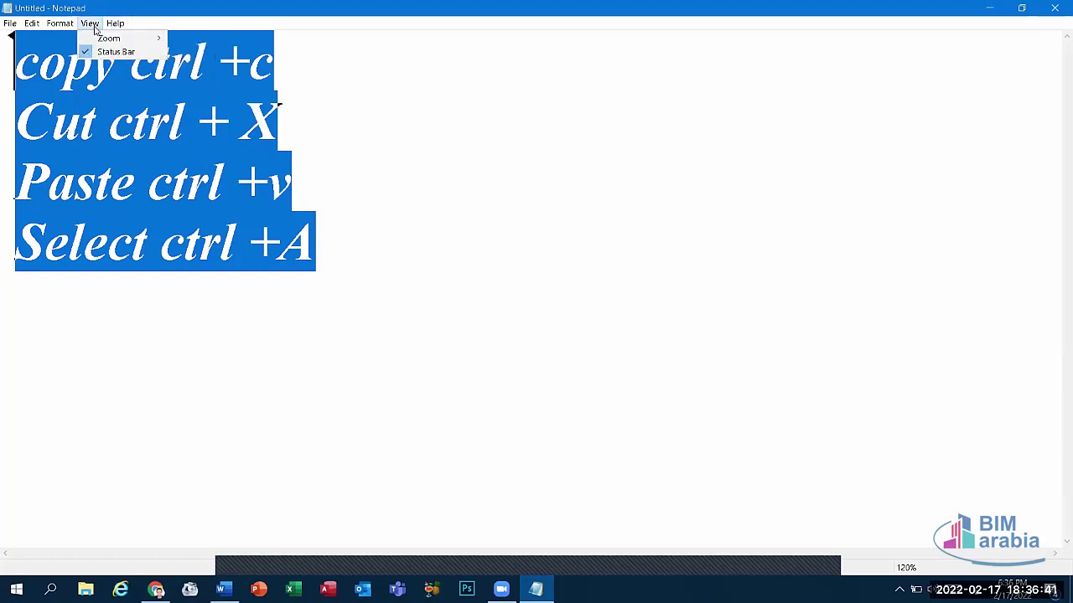
pyautogui.moveTo(148, 40)
pyautogui.click(184, 48)
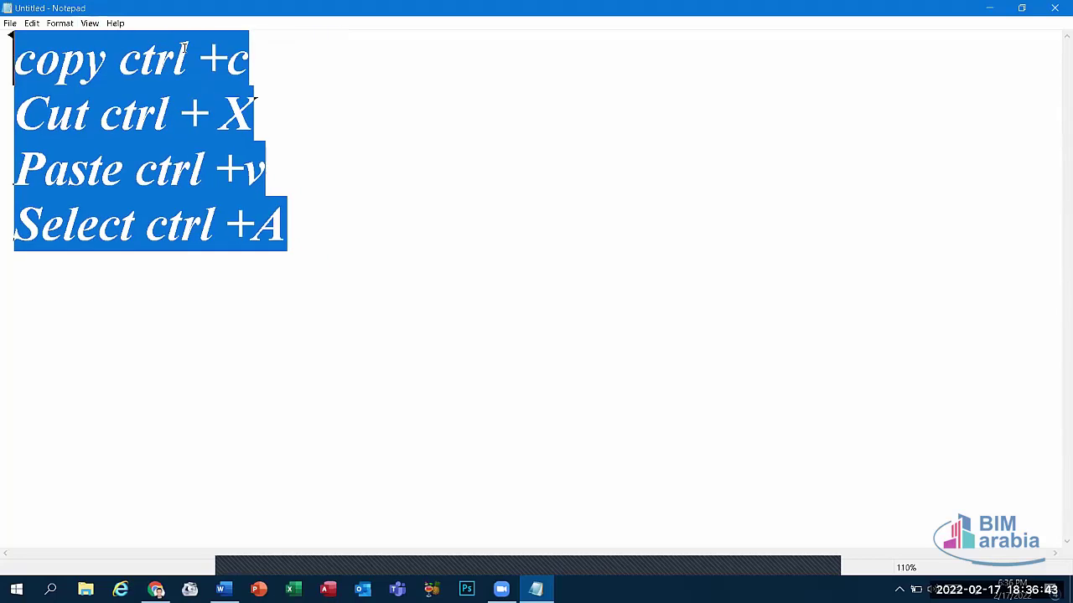
pyautogui.click(90, 24)
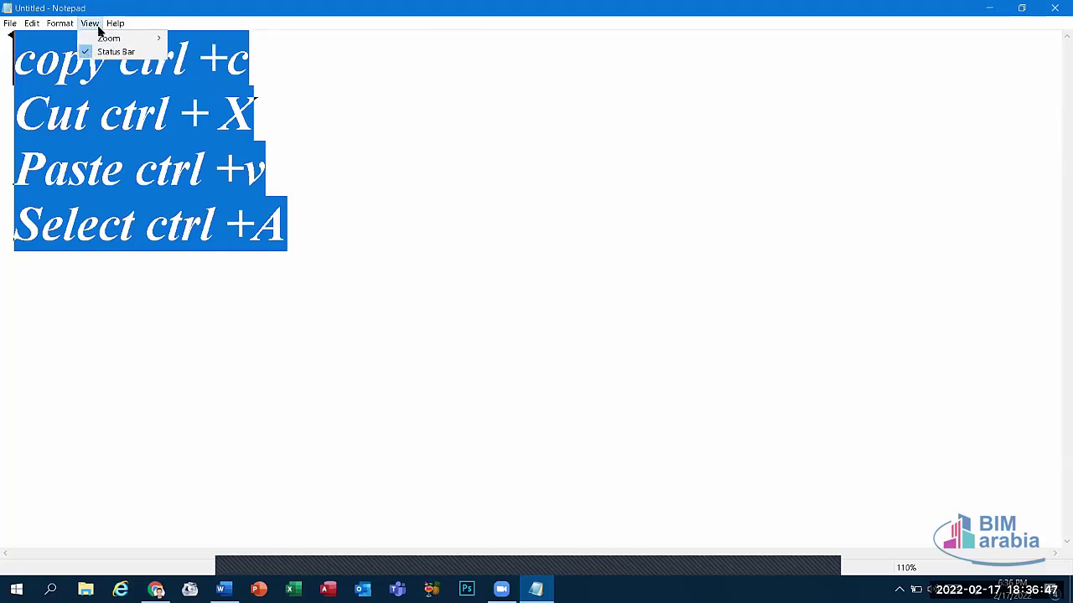
pyautogui.moveTo(106, 39)
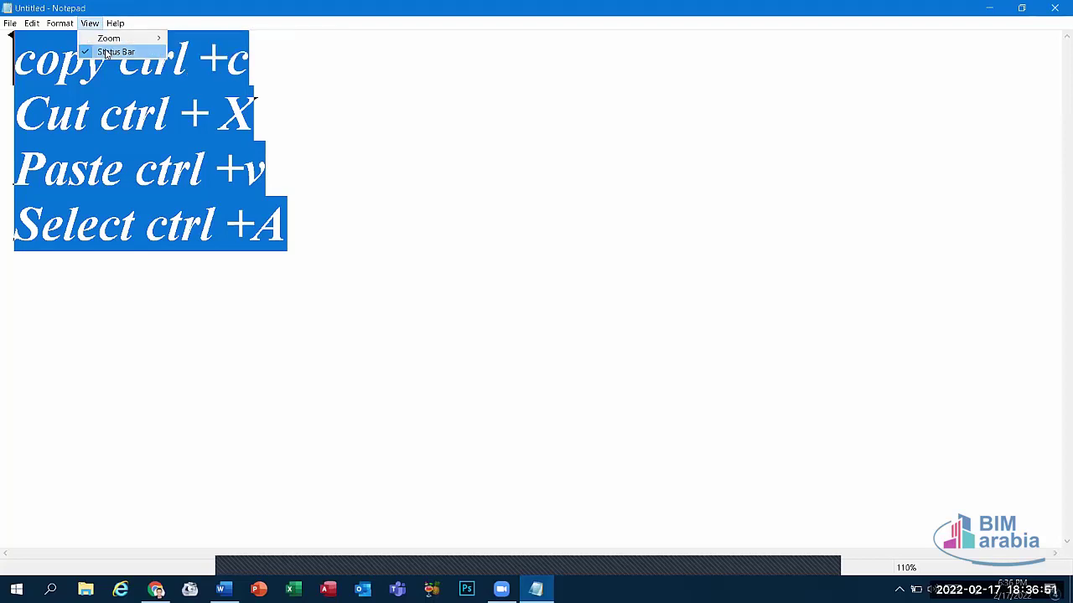
pyautogui.click(106, 53)
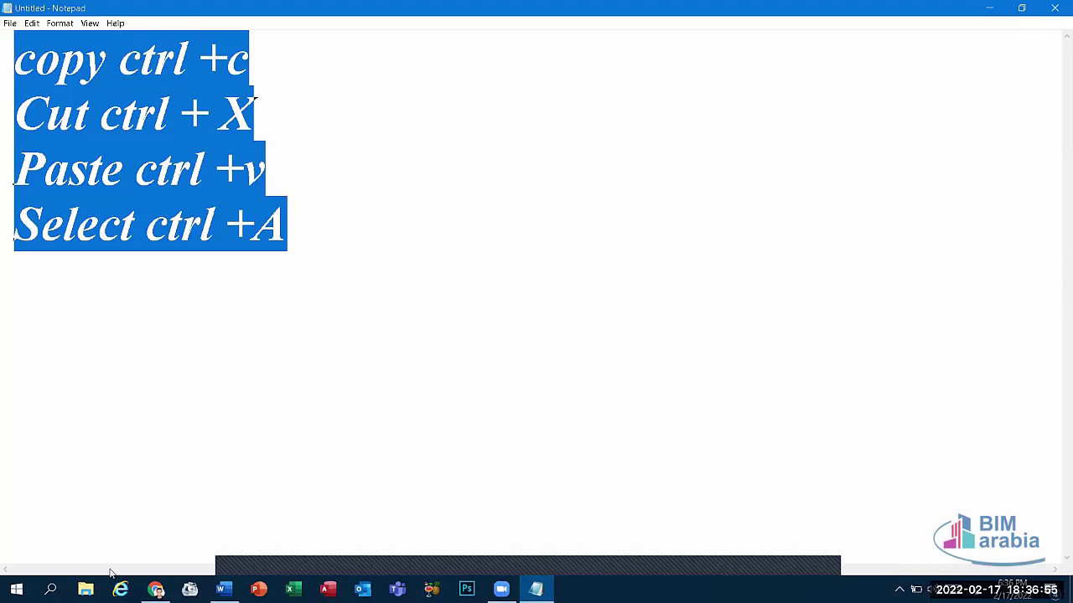
pyautogui.click(89, 23)
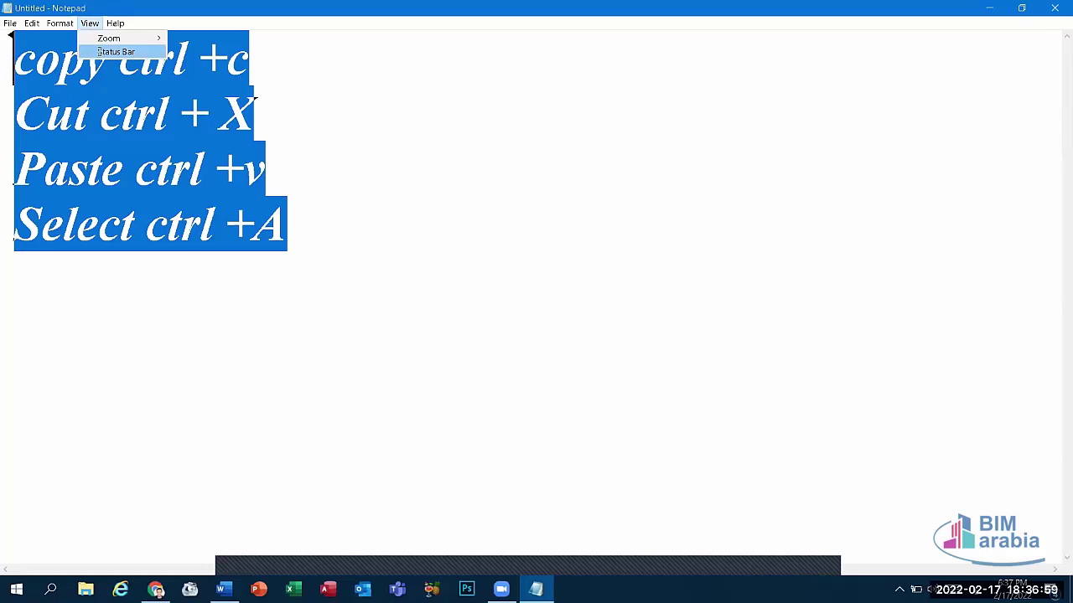
pyautogui.click(102, 52)
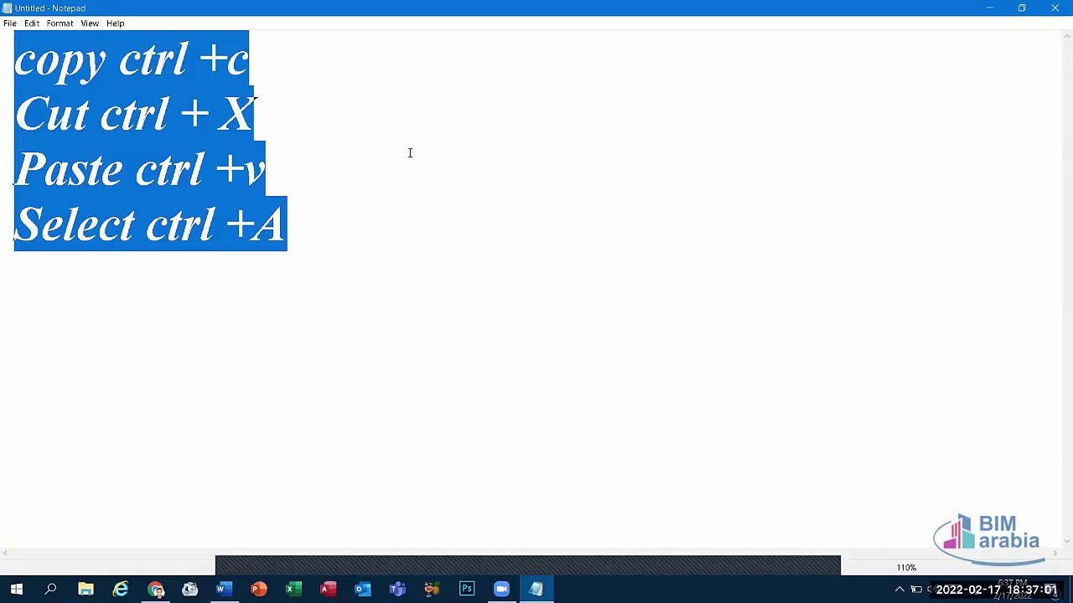
# Step: Open Save As at the Desktop, cancel without saving, then close the Notepad window
pyautogui.click(9, 23)
pyautogui.click(36, 63)
pyautogui.click(74, 116)
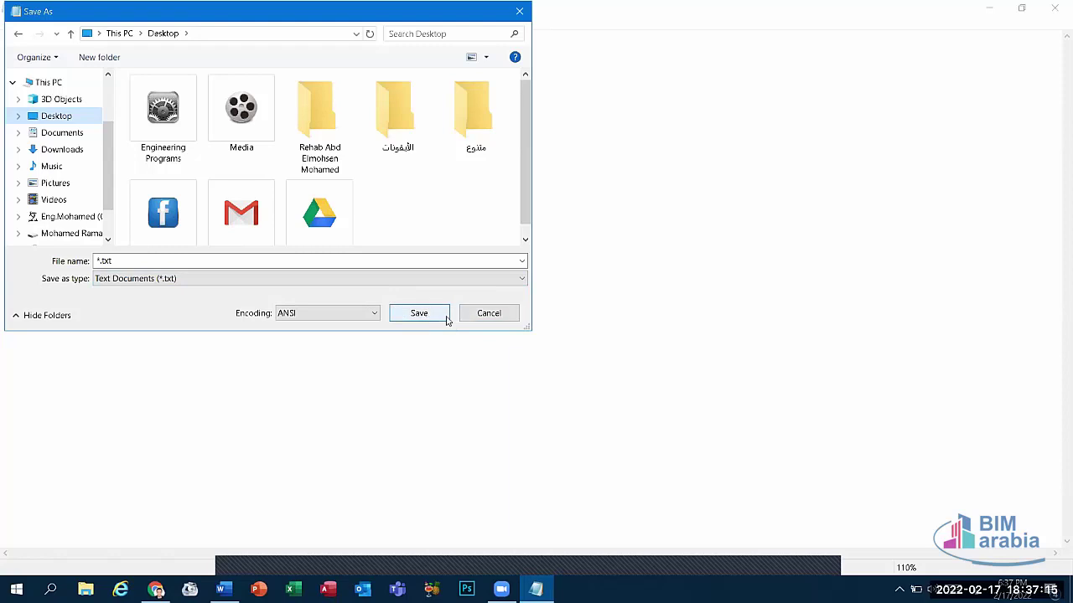
pyautogui.click(488, 314)
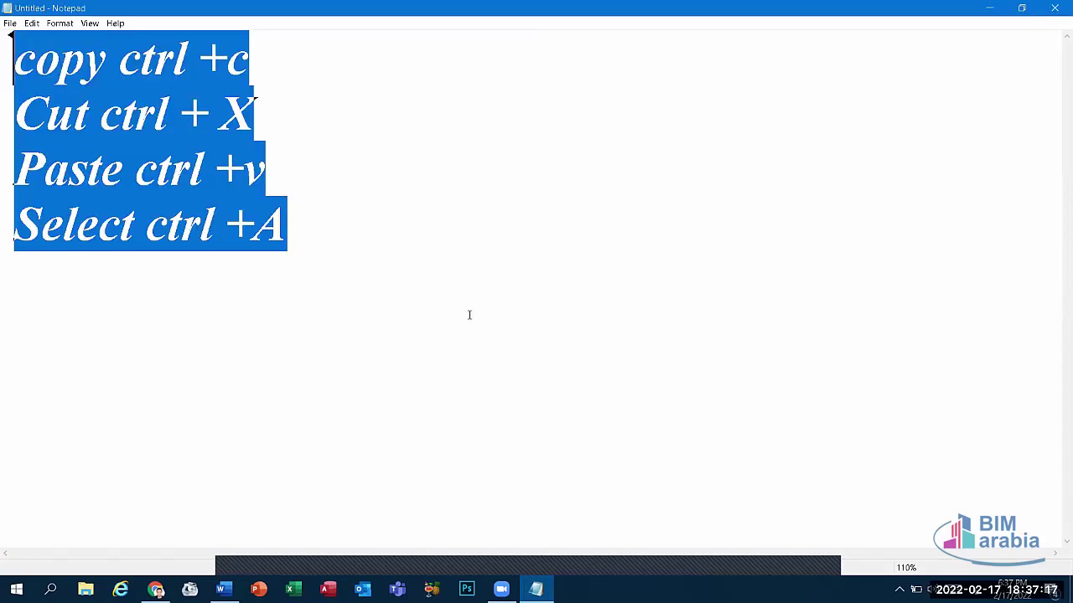
pyautogui.click(1052, 8)
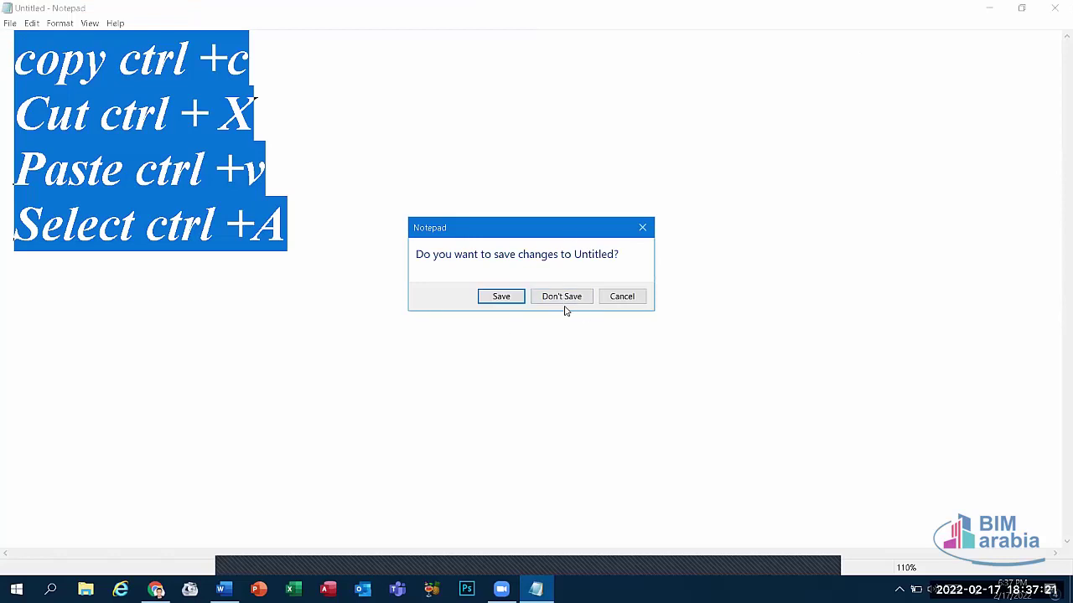
# Step: Discard Notepad's changes, close the blank Word document, and launch Sticky Notes from Start search
pyautogui.press('n')
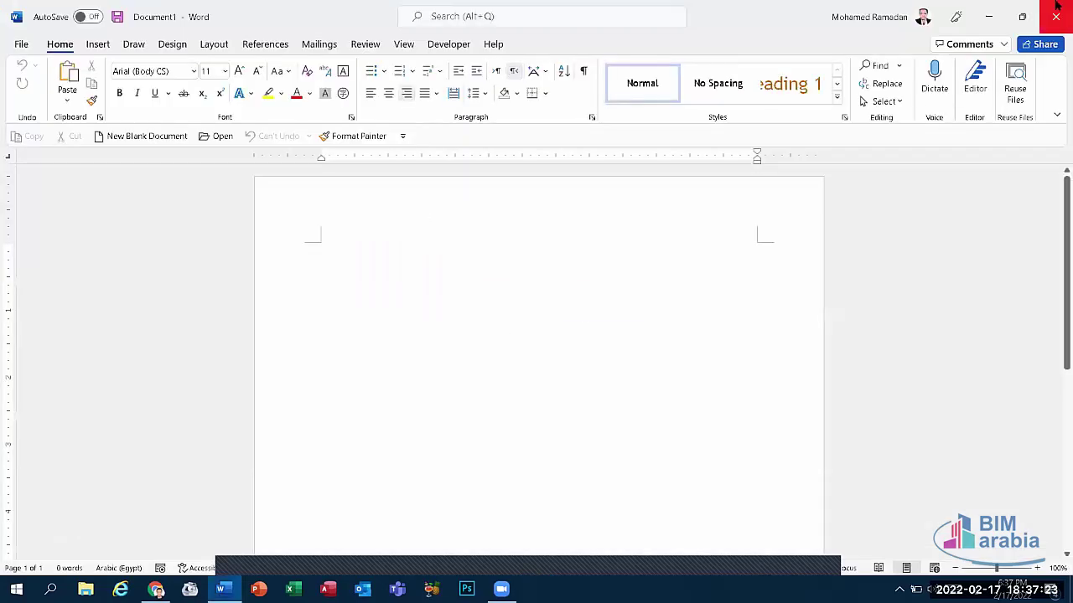
pyautogui.click(1055, 17)
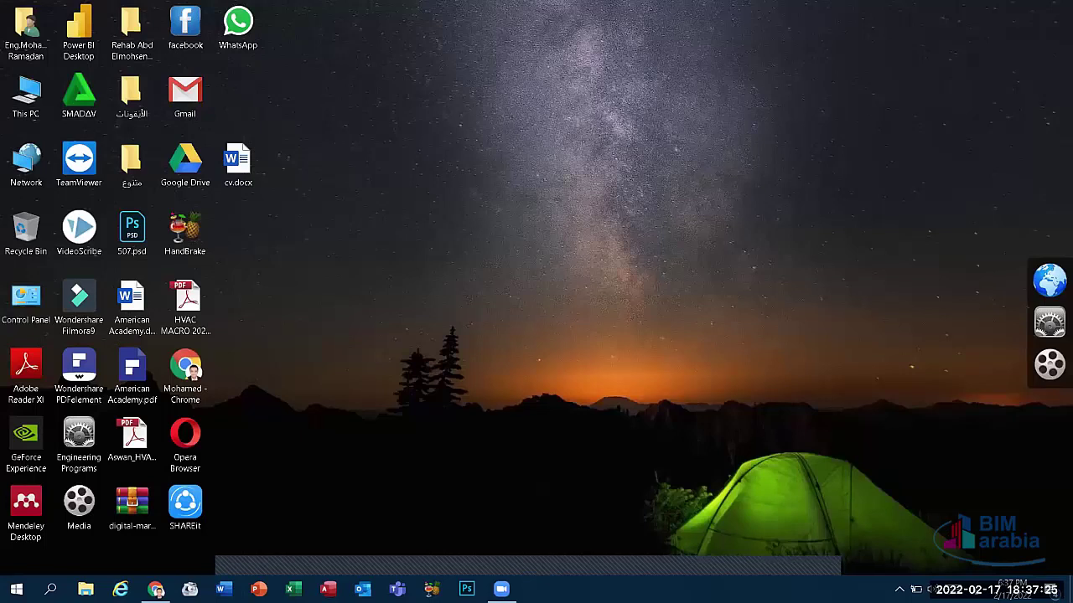
pyautogui.press('super')
pyautogui.write('سفهؤ')
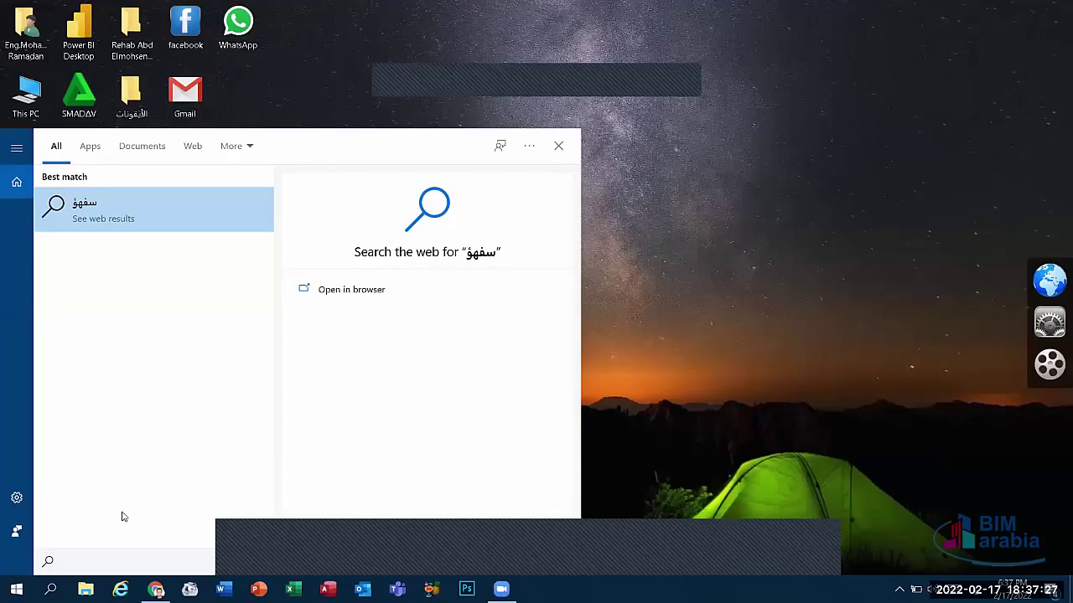
pyautogui.press('BackSpace')
pyautogui.press('BackSpace')
pyautogui.press('BackSpace')
pyautogui.press('BackSpace')
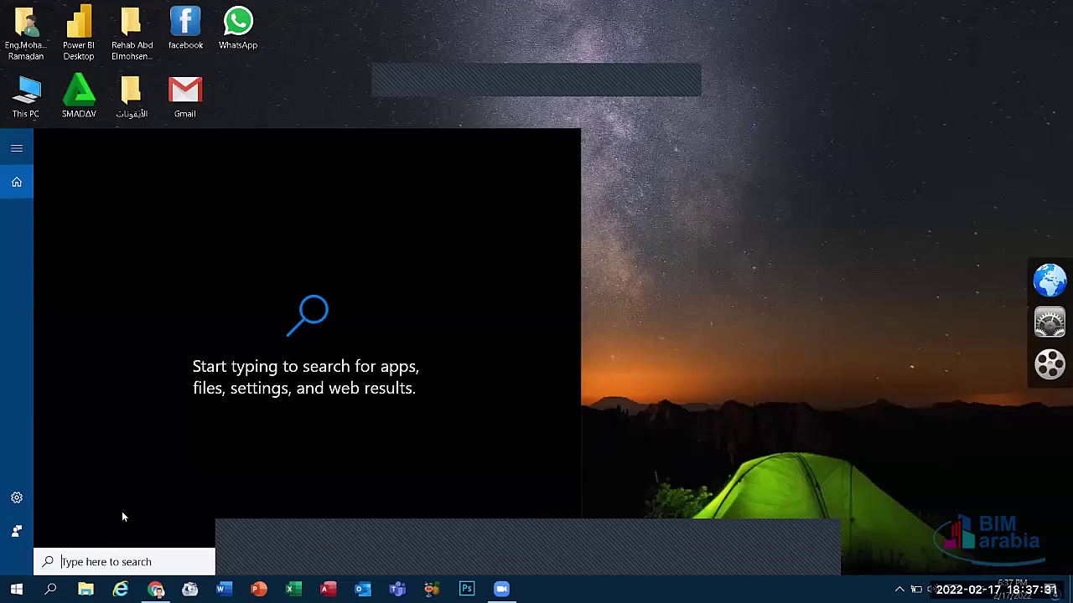
pyautogui.write('stic')
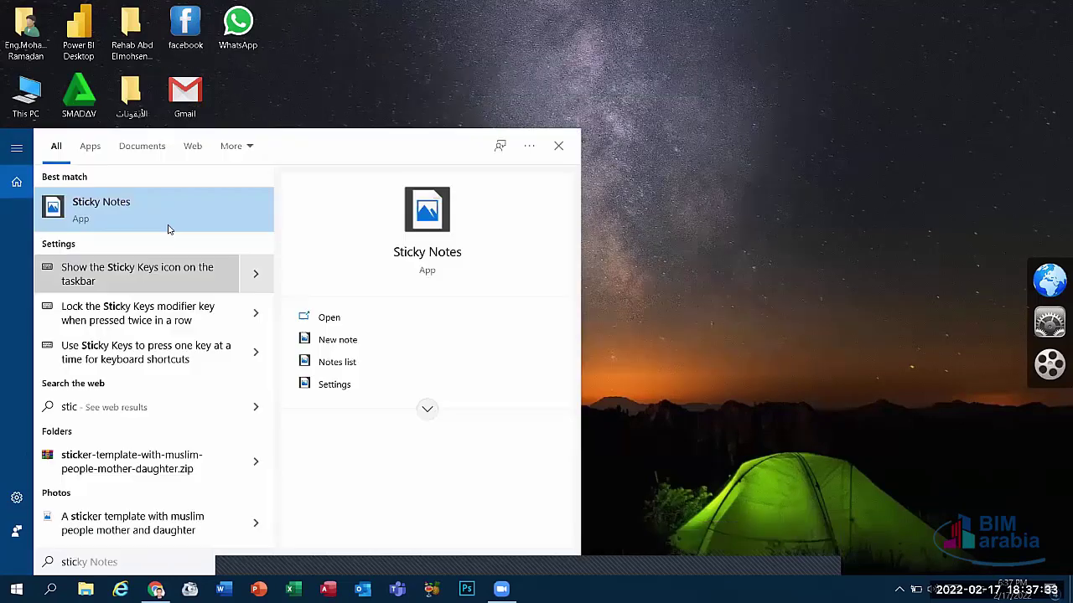
pyautogui.click(170, 221)
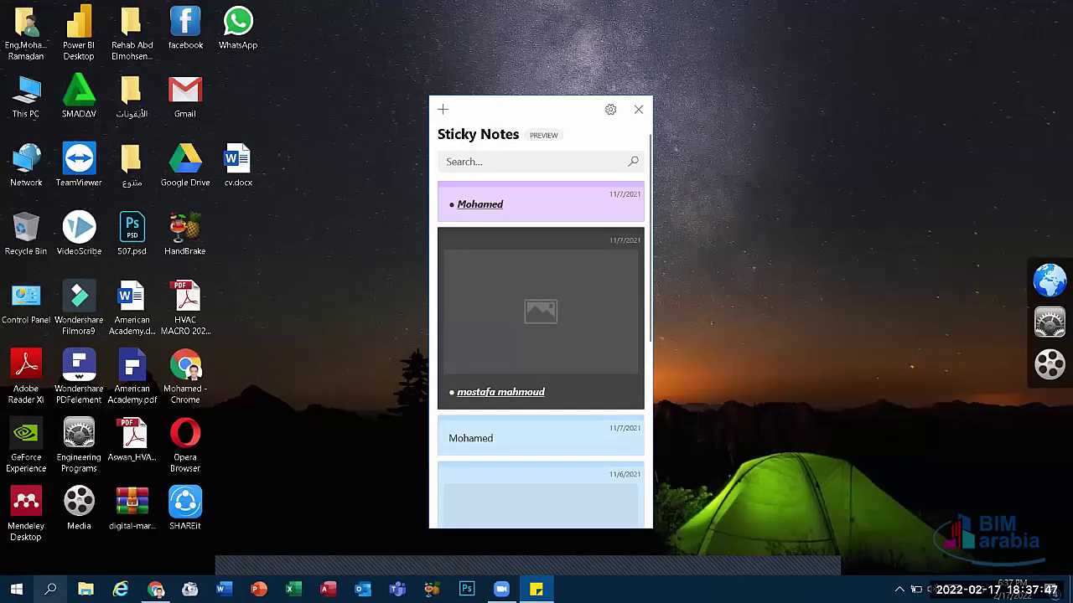
# Step: Launch Notepad via a 'not' search, move it left, and drag Sticky Notes to the upper right
pyautogui.click(50, 589)
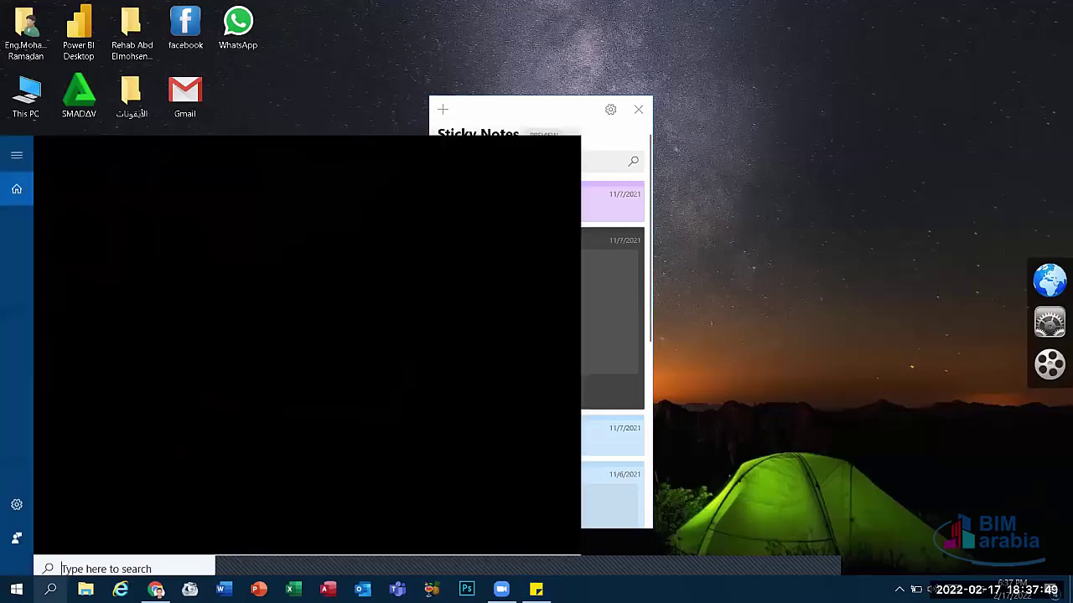
pyautogui.write('n')
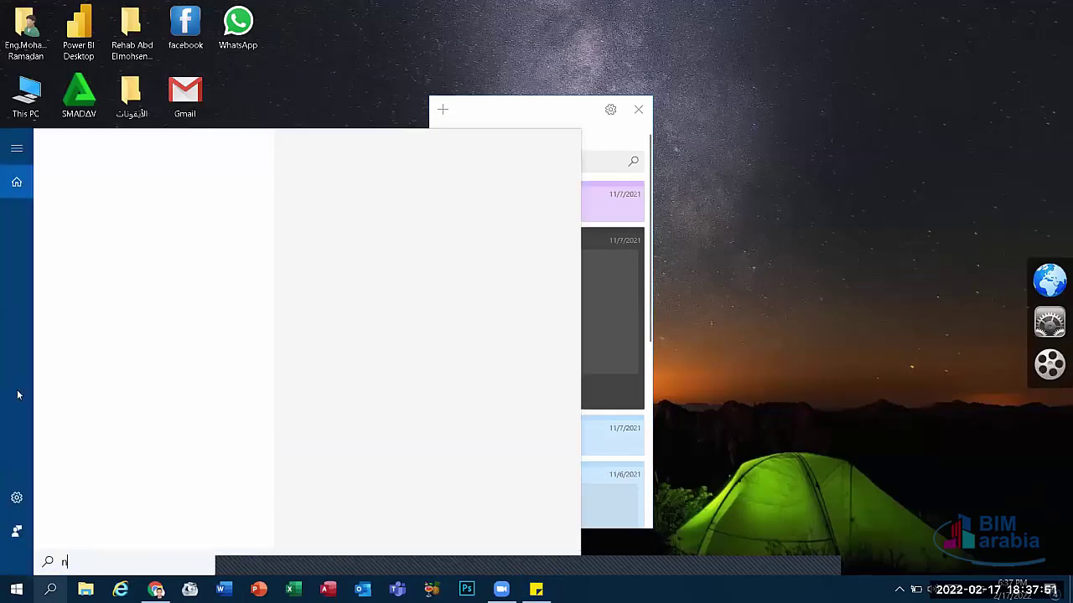
pyautogui.write('ot')
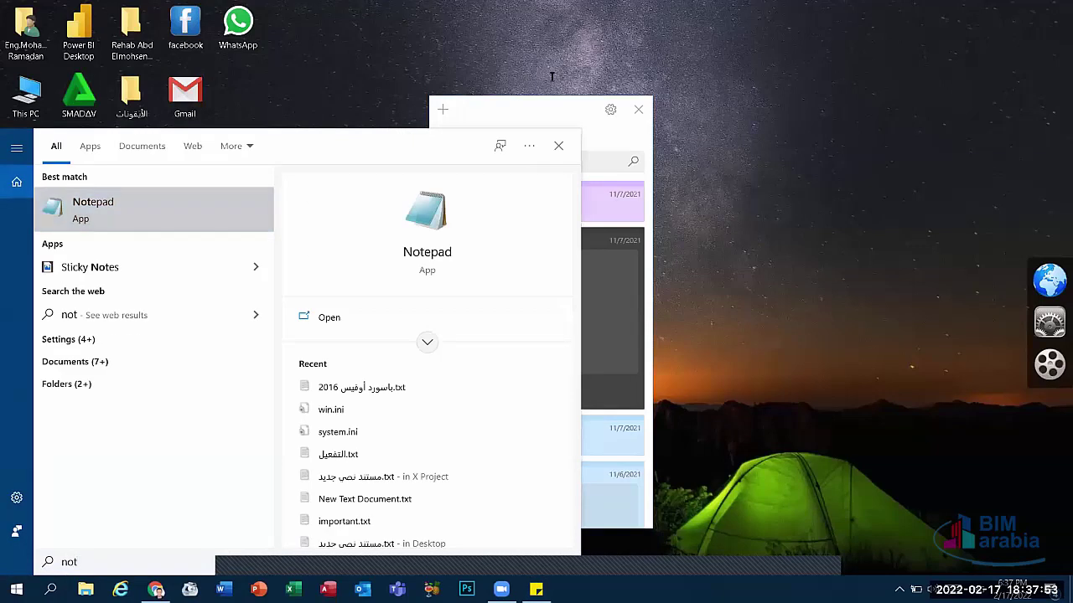
pyautogui.press('Return')
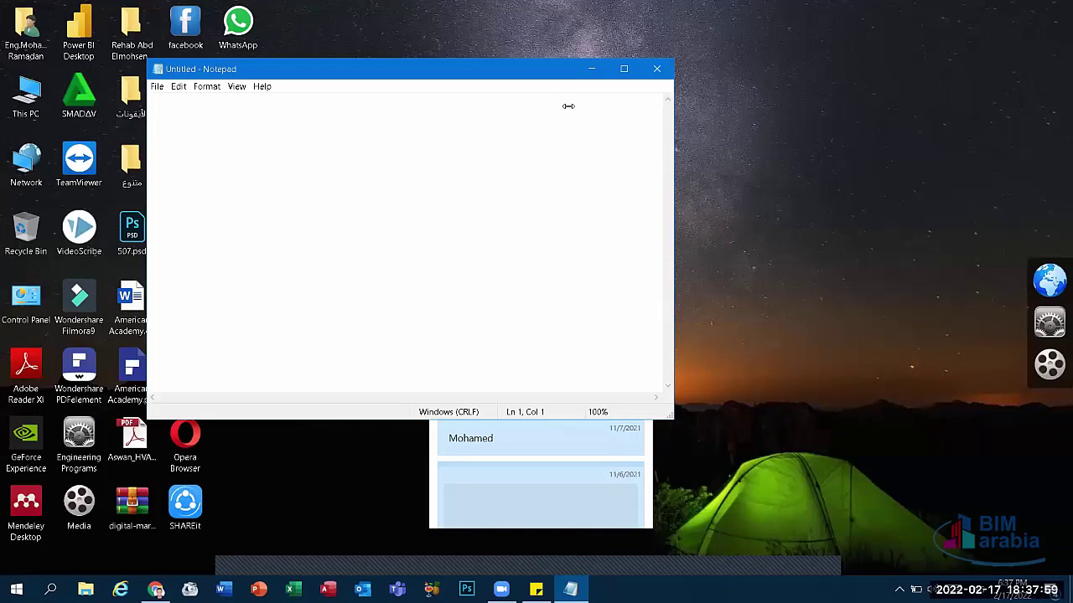
pyautogui.moveTo(335, 69); pyautogui.dragTo(203, 79)
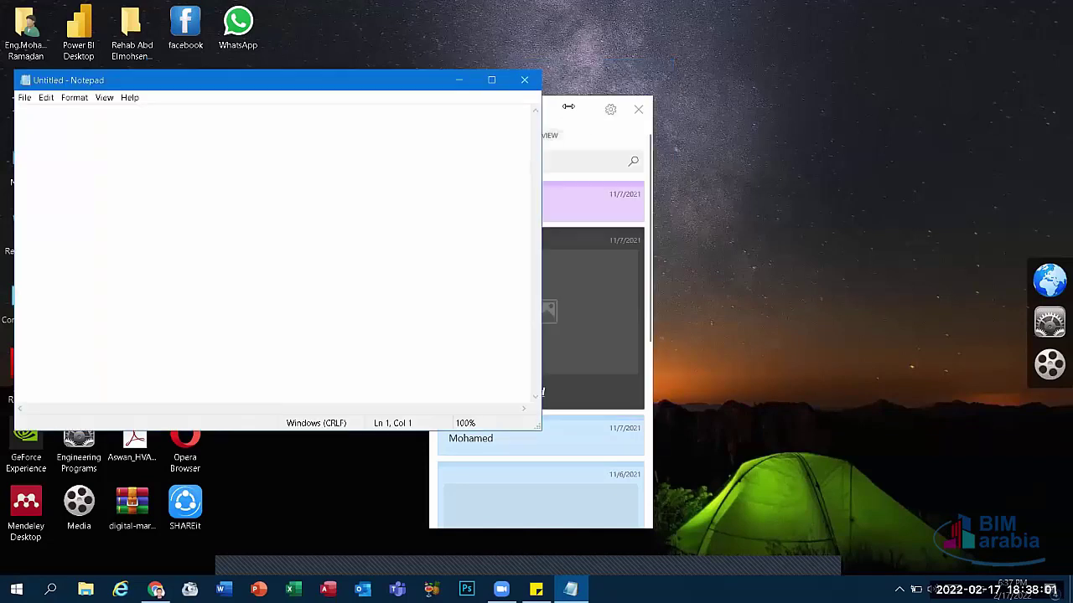
pyautogui.click(569, 106)
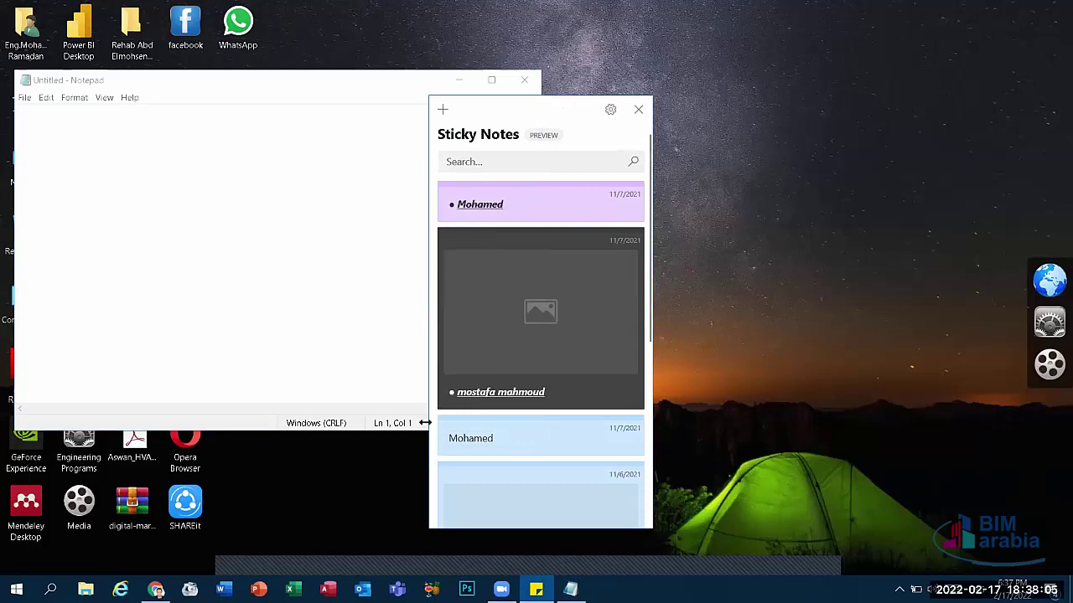
pyautogui.moveTo(568, 107); pyautogui.dragTo(782, 47)
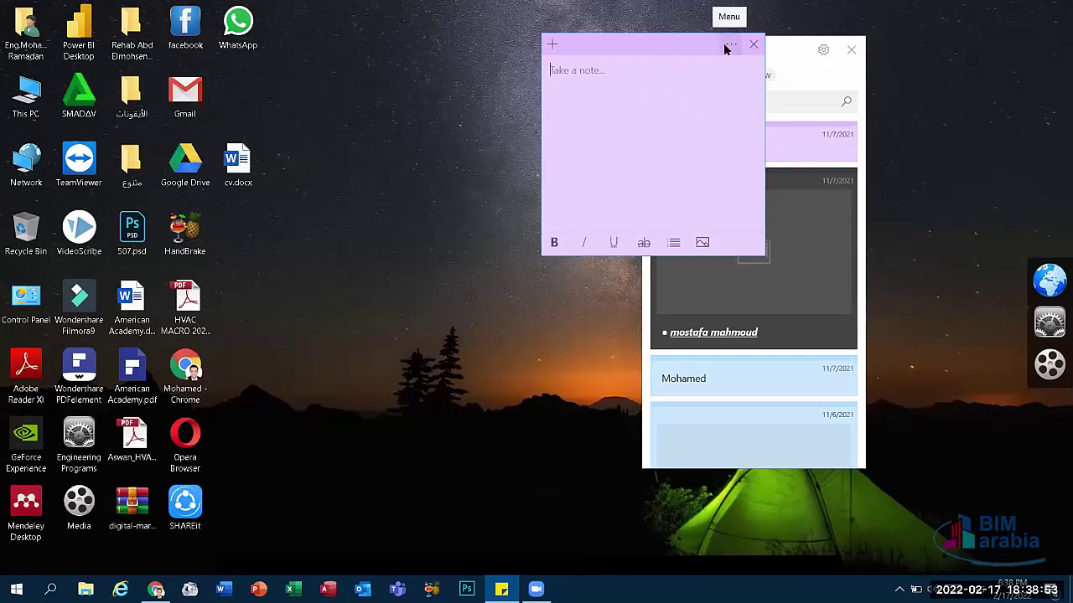
# Step: Make the note yellow, type the first name, and style it bold, italic, underlined and struck through
pyautogui.click(724, 44)
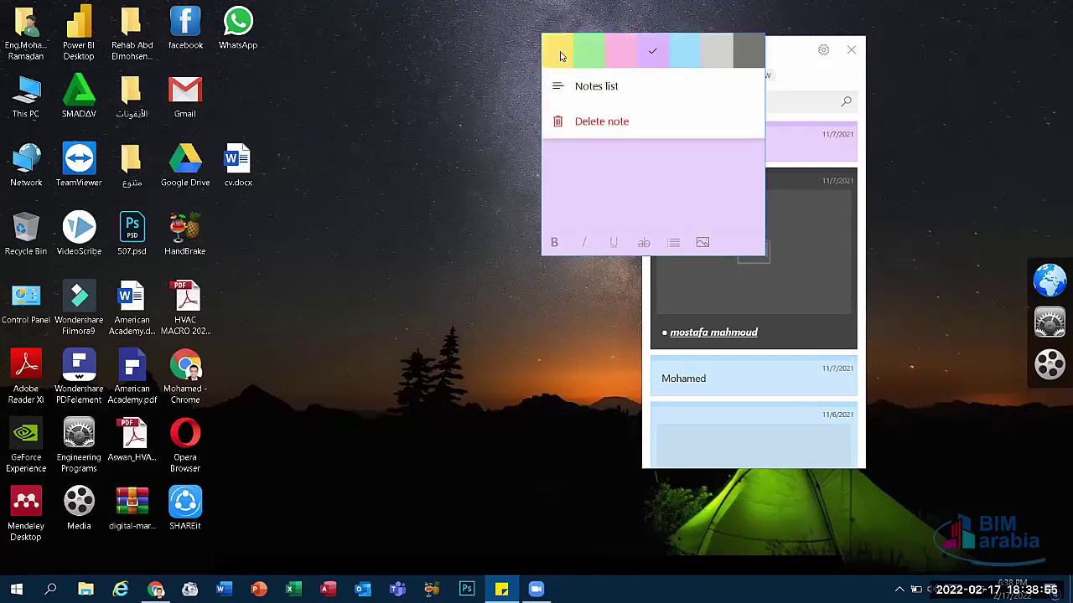
pyautogui.click(561, 56)
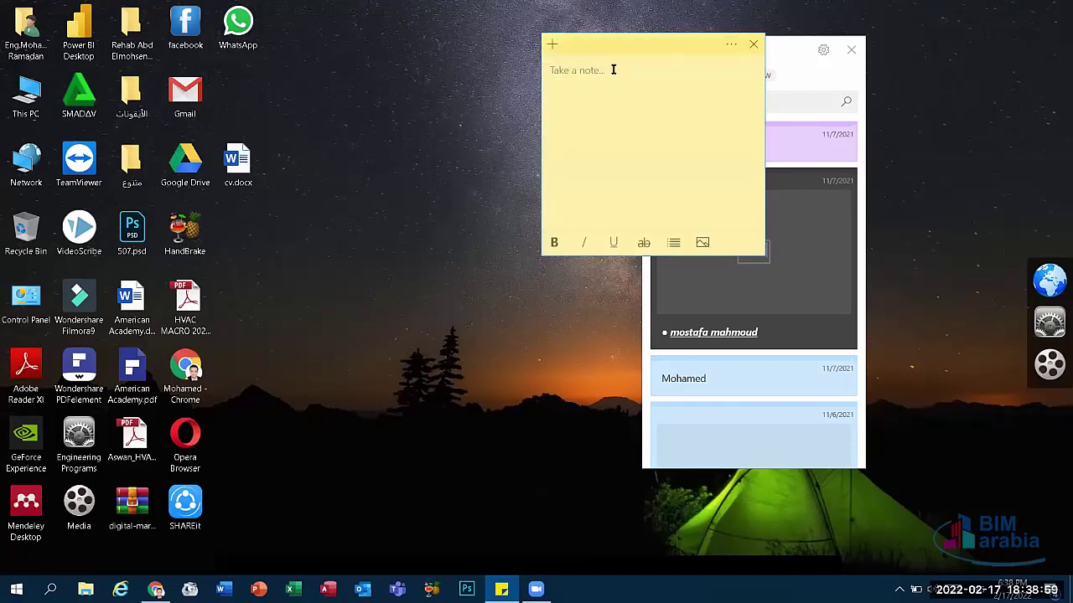
pyautogui.write('M')
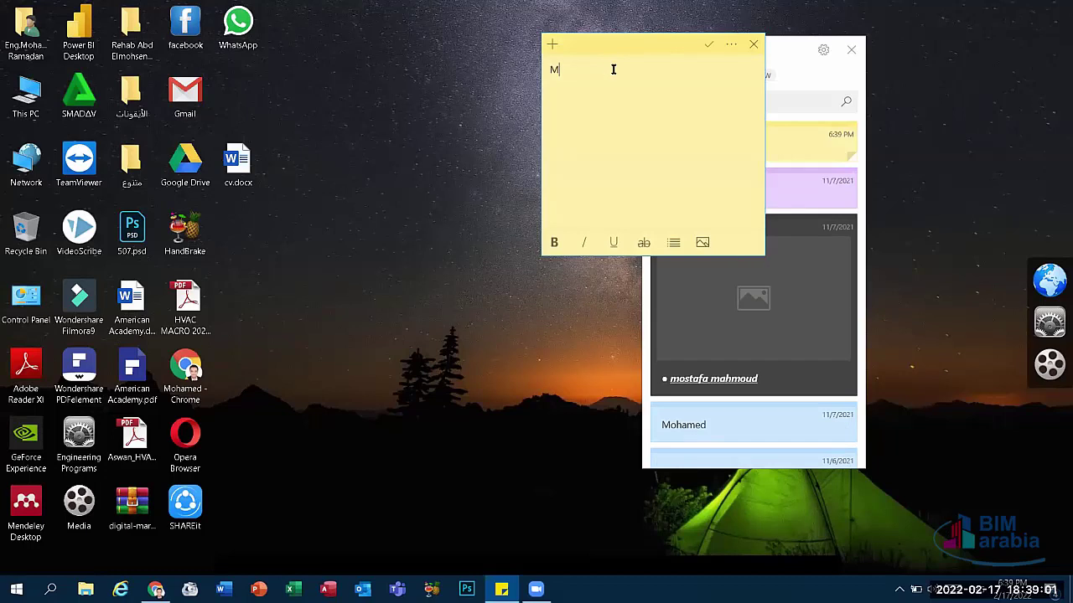
pyautogui.write('ohamed')
pyautogui.moveTo(593, 70); pyautogui.dragTo(539, 74)
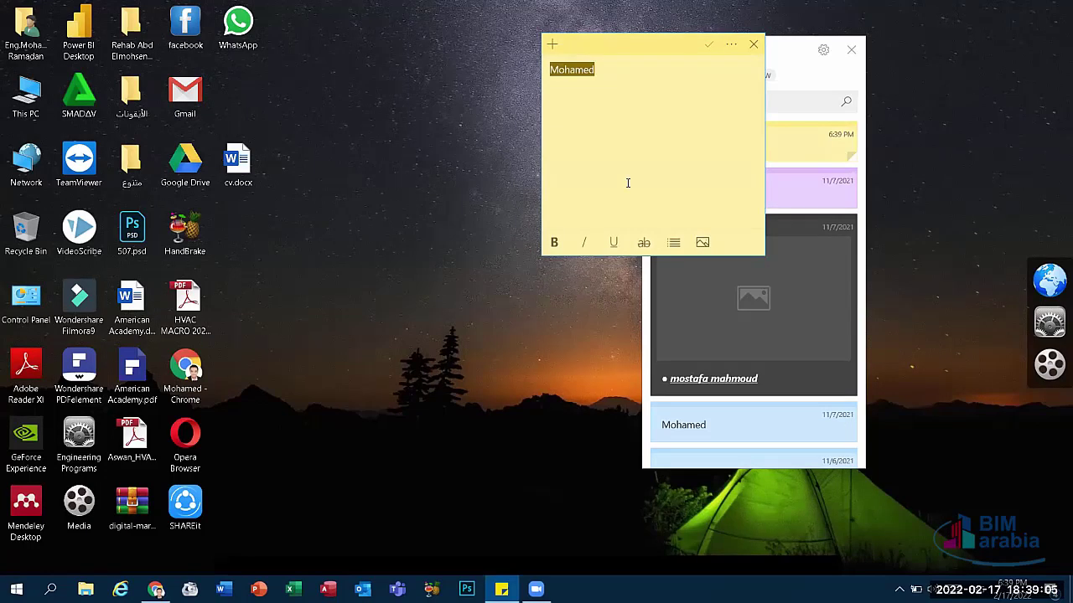
pyautogui.click(555, 243)
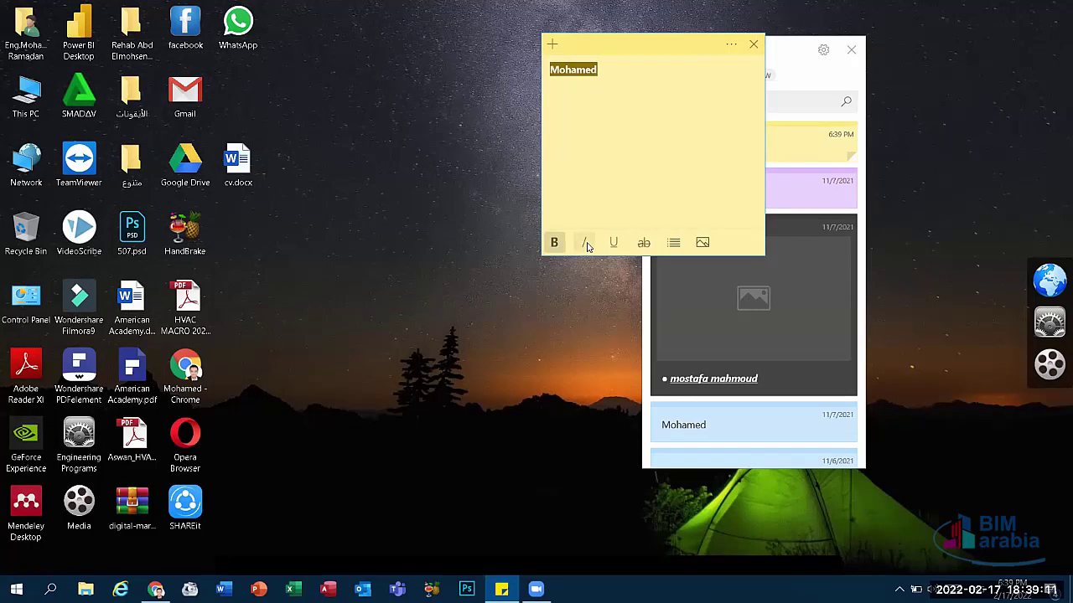
pyautogui.click(587, 244)
pyautogui.click(613, 243)
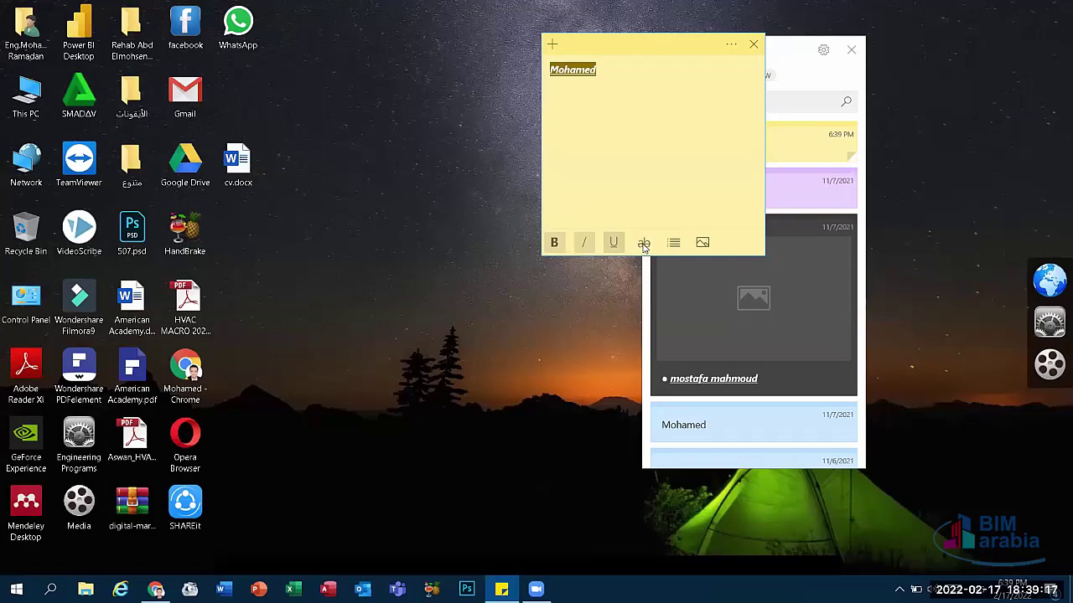
pyautogui.click(642, 245)
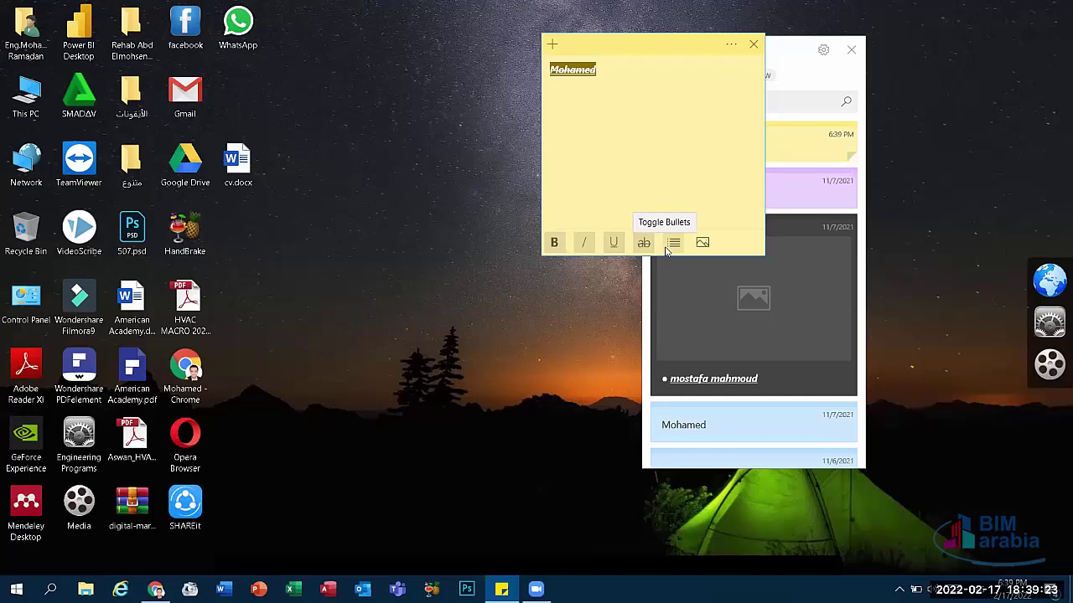
# Step: Add the second and third names on new lines and turn all three lines into bullets
pyautogui.click(597, 70)
pyautogui.press('Return')
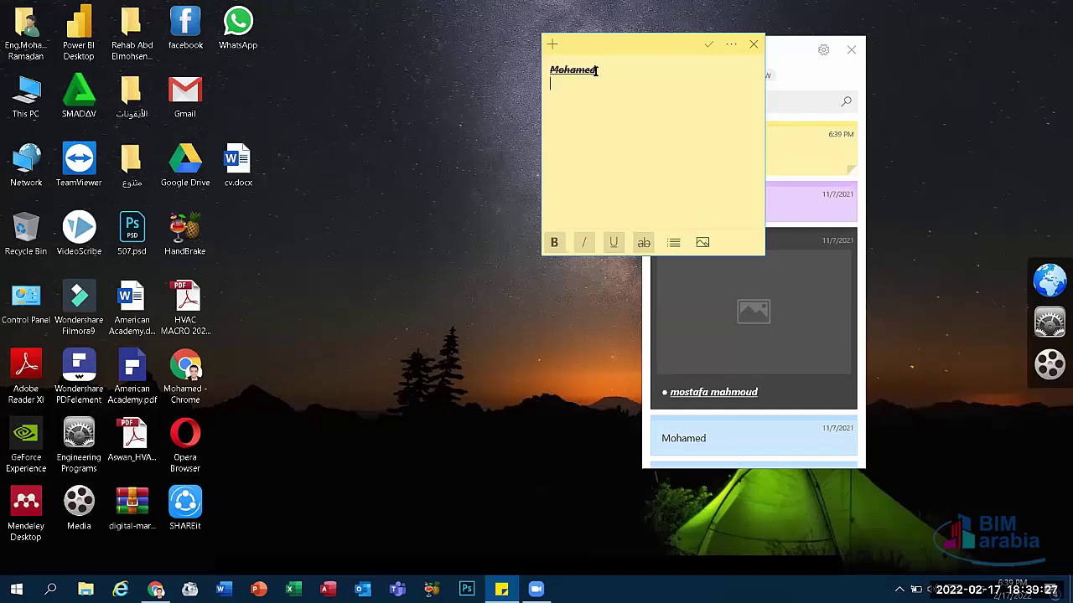
pyautogui.write('Mostafa')
pyautogui.press('Return')
pyautogui.write('A')
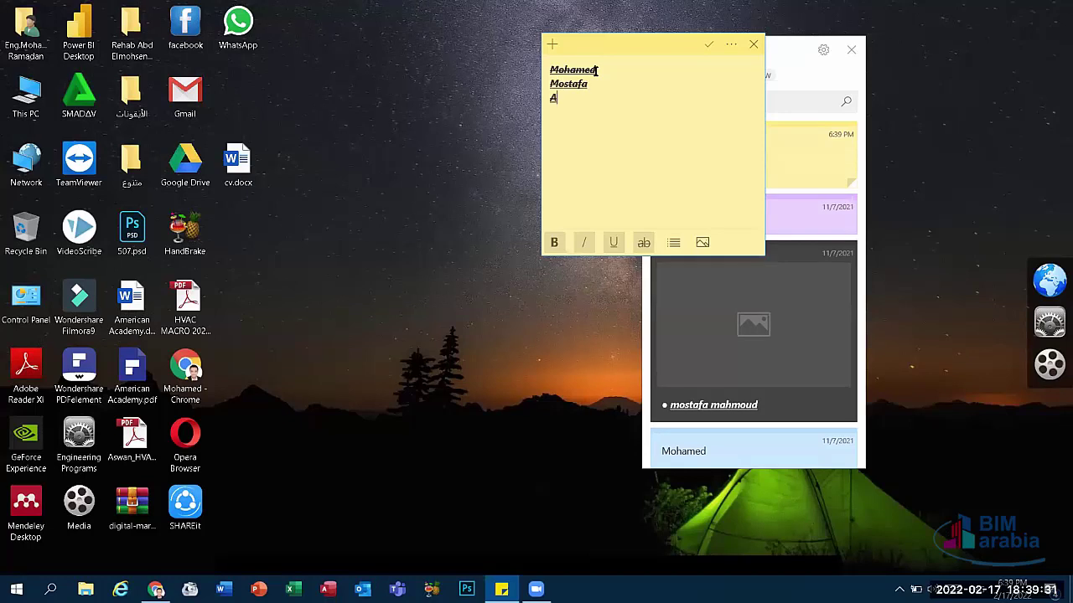
pyautogui.write('hmed')
pyautogui.hotkey('ctrl', 'a')
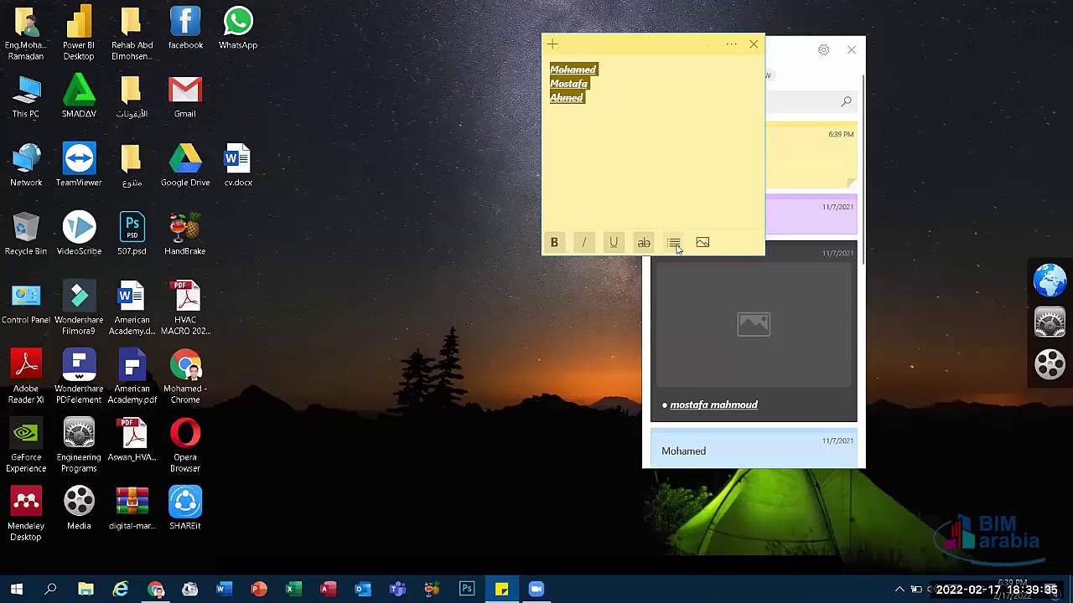
pyautogui.click(674, 243)
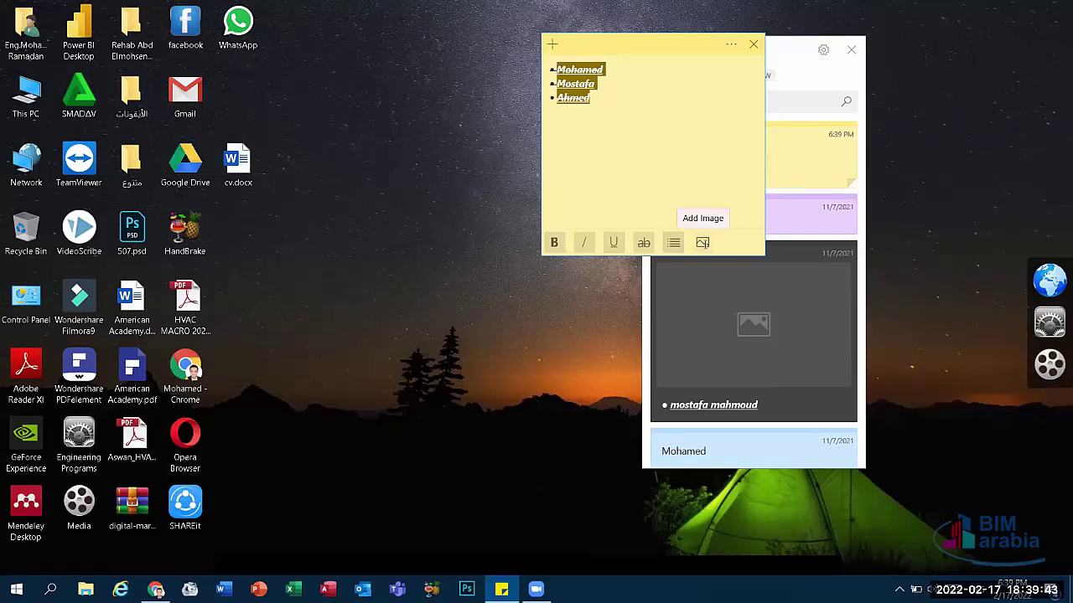
# Step: Insert Screenshot (102).png into the yellow note, close the note, and right-click it in the list
pyautogui.click(702, 243)
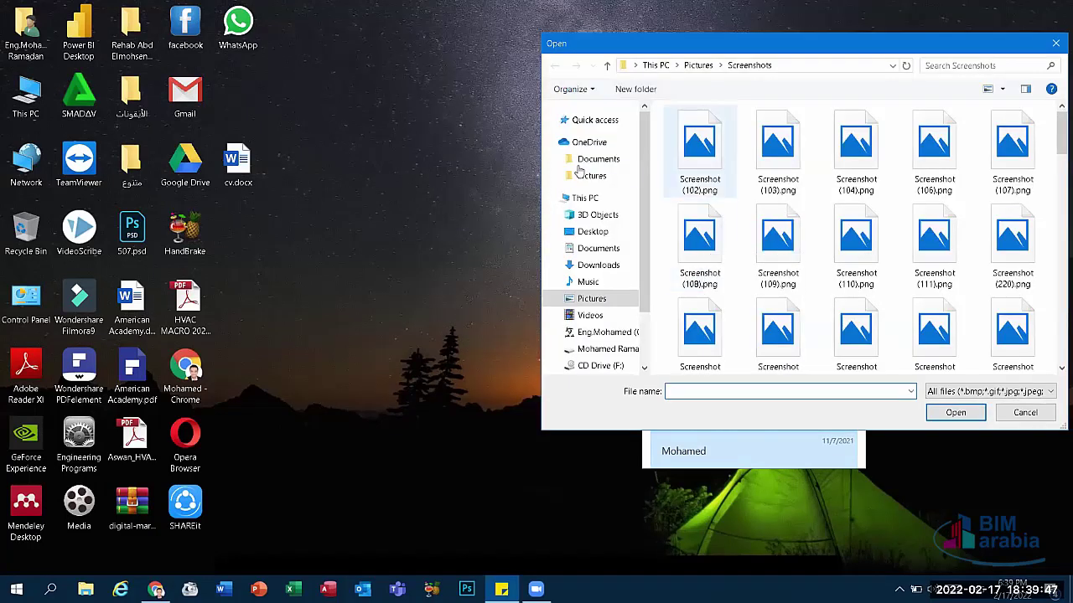
pyautogui.click(593, 232)
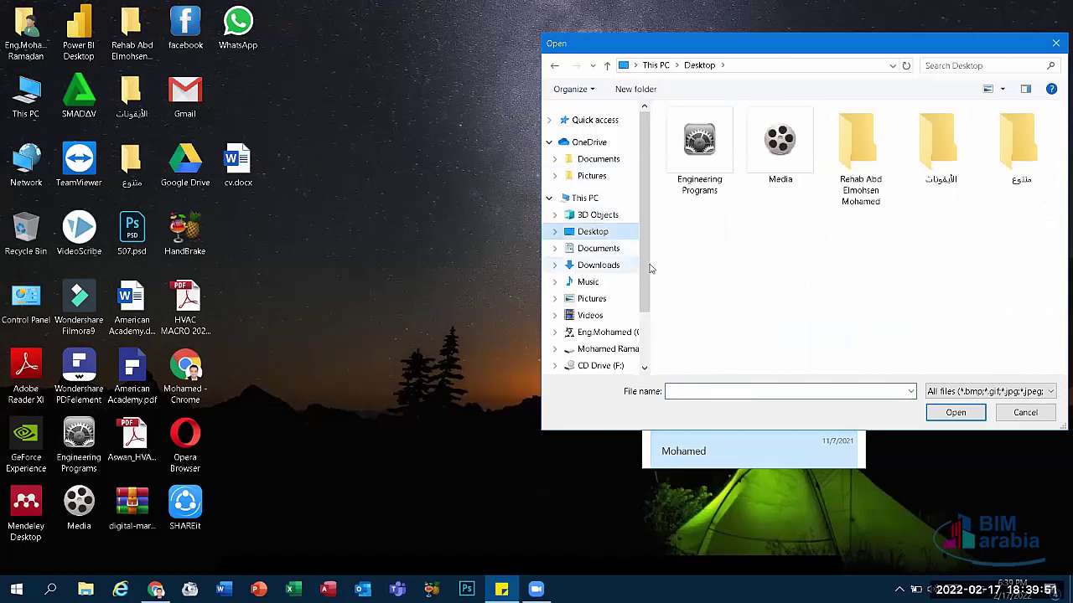
pyautogui.click(588, 302)
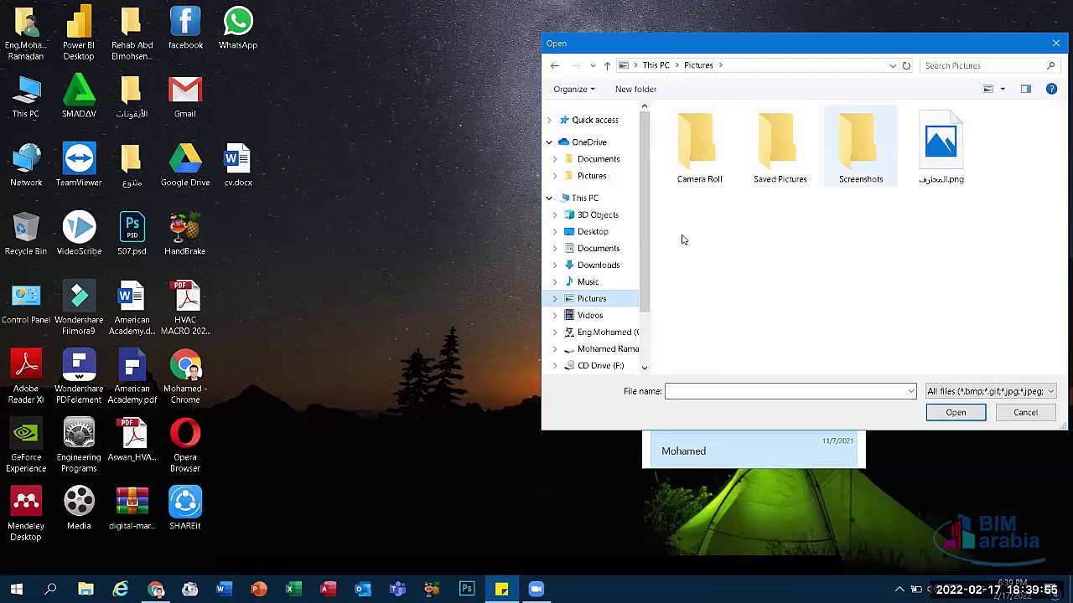
pyautogui.press('Escape')
pyautogui.click(702, 242)
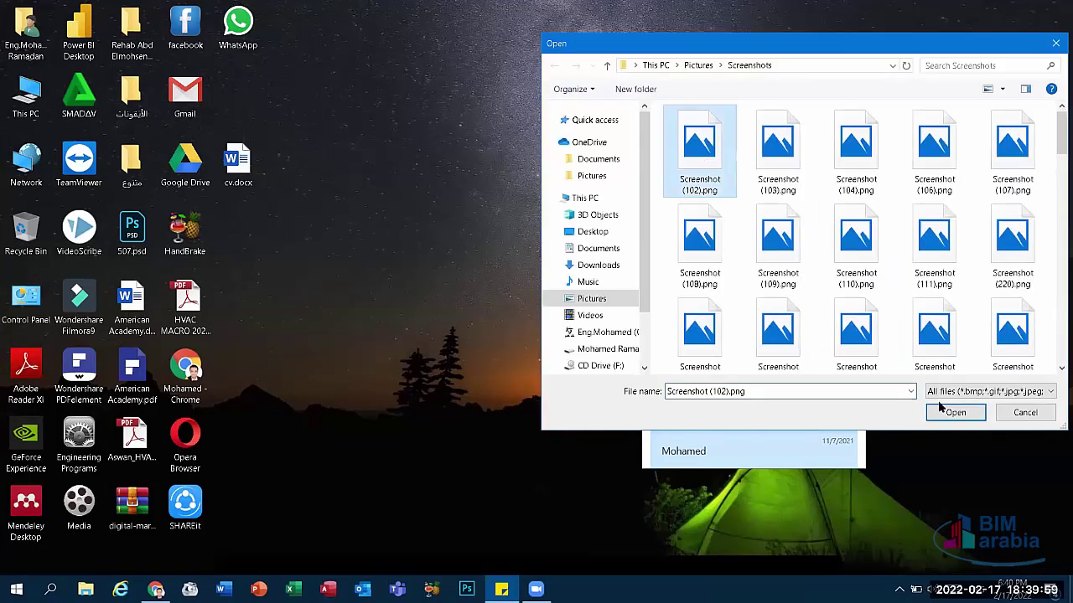
pyautogui.click(945, 410)
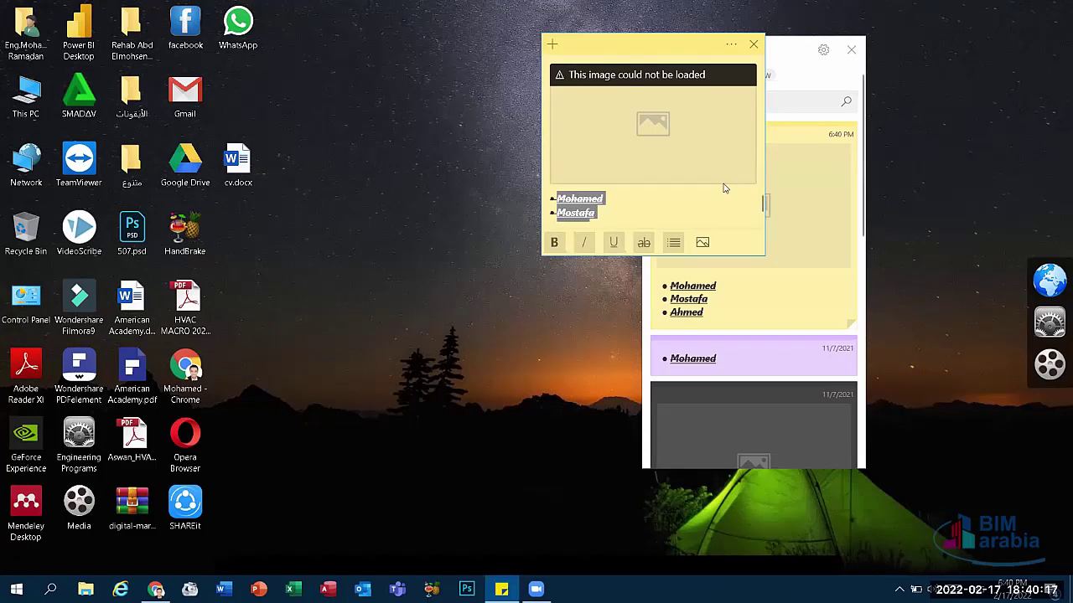
pyautogui.click(753, 46)
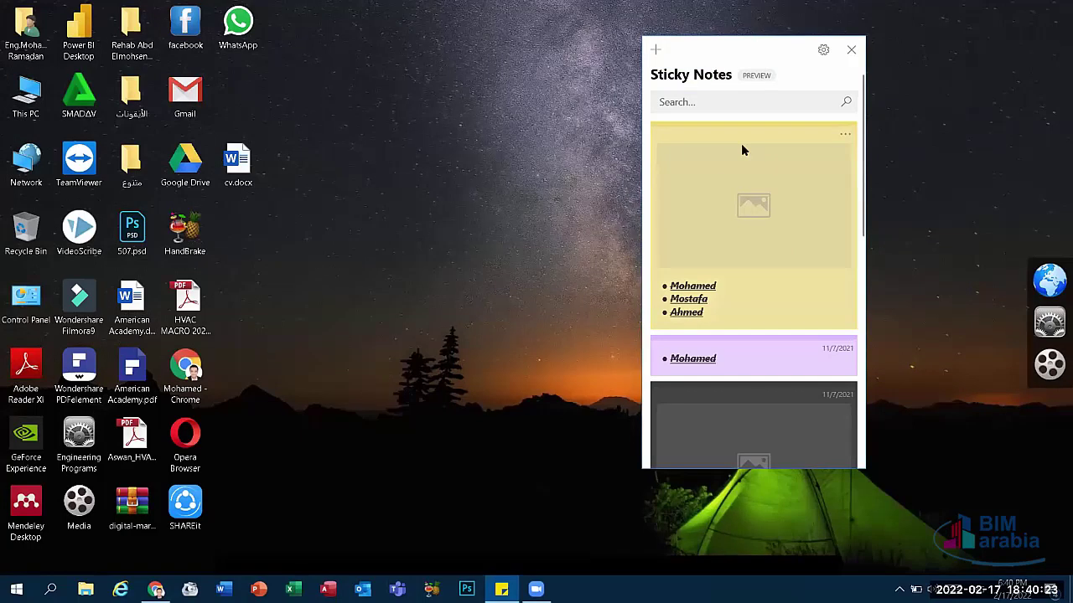
pyautogui.rightClick(741, 149)
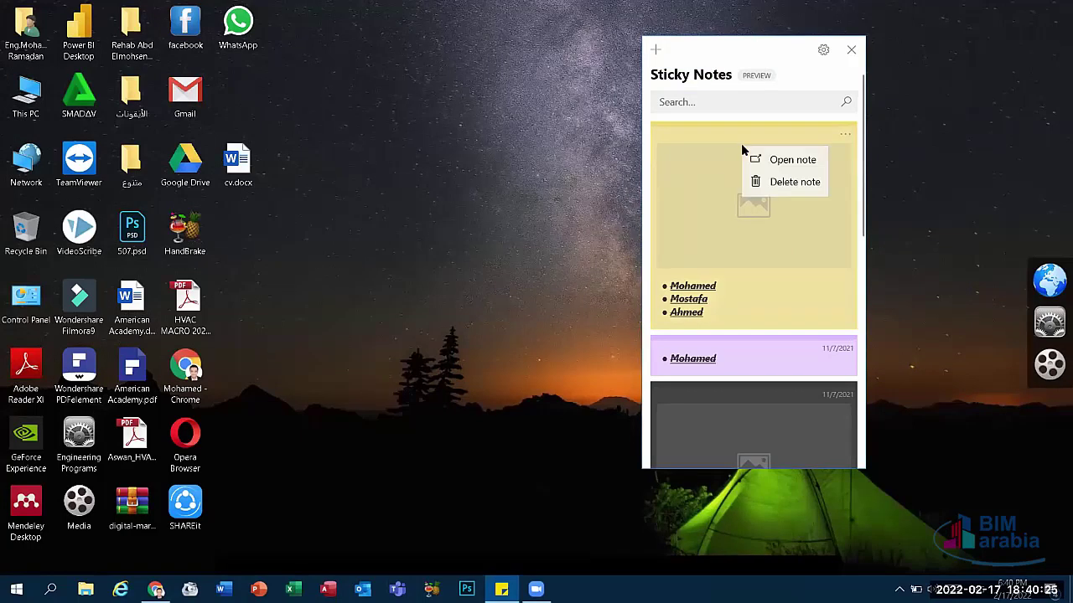
# Step: Delete the yellow, dark image, purple and blue image notes, confirming each deletion
pyautogui.click(779, 182)
pyautogui.click(739, 278)
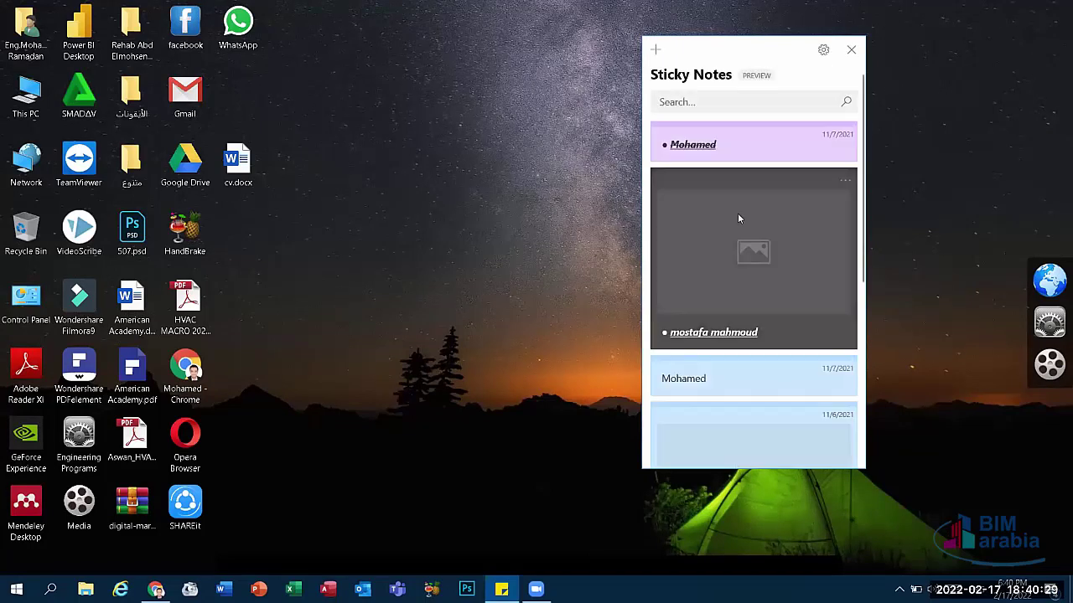
pyautogui.rightClick(737, 218)
pyautogui.click(767, 251)
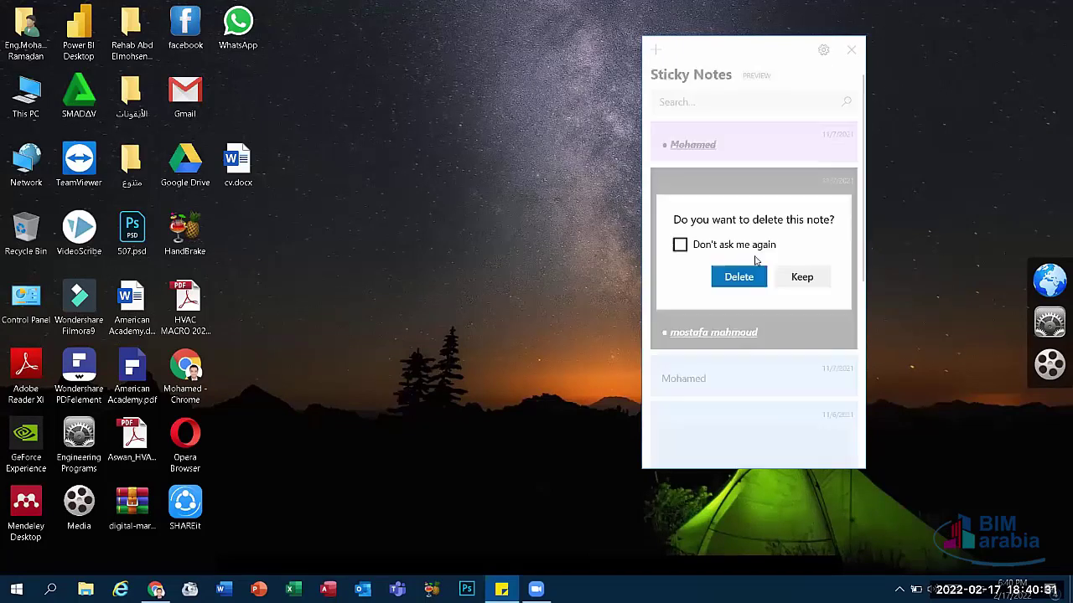
pyautogui.click(740, 277)
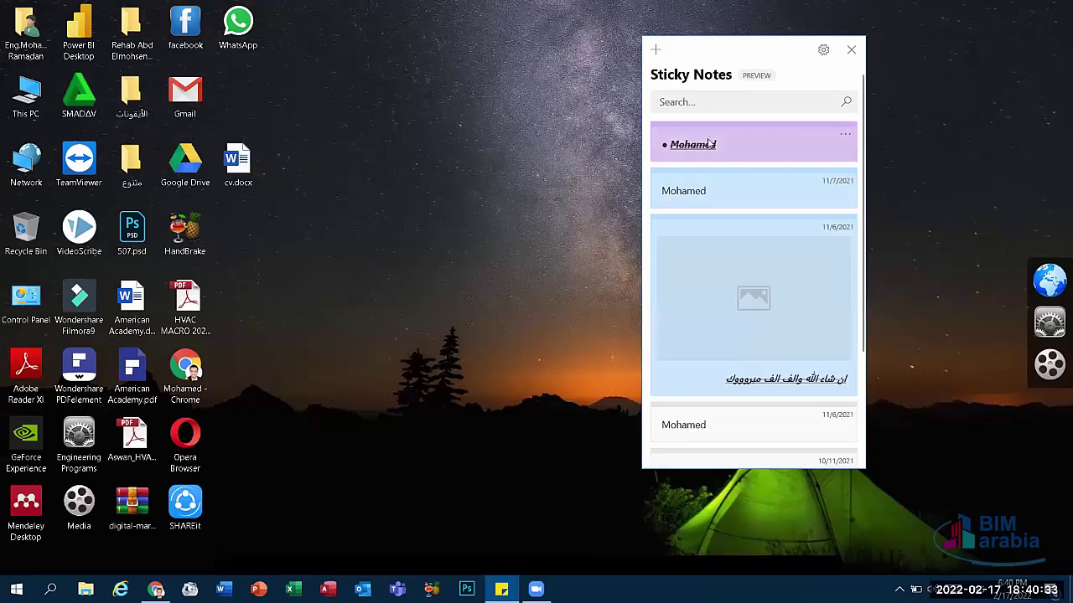
pyautogui.rightClick(709, 143)
pyautogui.click(737, 177)
pyautogui.press('Return')
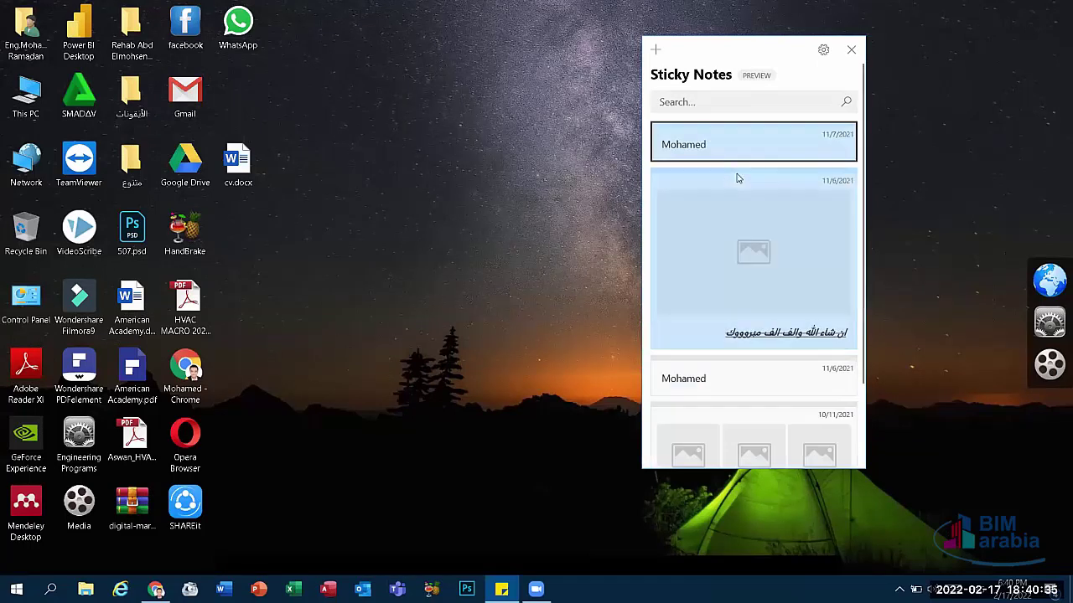
pyautogui.rightClick(751, 214)
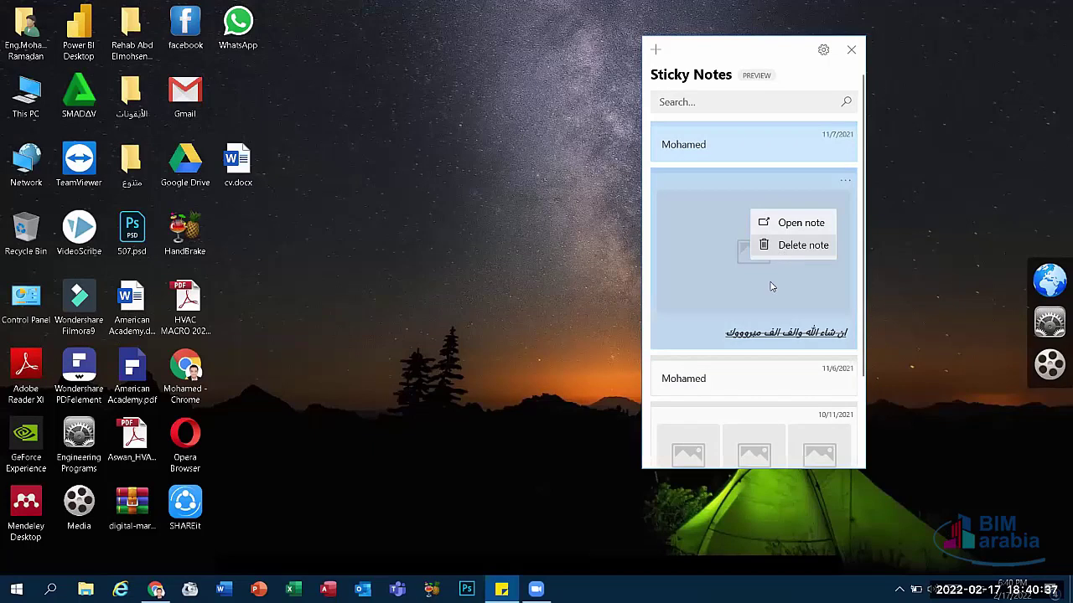
pyautogui.click(780, 246)
pyautogui.click(740, 278)
# Step: Delete the two one-word notes, the three-image note and the last note, then close Sticky Notes
pyautogui.rightClick(747, 147)
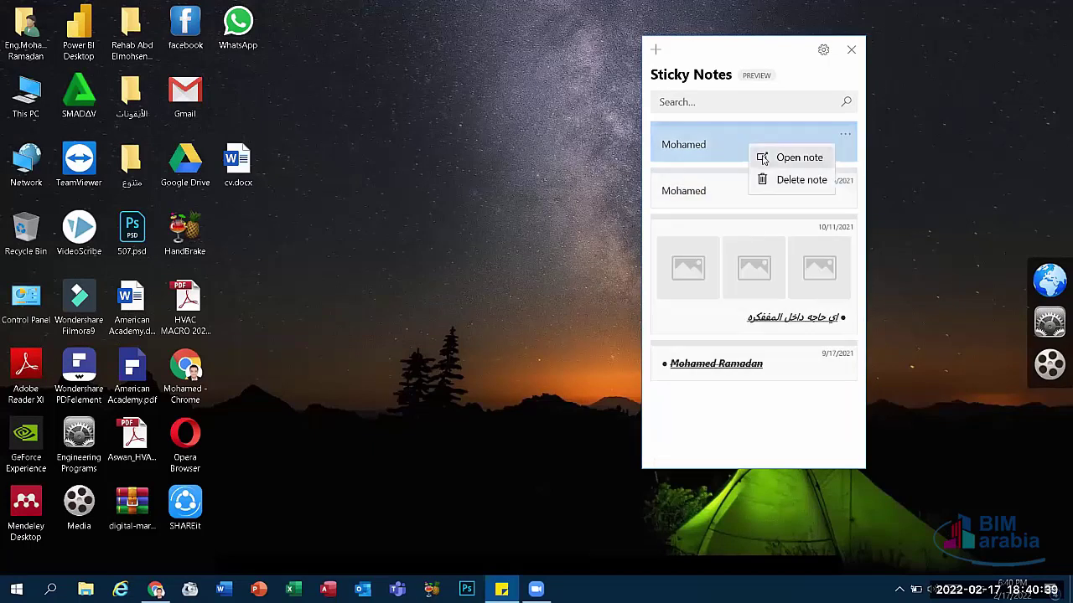
pyautogui.click(759, 179)
pyautogui.click(740, 277)
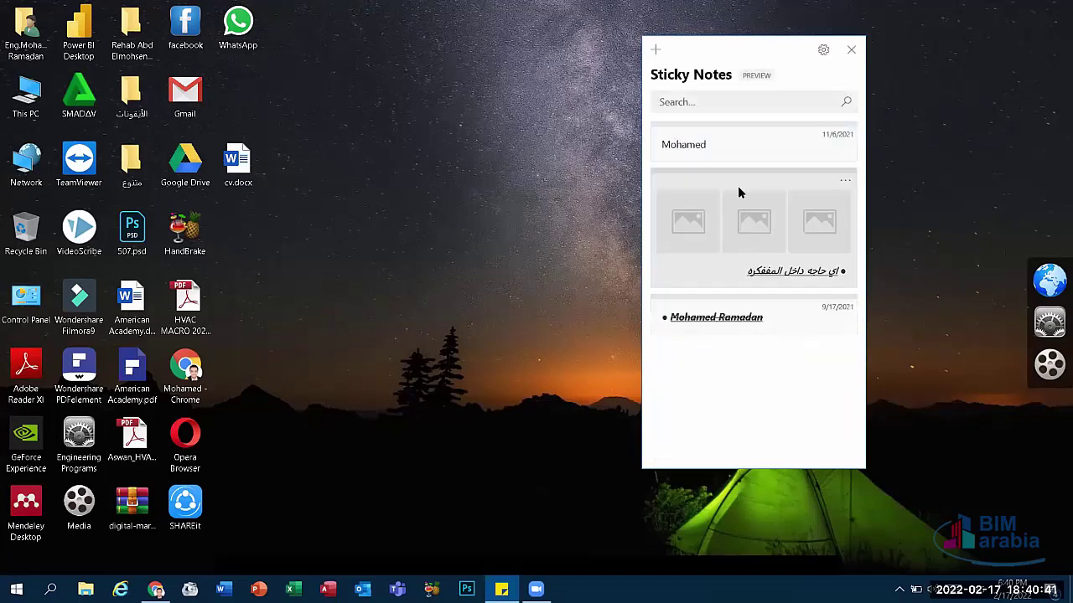
pyautogui.rightClick(741, 147)
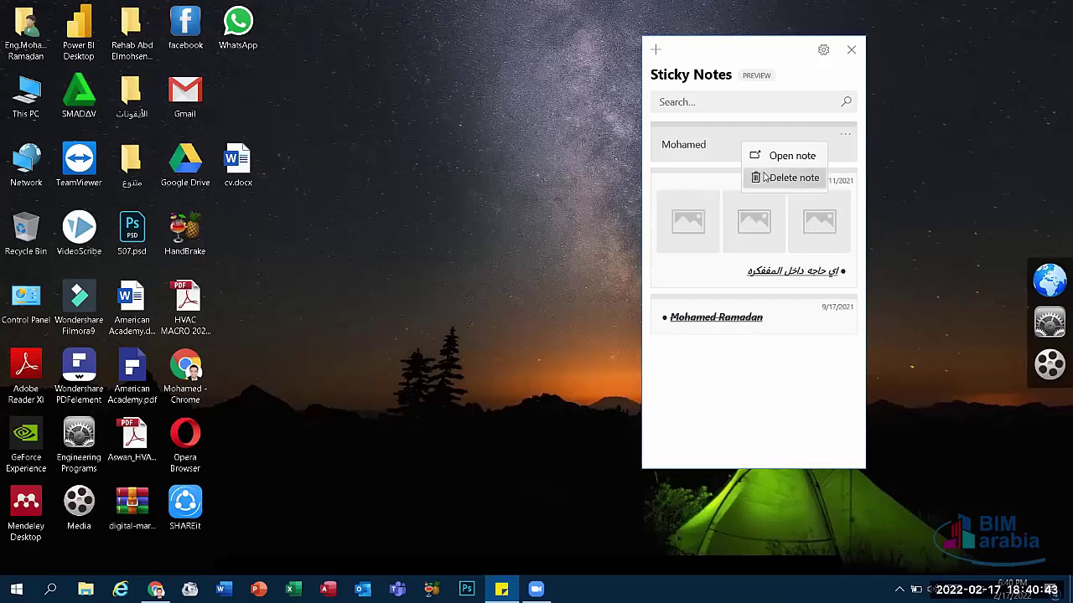
pyautogui.click(758, 177)
pyautogui.click(738, 277)
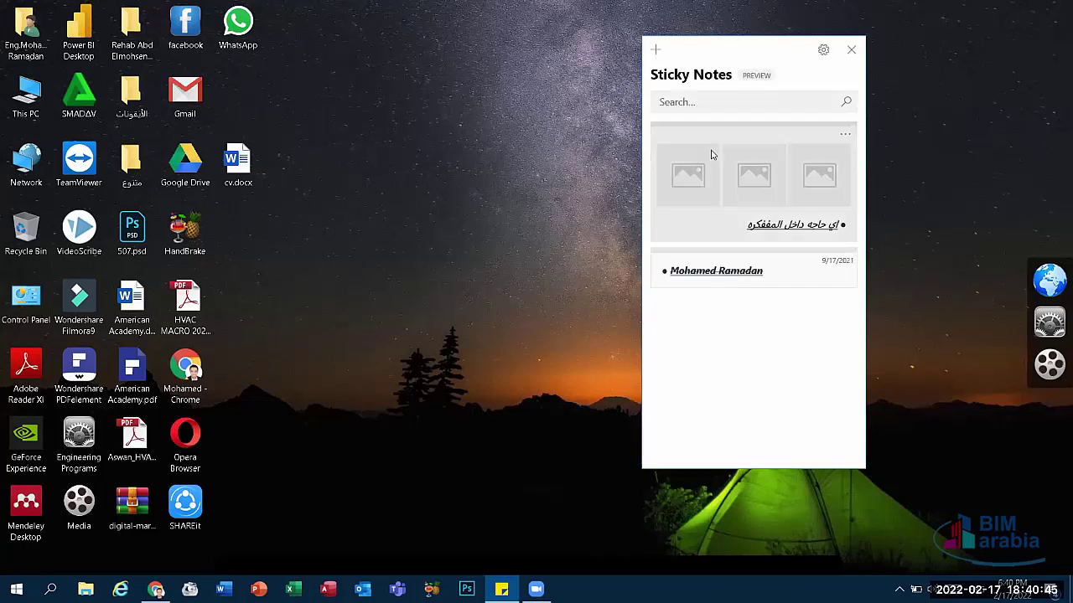
pyautogui.rightClick(739, 181)
pyautogui.click(758, 184)
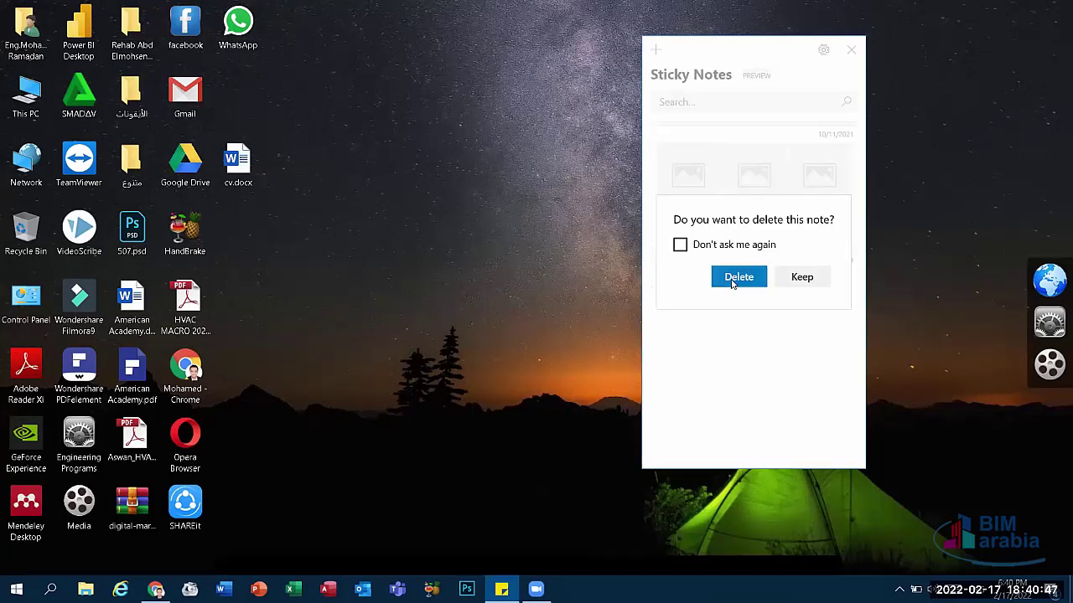
pyautogui.click(737, 278)
pyautogui.rightClick(764, 144)
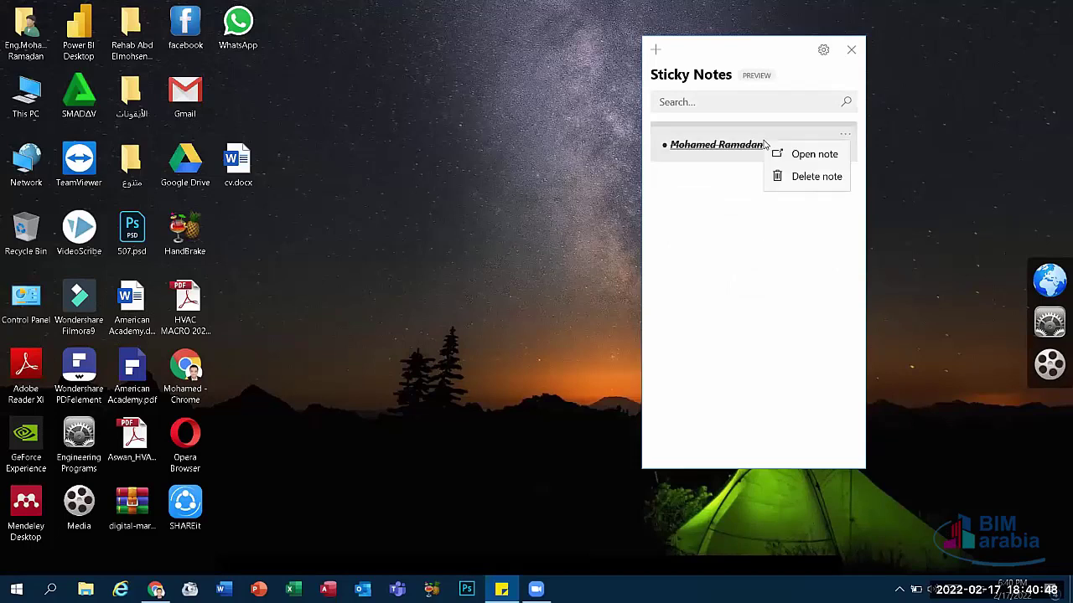
pyautogui.click(791, 178)
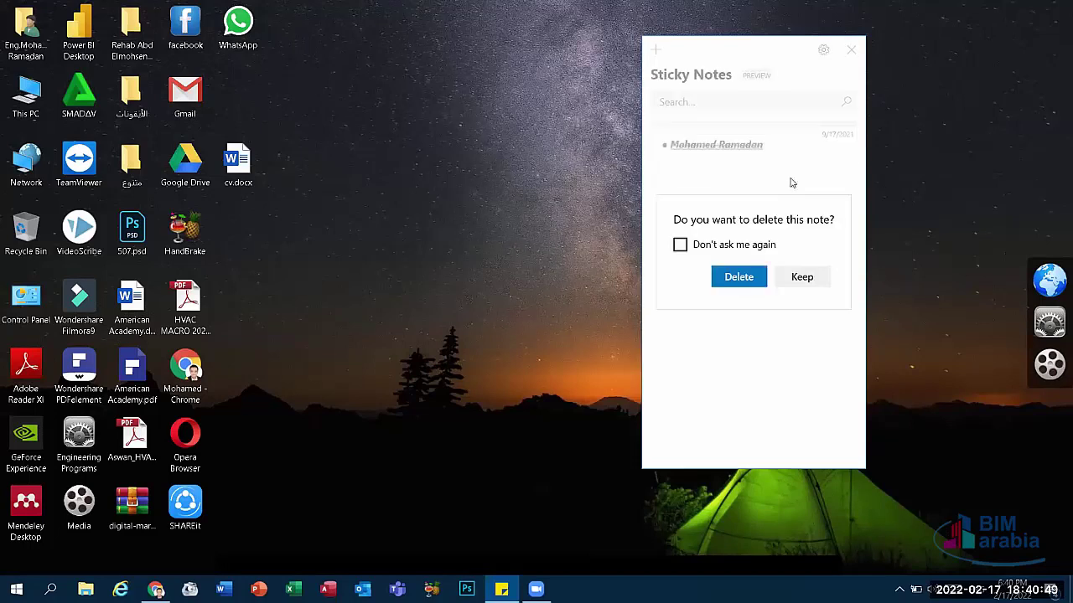
pyautogui.click(738, 278)
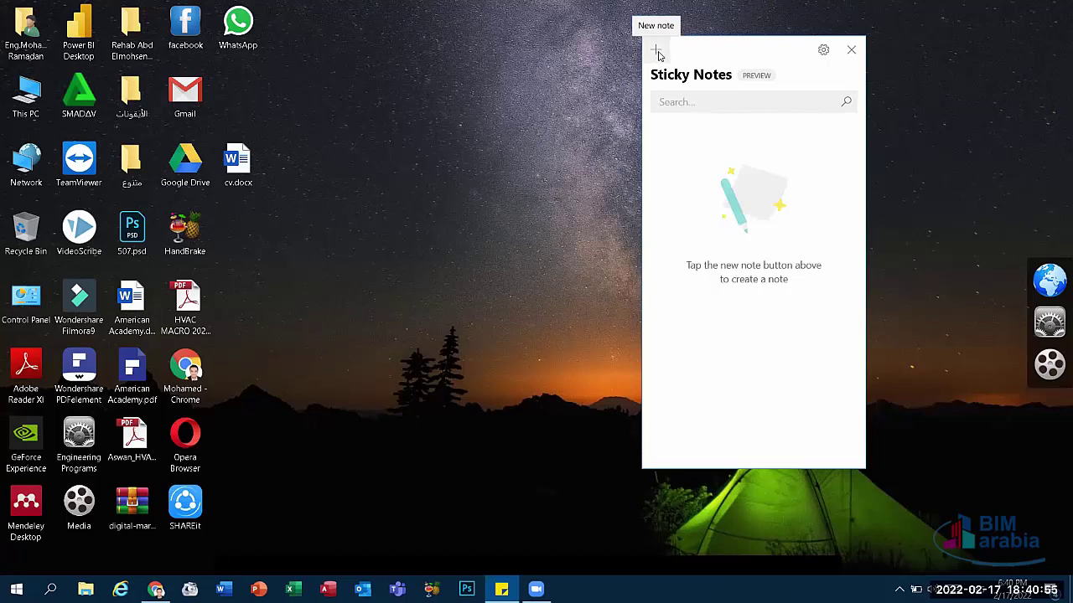
pyautogui.click(851, 51)
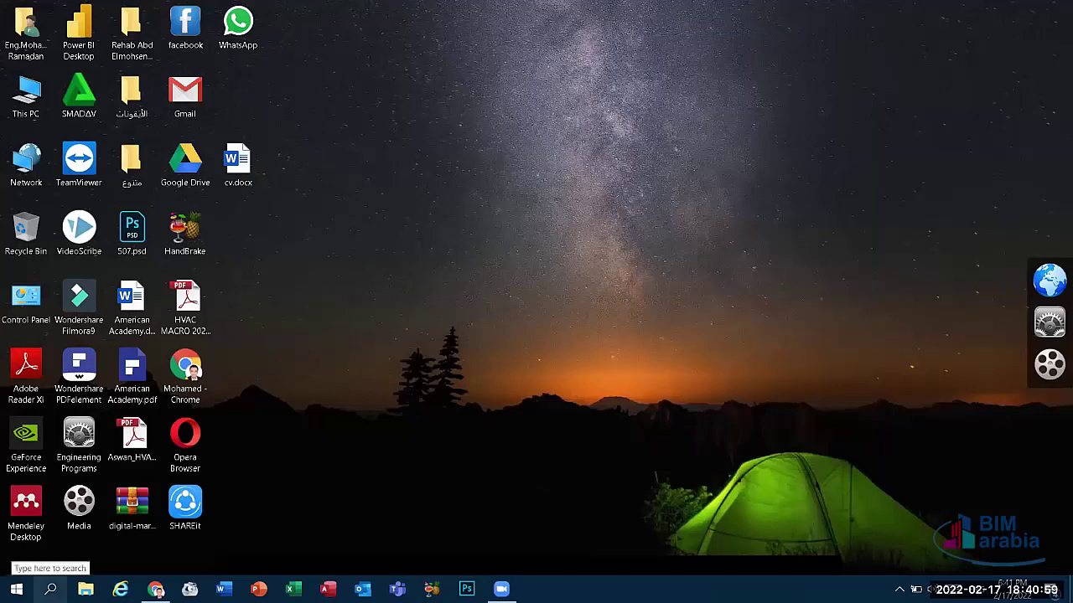
# Step: Launch Snipping Tool via a 'sni' search and drag a rectangular snip over the left icon columns
pyautogui.click(50, 589)
pyautogui.write('sn')
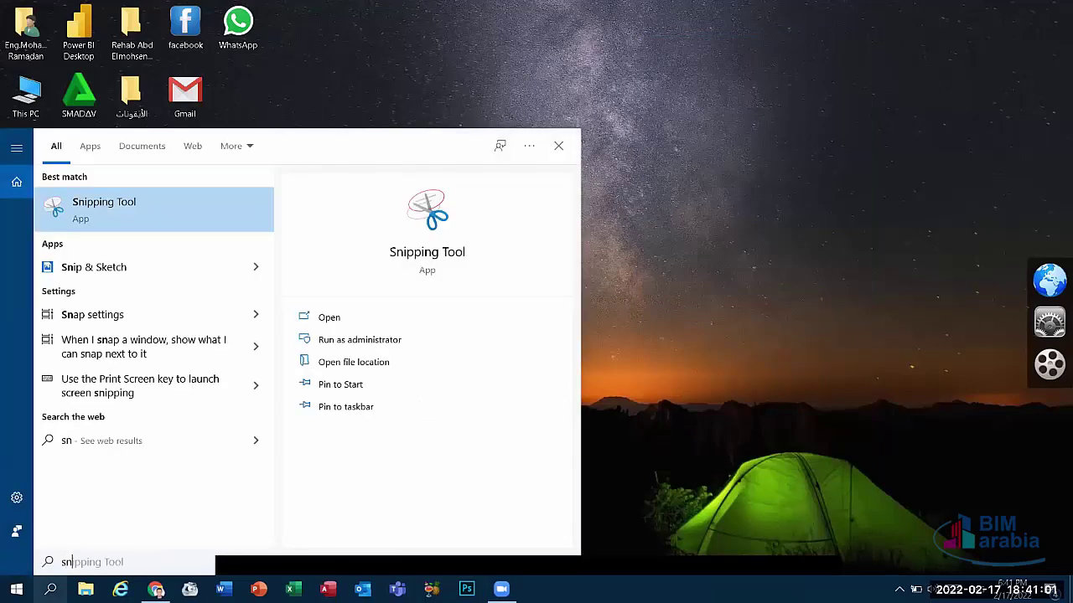
pyautogui.write('i')
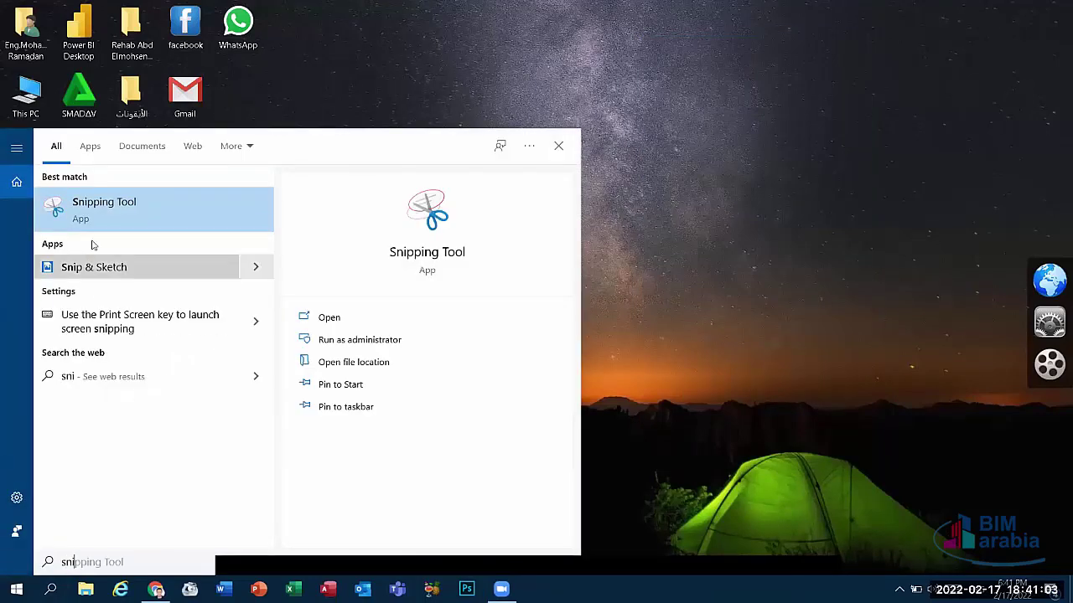
pyautogui.click(140, 213)
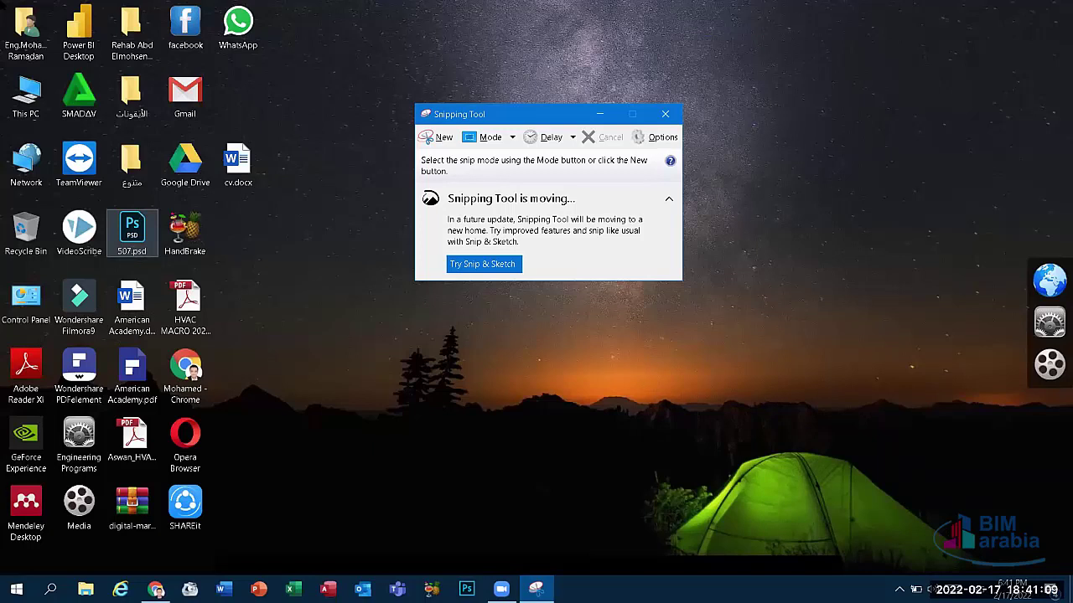
pyautogui.click(433, 140)
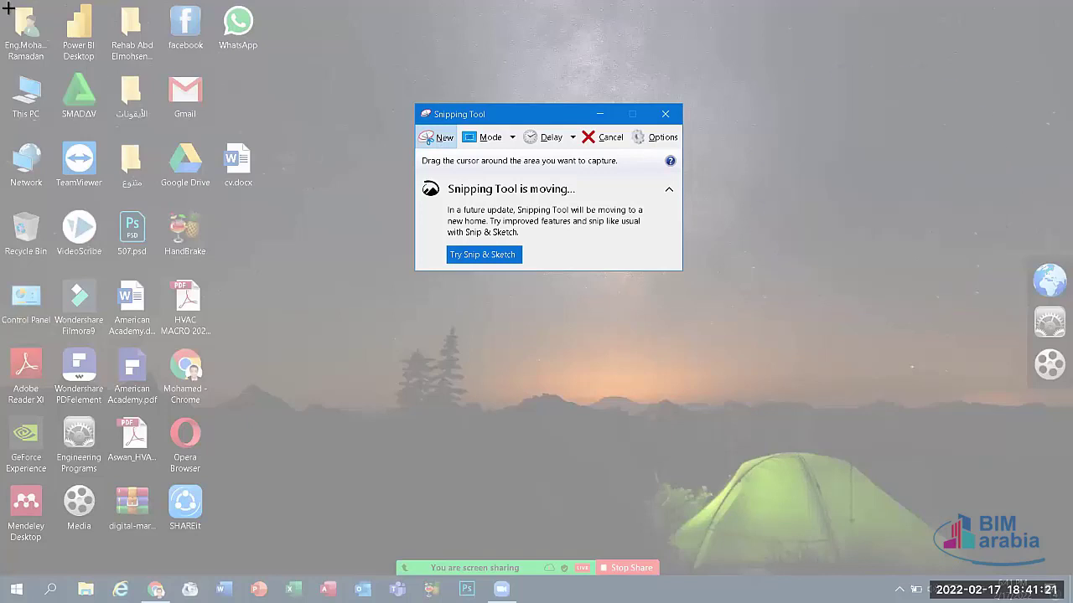
pyautogui.moveTo(1, 3); pyautogui.dragTo(269, 554)
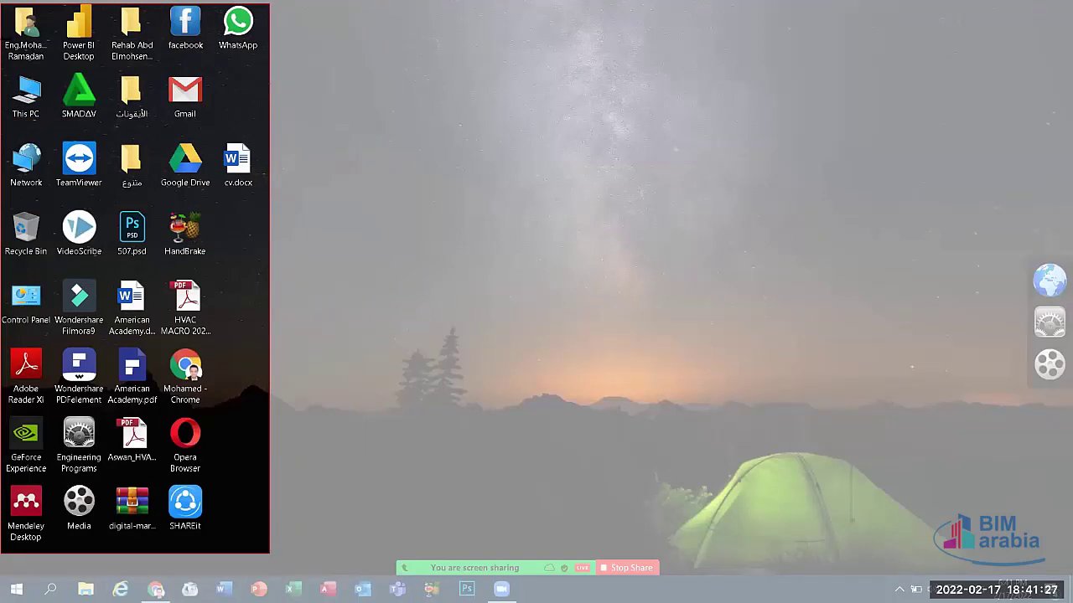
# Step: Maximize the editor and save the icon snip to the Desktop as Capture.PNG
pyautogui.click(373, 11)
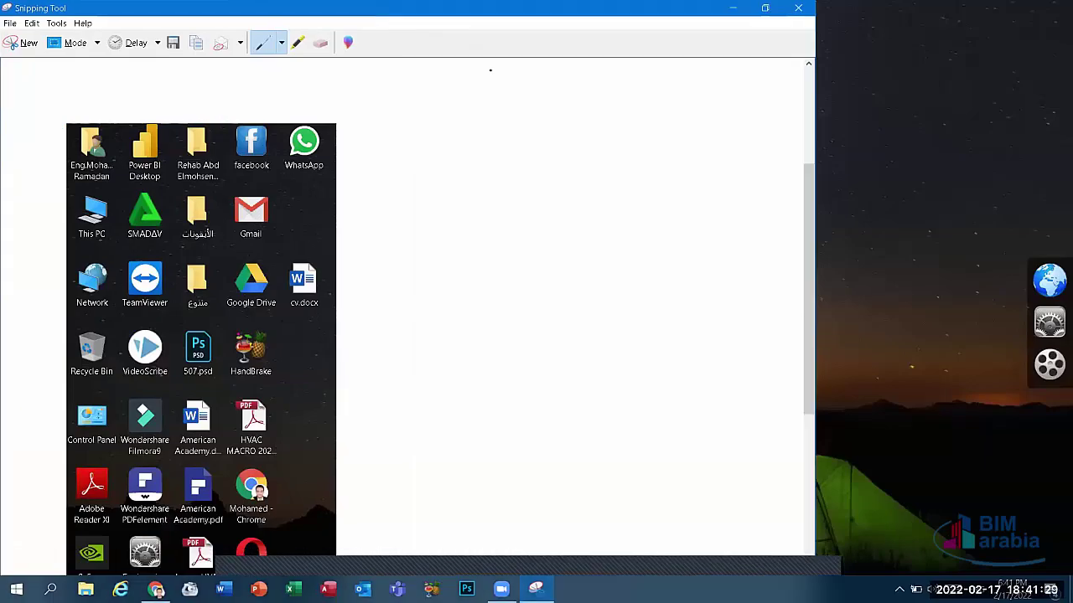
pyautogui.click(10, 24)
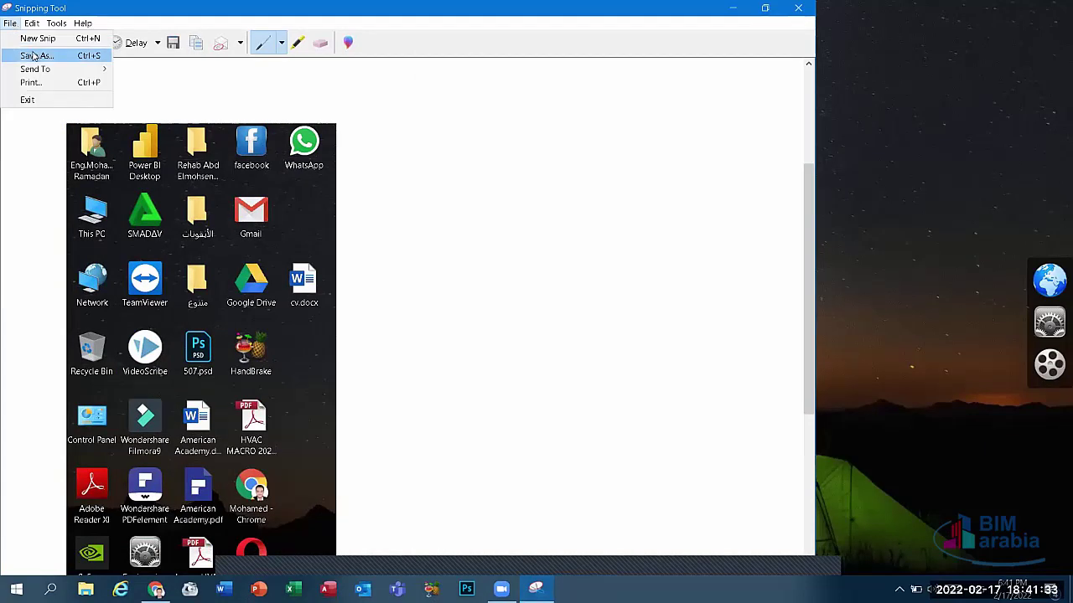
pyautogui.click(33, 56)
pyautogui.click(48, 147)
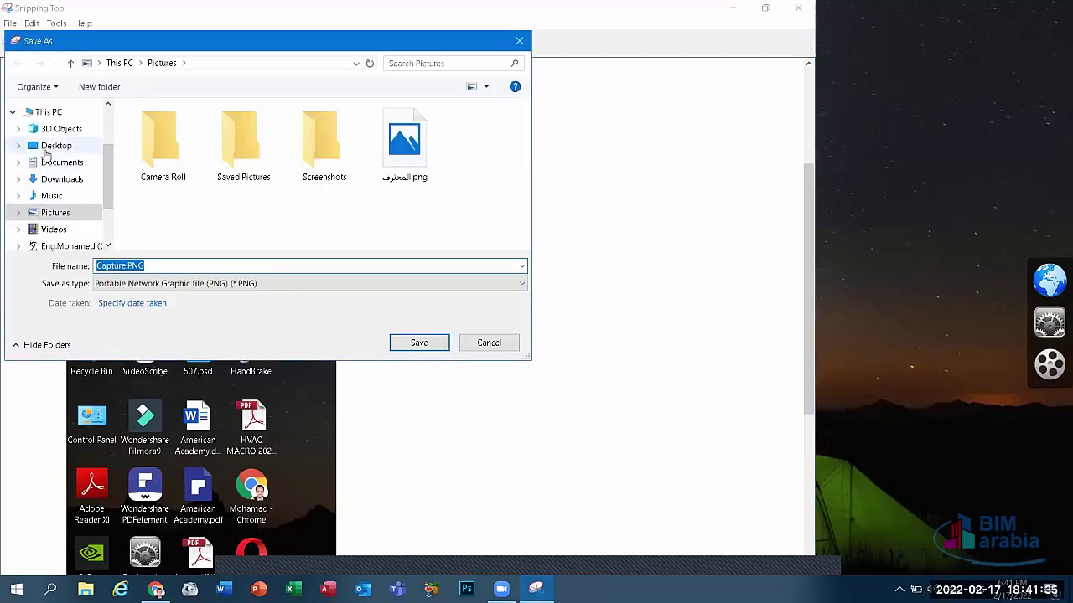
pyautogui.click(434, 347)
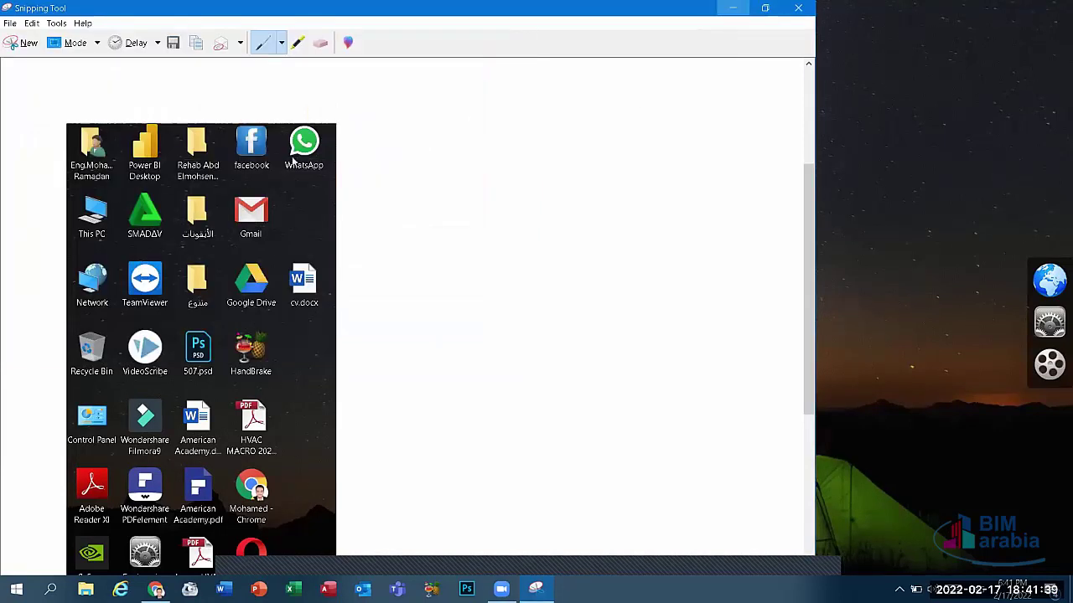
# Step: View Capture.PNG in Photos, close it, and permanently delete the file with Shift+Delete
pyautogui.click(732, 8)
pyautogui.doubleClick(241, 94)
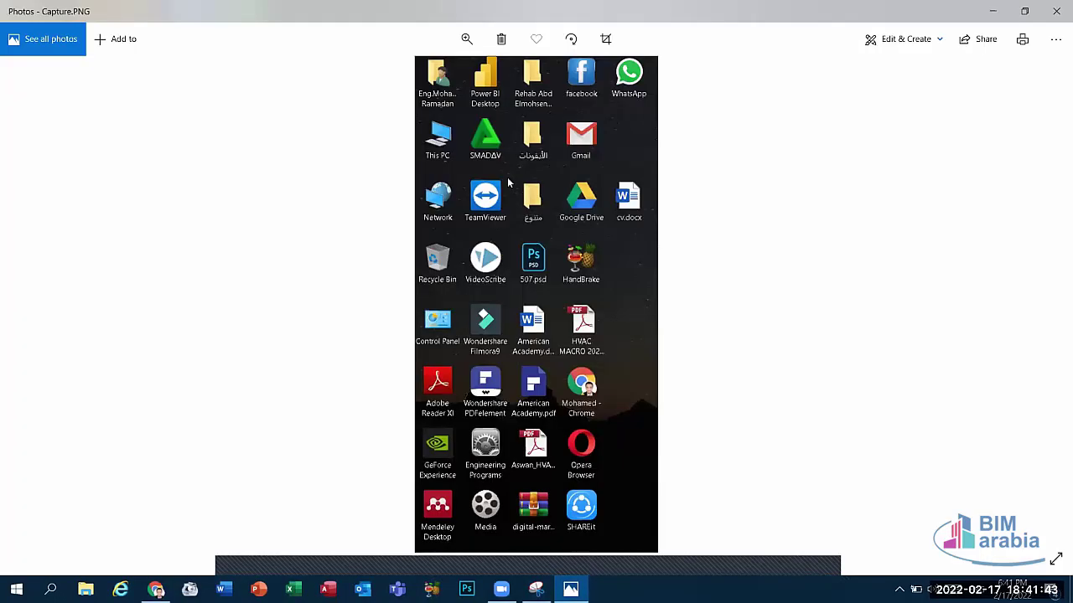
pyautogui.click(1056, 11)
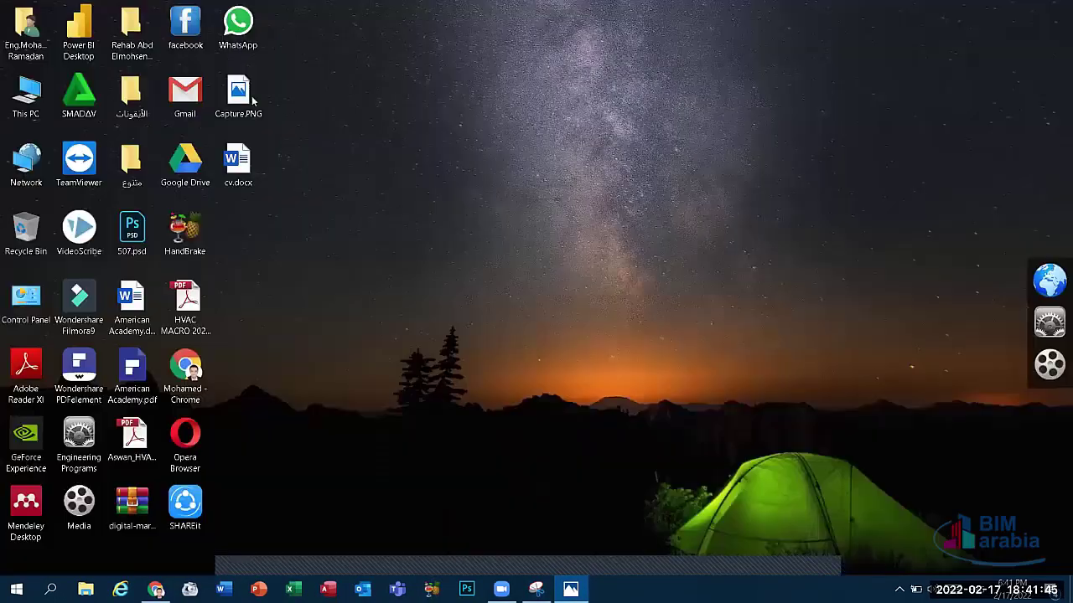
pyautogui.click(241, 97)
pyautogui.hotkey('shift', 'Delete')
pyautogui.press('Return')
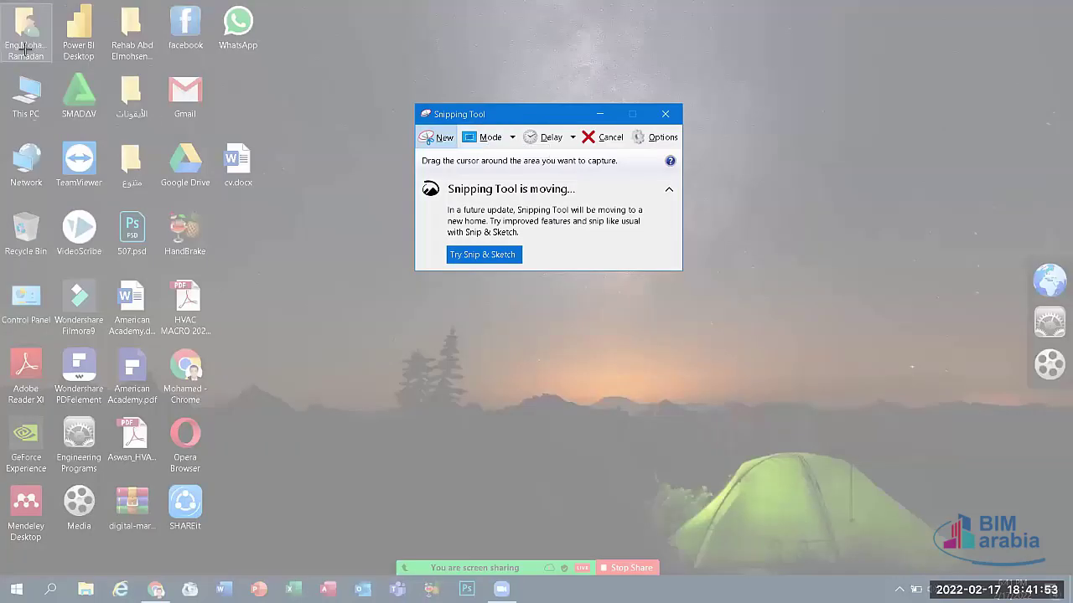
# Step: Snip the top-left icon block, then switch to Free-form Snip and loop around the top icons
pyautogui.moveTo(2, 12); pyautogui.dragTo(282, 366)
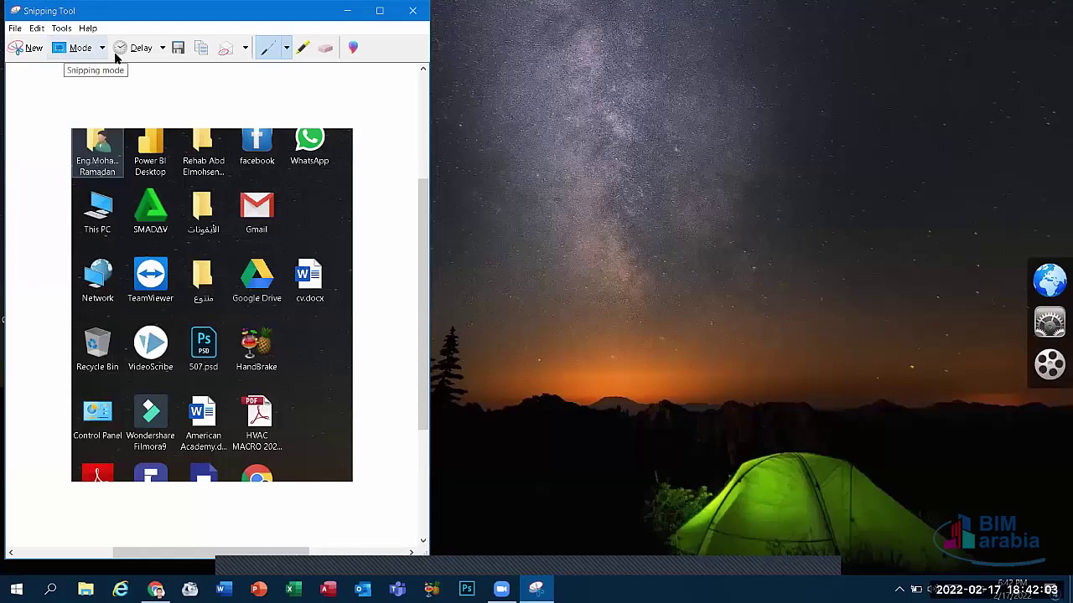
pyautogui.click(29, 50)
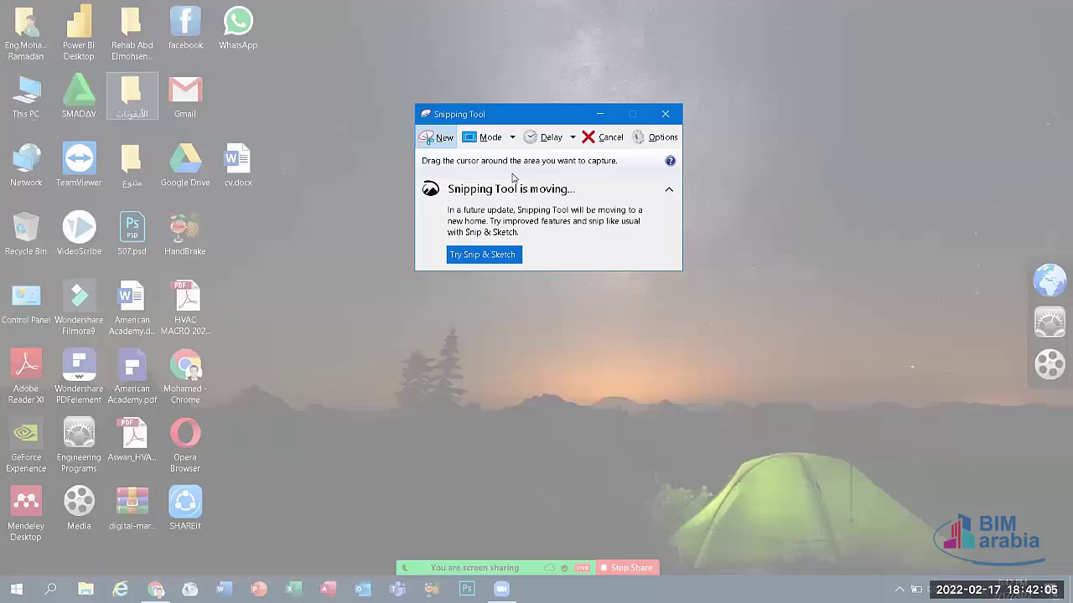
pyautogui.click(506, 138)
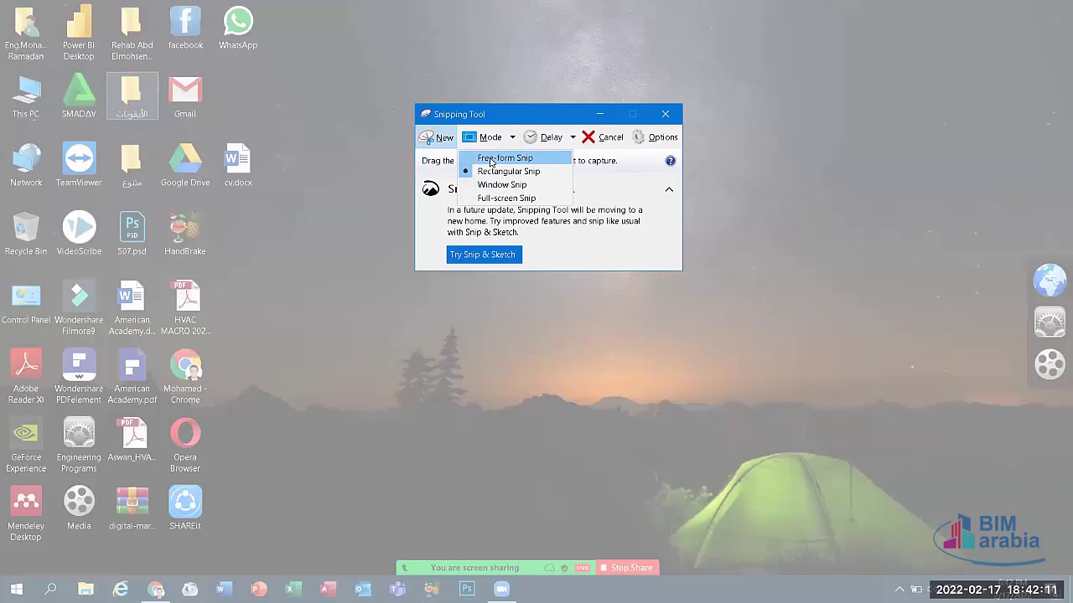
pyautogui.click(492, 159)
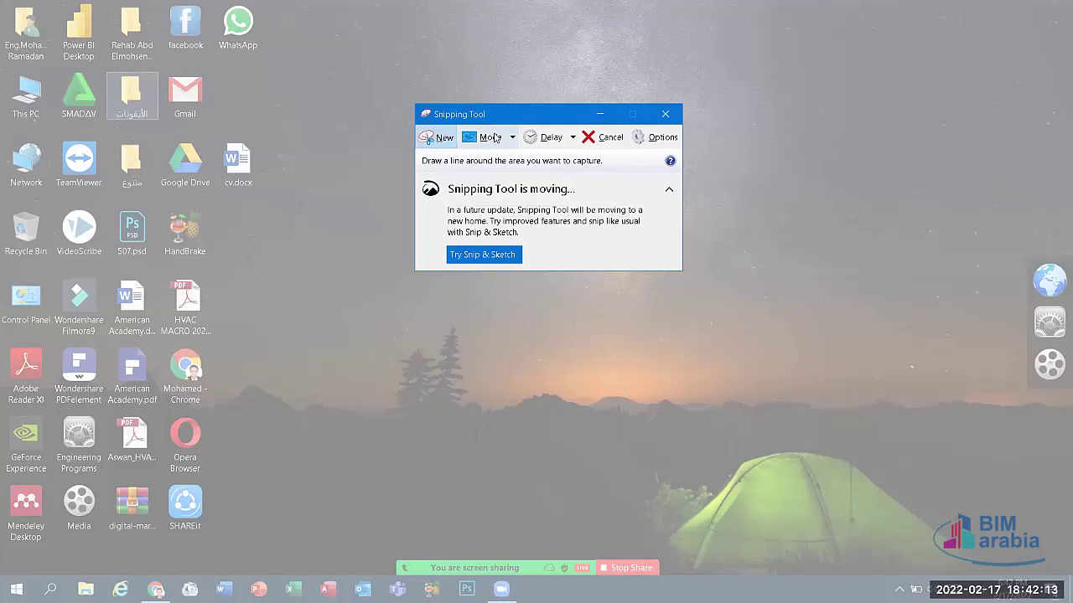
pyautogui.click(449, 143)
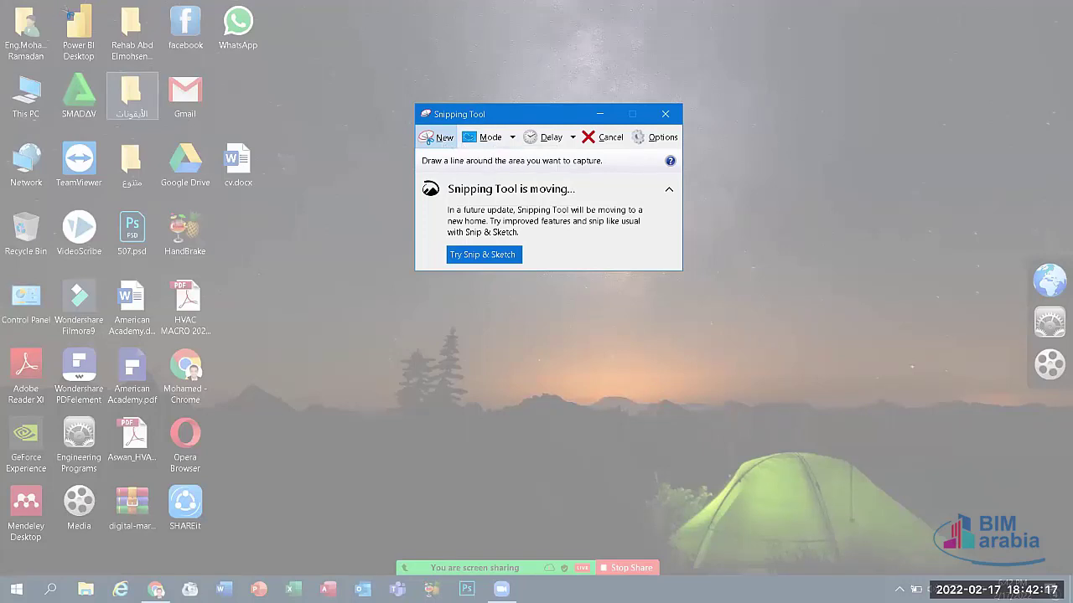
pyautogui.moveTo(65, 12)
pyautogui.mouseDown()
pyautogui.moveTo(252, 10)
pyautogui.moveTo(226, 85)
pyautogui.mouseUp()
pyautogui.moveTo(247, 124)
pyautogui.mouseDown()
pyautogui.moveTo(274, 197)
pyautogui.moveTo(226, 236)
pyautogui.moveTo(224, 264)
pyautogui.moveTo(46, 268)
pyautogui.moveTo(8, 254)
pyautogui.moveTo(22, 199)
pyautogui.moveTo(52, 193)
pyautogui.moveTo(51, 44)
pyautogui.moveTo(77, 10)
pyautogui.mouseUp()
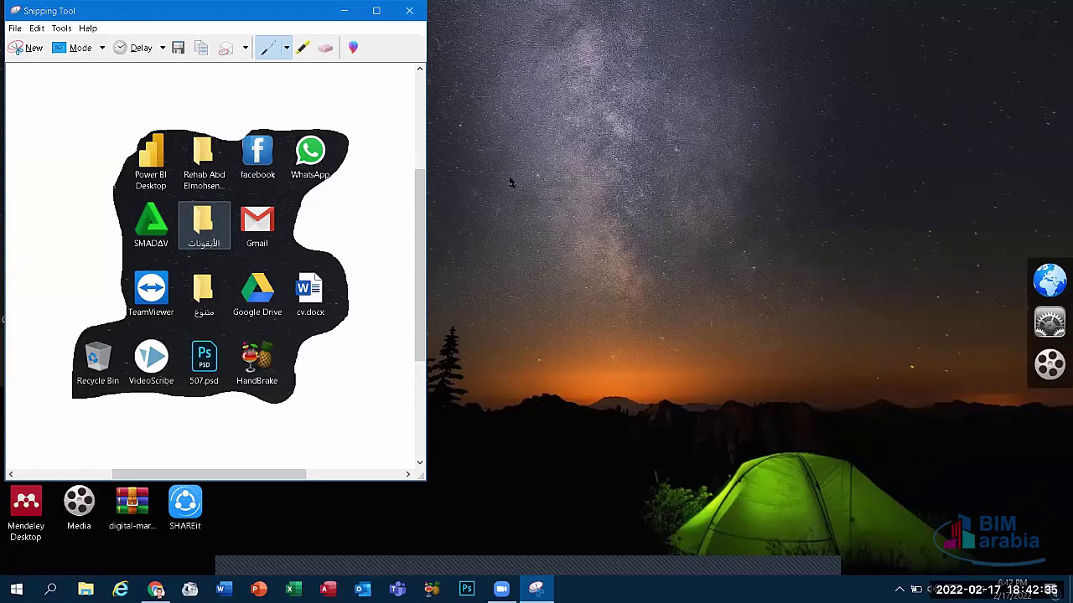
# Step: Start a new snip in Window Snip mode, then cancel it with Esc
pyautogui.click(100, 48)
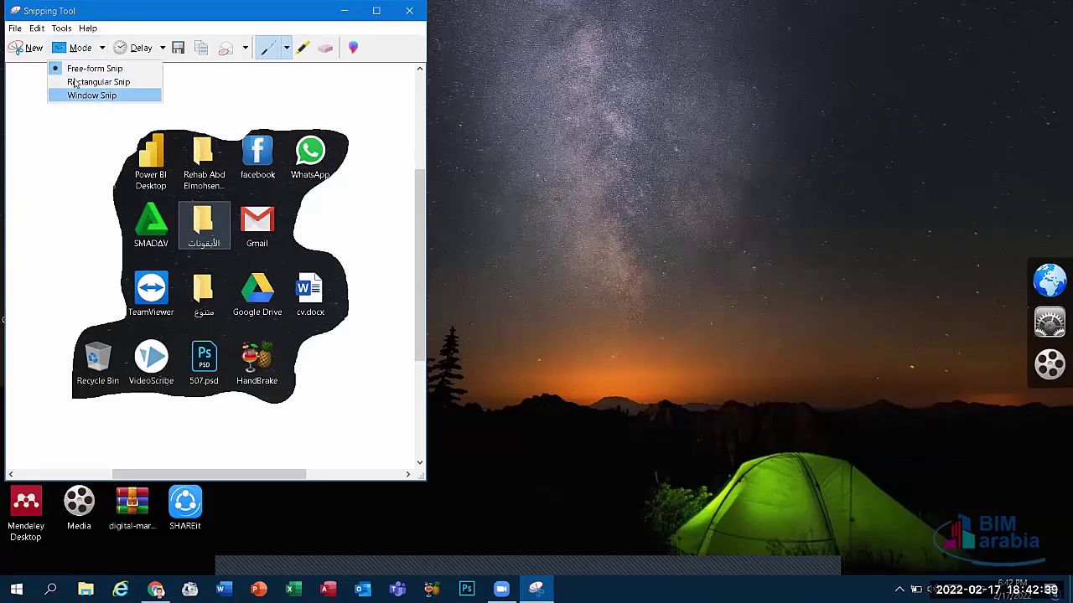
pyautogui.click(32, 48)
pyautogui.click(32, 48)
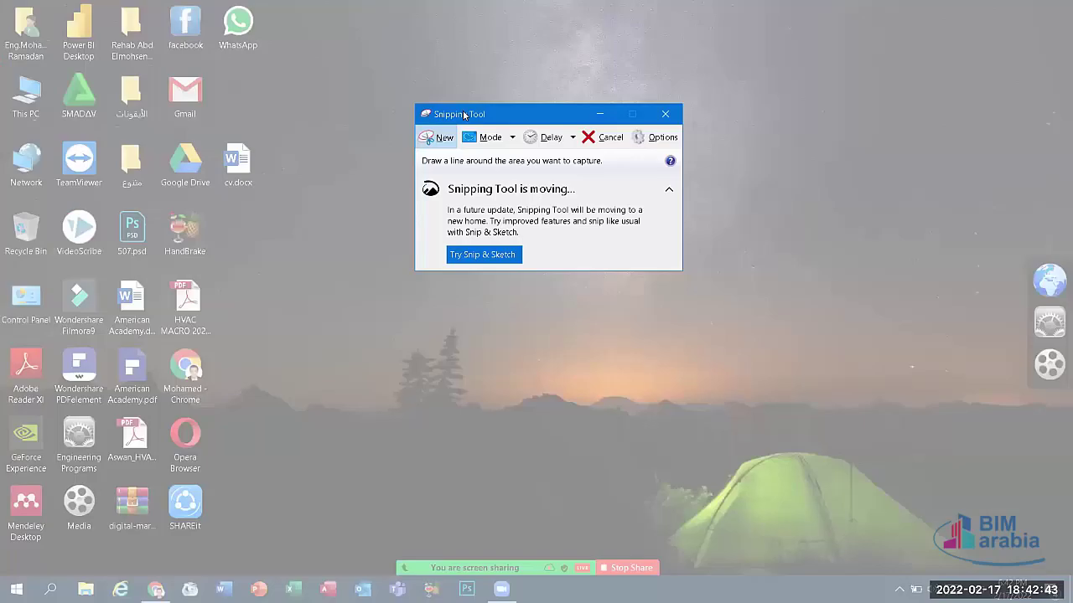
pyautogui.click(494, 138)
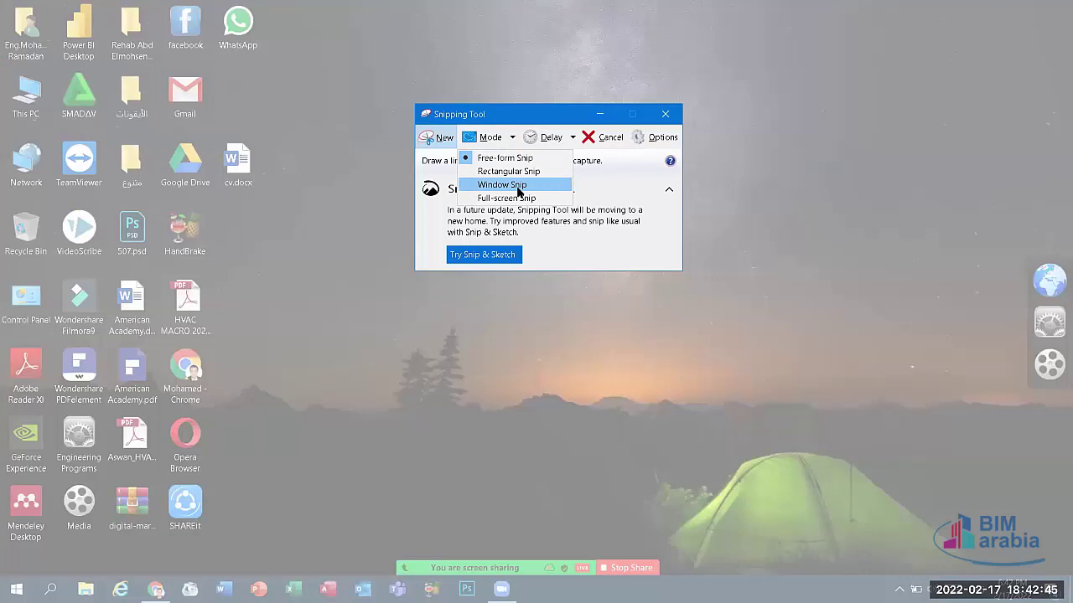
pyautogui.click(517, 189)
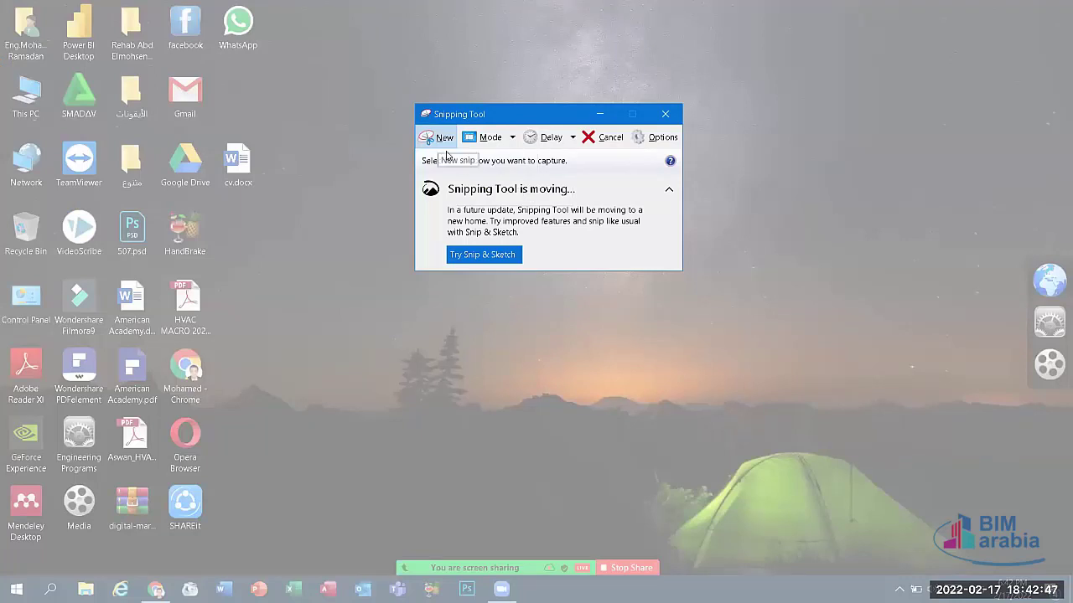
pyautogui.press('Escape')
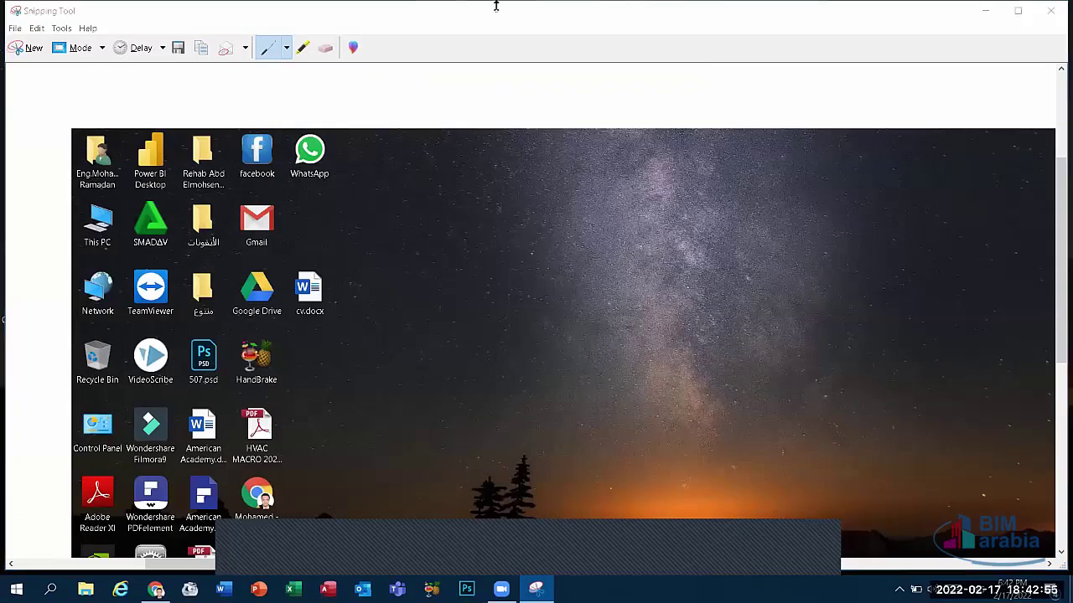
# Step: Take a Full-screen Snip of the desktop and minimize the editor
pyautogui.click(25, 50)
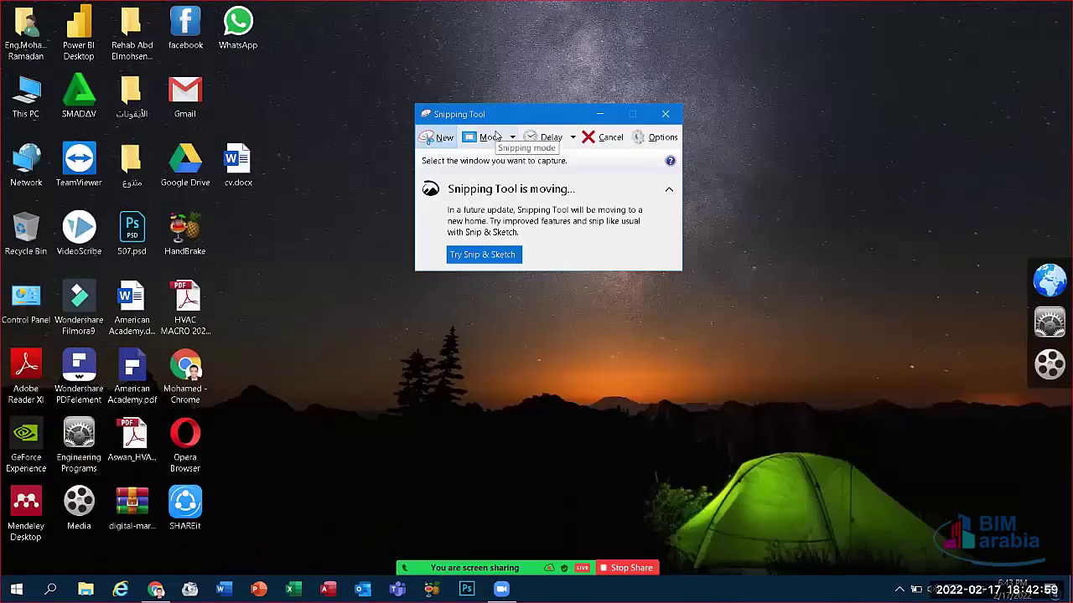
pyautogui.click(496, 137)
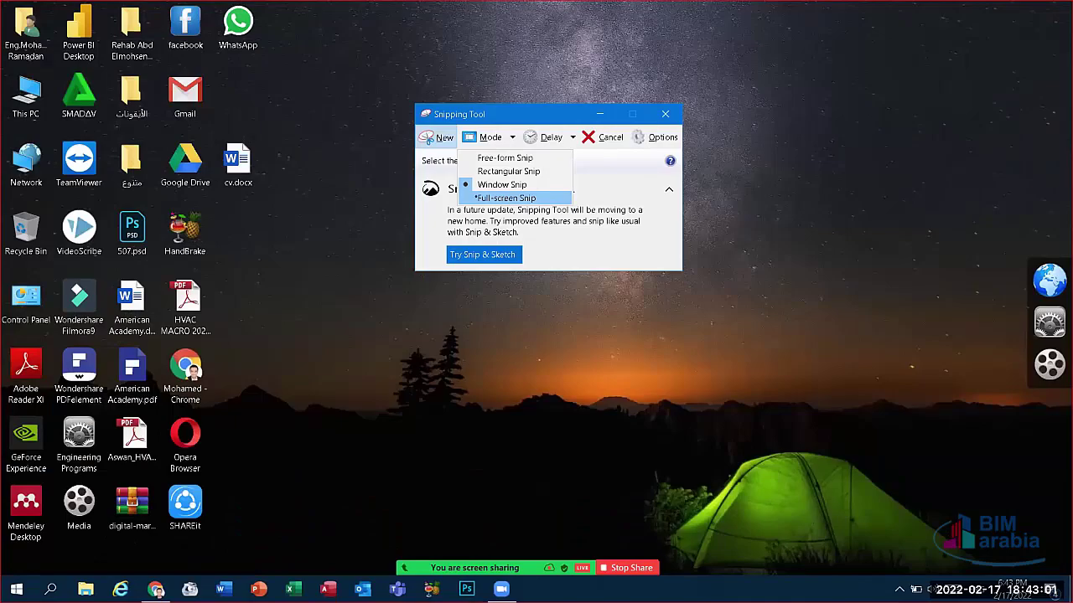
pyautogui.click(505, 198)
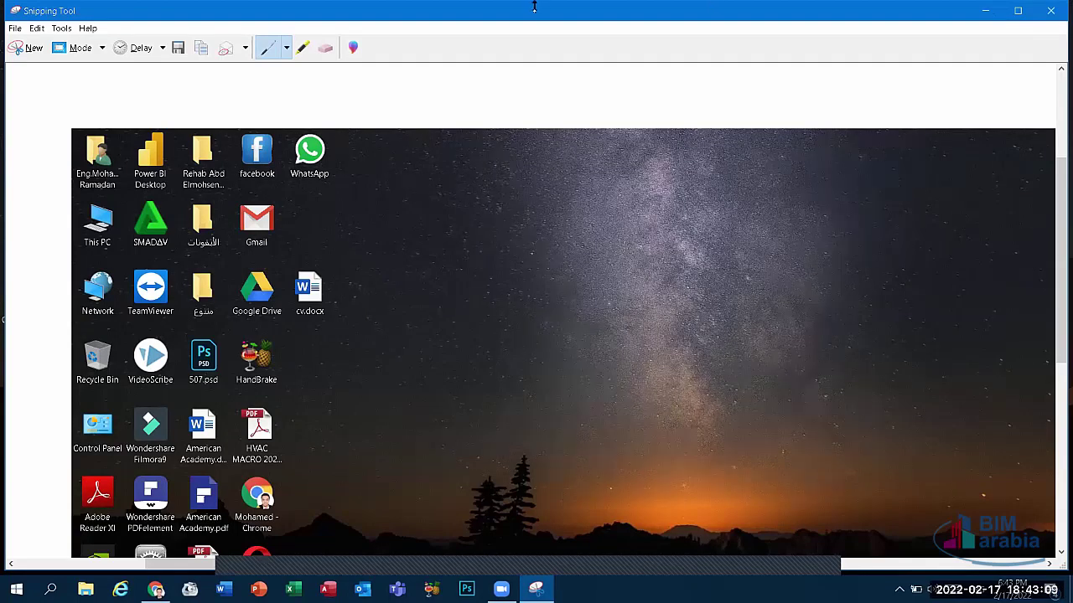
pyautogui.click(985, 10)
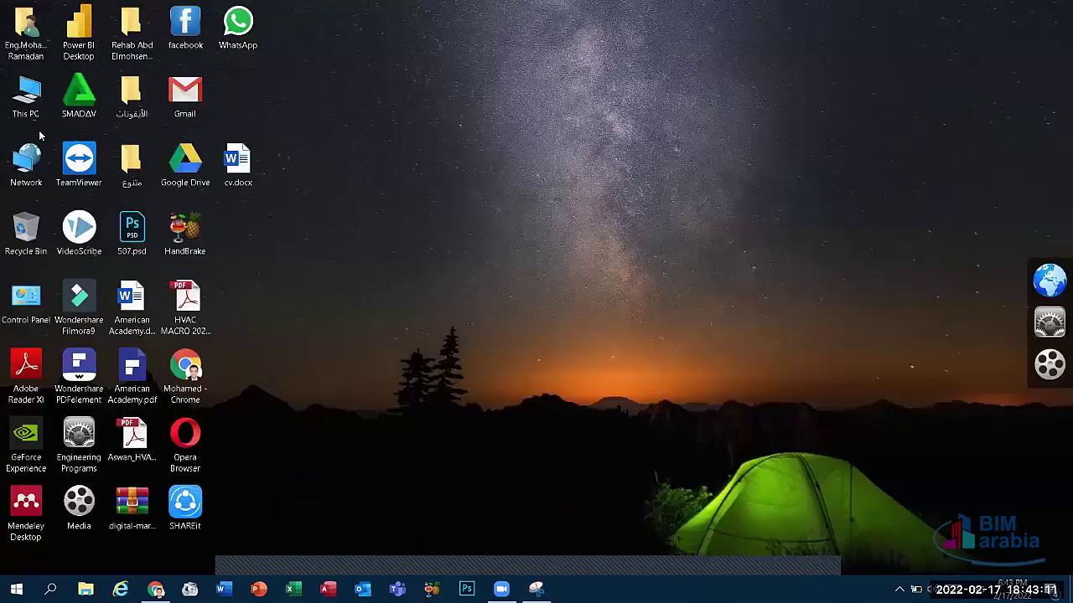
# Step: Open This PC, restore Snipping Tool, and take a Window Snip of the This PC window
pyautogui.doubleClick(24, 96)
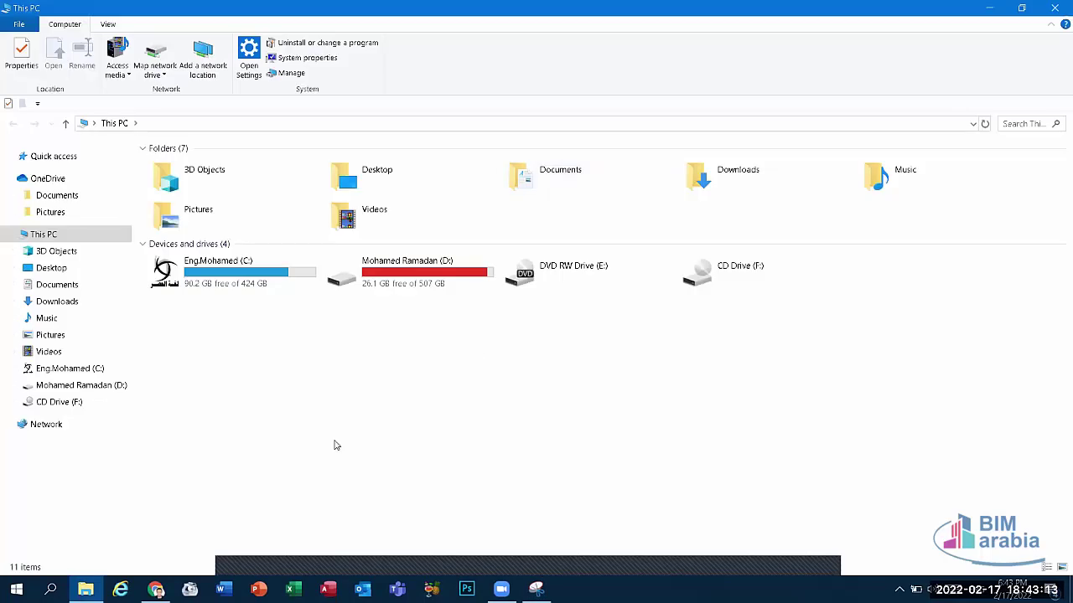
pyautogui.click(536, 589)
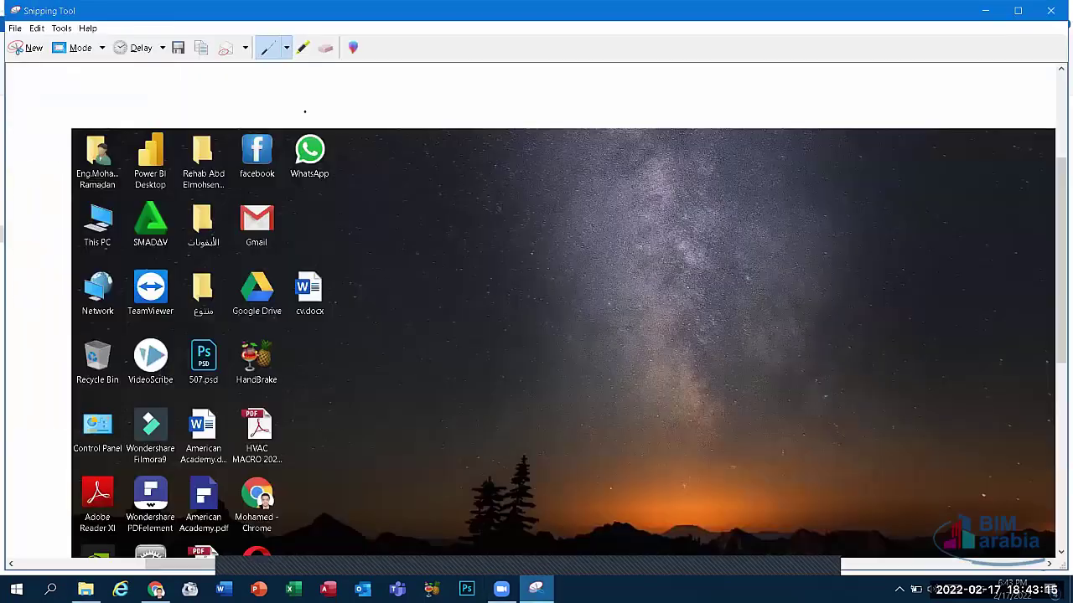
pyautogui.click(28, 47)
pyautogui.click(500, 138)
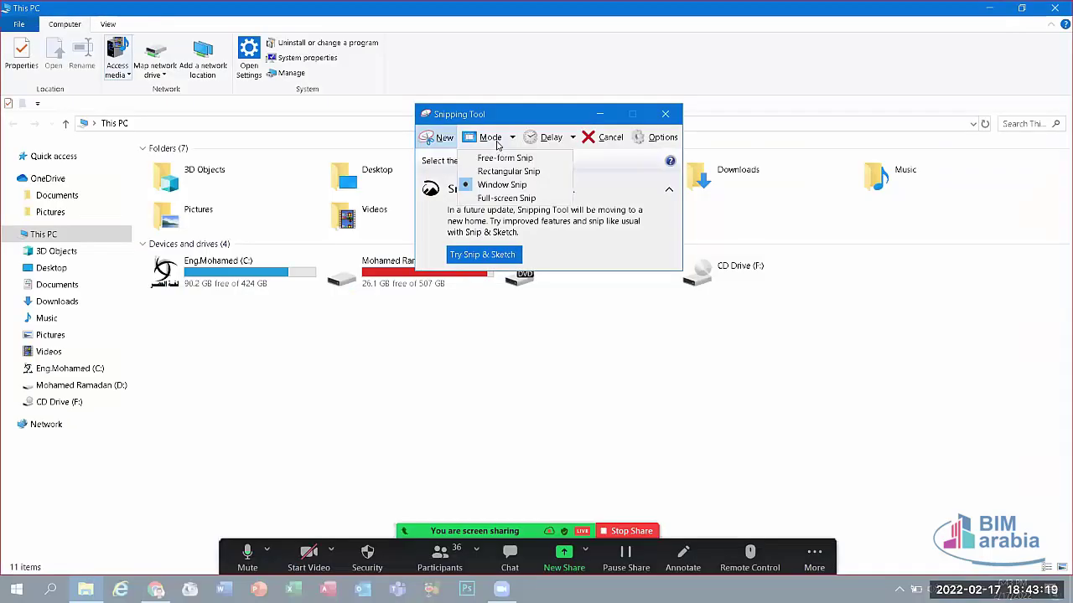
pyautogui.click(506, 185)
pyautogui.click(196, 126)
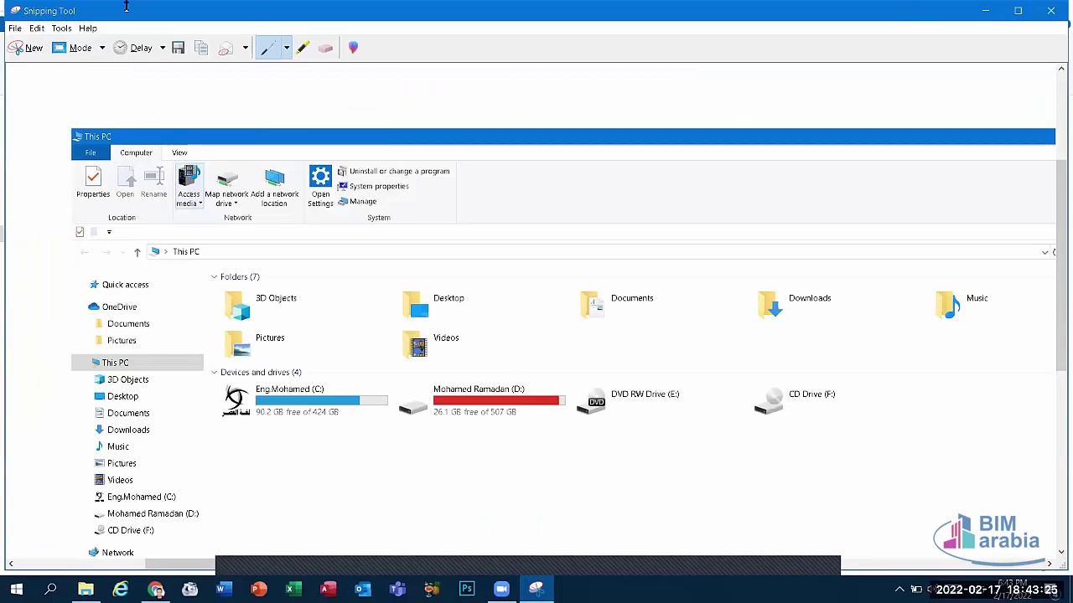
# Step: Close Snipping Tool and choose No to discard the unsaved window snip
pyautogui.click(90, 48)
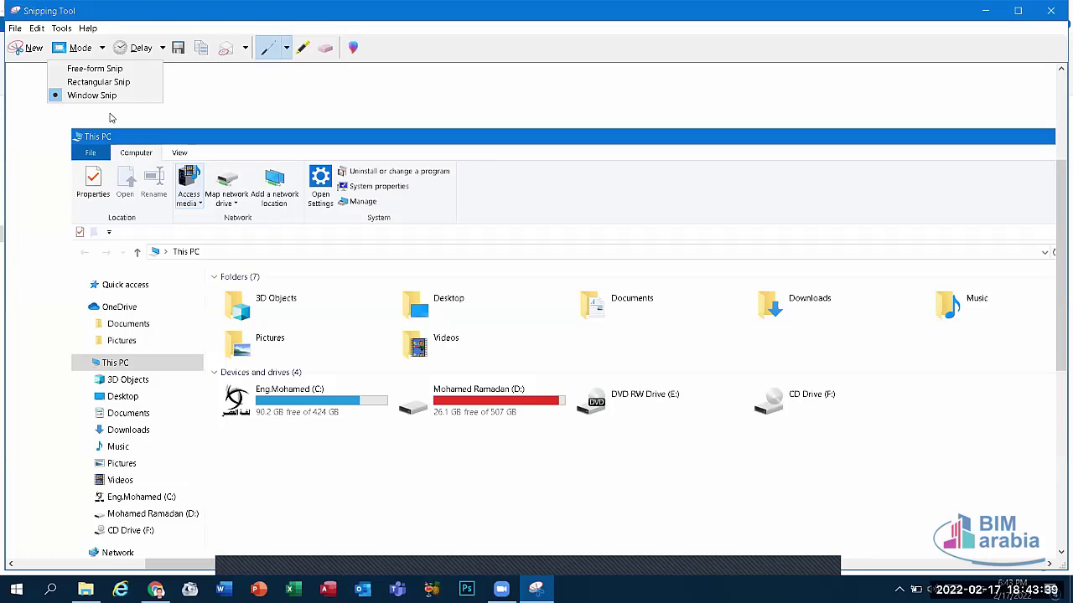
pyautogui.click(1048, 9)
pyautogui.click(1049, 8)
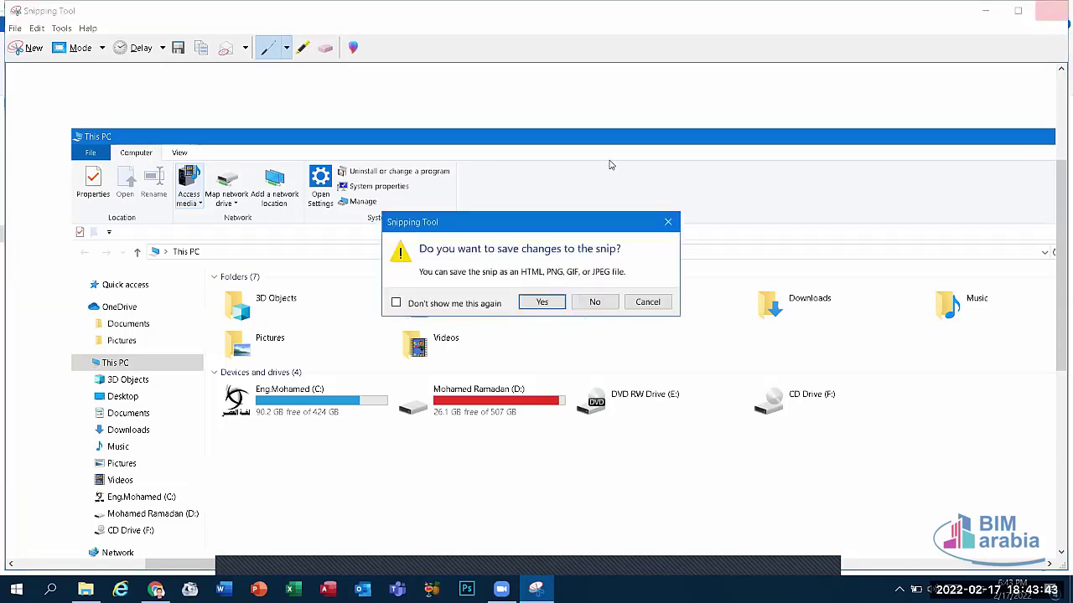
pyautogui.click(577, 304)
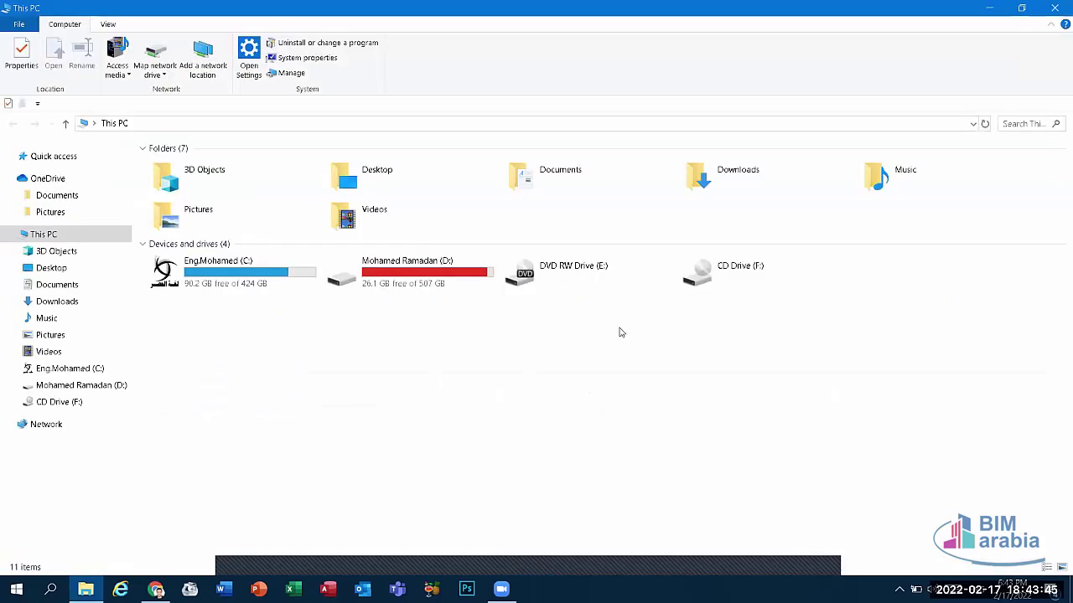
# Step: Close the This PC window and refresh the desktop twice from its right-click menu
pyautogui.click(1054, 7)
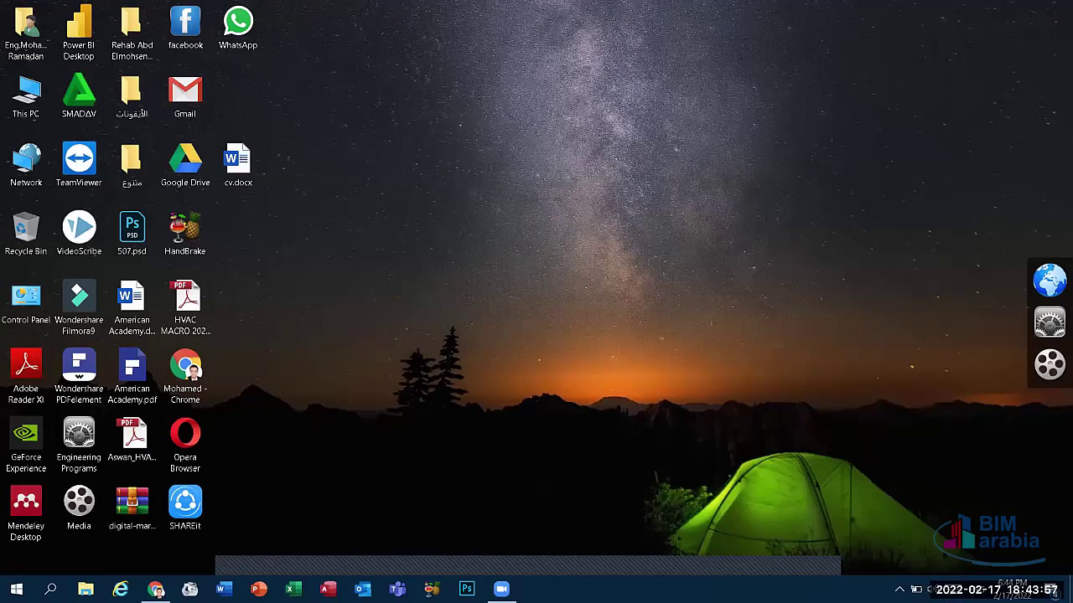
pyautogui.rightClick(678, 216)
pyautogui.click(696, 221)
pyautogui.rightClick(597, 295)
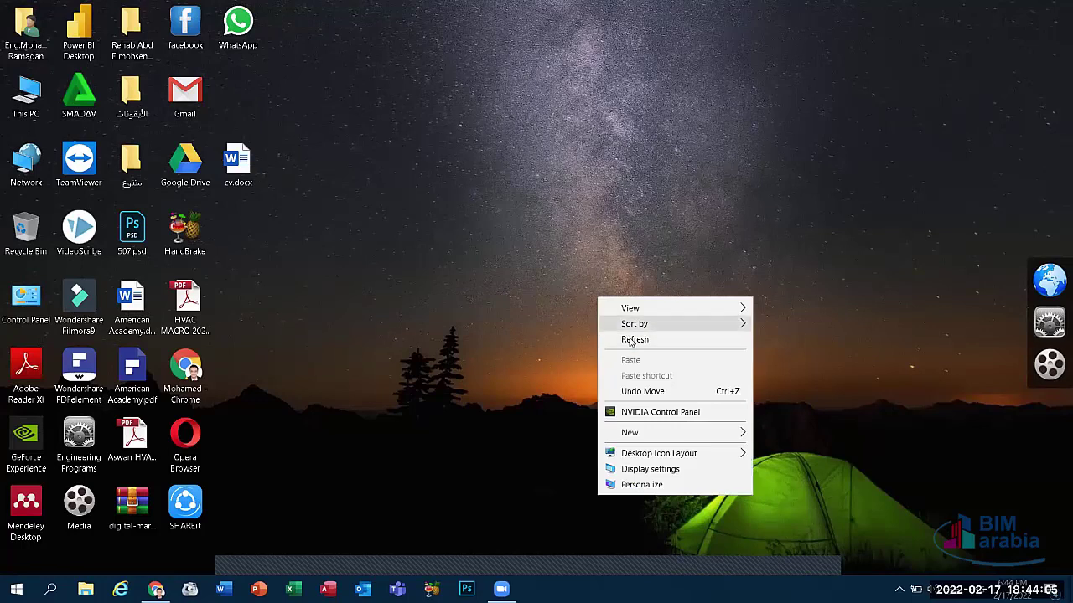
pyautogui.click(637, 337)
pyautogui.press('super+s')
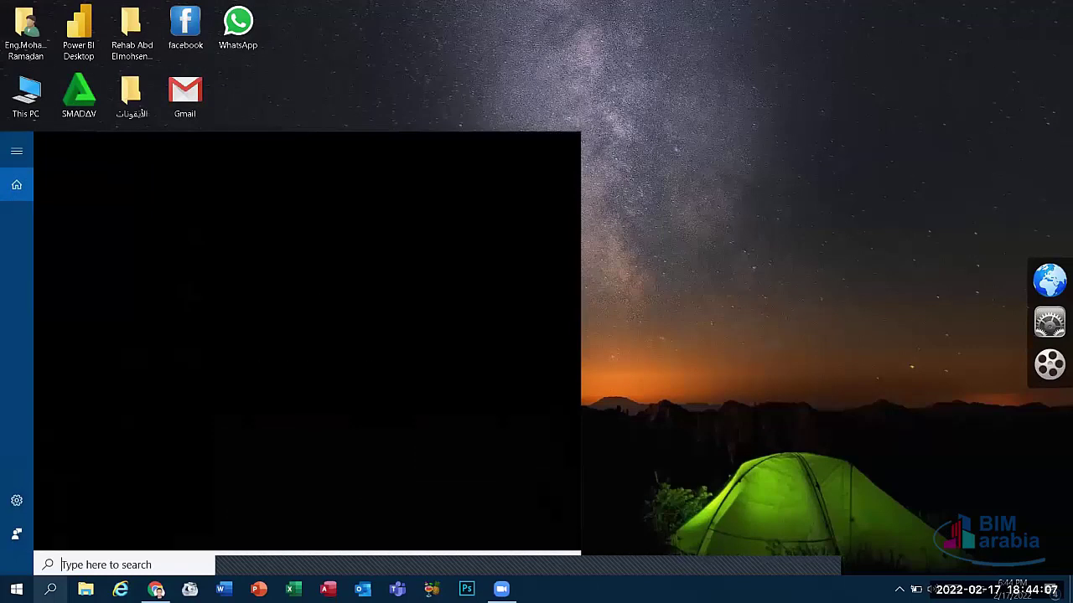
pyautogui.write('key')
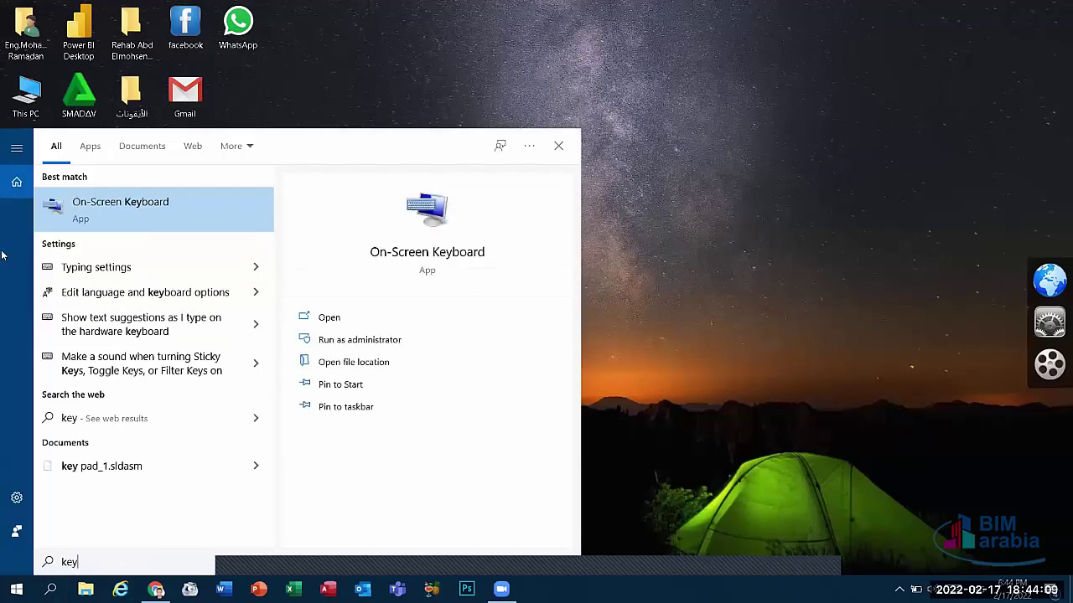
pyautogui.press('Return')
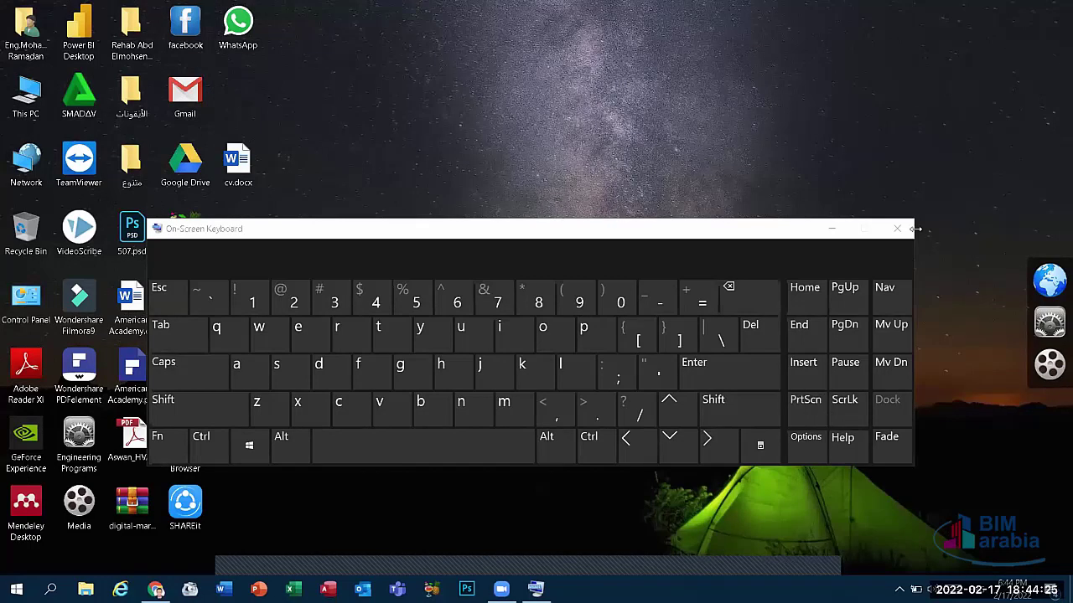
pyautogui.click(896, 228)
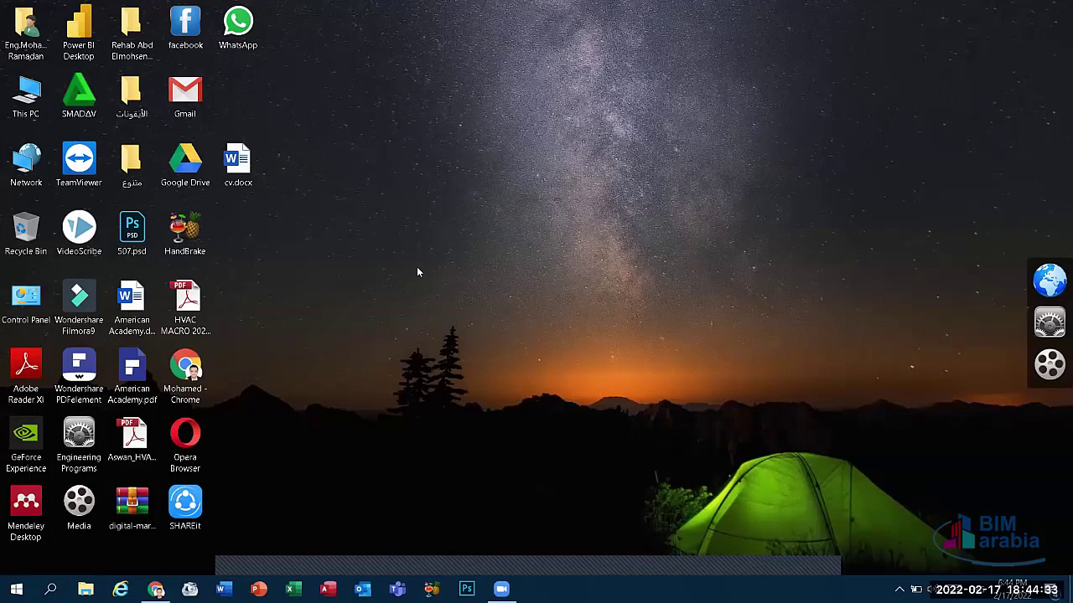
# Step: Refresh the desktop, then launch Paint from a Windows search for 'pain'
pyautogui.rightClick(397, 140)
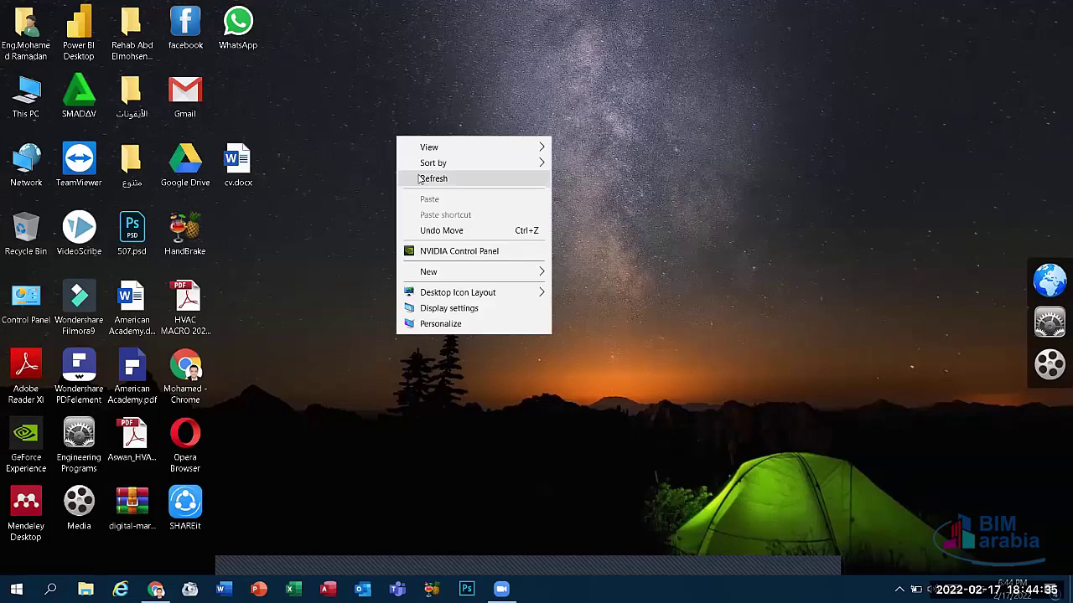
pyautogui.click(421, 178)
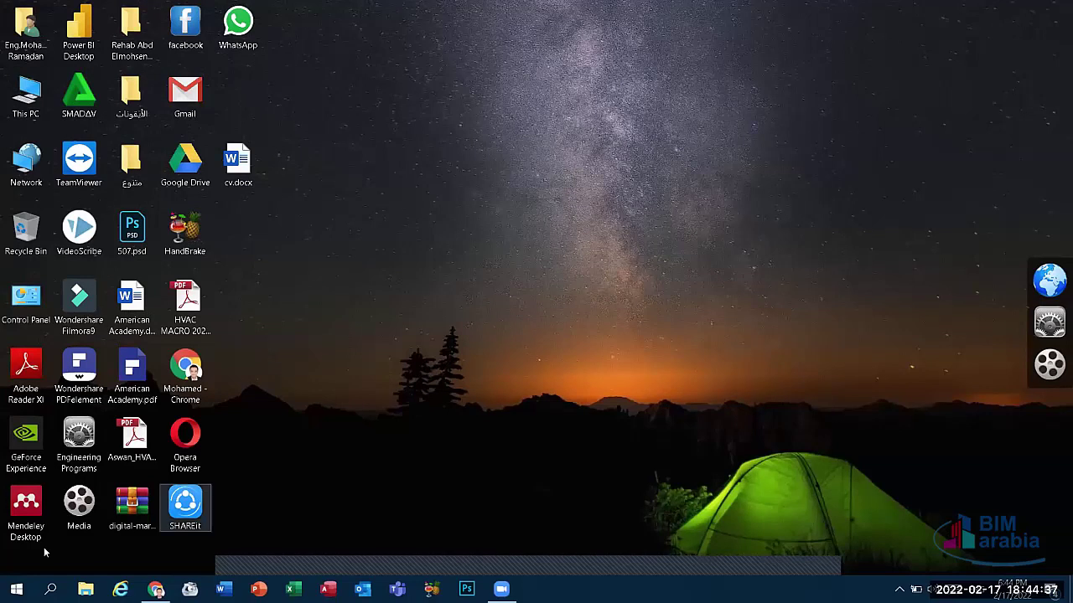
pyautogui.click(50, 589)
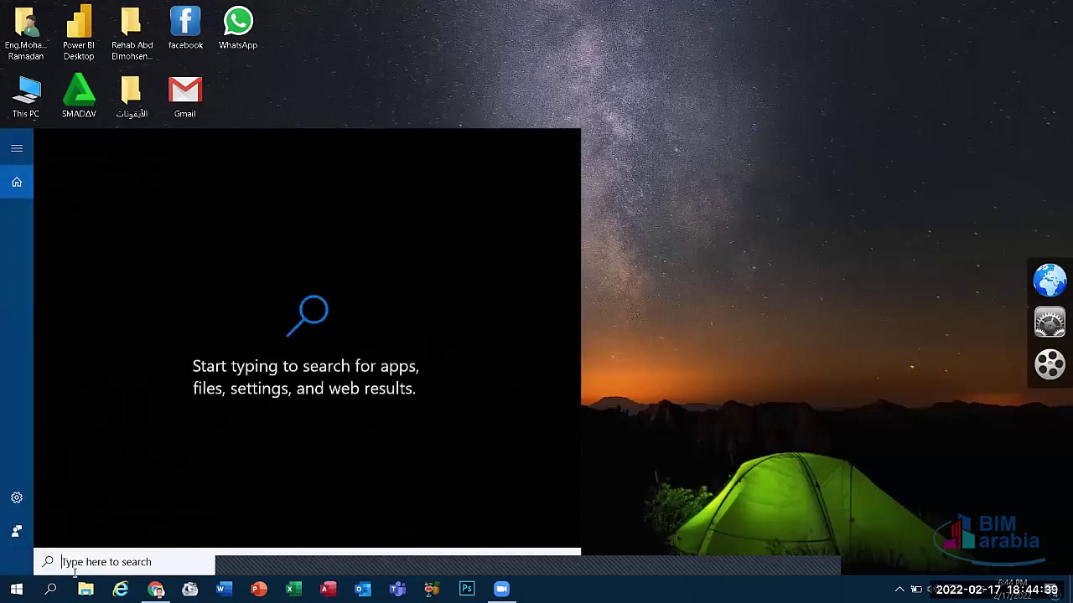
pyautogui.write('pain')
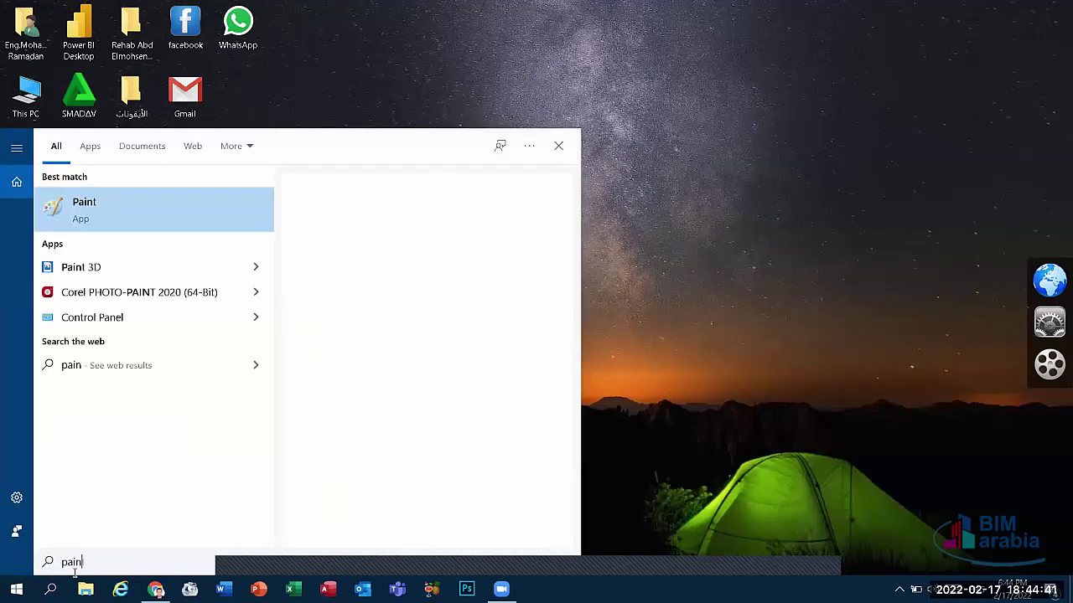
pyautogui.click(112, 220)
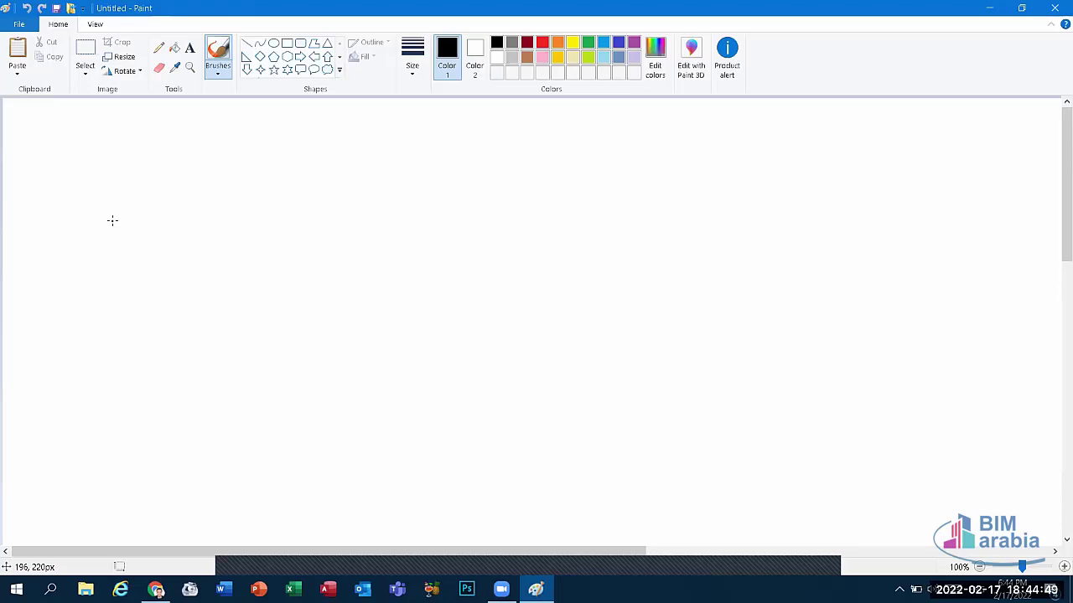
# Step: Draw a large right arrow, undo a gold outline, and fill its interior with orange
pyautogui.click(300, 56)
pyautogui.moveTo(225, 184); pyautogui.dragTo(677, 389)
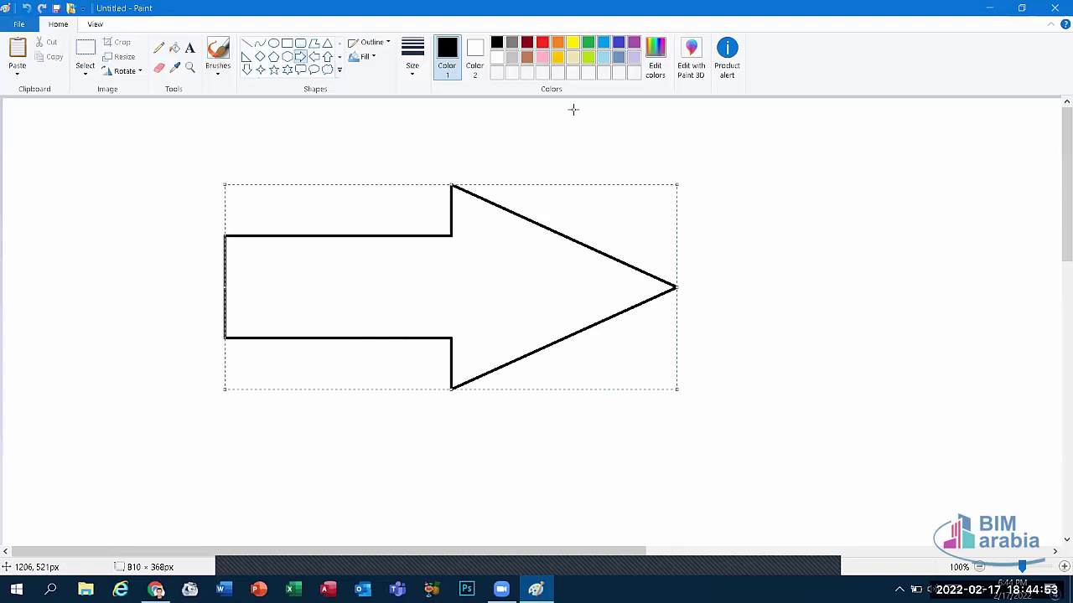
pyautogui.click(558, 55)
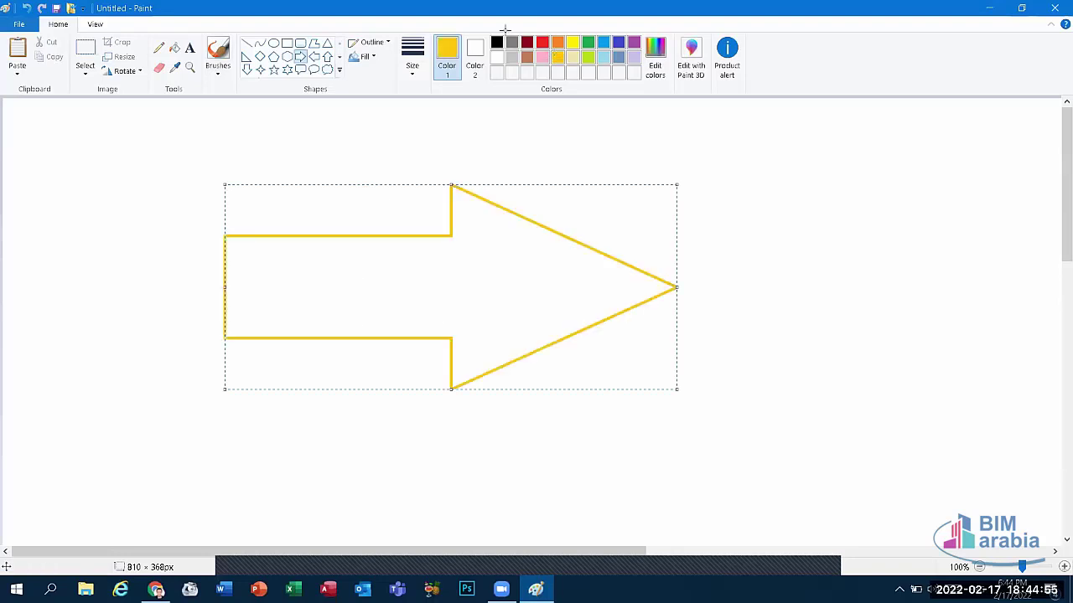
pyautogui.hotkey('ctrl', 'z')
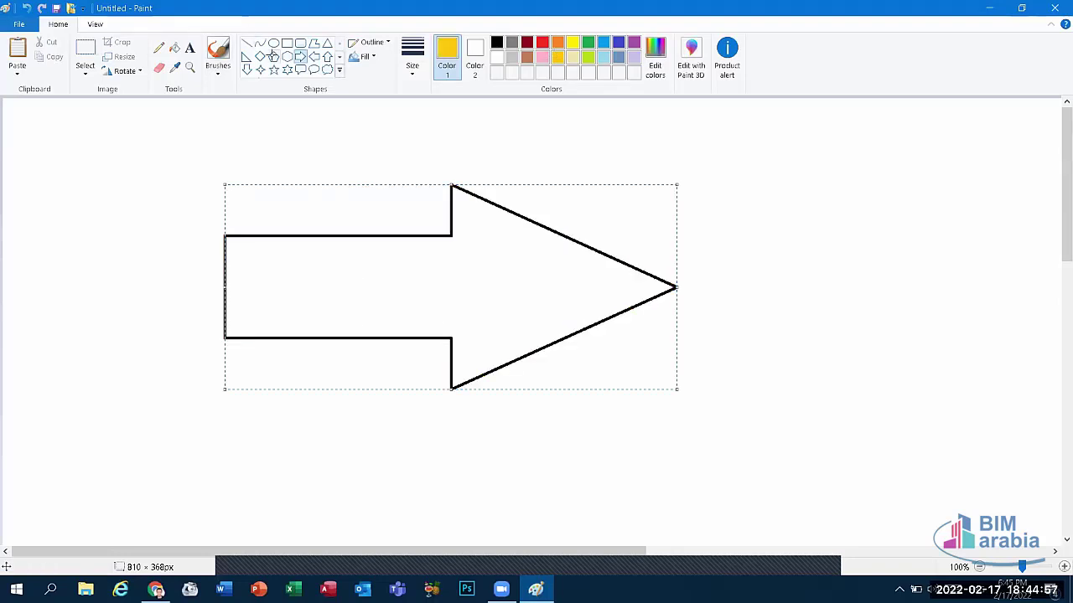
pyautogui.click(175, 48)
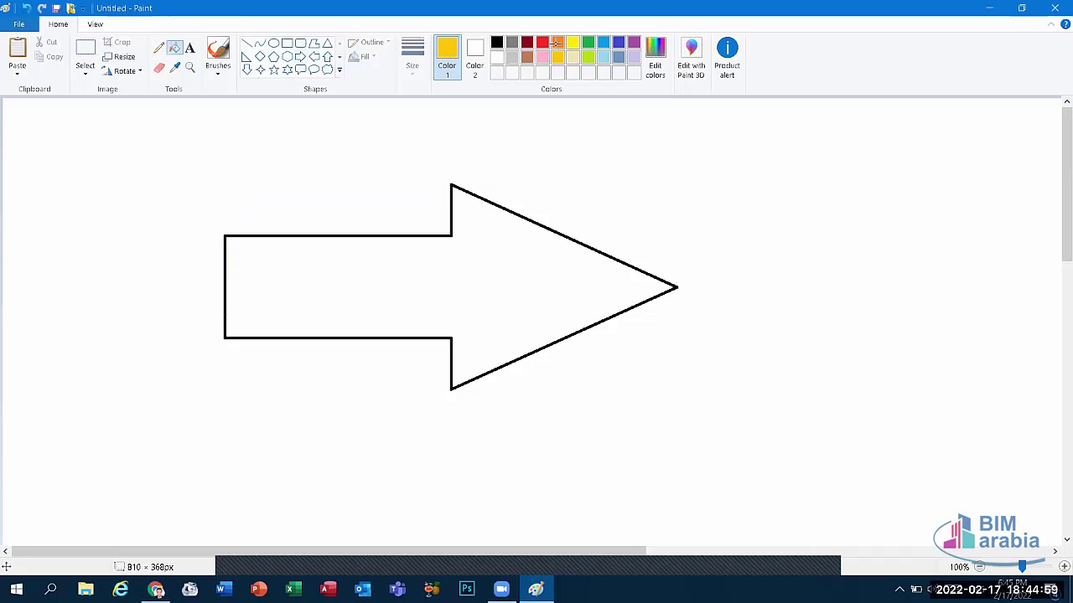
pyautogui.click(557, 42)
pyautogui.click(529, 255)
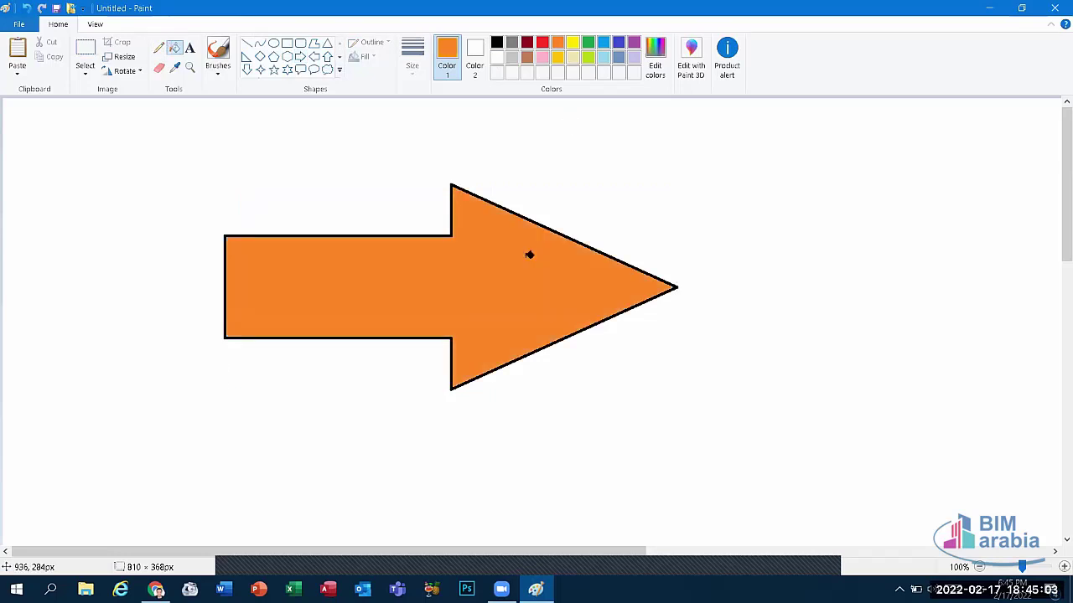
# Step: Erase scribbles across the arrow, then discard the picture without saving
pyautogui.click(158, 68)
pyautogui.moveTo(395, 254); pyautogui.dragTo(515, 214)
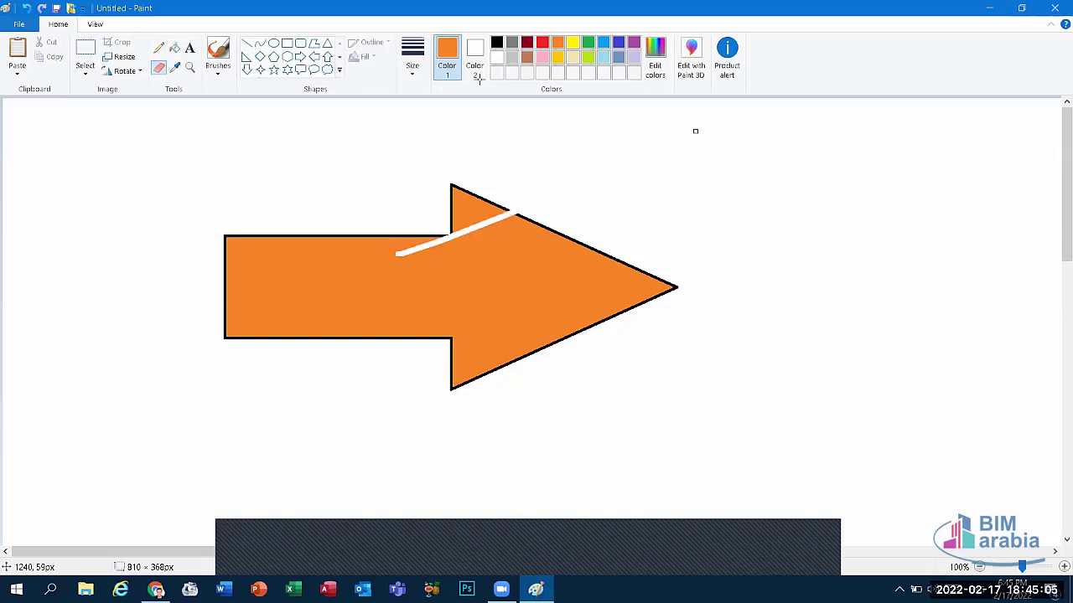
pyautogui.moveTo(587, 245)
pyautogui.mouseDown()
pyautogui.moveTo(347, 347)
pyautogui.moveTo(399, 352)
pyautogui.moveTo(503, 268)
pyautogui.moveTo(659, 297)
pyautogui.moveTo(369, 251)
pyautogui.moveTo(561, 110)
pyautogui.moveTo(649, 125)
pyautogui.moveTo(781, 266)
pyautogui.moveTo(536, 302)
pyautogui.moveTo(617, 246)
pyautogui.moveTo(294, 251)
pyautogui.moveTo(311, 419)
pyautogui.mouseUp()
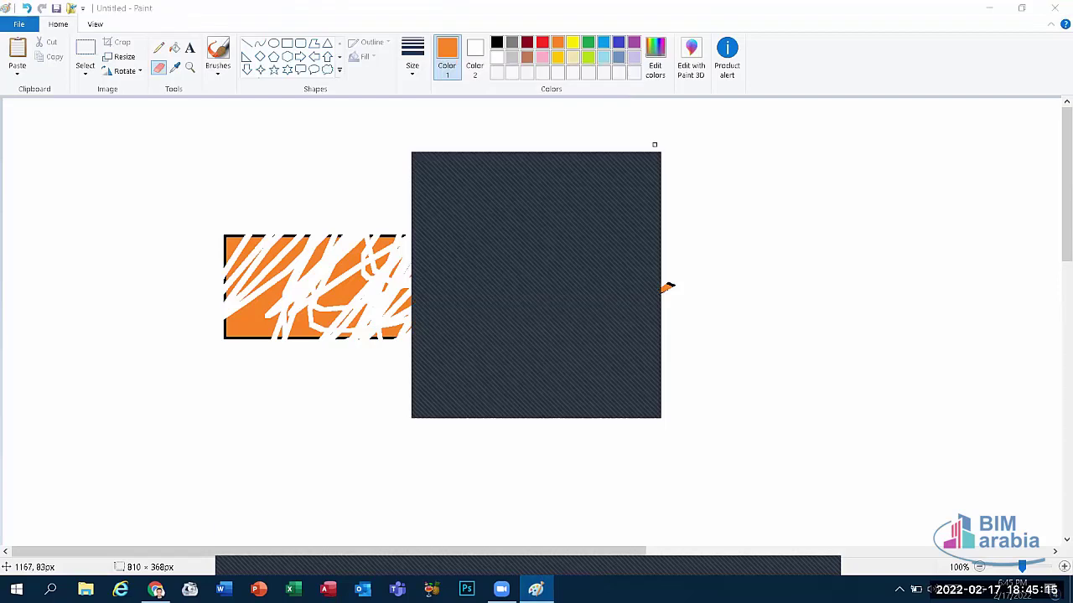
pyautogui.hotkey('ctrl', 'n')
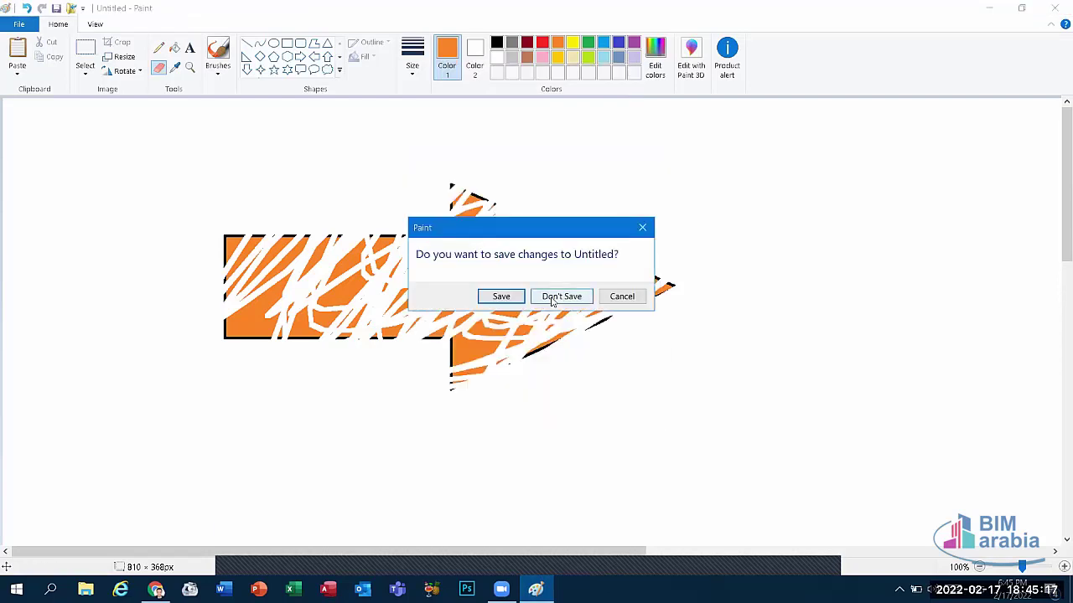
pyautogui.click(560, 297)
pyautogui.press('super')
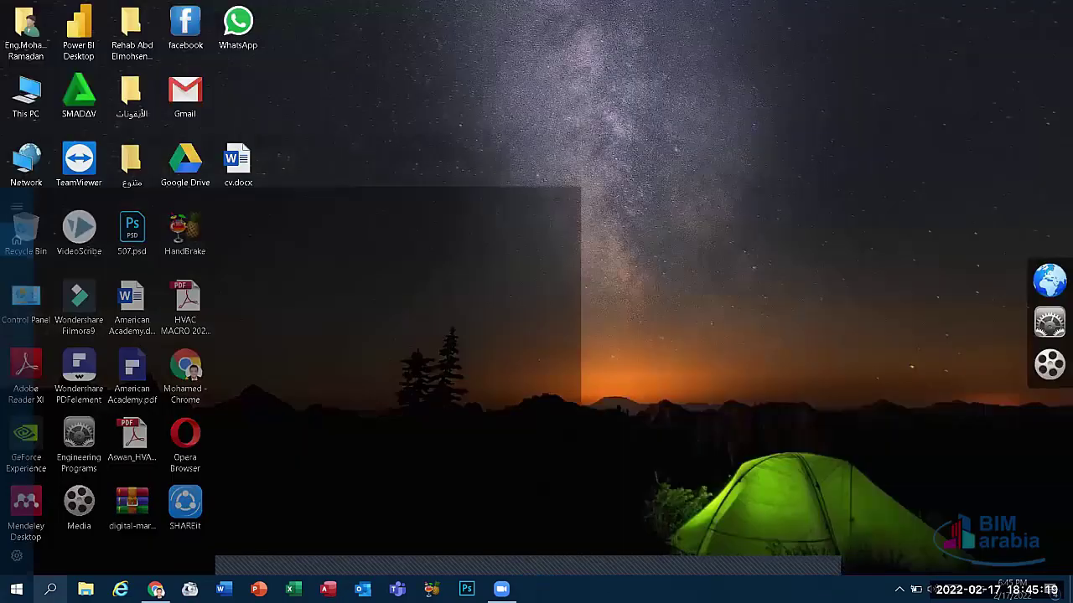
pyautogui.write('st')
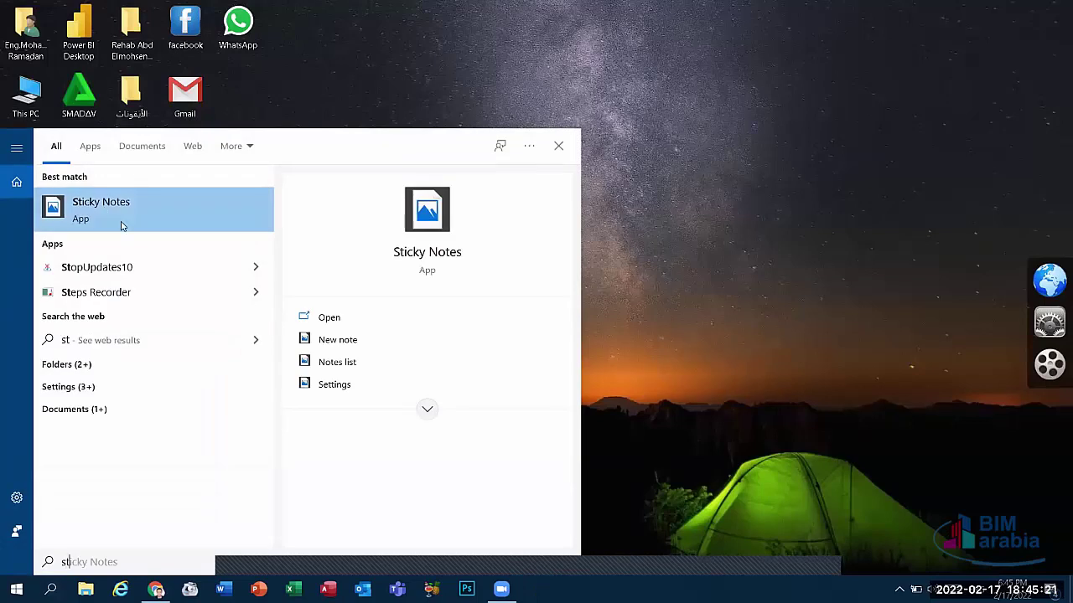
pyautogui.click(126, 221)
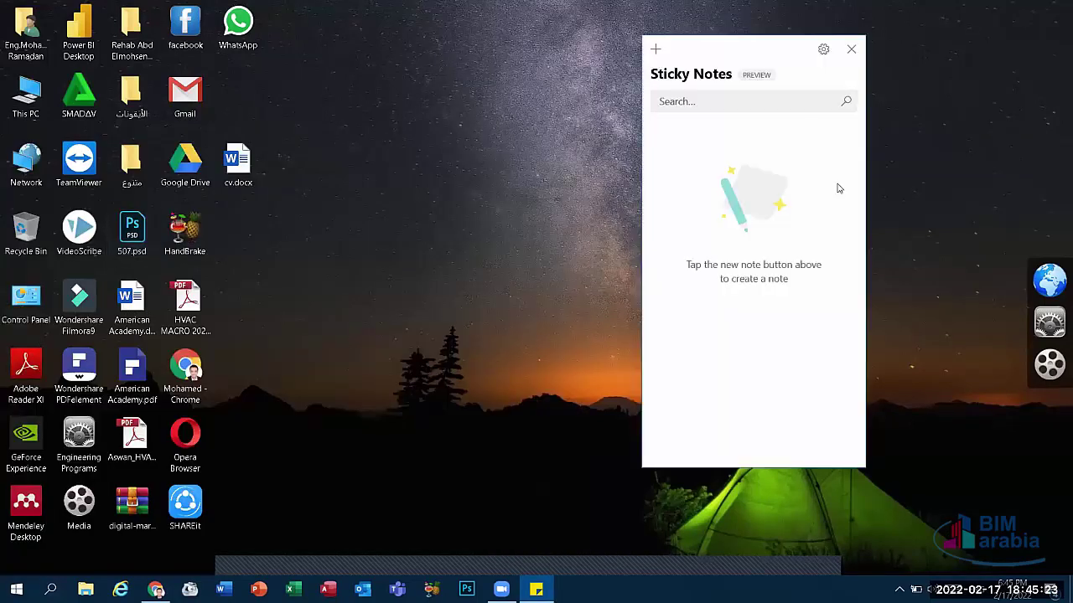
pyautogui.click(656, 48)
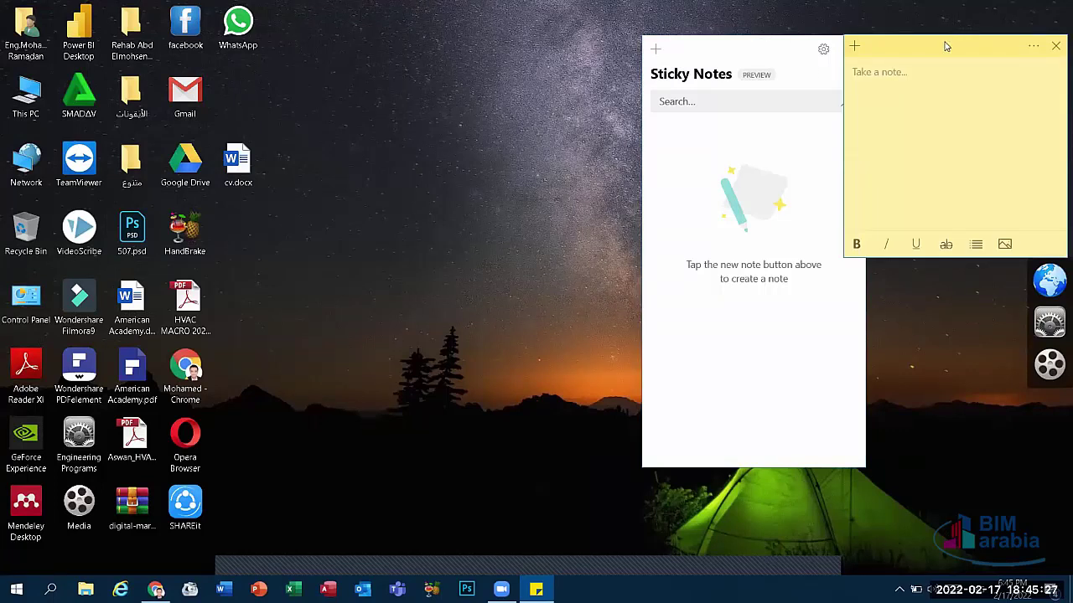
pyautogui.moveTo(945, 46); pyautogui.dragTo(809, 132)
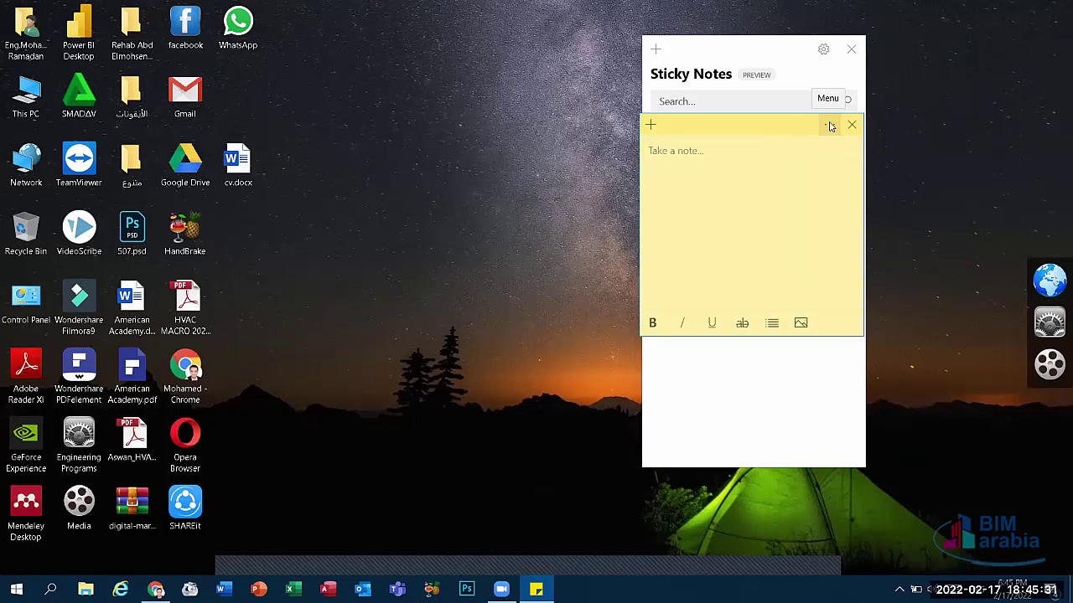
pyautogui.click(828, 128)
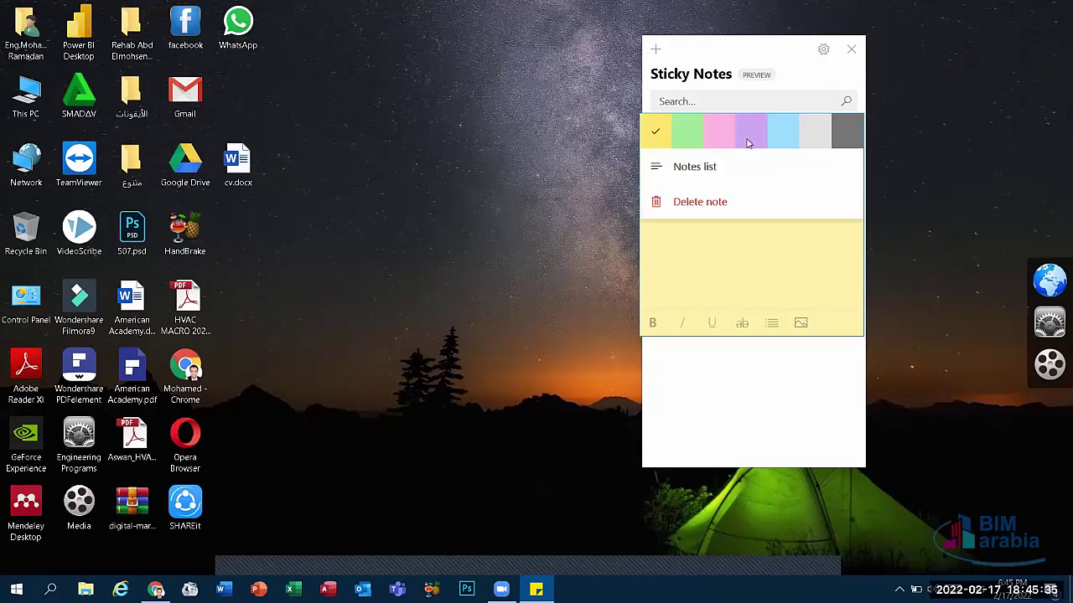
pyautogui.click(702, 138)
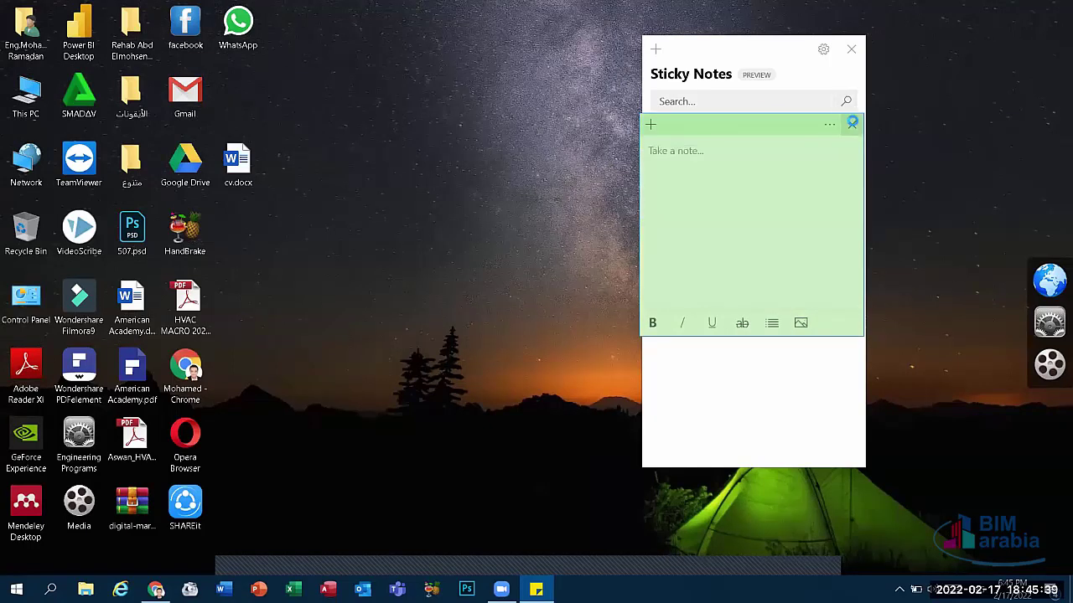
pyautogui.click(851, 124)
pyautogui.click(851, 49)
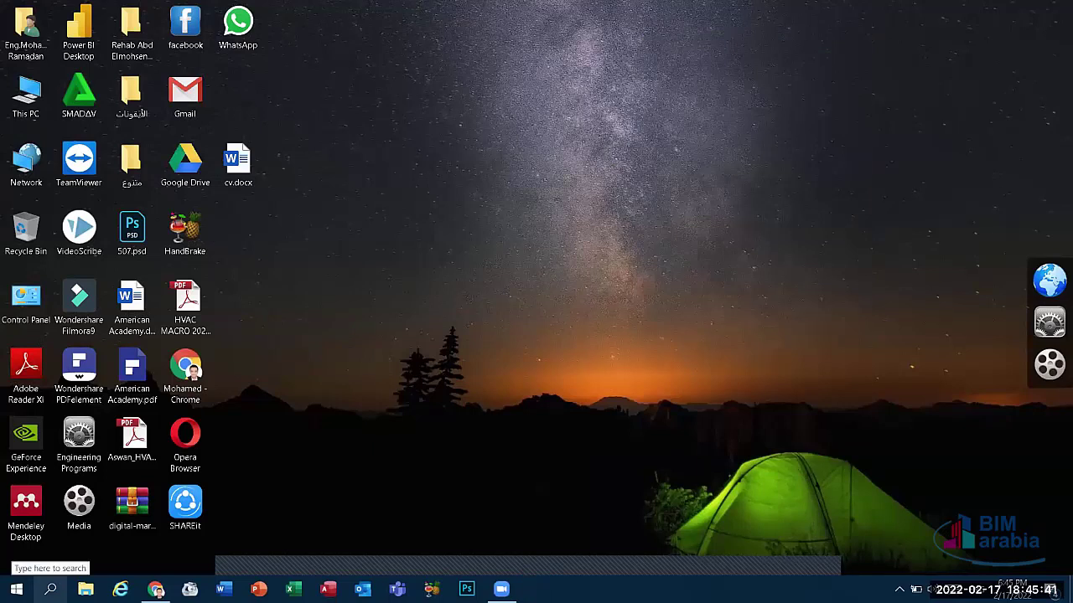
# Step: Launch Paint from a Windows search for 'pain' and put a dot on the blank canvas
pyautogui.click(50, 589)
pyautogui.write('pain')
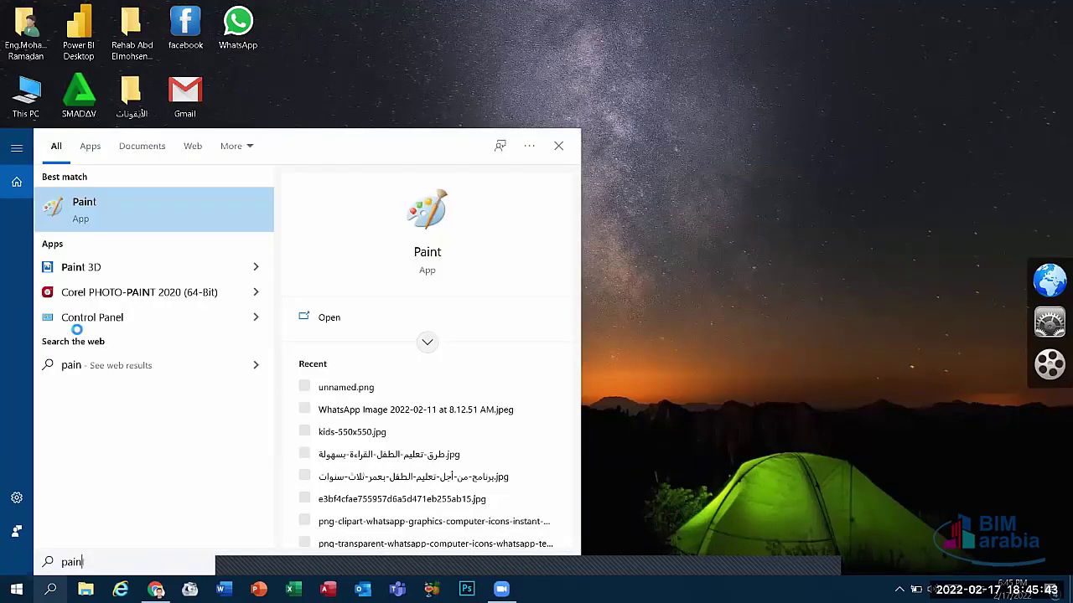
pyautogui.click(113, 216)
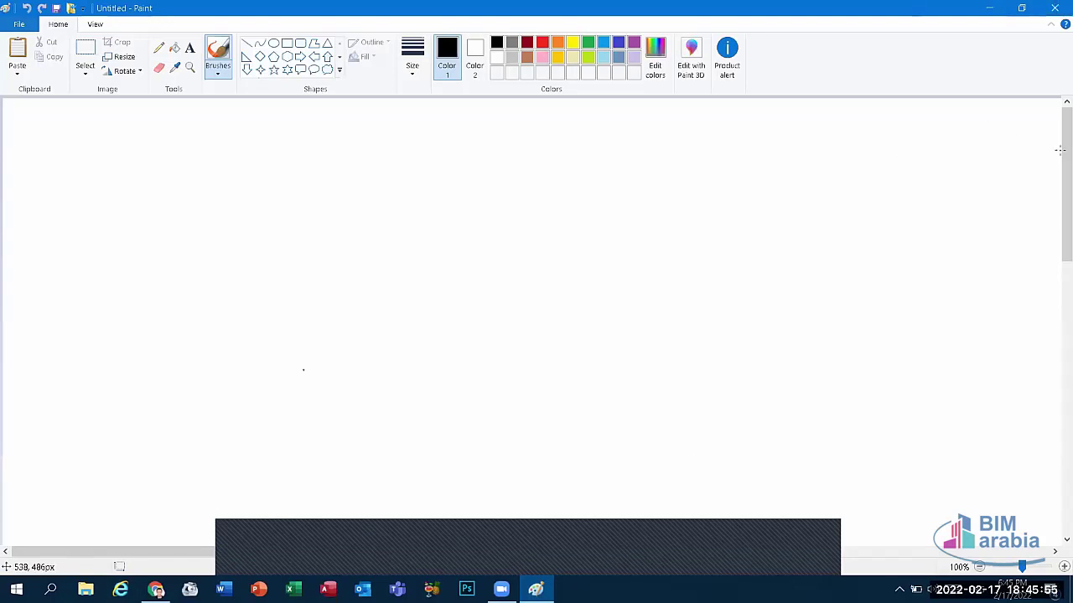
pyautogui.click(544, 232)
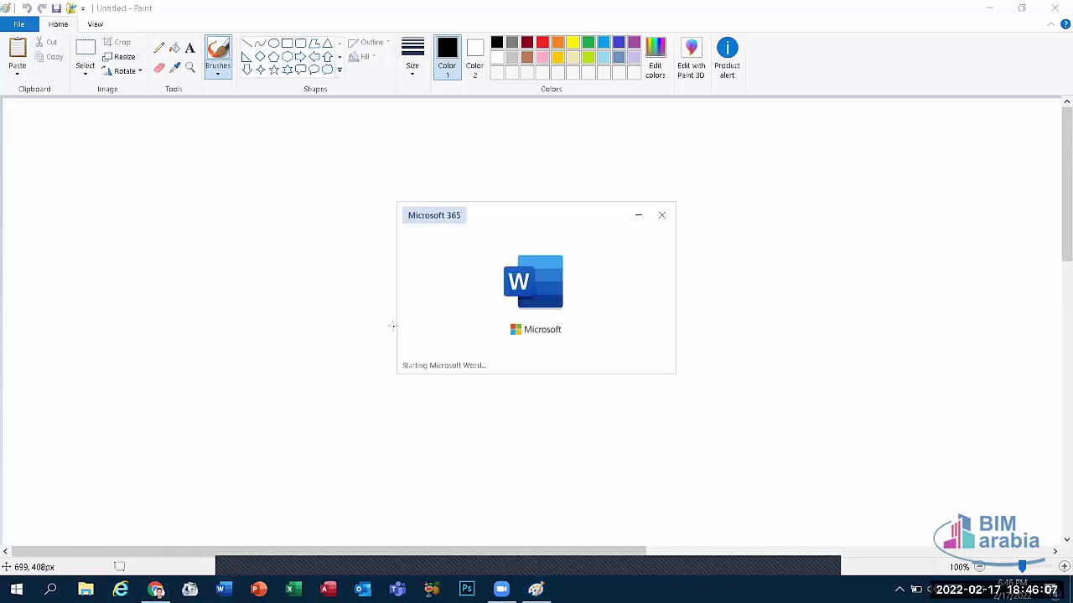
# Step: In a new blank document, type 'ctrl + shift + s' and 'windows + shift + s' on two lines
pyautogui.click(201, 168)
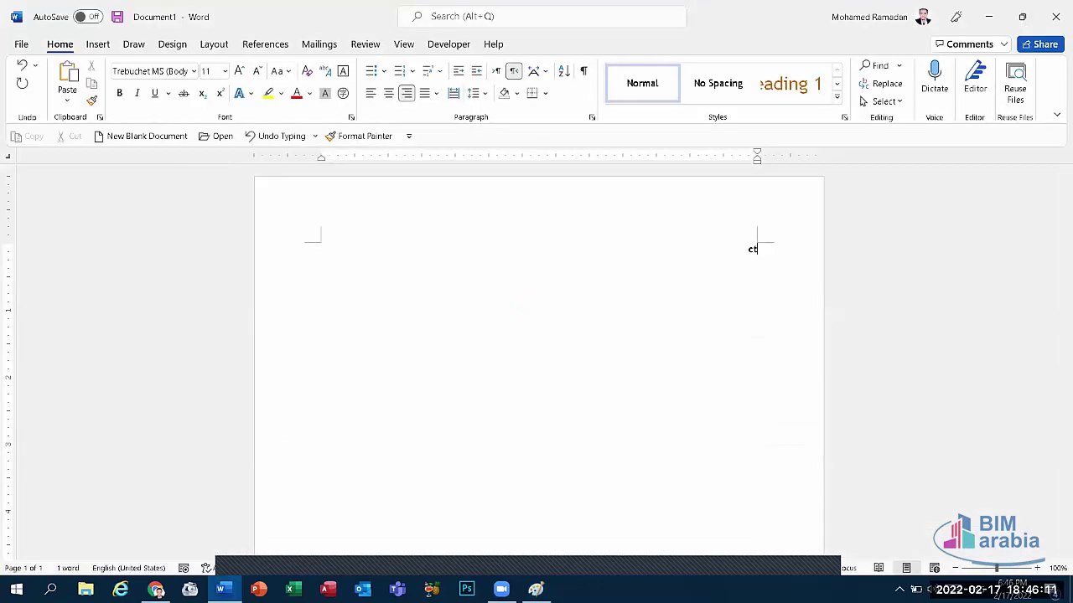
pyautogui.write('ctrl + s')
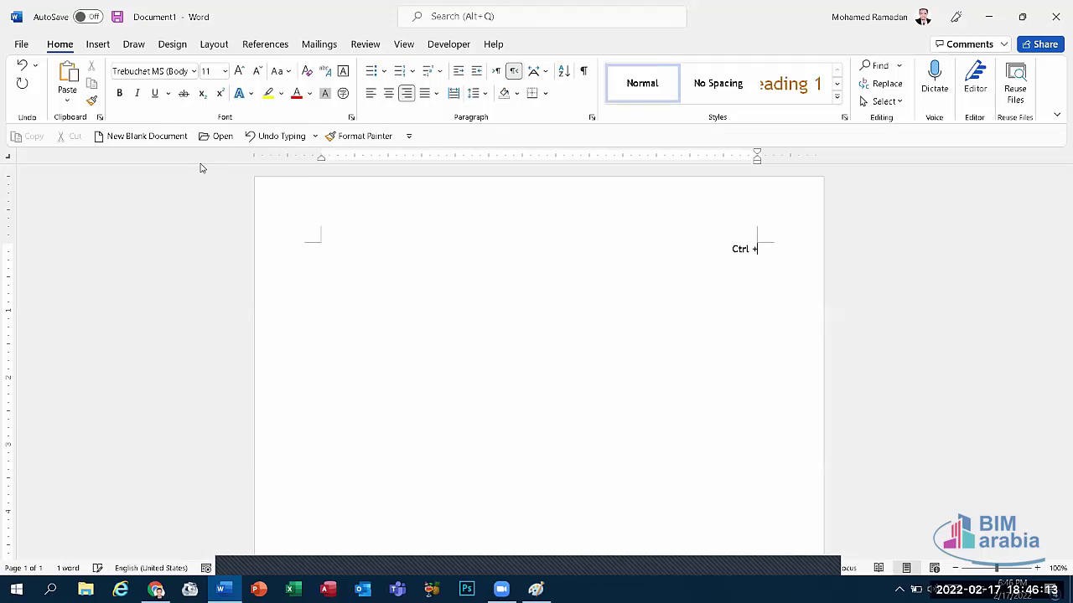
pyautogui.write('hift')
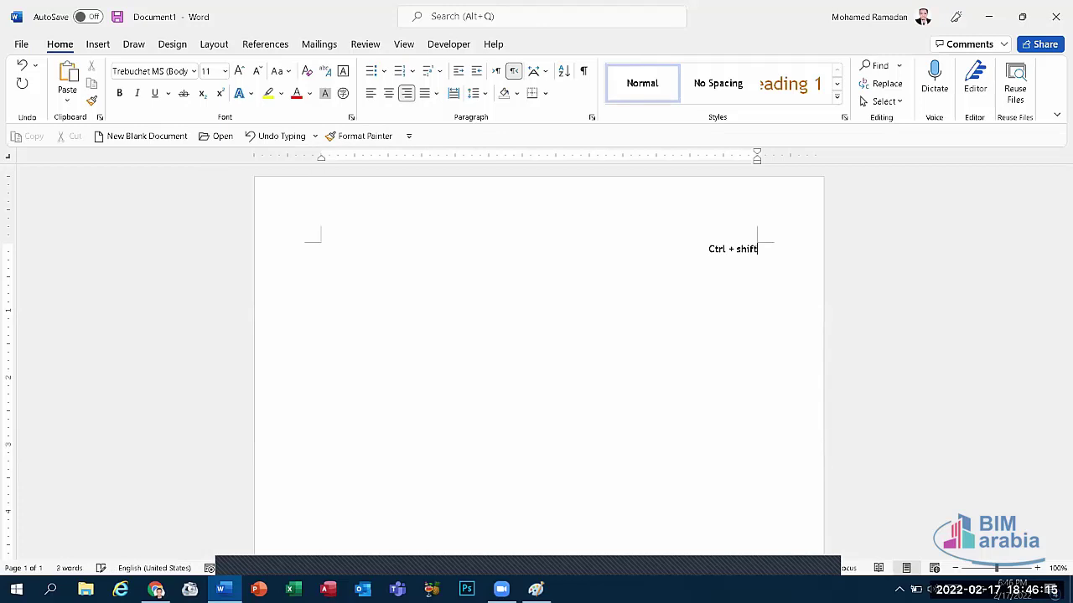
pyautogui.write(' + s')
pyautogui.press('Return')
pyautogui.write('wind')
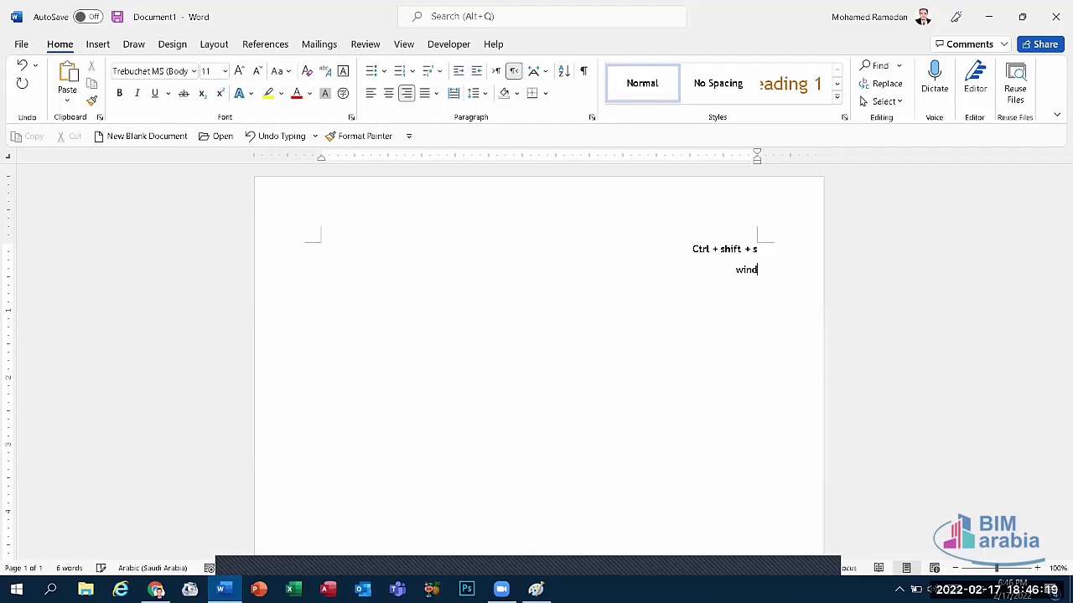
pyautogui.write('ows +')
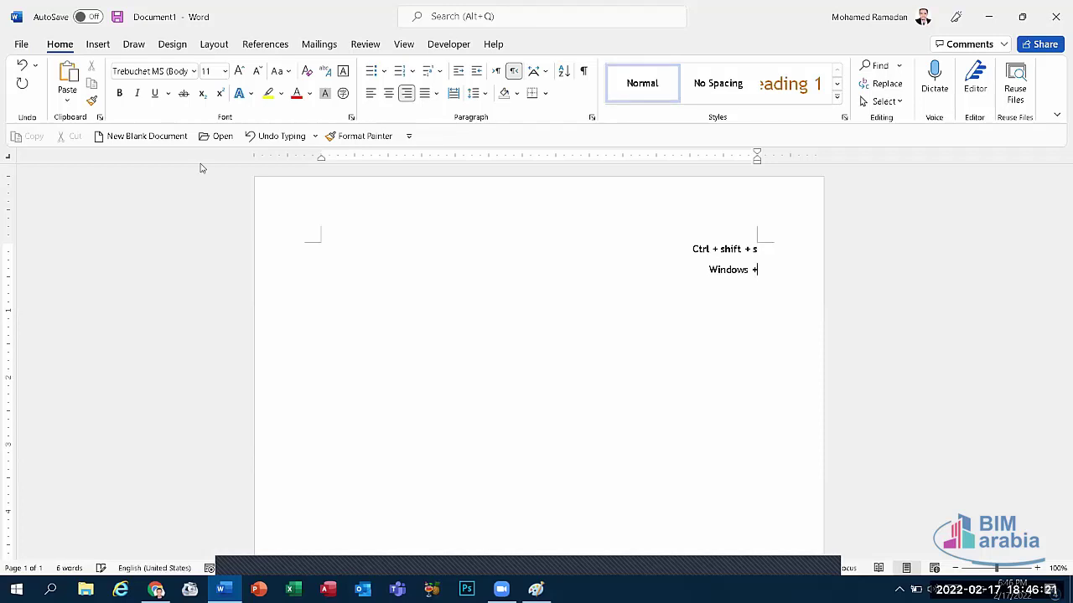
pyautogui.write(' shift')
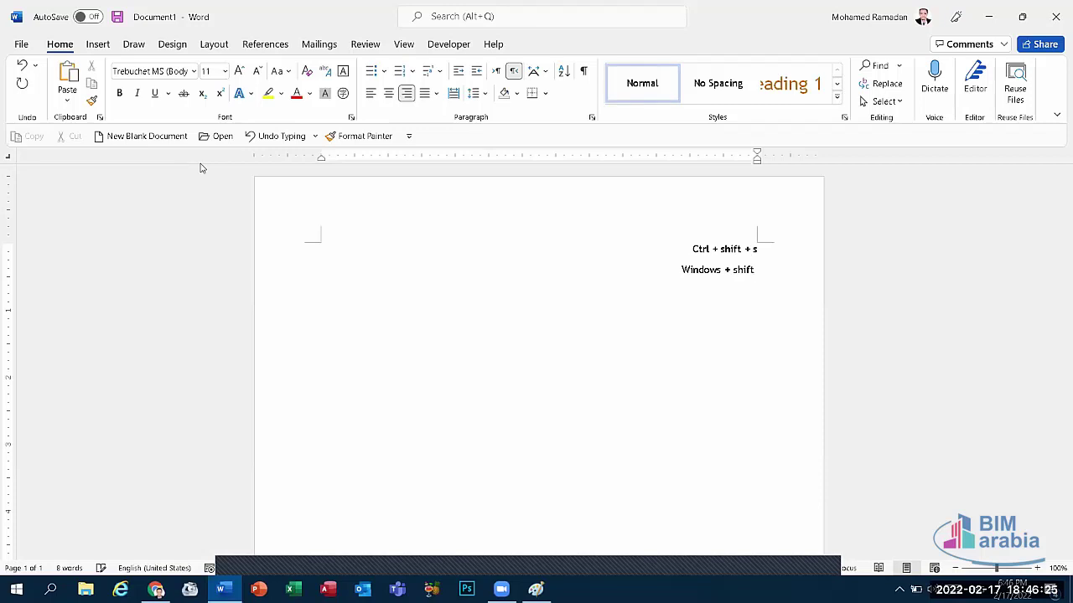
pyautogui.write(' + s')
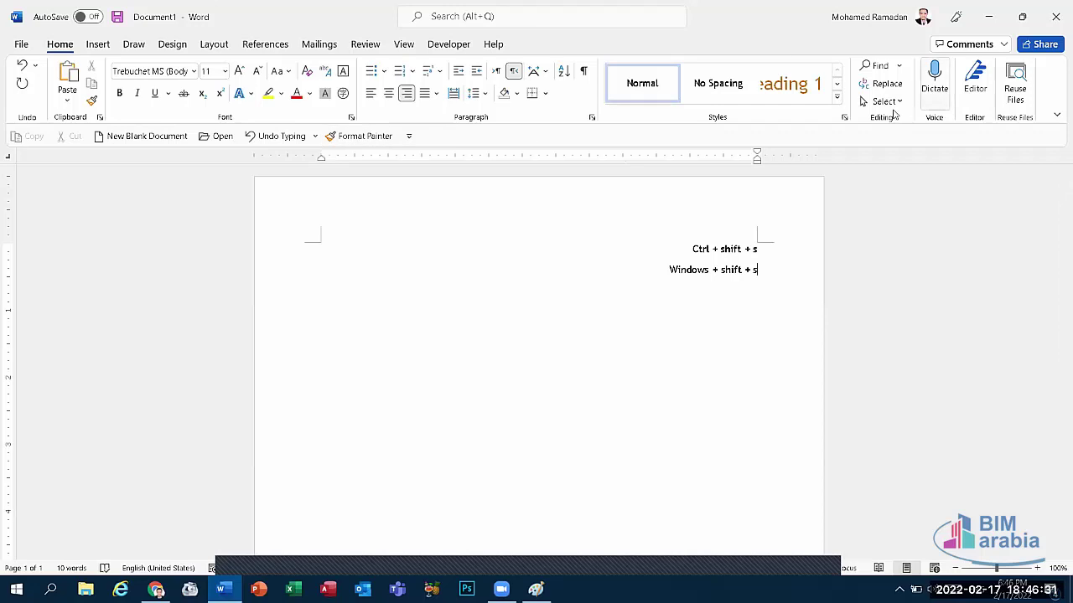
# Step: Enlarge all the text by four font steps and centre both lines
pyautogui.hotkey('ctrl', 'a')
pyautogui.click(240, 71)
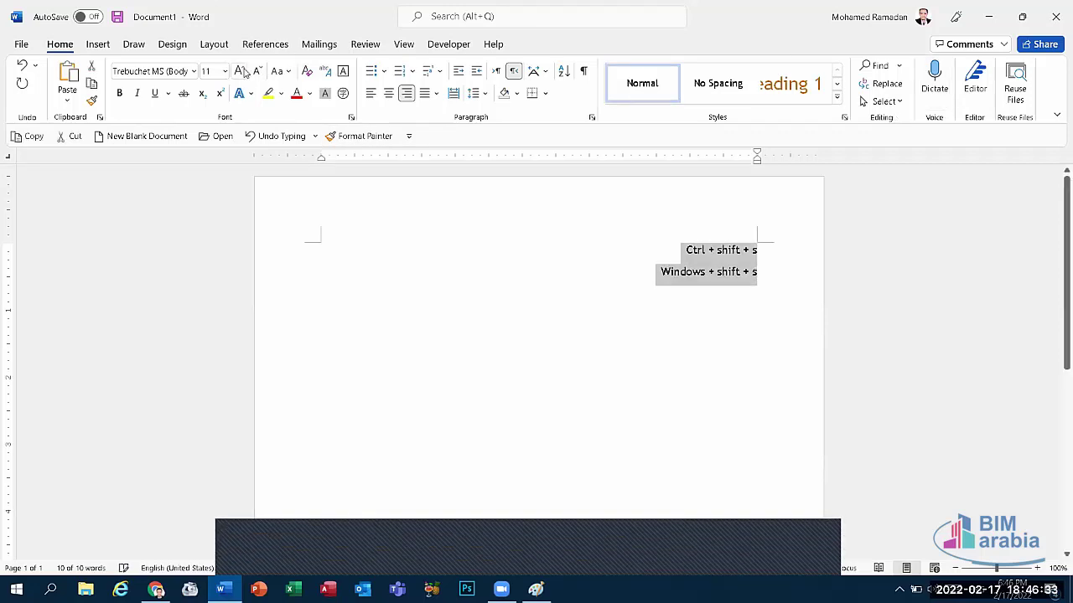
pyautogui.click(240, 71)
pyautogui.click(240, 71)
pyautogui.click(240, 71)
pyautogui.click(240, 71)
pyautogui.click(240, 72)
pyautogui.click(240, 71)
pyautogui.click(240, 71)
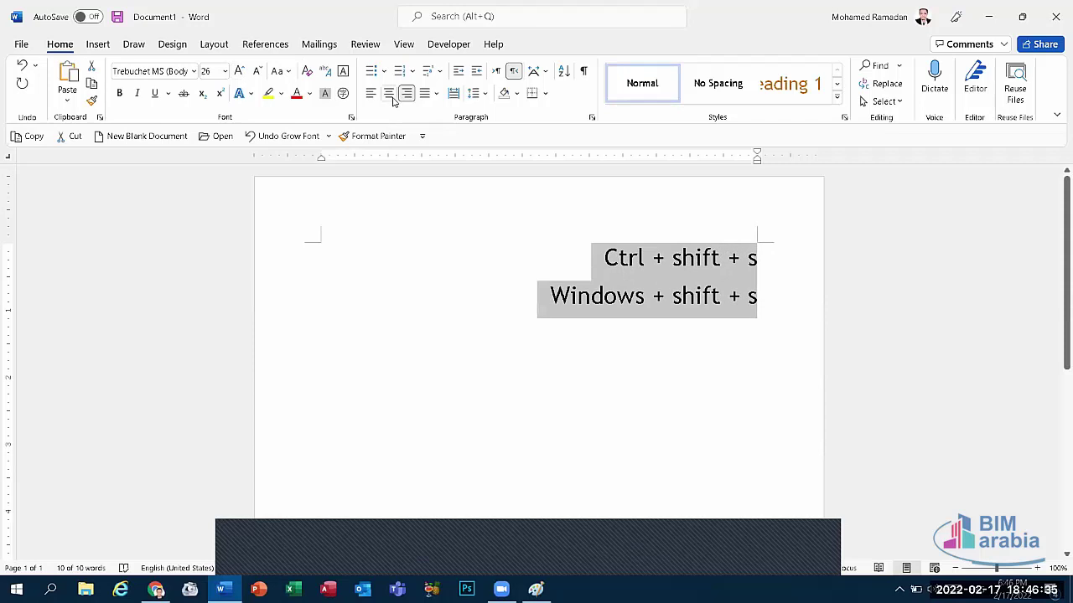
pyautogui.click(388, 93)
# Step: Append '= F12' to the first line and briefly try the Windows+Shift+S snip shortcut
pyautogui.tripleClick(625, 259)
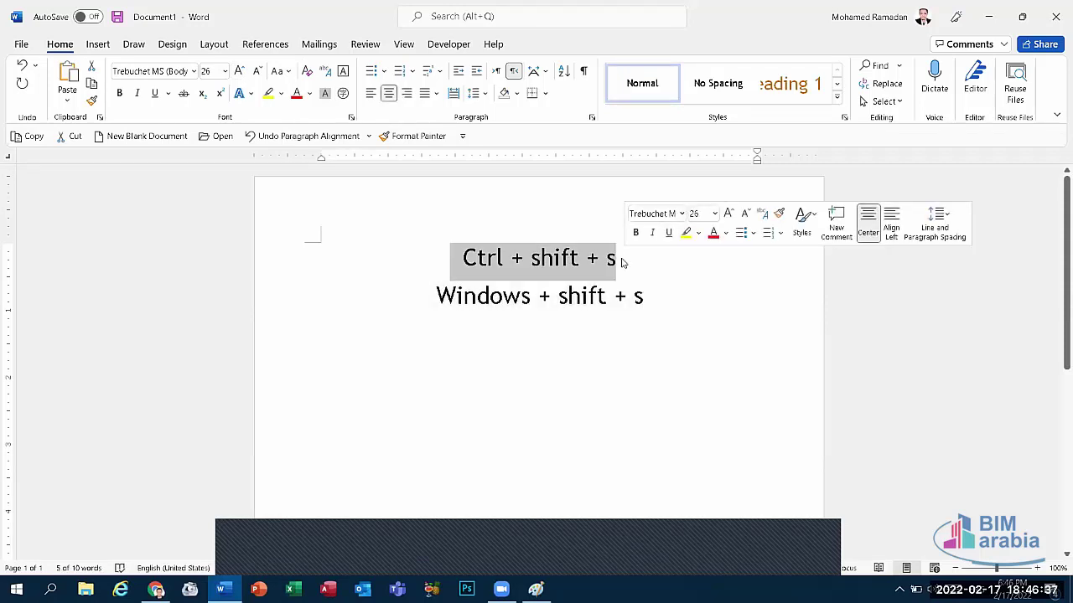
pyautogui.click(611, 260)
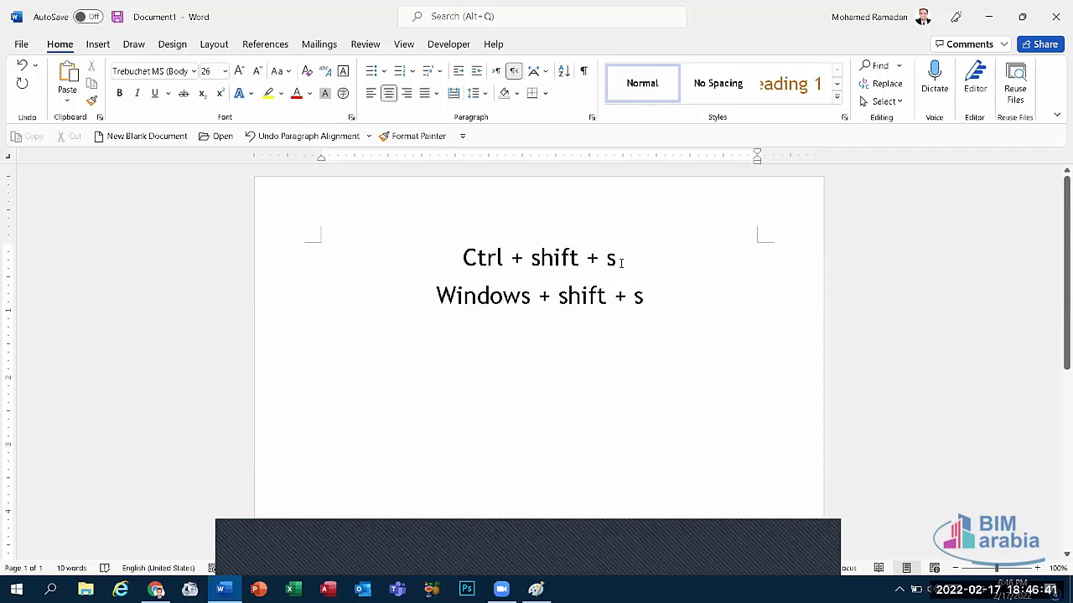
pyautogui.write('= ')
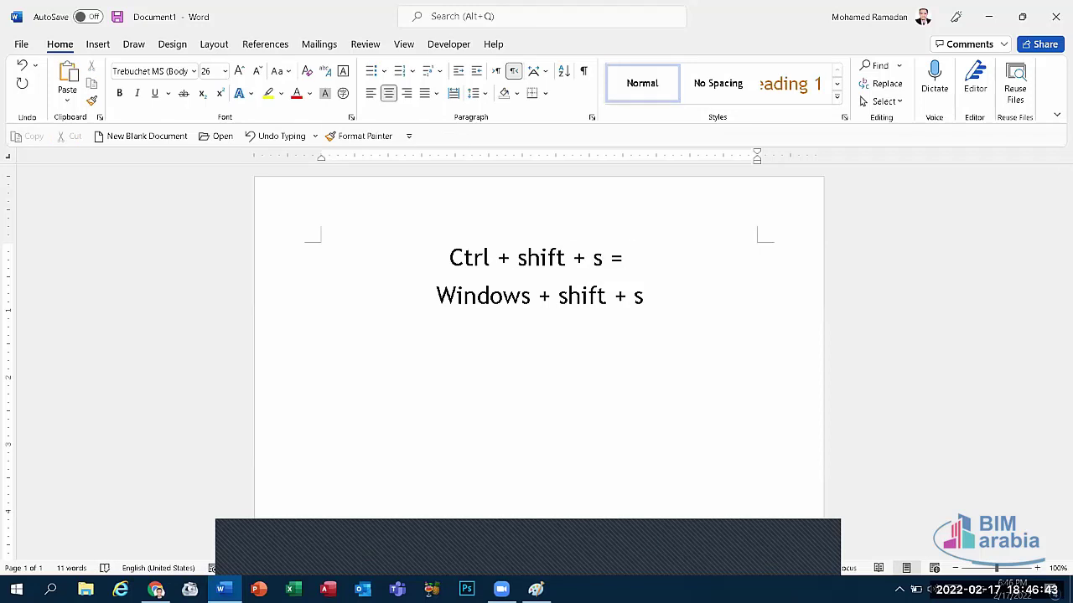
pyautogui.write('F12')
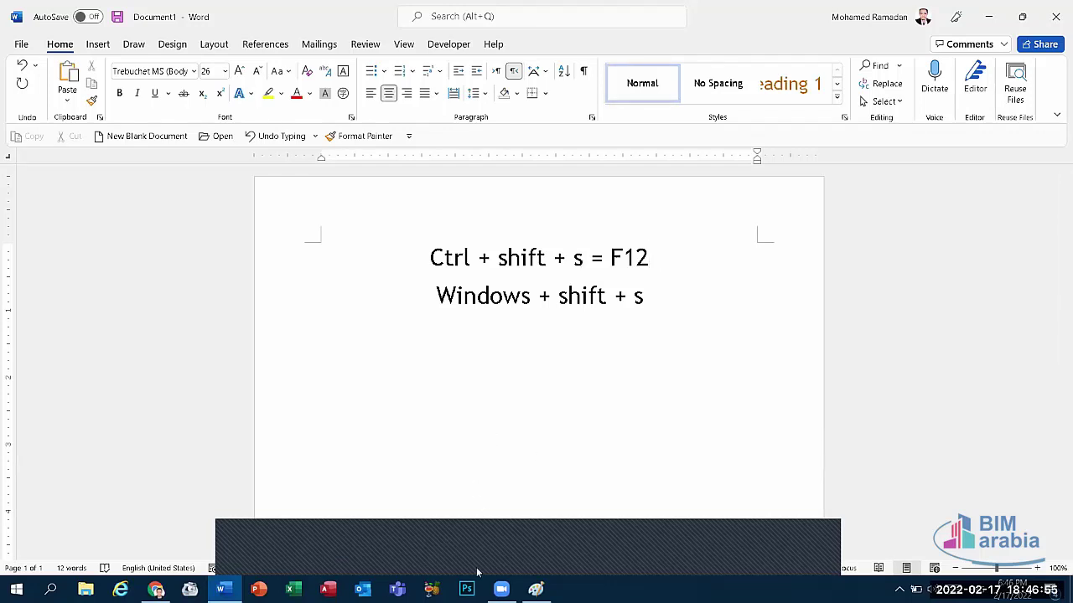
pyautogui.press('super+shift+s')
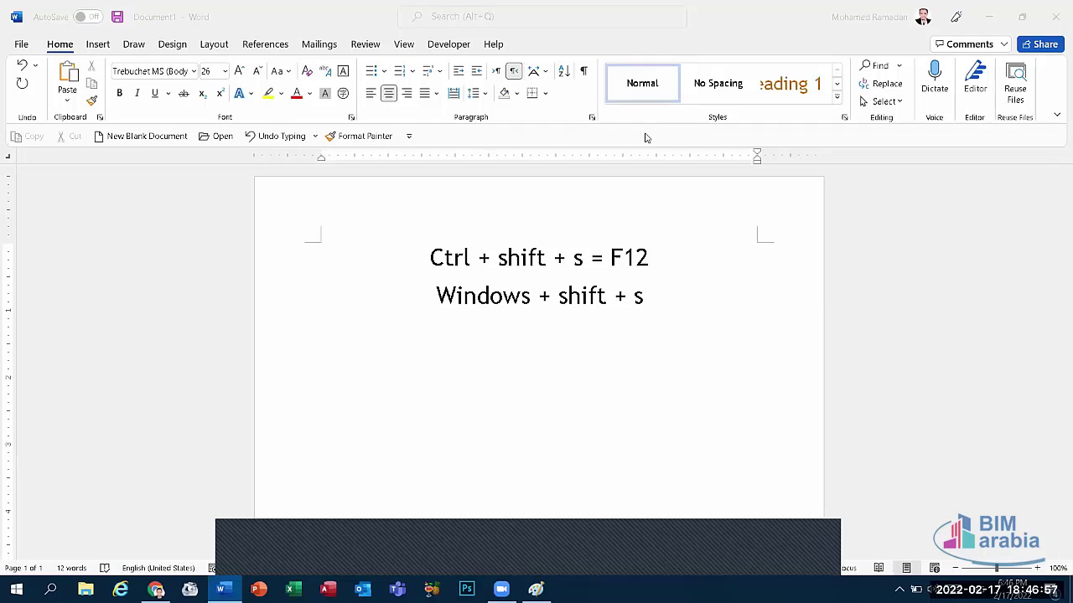
pyautogui.press('Escape')
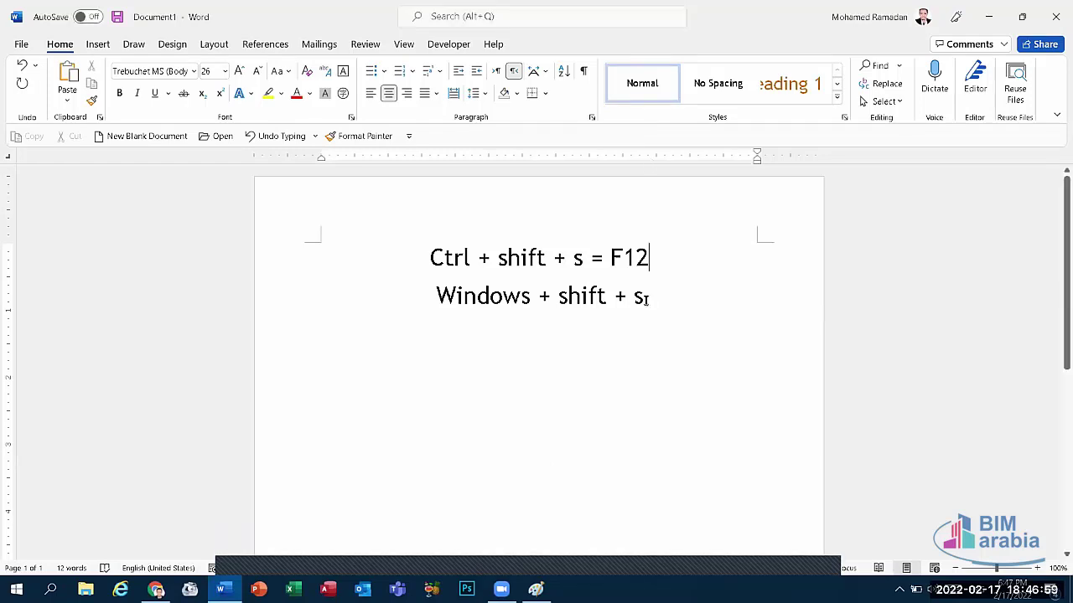
# Step: Delete both lines of text and close Word
pyautogui.moveTo(647, 299); pyautogui.dragTo(427, 265)
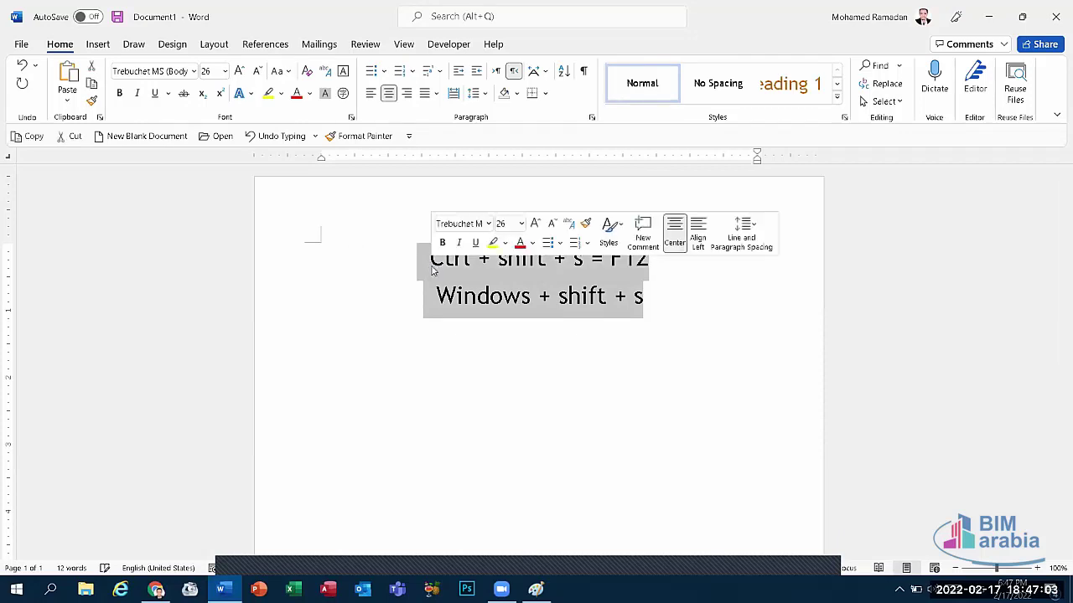
pyautogui.press('Delete')
pyautogui.click(1055, 17)
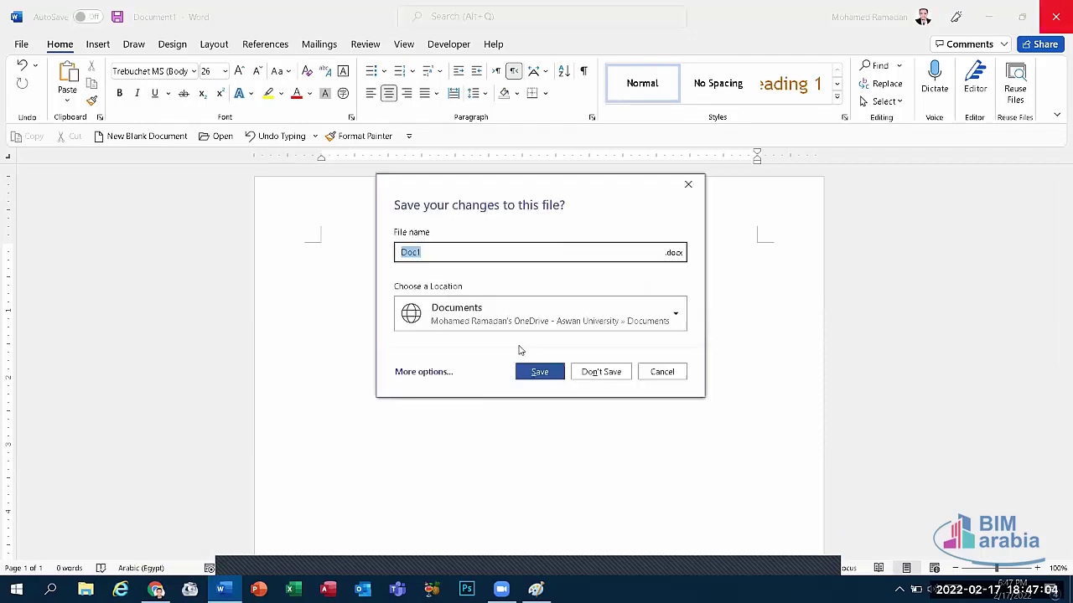
# Step: Discard the Word document without saving and glance at Paint's File menu
pyautogui.click(617, 376)
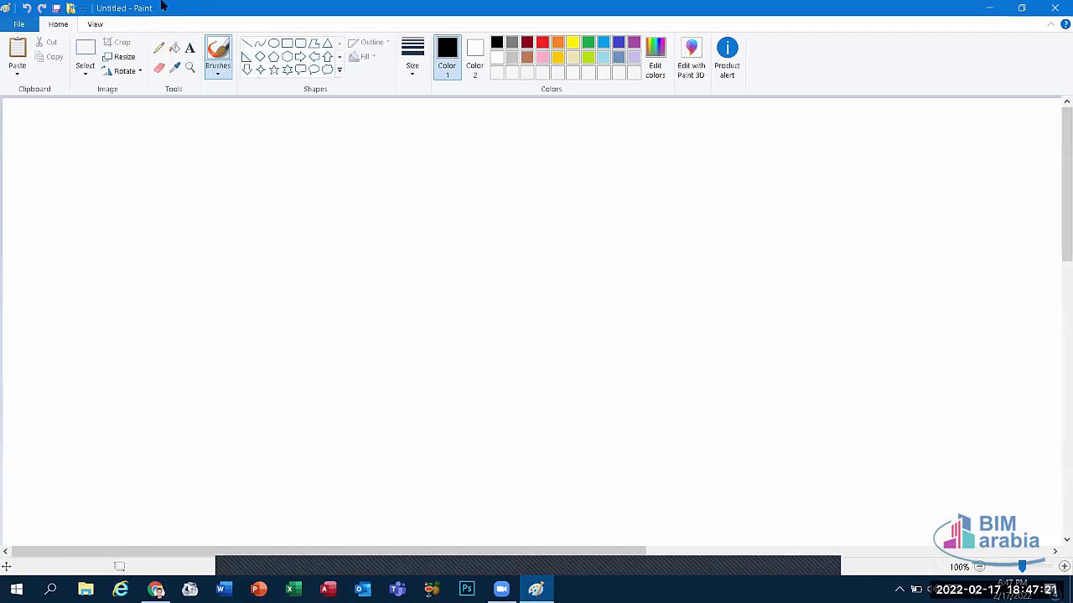
pyautogui.click(19, 24)
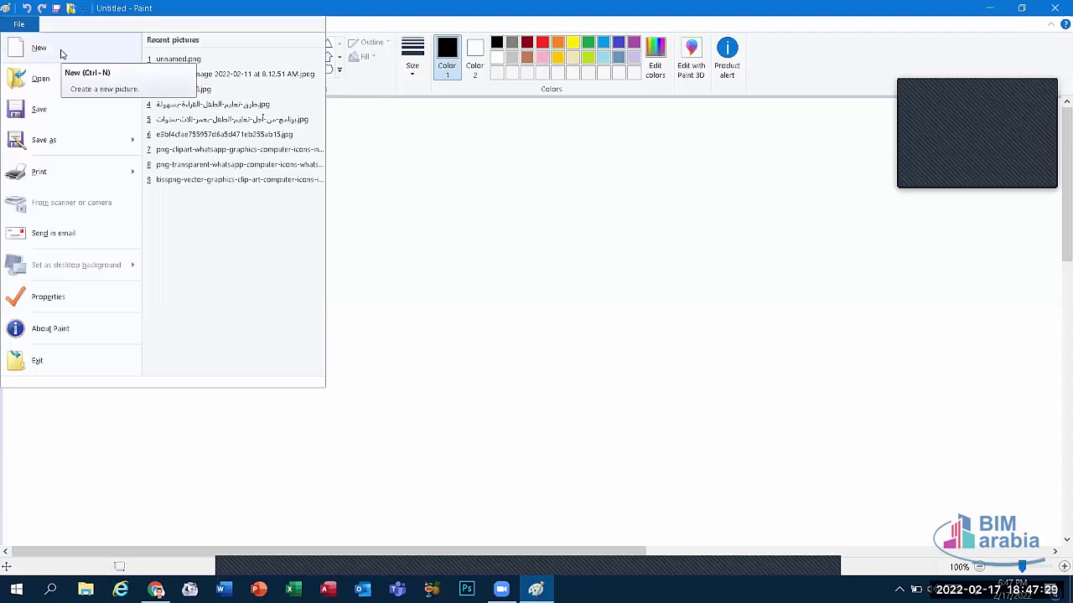
pyautogui.click(641, 316)
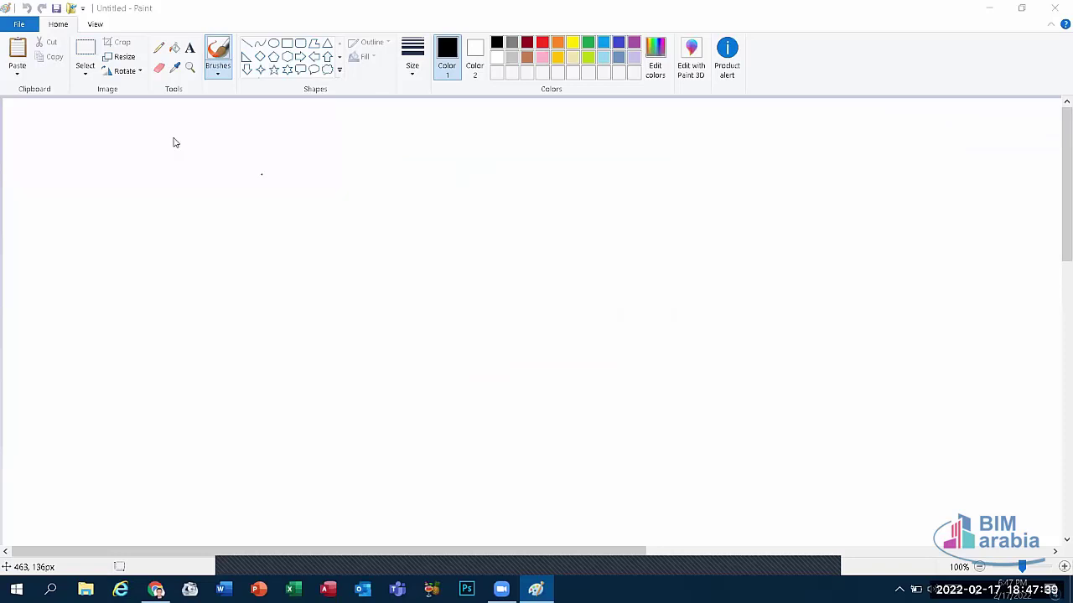
# Step: Open Paint's Open dialog from File, cancel it, and reopen the File menu
pyautogui.click(20, 25)
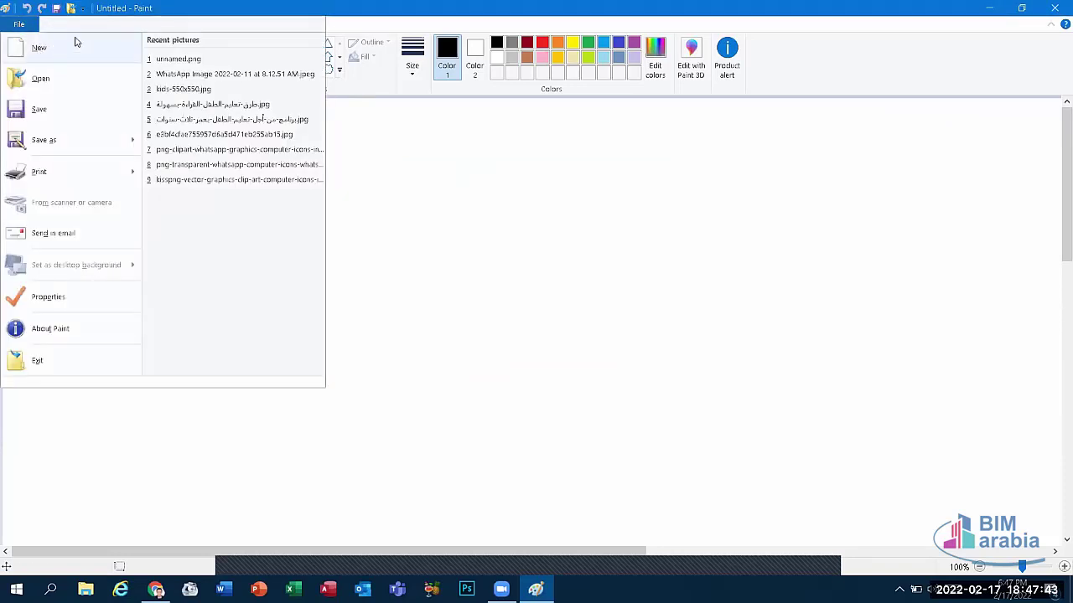
pyautogui.click(41, 79)
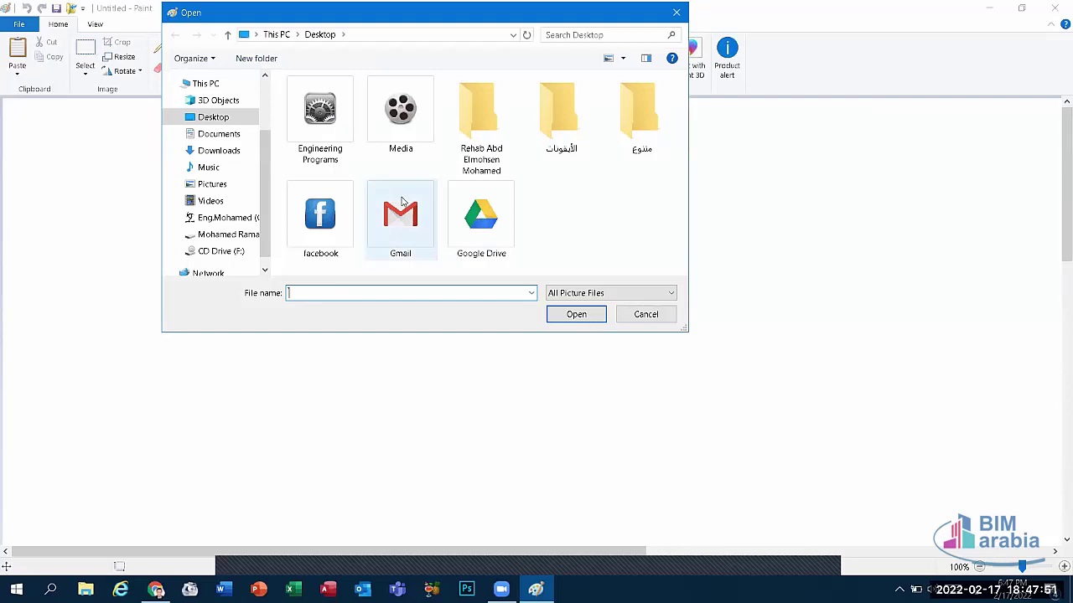
pyautogui.click(646, 316)
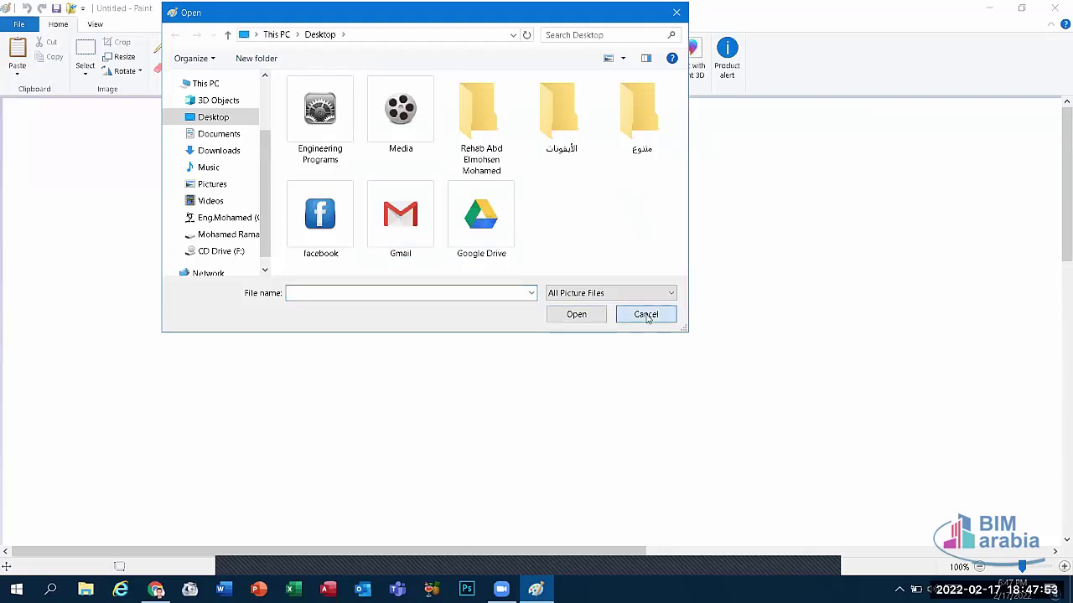
pyautogui.click(17, 25)
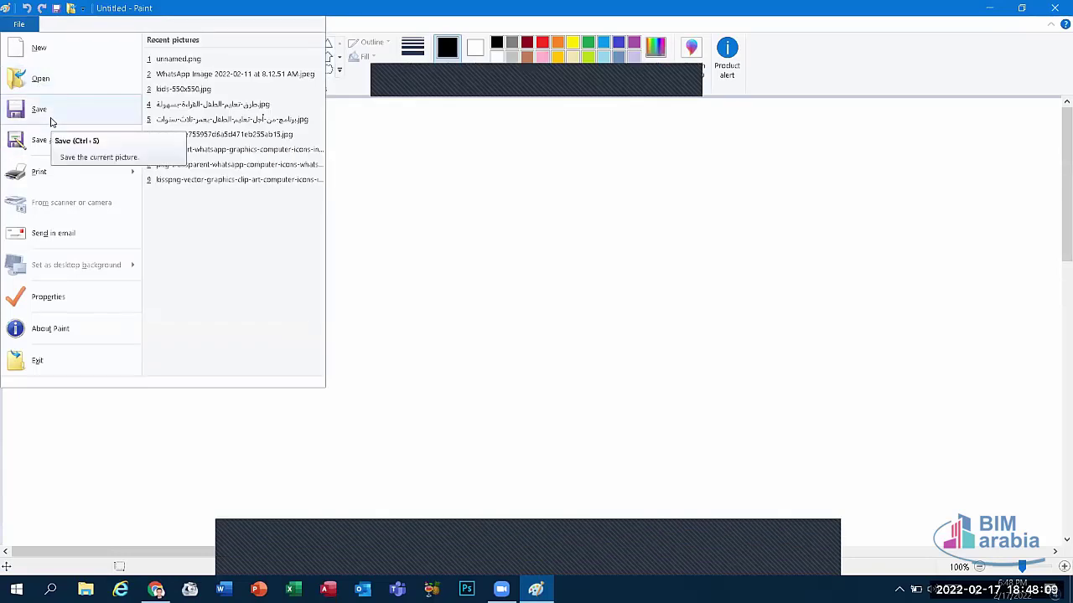
# Step: In Save As, switch the file type to Monochrome Bitmap, then cancel without saving
pyautogui.moveTo(52, 139)
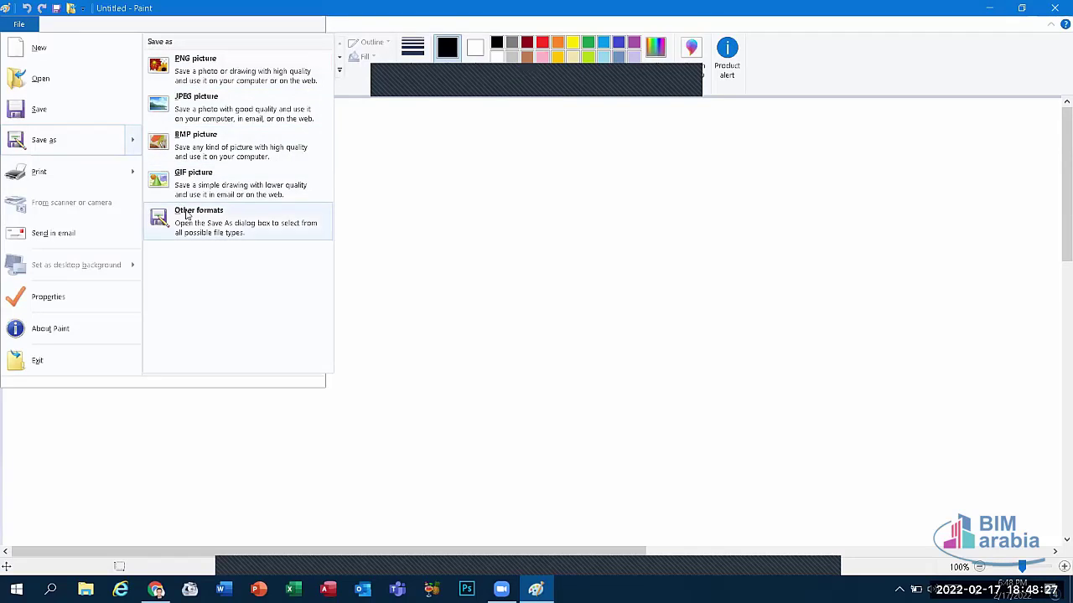
pyautogui.click(53, 139)
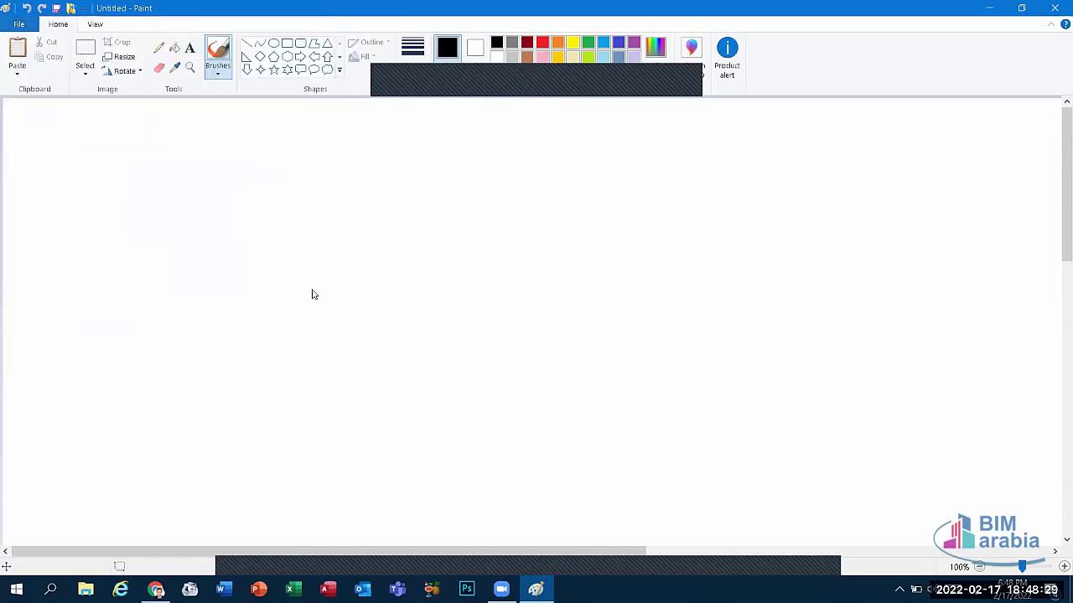
pyautogui.click(297, 281)
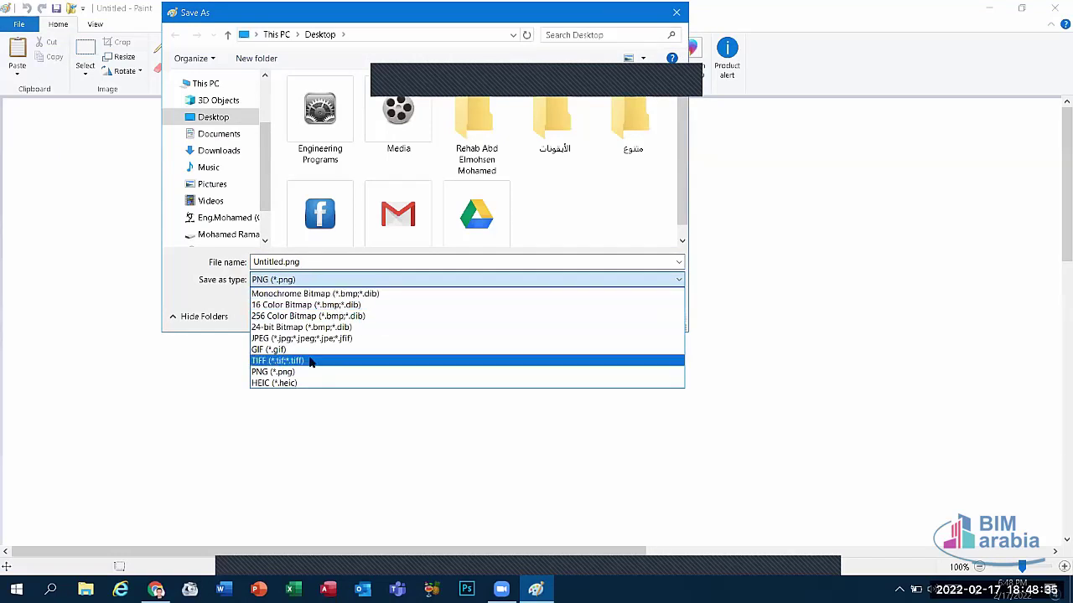
pyautogui.click(302, 295)
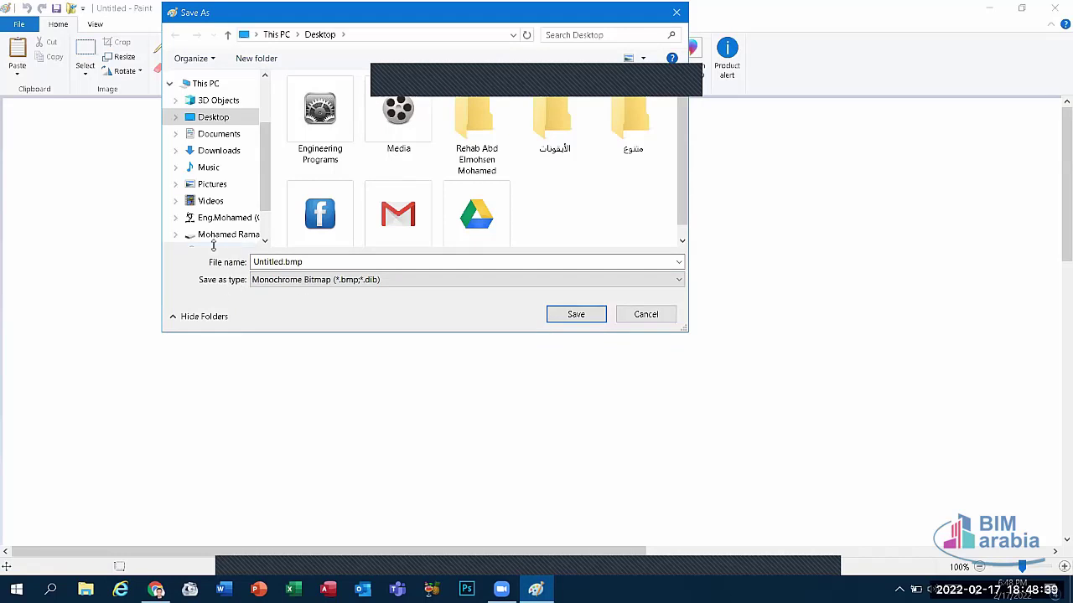
pyautogui.press('Escape')
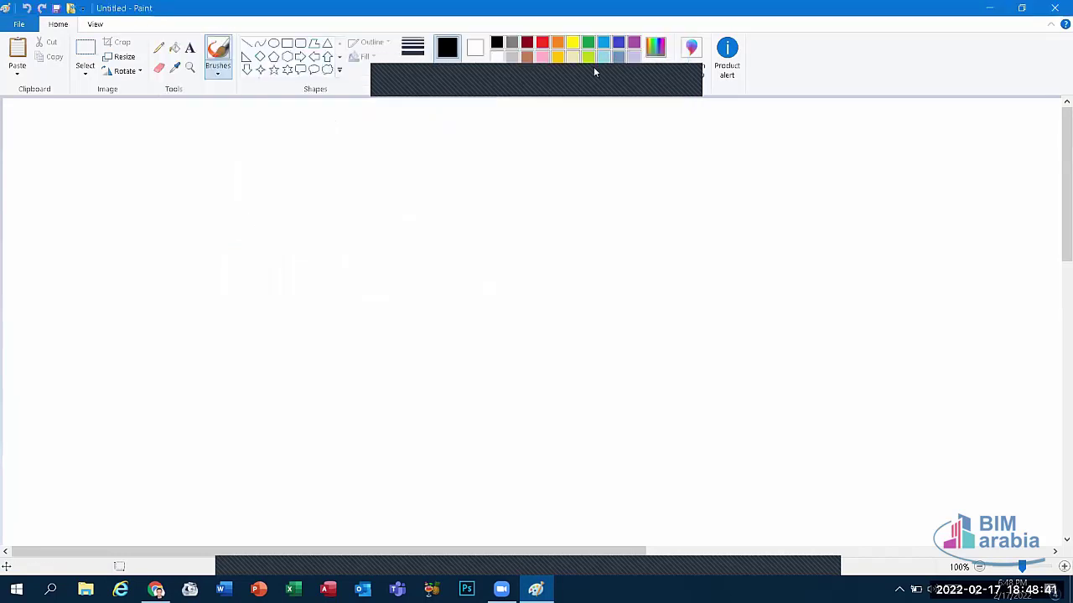
# Step: Open the Print dialog from File > Print and cancel it without printing
pyautogui.click(17, 24)
pyautogui.click(16, 26)
pyautogui.click(16, 25)
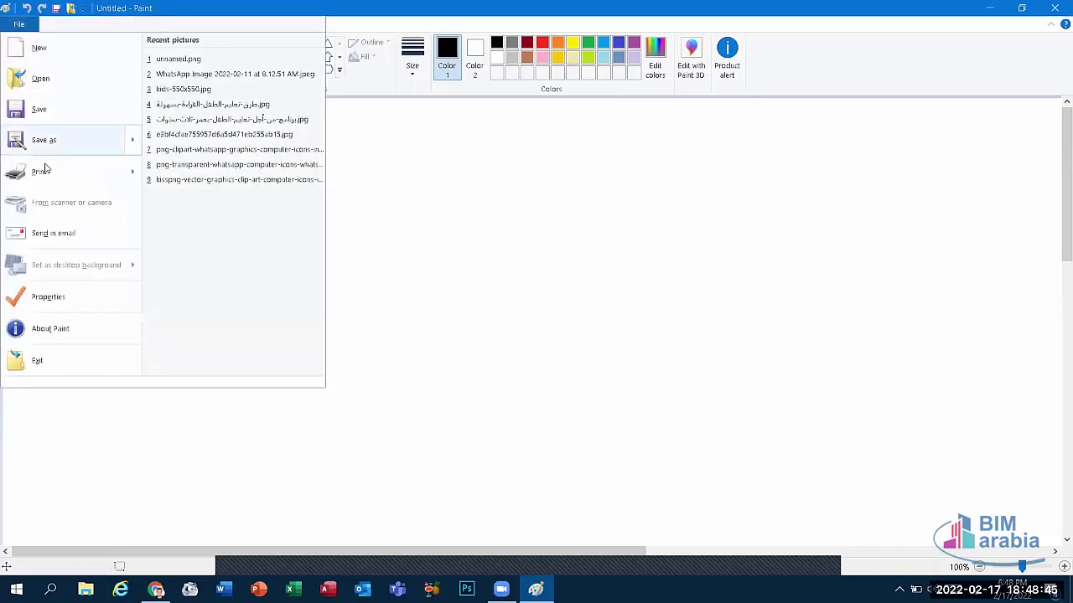
pyautogui.moveTo(48, 177)
pyautogui.click(182, 64)
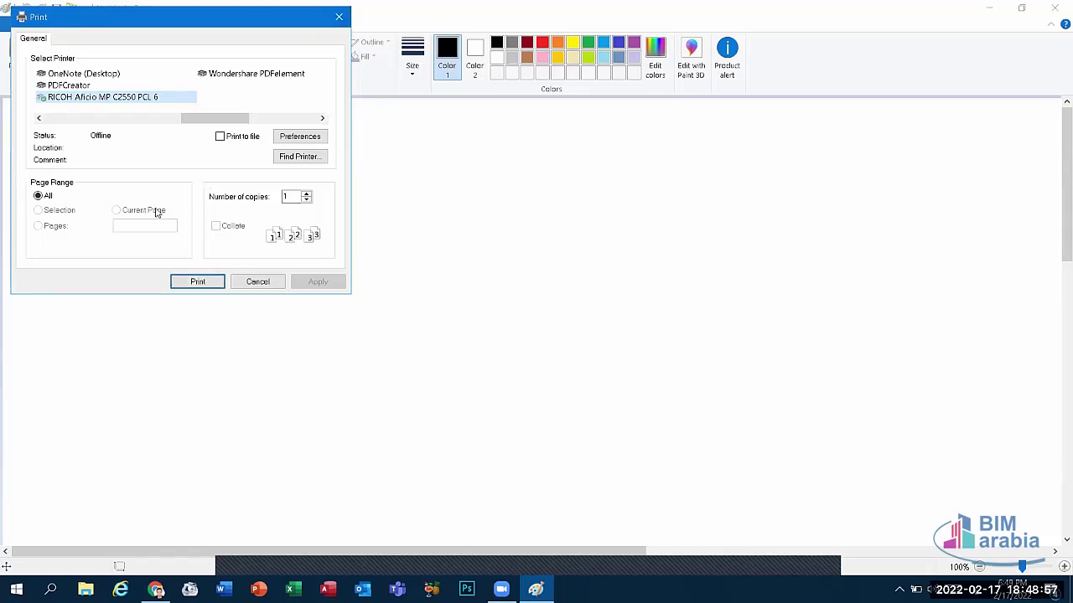
pyautogui.click(255, 281)
# Step: Reopen and close the Print dialog, then show the Print submenu's Print, Page setup, Print preview
pyautogui.click(28, 25)
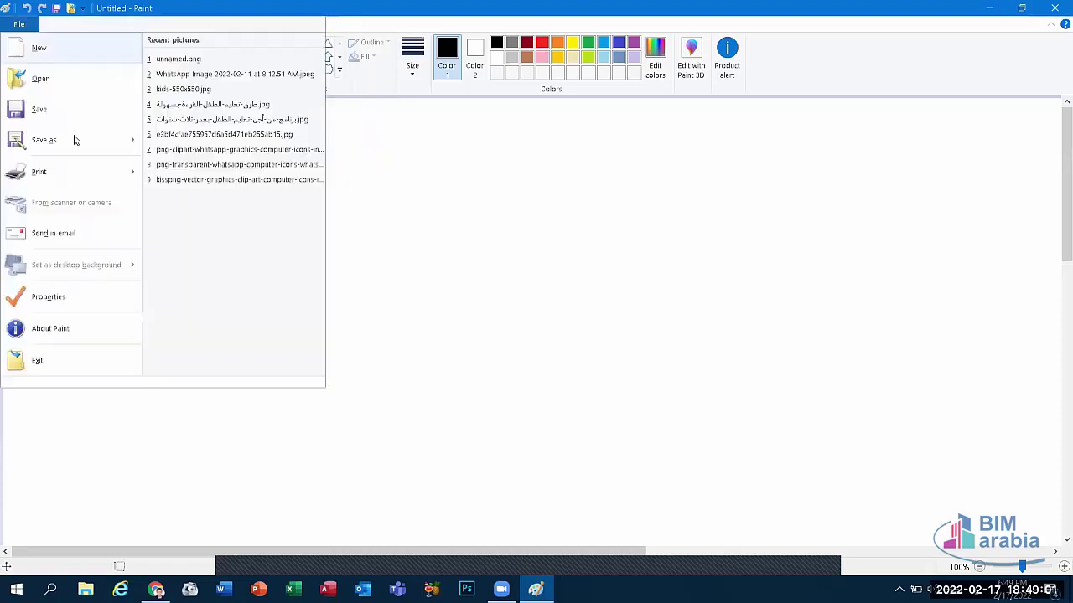
pyautogui.moveTo(134, 175)
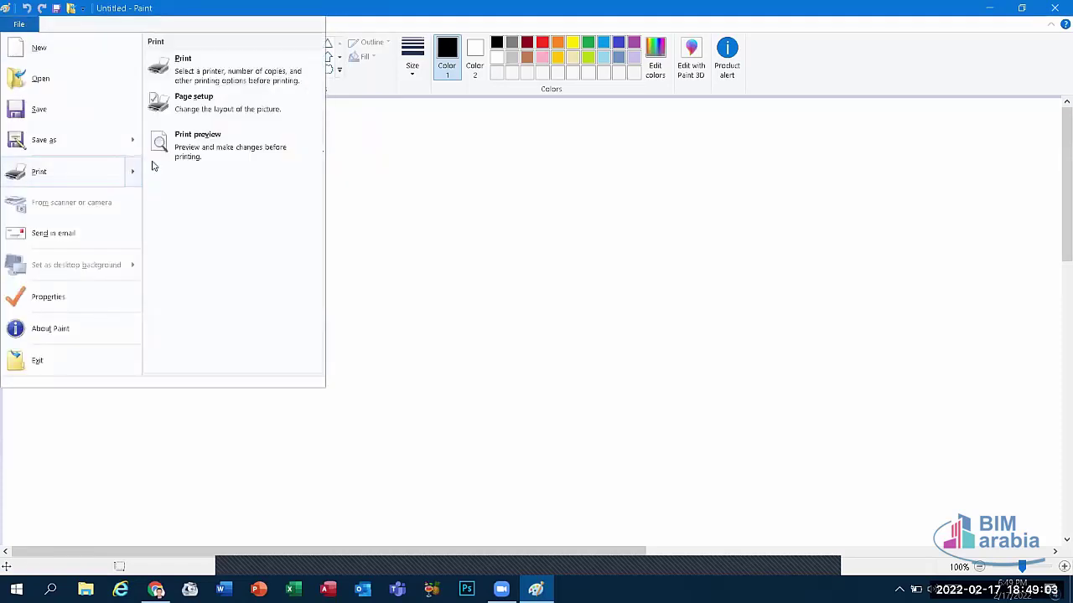
pyautogui.click(175, 76)
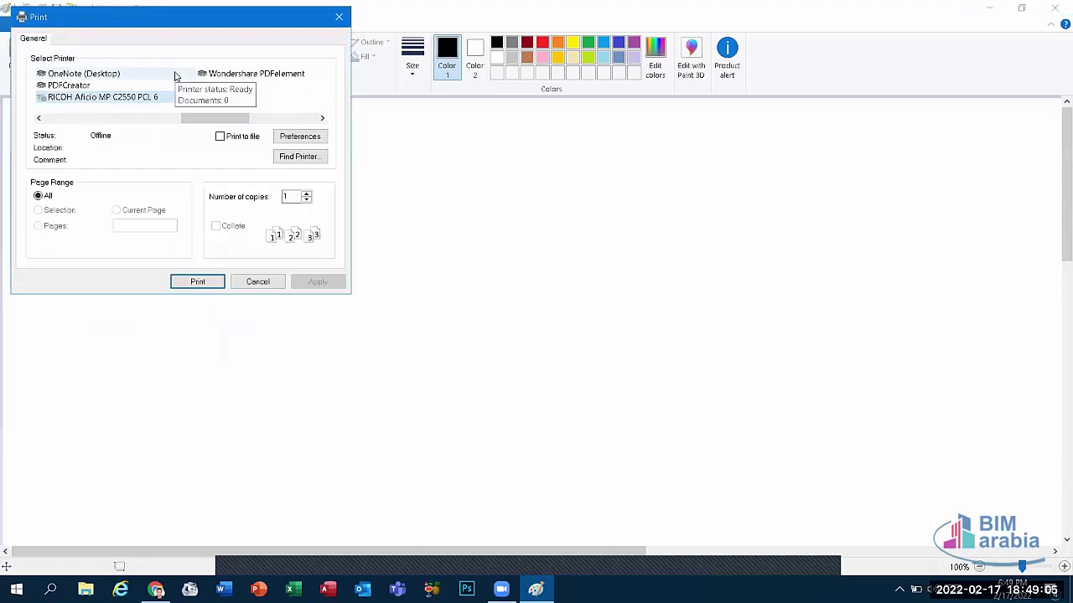
pyautogui.click(339, 14)
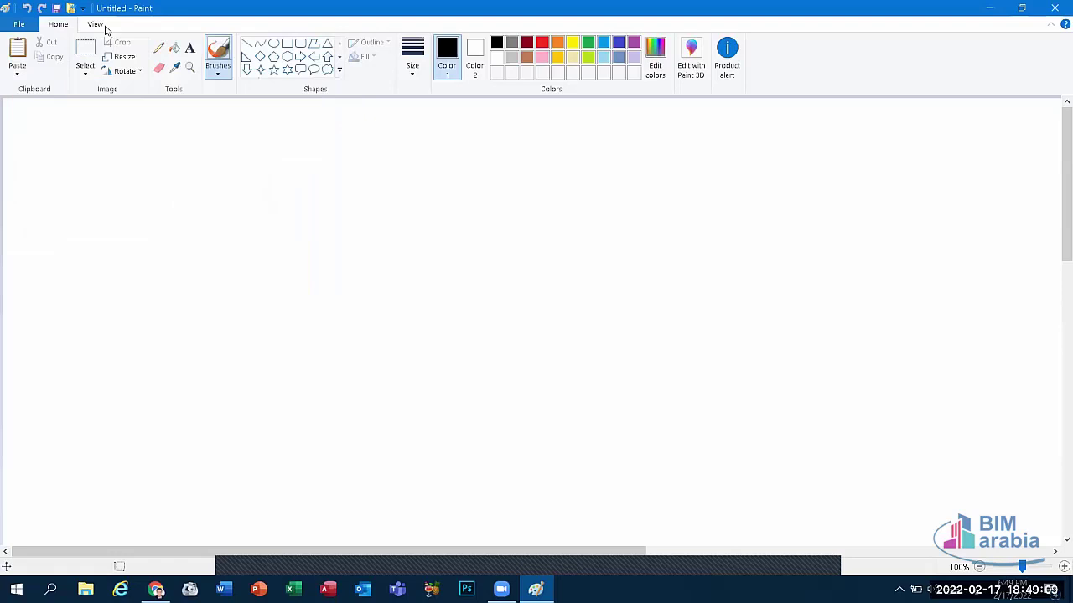
pyautogui.click(19, 23)
pyautogui.moveTo(39, 172)
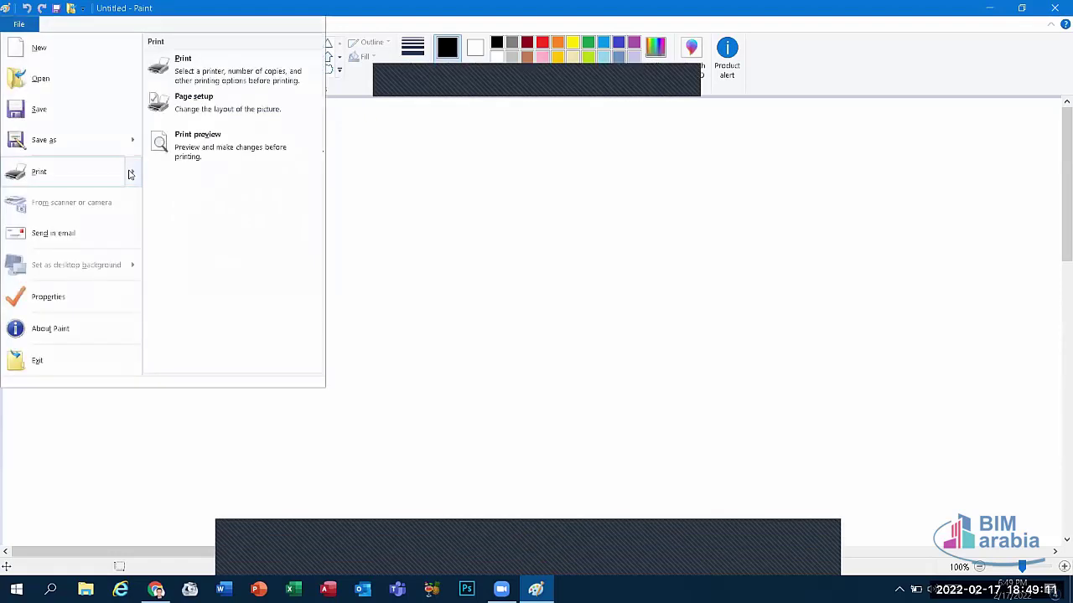
# Step: In Page Setup, toggle Portrait/Landscape, check margins, try Adjust to 100% and Fit to pages, then cancel
pyautogui.click(183, 110)
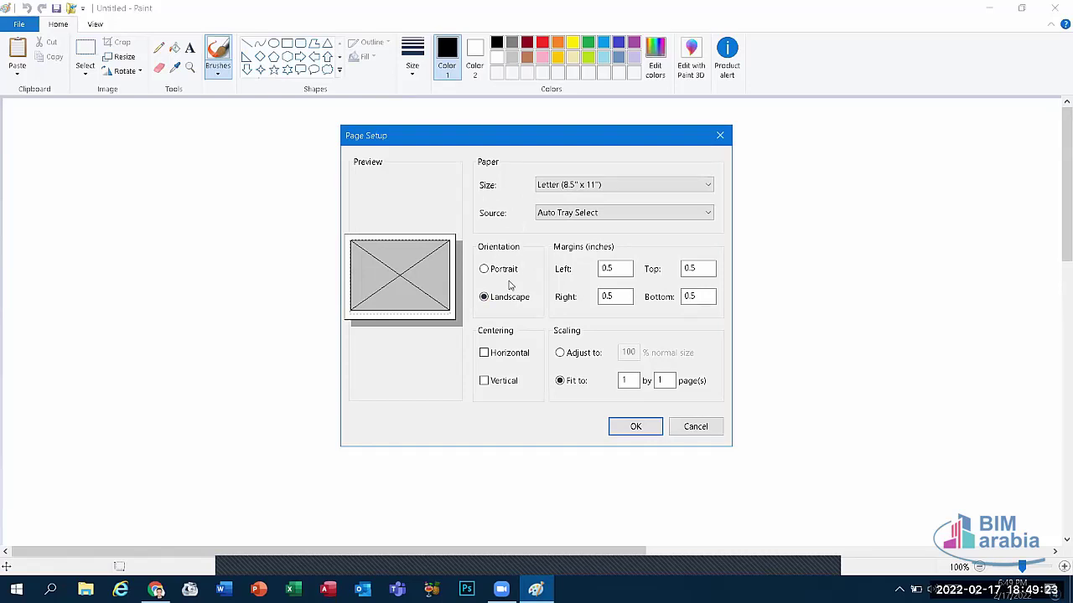
pyautogui.click(510, 269)
pyautogui.click(500, 299)
pyautogui.click(615, 297)
pyautogui.click(601, 269)
pyautogui.click(577, 355)
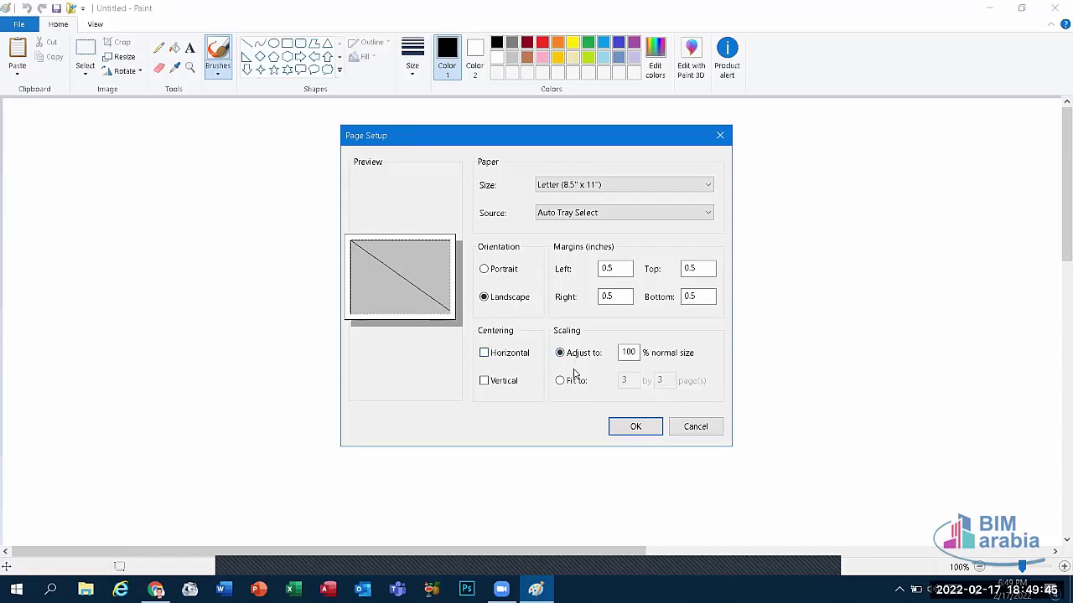
pyautogui.click(575, 382)
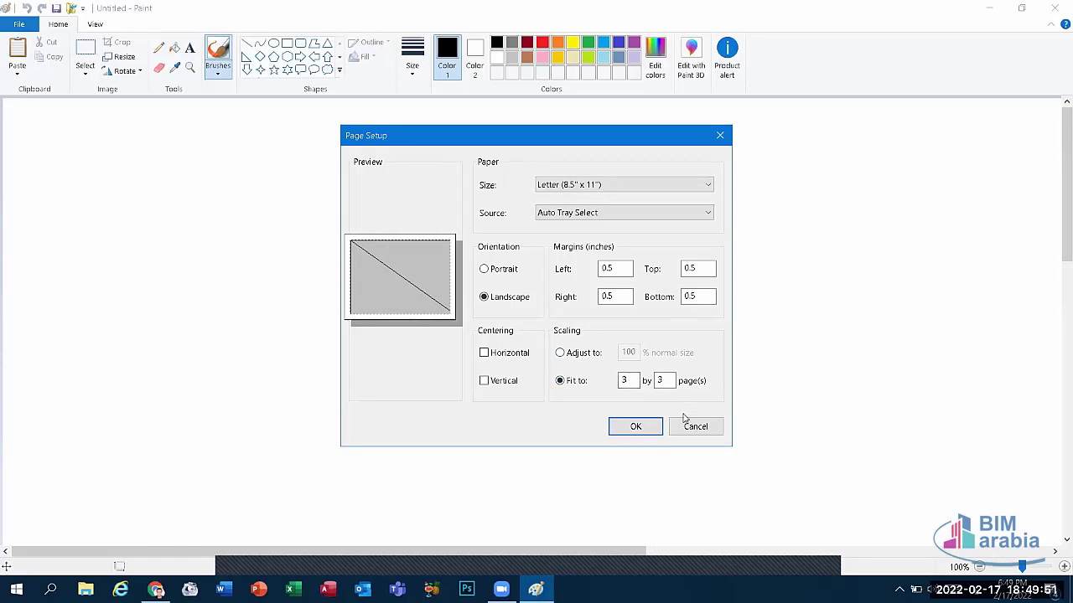
pyautogui.click(719, 136)
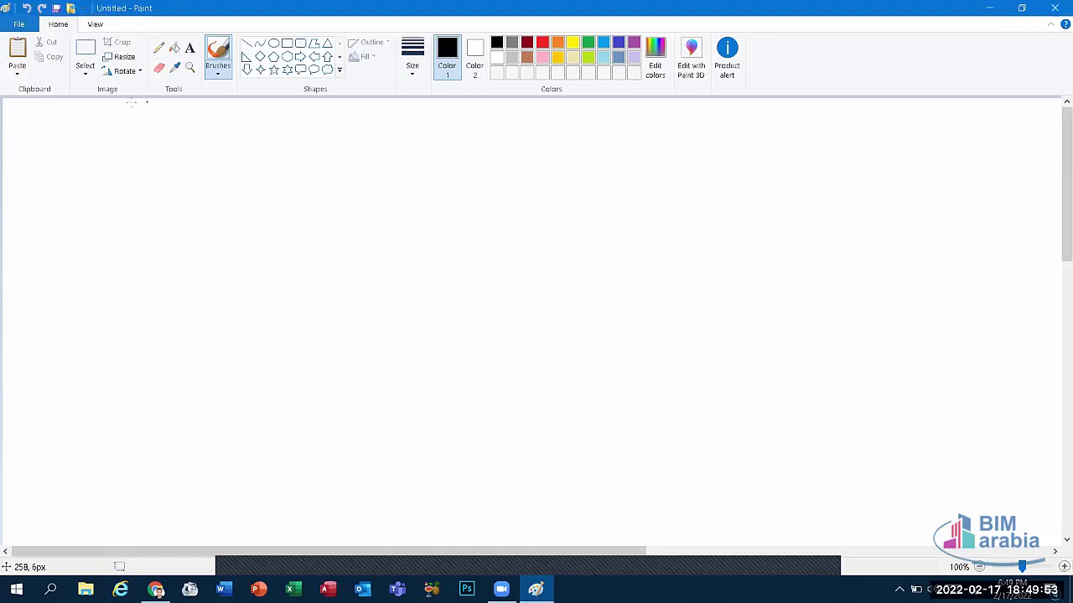
# Step: Preview the blank page's printout and close the preview
pyautogui.click(20, 24)
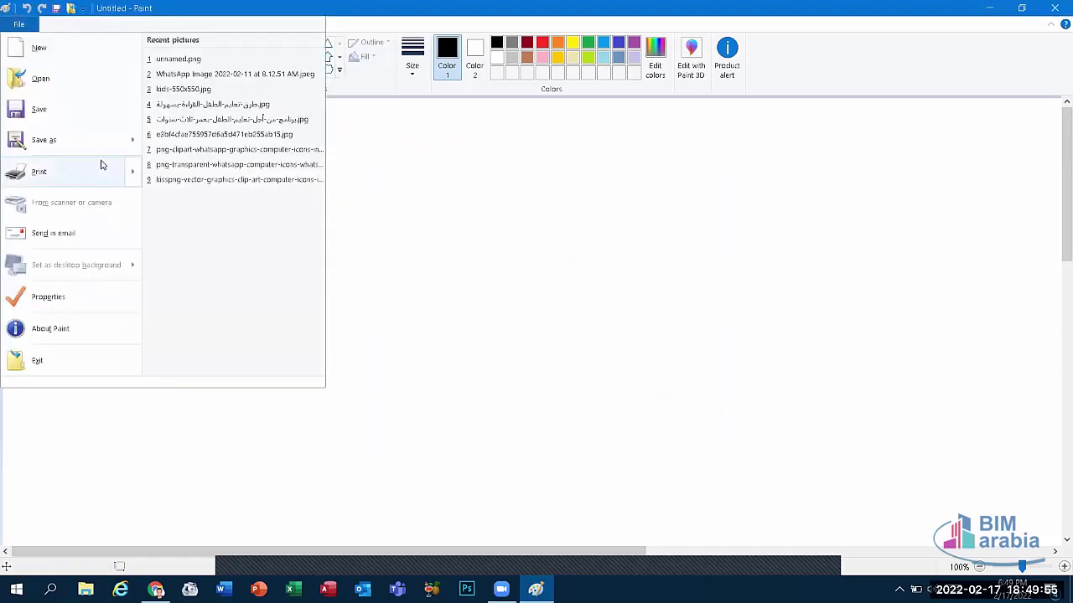
pyautogui.moveTo(131, 173)
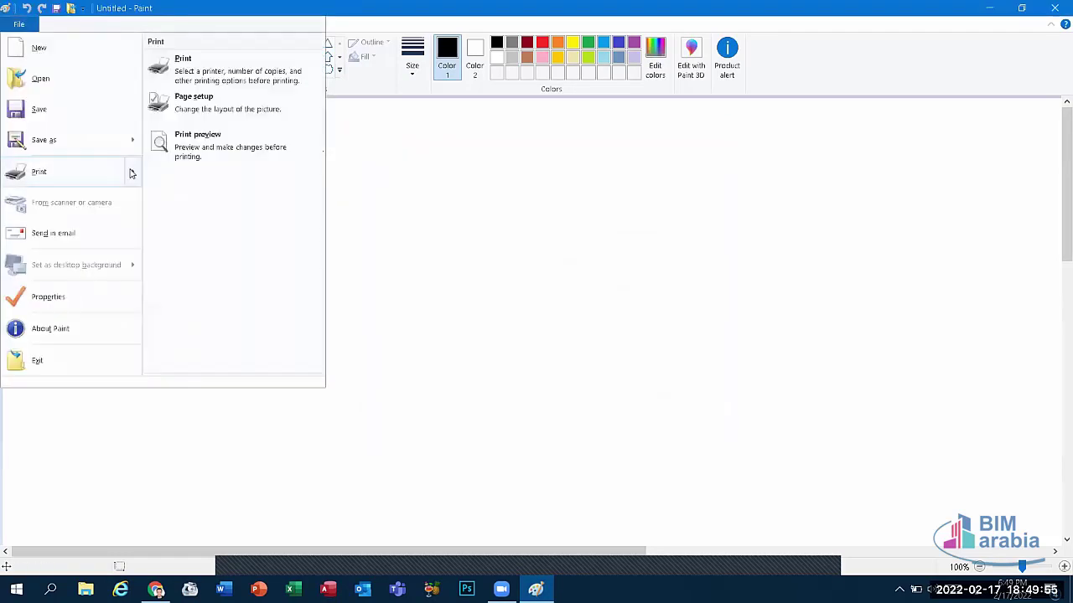
pyautogui.click(179, 150)
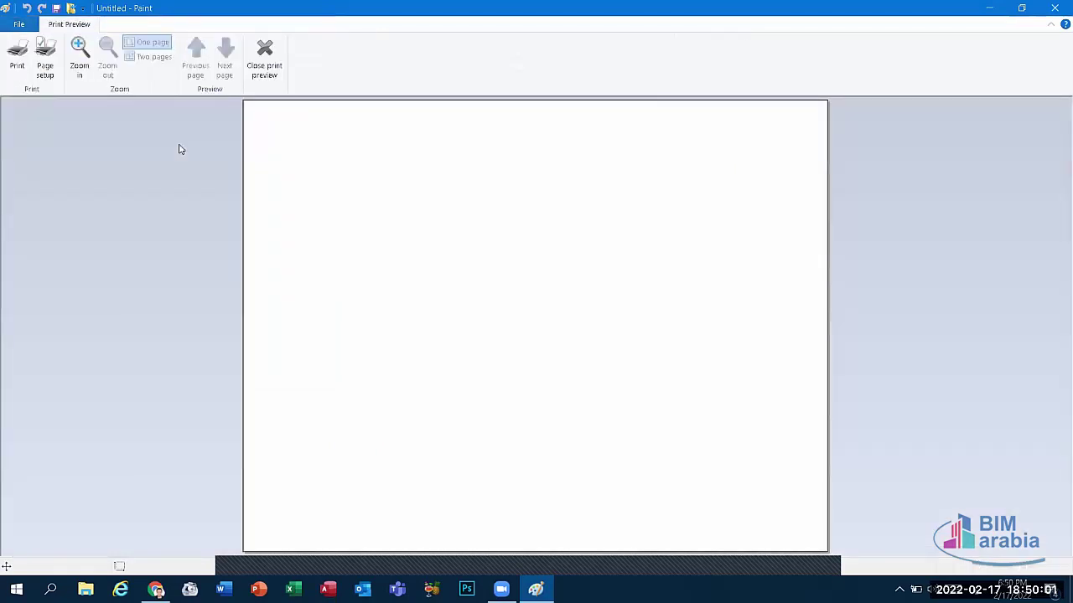
pyautogui.press('Escape')
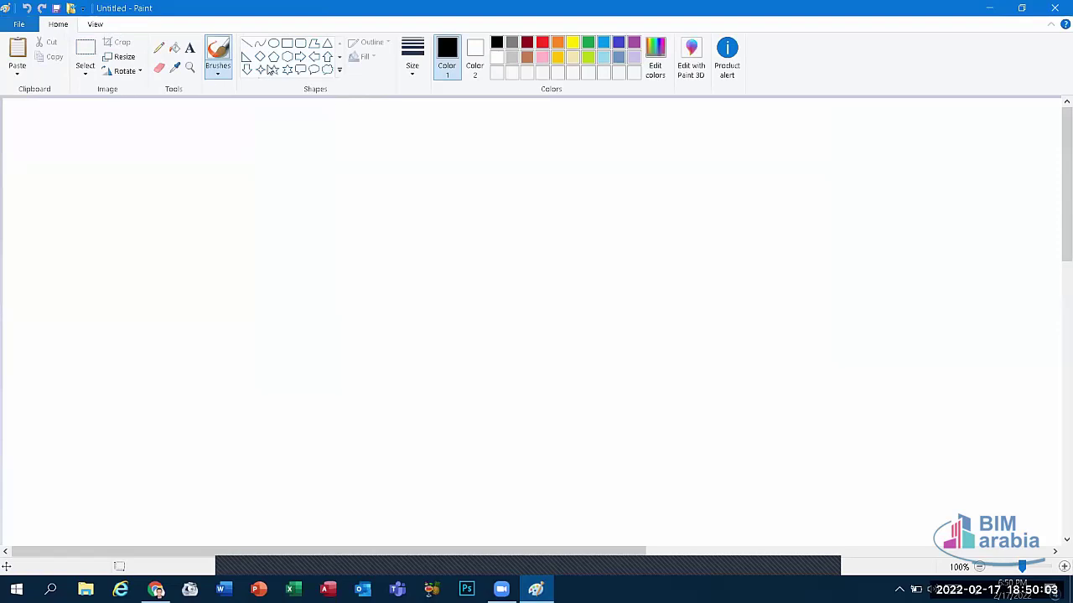
# Step: Draw a large pentagon in the canvas centre and fill its interior with brown
pyautogui.click(273, 56)
pyautogui.moveTo(266, 207); pyautogui.dragTo(740, 506)
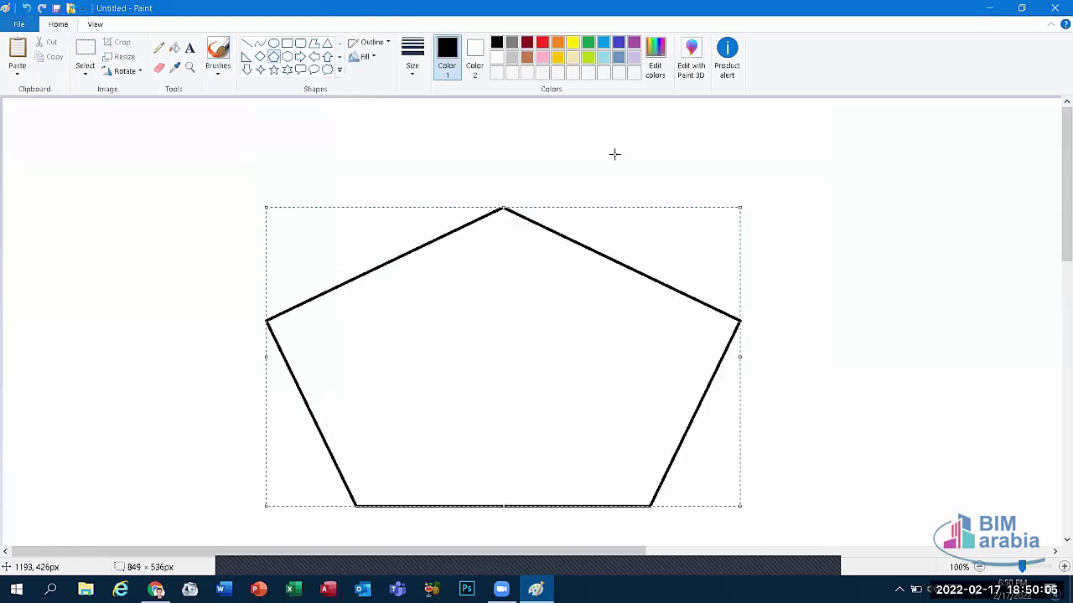
pyautogui.click(174, 48)
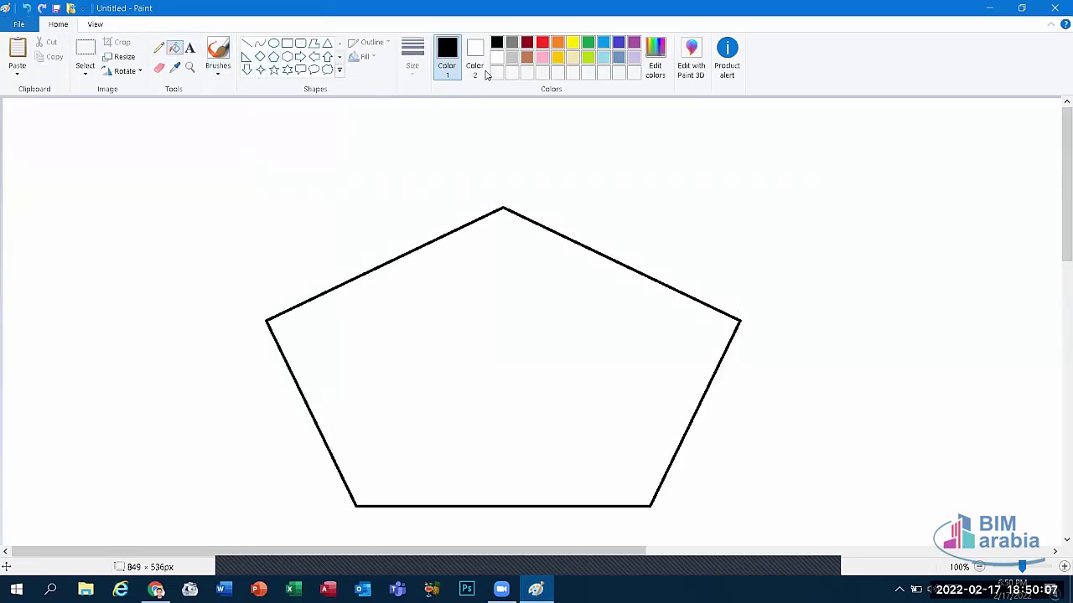
pyautogui.click(526, 57)
pyautogui.click(531, 299)
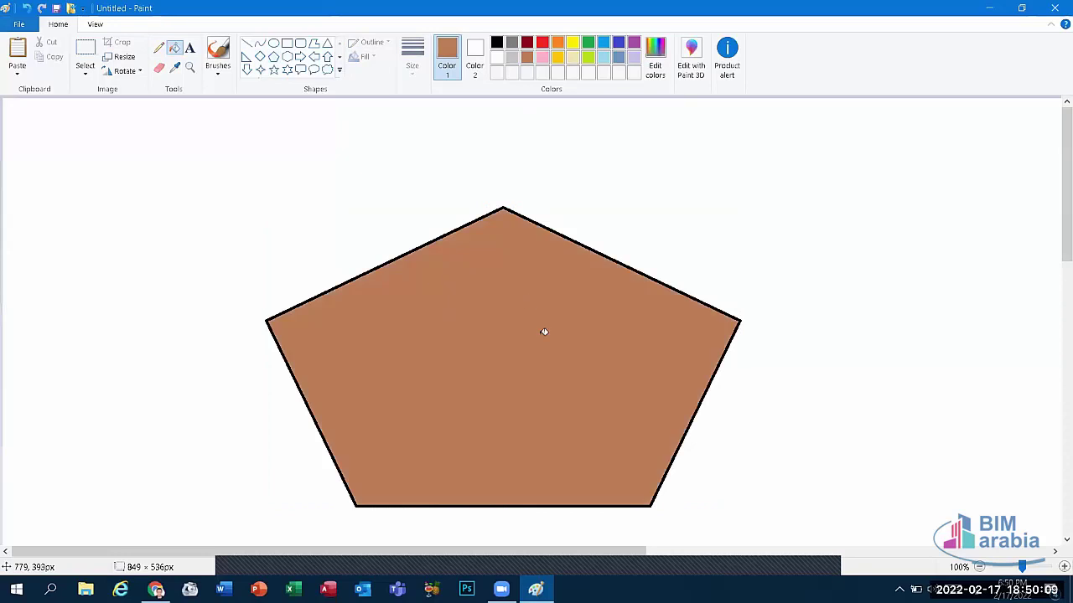
pyautogui.click(16, 25)
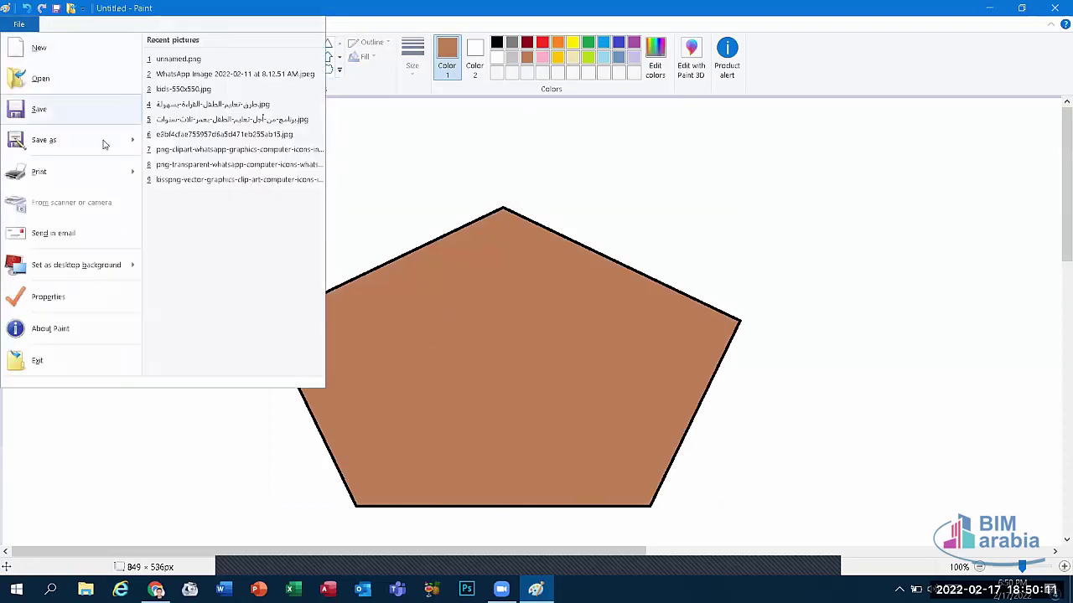
# Step: Preview the pentagon printout, zoom in and out, peek at Page Setup, then close the preview
pyautogui.moveTo(139, 171)
pyautogui.click(168, 138)
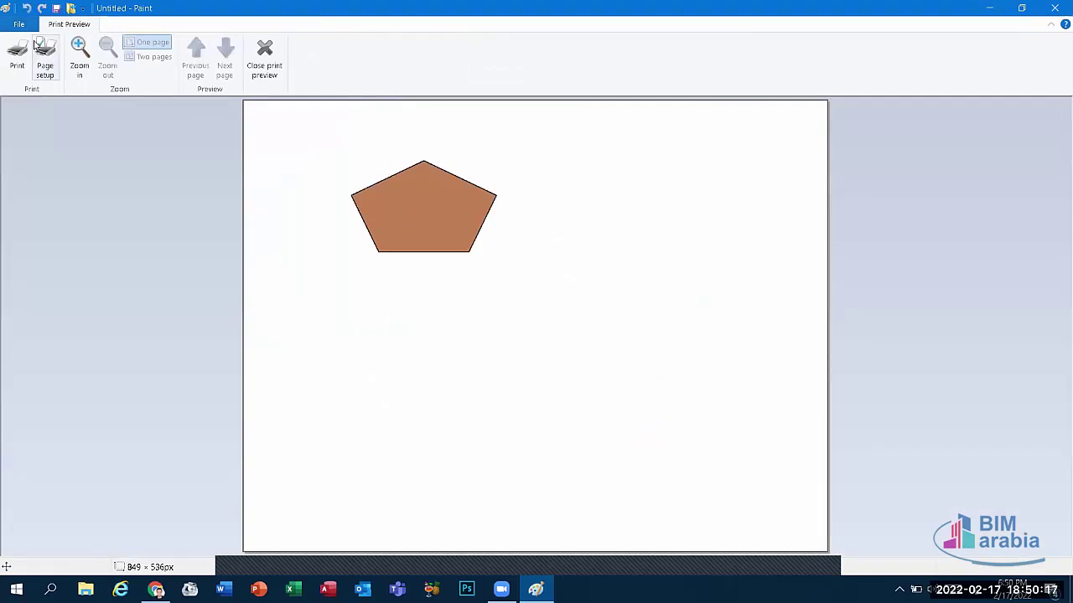
pyautogui.click(80, 52)
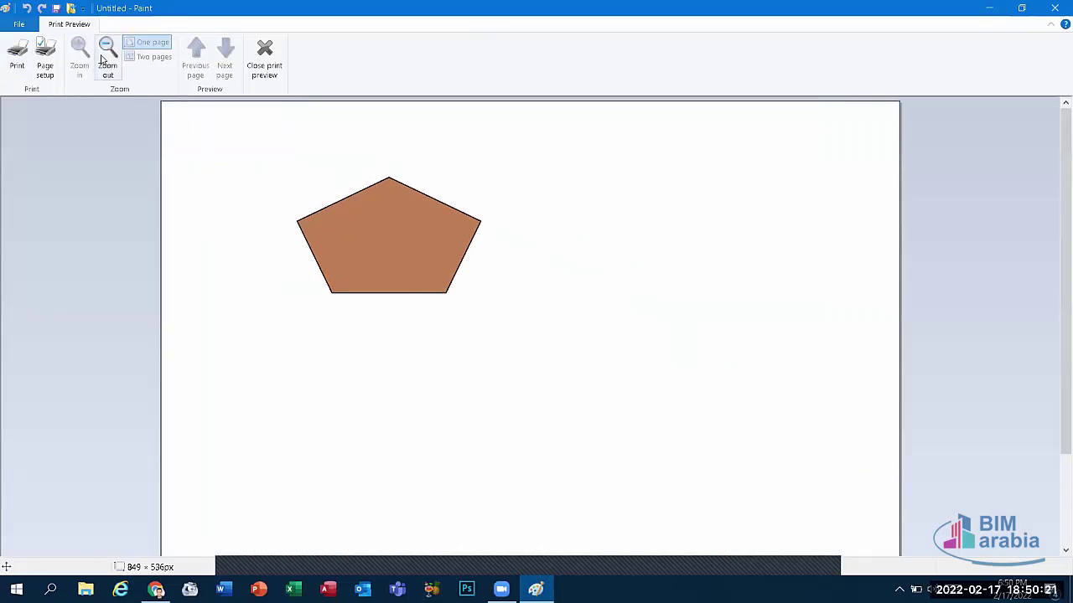
pyautogui.click(106, 55)
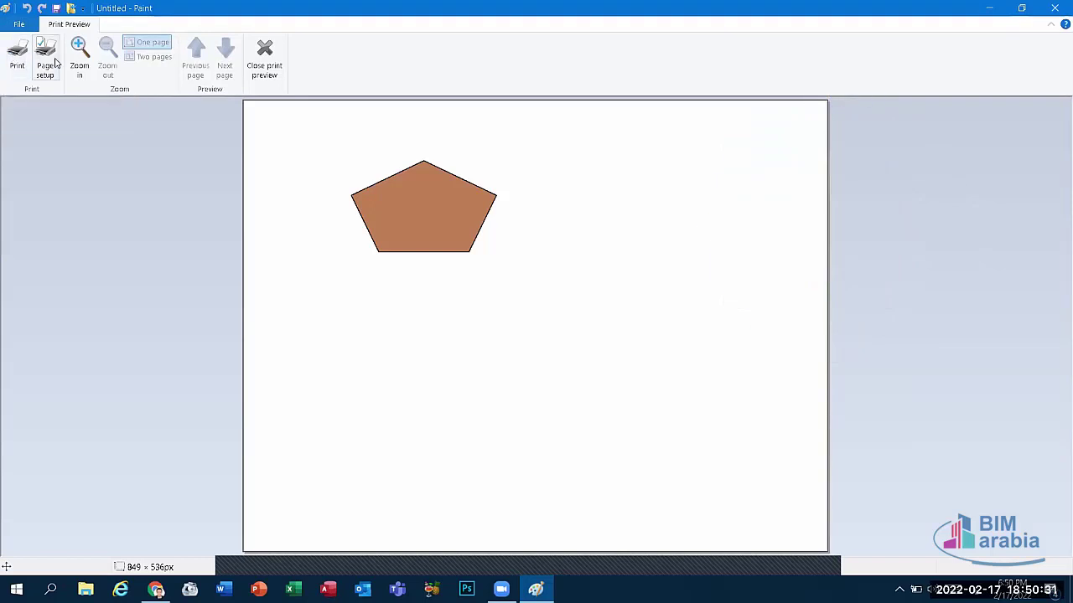
pyautogui.click(50, 67)
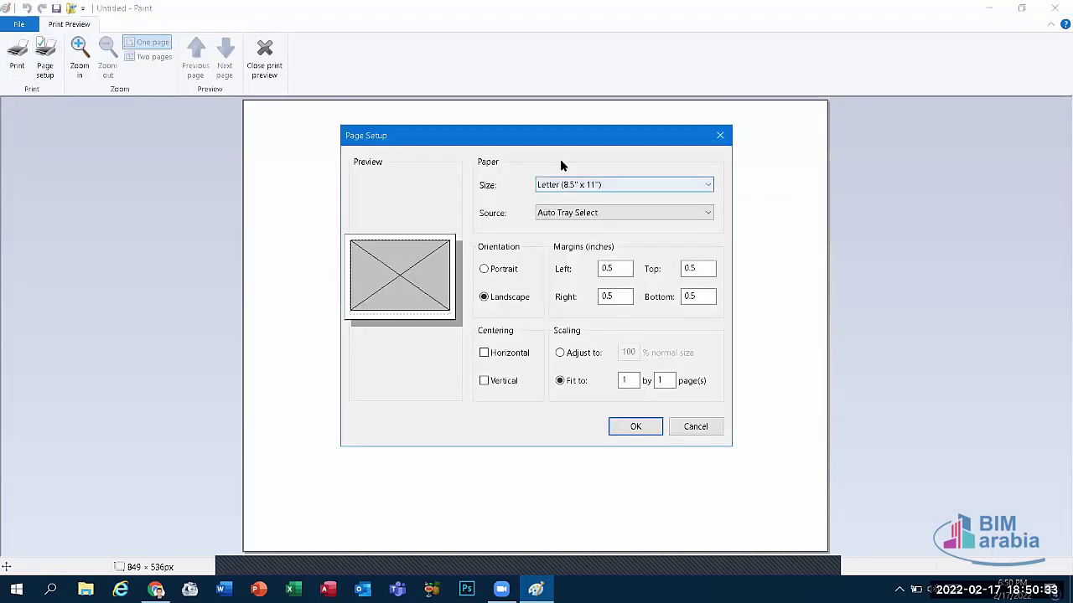
pyautogui.click(719, 132)
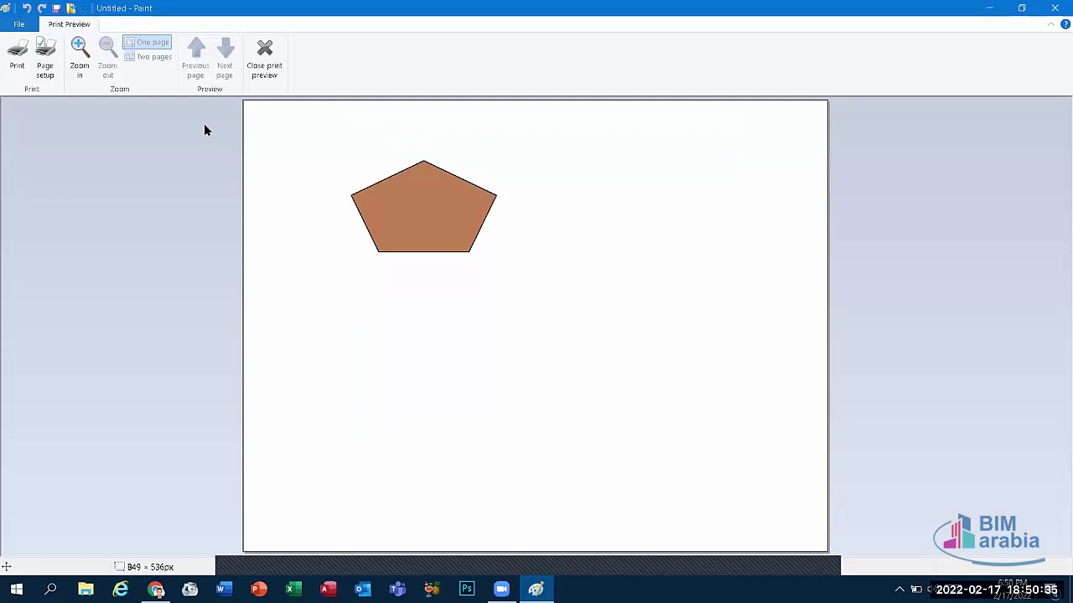
pyautogui.click(263, 58)
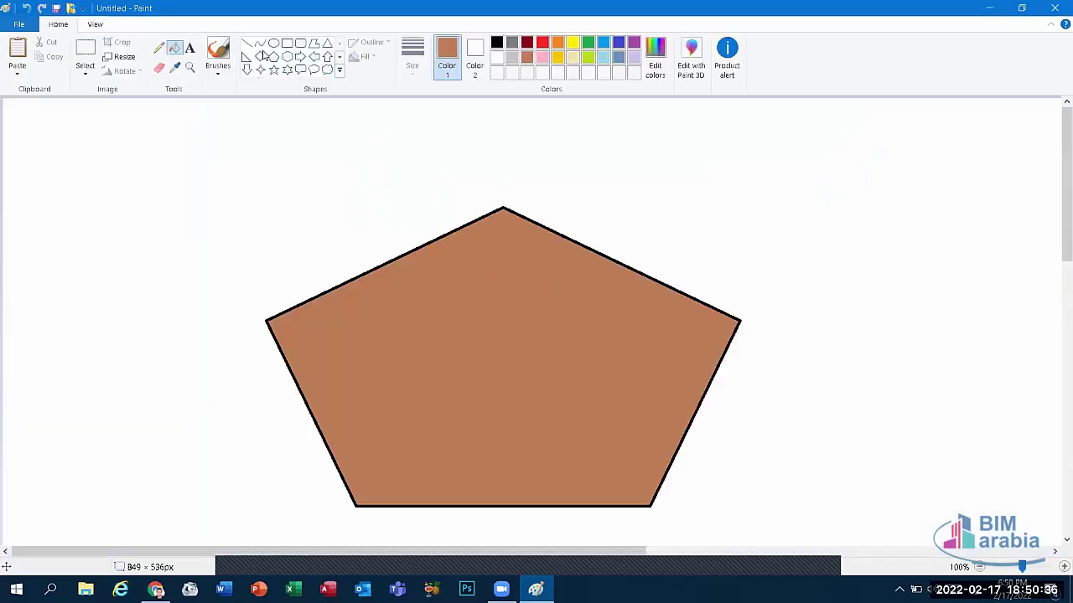
# Step: Show the Set as desktop background options (Fill, Tile, Center) from Paint's File menu
pyautogui.click(28, 27)
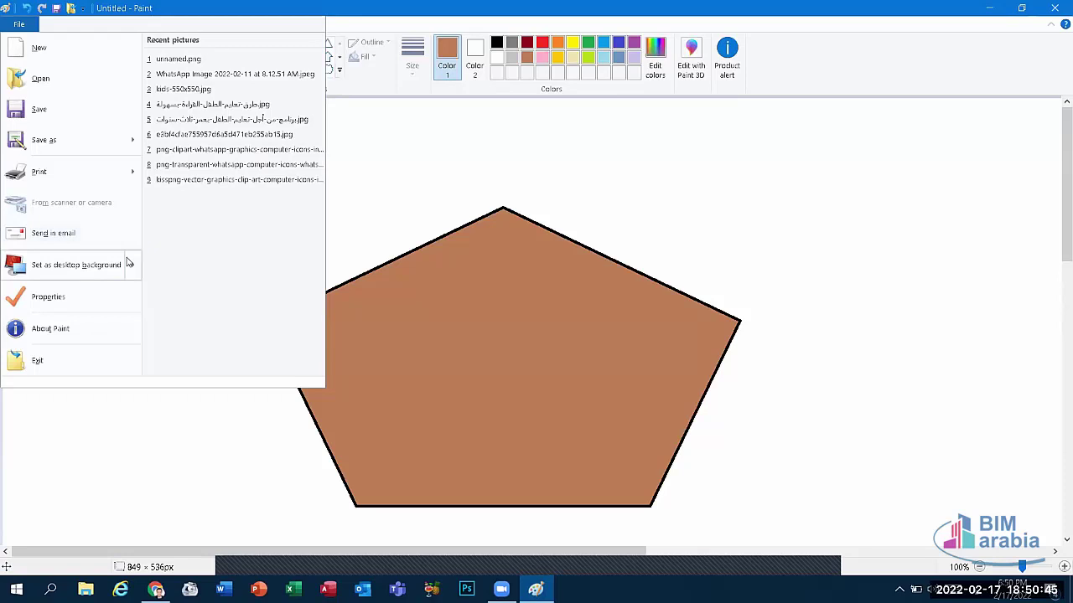
pyautogui.moveTo(70, 264)
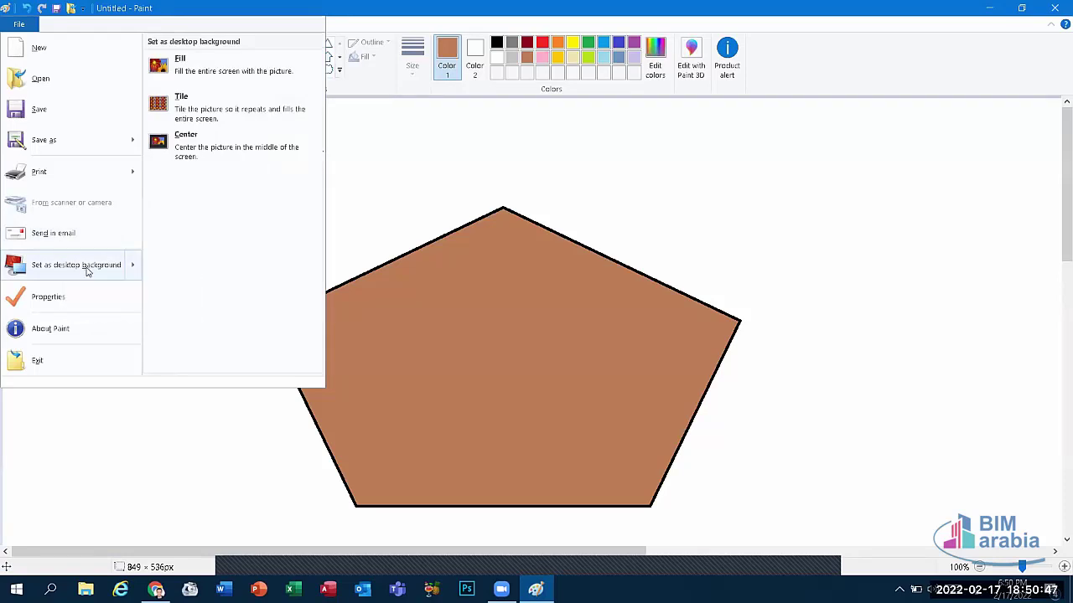
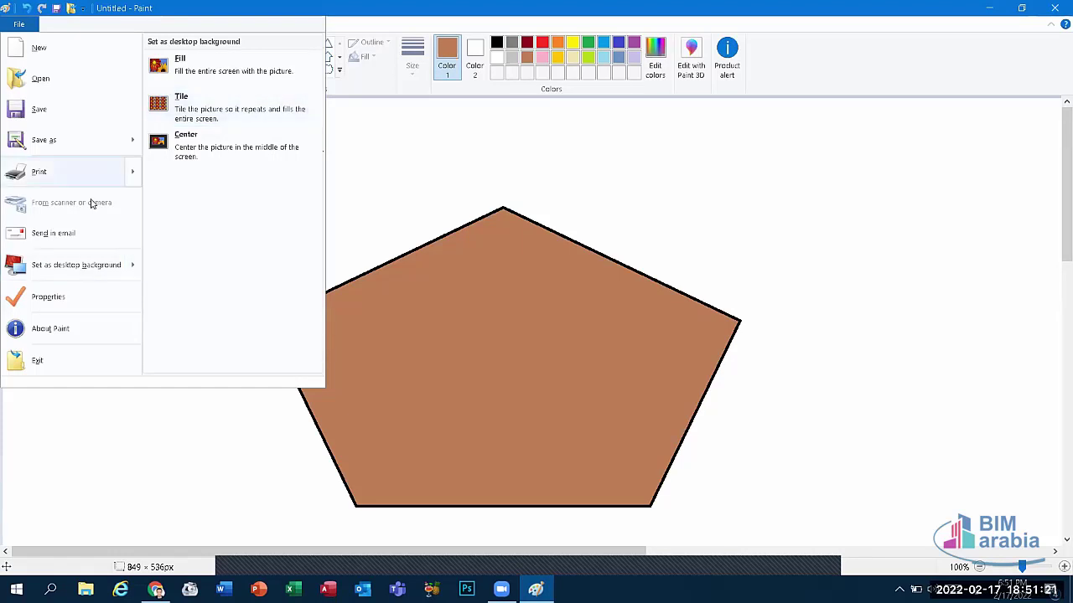
# Step: Review the 3096 × 2224 px, 120 DPI image properties, toggling colour mode, then cancel without changes
pyautogui.click(76, 298)
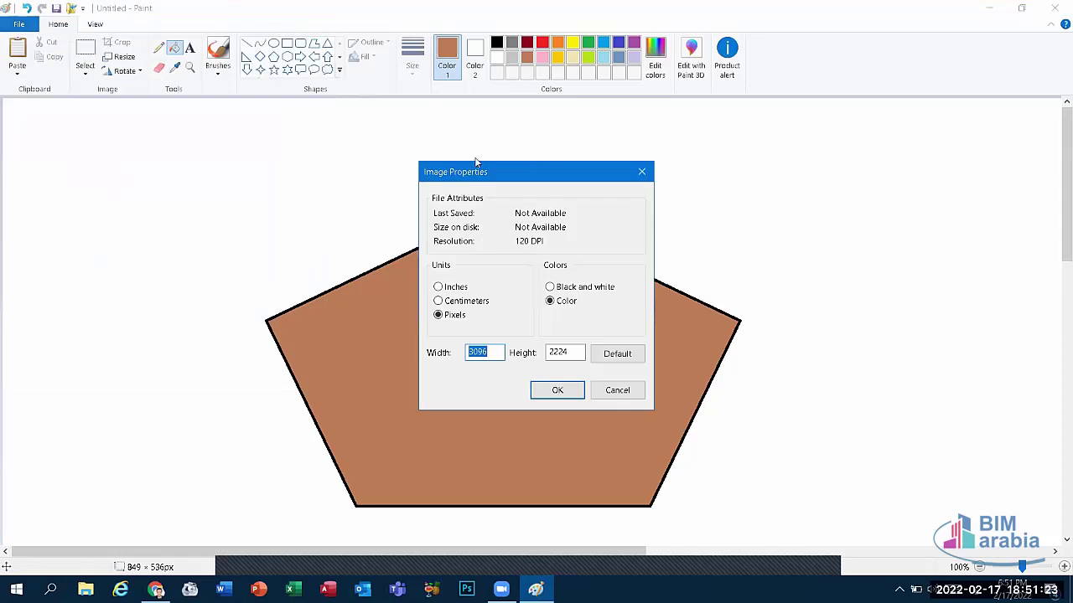
pyautogui.moveTo(530, 172); pyautogui.dragTo(418, 123)
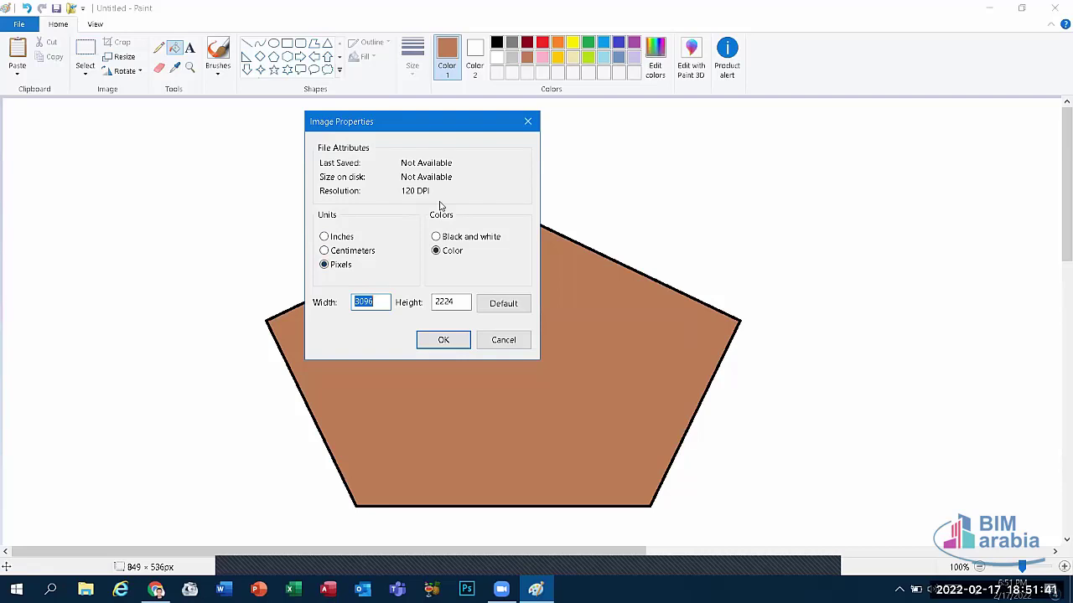
pyautogui.click(454, 239)
pyautogui.click(453, 256)
pyautogui.click(450, 239)
pyautogui.moveTo(379, 305); pyautogui.dragTo(355, 305)
pyautogui.moveTo(461, 298); pyautogui.dragTo(424, 307)
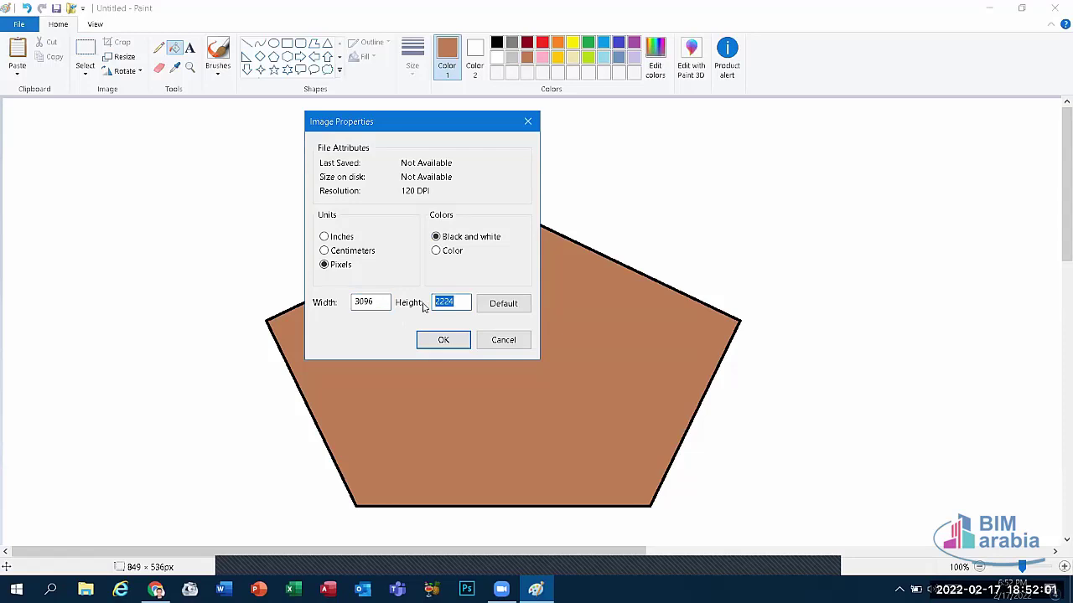
pyautogui.click(503, 340)
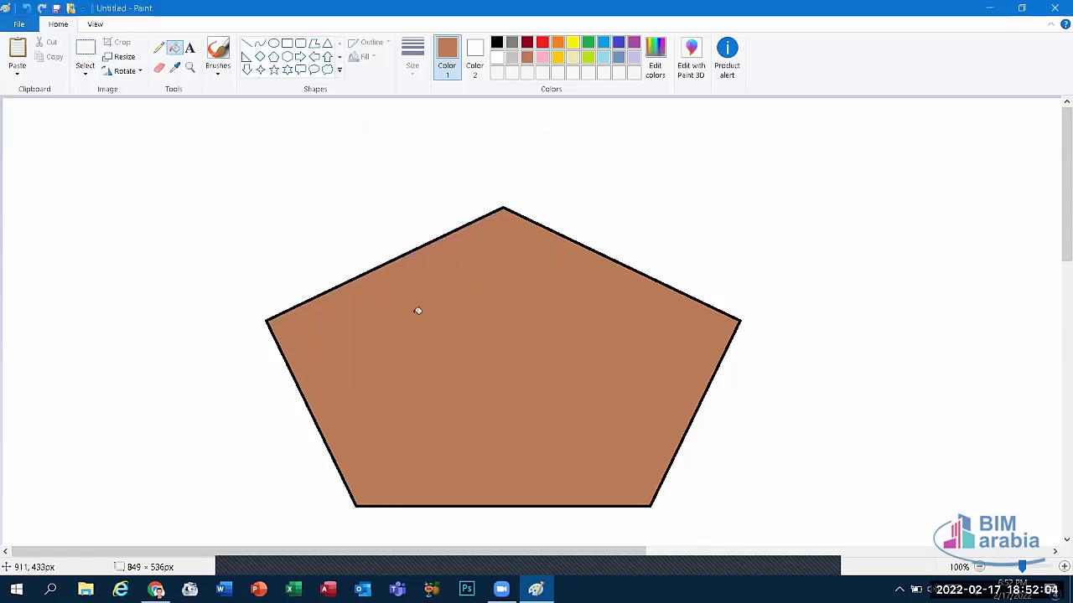
pyautogui.click(15, 24)
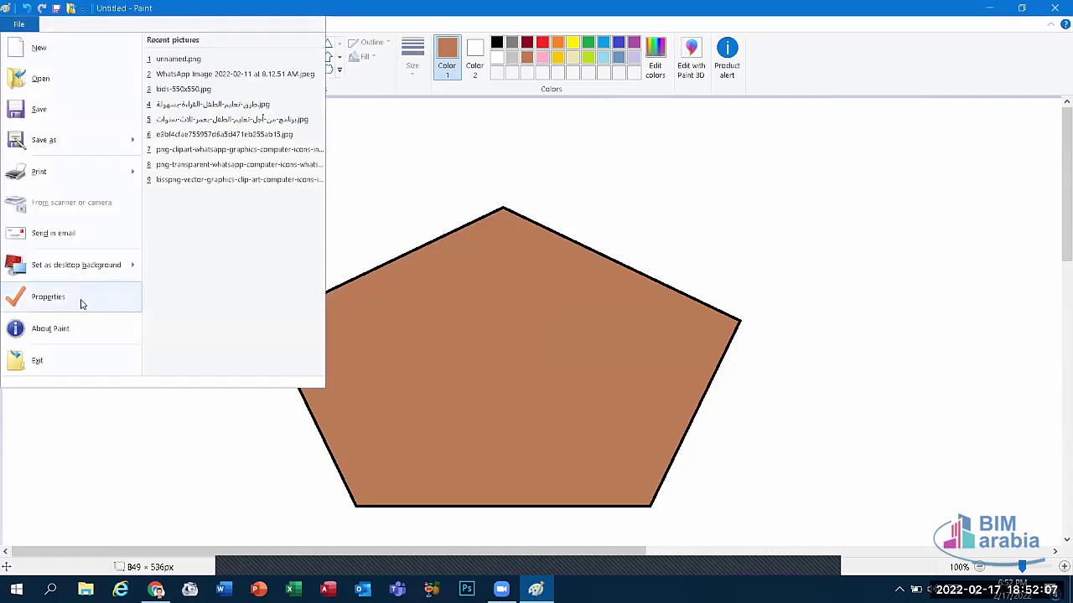
pyautogui.click(46, 329)
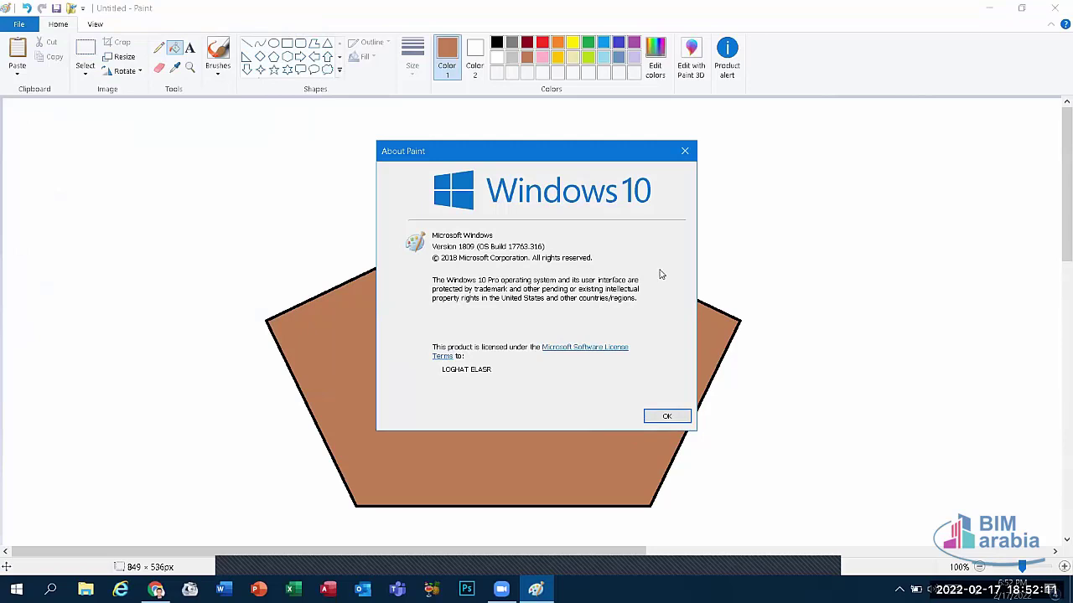
pyautogui.click(683, 152)
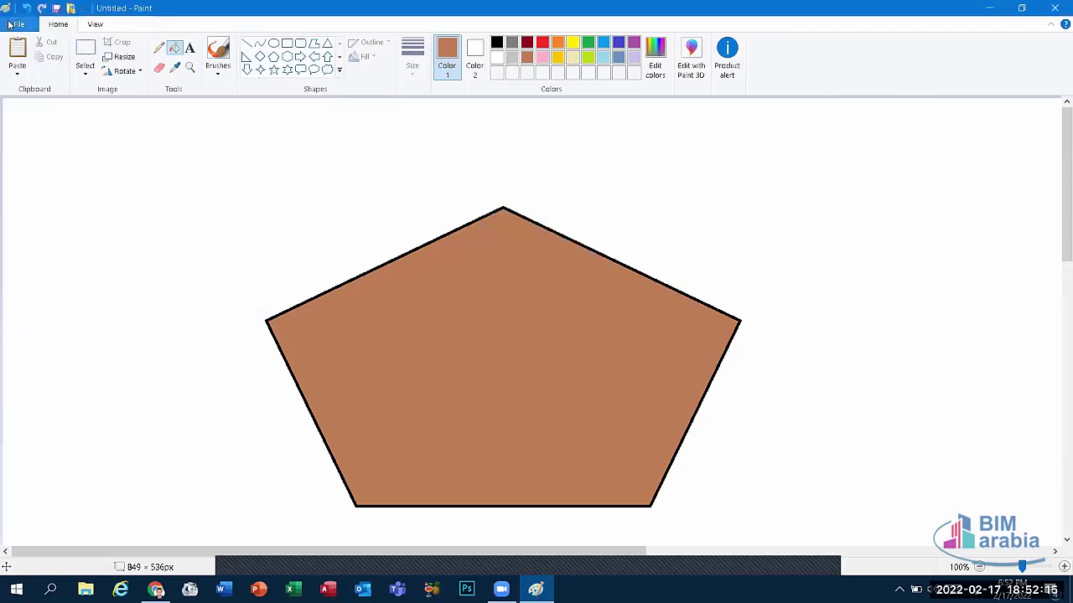
pyautogui.click(18, 23)
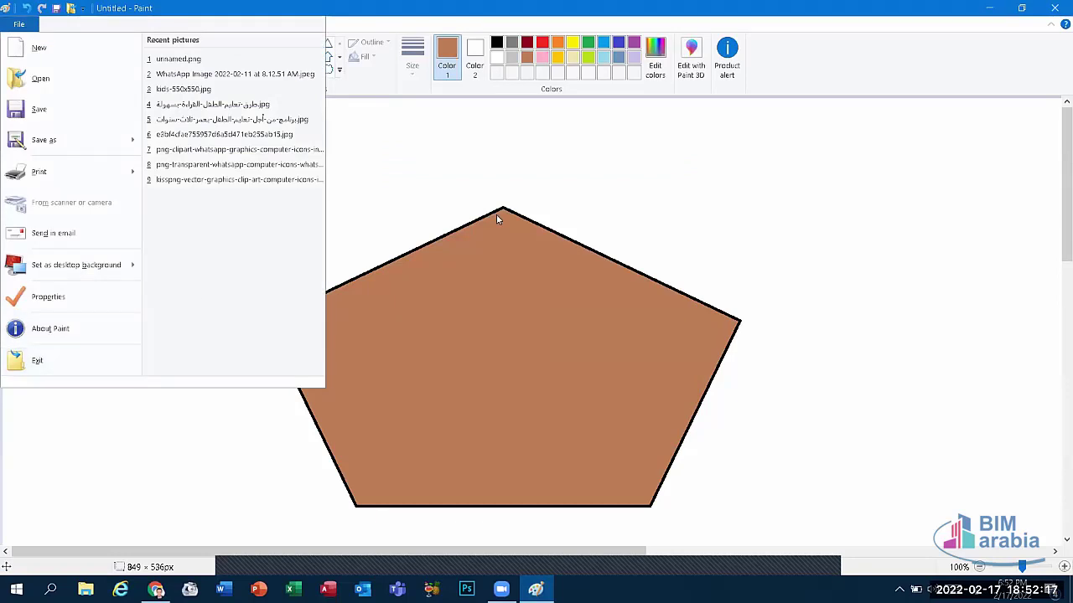
pyautogui.click(528, 190)
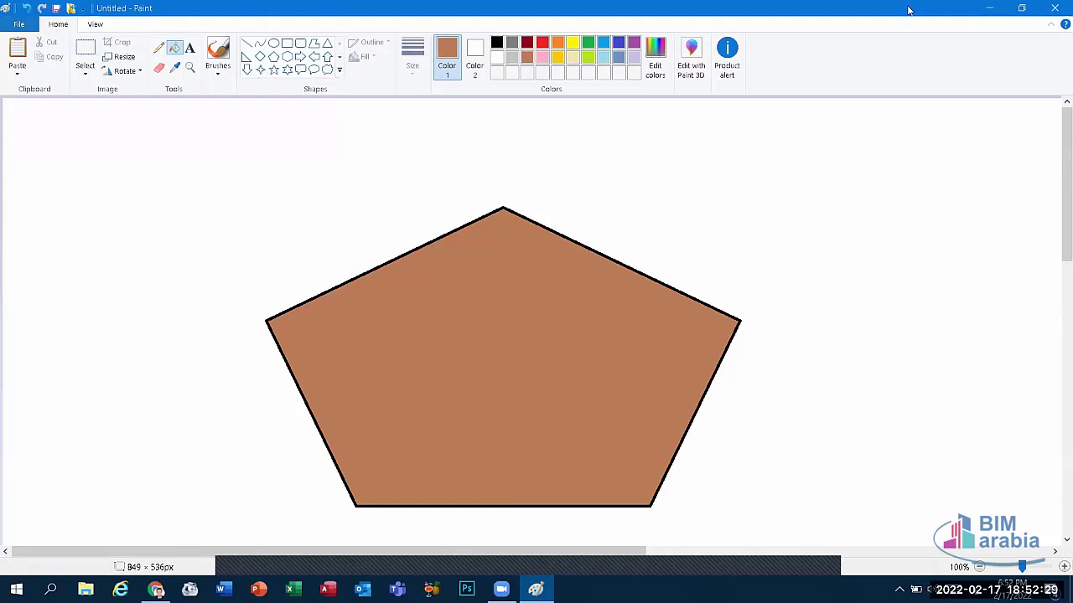
pyautogui.click(1022, 7)
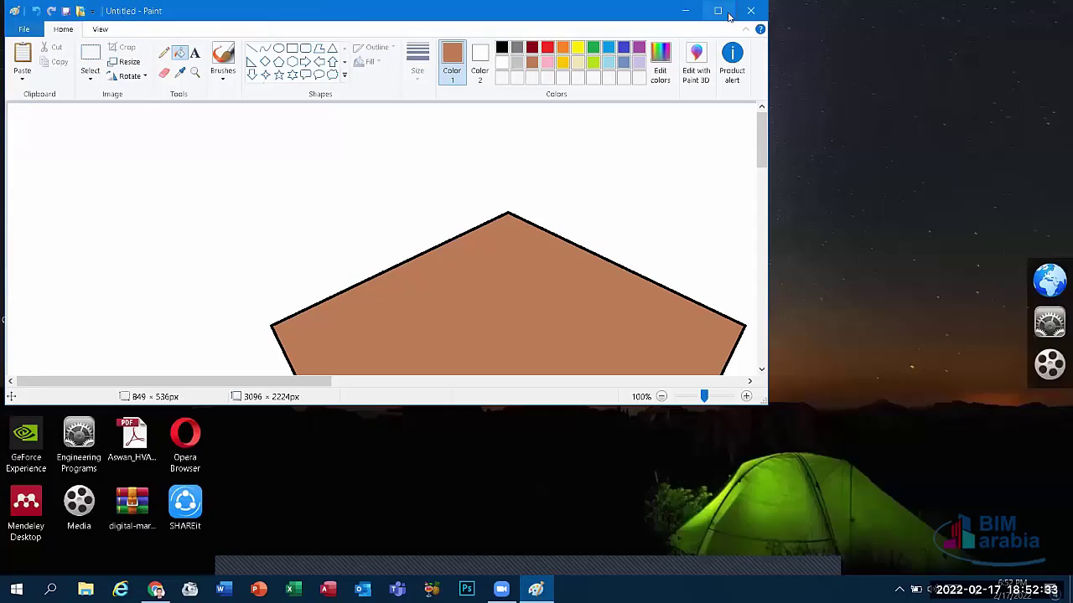
pyautogui.click(718, 11)
pyautogui.click(1022, 7)
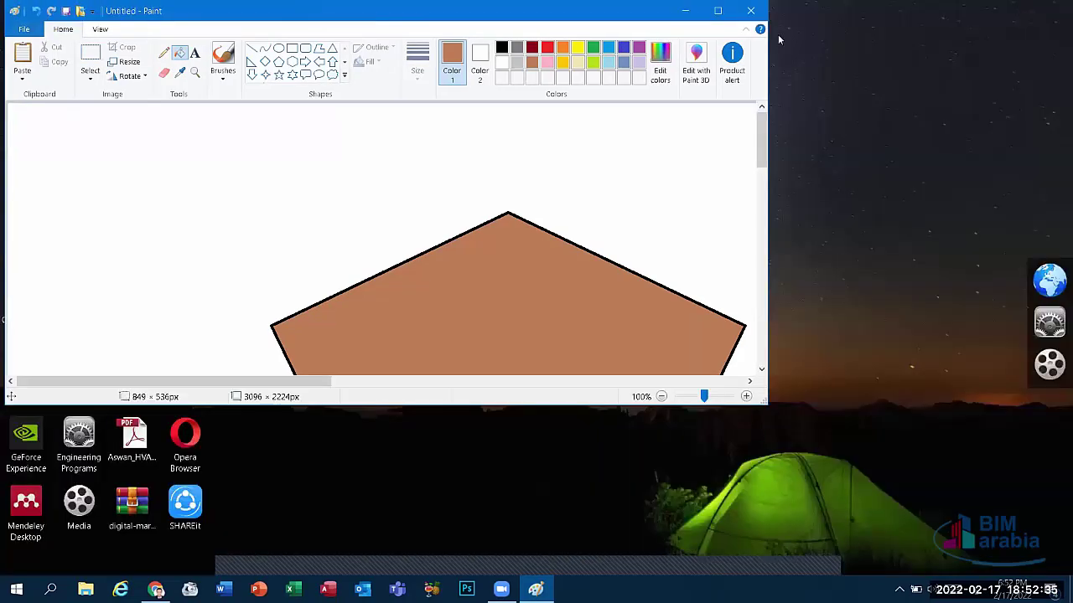
pyautogui.click(716, 11)
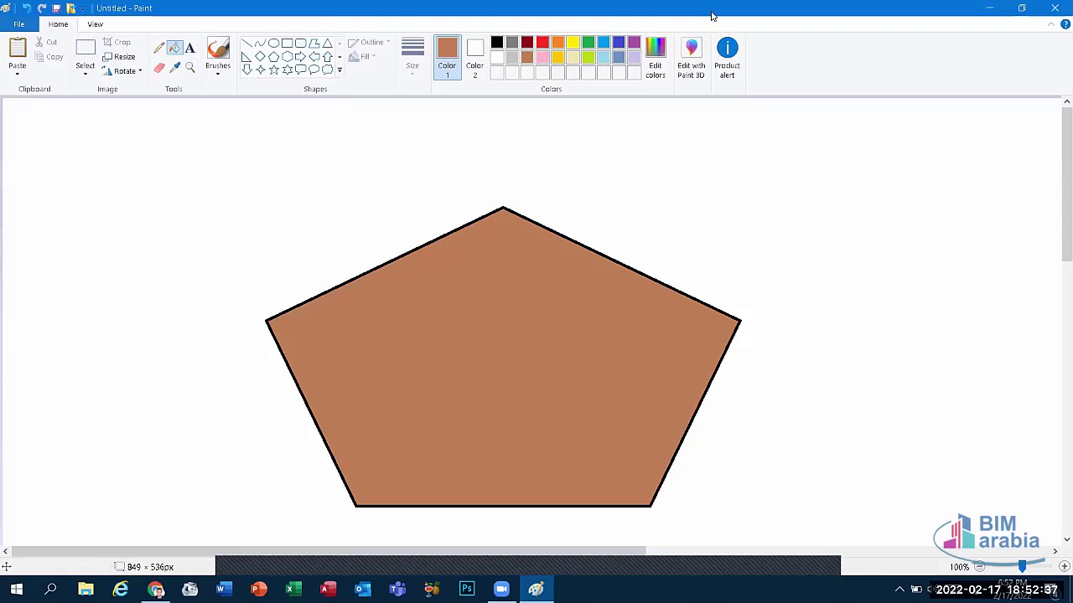
pyautogui.click(18, 23)
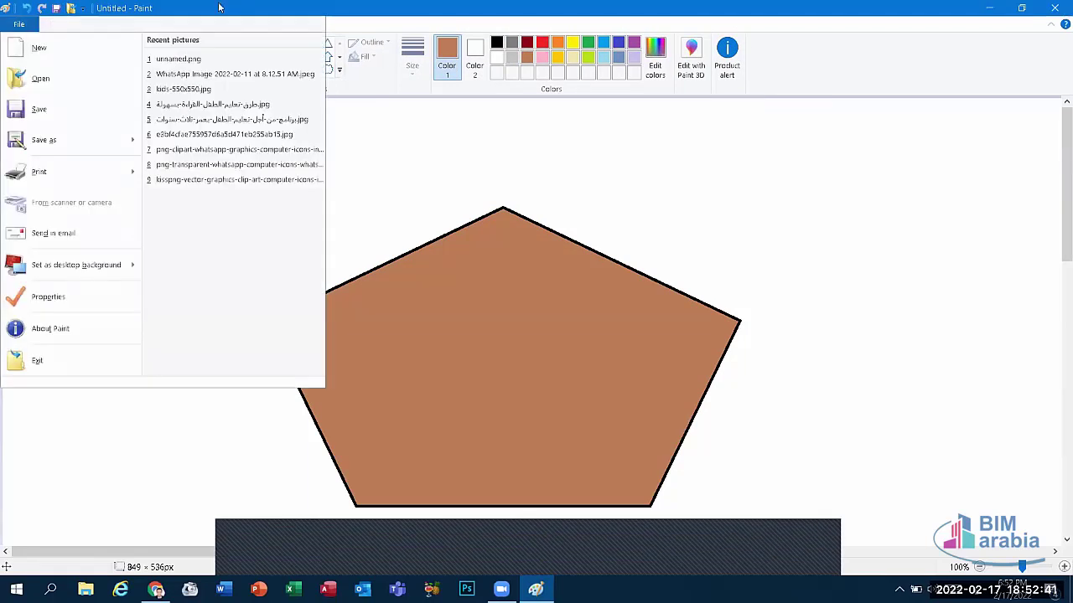
pyautogui.press('Escape')
pyautogui.click(59, 8)
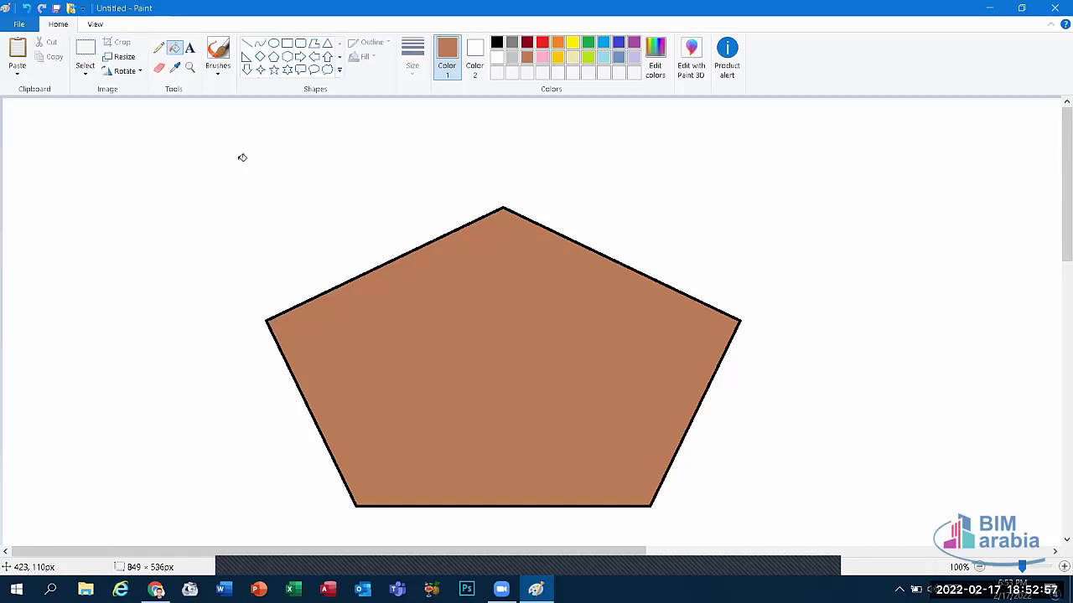
pyautogui.click(30, 26)
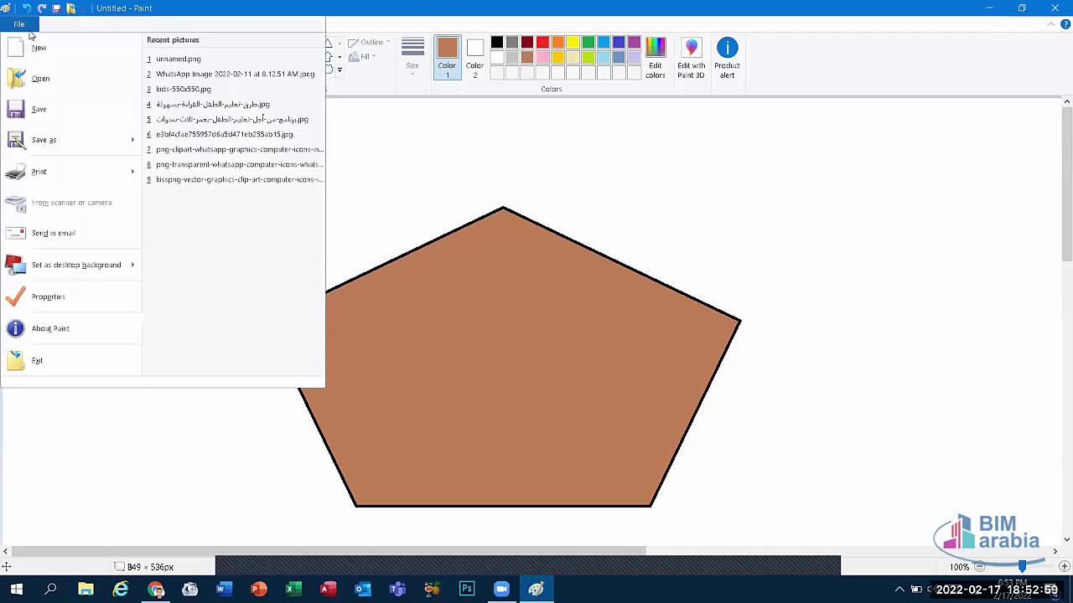
pyautogui.click(471, 160)
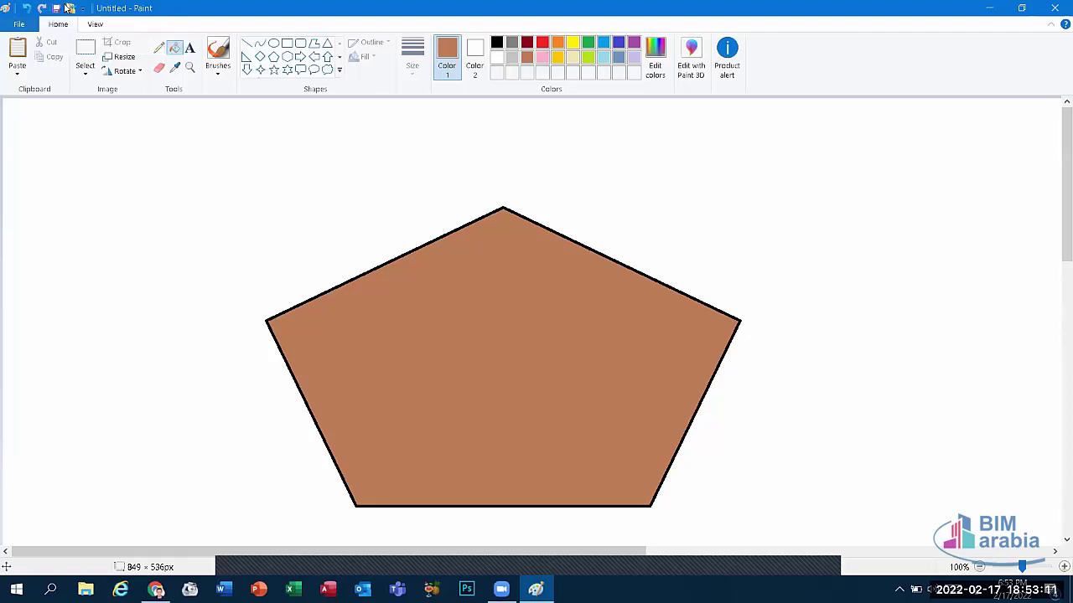
pyautogui.click(83, 10)
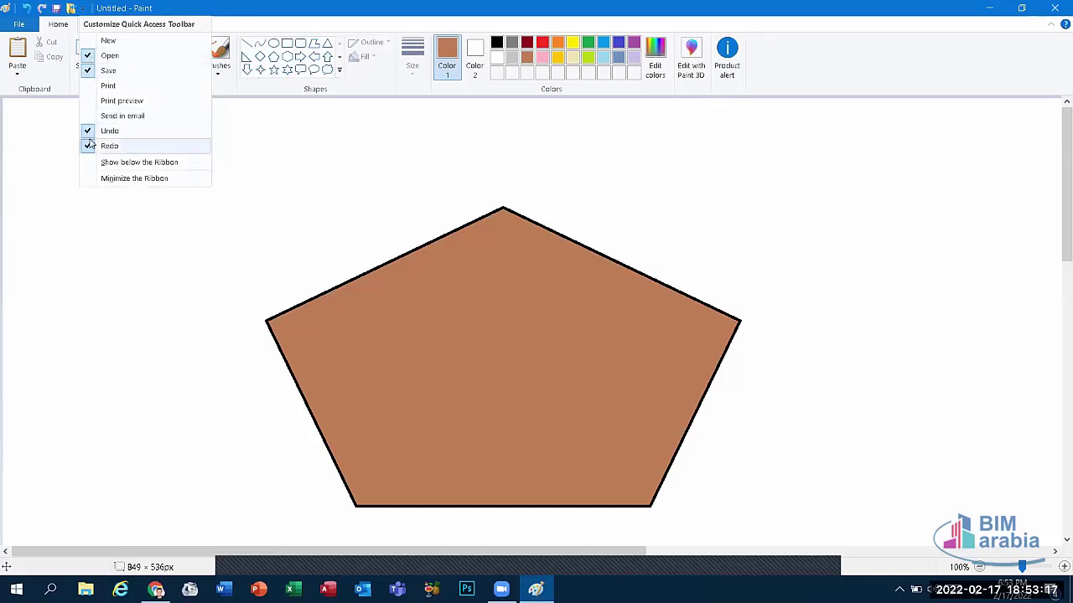
pyautogui.click(107, 86)
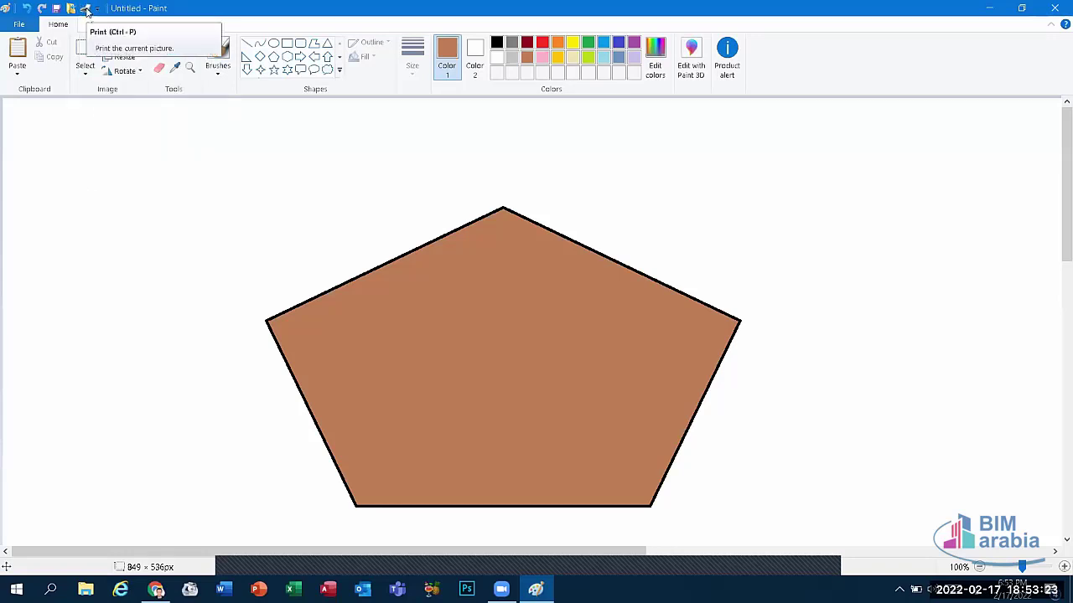
pyautogui.click(99, 9)
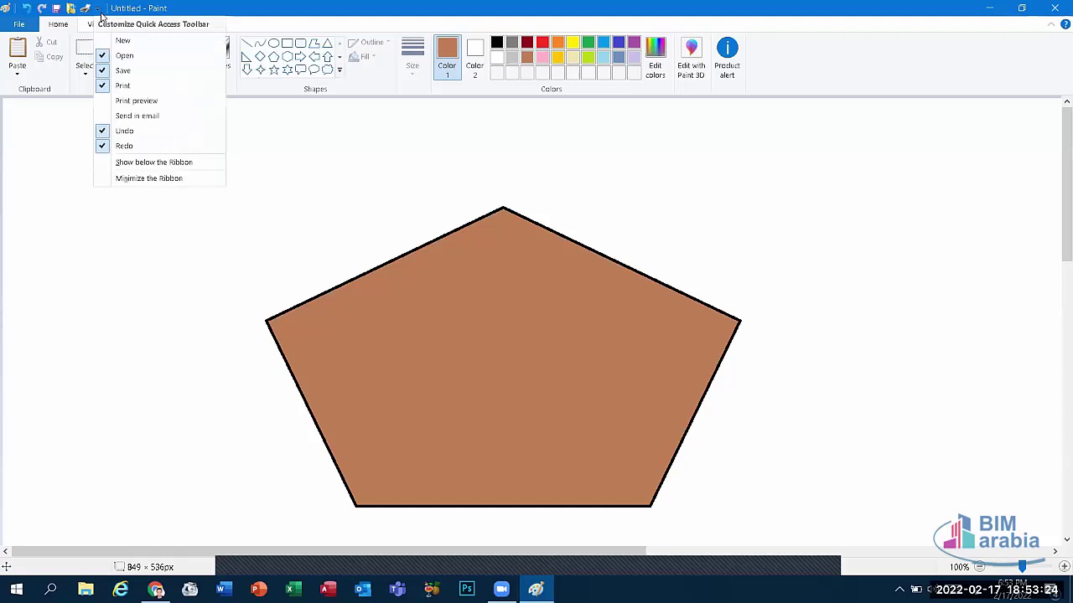
pyautogui.click(125, 85)
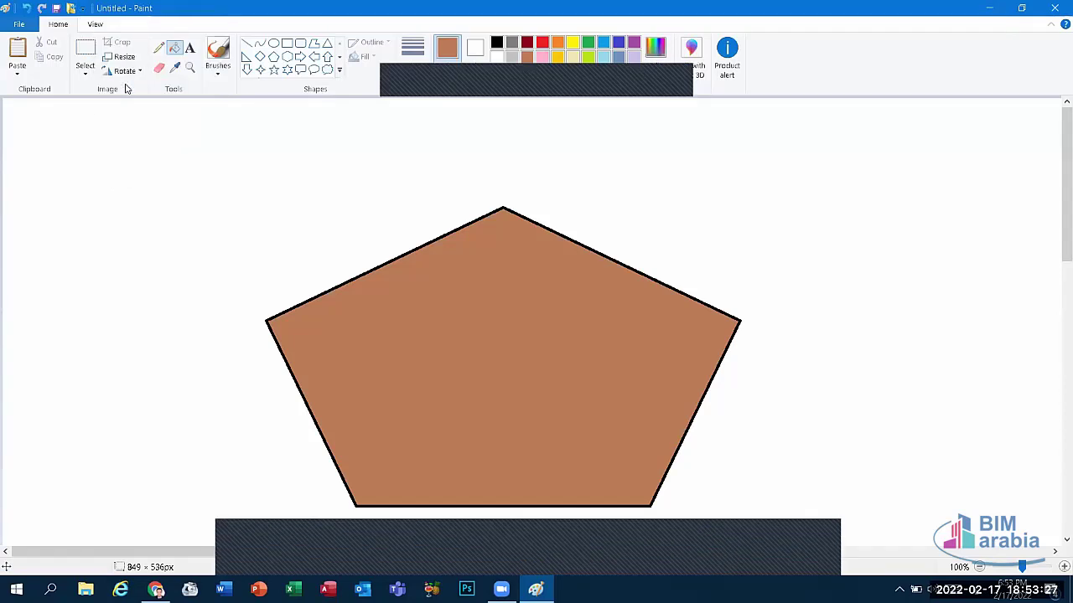
pyautogui.click(83, 12)
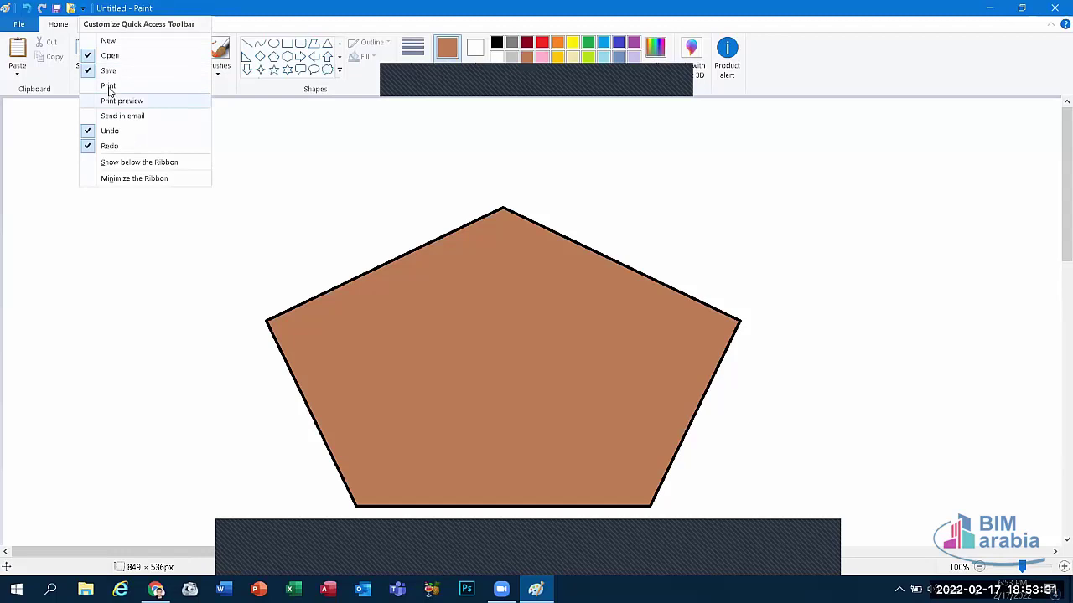
pyautogui.click(109, 87)
pyautogui.rightClick(88, 11)
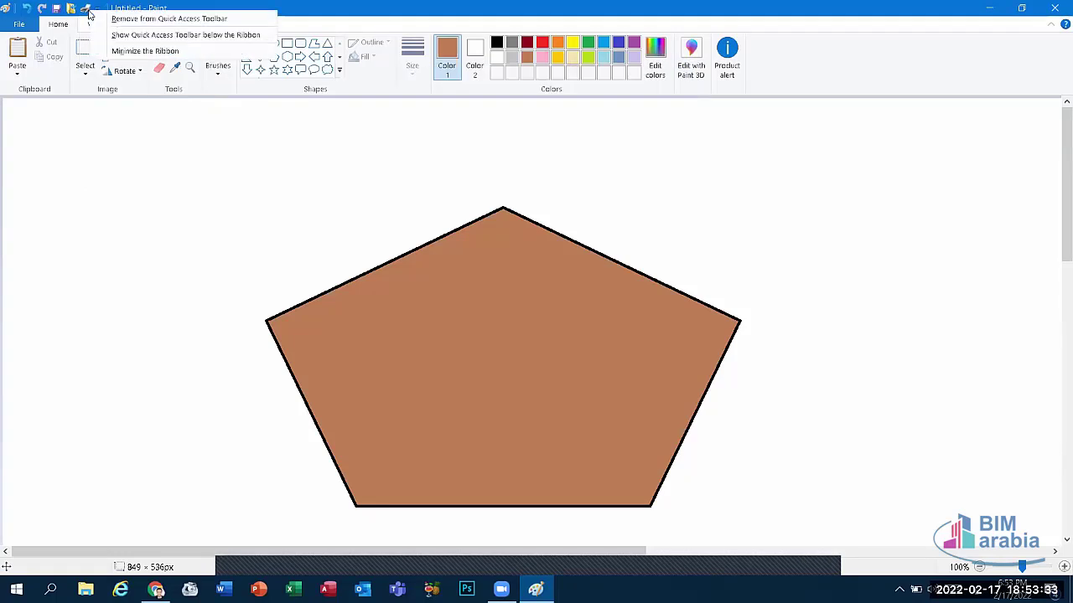
pyautogui.click(100, 8)
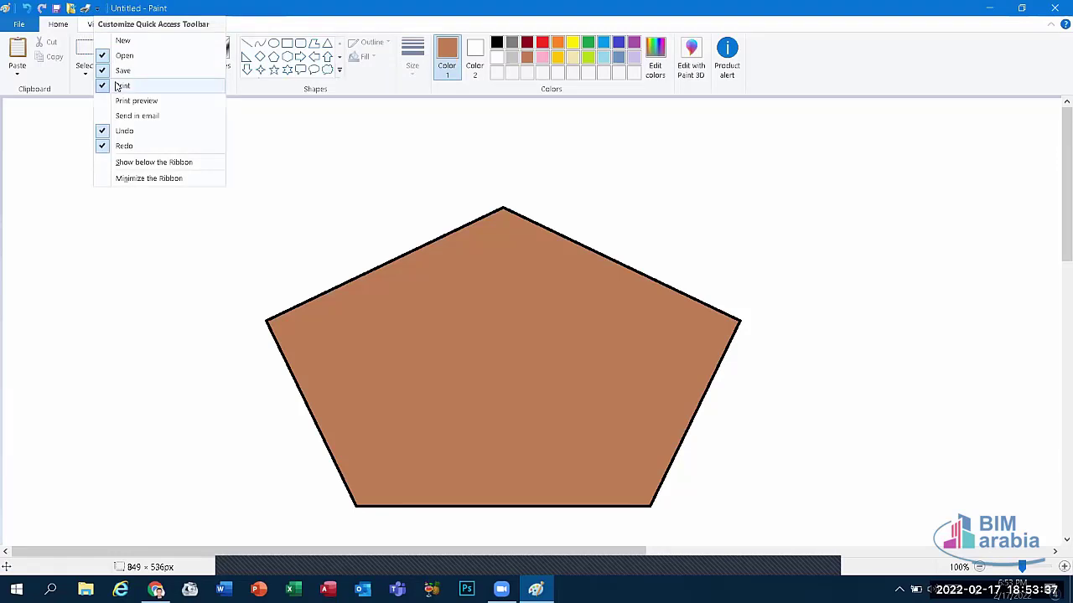
pyautogui.rightClick(85, 10)
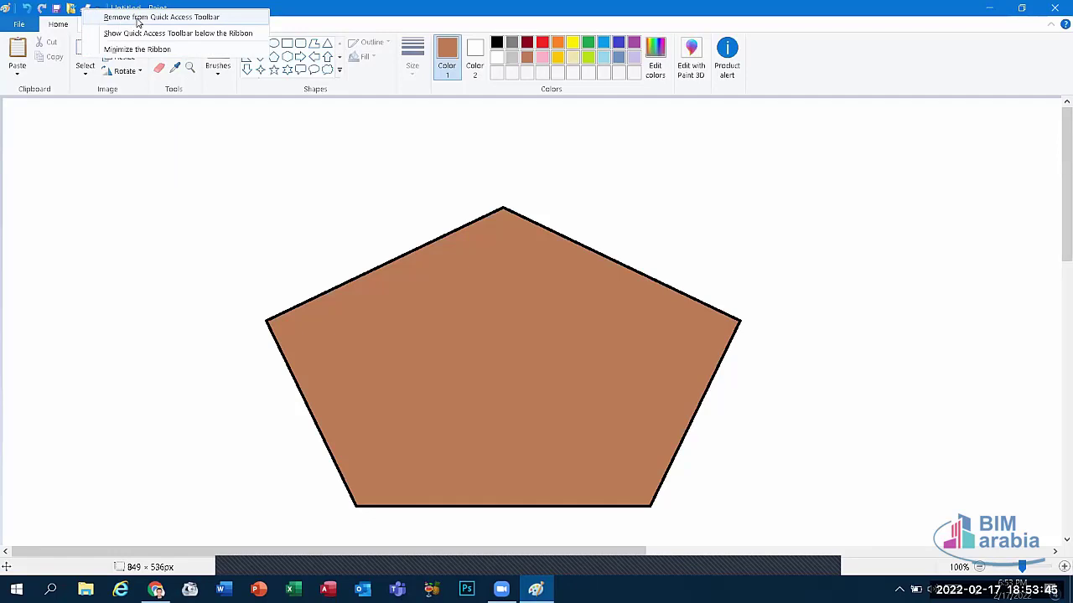
pyautogui.click(139, 19)
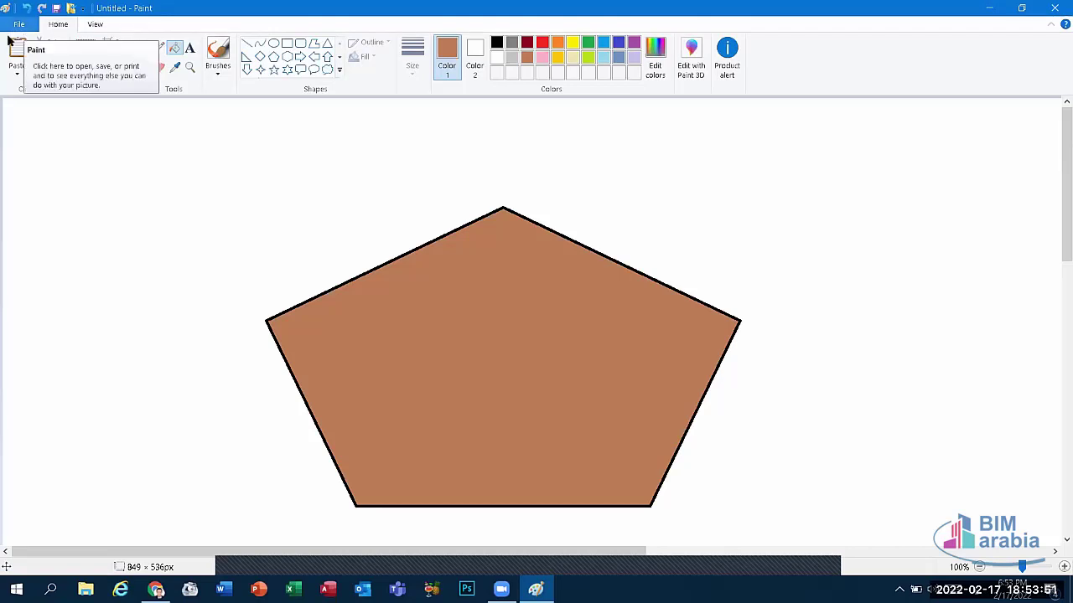
# Step: Zoom the drawing in to 800%, back out to the whole canvas, then reset to 100%
pyautogui.click(96, 25)
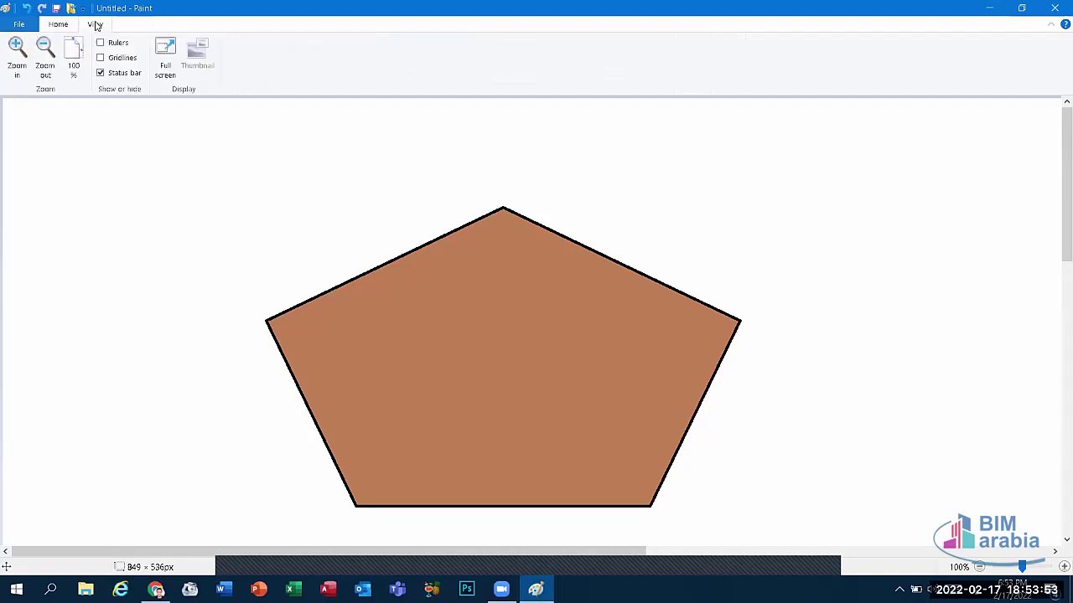
pyautogui.click(15, 49)
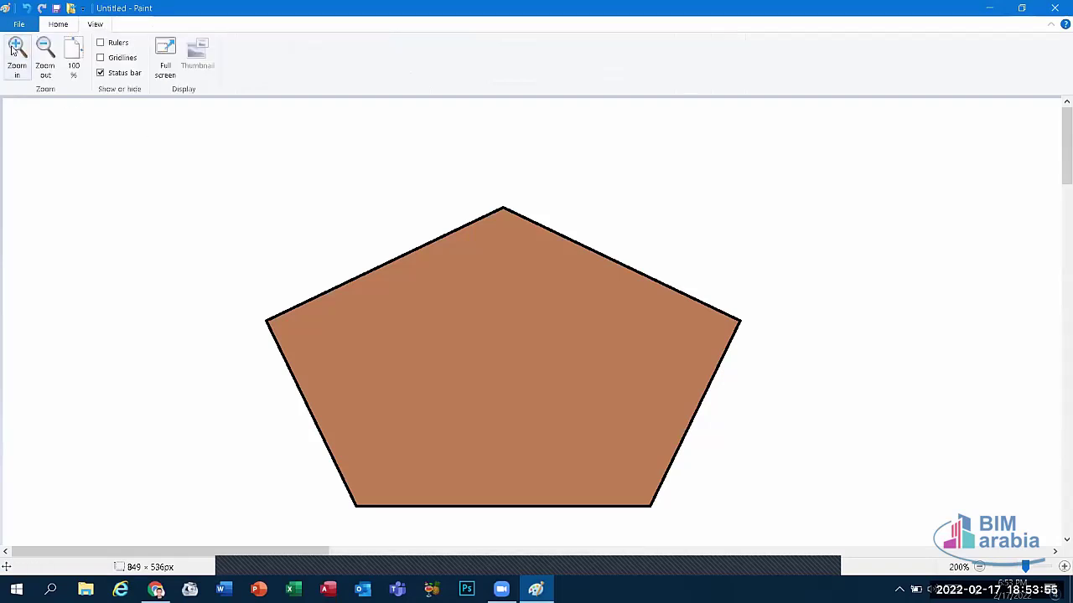
pyautogui.click(15, 49)
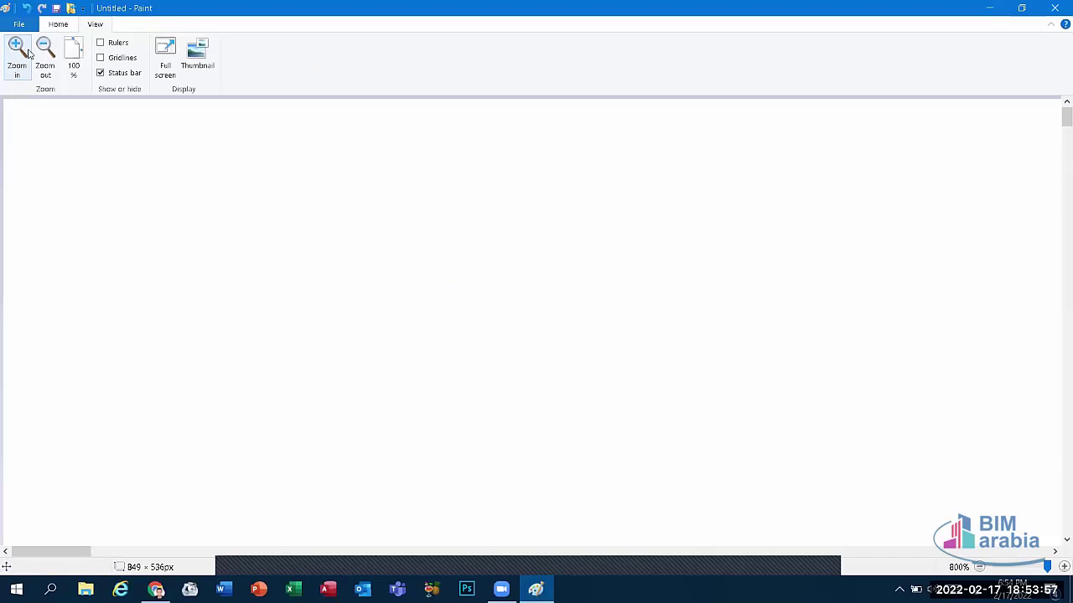
pyautogui.click(45, 56)
pyautogui.click(45, 55)
pyautogui.click(45, 55)
pyautogui.click(44, 55)
pyautogui.click(44, 55)
pyautogui.click(44, 55)
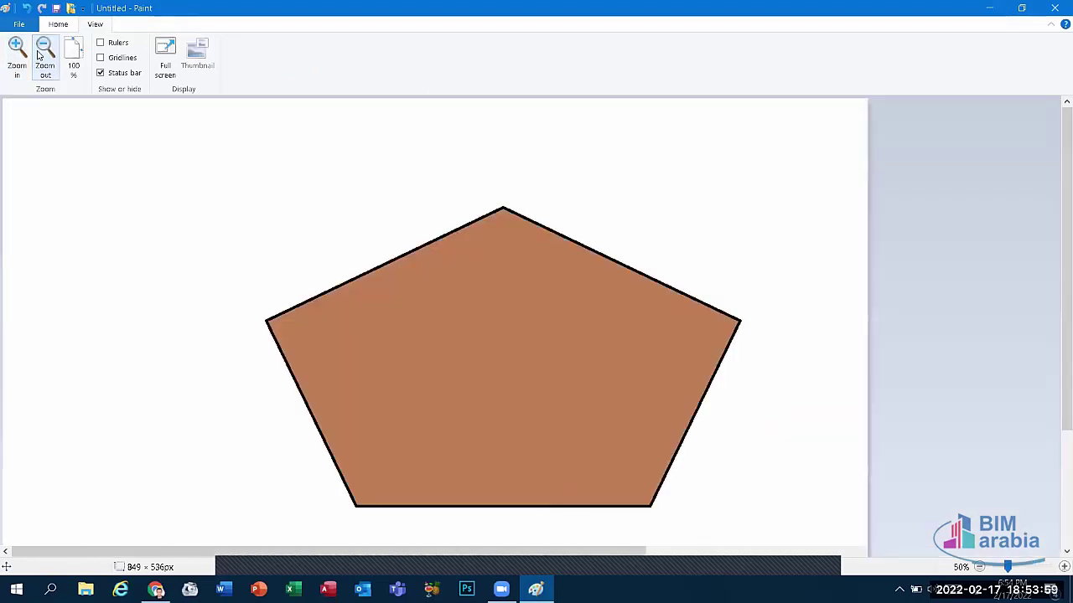
pyautogui.click(45, 56)
pyautogui.click(45, 55)
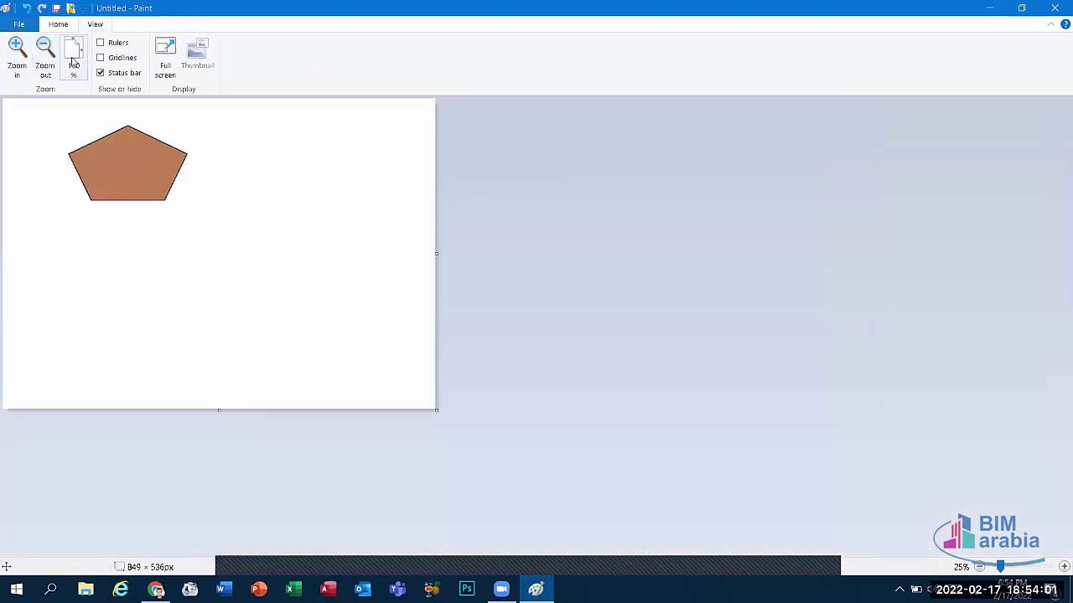
pyautogui.click(74, 62)
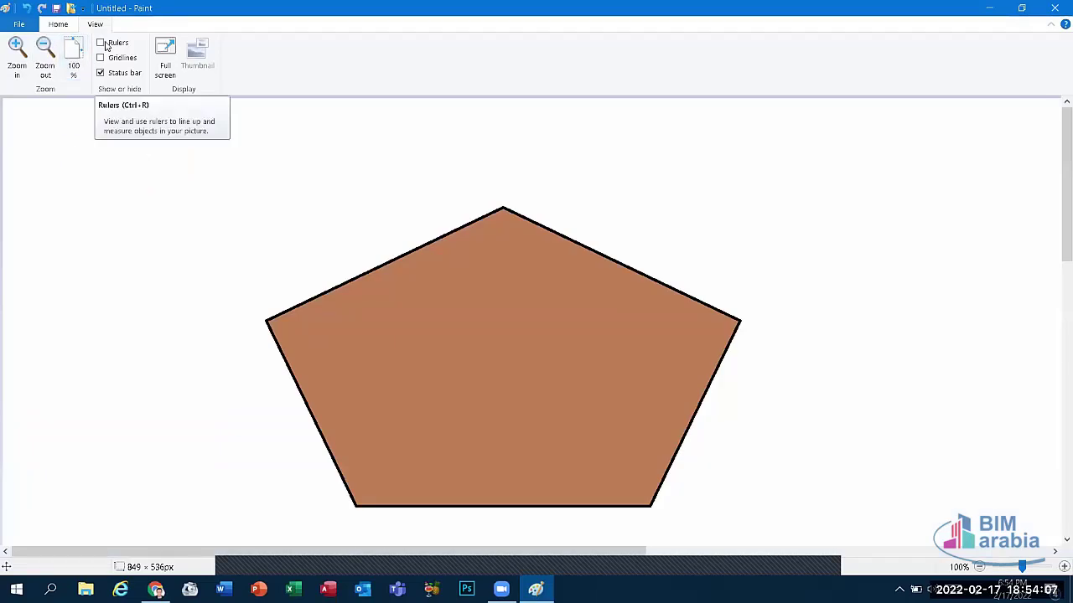
# Step: Toggle rulers, gridlines and the status bar on and off, leaving the status bar shown
pyautogui.click(105, 46)
pyautogui.click(105, 46)
pyautogui.click(106, 46)
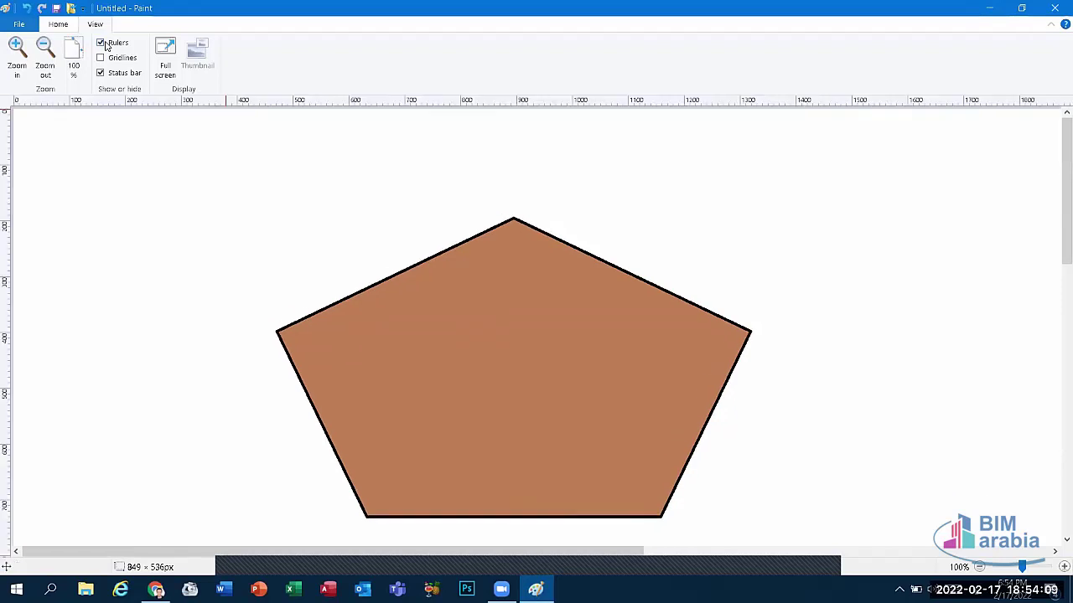
pyautogui.click(106, 46)
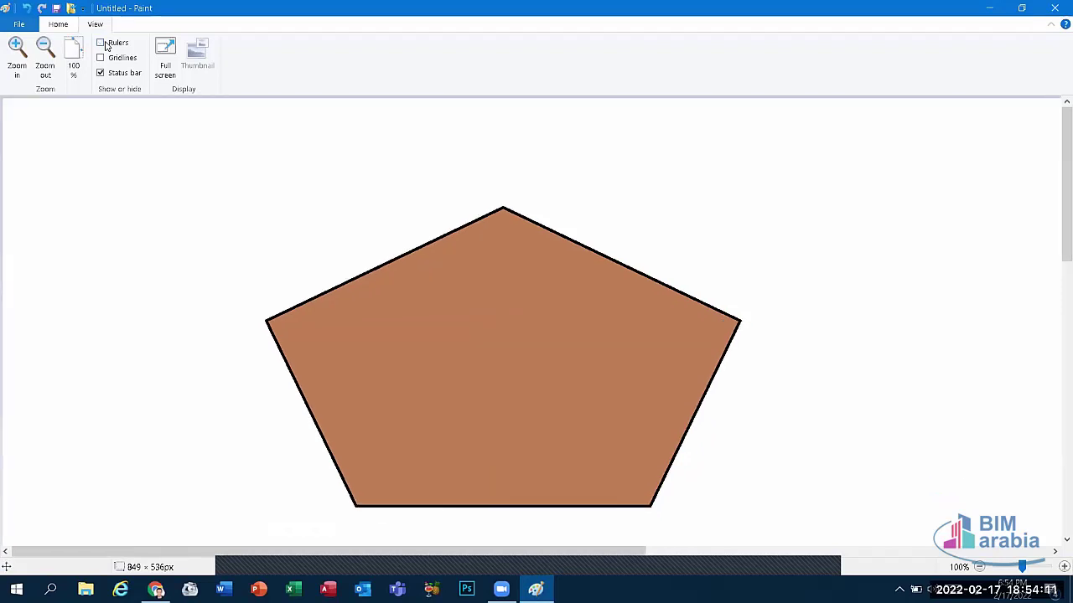
pyautogui.click(105, 46)
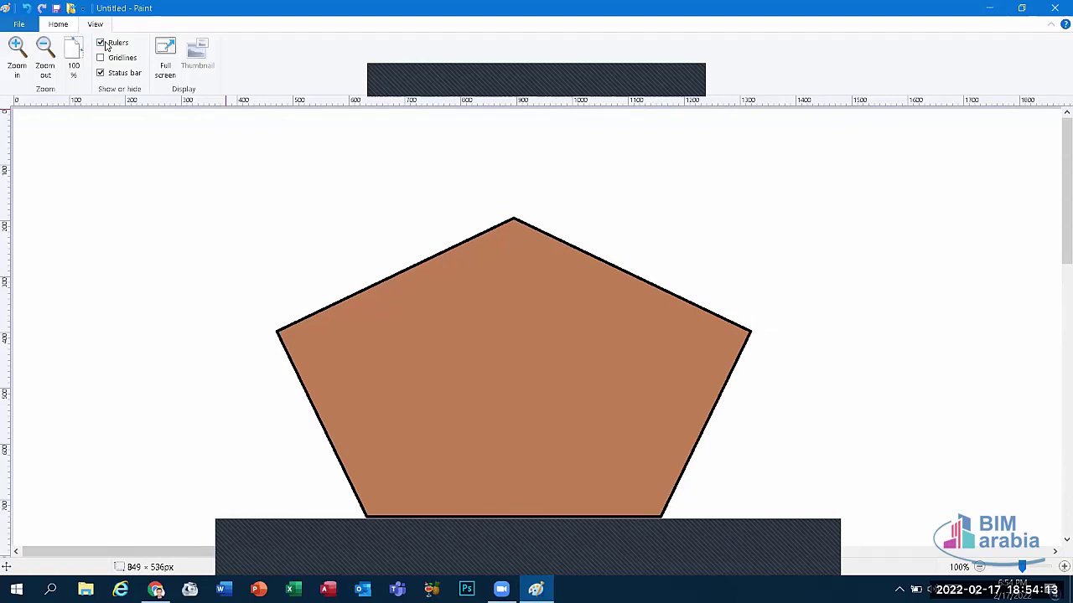
pyautogui.click(105, 46)
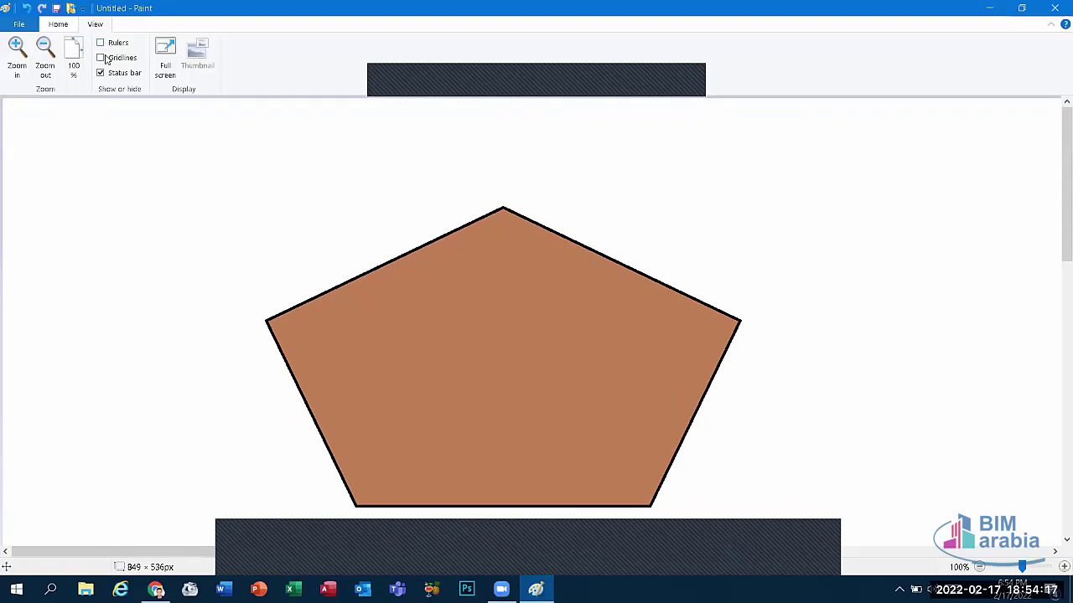
pyautogui.click(106, 58)
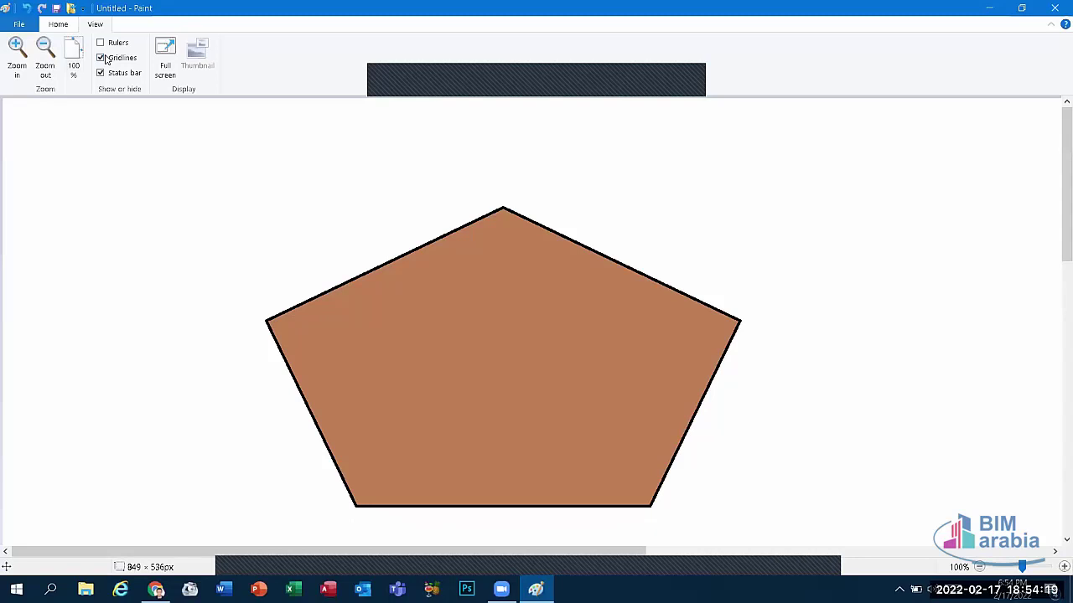
pyautogui.click(103, 58)
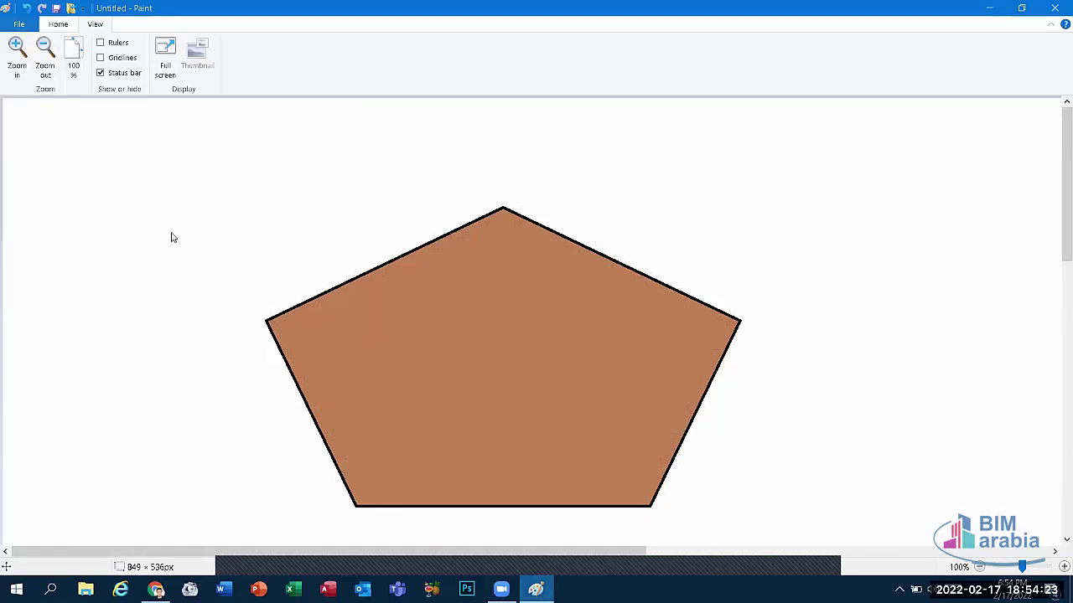
pyautogui.click(110, 76)
pyautogui.click(110, 76)
pyautogui.click(110, 76)
pyautogui.click(111, 76)
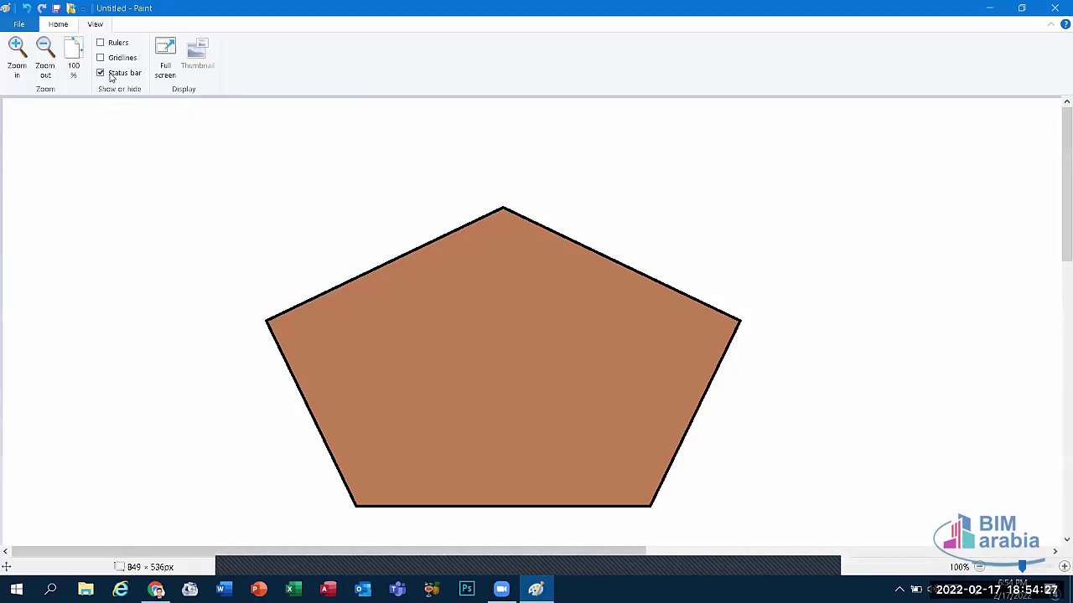
pyautogui.click(111, 76)
pyautogui.click(111, 76)
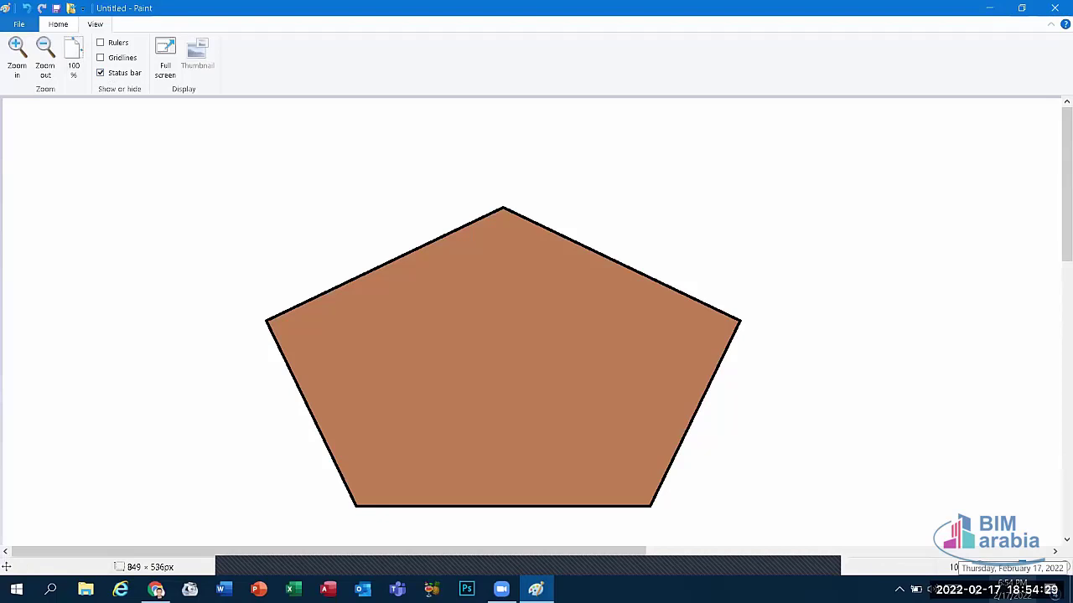
# Step: Zoom to 12.5% and 50% with the slider, try full screen, then return to 100%
pyautogui.moveTo(1022, 567); pyautogui.dragTo(1001, 568)
pyautogui.click(1007, 569)
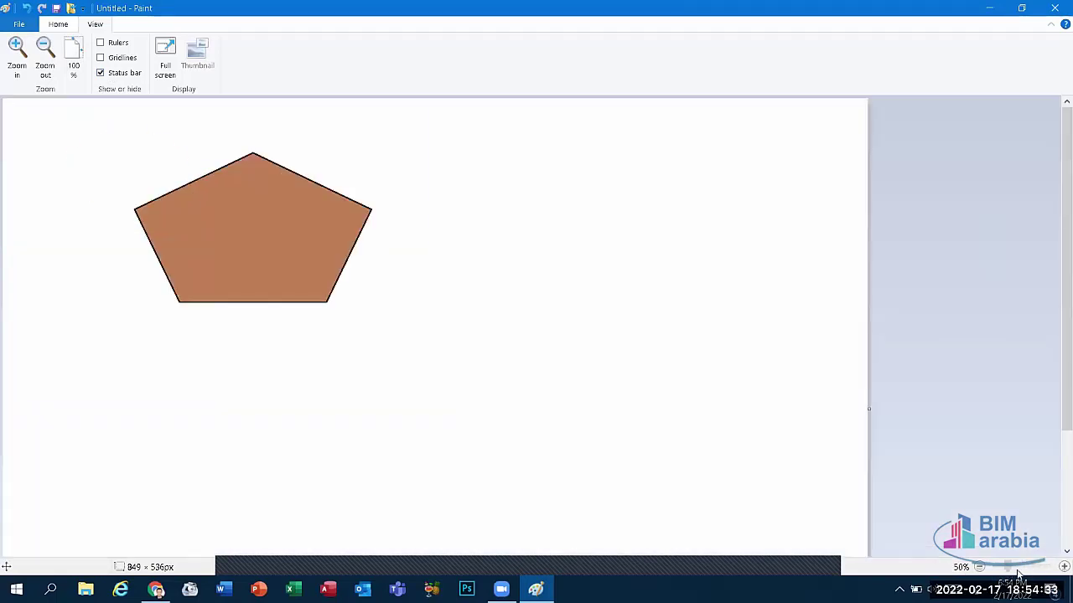
pyautogui.click(73, 52)
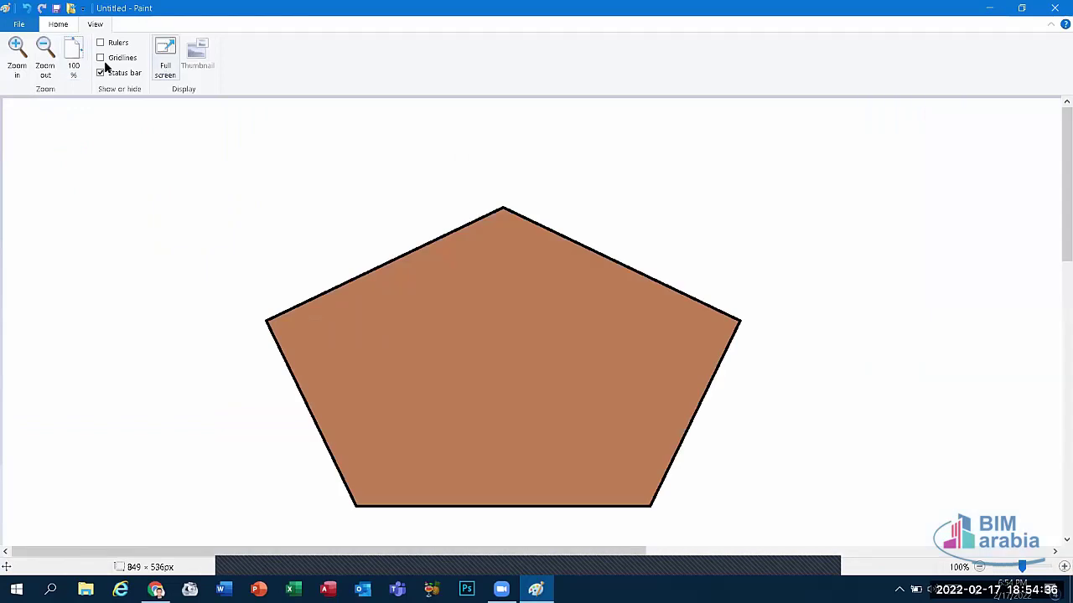
pyautogui.click(46, 63)
pyautogui.click(46, 63)
pyautogui.click(46, 63)
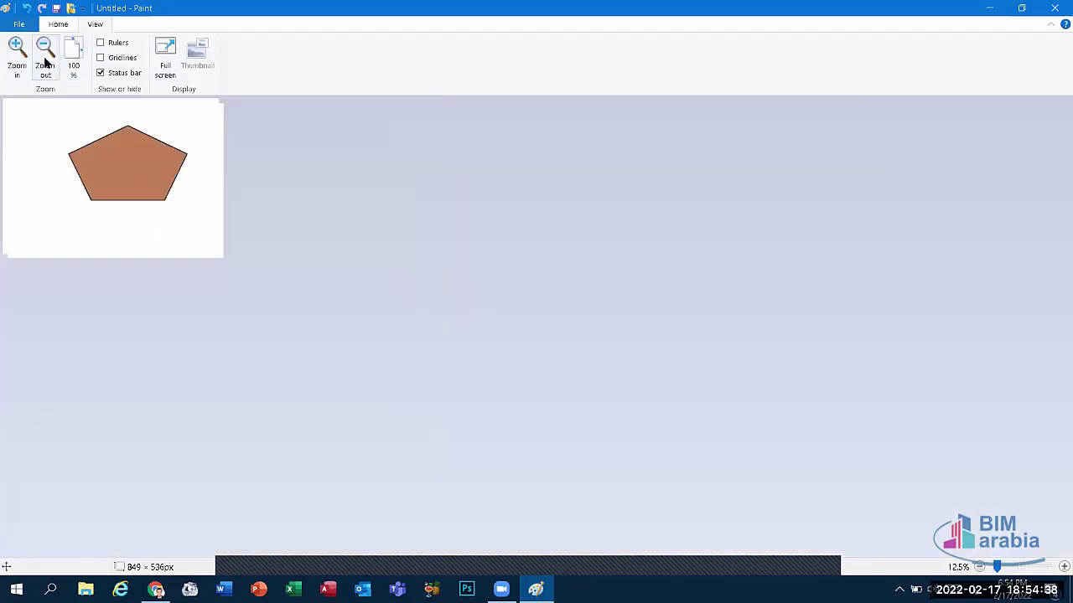
pyautogui.click(164, 56)
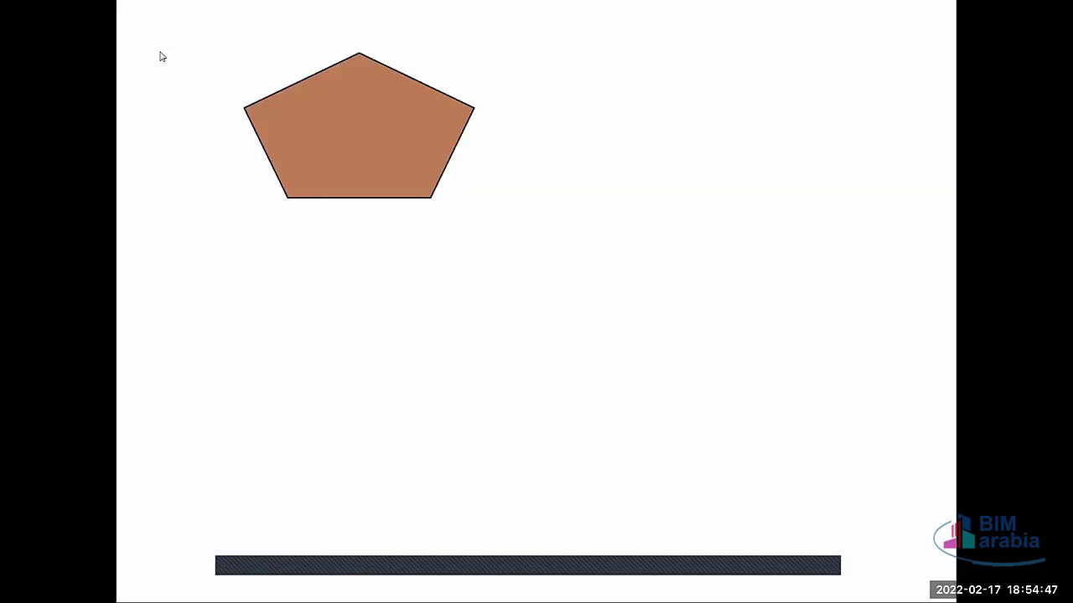
pyautogui.click(160, 54)
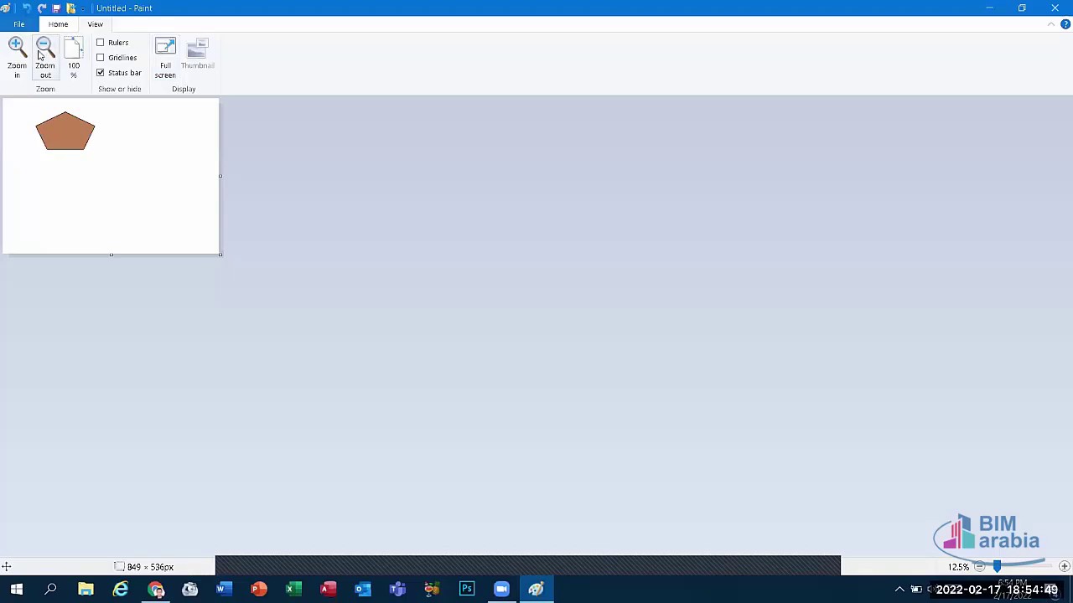
pyautogui.click(73, 55)
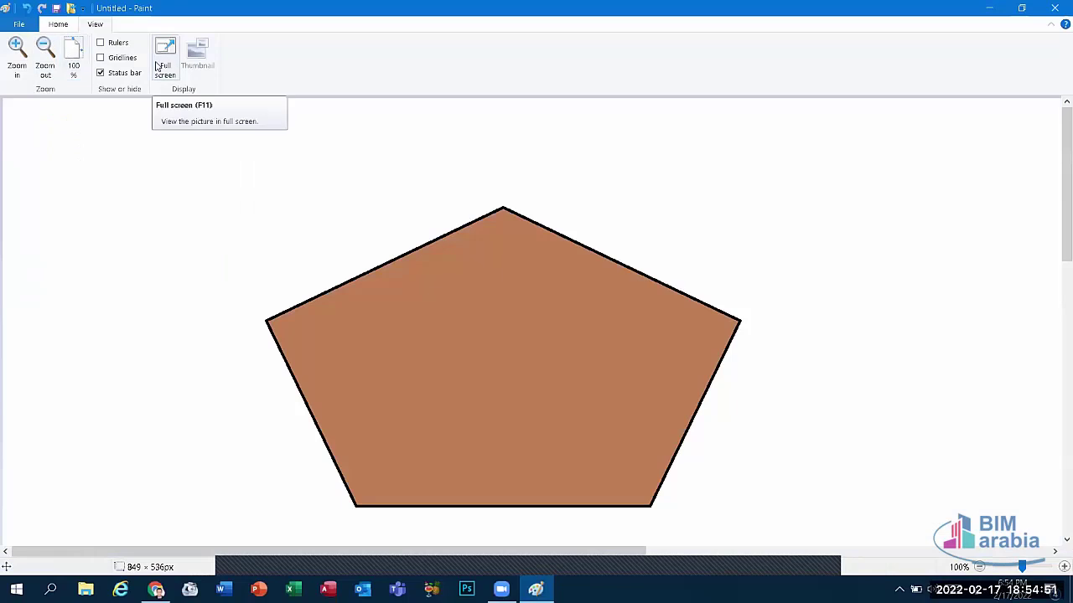
pyautogui.click(55, 25)
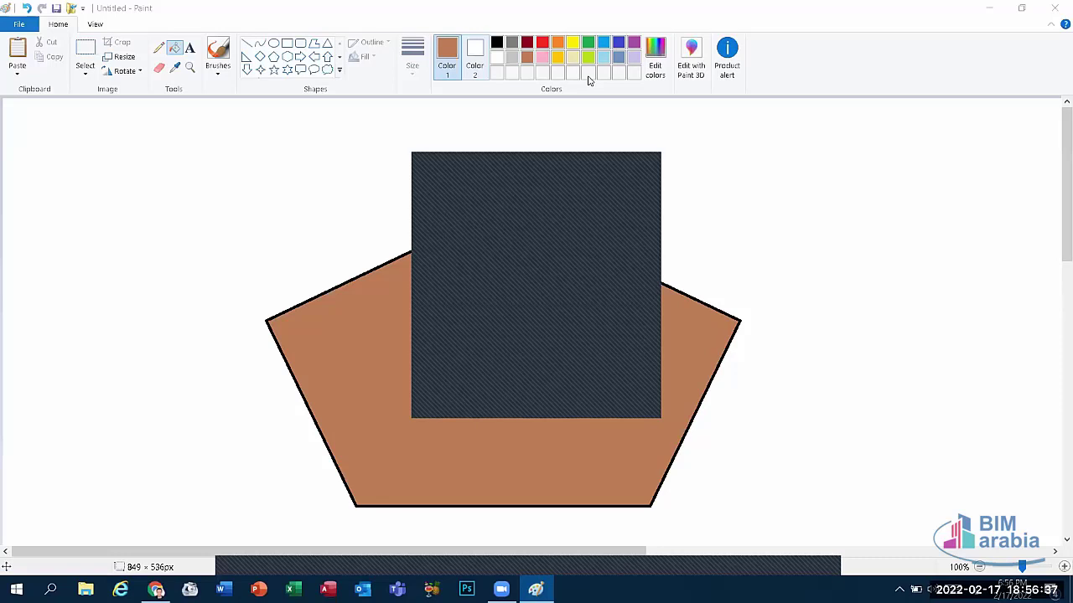
# Step: Close Paint and discard the pentagon drawing without saving
pyautogui.hotkey('ctrl', 'z')
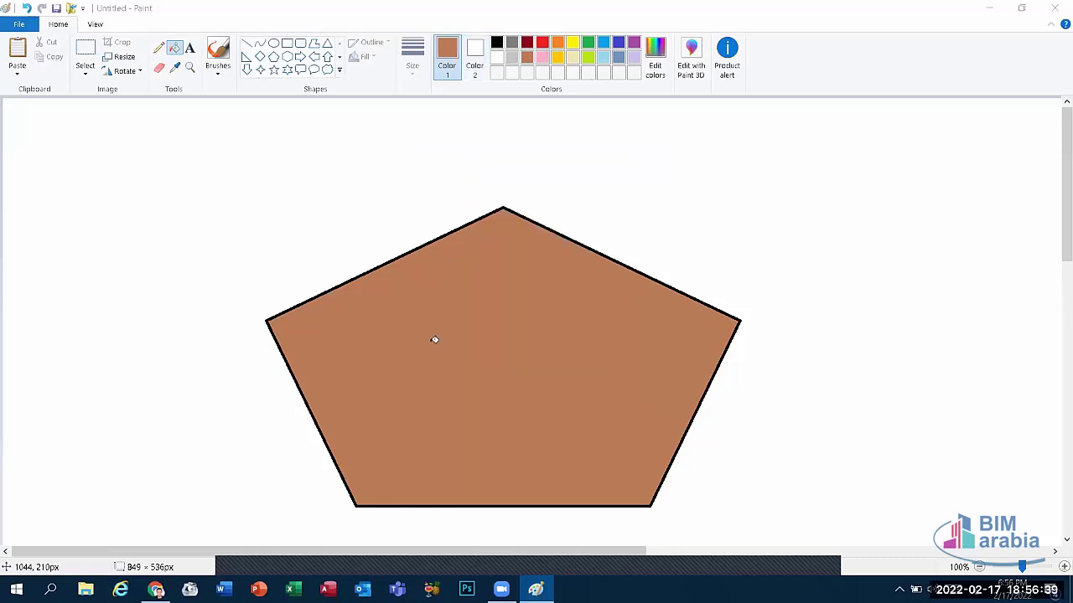
pyautogui.click(1054, 8)
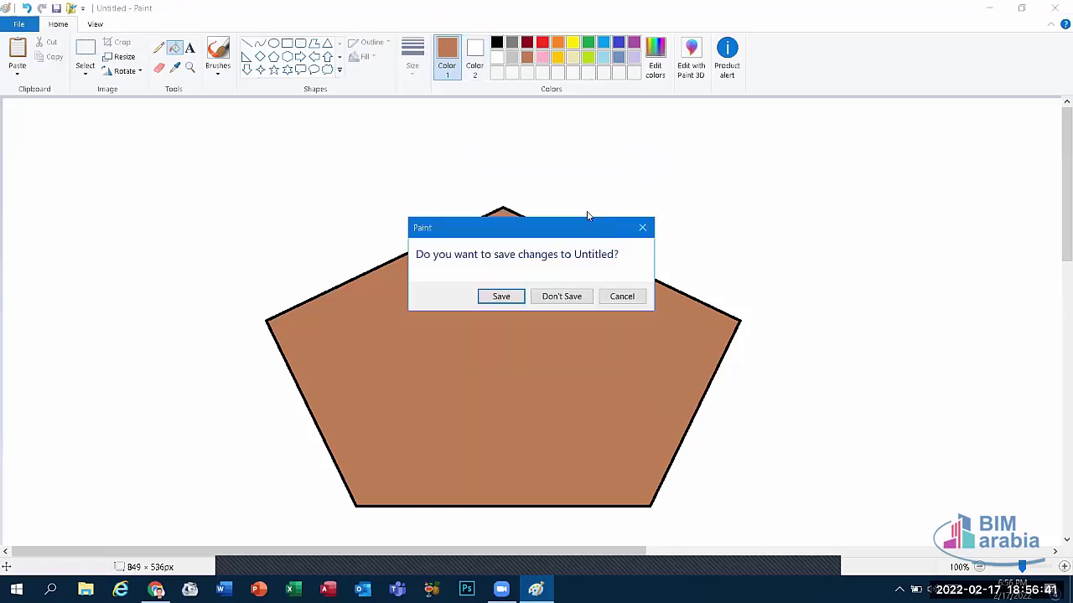
pyautogui.click(544, 299)
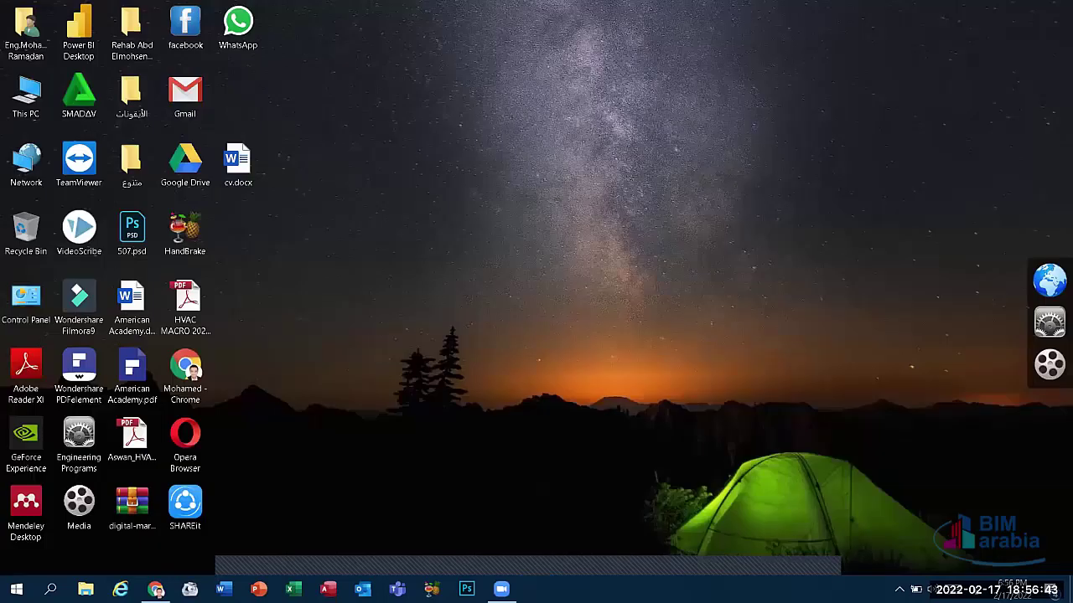
# Step: Relaunch Paint from Windows search to get a blank canvas
pyautogui.press('super+s')
pyautogui.write('حشه')
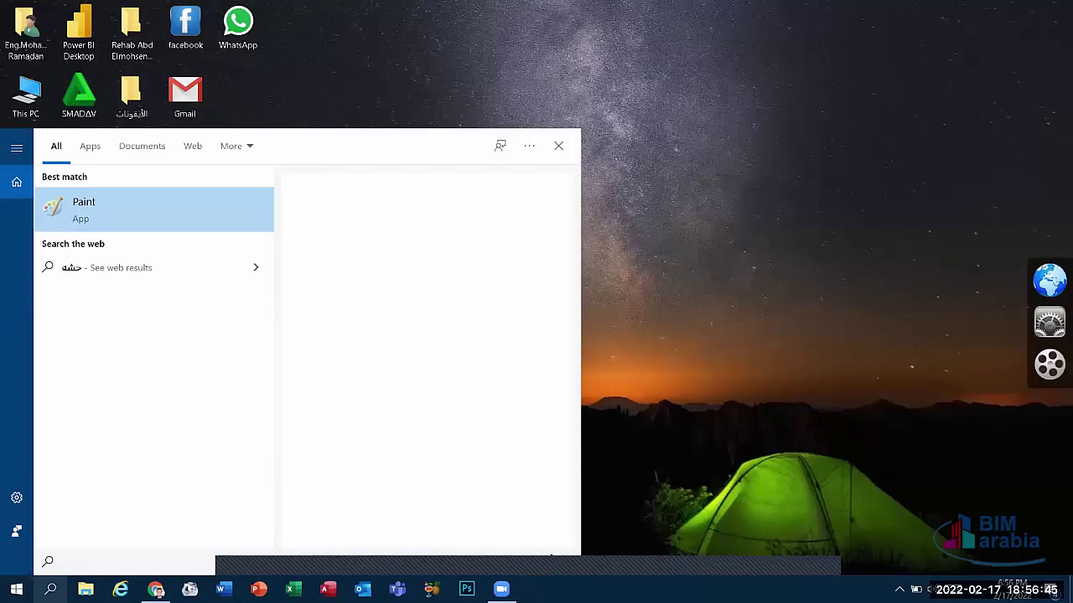
pyautogui.click(111, 195)
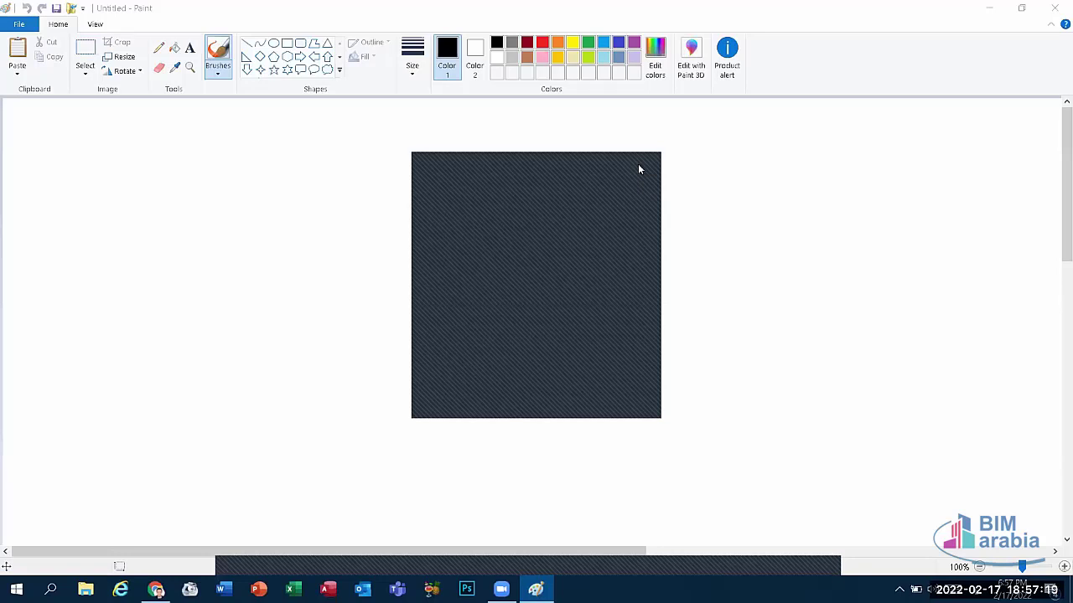
# Step: Draw a three-sided black polygon triangle in the centre of the blank canvas
pyautogui.click(637, 163)
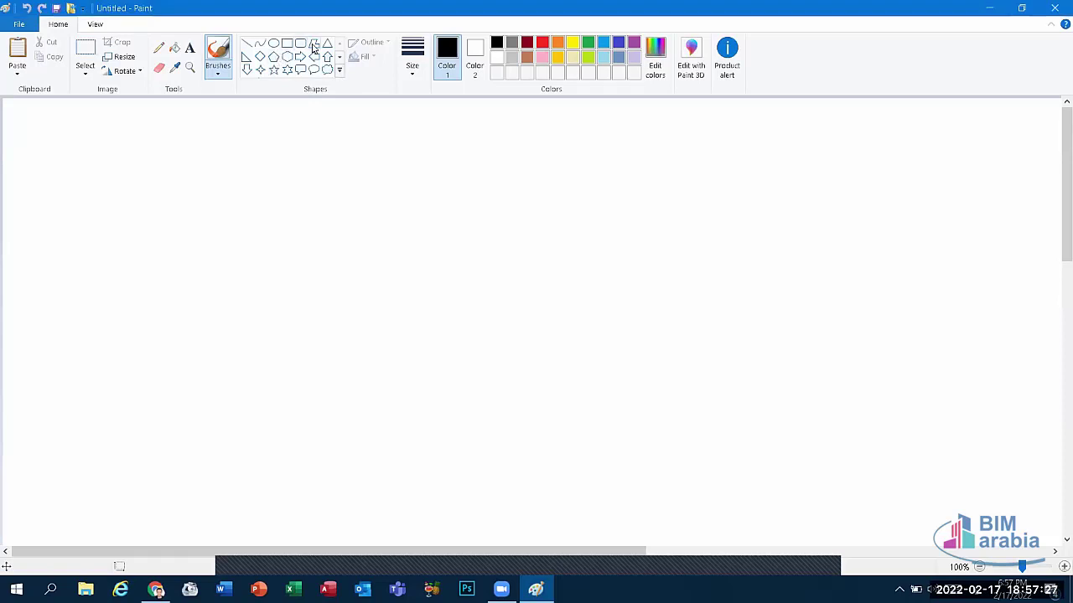
pyautogui.click(314, 43)
pyautogui.moveTo(301, 201); pyautogui.dragTo(570, 428)
pyautogui.moveTo(604, 389); pyautogui.dragTo(652, 322)
pyautogui.click(369, 394)
pyautogui.moveTo(341, 362); pyautogui.dragTo(300, 202)
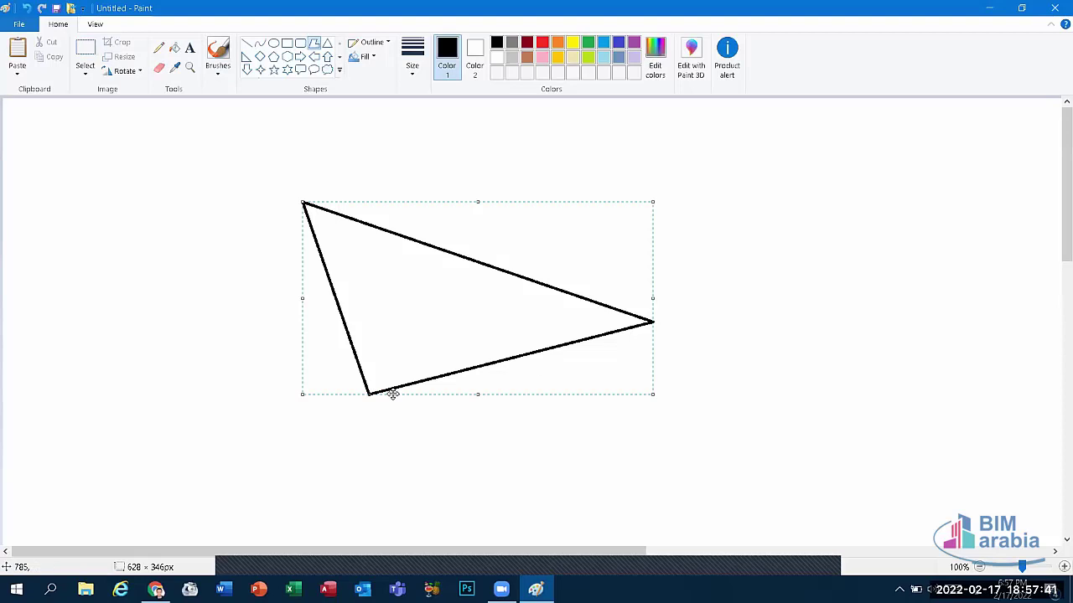
# Step: Try yellow, green, yellow-green and gold outlines on the triangle and set thickness to 8px
pyautogui.click(572, 43)
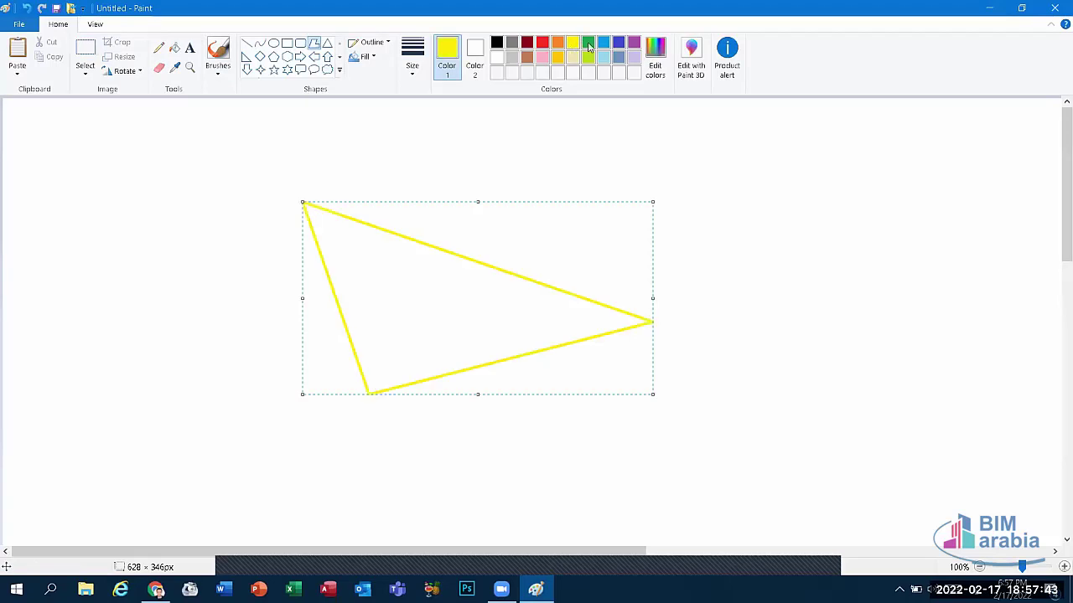
pyautogui.click(588, 43)
pyautogui.click(587, 57)
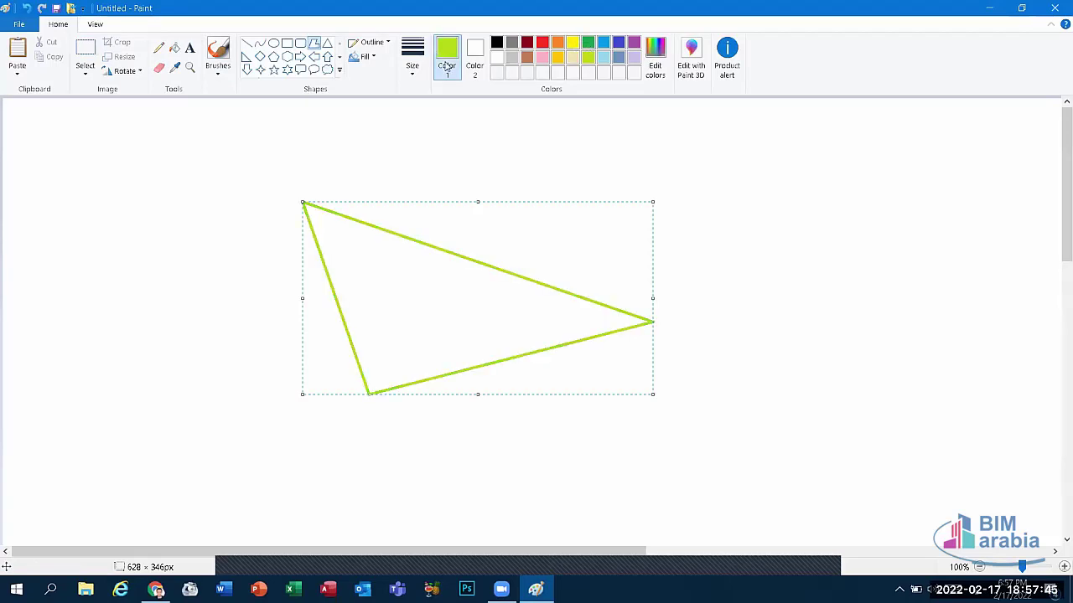
pyautogui.click(558, 59)
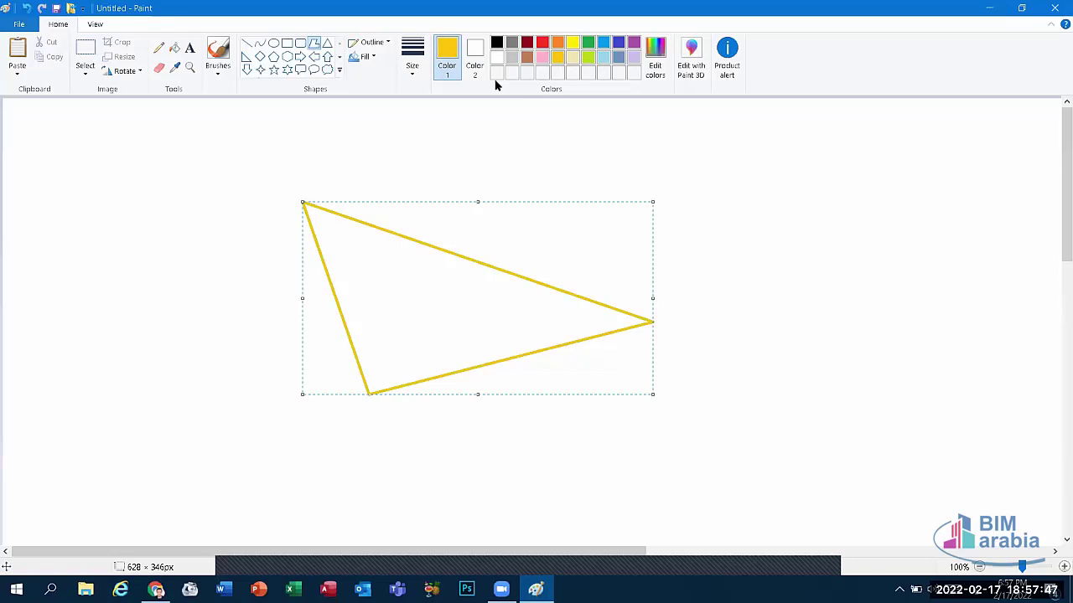
pyautogui.click(410, 57)
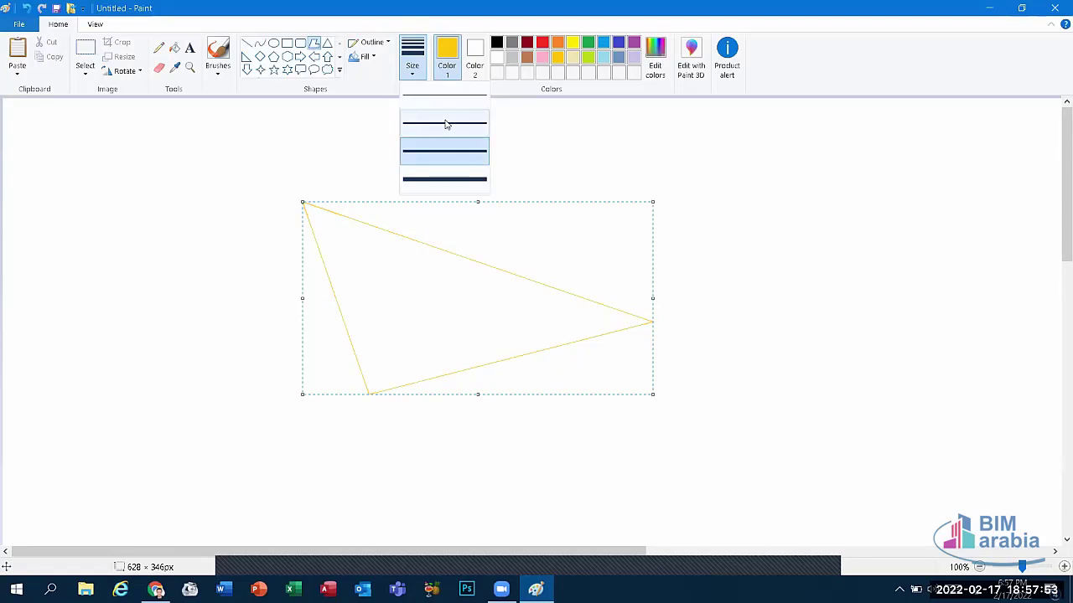
pyautogui.click(449, 179)
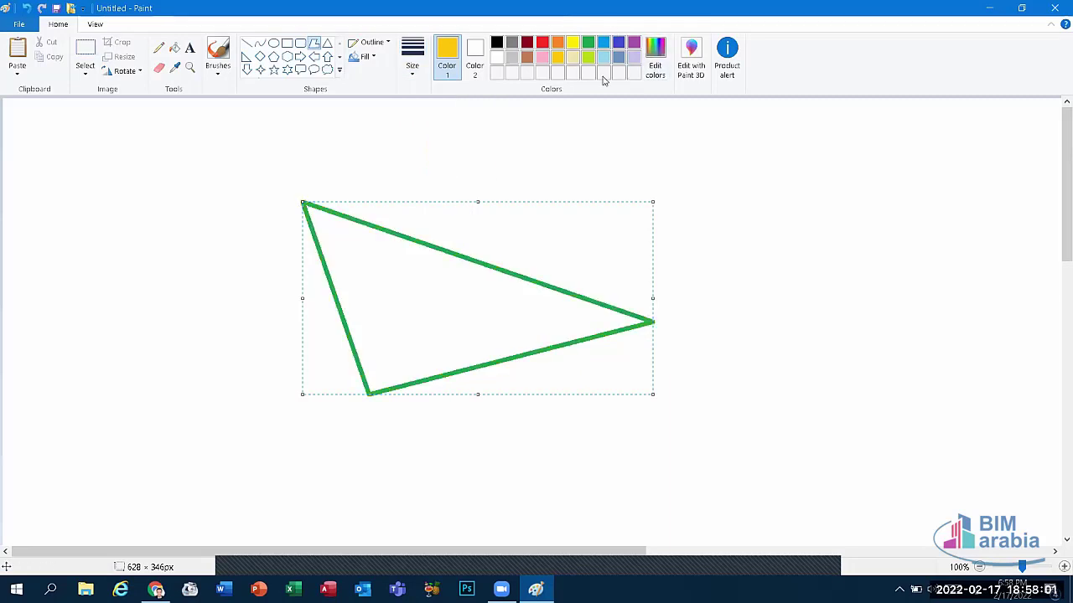
# Step: Turn the triangle outline pink using Edit colors
pyautogui.click(653, 66)
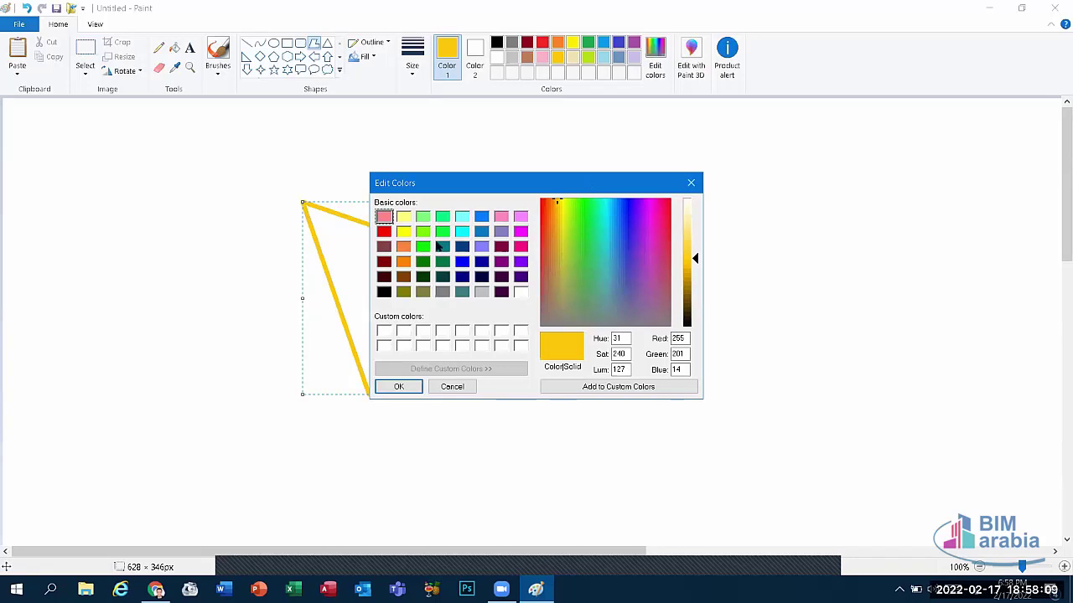
pyautogui.click(384, 233)
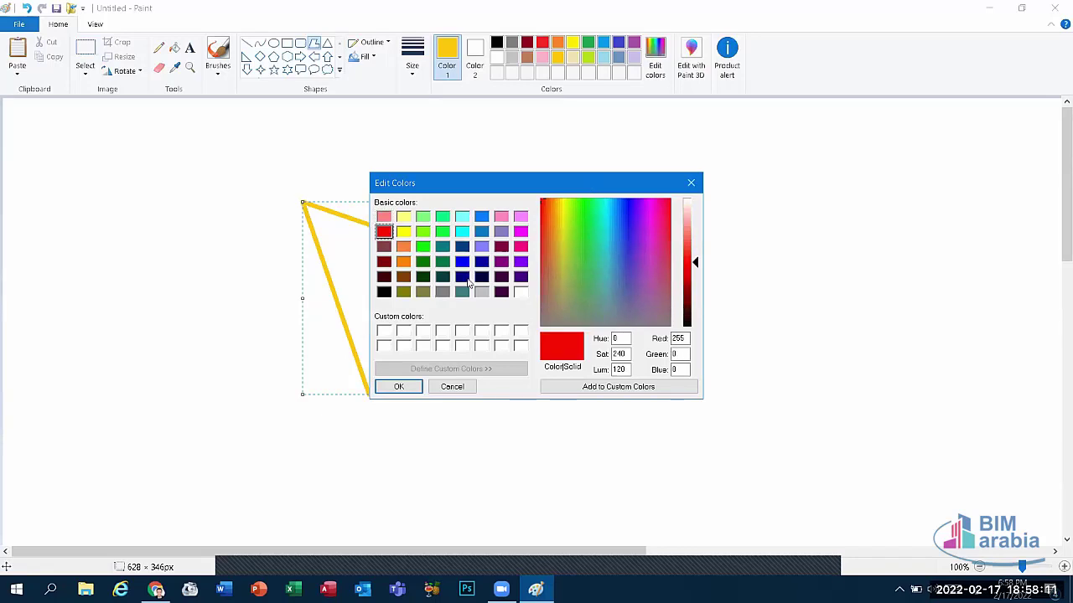
pyautogui.click(504, 219)
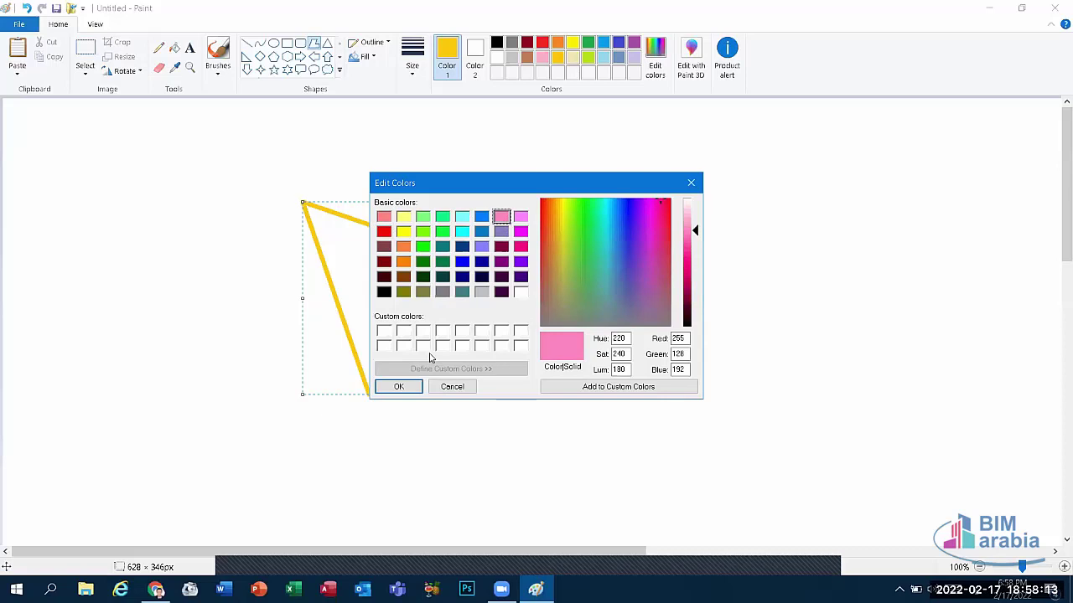
pyautogui.click(401, 387)
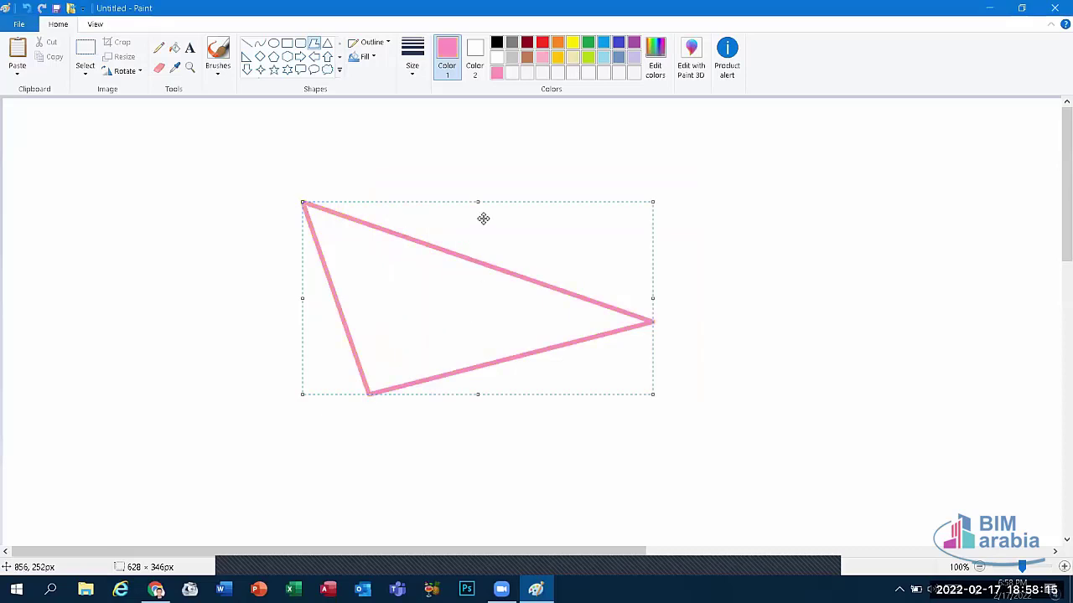
# Step: Mix a custom light green in Edit colors and apply it to the outline
pyautogui.click(657, 67)
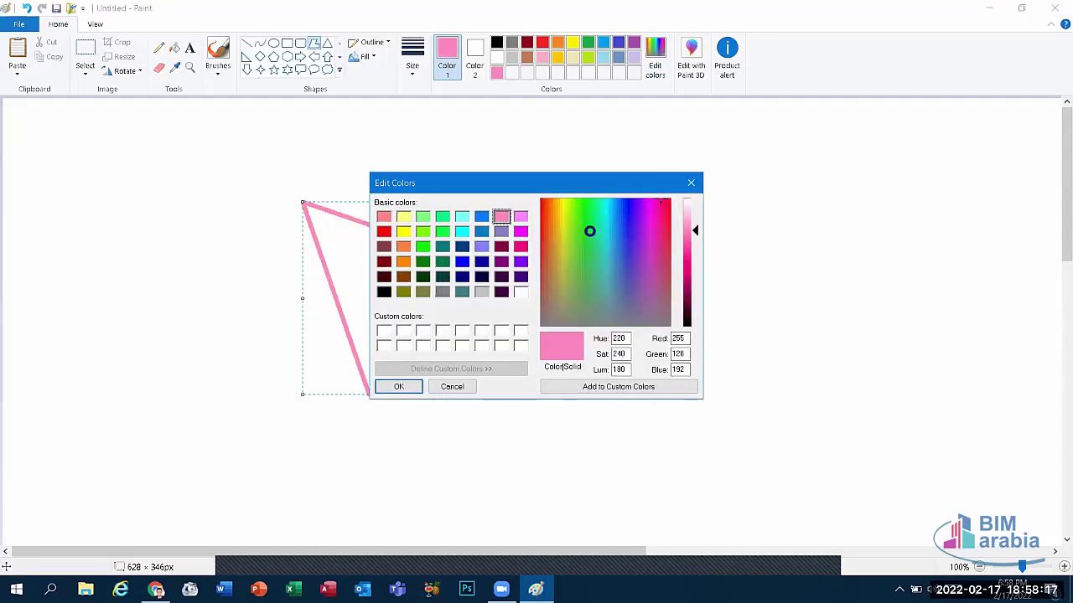
pyautogui.click(591, 230)
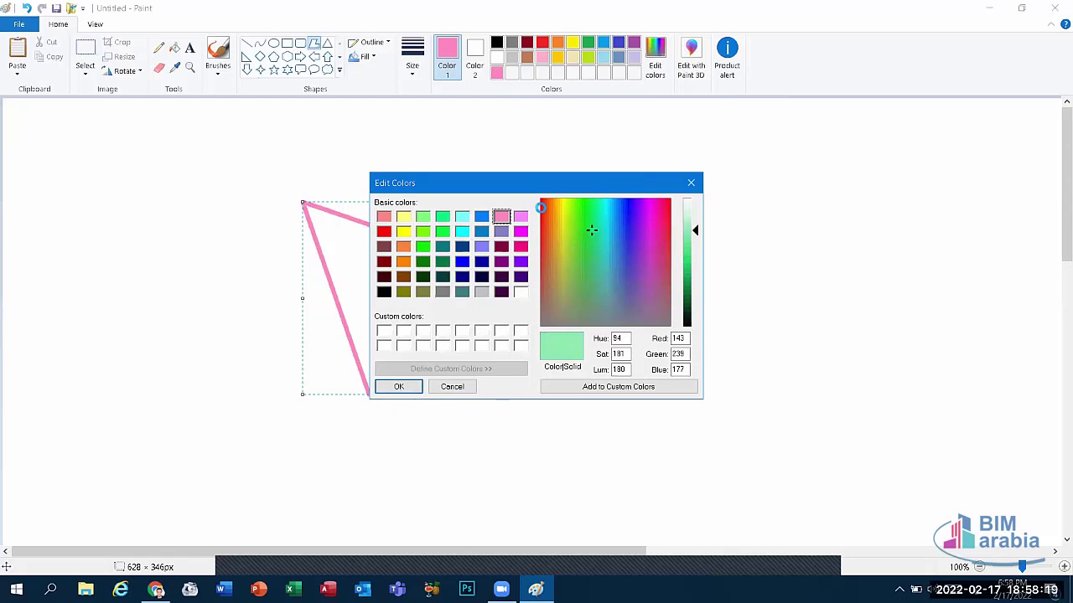
pyautogui.click(584, 219)
pyautogui.click(581, 211)
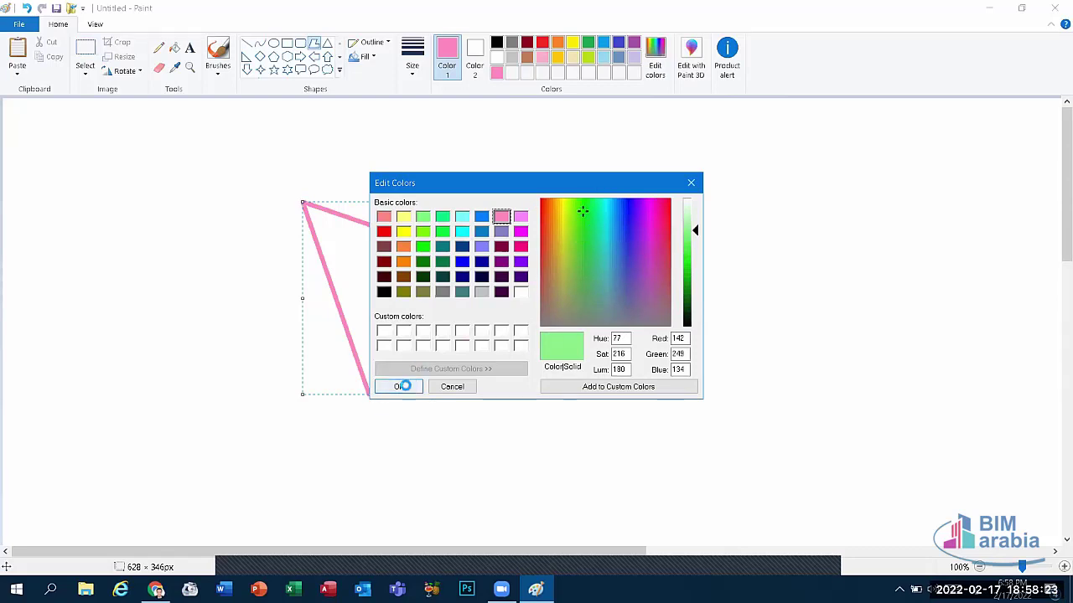
pyautogui.click(398, 387)
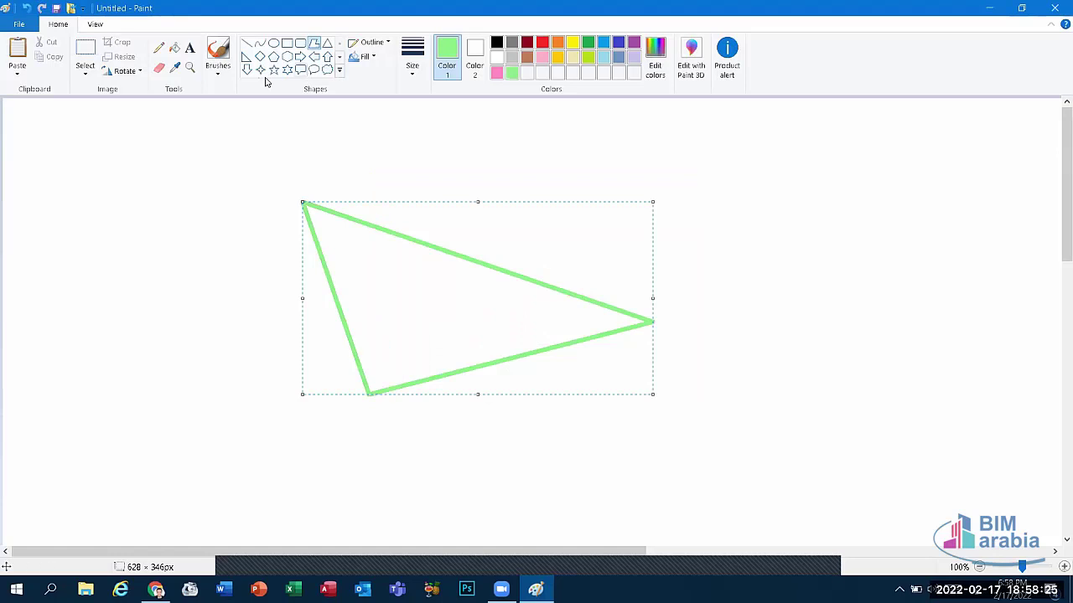
pyautogui.click(372, 43)
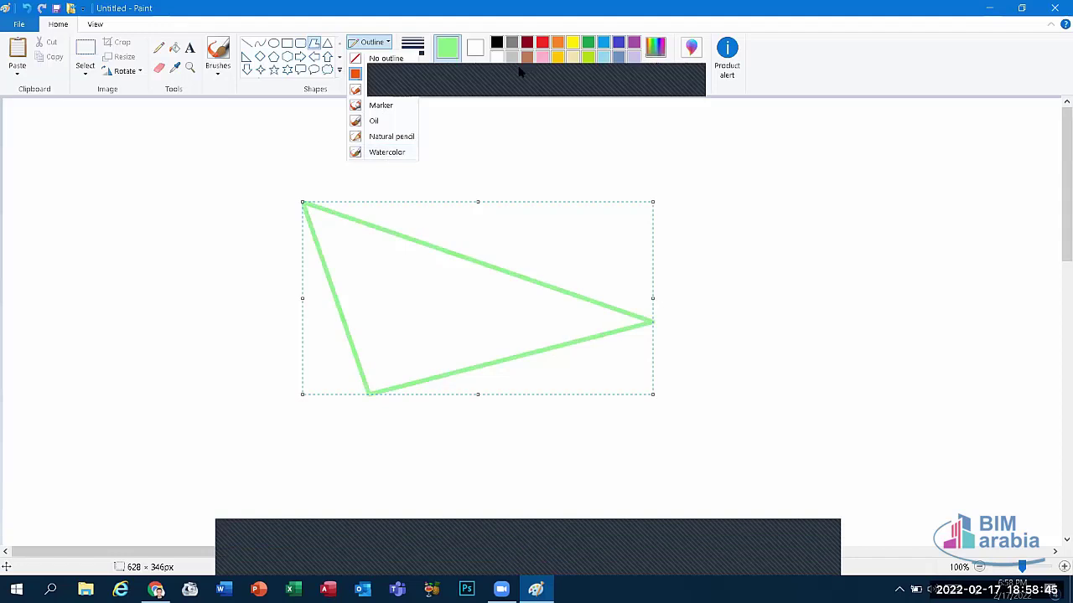
pyautogui.click(564, 82)
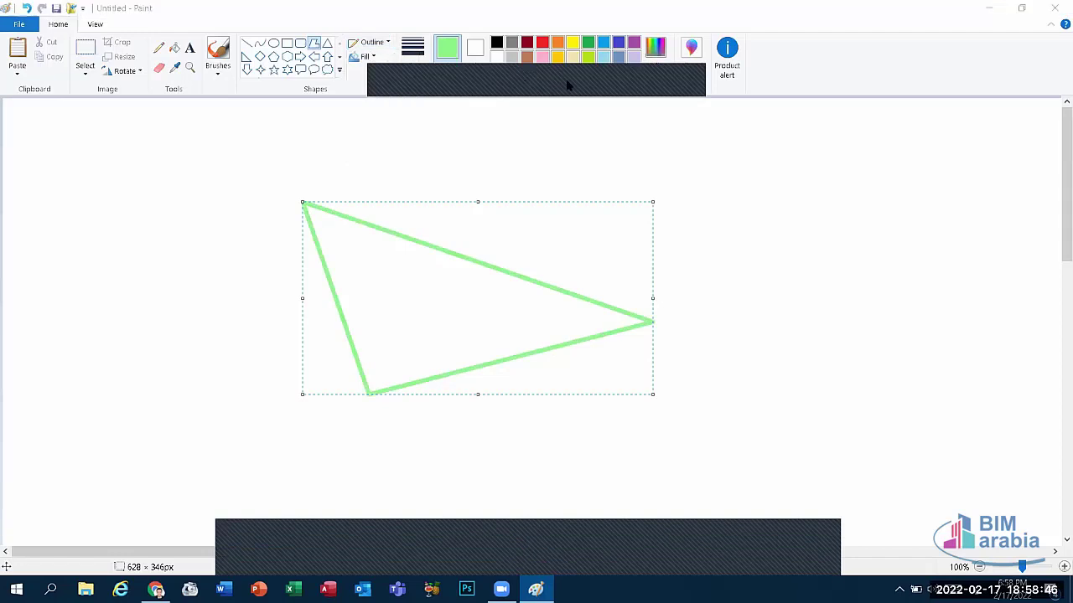
pyautogui.click(369, 58)
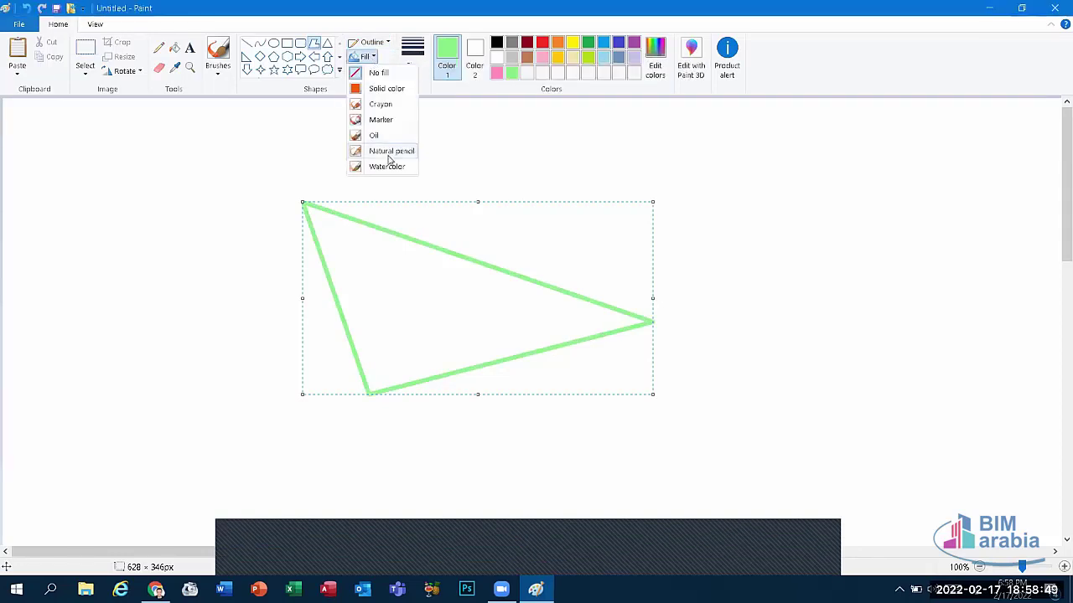
pyautogui.click(368, 73)
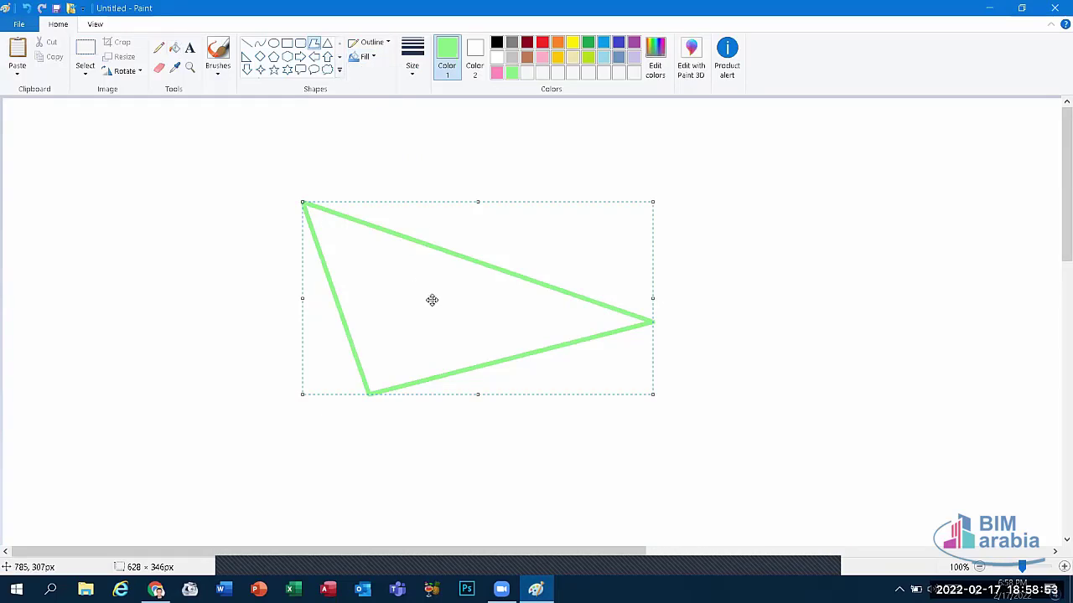
# Step: Fill the triangle yellow with the bucket, then restore the accidentally filled background to white
pyautogui.click(177, 52)
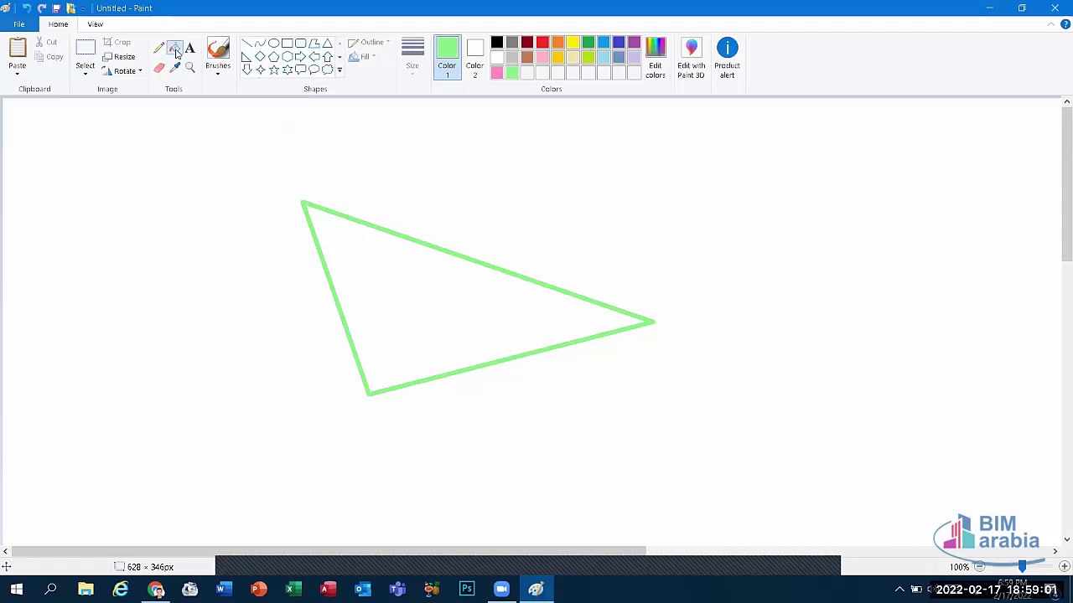
pyautogui.click(573, 42)
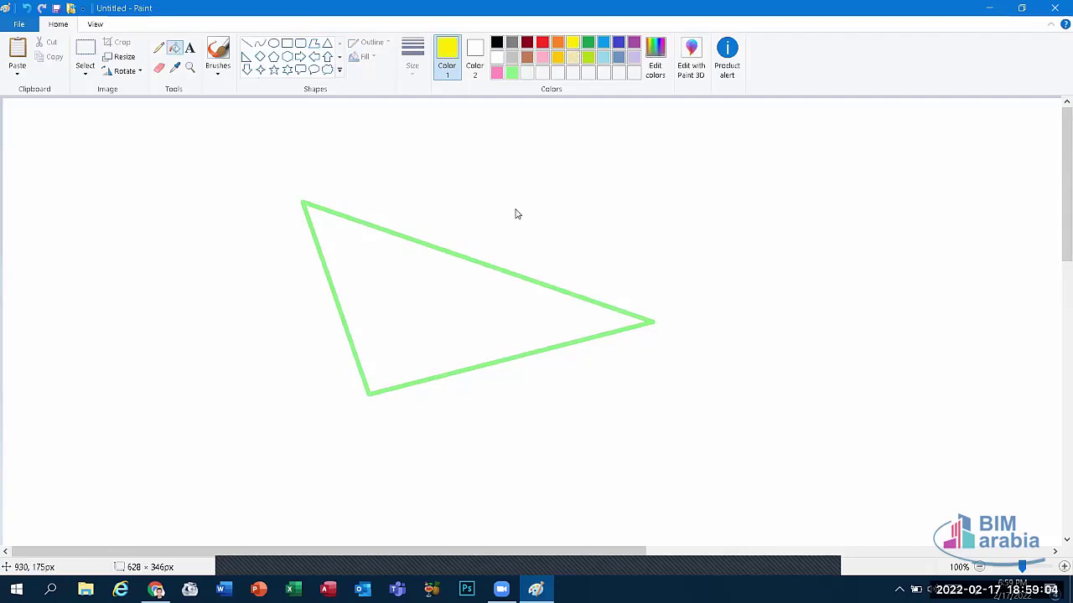
pyautogui.click(435, 285)
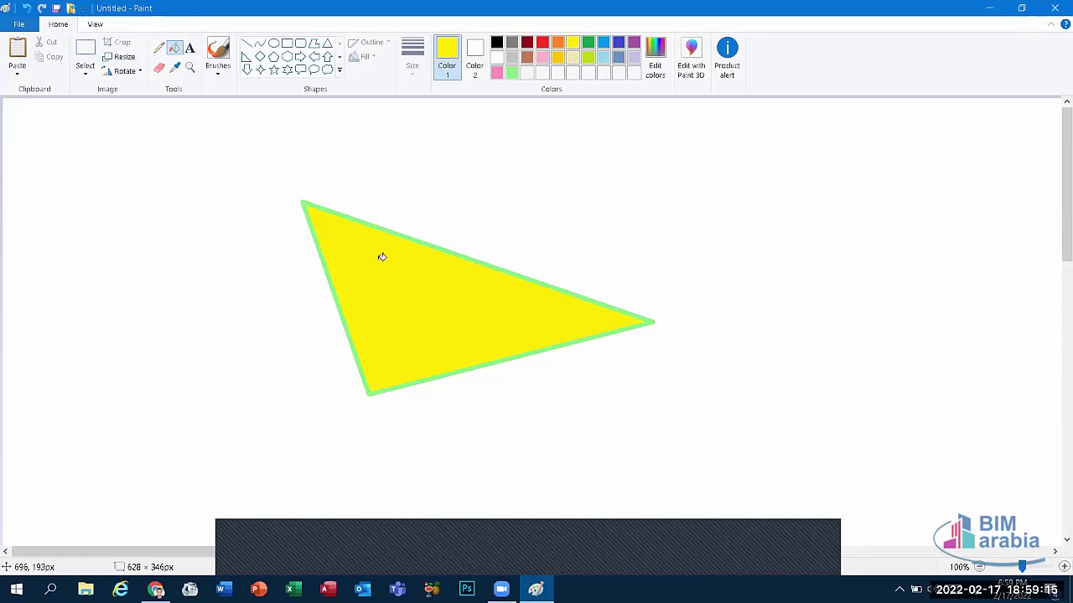
pyautogui.click(158, 49)
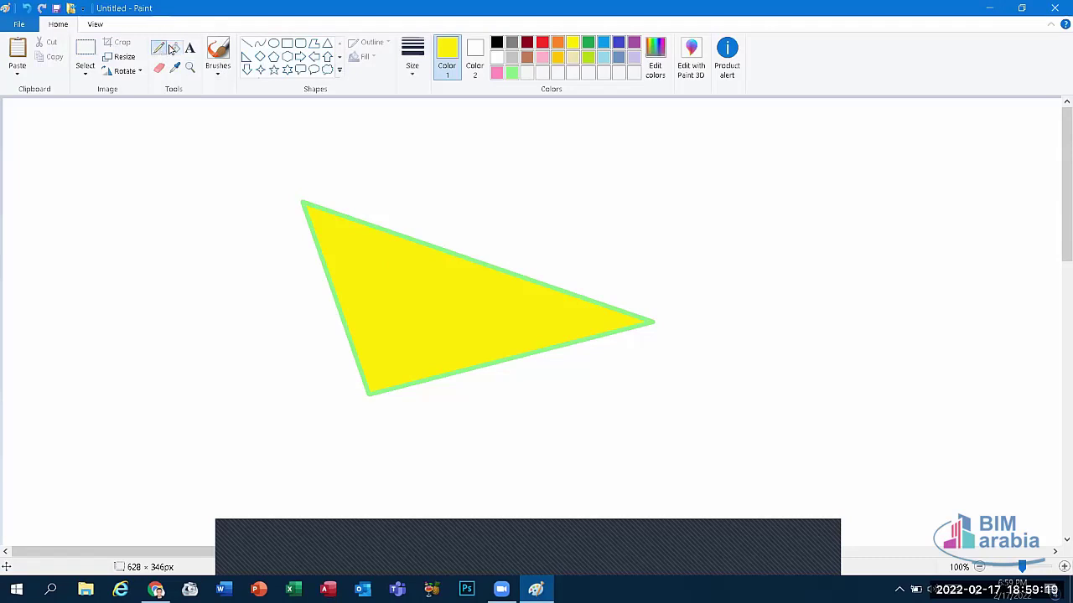
pyautogui.click(174, 48)
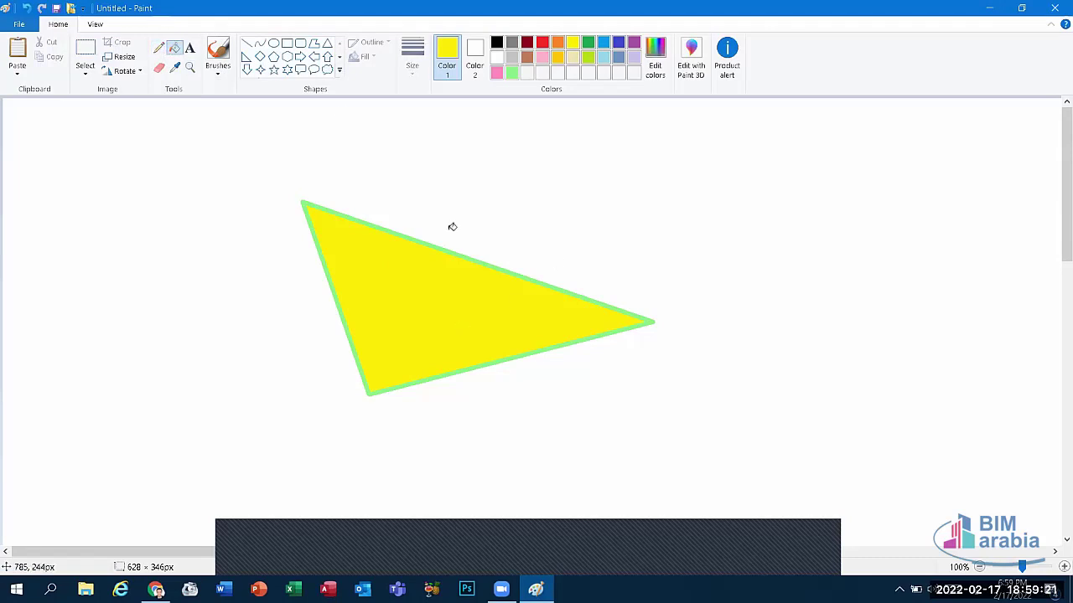
pyautogui.click(453, 227)
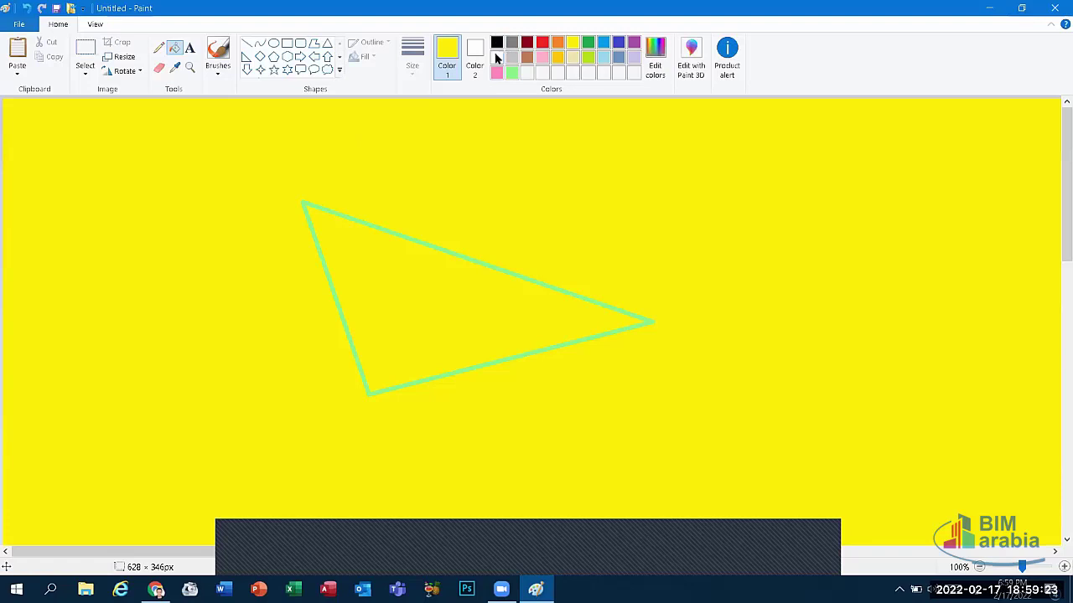
pyautogui.click(496, 57)
pyautogui.click(524, 182)
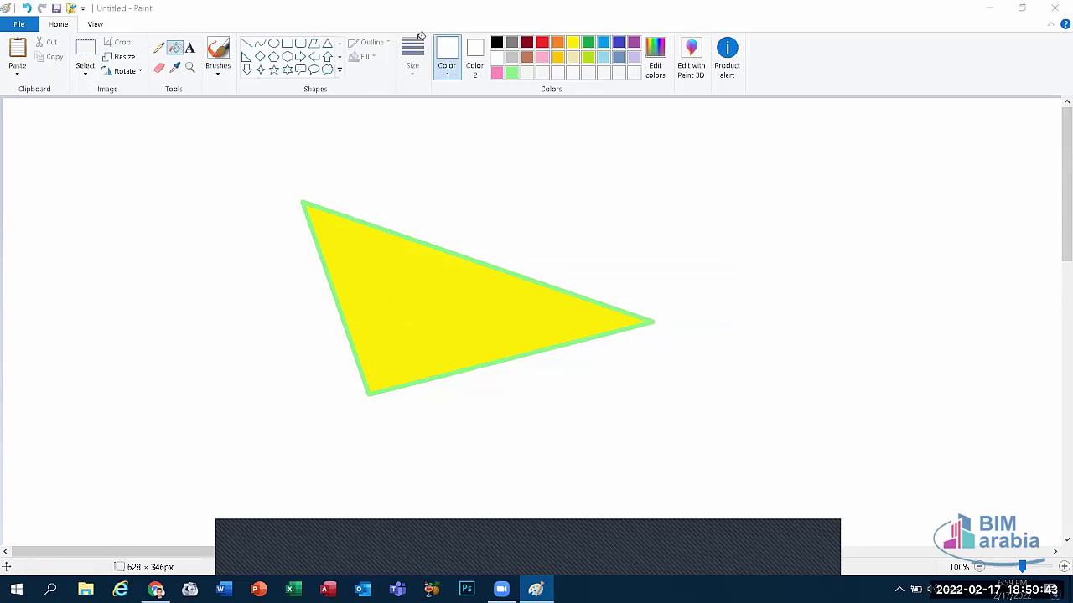
# Step: Refill the triangle's interior with solid red
pyautogui.click(545, 42)
pyautogui.click(545, 42)
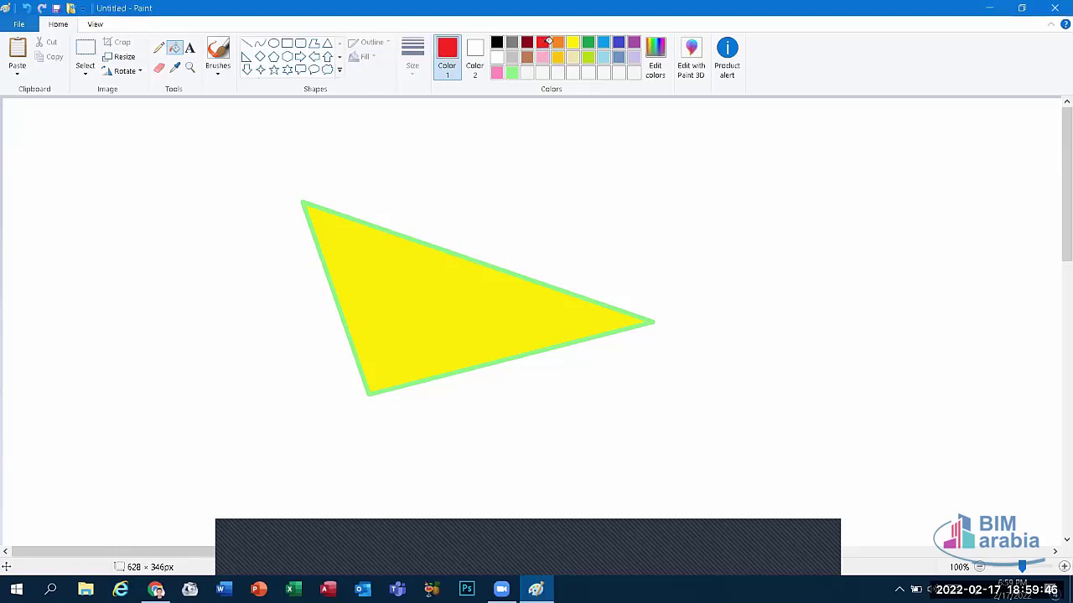
pyautogui.click(428, 295)
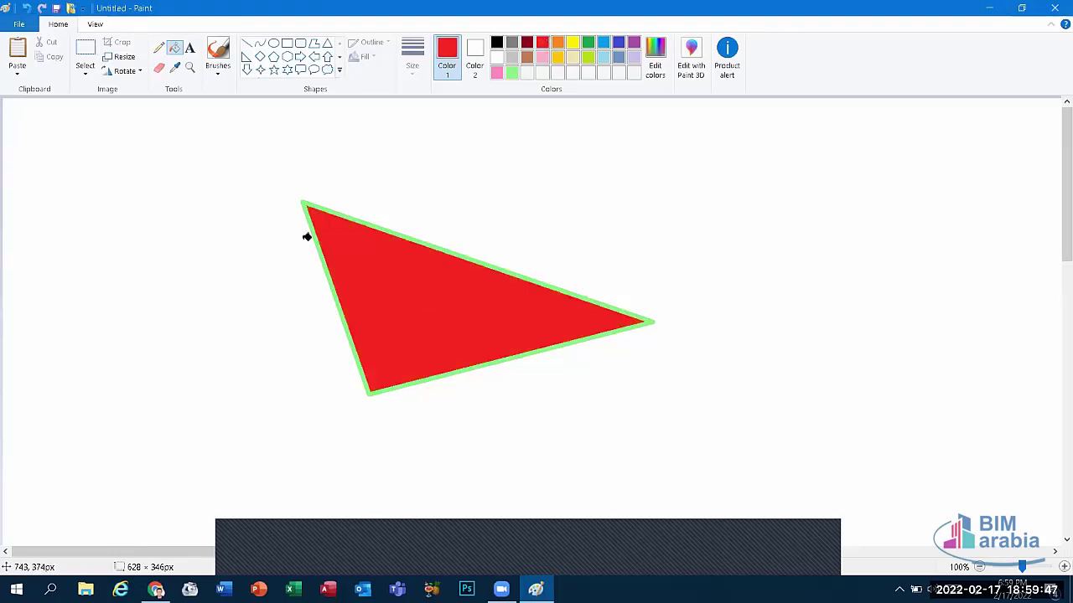
pyautogui.click(159, 70)
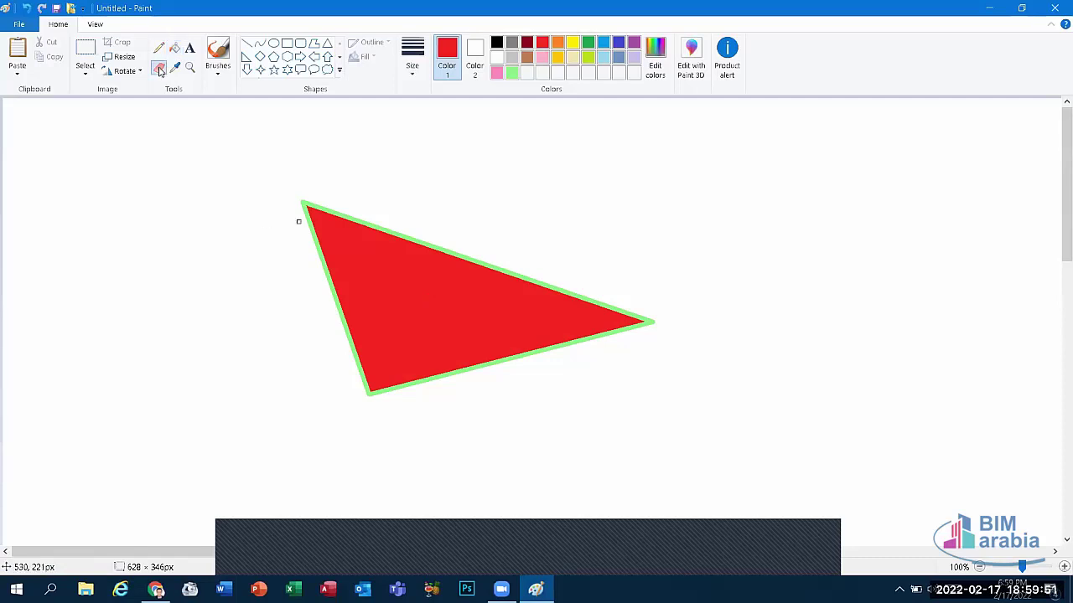
# Step: Erase the triangle's top-left tip with the thickest eraser and clear the leftover fragments
pyautogui.moveTo(303, 216)
pyautogui.mouseDown()
pyautogui.moveTo(318, 213)
pyautogui.moveTo(304, 204)
pyautogui.moveTo(304, 223)
pyautogui.moveTo(359, 231)
pyautogui.moveTo(326, 235)
pyautogui.moveTo(306, 338)
pyautogui.moveTo(390, 239)
pyautogui.mouseUp()
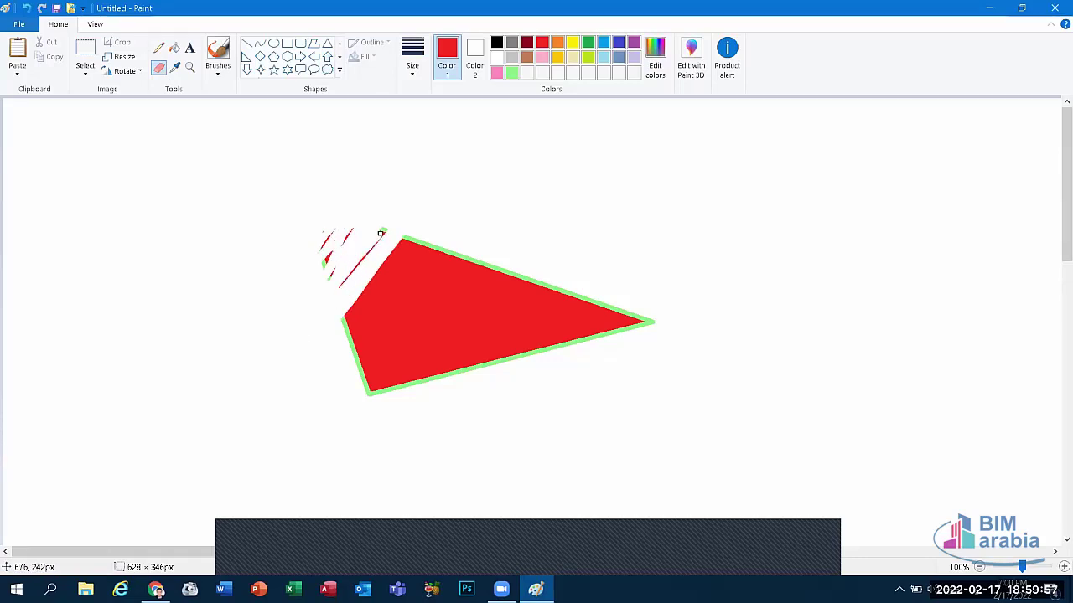
pyautogui.click(411, 74)
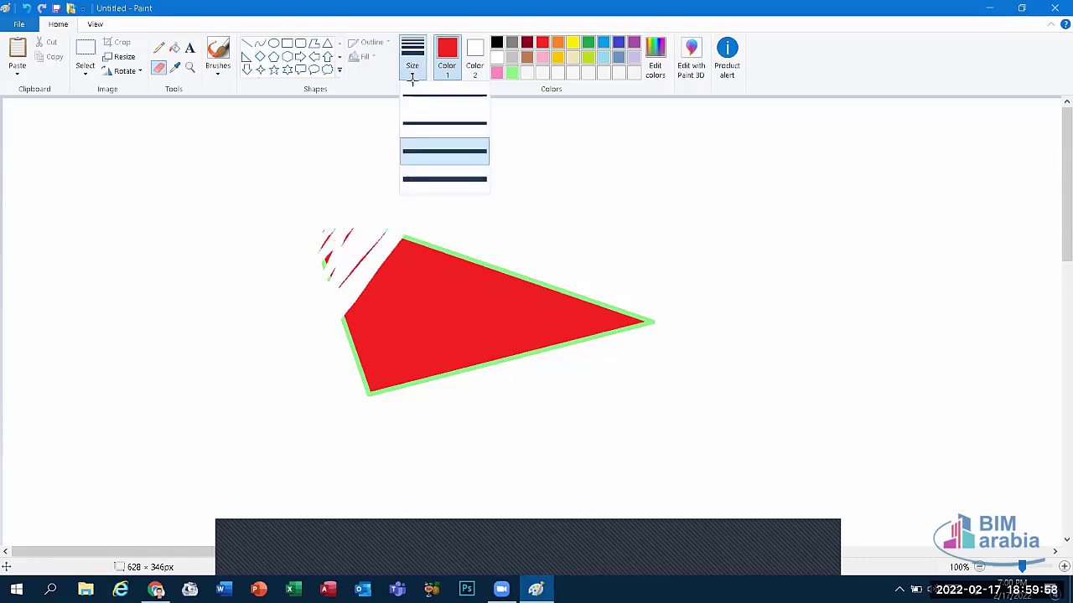
pyautogui.click(429, 172)
pyautogui.moveTo(314, 338); pyautogui.dragTo(368, 252)
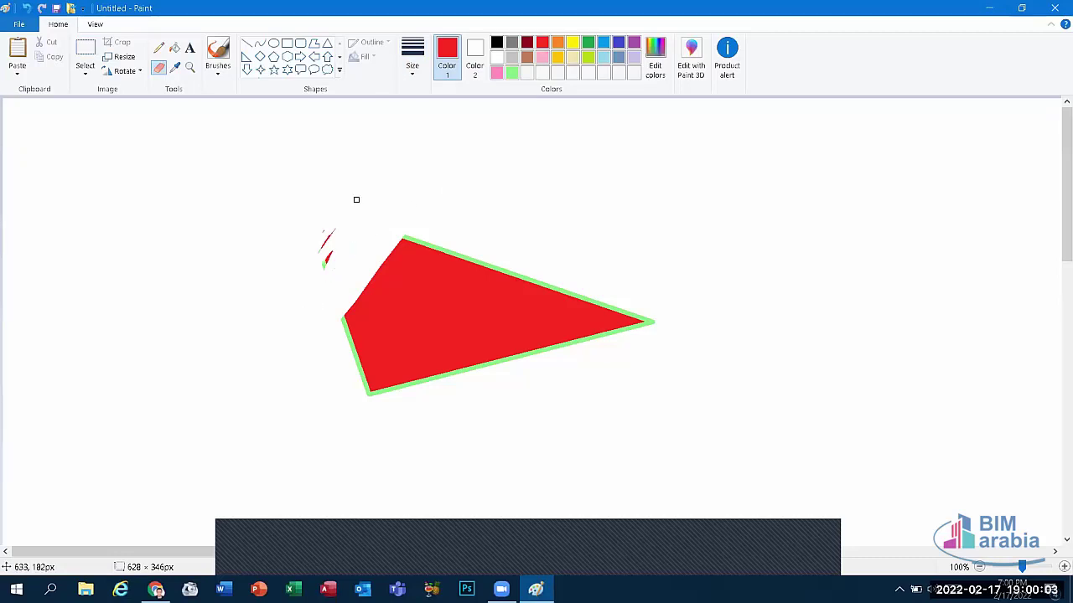
pyautogui.moveTo(373, 190); pyautogui.dragTo(305, 272)
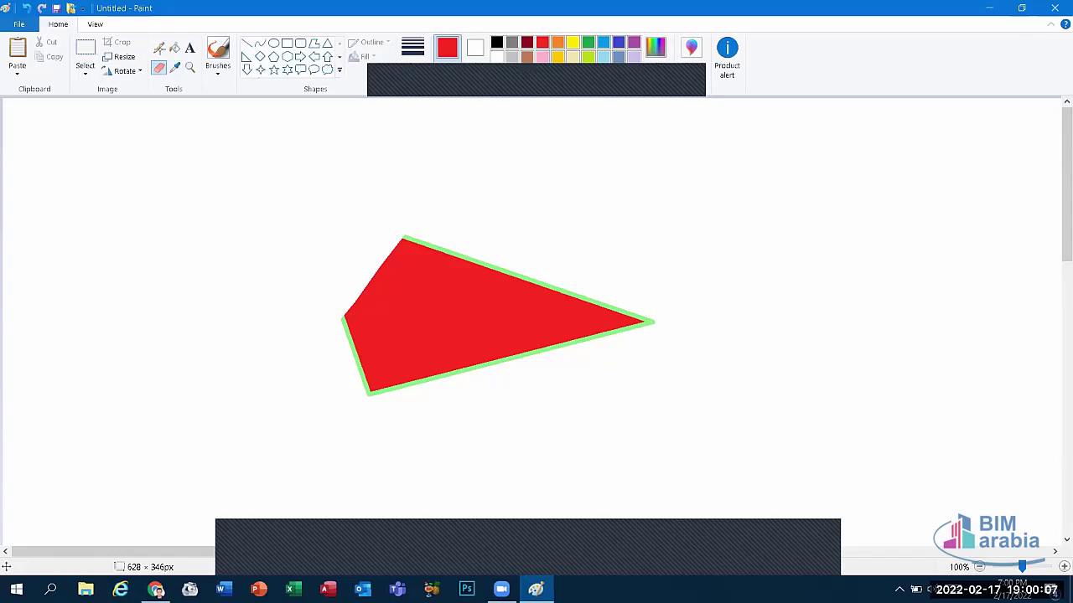
# Step: Draw a thin red pencil squiggle above-left of the clipped shape
pyautogui.click(158, 48)
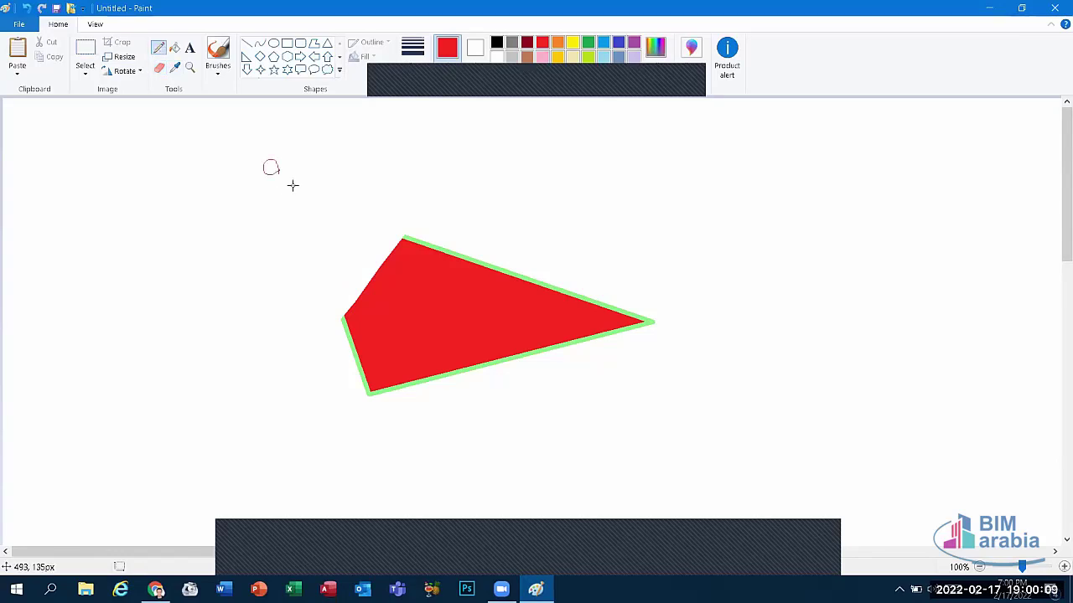
pyautogui.moveTo(265, 231); pyautogui.dragTo(224, 269)
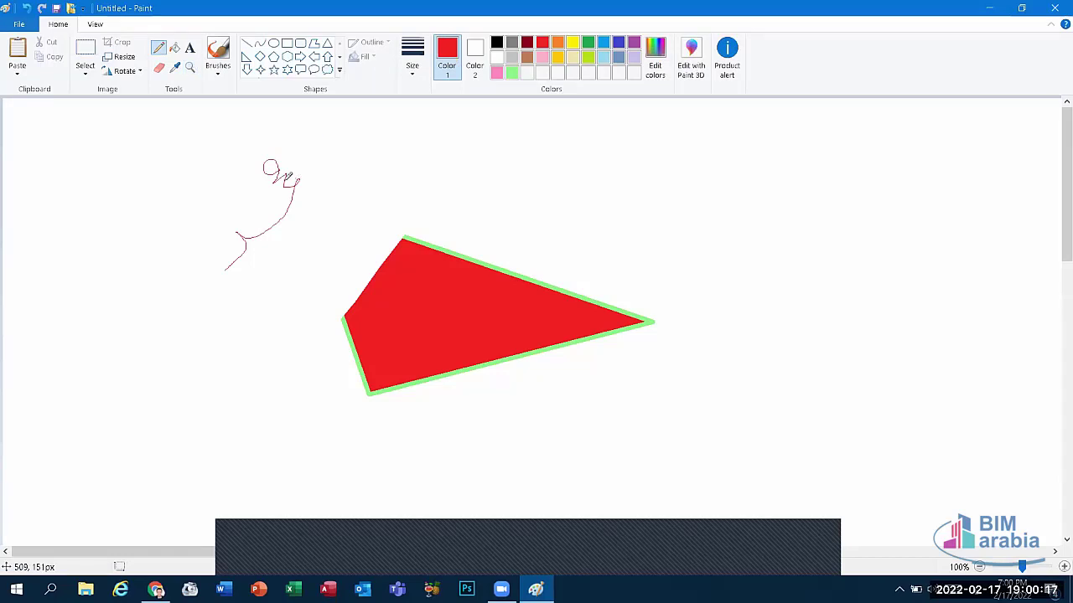
pyautogui.moveTo(270, 170); pyautogui.dragTo(200, 125)
pyautogui.click(191, 72)
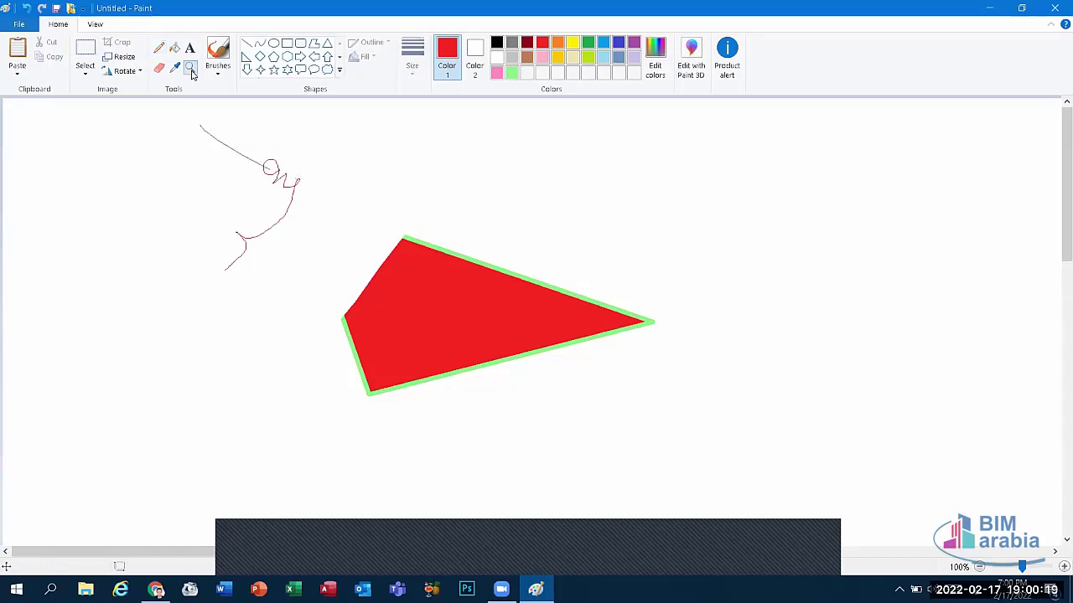
pyautogui.click(472, 320)
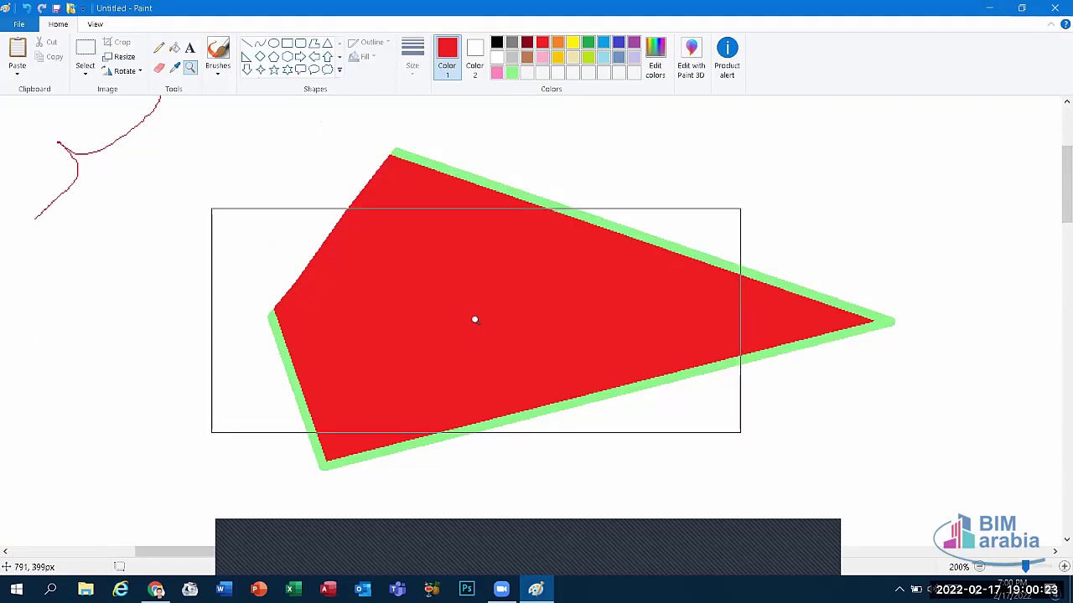
pyautogui.click(190, 49)
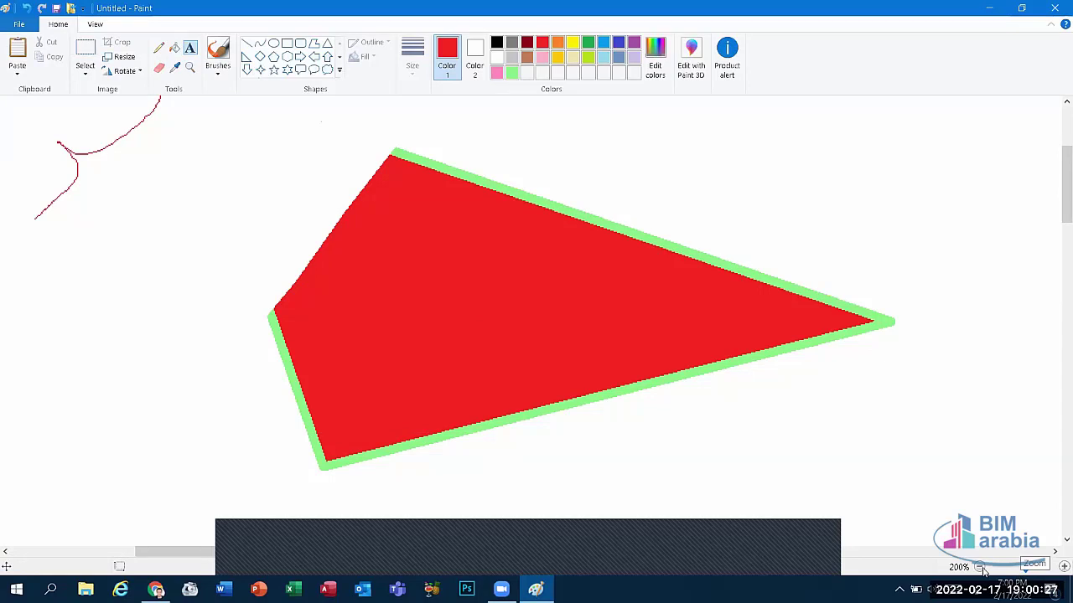
pyautogui.click(980, 567)
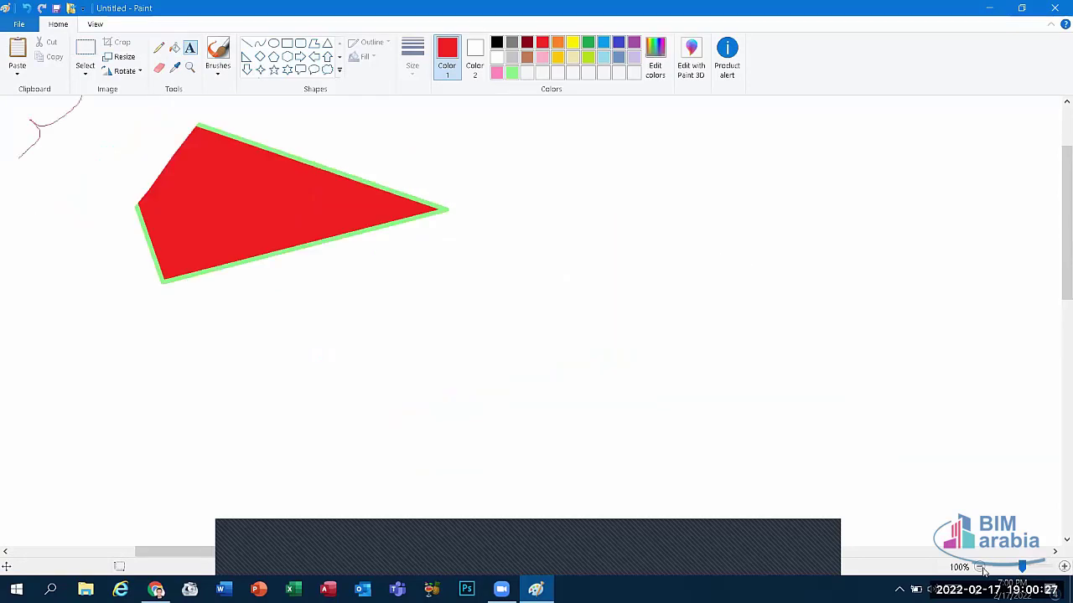
# Step: Add a text box right of the red shape, type a first name, and select it
pyautogui.click(528, 212)
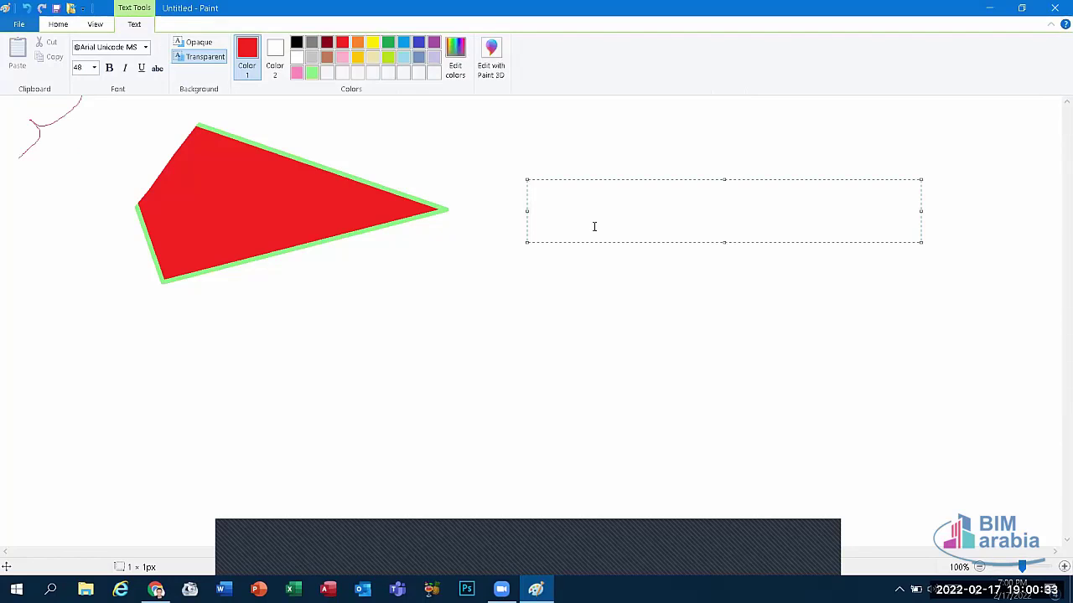
pyautogui.write('ة')
pyautogui.press('BackSpace')
pyautogui.write('m')
pyautogui.press('BackSpace')
pyautogui.write('Mo')
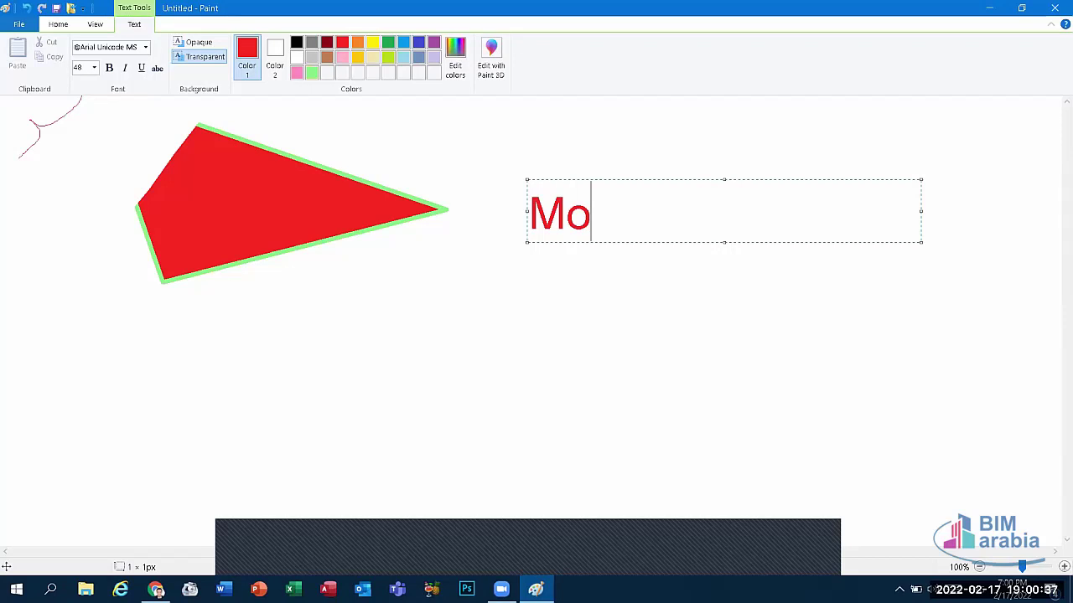
pyautogui.write('hamed')
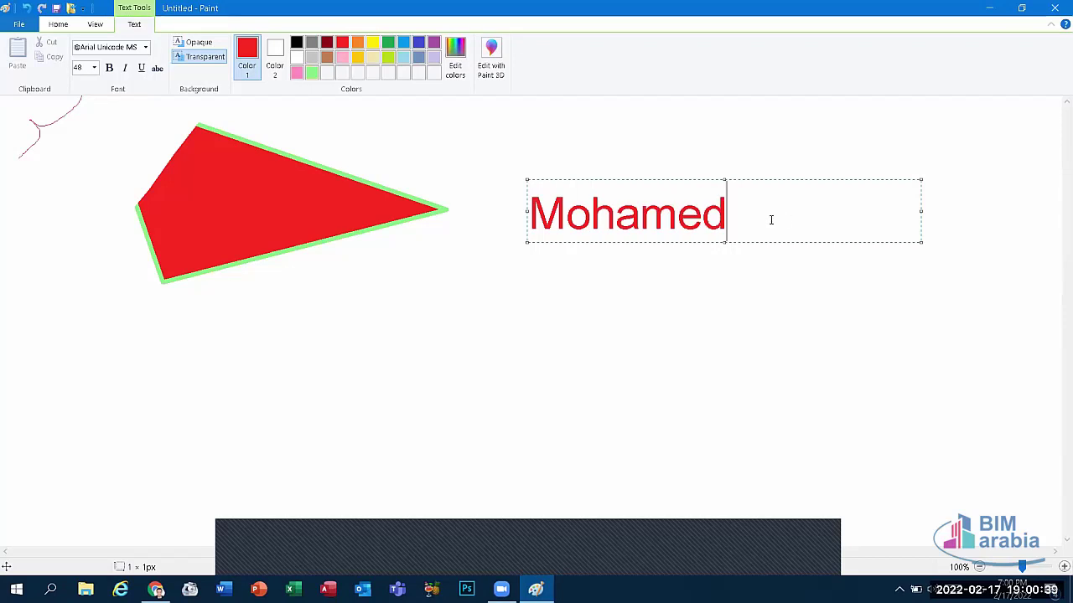
pyautogui.moveTo(749, 223); pyautogui.dragTo(404, 226)
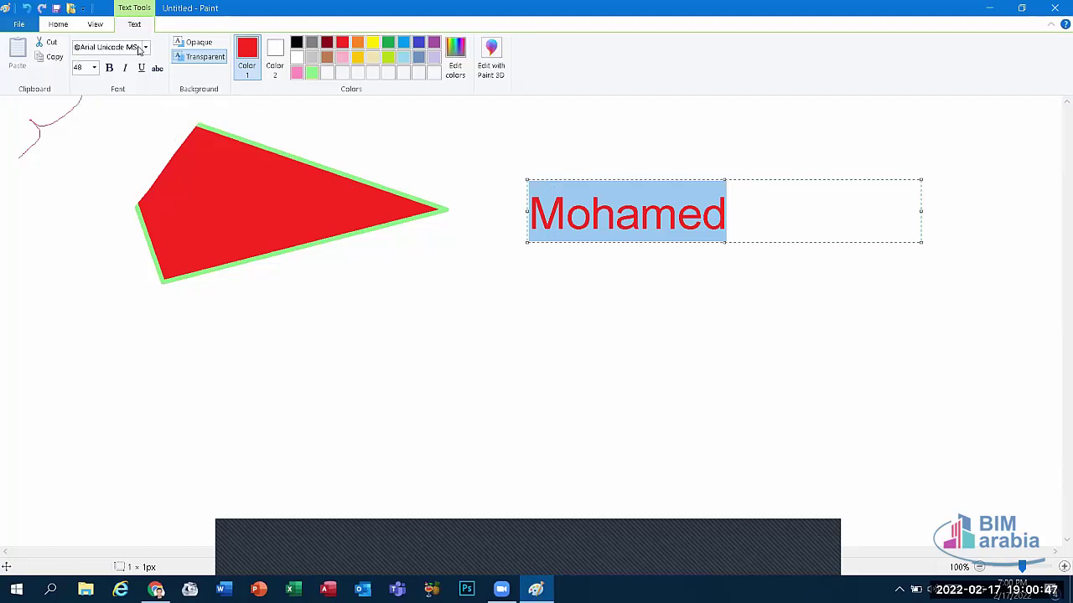
# Step: Change the name to Microsoft YaHei UI at 28 pt with bold, italic, underline and strikethrough
pyautogui.click(145, 48)
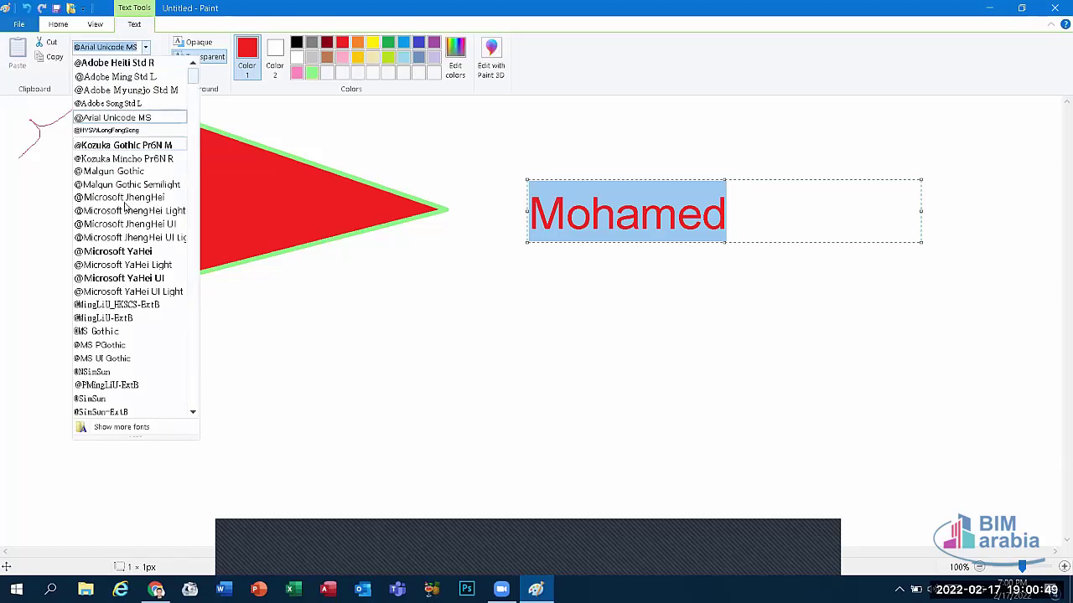
pyautogui.click(125, 278)
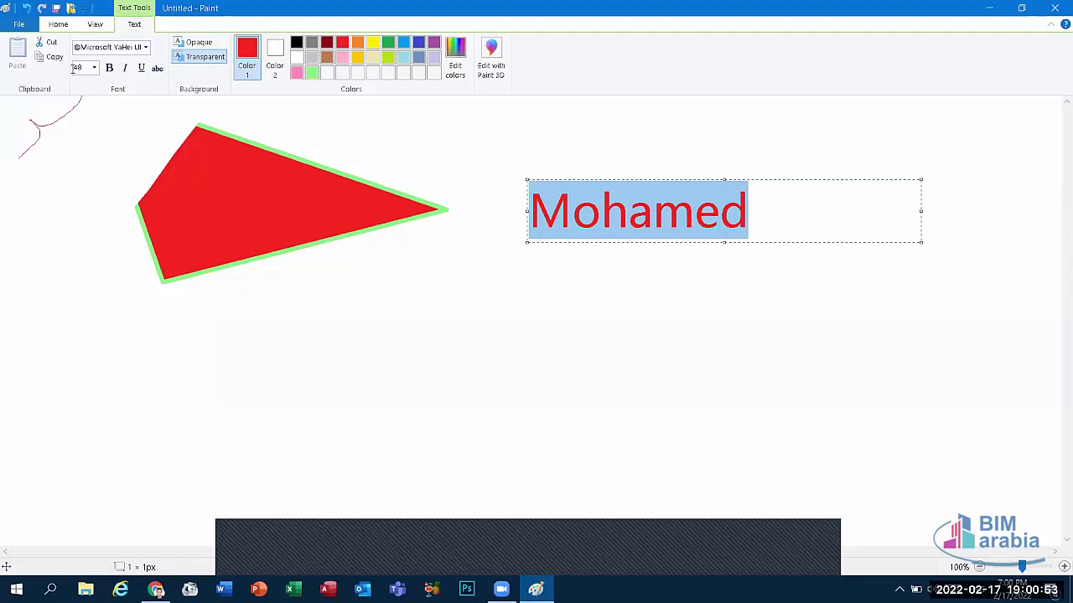
pyautogui.click(93, 68)
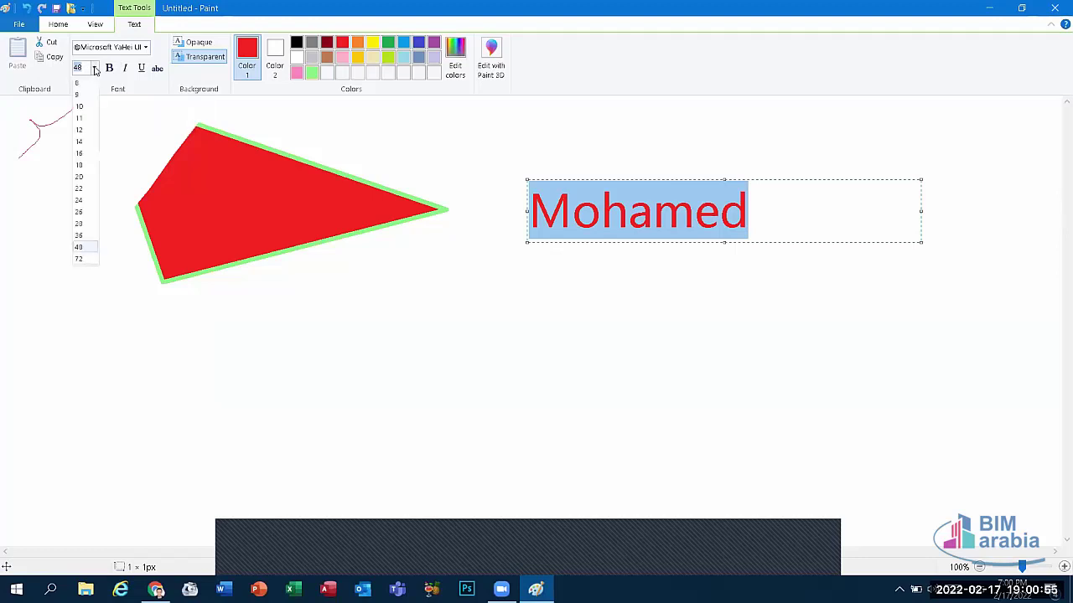
pyautogui.click(82, 259)
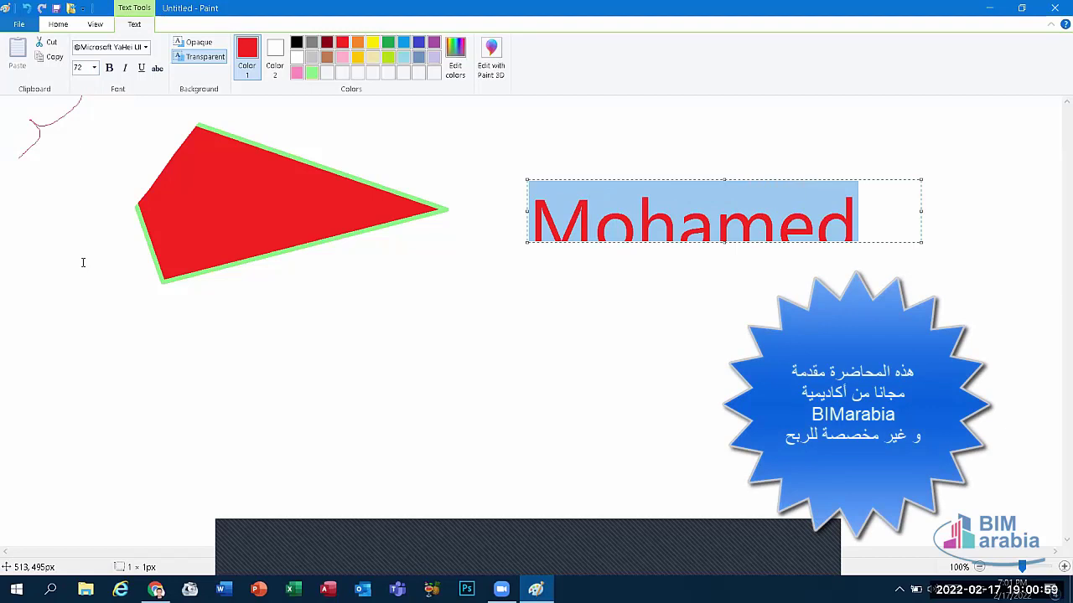
pyautogui.click(109, 69)
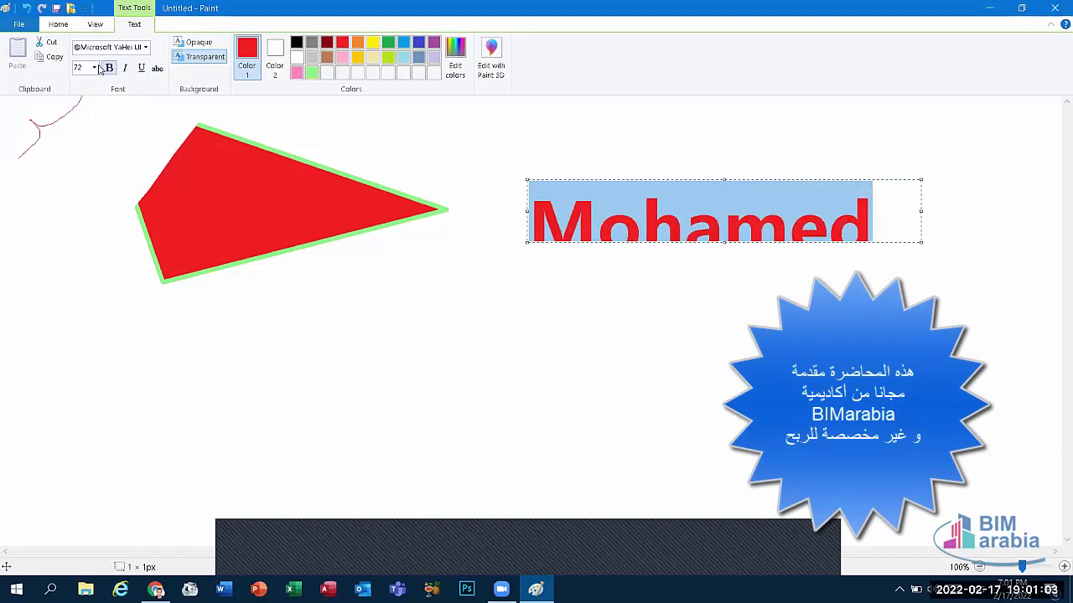
pyautogui.click(96, 68)
pyautogui.click(80, 223)
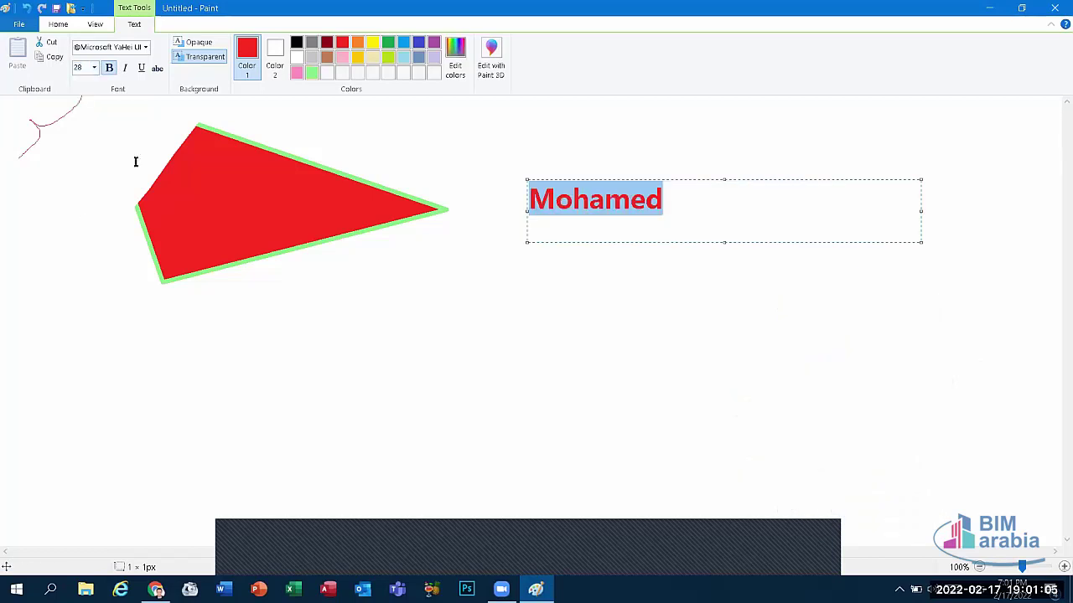
pyautogui.click(125, 68)
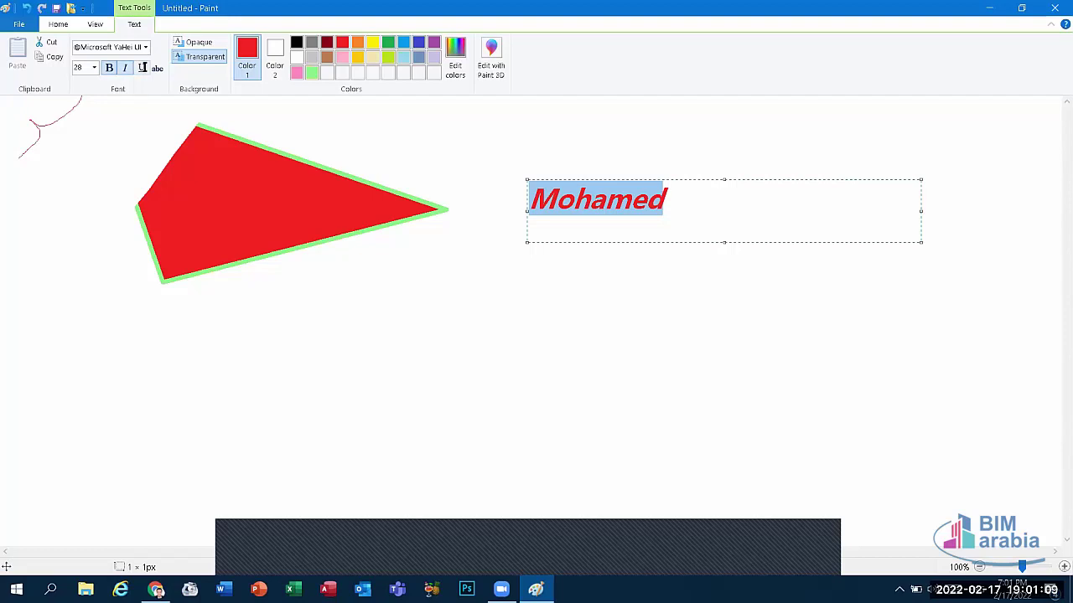
pyautogui.click(143, 68)
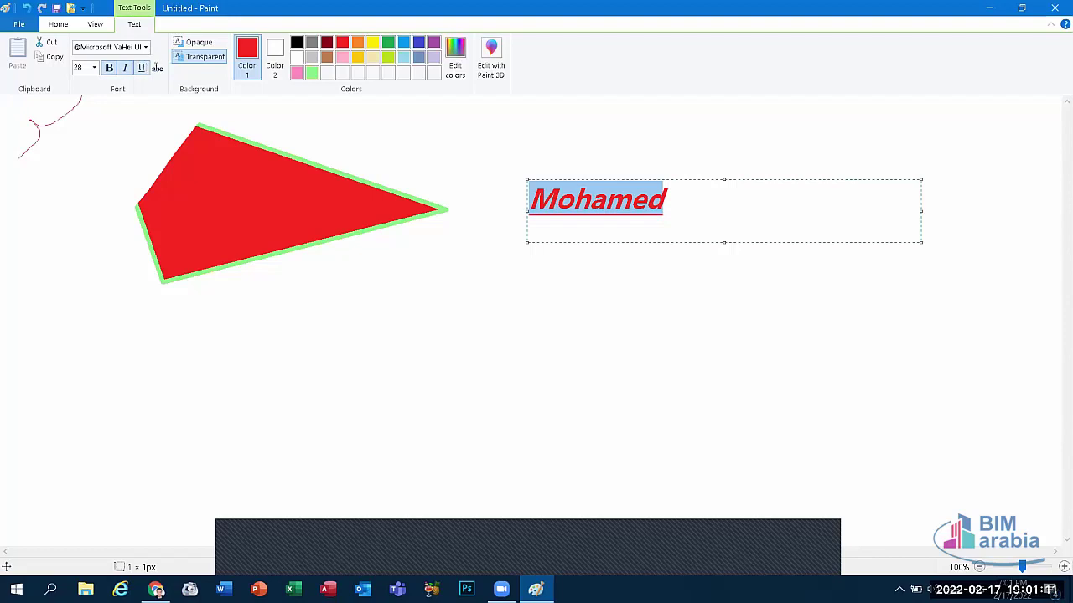
pyautogui.click(157, 67)
pyautogui.click(526, 564)
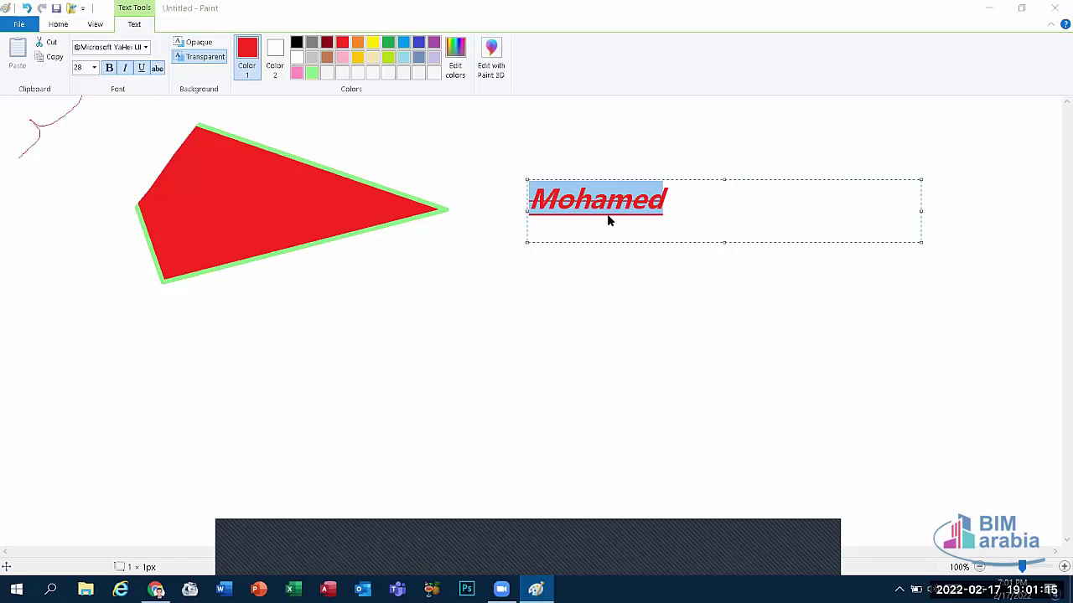
# Step: Try gold, orange, green, dark red and black on the name text, settling on brown
pyautogui.click(348, 54)
pyautogui.click(357, 56)
pyautogui.click(357, 42)
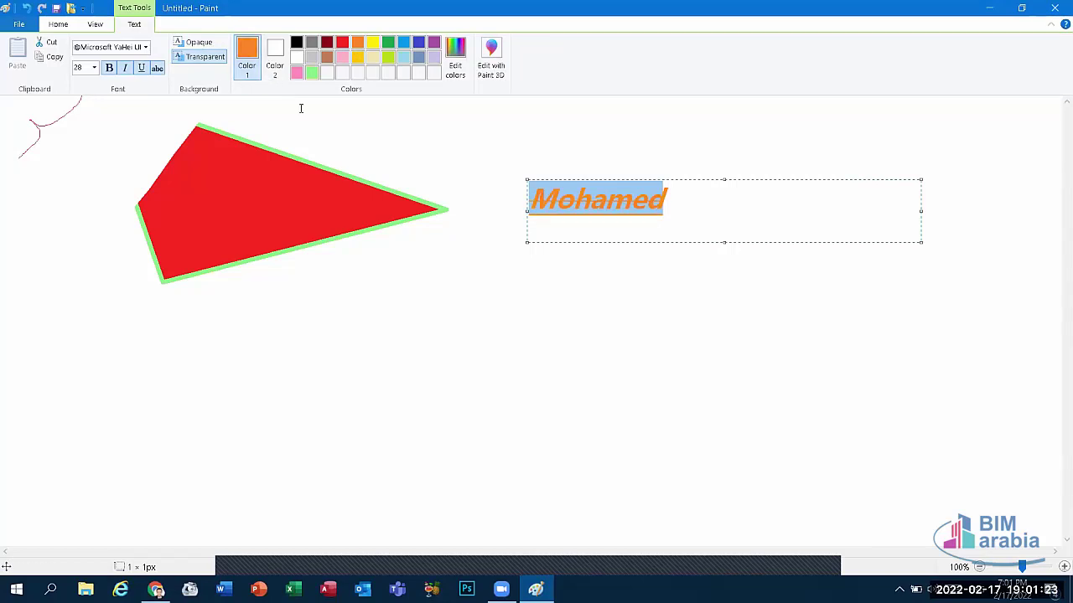
pyautogui.click(388, 42)
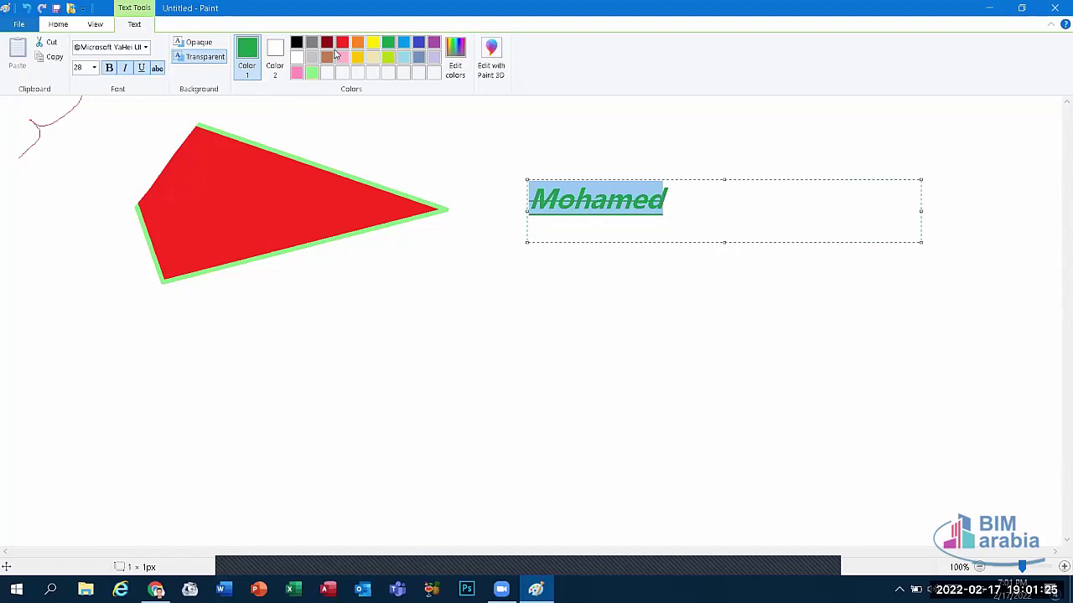
pyautogui.click(327, 42)
pyautogui.click(296, 42)
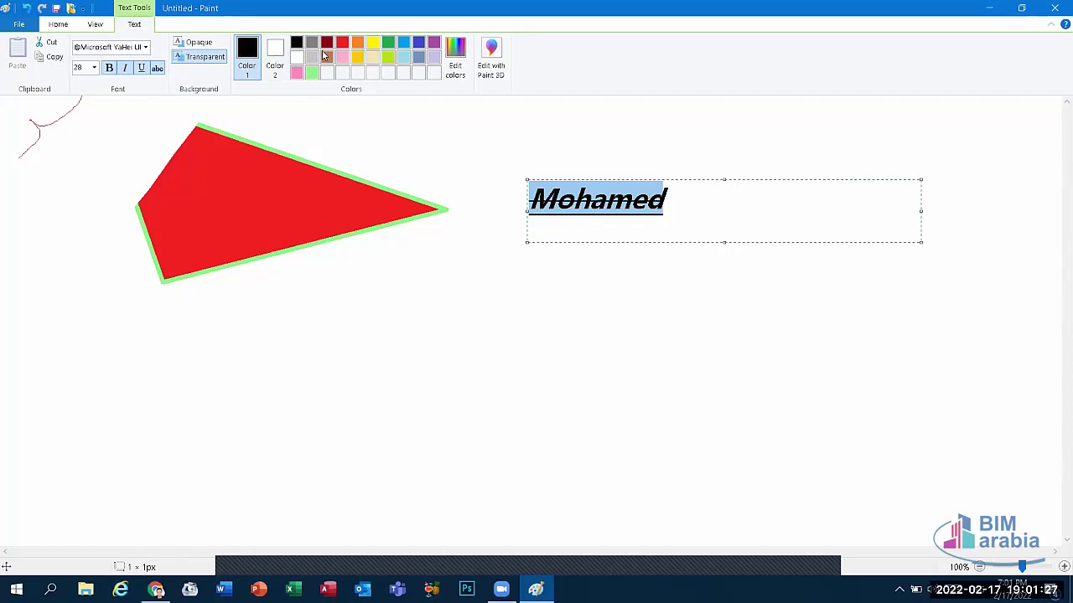
pyautogui.click(327, 57)
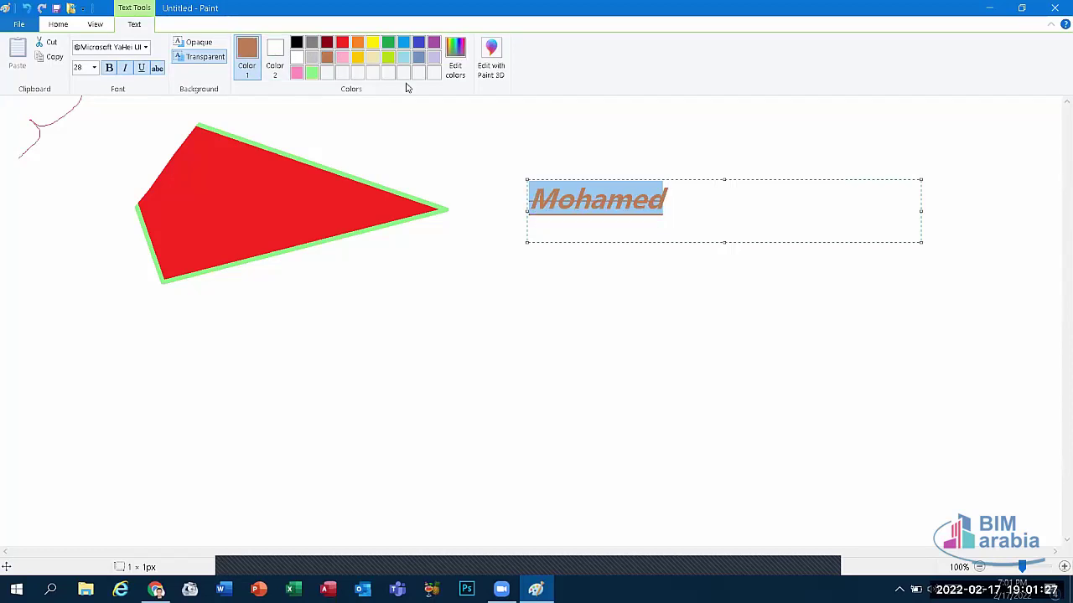
pyautogui.click(105, 26)
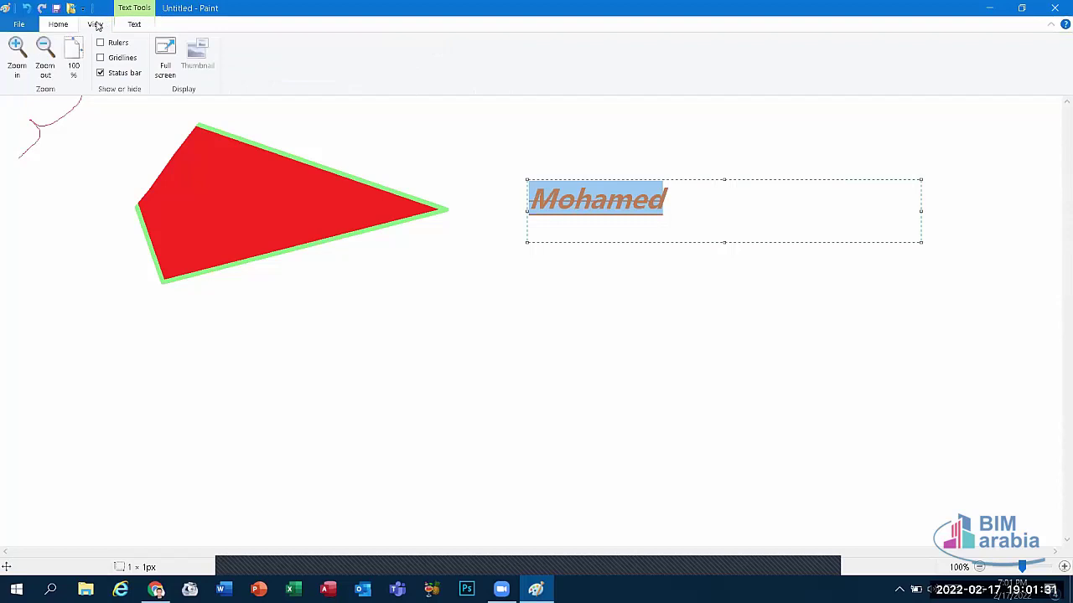
pyautogui.click(57, 24)
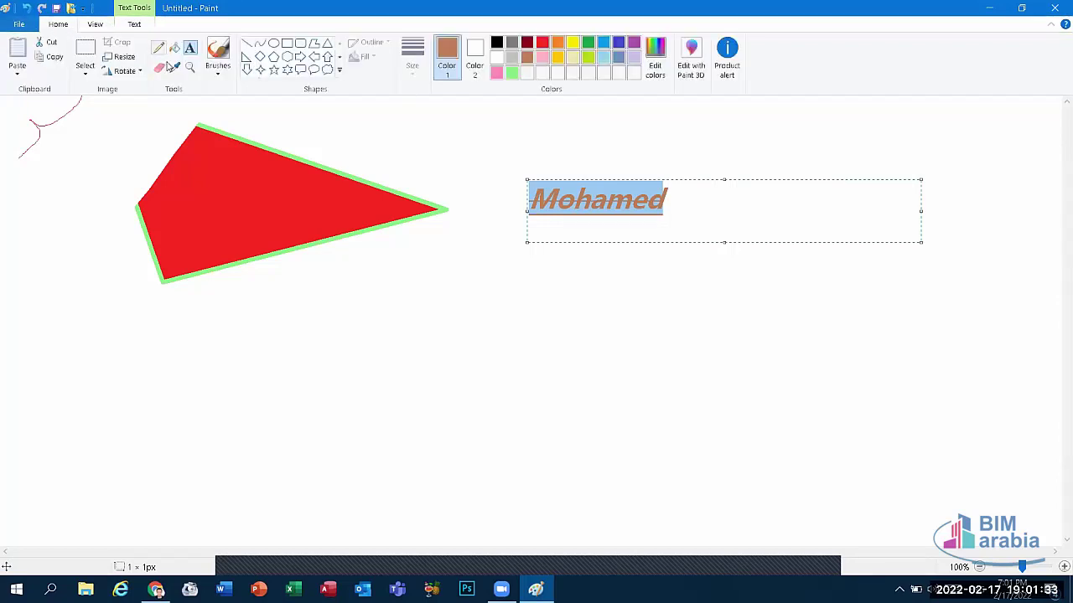
# Step: Erase the red triangle's upper-left corner with the Eraser and adjust the eraser size
pyautogui.click(160, 68)
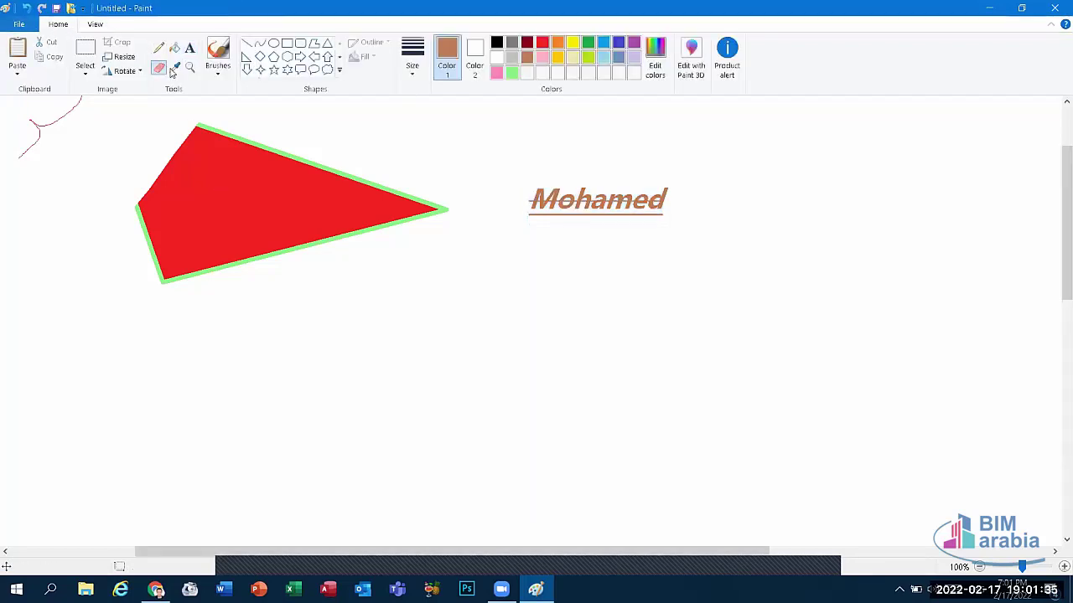
pyautogui.moveTo(206, 138); pyautogui.dragTo(138, 208)
pyautogui.moveTo(200, 110)
pyautogui.mouseDown()
pyautogui.moveTo(132, 233)
pyautogui.moveTo(185, 173)
pyautogui.moveTo(164, 175)
pyautogui.mouseUp()
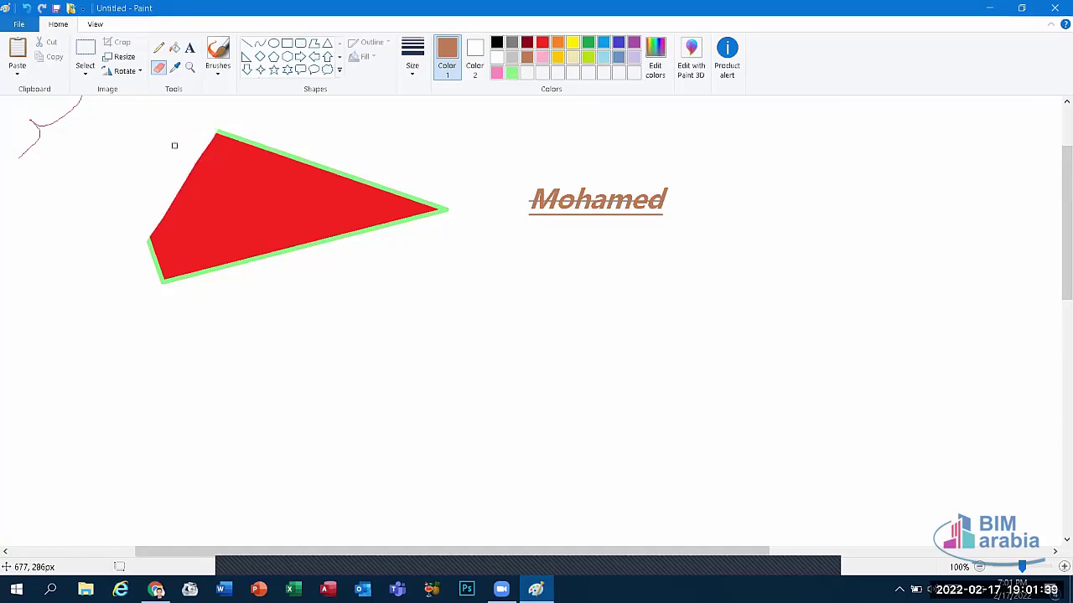
pyautogui.click(416, 62)
pyautogui.click(448, 155)
pyautogui.click(273, 56)
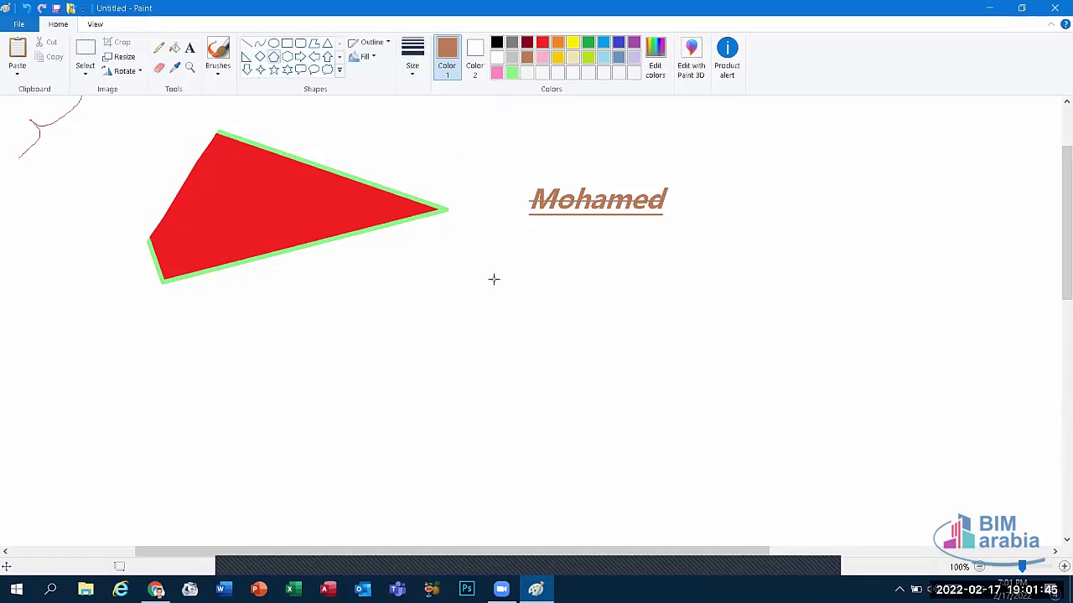
# Step: Draw a brown-outlined pentagon below the name text and set its fill style to Oil
pyautogui.moveTo(436, 257); pyautogui.dragTo(733, 459)
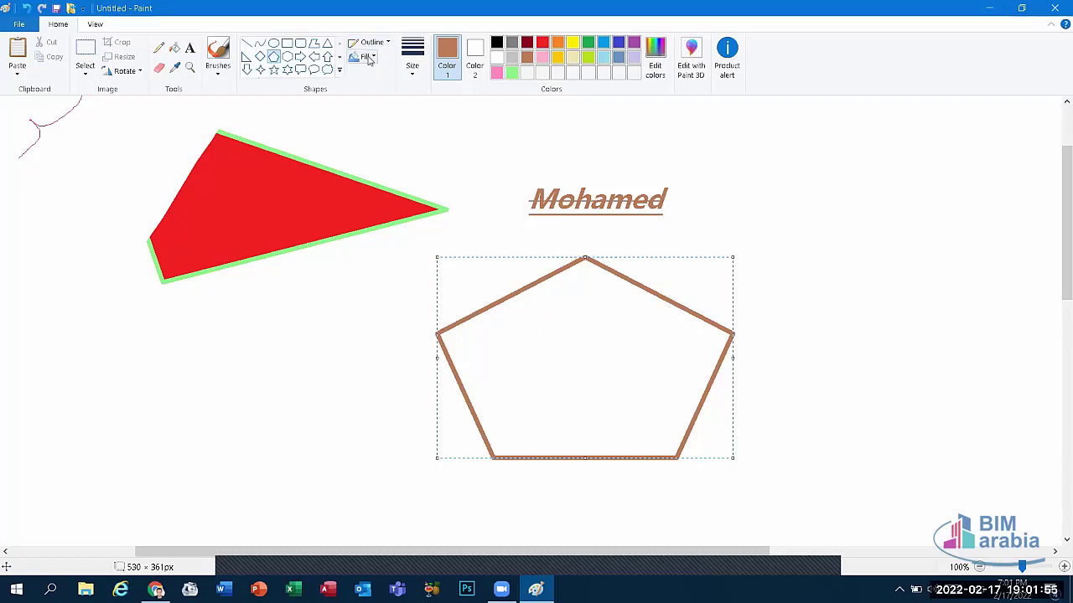
pyautogui.click(367, 57)
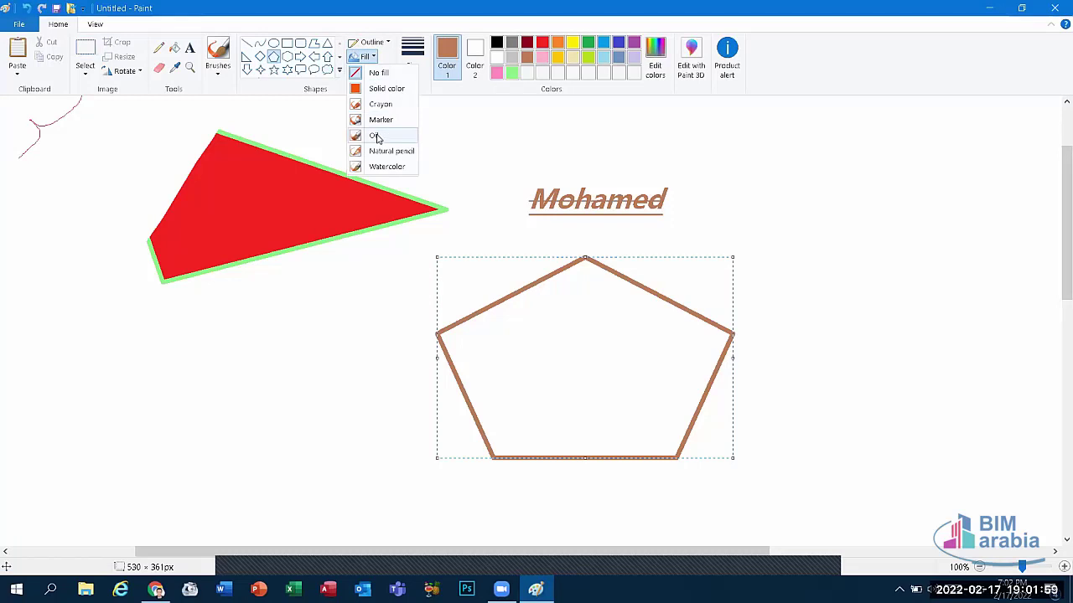
pyautogui.click(376, 137)
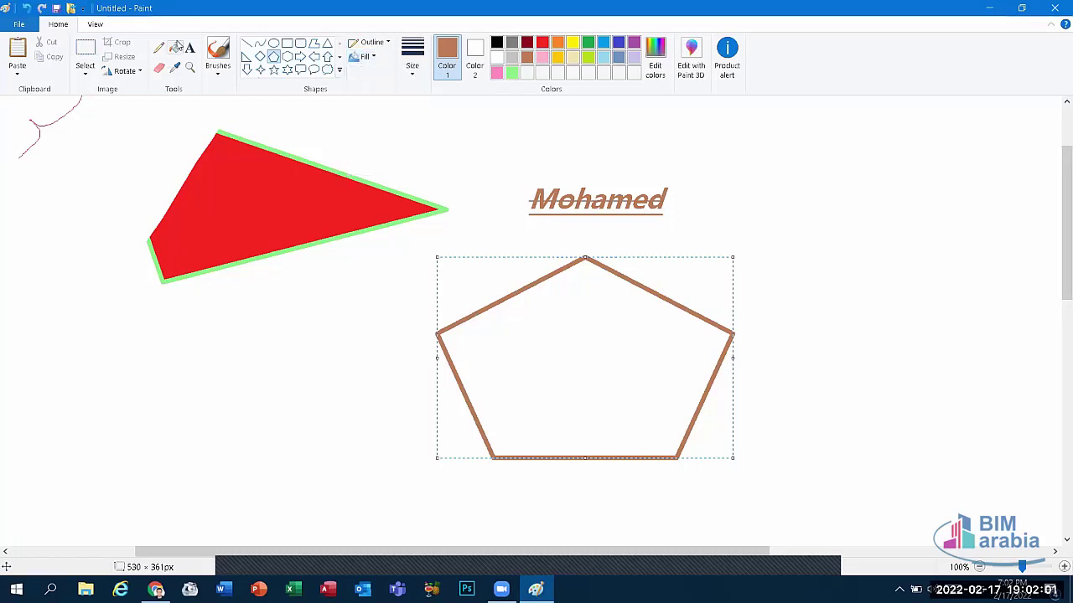
pyautogui.click(173, 47)
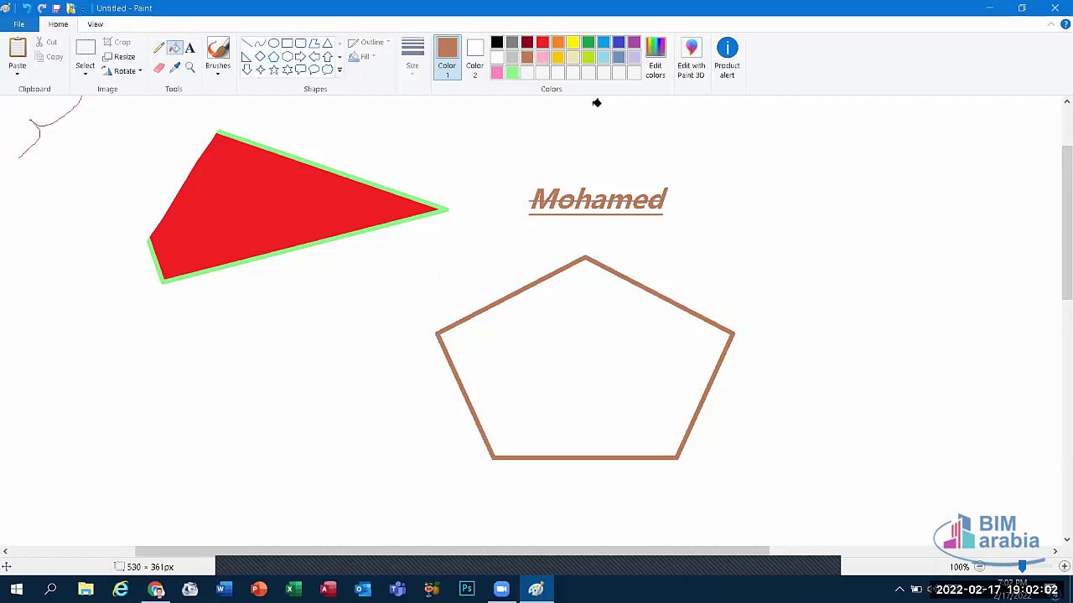
# Step: Fill the pentagon's interior solid yellow with the Fill with color tool
pyautogui.click(573, 44)
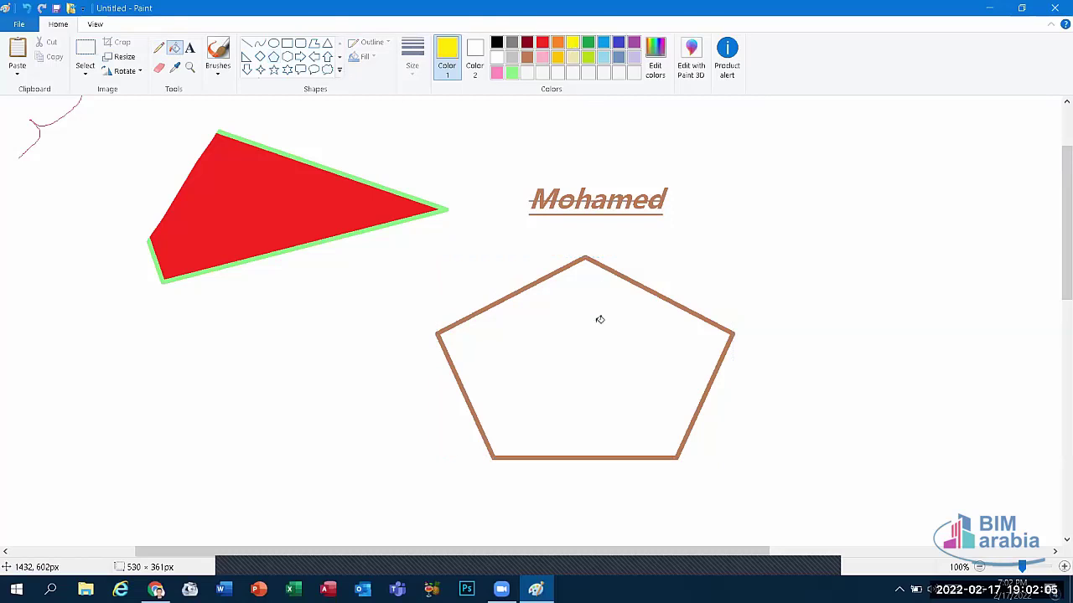
pyautogui.click(598, 318)
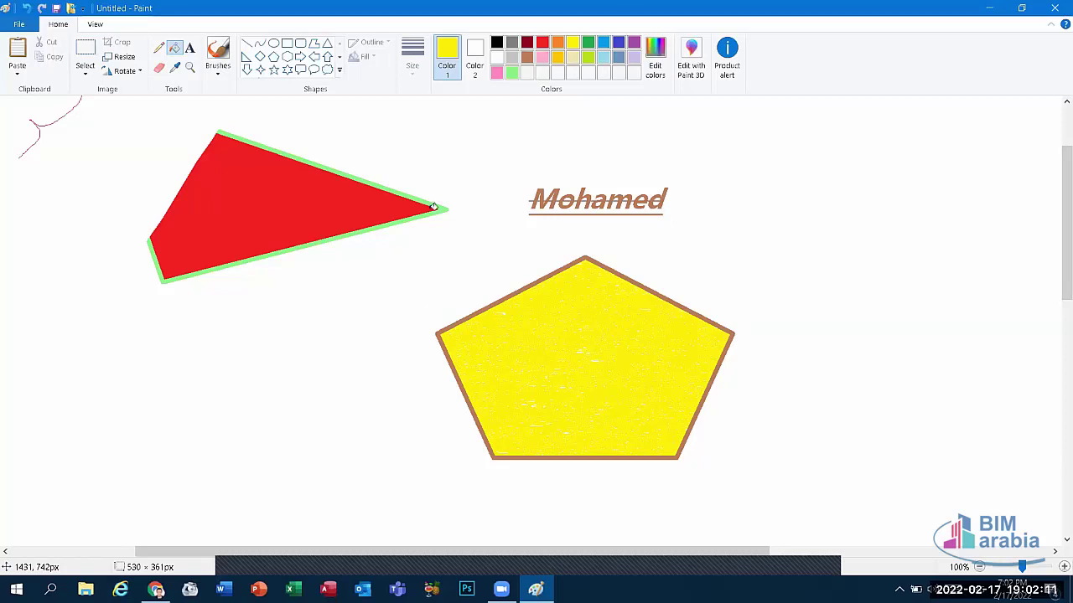
pyautogui.click(160, 67)
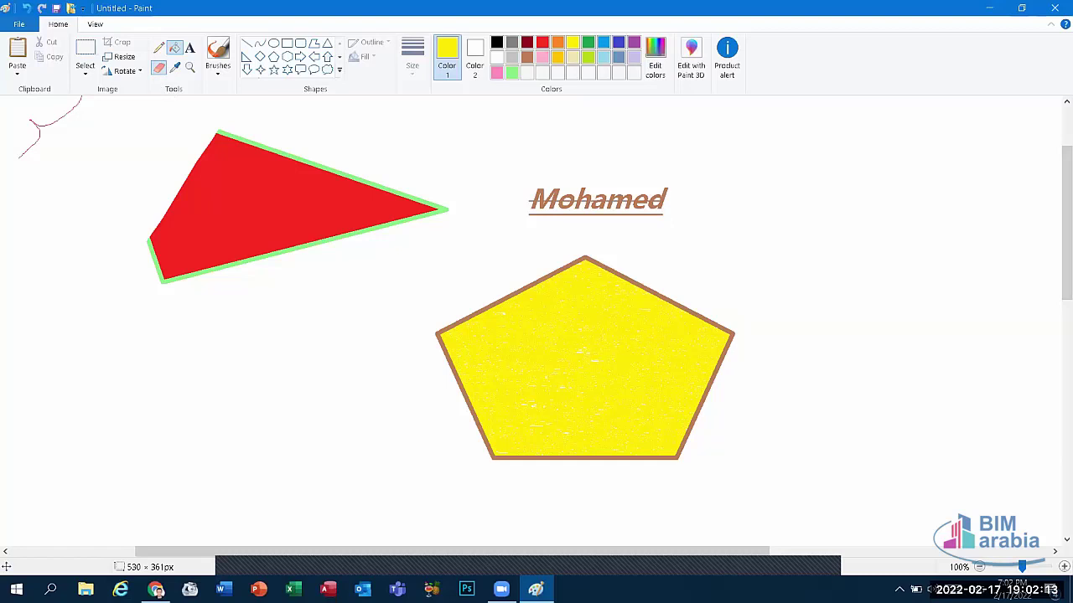
# Step: Erase the yellow pentagon's upper-left corner along with the name text's opening letters
pyautogui.moveTo(434, 311)
pyautogui.mouseDown()
pyautogui.moveTo(438, 419)
pyautogui.moveTo(464, 254)
pyautogui.moveTo(456, 336)
pyautogui.moveTo(503, 254)
pyautogui.moveTo(486, 319)
pyautogui.moveTo(556, 192)
pyautogui.moveTo(482, 352)
pyautogui.moveTo(469, 318)
pyautogui.moveTo(587, 210)
pyautogui.moveTo(537, 277)
pyautogui.mouseUp()
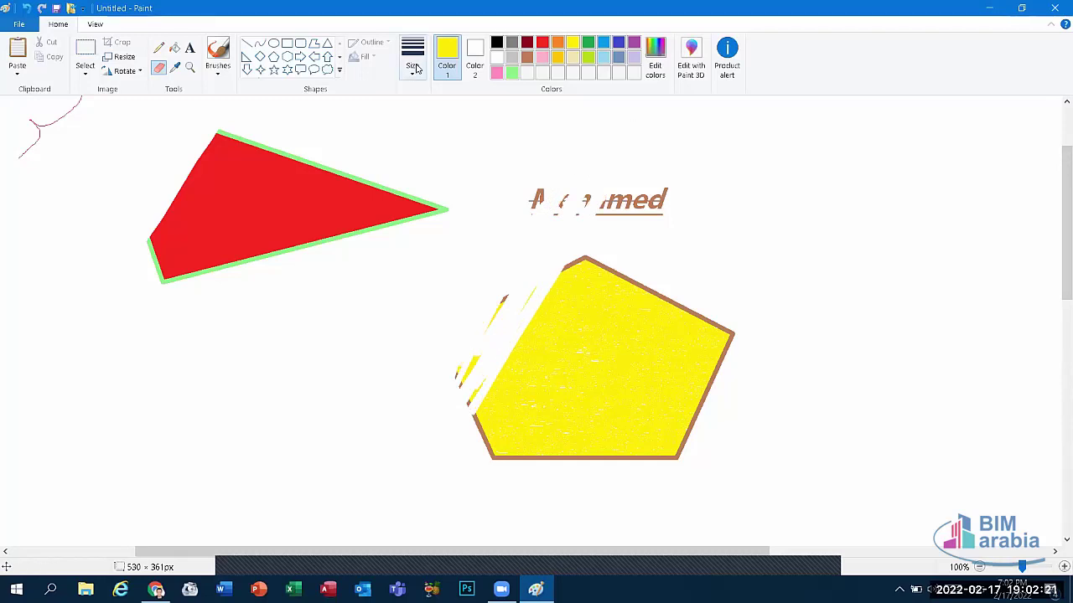
pyautogui.click(340, 70)
pyautogui.click(247, 70)
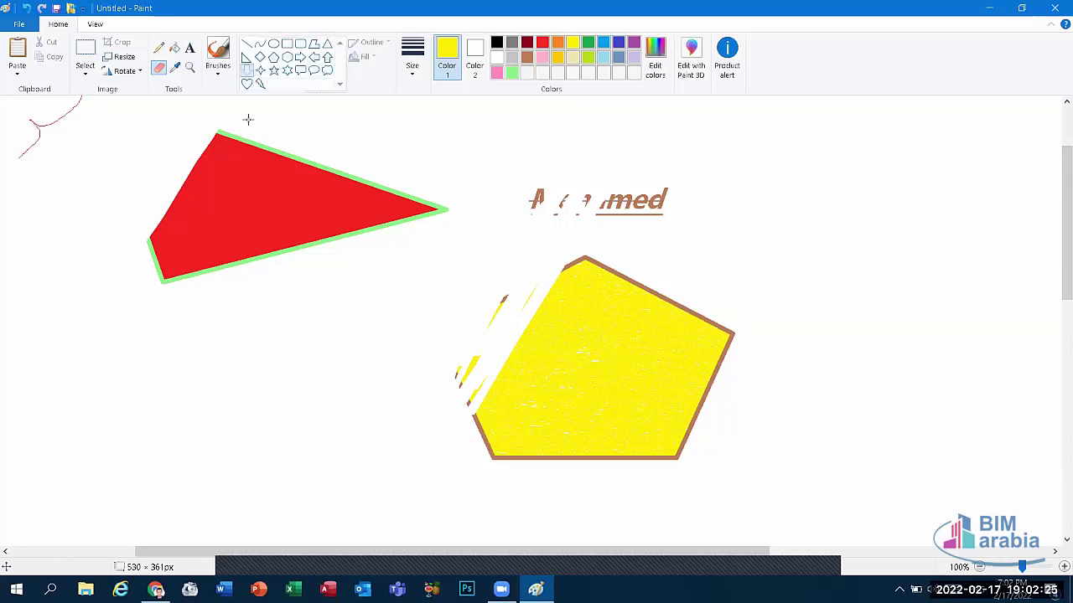
# Step: Draw a yellow down arrow below the triangle and place a text box at upper right
pyautogui.moveTo(390, 488); pyautogui.dragTo(146, 370)
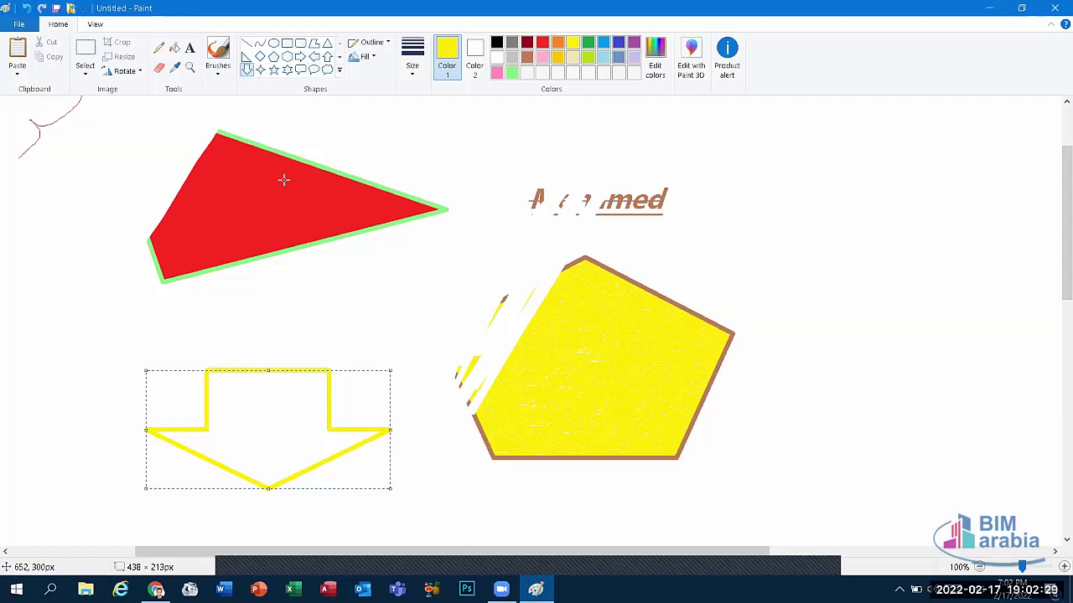
pyautogui.click(637, 201)
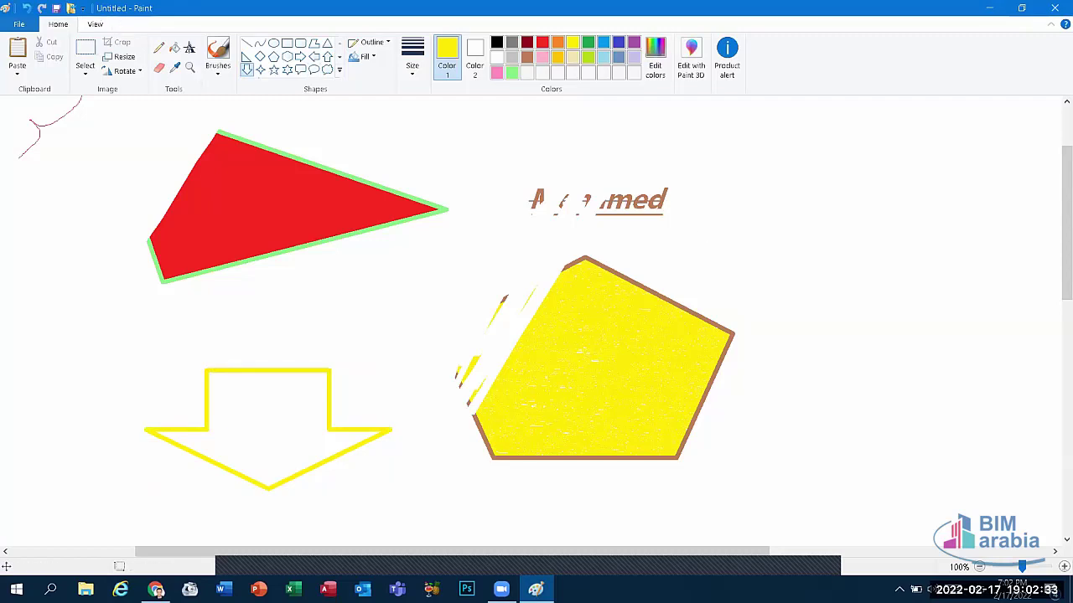
pyautogui.click(189, 47)
pyautogui.moveTo(729, 137); pyautogui.dragTo(1060, 220)
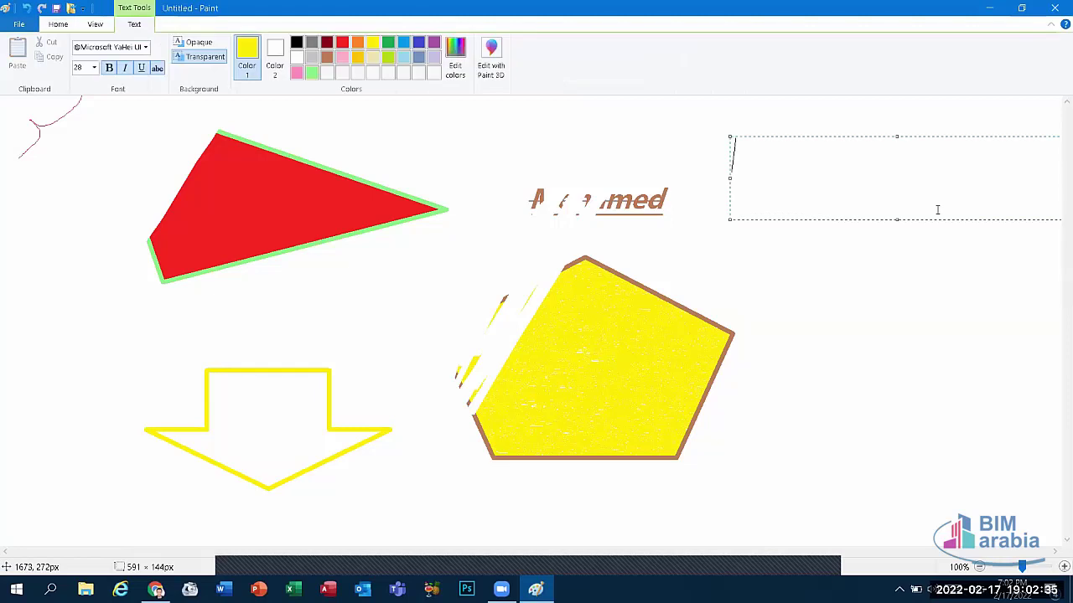
# Step: Type the name in yellow italic, cut and paste it back, then close the drawing
pyautogui.write('Me')
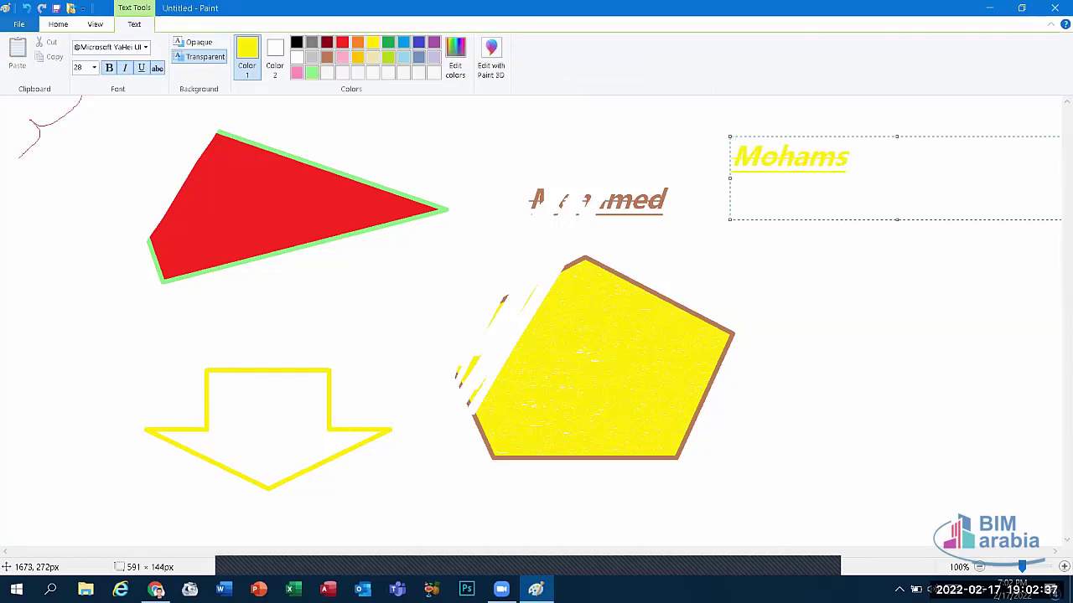
pyautogui.press('BackSpace')
pyautogui.write('ed')
pyautogui.doubleClick(809, 157)
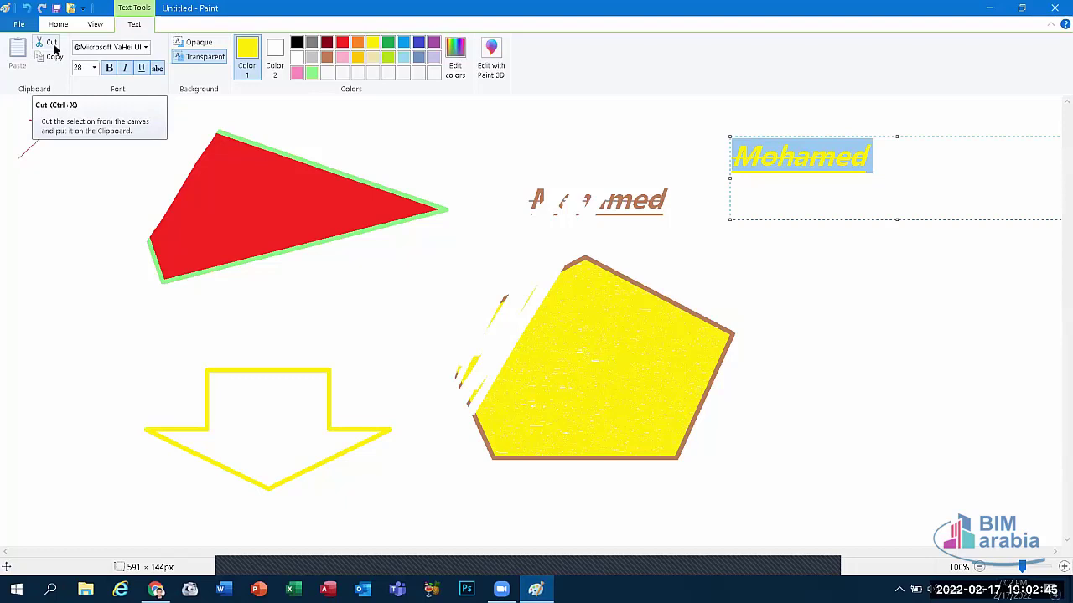
pyautogui.click(37, 50)
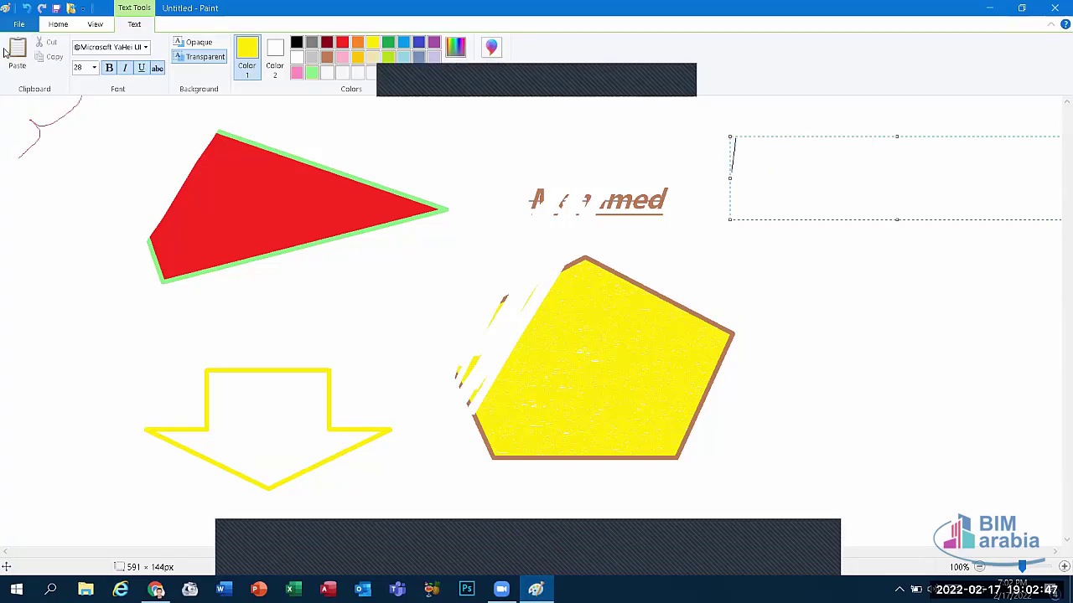
pyautogui.click(16, 52)
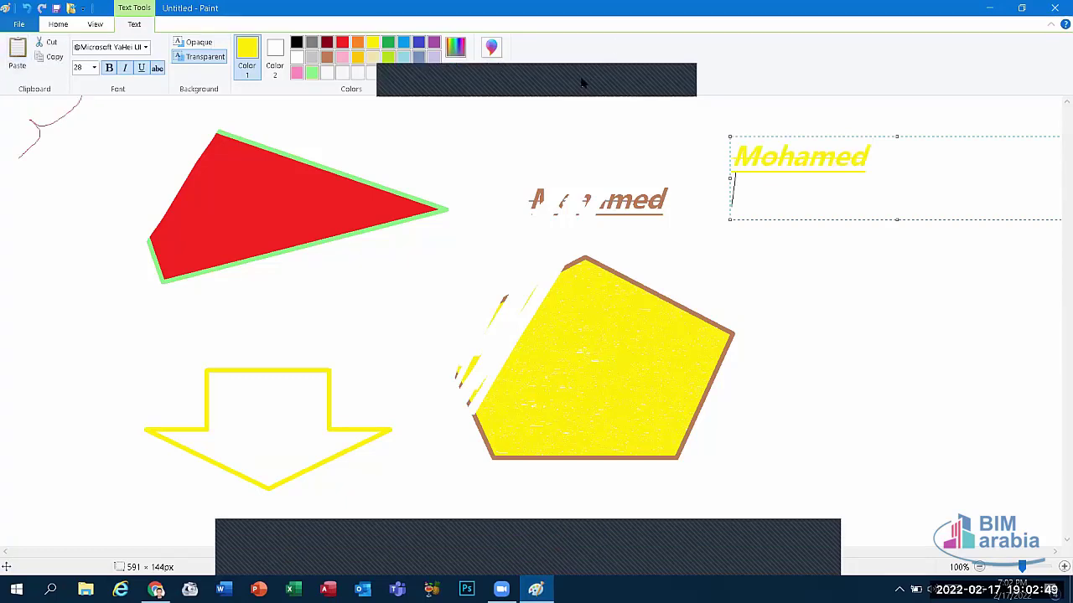
pyautogui.click(60, 26)
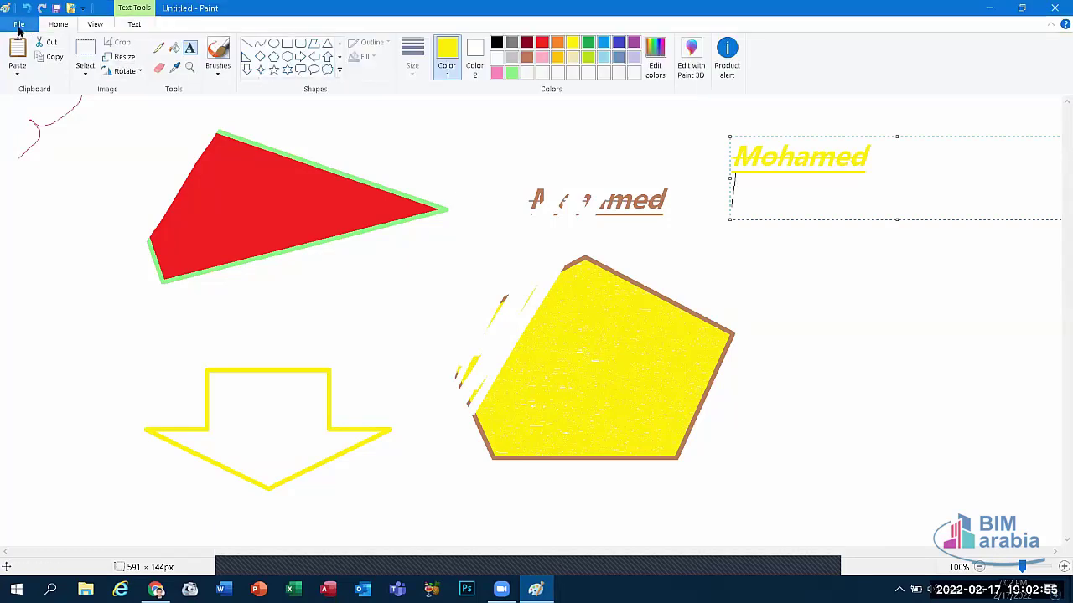
pyautogui.click(1054, 7)
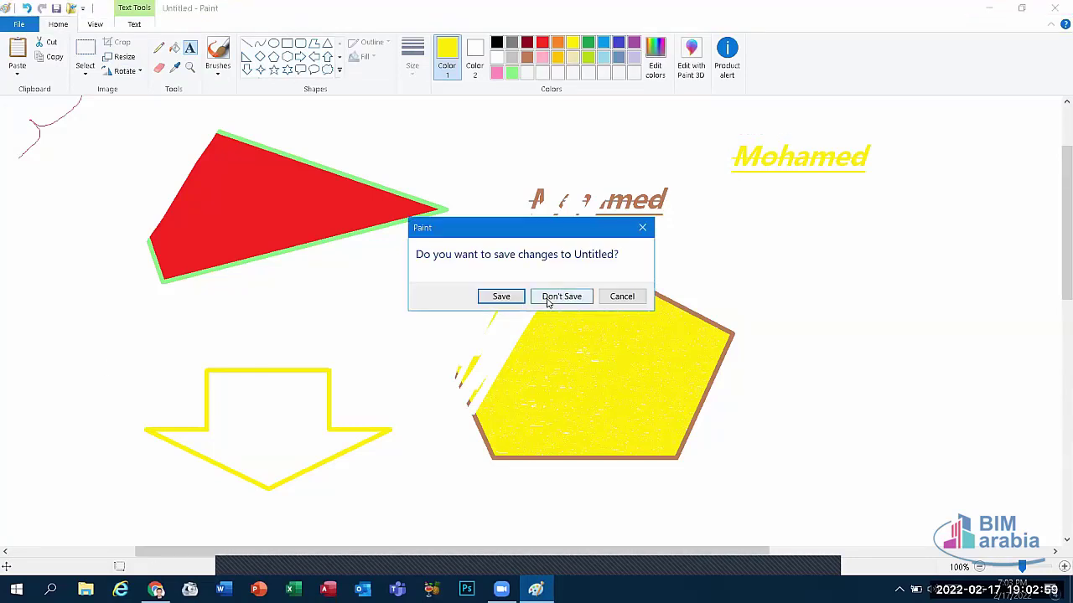
# Step: Discard the untitled drawing and browse to drive D: in File Explorer
pyautogui.press('n')
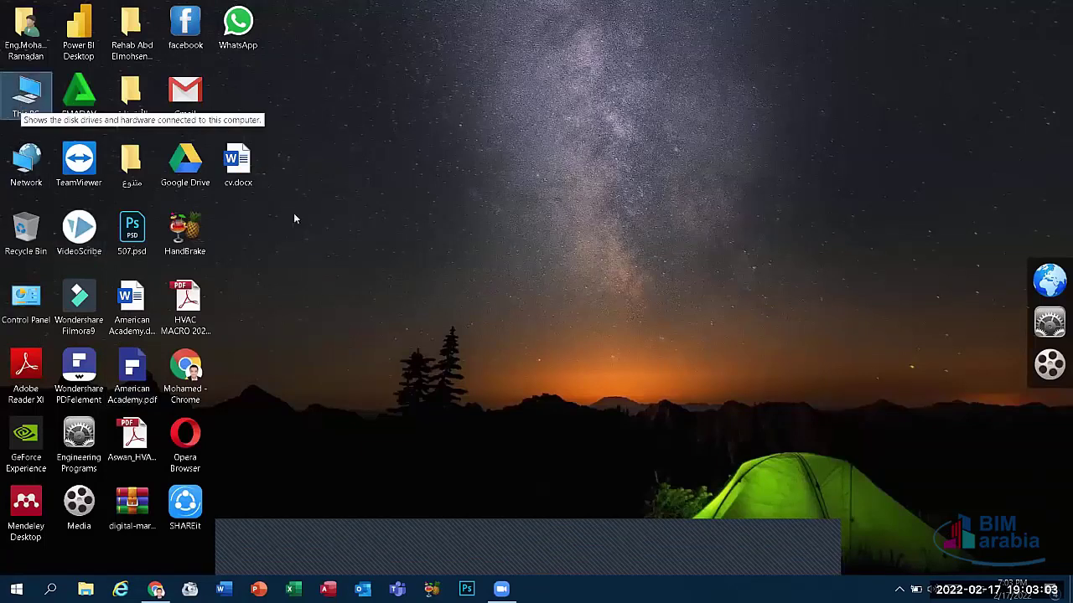
pyautogui.press('super+e')
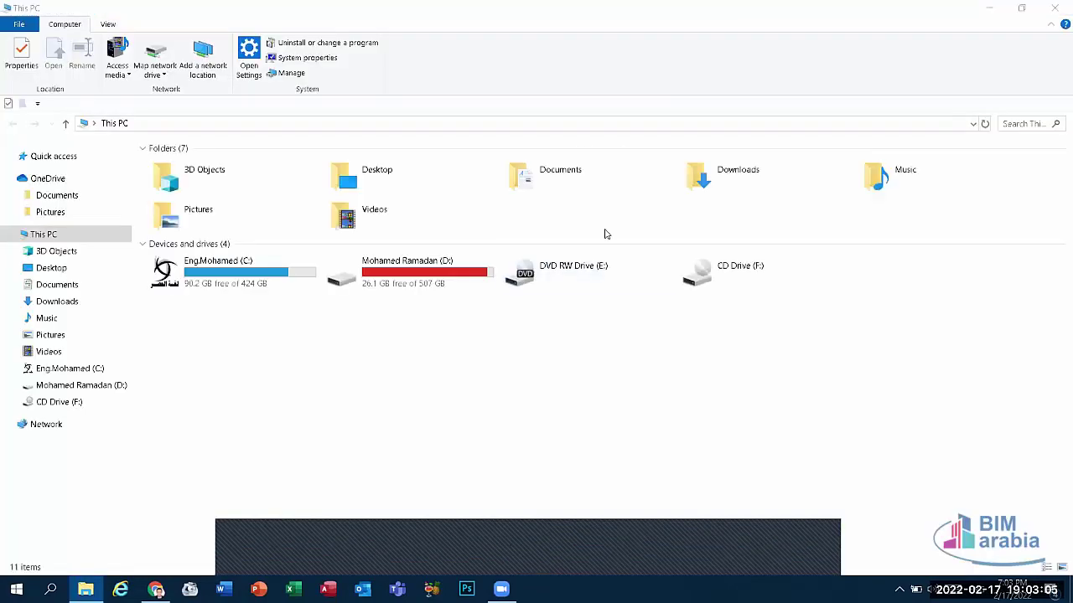
pyautogui.doubleClick(447, 264)
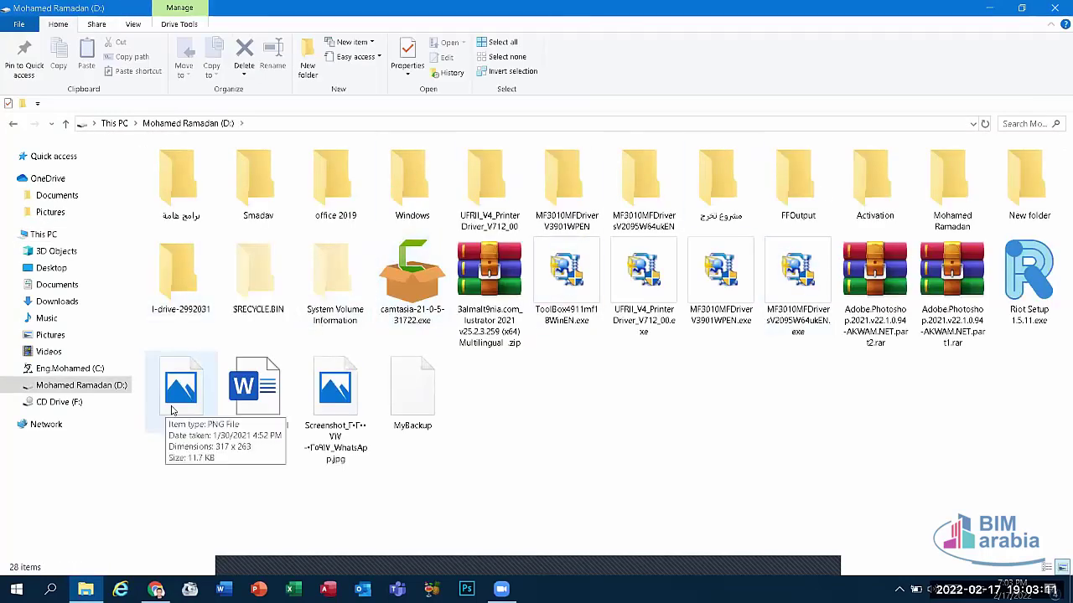
# Step: Preview the WhatsApp screenshot and هام.png, then open the WhatsApp screenshot in Paint for editing
pyautogui.doubleClick(319, 415)
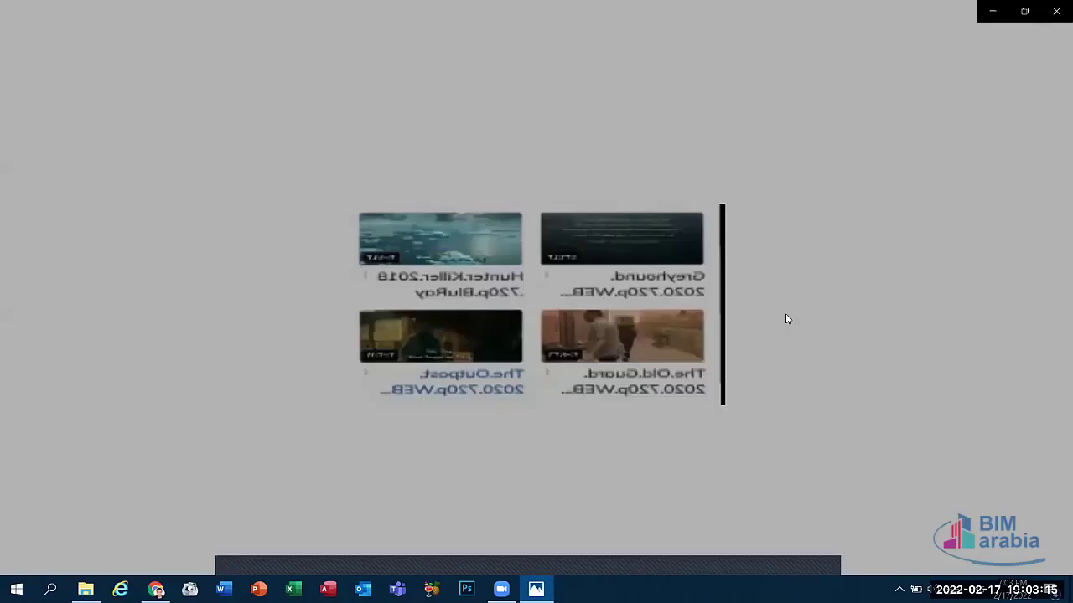
pyautogui.hotkey('alt', 'F4')
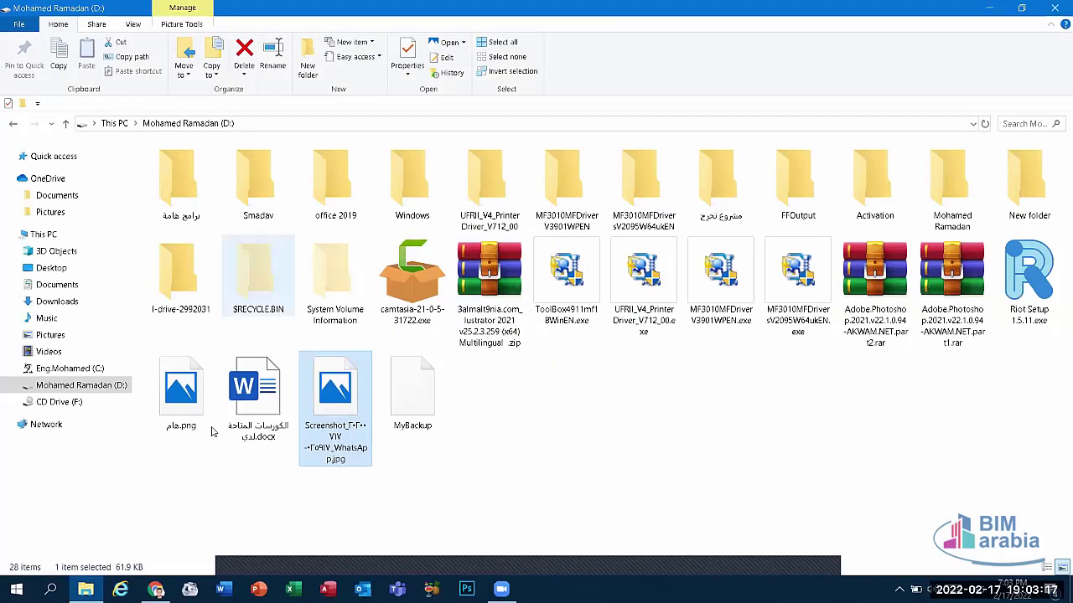
pyautogui.doubleClick(191, 418)
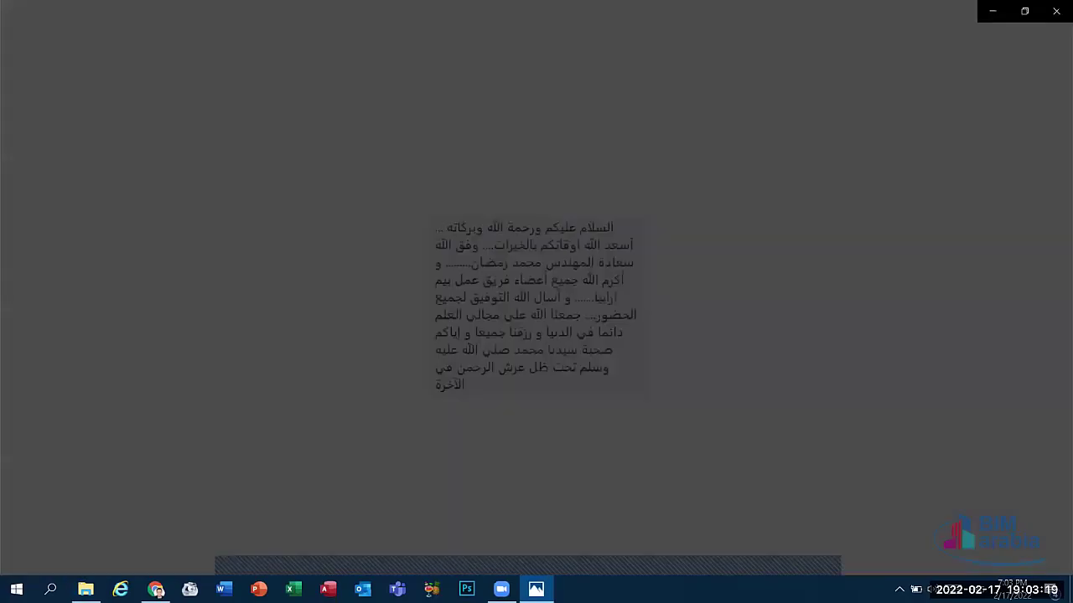
pyautogui.hotkey('alt', 'F4')
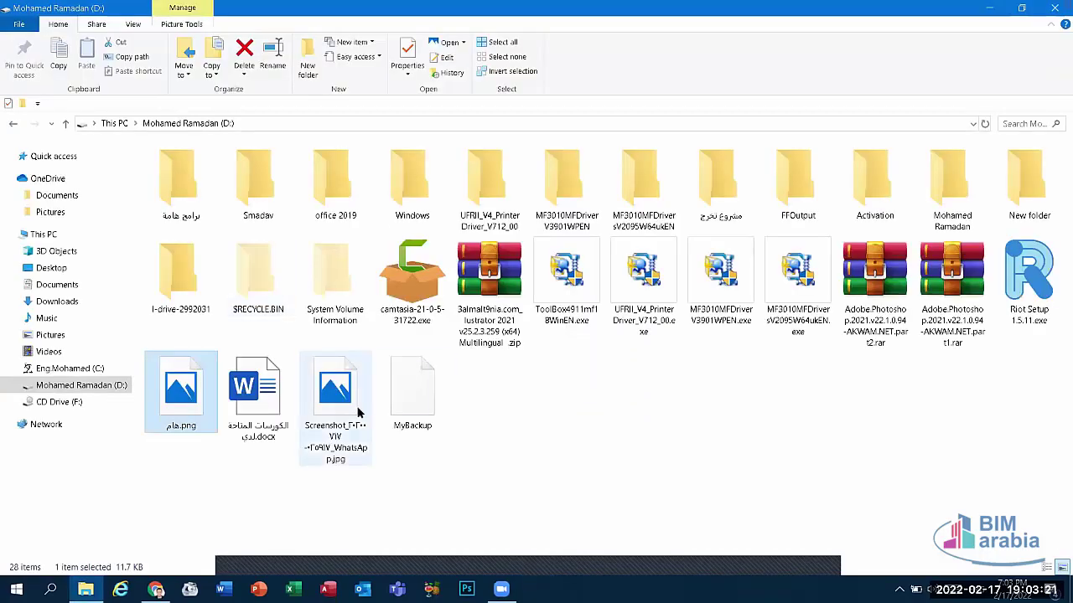
pyautogui.rightClick(356, 412)
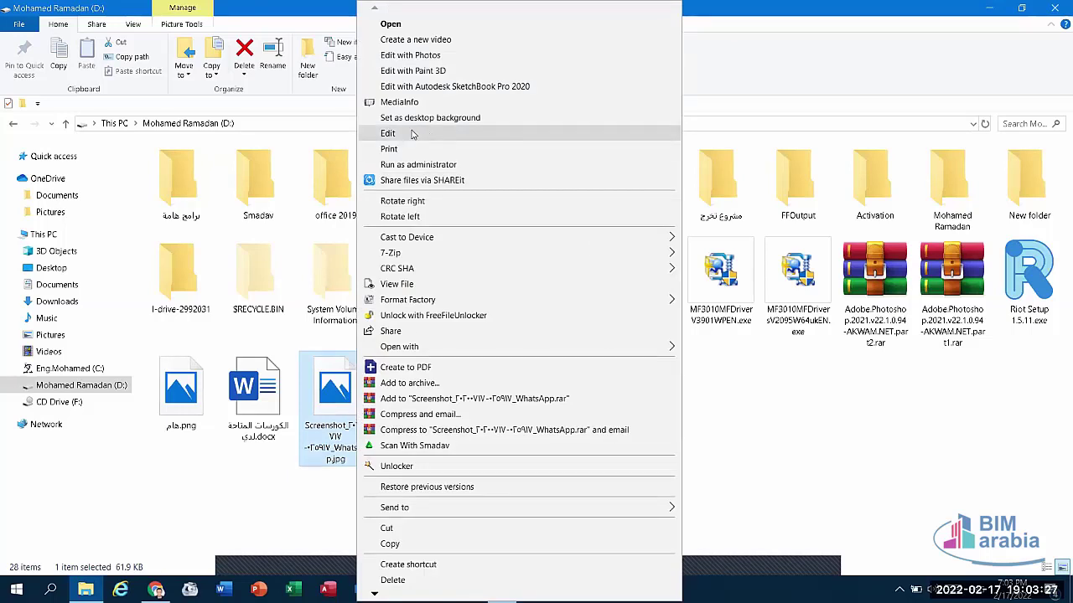
pyautogui.click(412, 134)
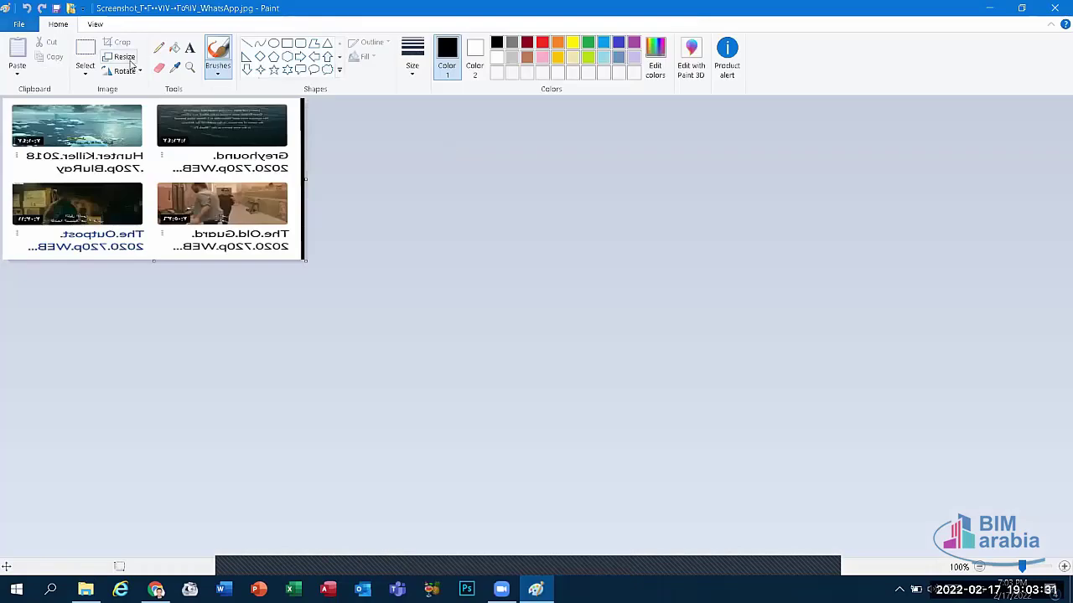
# Step: Open Resize and Skew and experiment with the horizontal and vertical percentage values
pyautogui.click(116, 59)
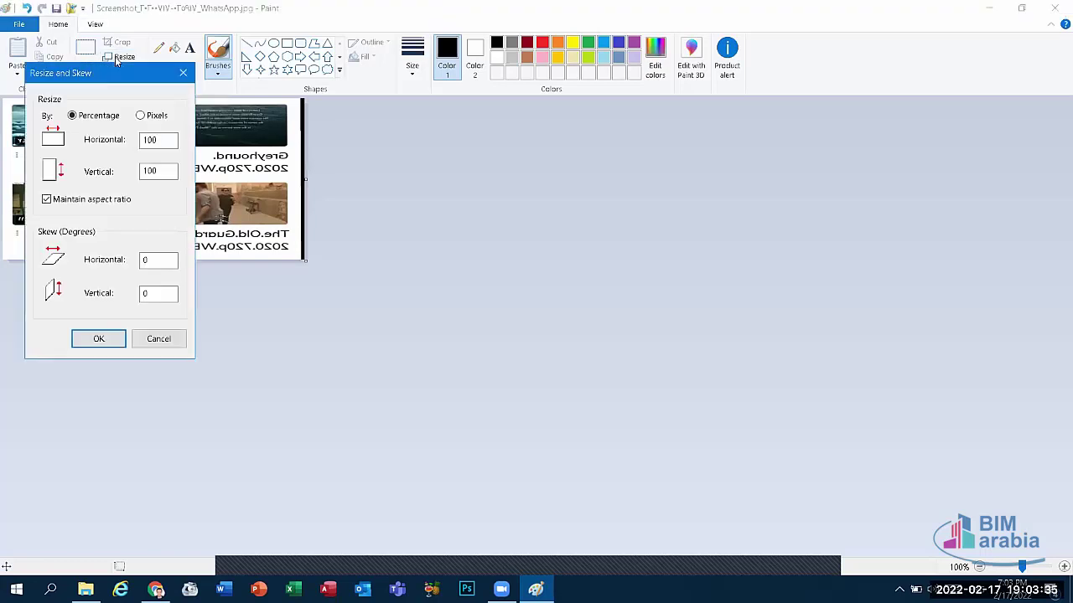
pyautogui.moveTo(117, 69); pyautogui.dragTo(522, 107)
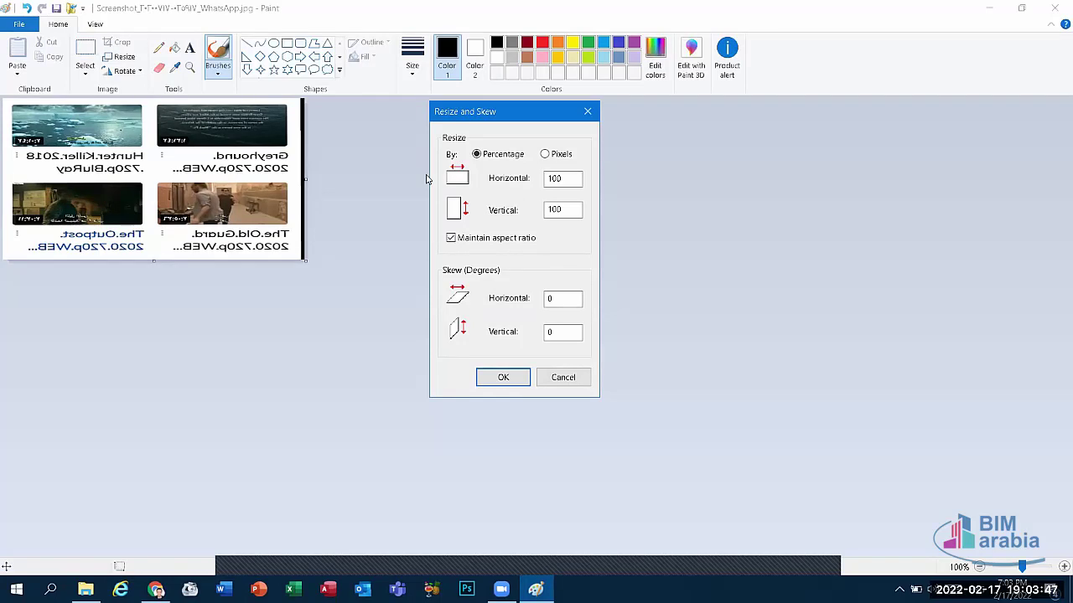
pyautogui.moveTo(558, 179); pyautogui.dragTo(501, 193)
pyautogui.write('5')
pyautogui.click(560, 209)
pyautogui.moveTo(561, 178); pyautogui.dragTo(525, 184)
pyautogui.write('6')
pyautogui.press('BackSpace')
pyautogui.press('BackSpace')
# Step: Unlock the aspect ratio and resize to 80% horizontal and 60% vertical
pyautogui.click(451, 239)
pyautogui.moveTo(569, 178); pyautogui.dragTo(516, 178)
pyautogui.write('80')
pyautogui.moveTo(571, 210); pyautogui.dragTo(496, 219)
pyautogui.write('60')
pyautogui.click(503, 377)
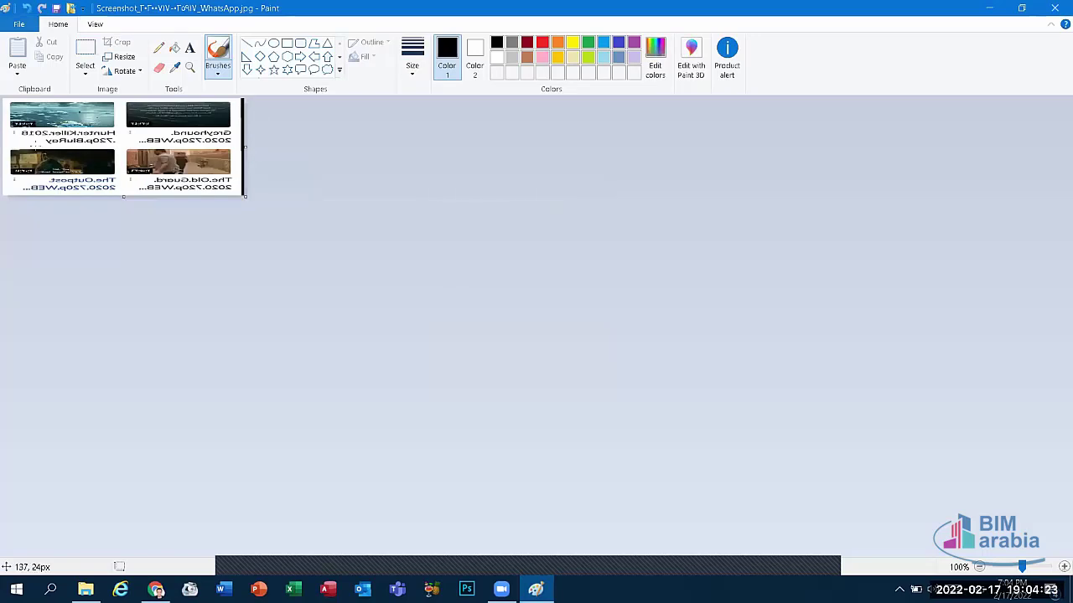
# Step: Rotate the WhatsApp screenshot 180°, then 90° left twice, and close it
pyautogui.click(125, 72)
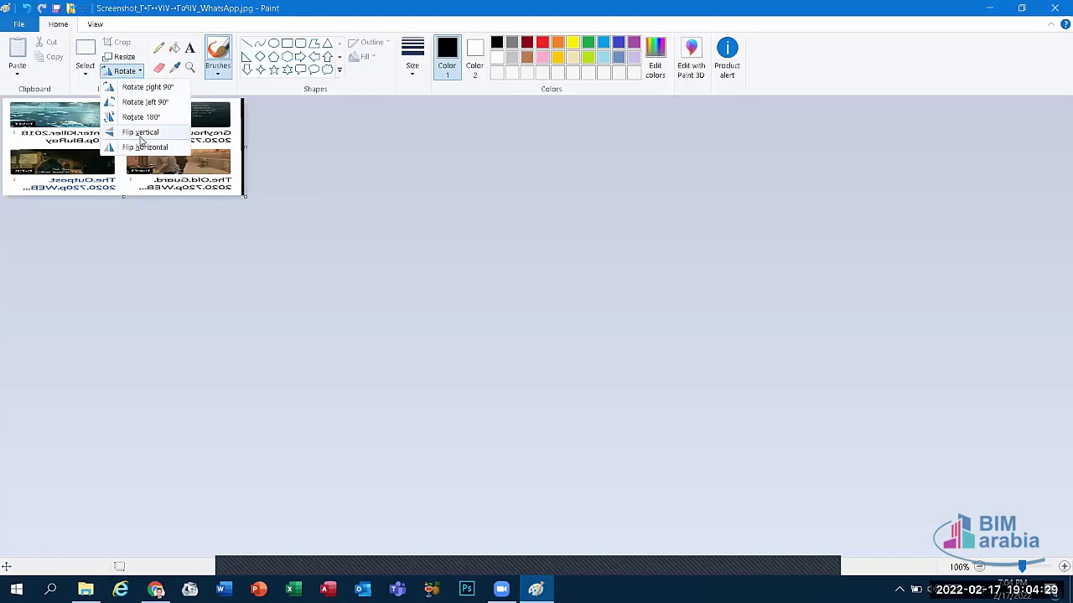
pyautogui.click(141, 117)
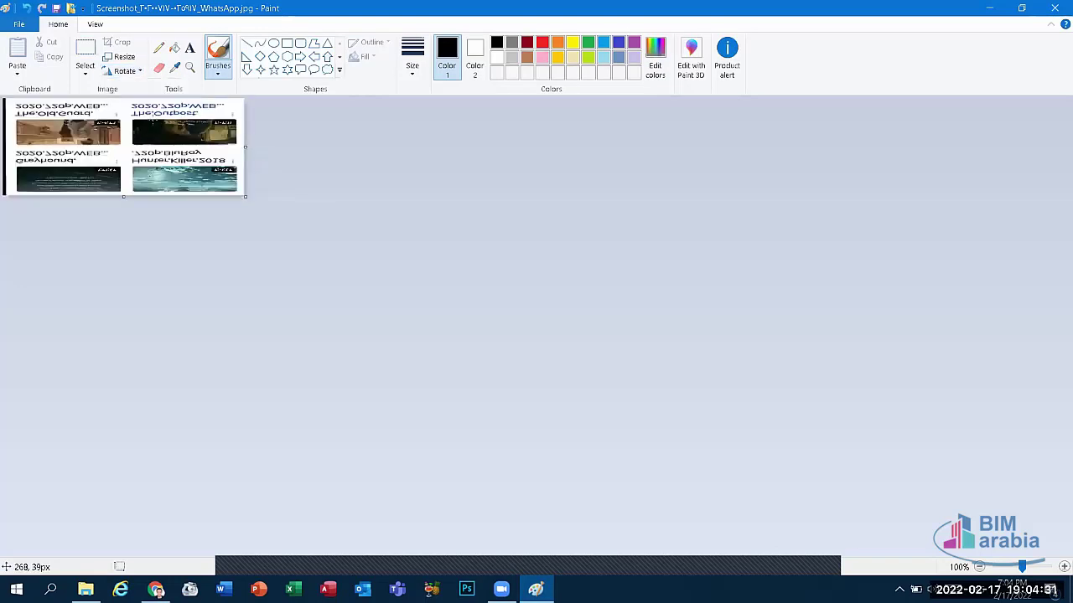
pyautogui.click(129, 72)
pyautogui.click(134, 101)
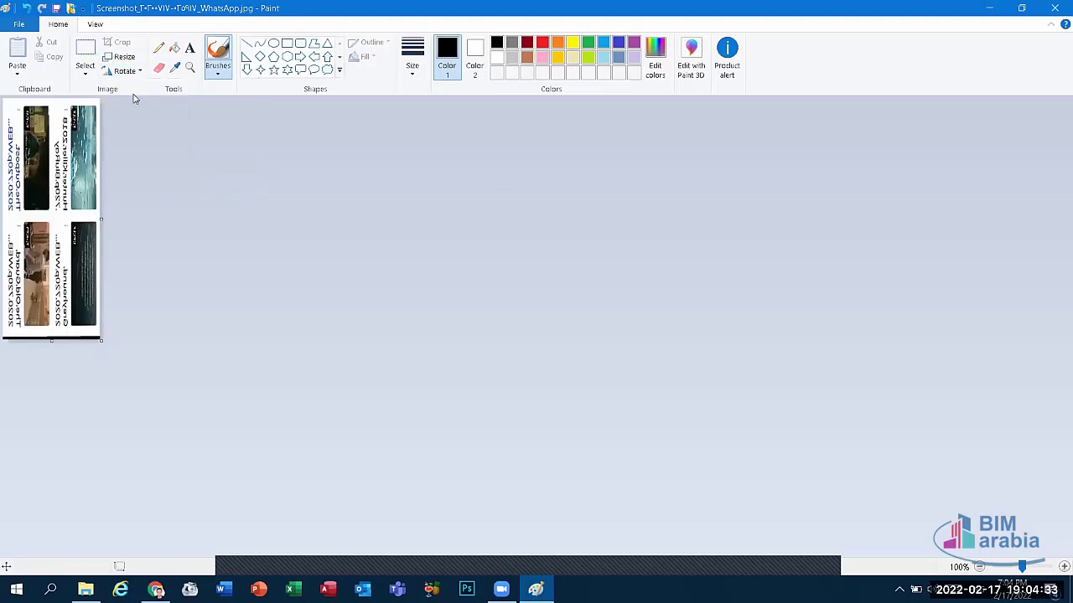
pyautogui.click(124, 70)
pyautogui.click(134, 101)
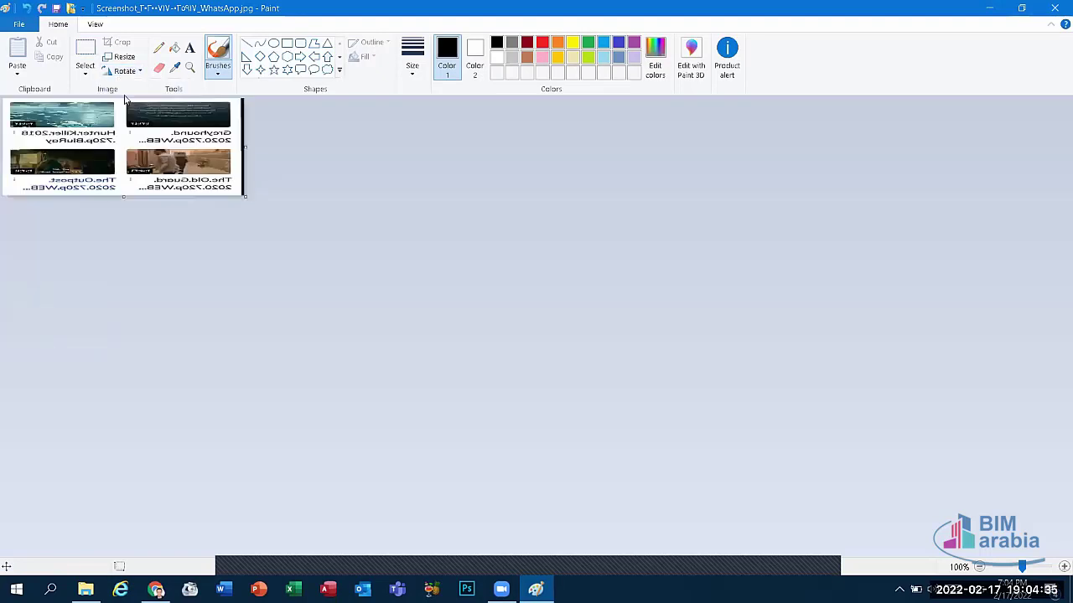
pyautogui.hotkey('alt', 'F4')
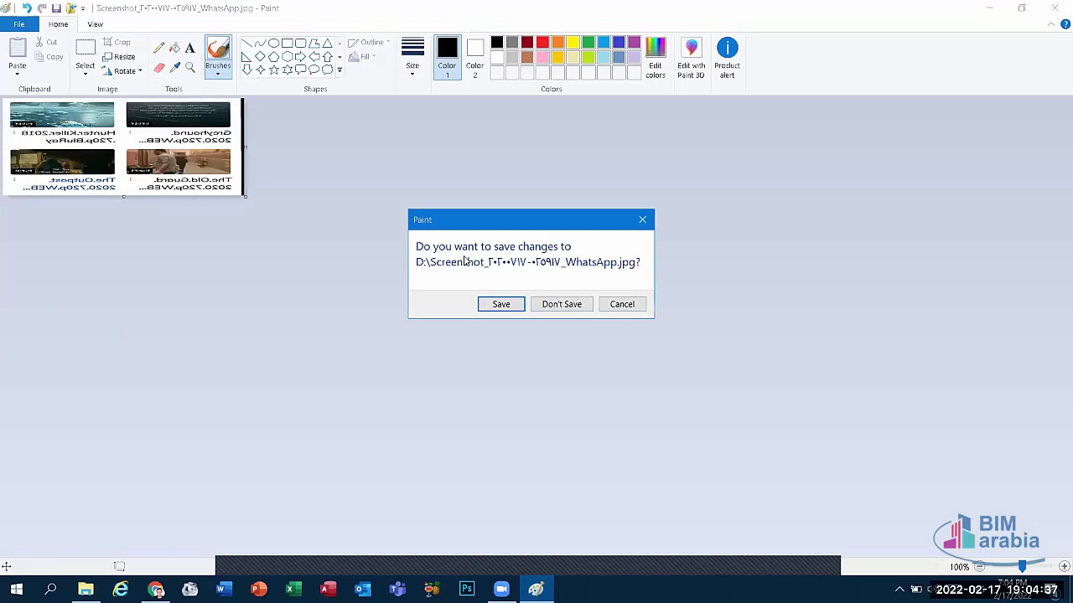
# Step: Discard the screenshot changes and browse the HR Sessions Photos folder on drive D:
pyautogui.click(576, 309)
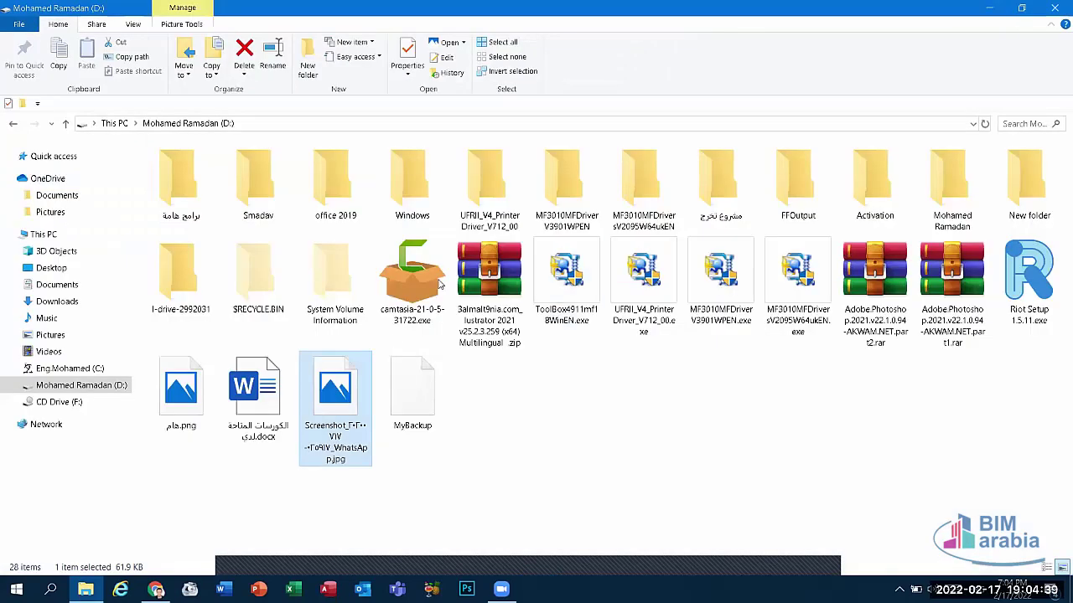
pyautogui.doubleClick(952, 183)
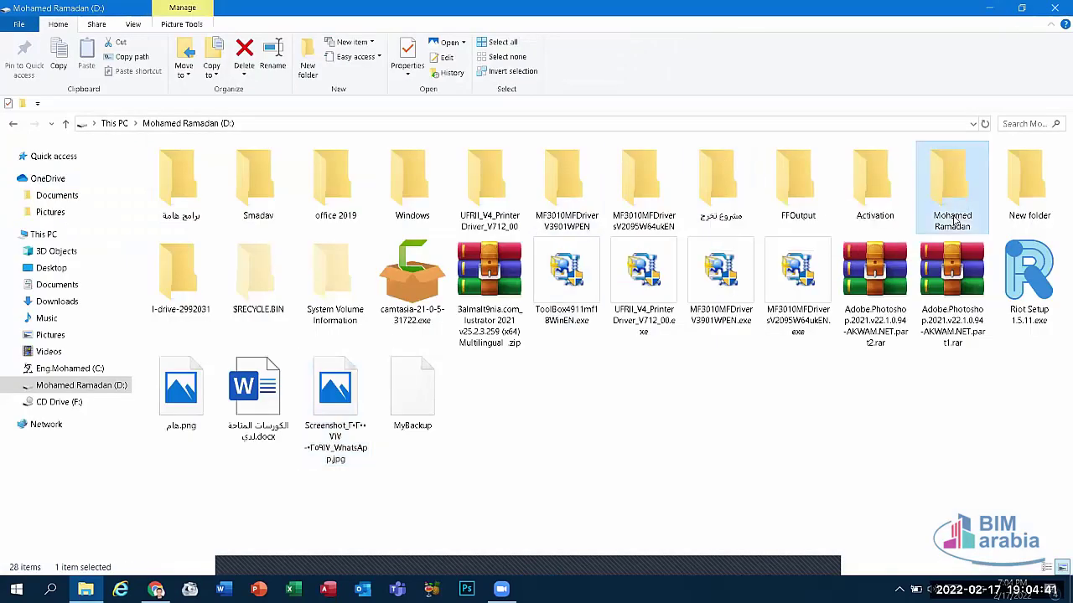
pyautogui.doubleClick(183, 198)
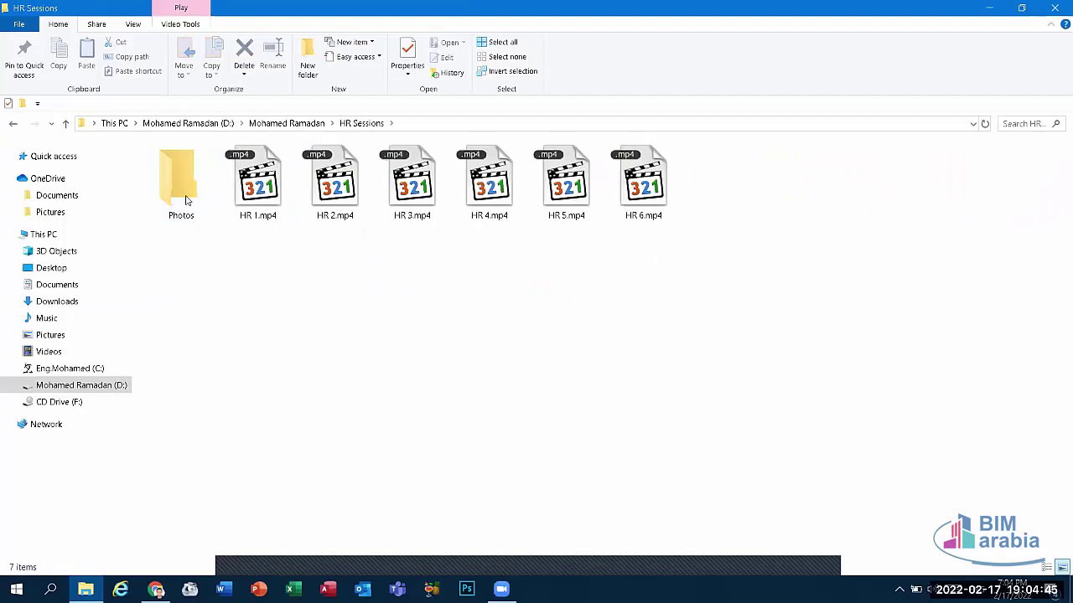
pyautogui.doubleClick(186, 201)
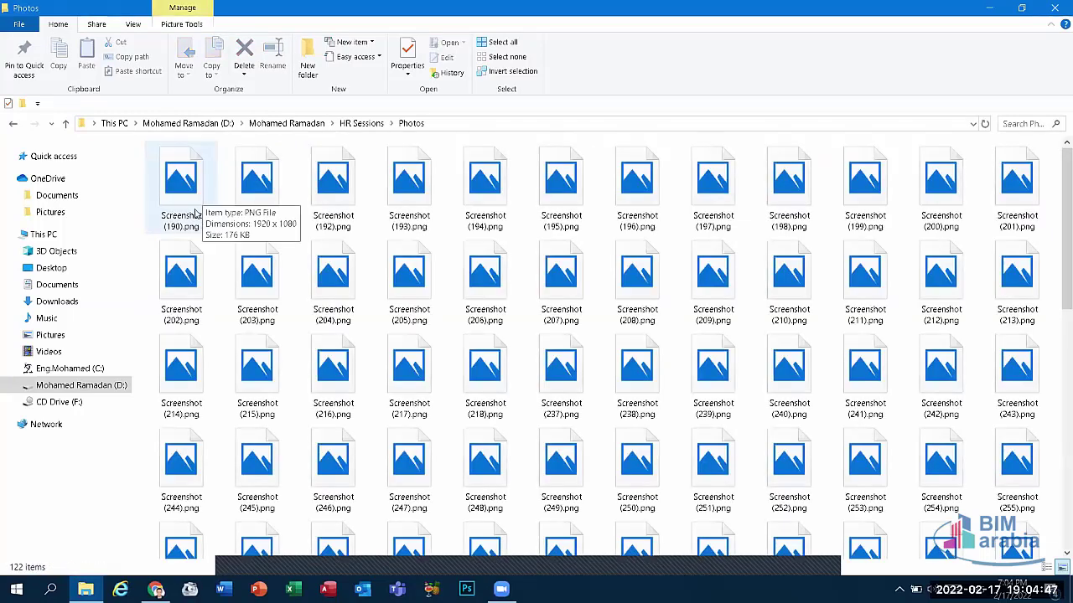
pyautogui.rightClick(195, 213)
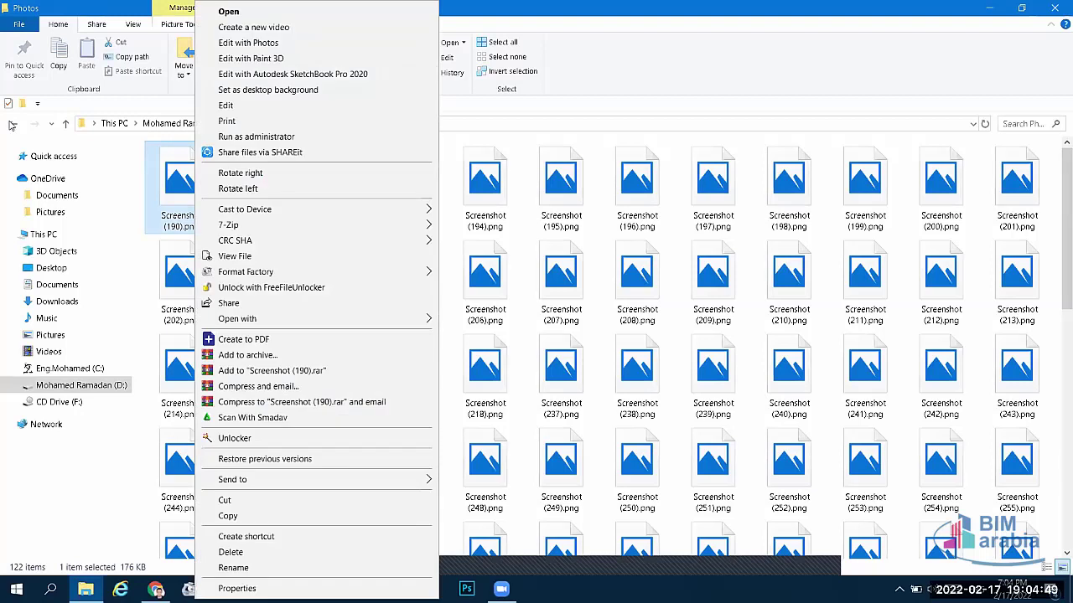
pyautogui.click(13, 123)
pyautogui.click(13, 123)
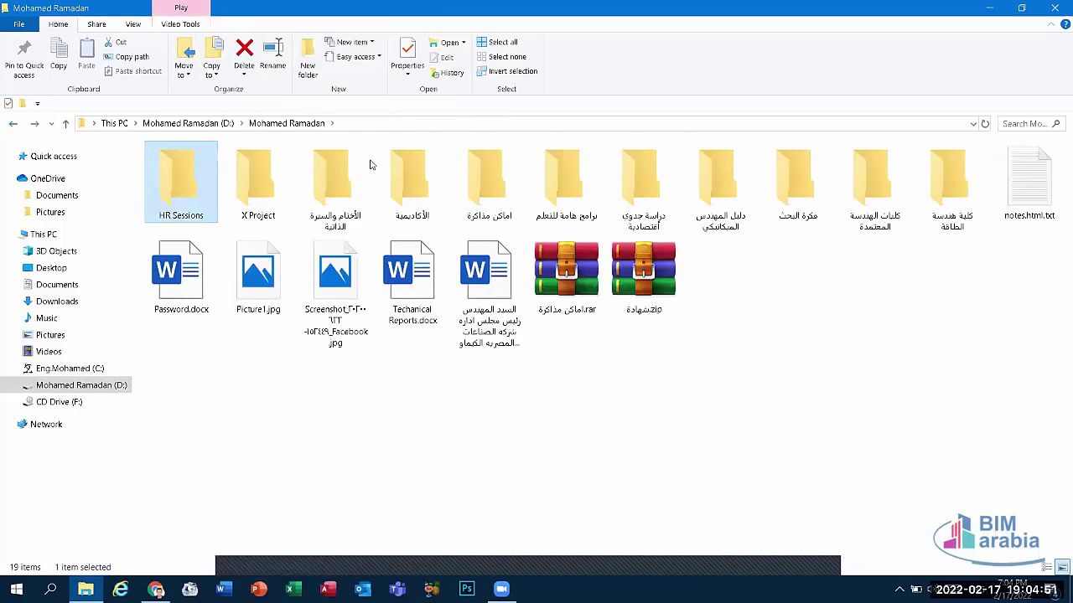
# Step: View the third screenshot in the اماكن مذاكرة folder, then browse C: and close the window
pyautogui.doubleClick(489, 180)
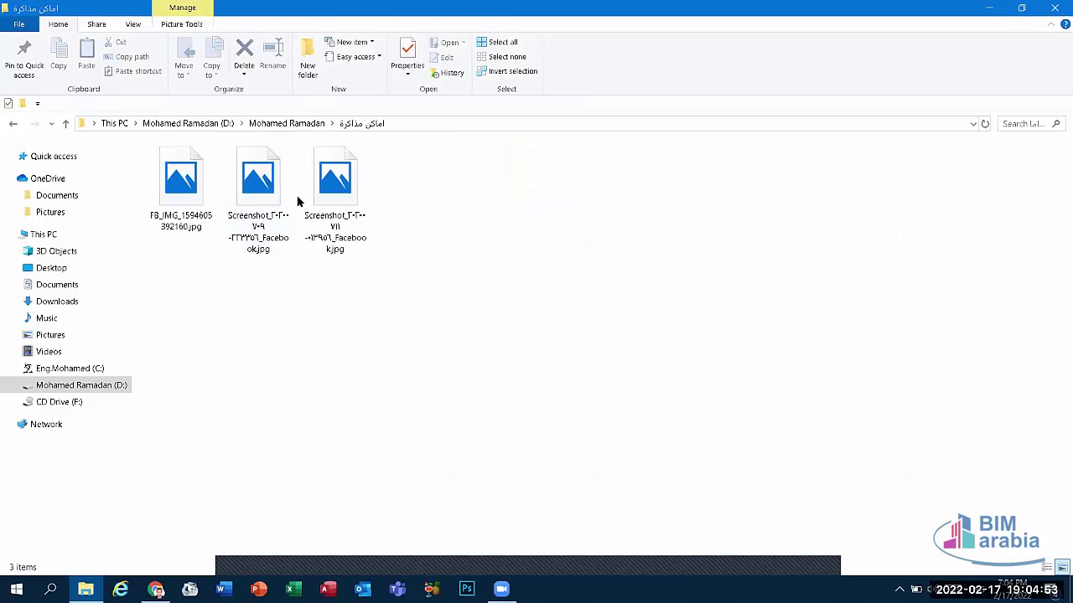
pyautogui.hotkey('alt', 'Left')
pyautogui.doubleClick(489, 180)
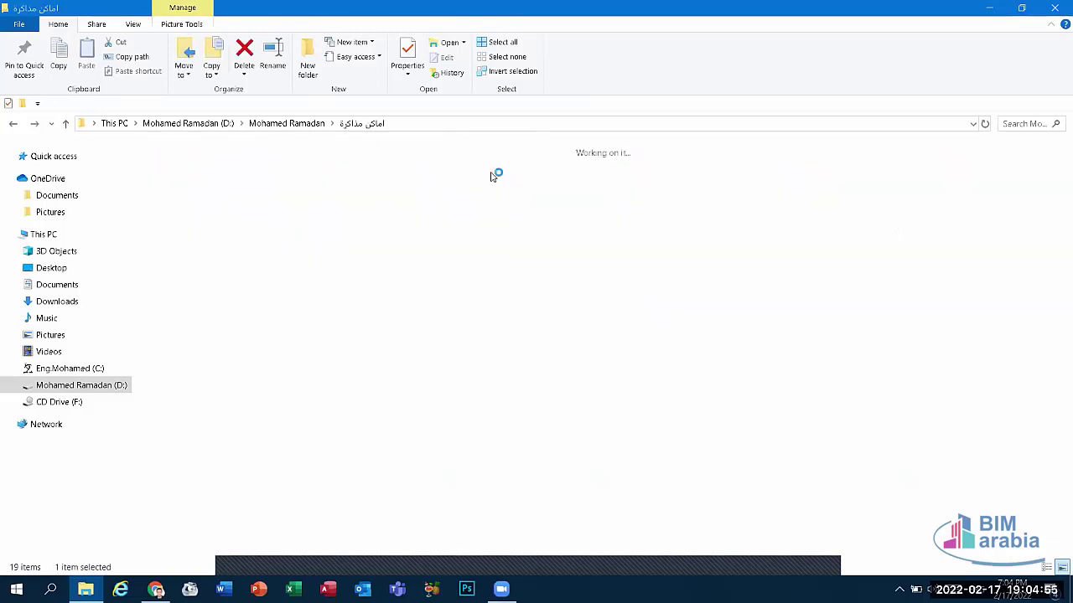
pyautogui.press('Right')
pyautogui.press('Return')
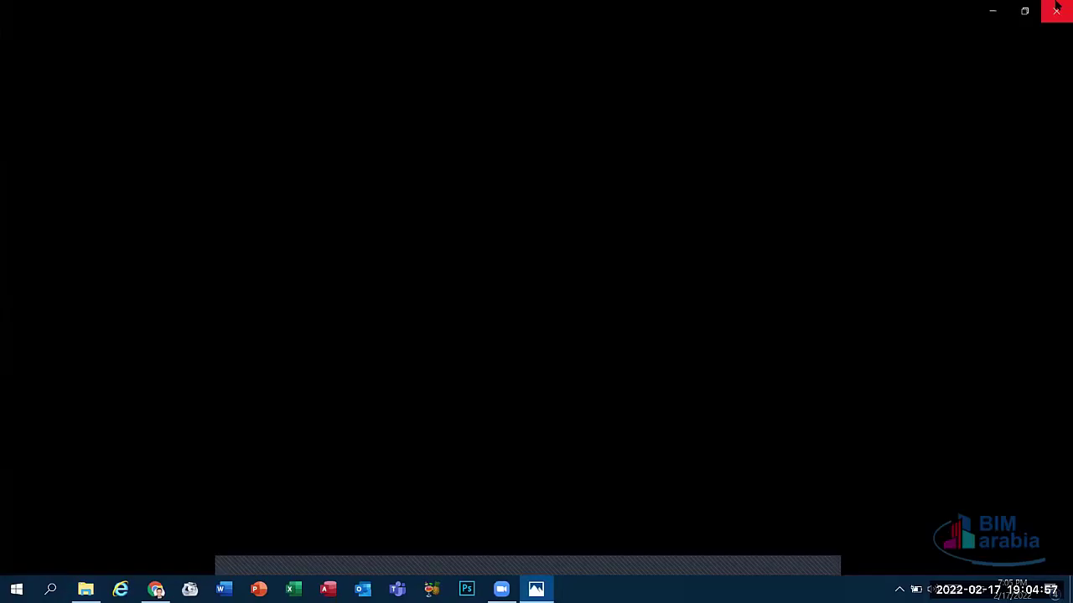
pyautogui.click(1056, 7)
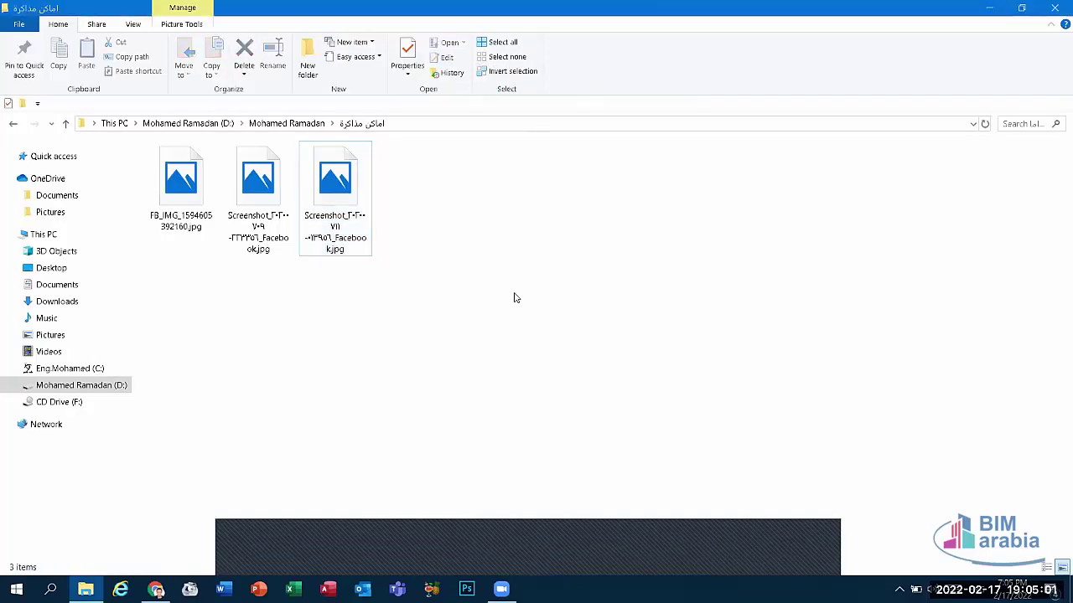
pyautogui.hotkey('alt', 'Up')
pyautogui.hotkey('alt', 'Up')
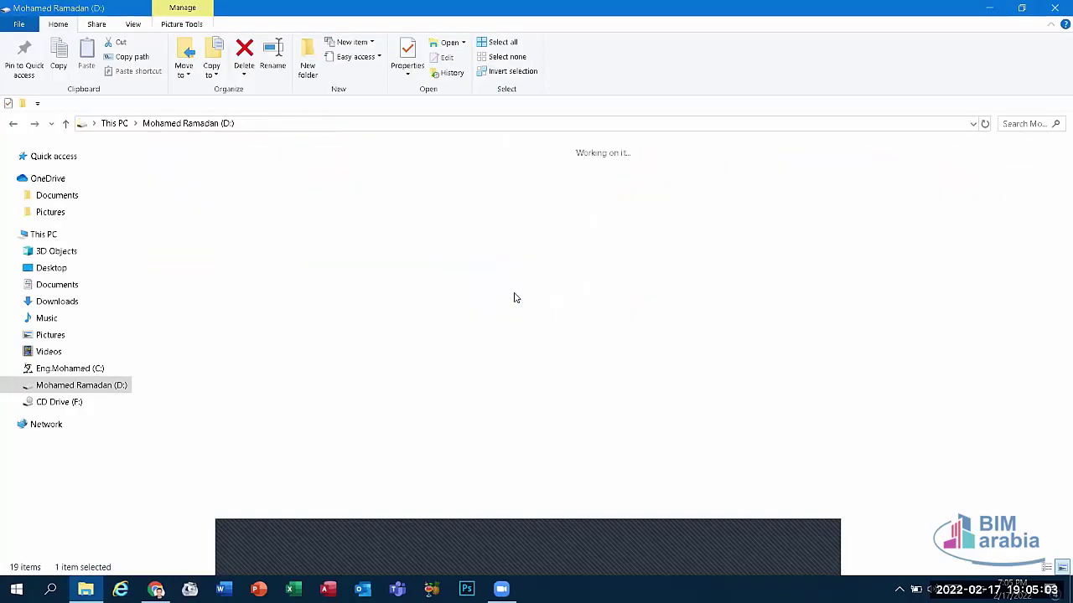
pyautogui.click(70, 369)
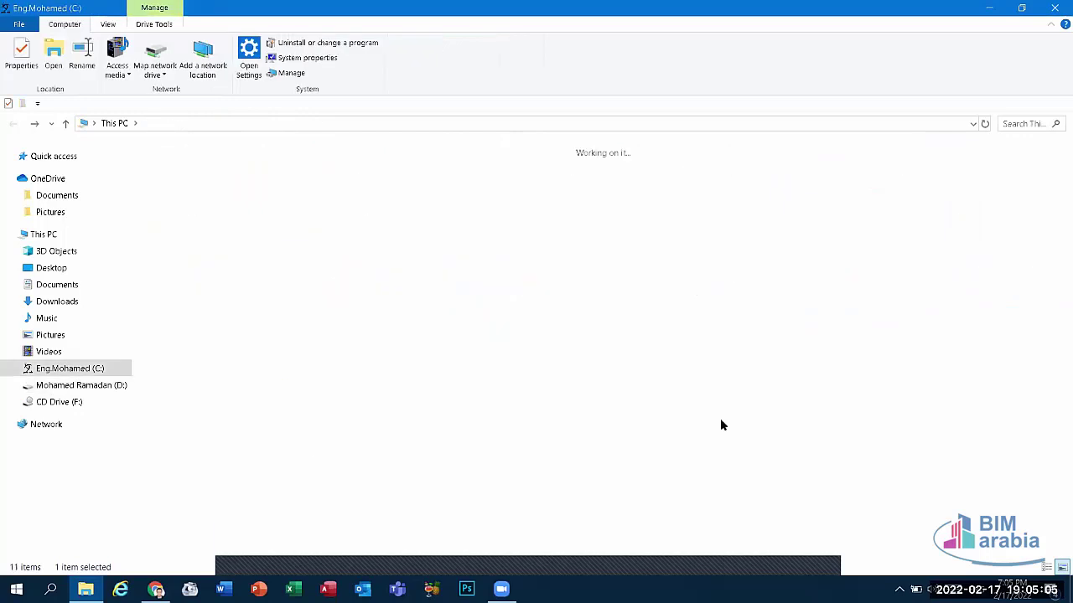
pyautogui.click(1054, 8)
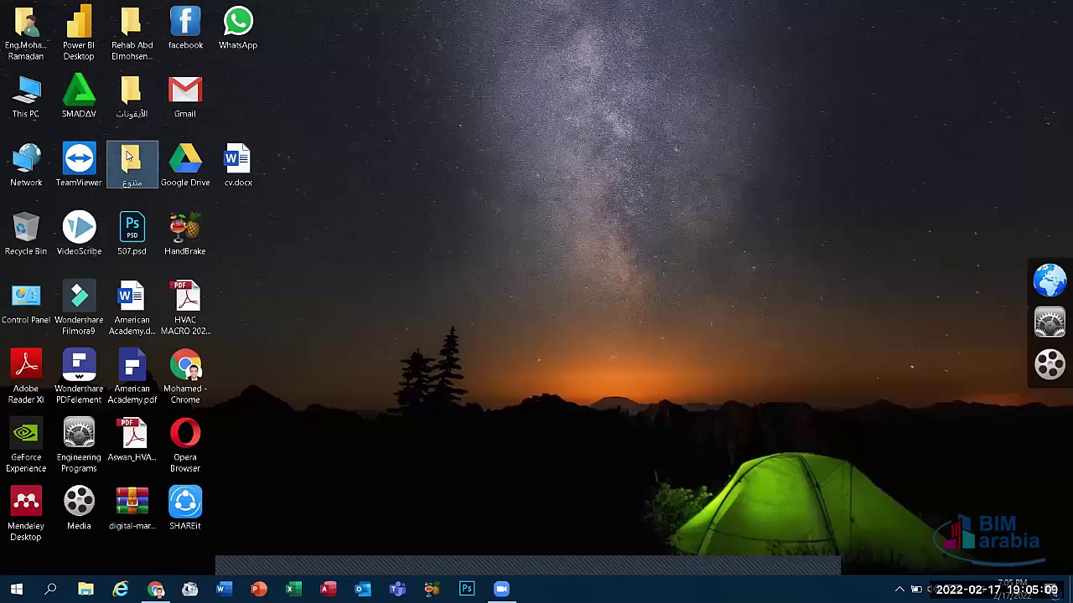
# Step: From the desktop, open متنوع > تصميمات نور البيان and edit 5234152.jpg in Paint
pyautogui.doubleClick(130, 155)
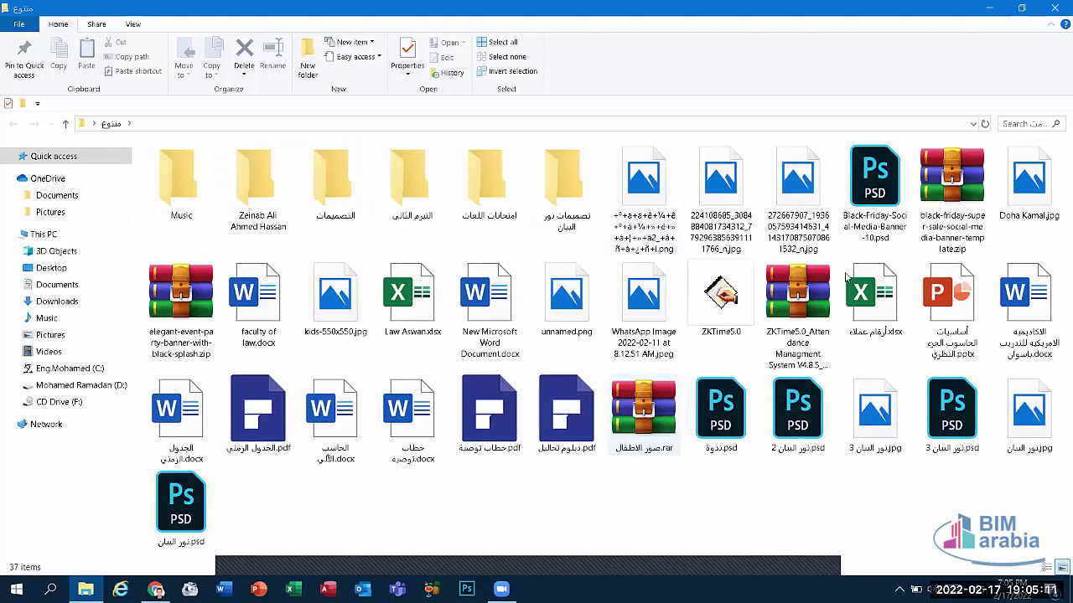
pyautogui.doubleClick(553, 167)
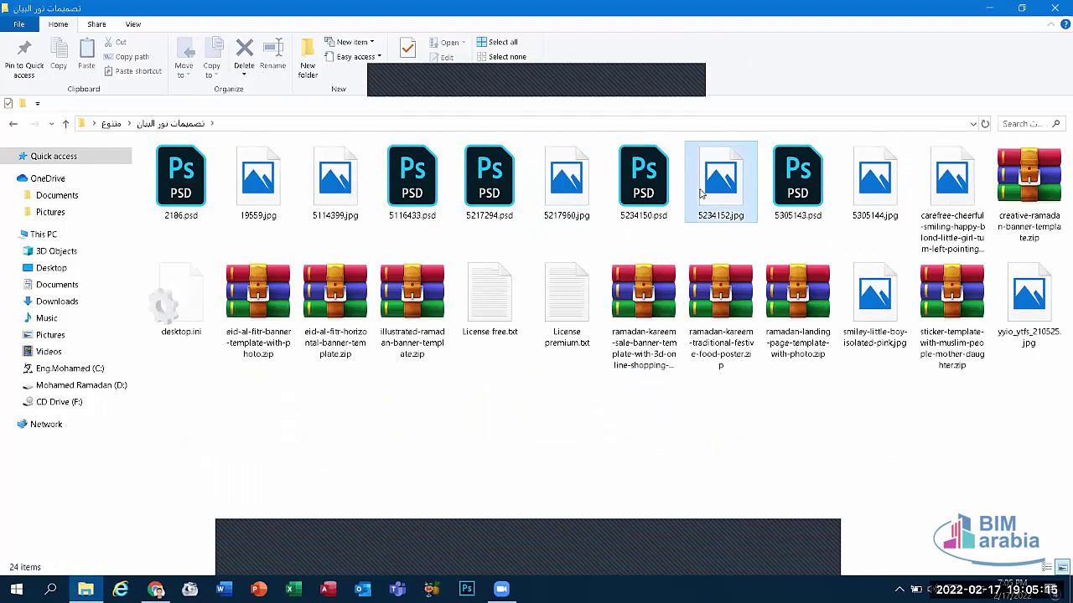
pyautogui.rightClick(702, 193)
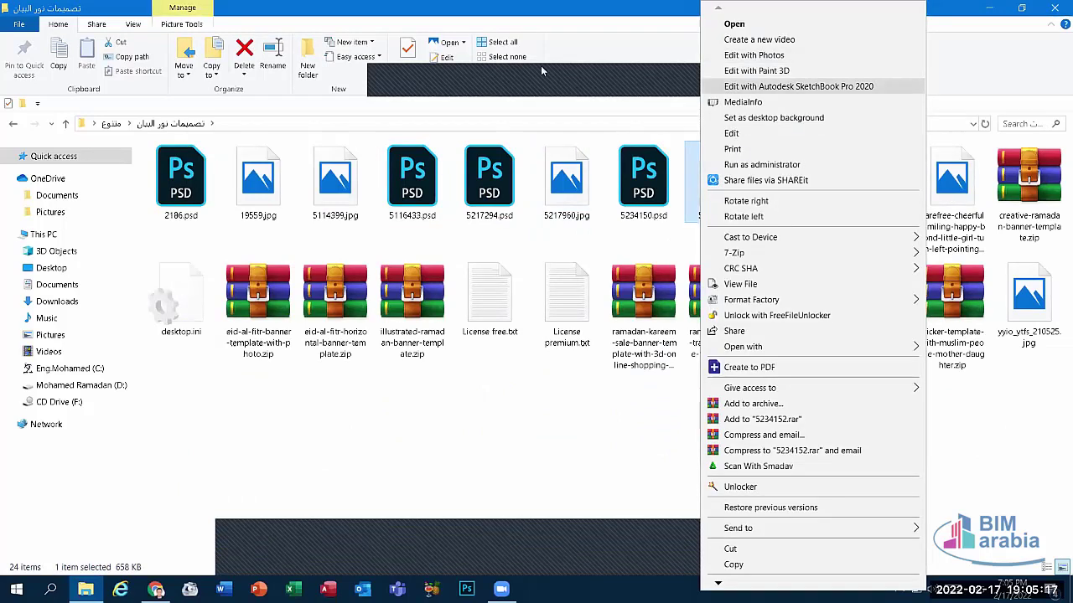
pyautogui.click(731, 133)
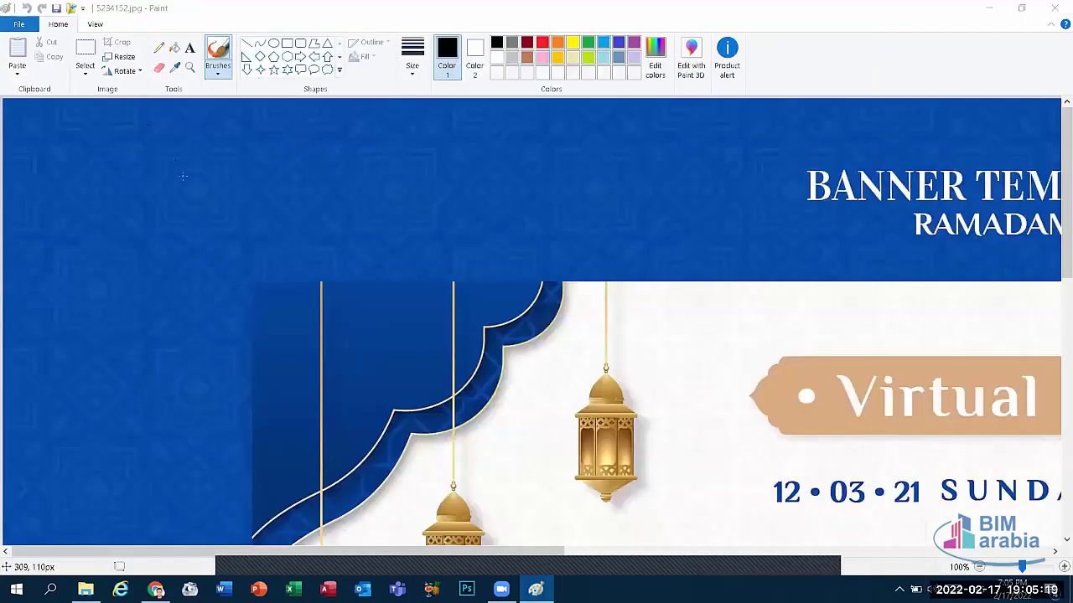
# Step: Zoom out to 25% so the whole banner fits
pyautogui.click(86, 74)
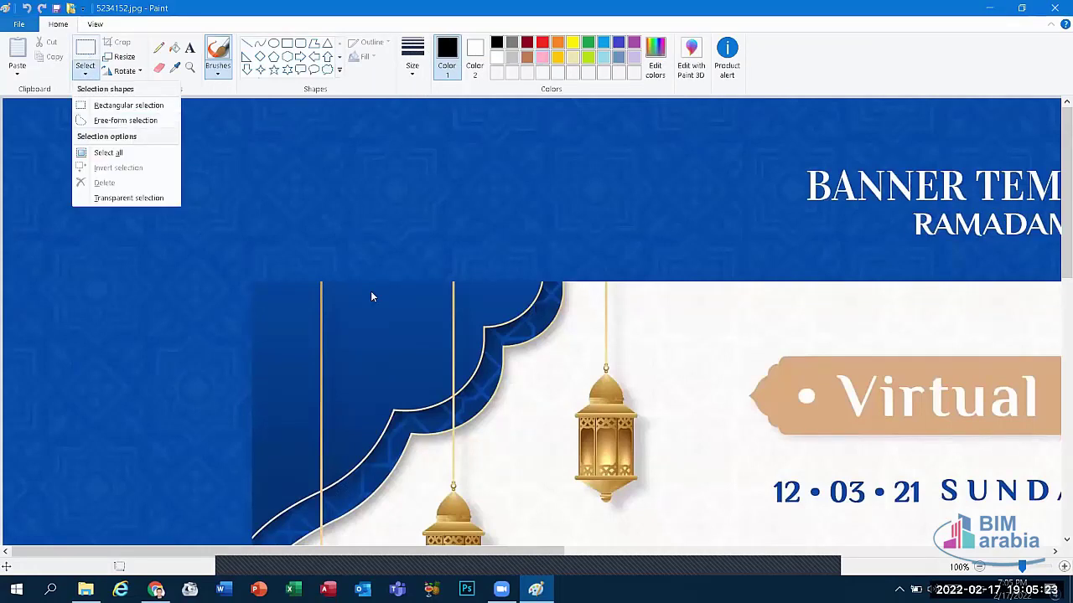
pyautogui.click(978, 567)
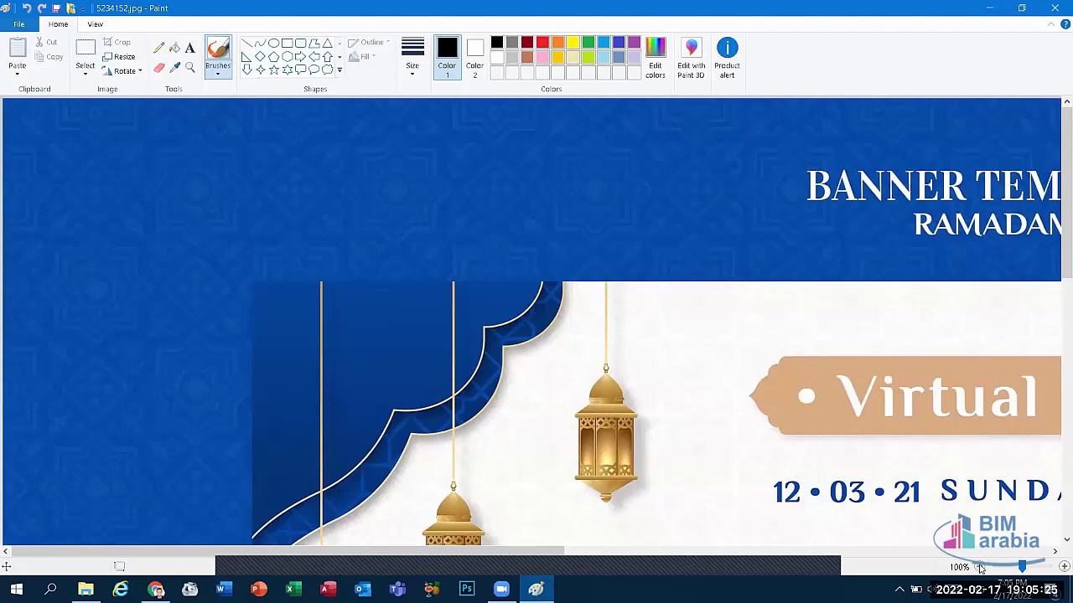
pyautogui.click(979, 567)
pyautogui.click(979, 567)
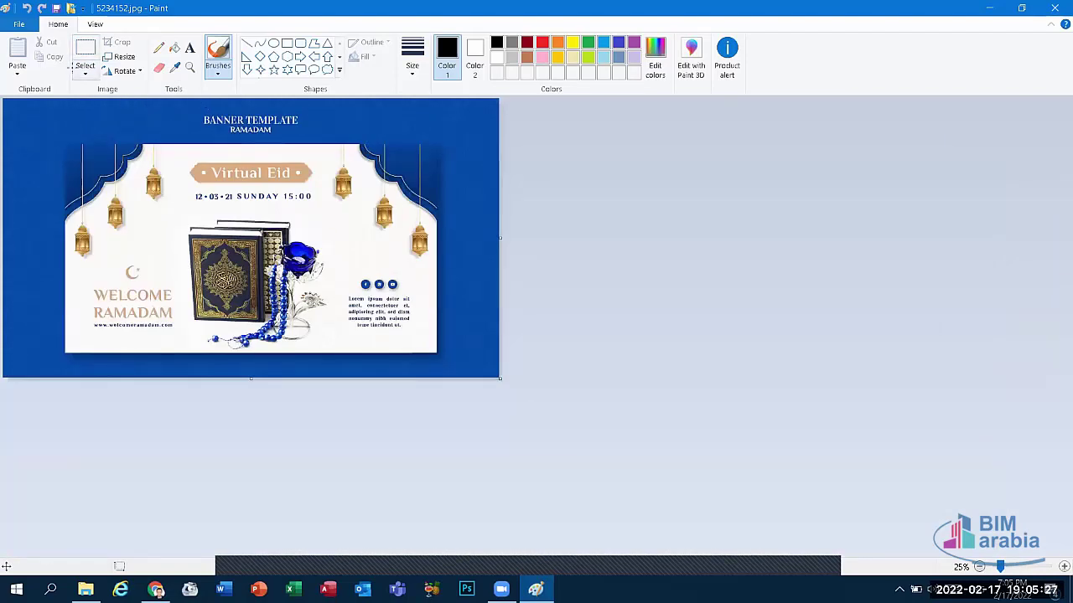
# Step: Rectangle-select the Virtual Eid label and date, cut it, and move the pasted piece off the canvas
pyautogui.click(85, 73)
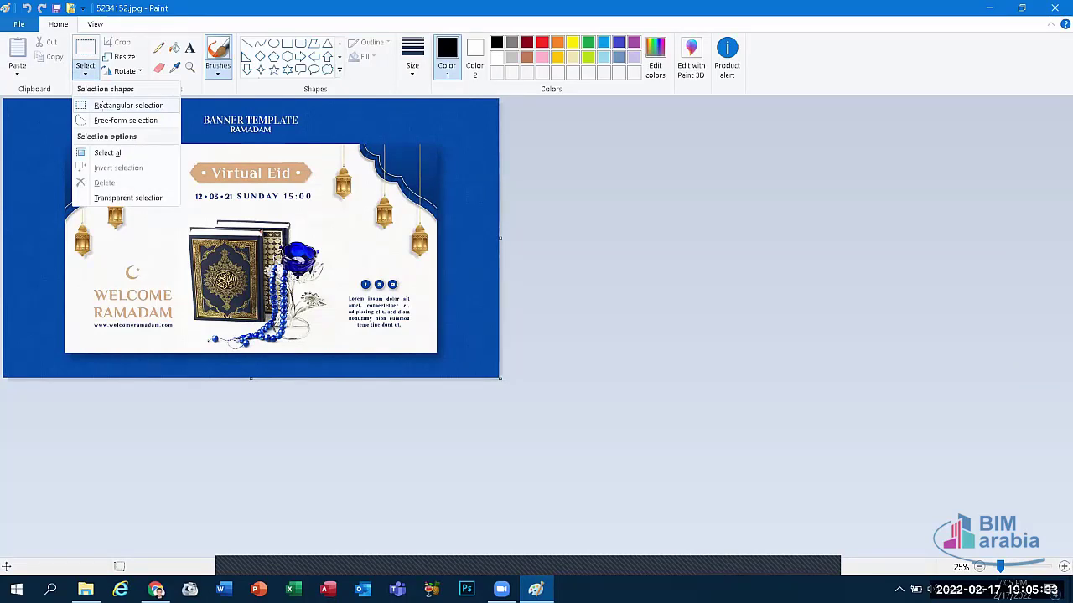
pyautogui.click(99, 107)
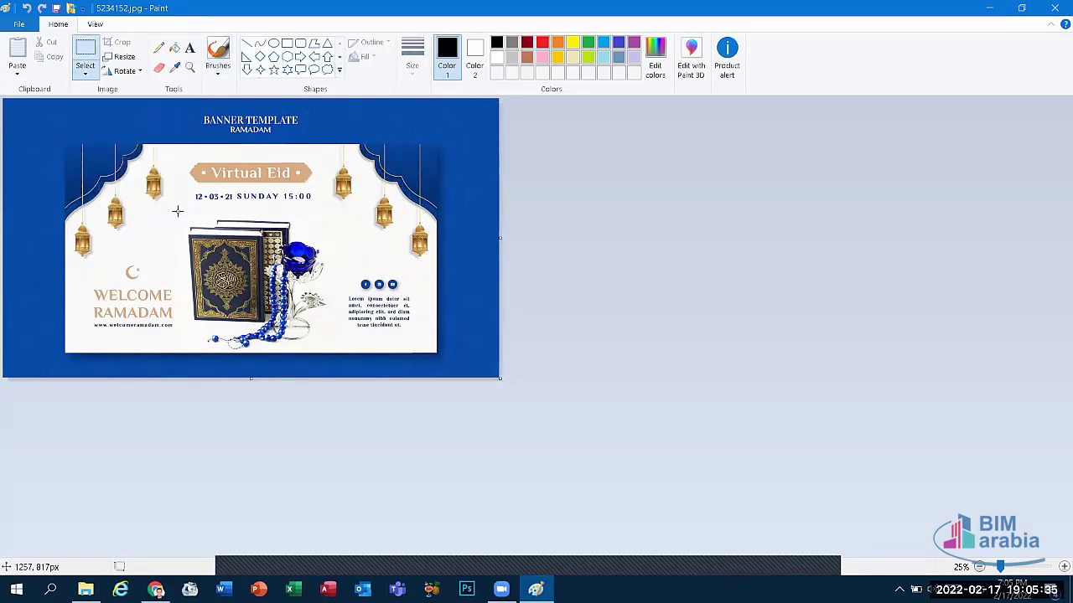
pyautogui.moveTo(179, 157)
pyautogui.mouseDown()
pyautogui.moveTo(256, 199)
pyautogui.moveTo(321, 206)
pyautogui.mouseUp()
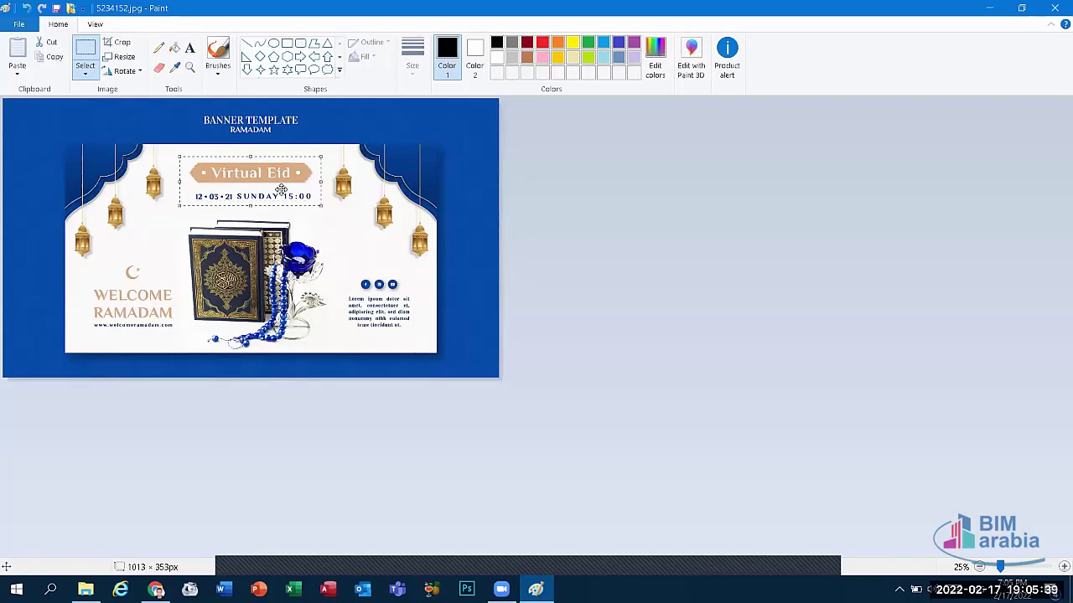
pyautogui.press('Delete')
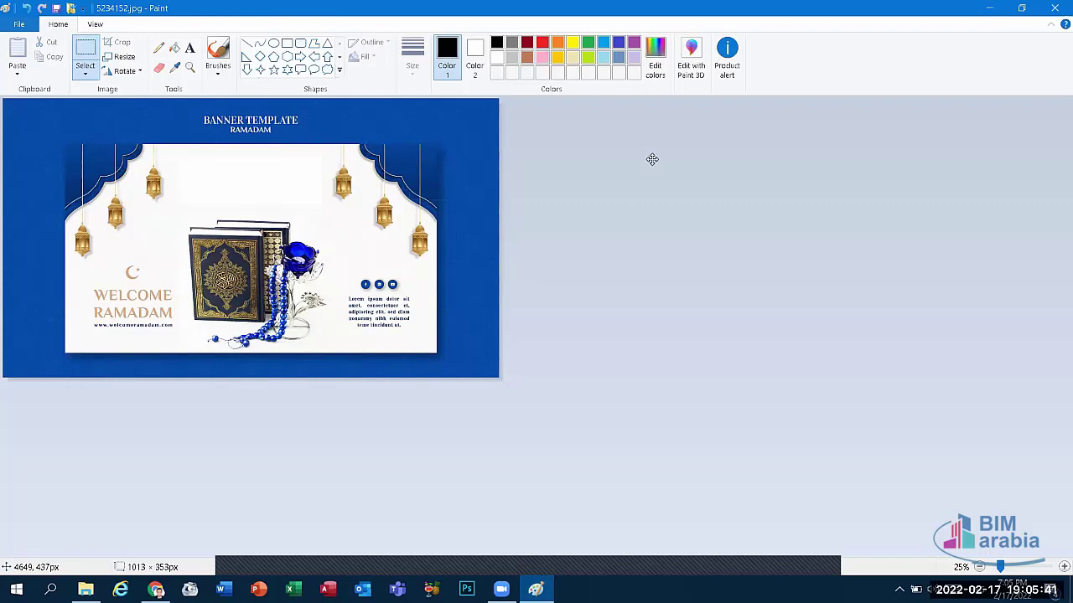
pyautogui.hotkey('ctrl', 'v')
pyautogui.moveTo(99, 243); pyautogui.dragTo(219, 161)
pyautogui.moveTo(643, 7); pyautogui.dragTo(643, 7)
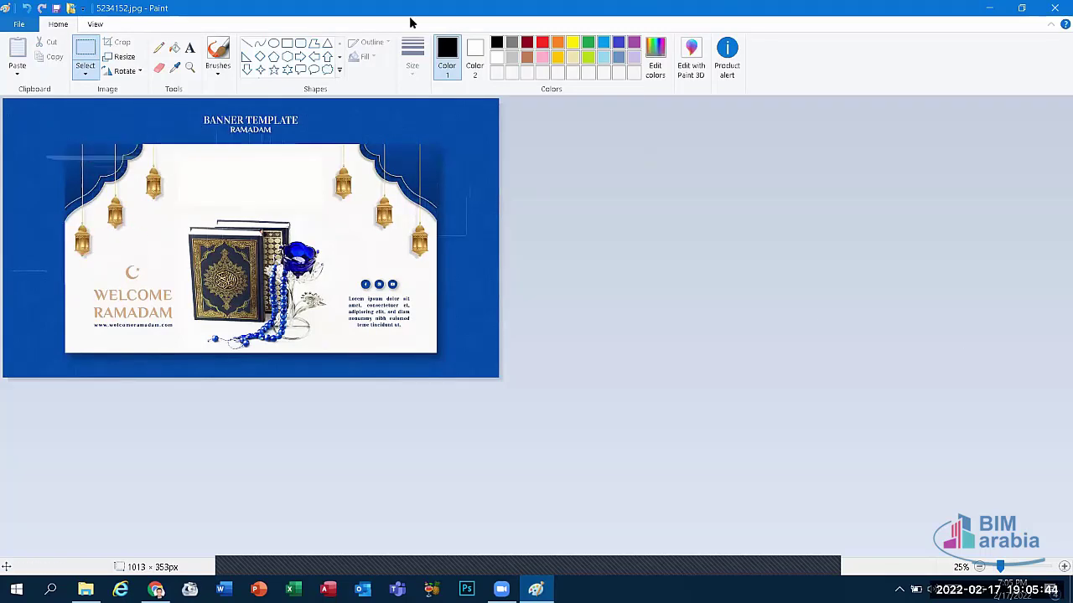
# Step: Trace a free-form selection around the Quran books and drag it right
pyautogui.click(84, 71)
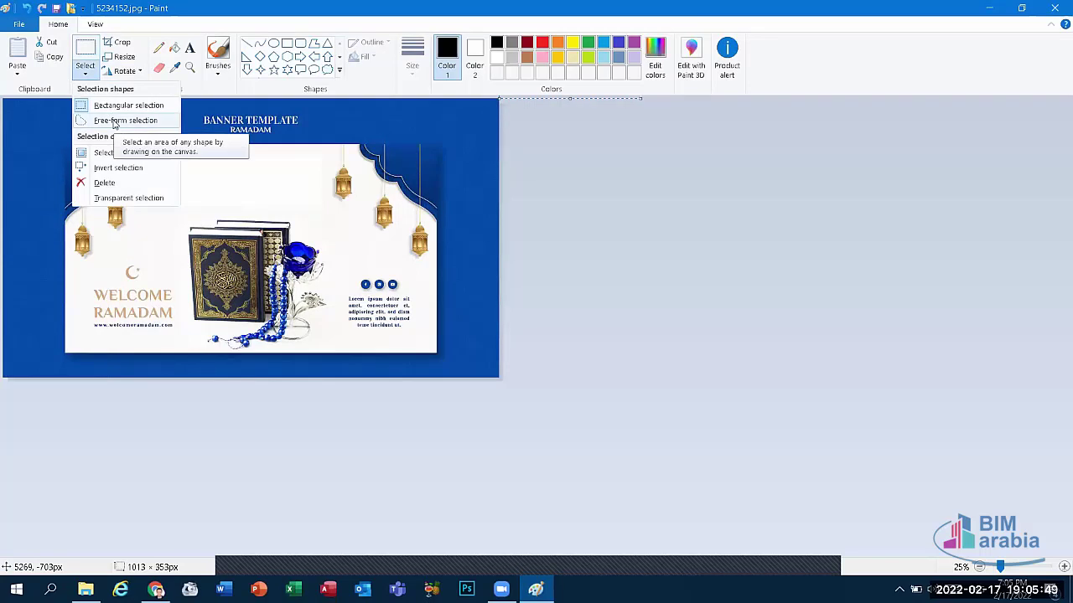
pyautogui.click(118, 121)
pyautogui.moveTo(186, 225)
pyautogui.mouseDown()
pyautogui.moveTo(194, 308)
pyautogui.moveTo(243, 322)
pyautogui.moveTo(282, 310)
pyautogui.moveTo(318, 265)
pyautogui.moveTo(287, 221)
pyautogui.moveTo(237, 220)
pyautogui.mouseUp()
pyautogui.moveTo(211, 220); pyautogui.dragTo(193, 230)
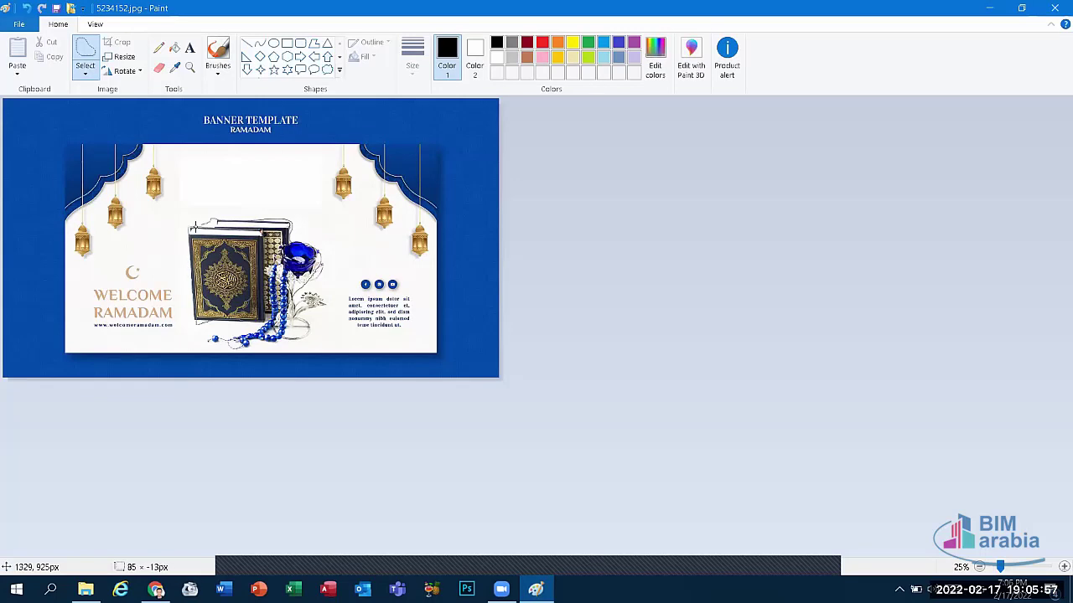
pyautogui.moveTo(285, 294); pyautogui.dragTo(268, 274)
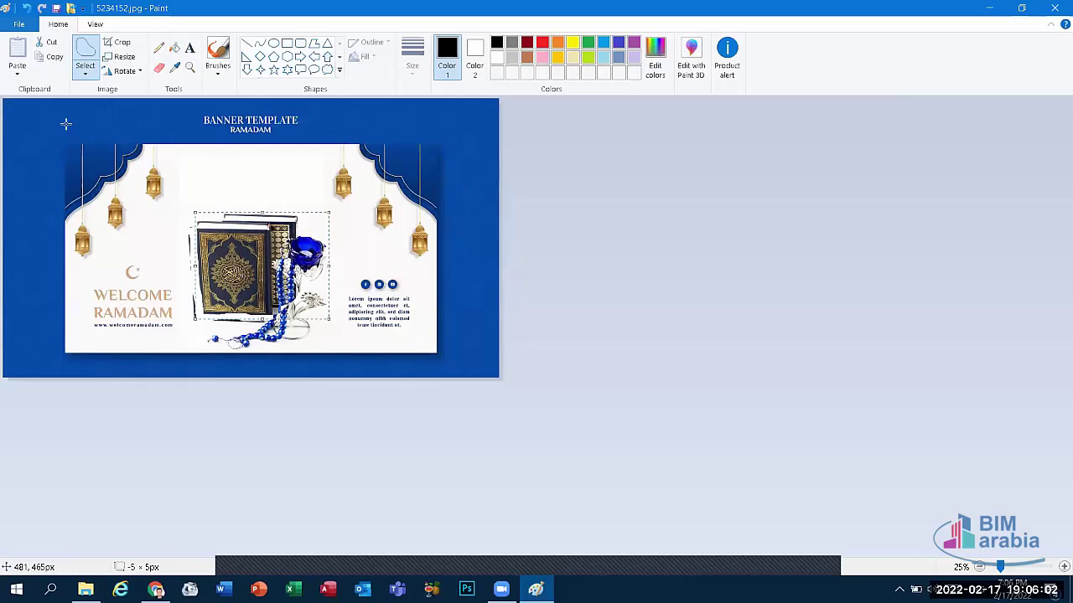
# Step: Invert the selection and back, nudge the books right, then undo that move
pyautogui.click(85, 71)
pyautogui.click(118, 168)
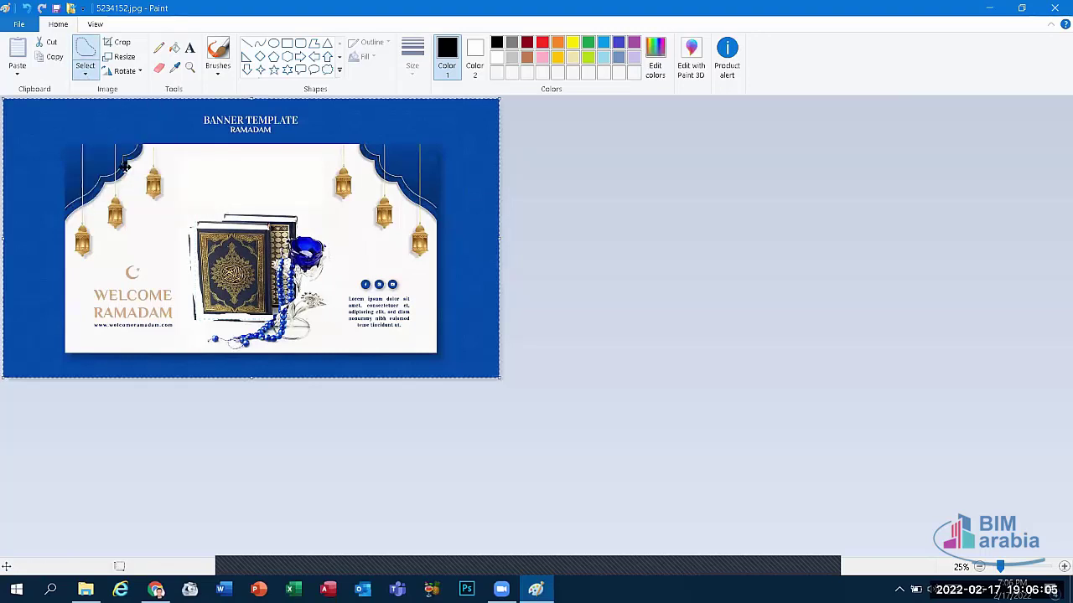
pyautogui.click(85, 72)
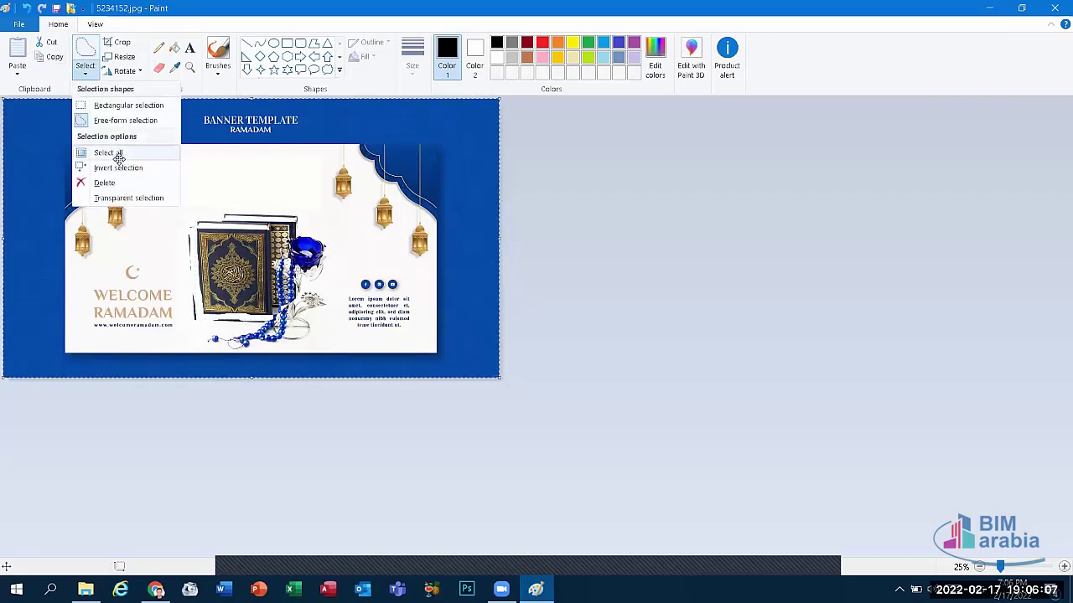
pyautogui.click(116, 165)
pyautogui.moveTo(241, 211); pyautogui.dragTo(265, 213)
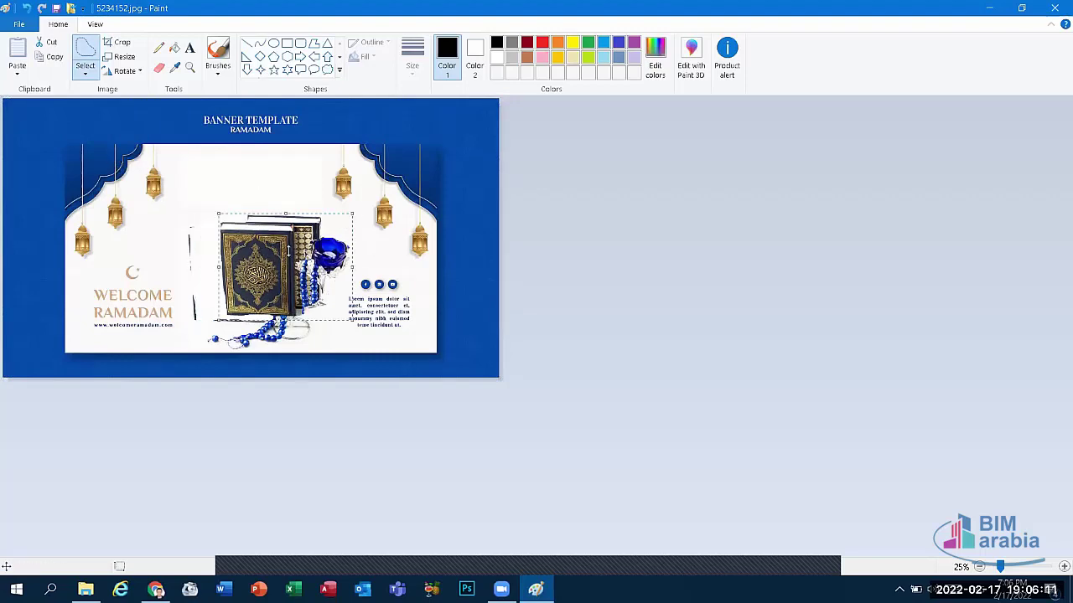
pyautogui.hotkey('ctrl', 'z')
pyautogui.hotkey('ctrl', 'z')
pyautogui.hotkey('ctrl', 'z')
pyautogui.hotkey('ctrl', 'z')
pyautogui.hotkey('ctrl', 'z')
pyautogui.hotkey('ctrl', 'z')
pyautogui.hotkey('ctrl', 'z')
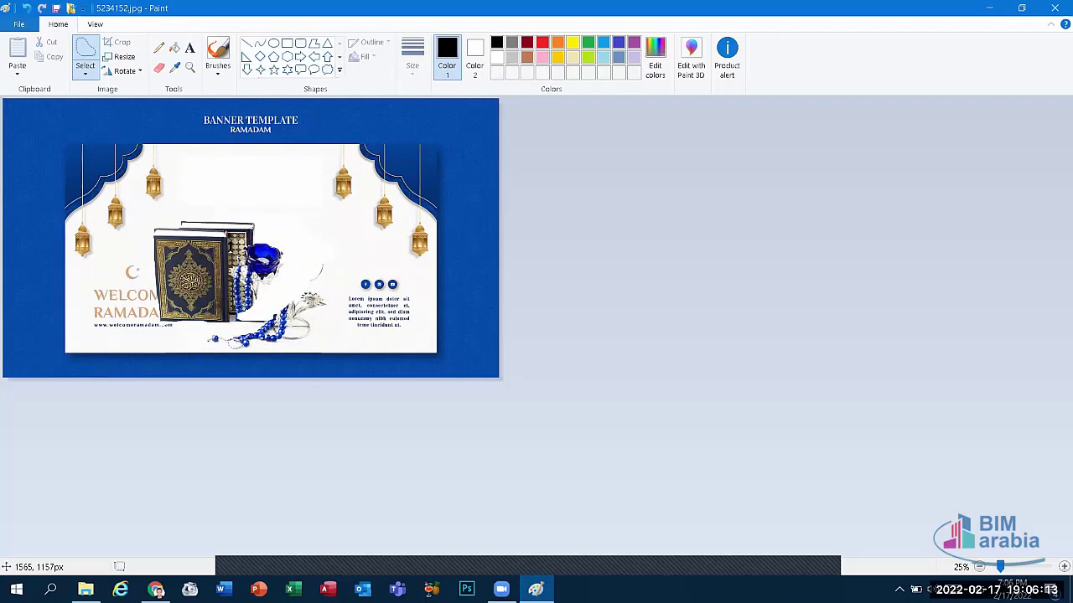
# Step: Erase the selected books from the banner and close the image
pyautogui.click(85, 73)
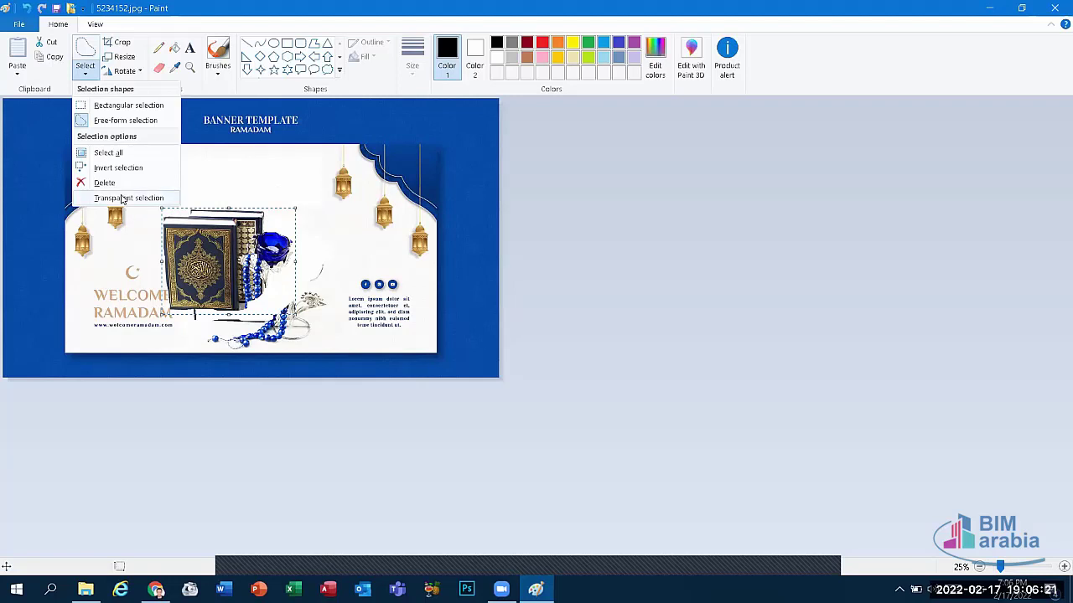
pyautogui.click(104, 183)
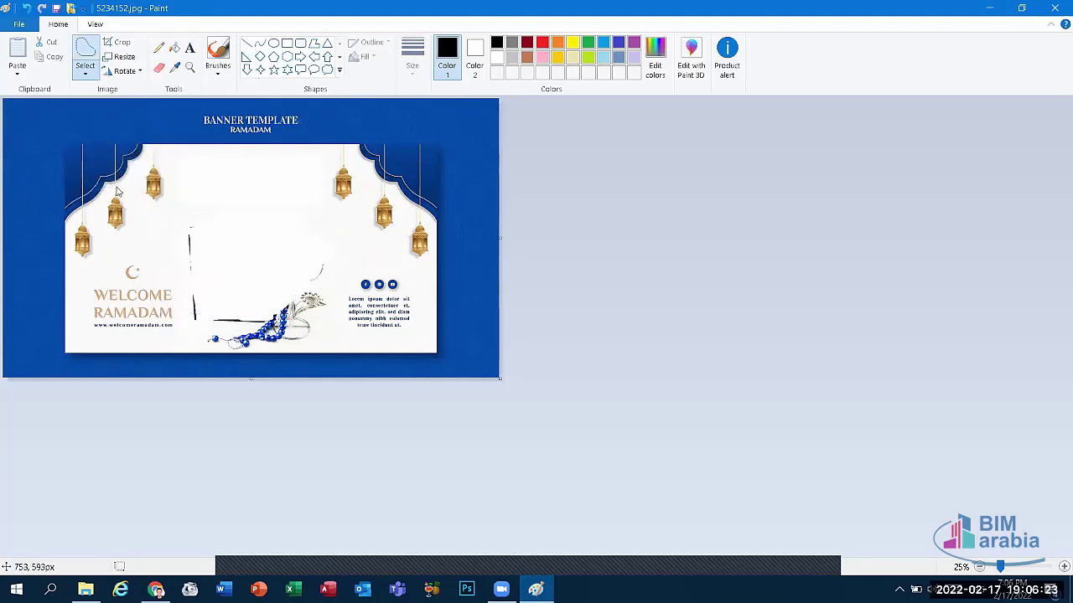
pyautogui.click(92, 69)
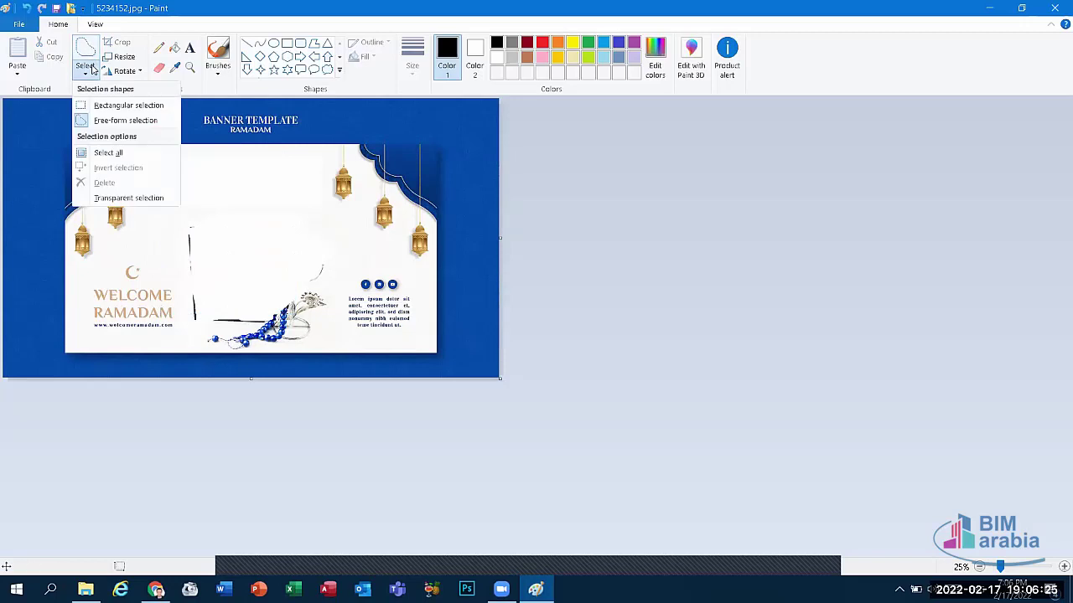
pyautogui.click(203, 170)
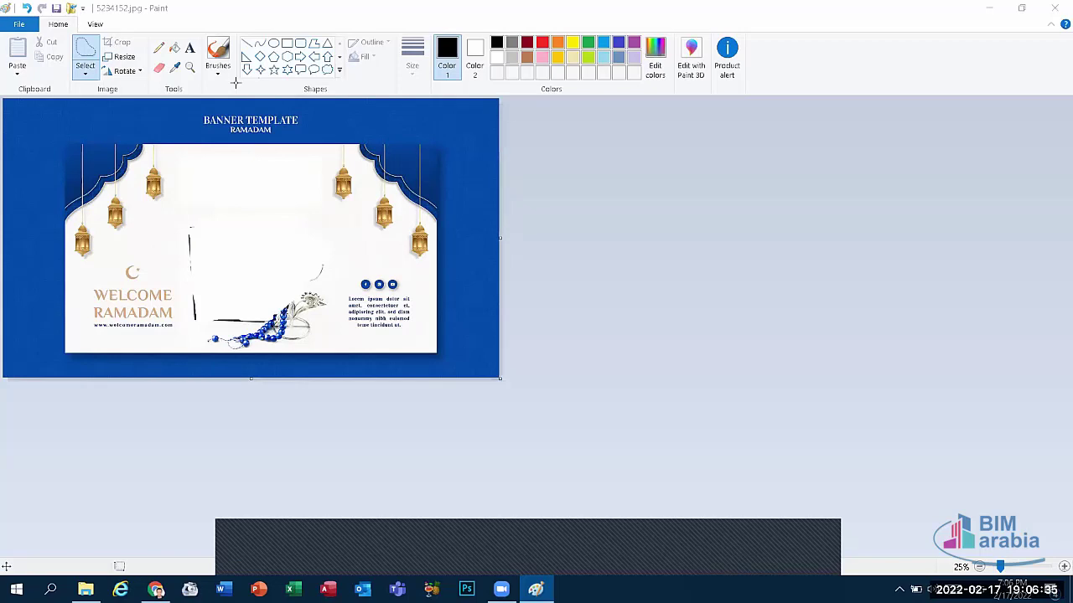
pyautogui.click(1054, 8)
# Step: Discard Paint's changes and launch Paint 3D by searching 'paint' in Windows
pyautogui.click(561, 319)
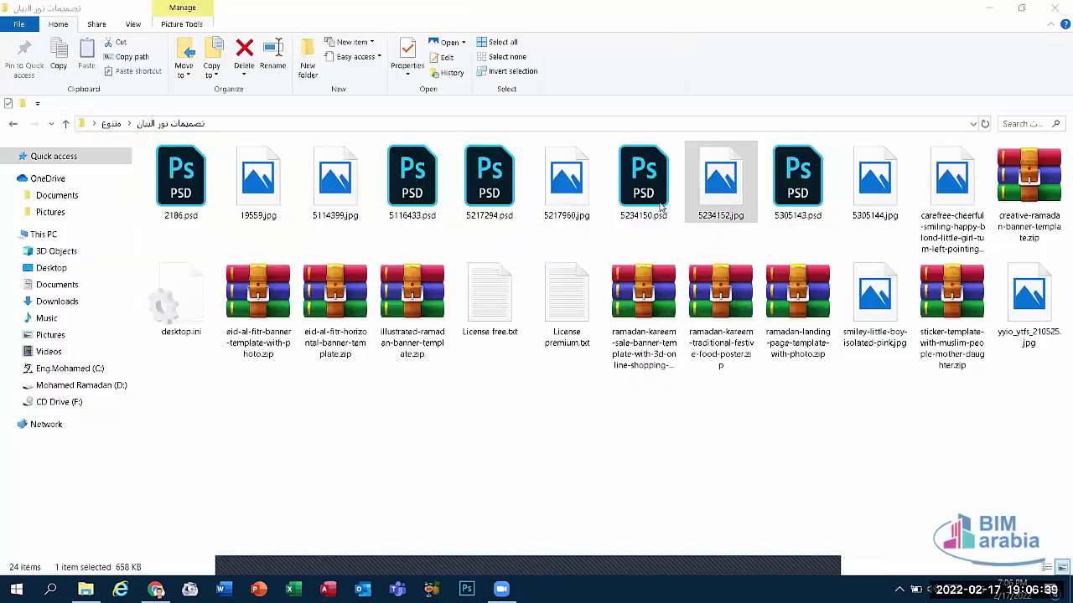
pyautogui.press('super+d')
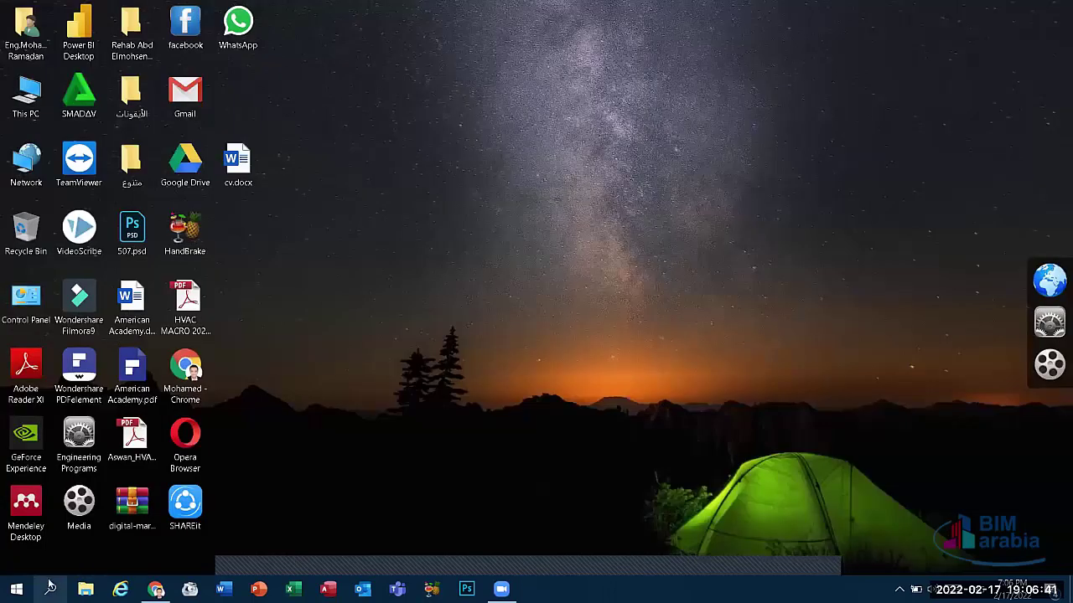
pyautogui.click(50, 589)
pyautogui.write('paint')
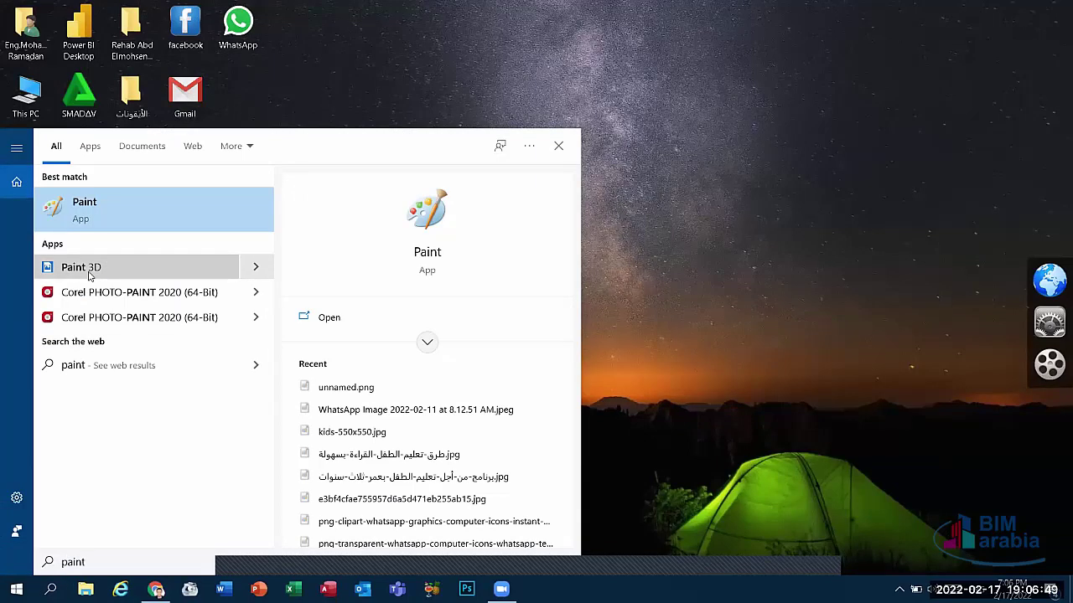
pyautogui.click(88, 267)
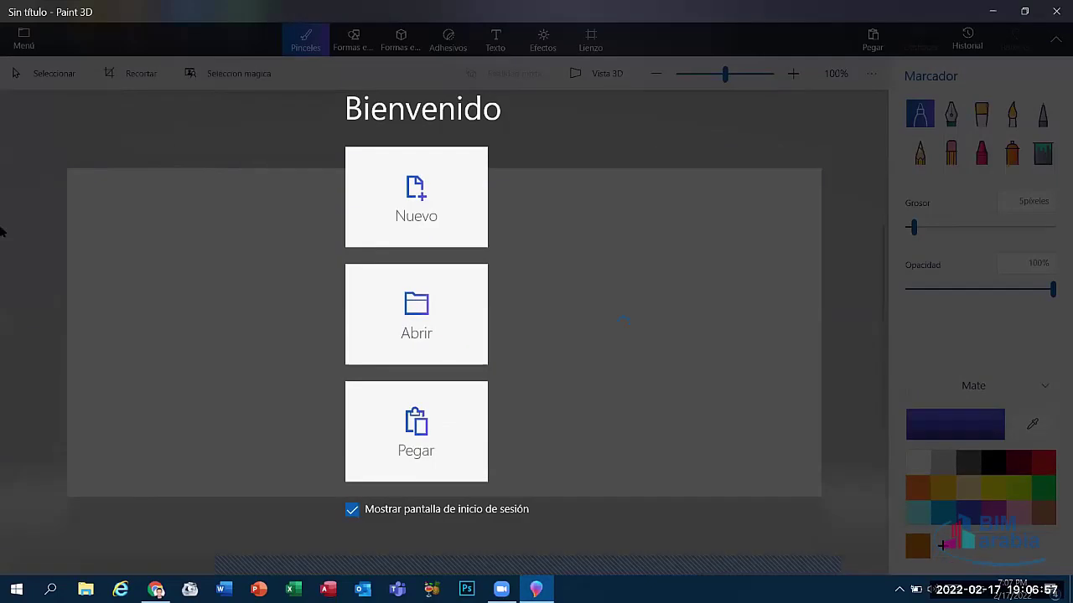
# Step: Close Paint 3D, search 'pai' again, and relaunch Paint 3D
pyautogui.click(432, 204)
pyautogui.press('super+space')
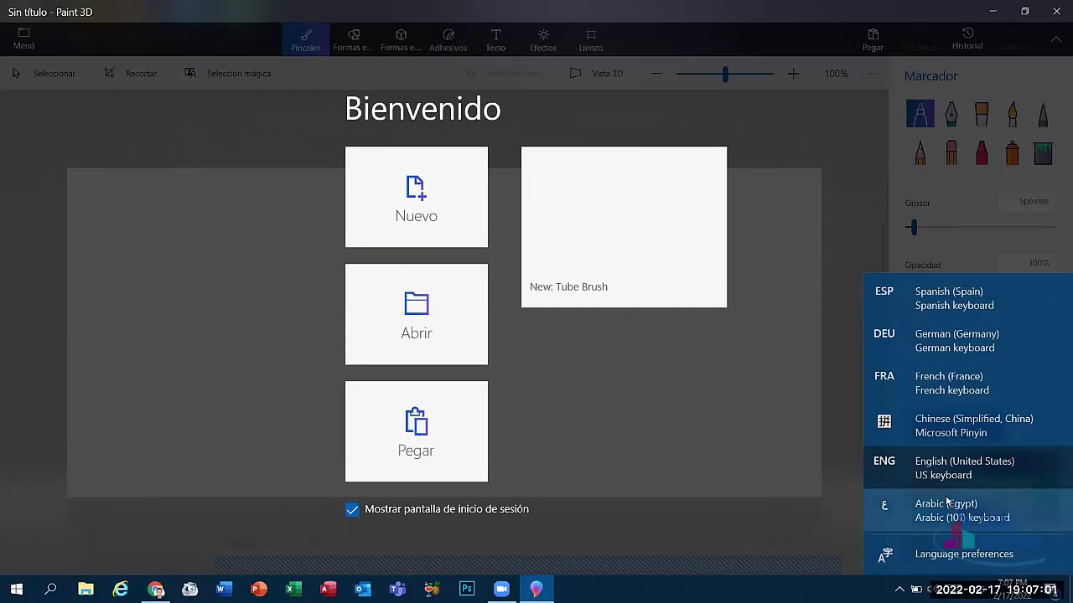
pyautogui.hotkey('alt', 'F4')
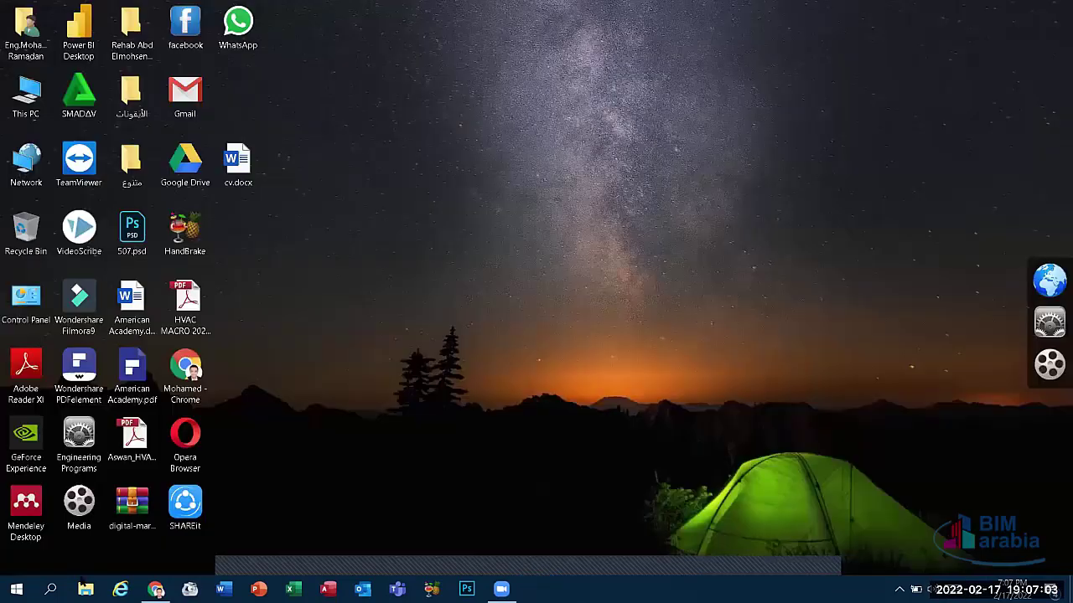
pyautogui.click(50, 589)
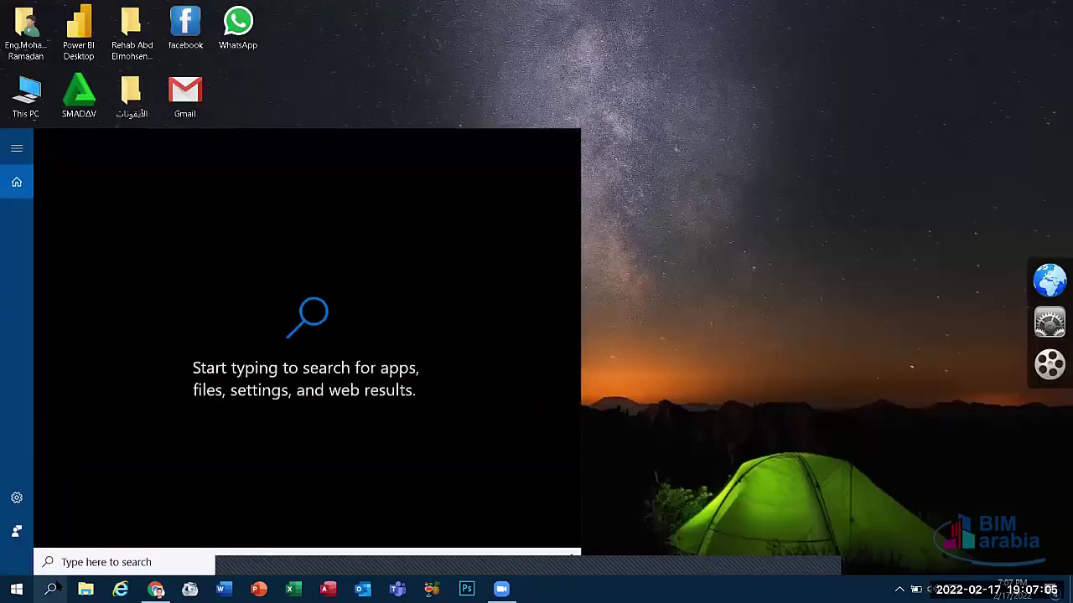
pyautogui.write('حشهىف')
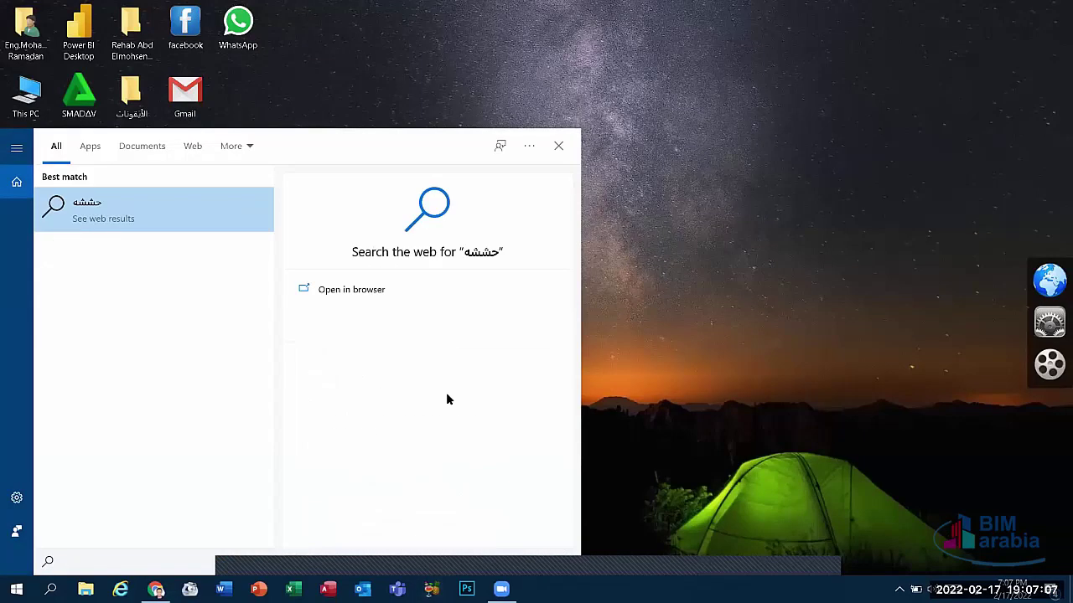
pyautogui.press('BackSpace')
pyautogui.press('BackSpace')
pyautogui.press('BackSpace')
pyautogui.press('BackSpace')
pyautogui.press('BackSpace')
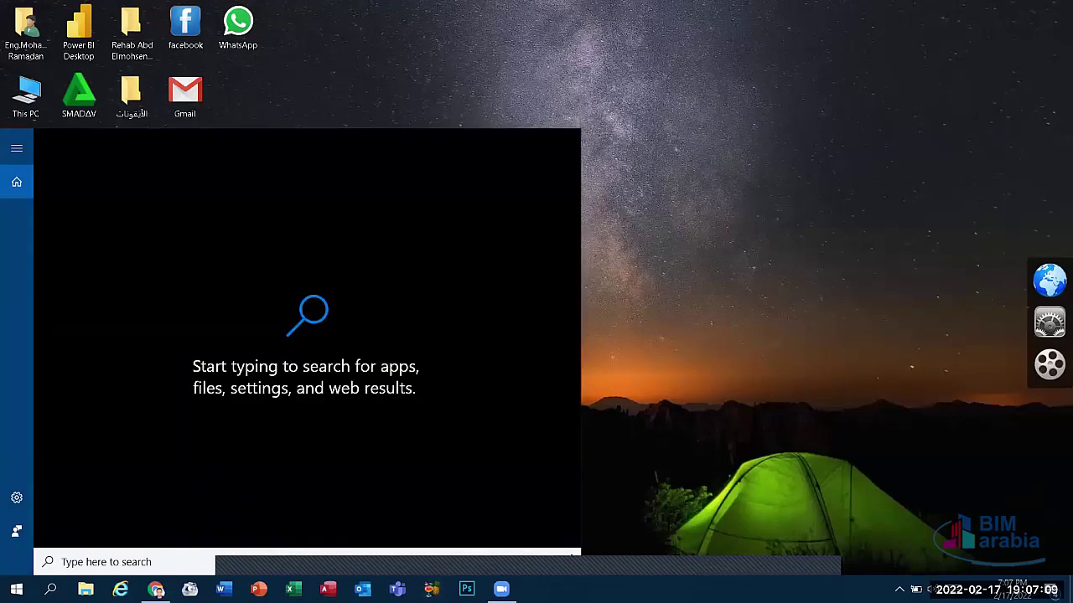
pyautogui.write('pai')
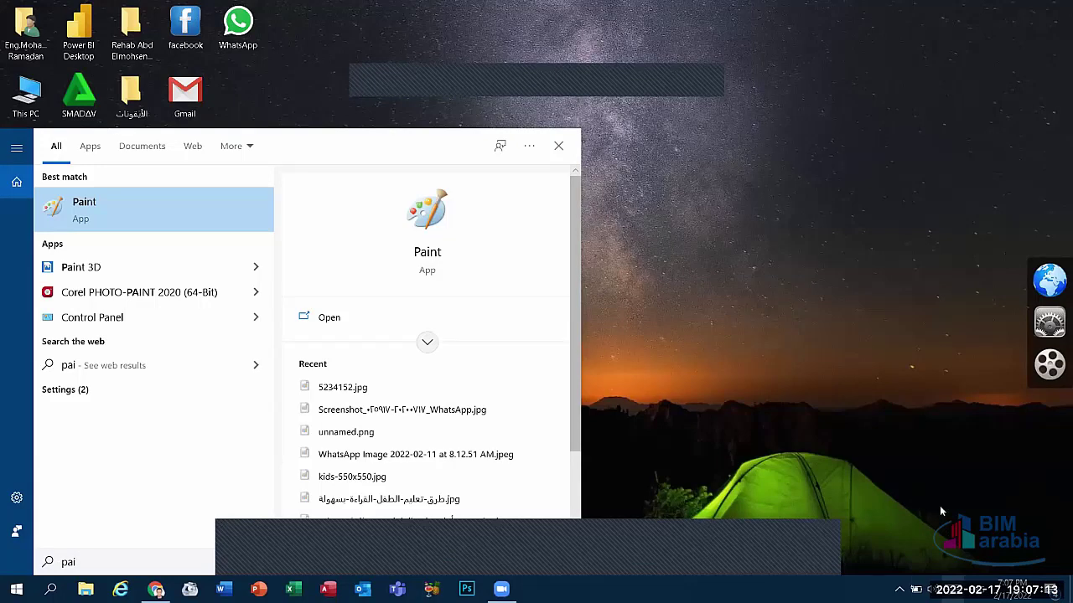
pyautogui.click(96, 266)
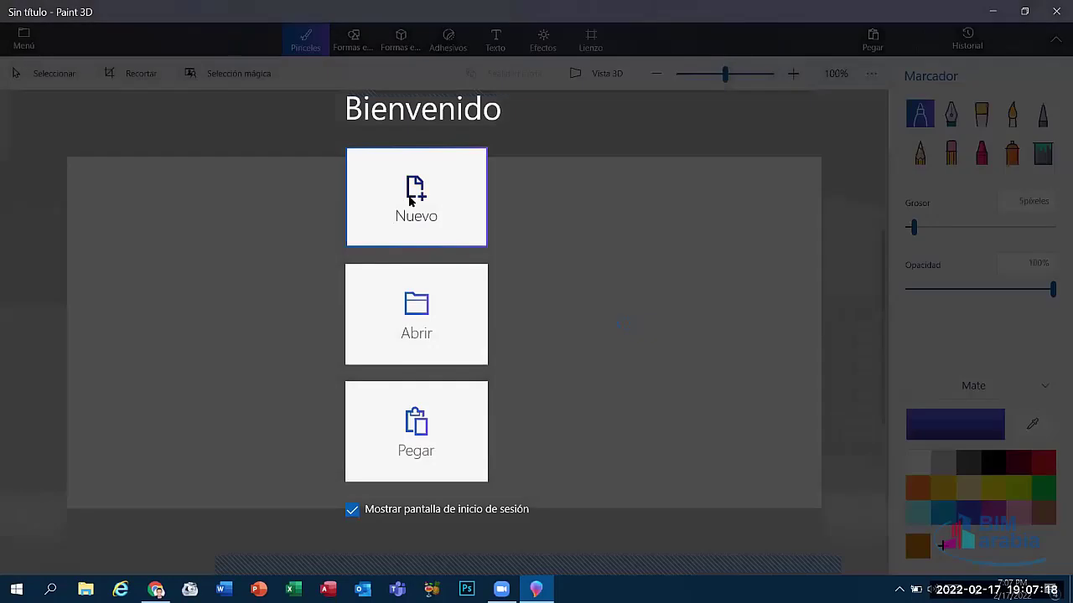
# Step: Start a new canvas and draw blue marker, watercolour and calligraphy strokes
pyautogui.click(410, 201)
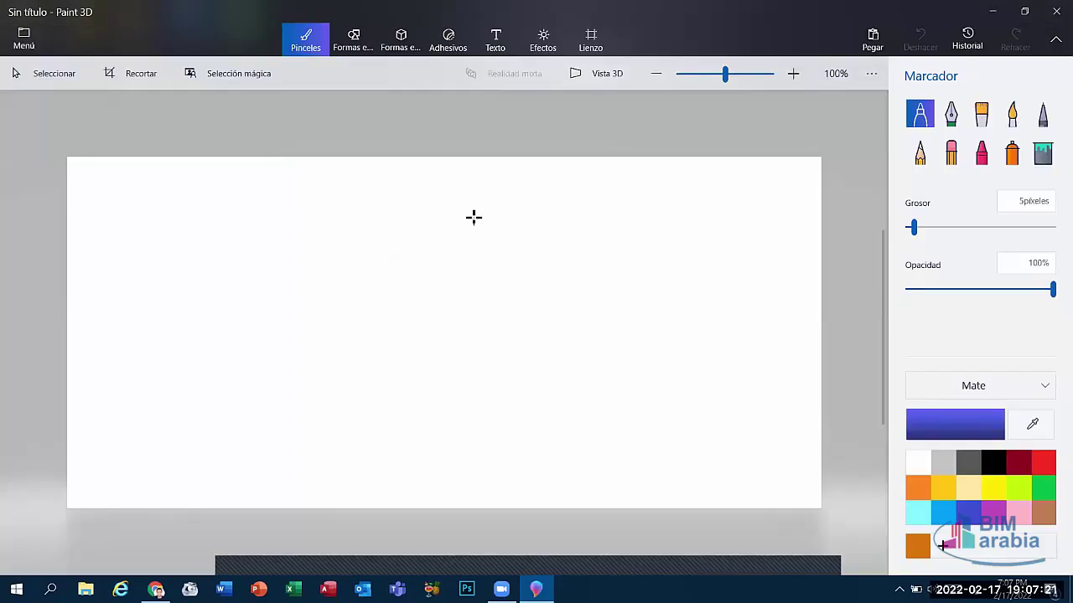
pyautogui.moveTo(589, 210); pyautogui.dragTo(533, 230)
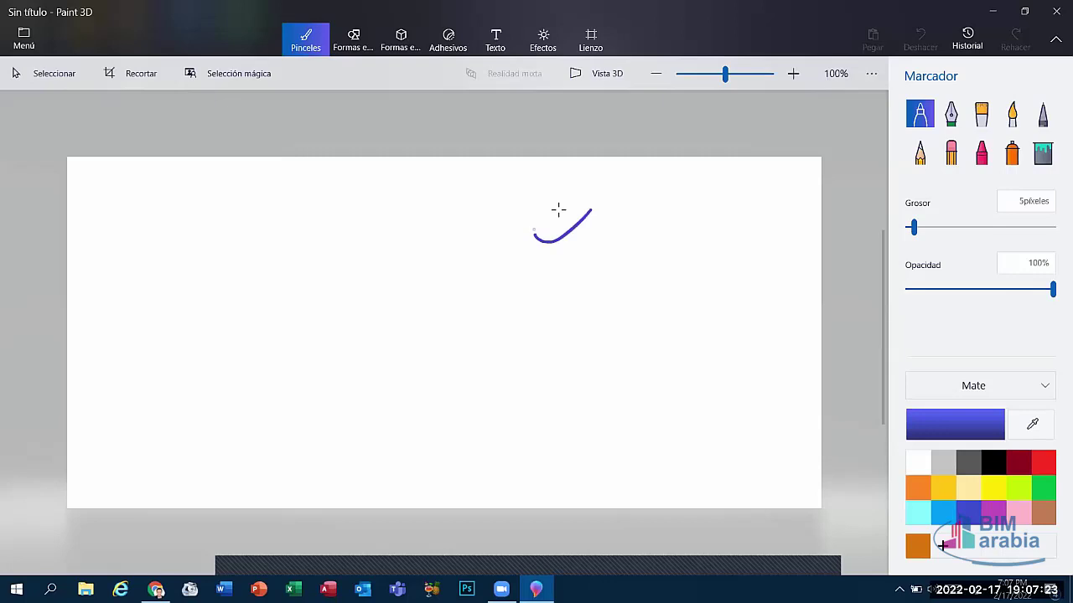
pyautogui.moveTo(489, 306)
pyautogui.mouseDown()
pyautogui.moveTo(594, 376)
pyautogui.moveTo(390, 354)
pyautogui.moveTo(303, 484)
pyautogui.mouseUp()
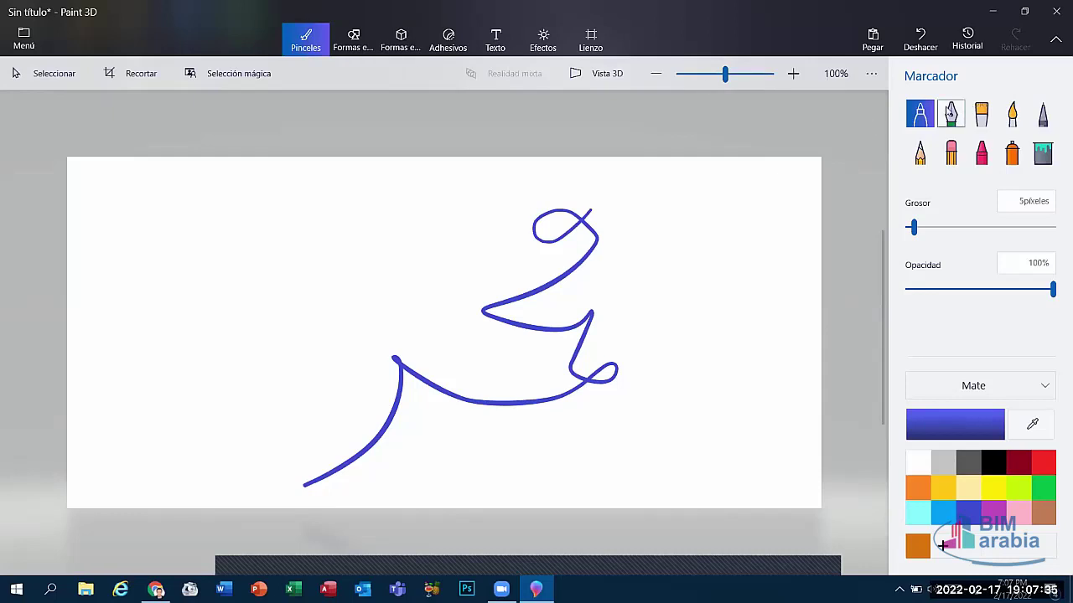
pyautogui.click(982, 118)
pyautogui.click(1013, 115)
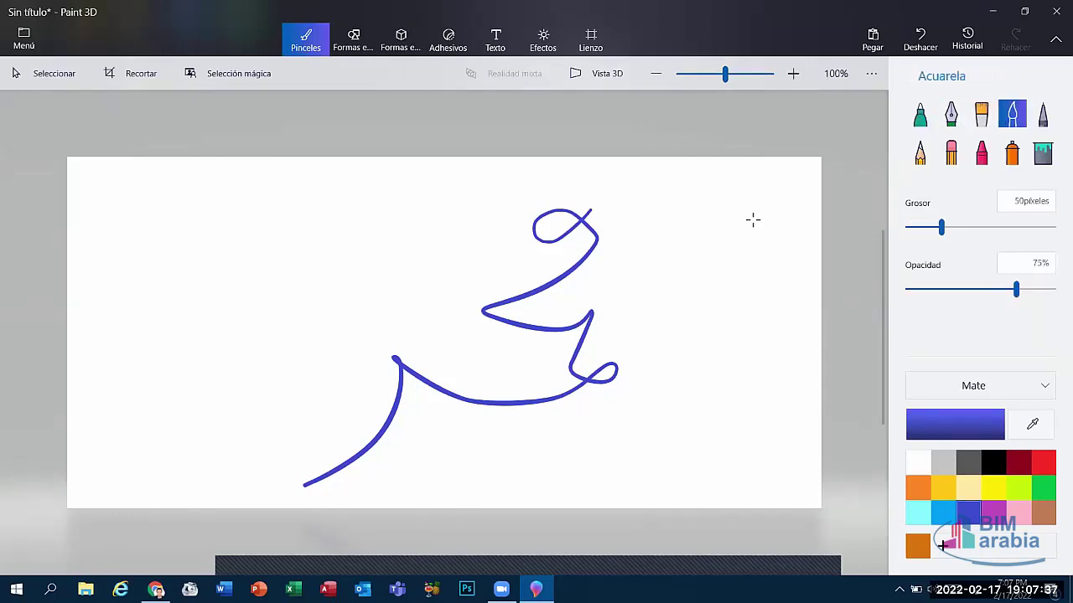
pyautogui.moveTo(708, 223)
pyautogui.mouseDown()
pyautogui.moveTo(726, 292)
pyautogui.moveTo(695, 394)
pyautogui.moveTo(695, 440)
pyautogui.mouseUp()
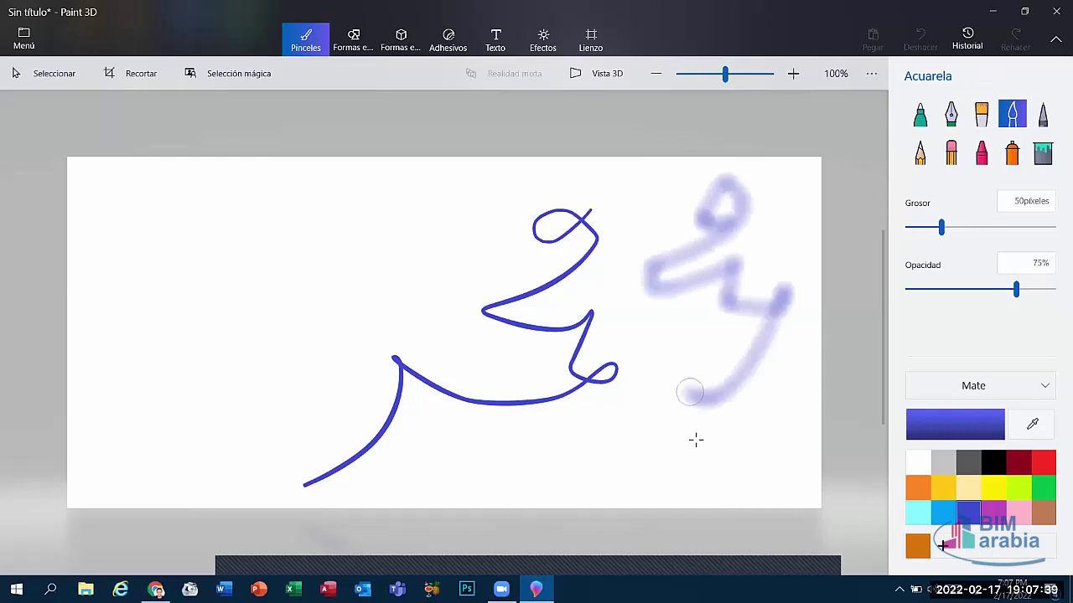
pyautogui.click(950, 114)
pyautogui.moveTo(441, 214)
pyautogui.mouseDown()
pyautogui.moveTo(424, 248)
pyautogui.moveTo(471, 273)
pyautogui.moveTo(294, 304)
pyautogui.moveTo(132, 528)
pyautogui.mouseUp()
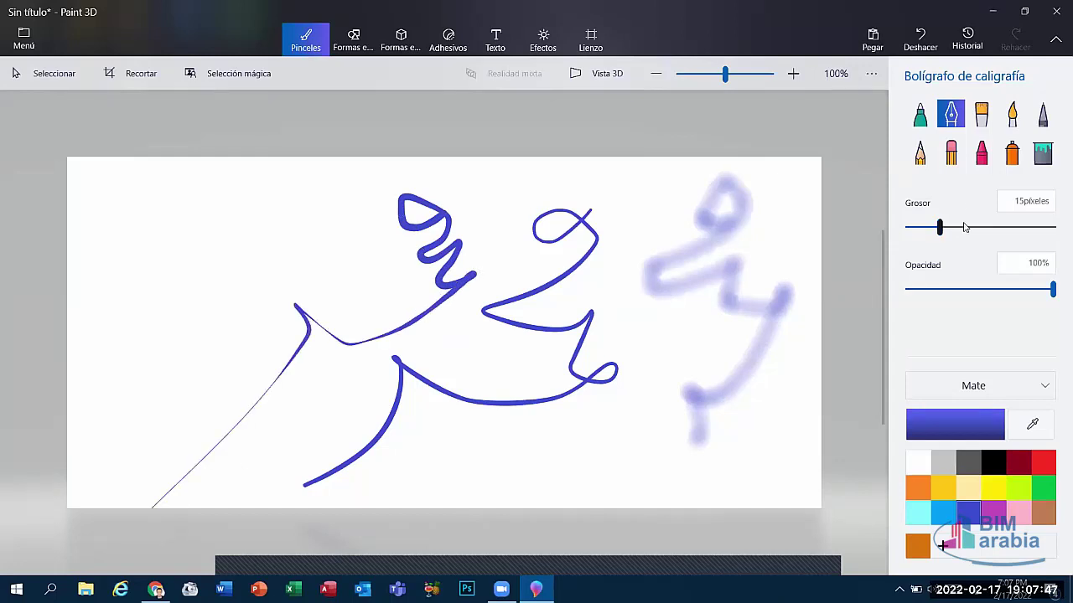
# Step: Erase all the strokes with a 200-pixel eraser
pyautogui.click(951, 155)
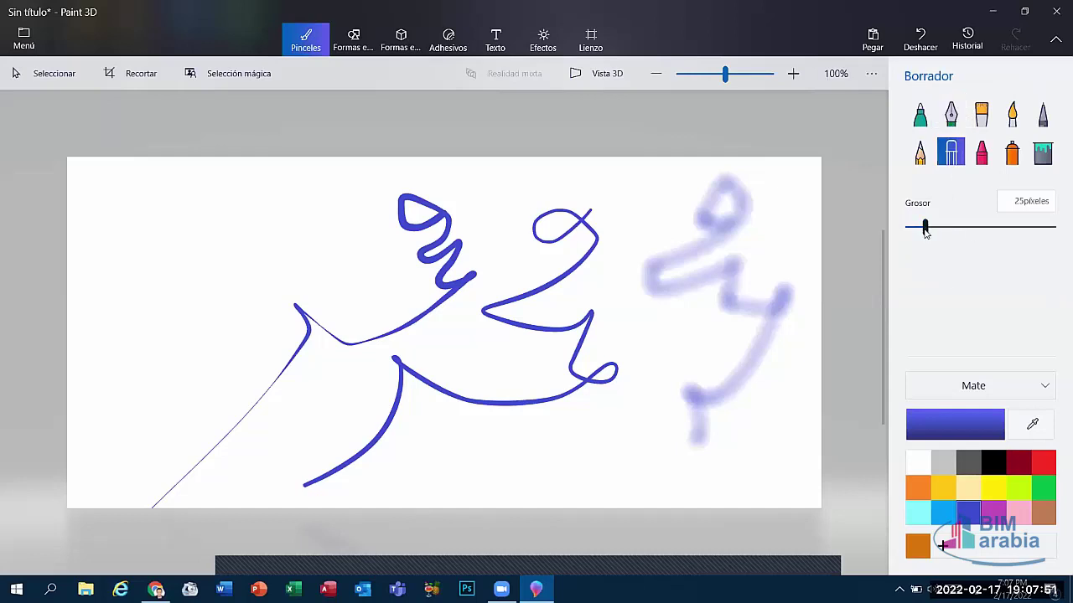
pyautogui.moveTo(925, 228); pyautogui.dragTo(1052, 228)
pyautogui.moveTo(577, 233)
pyautogui.mouseDown()
pyautogui.moveTo(383, 285)
pyautogui.moveTo(172, 390)
pyautogui.moveTo(695, 426)
pyautogui.moveTo(575, 244)
pyautogui.moveTo(560, 505)
pyautogui.moveTo(762, 109)
pyautogui.moveTo(796, 448)
pyautogui.mouseUp()
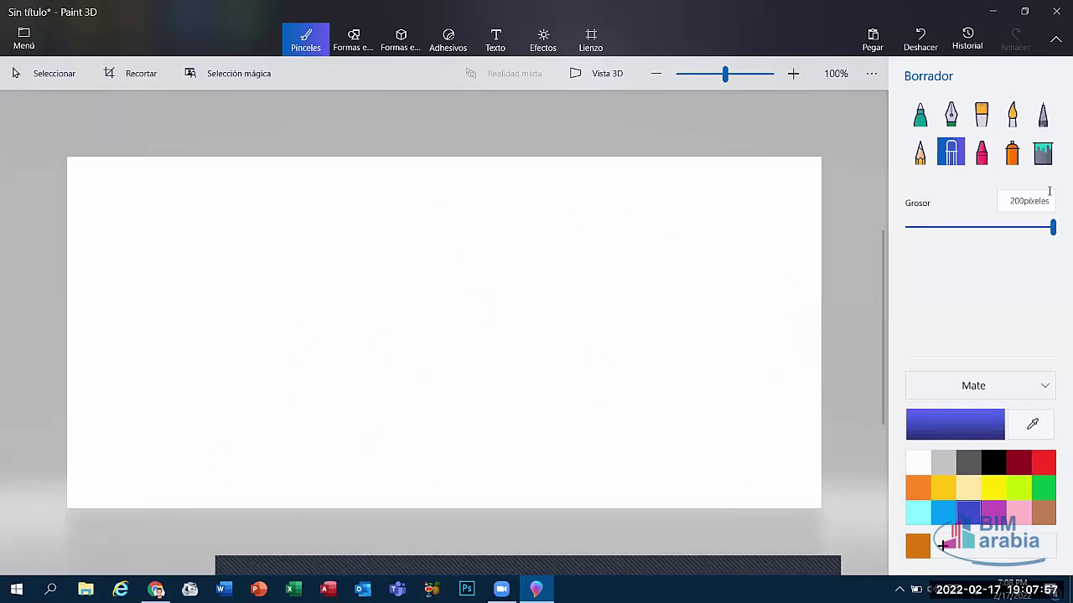
# Step: Paint blue and yellow-green oil-brush scribbles on the canvas
pyautogui.moveTo(1053, 233); pyautogui.dragTo(936, 254)
pyautogui.click(981, 115)
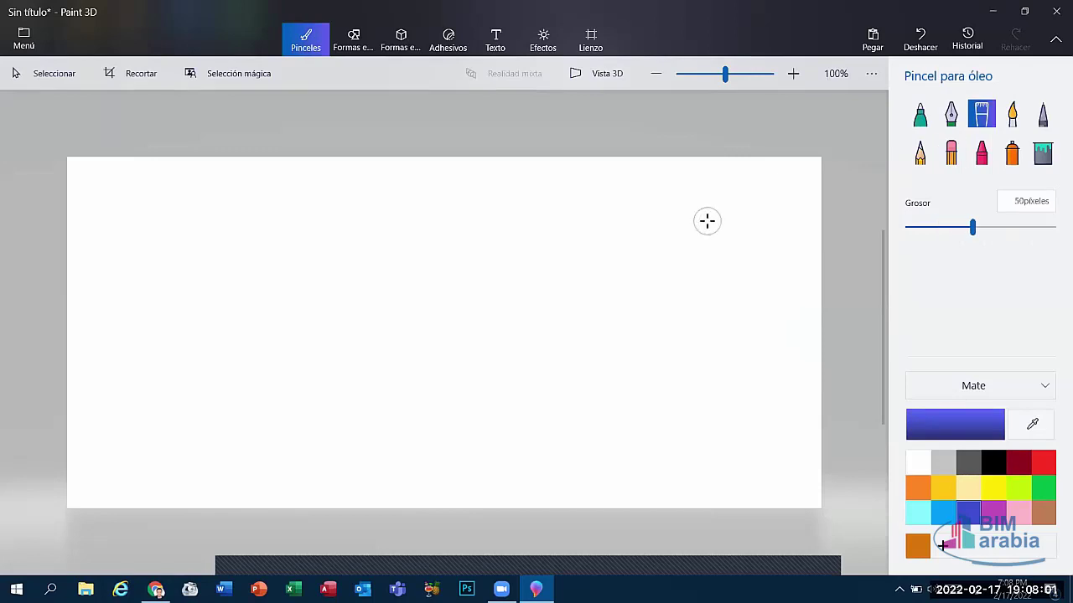
pyautogui.moveTo(707, 220); pyautogui.dragTo(602, 260)
pyautogui.moveTo(616, 195)
pyautogui.mouseDown()
pyautogui.moveTo(692, 271)
pyautogui.moveTo(620, 352)
pyautogui.moveTo(635, 320)
pyautogui.moveTo(709, 276)
pyautogui.mouseUp()
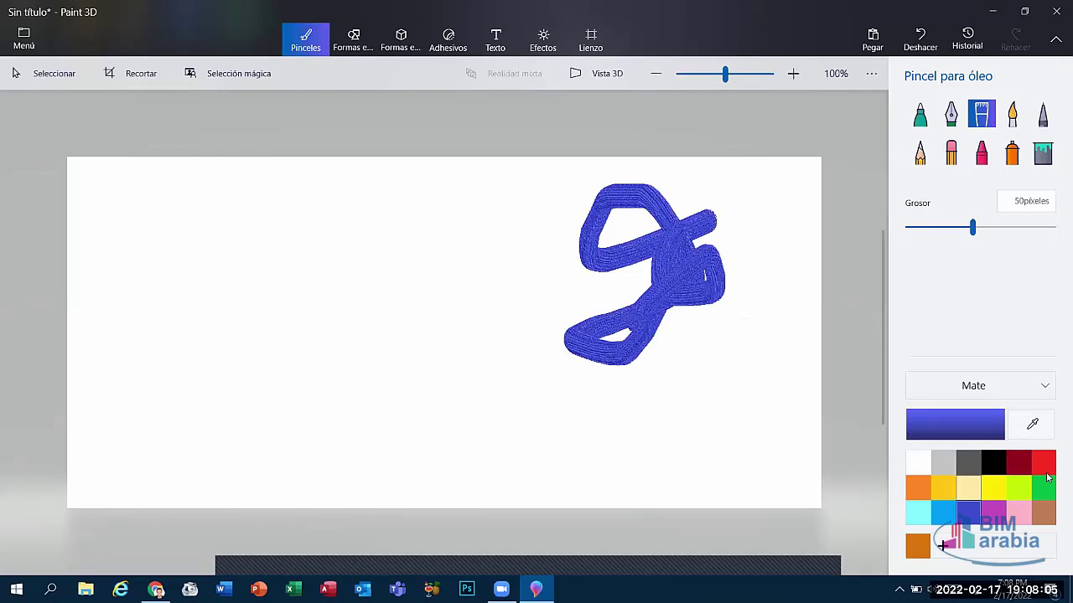
pyautogui.click(1015, 488)
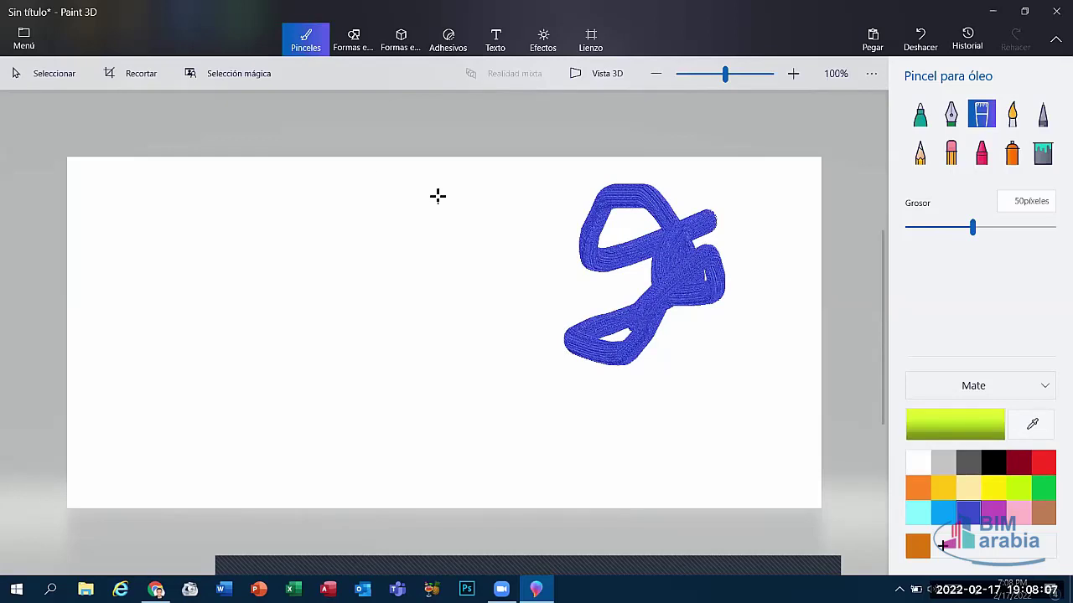
pyautogui.moveTo(408, 221)
pyautogui.mouseDown()
pyautogui.moveTo(419, 209)
pyautogui.moveTo(426, 307)
pyautogui.moveTo(355, 381)
pyautogui.moveTo(229, 342)
pyautogui.moveTo(474, 164)
pyautogui.mouseUp()
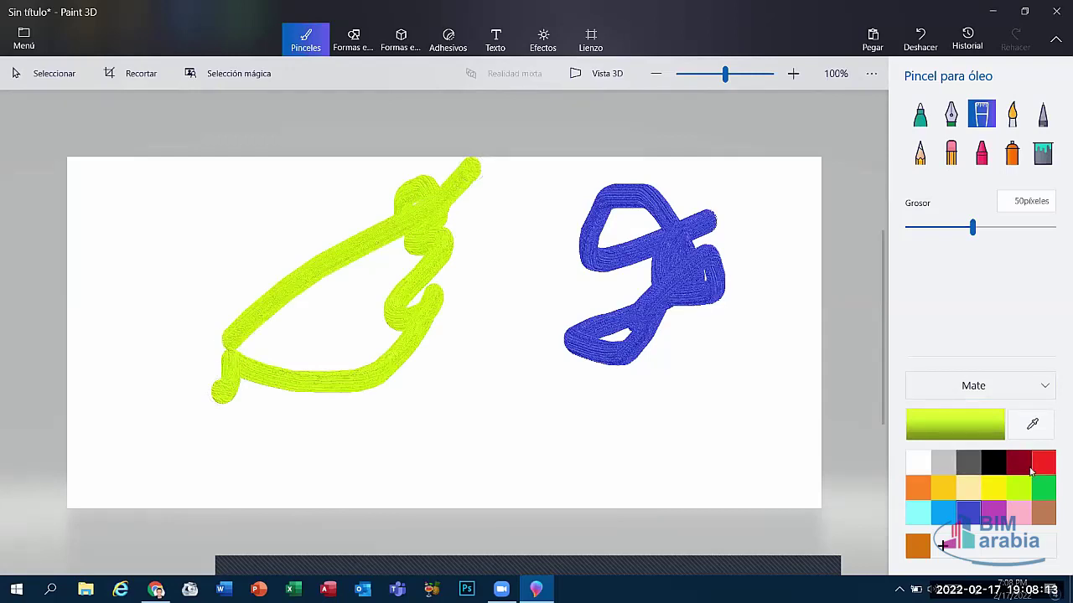
# Step: Define custom dark purple 290f36 and paint a purple stroke down the canvas
pyautogui.click(945, 545)
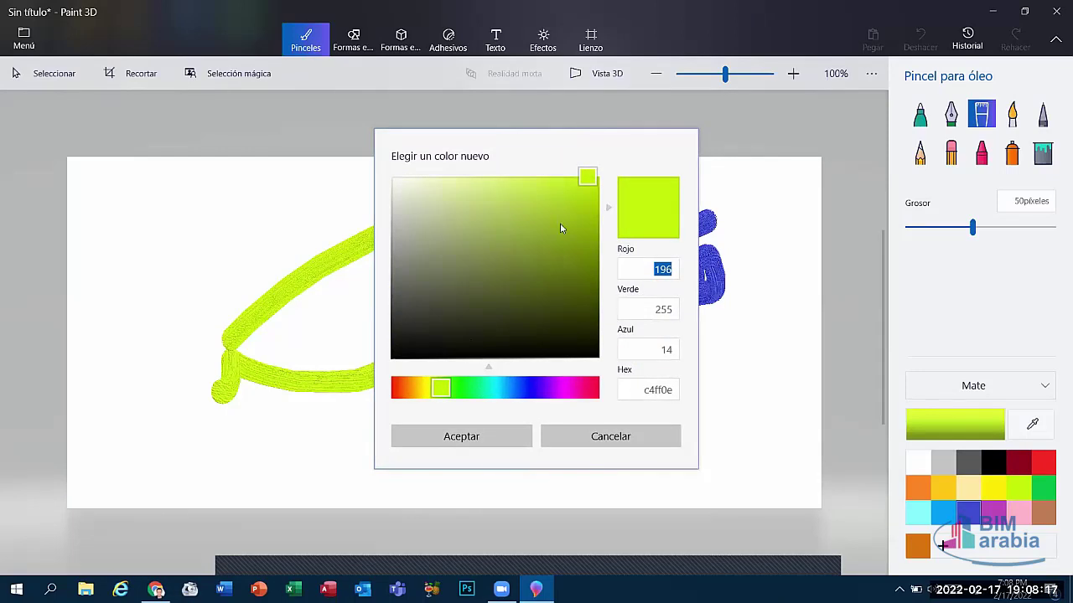
pyautogui.click(548, 390)
pyautogui.moveTo(586, 178)
pyautogui.mouseDown()
pyautogui.moveTo(556, 287)
pyautogui.moveTo(462, 271)
pyautogui.moveTo(461, 225)
pyautogui.moveTo(445, 209)
pyautogui.moveTo(464, 278)
pyautogui.moveTo(391, 283)
pyautogui.moveTo(491, 172)
pyautogui.moveTo(445, 408)
pyautogui.mouseUp()
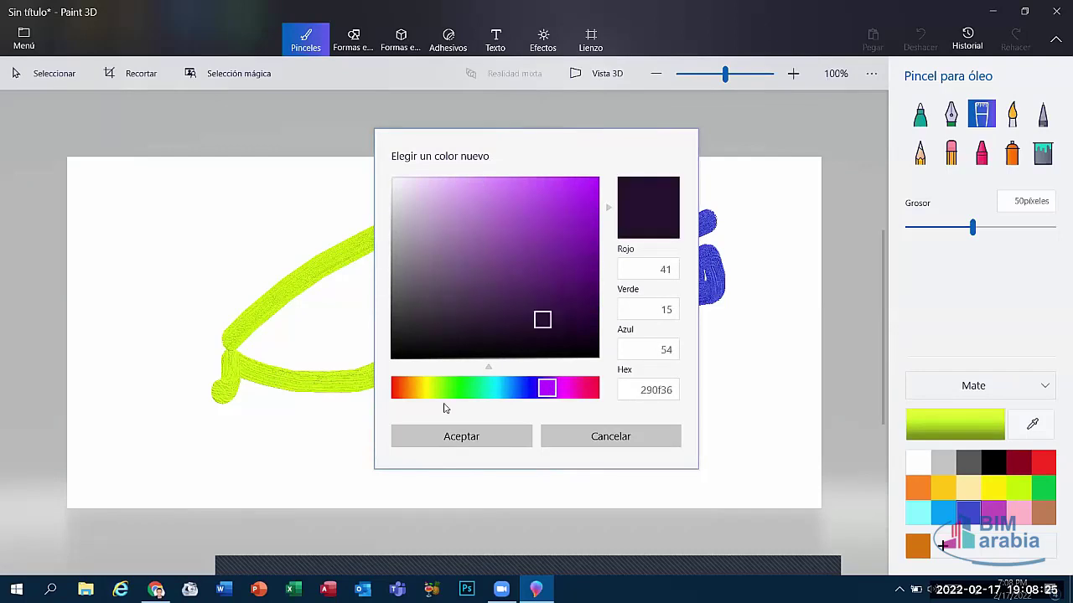
pyautogui.click(484, 443)
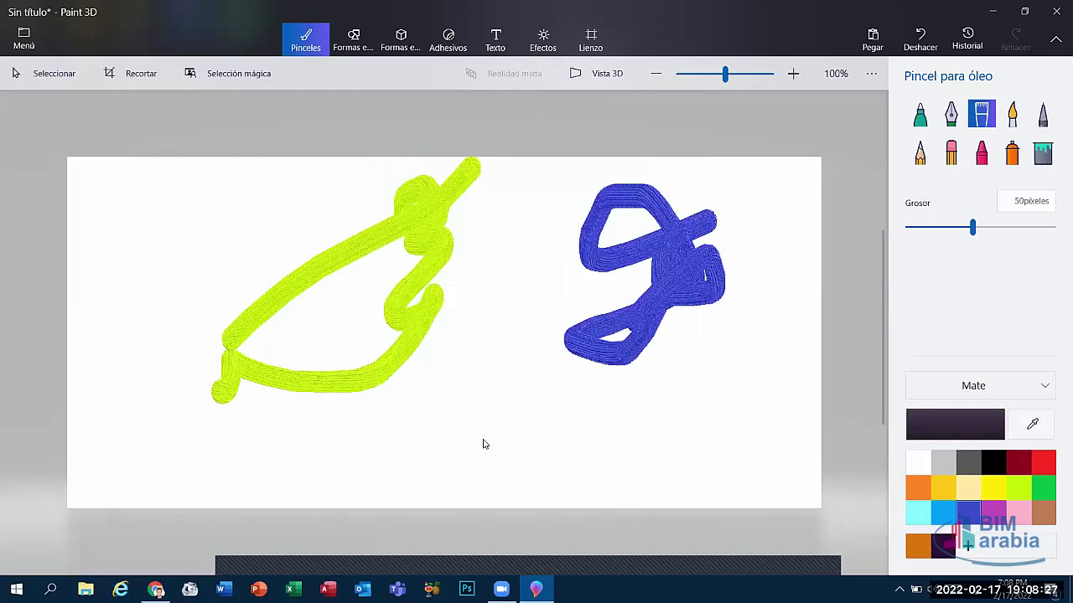
pyautogui.moveTo(535, 312)
pyautogui.mouseDown()
pyautogui.moveTo(556, 438)
pyautogui.moveTo(616, 419)
pyautogui.mouseUp()
pyautogui.moveTo(573, 513)
pyautogui.mouseDown()
pyautogui.moveTo(376, 471)
pyautogui.moveTo(341, 523)
pyautogui.mouseUp()
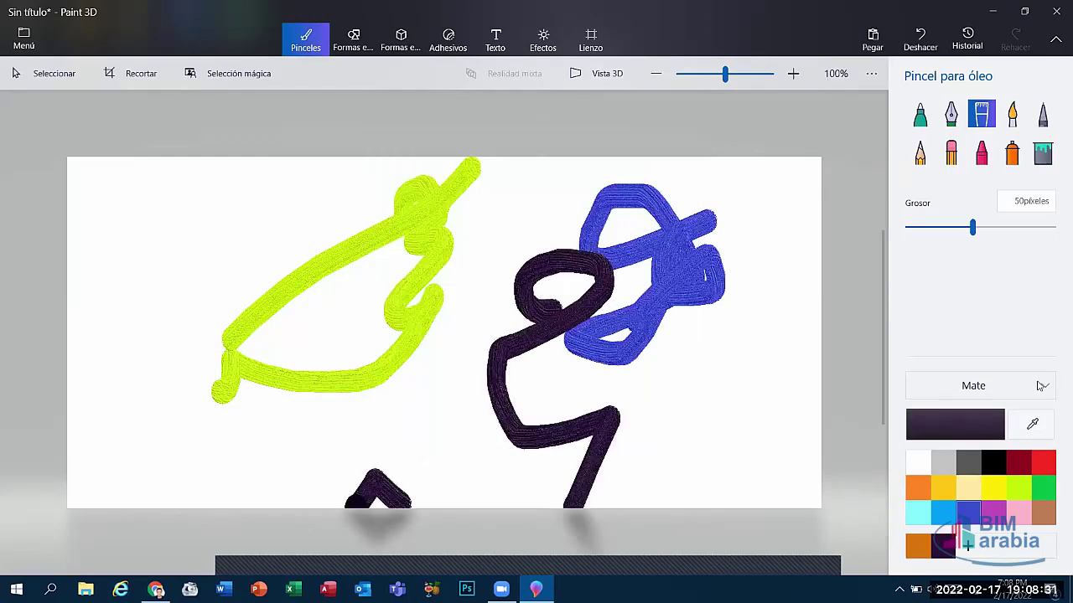
# Step: Wipe the canvas clean with a 200-pixel eraser
pyautogui.click(950, 152)
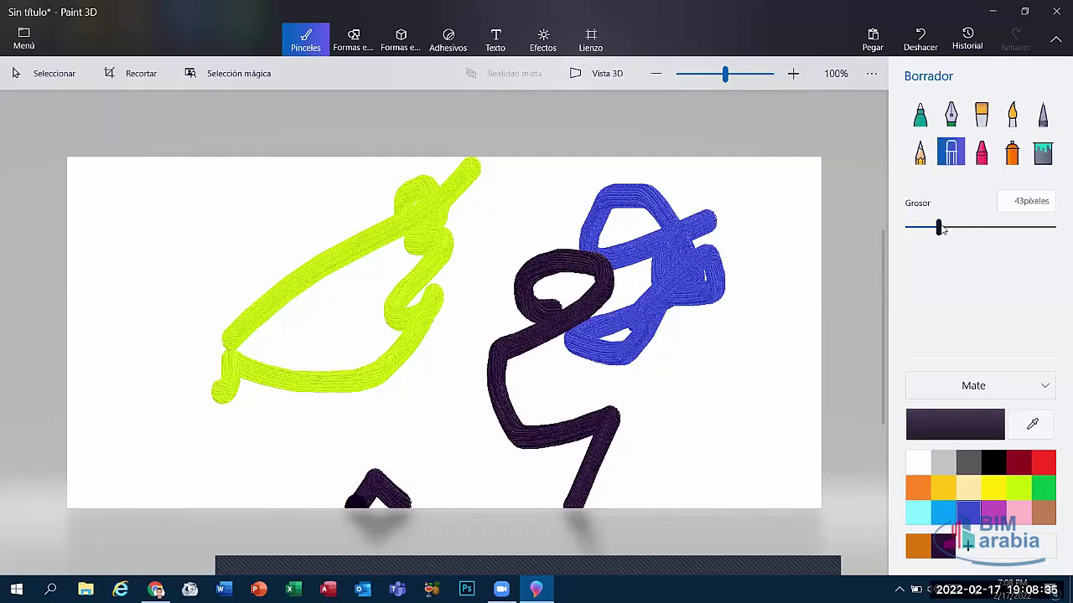
pyautogui.moveTo(939, 228); pyautogui.dragTo(1055, 231)
pyautogui.moveTo(553, 255)
pyautogui.mouseDown()
pyautogui.moveTo(335, 410)
pyautogui.moveTo(424, 422)
pyautogui.moveTo(673, 338)
pyautogui.moveTo(452, 479)
pyautogui.moveTo(341, 573)
pyautogui.moveTo(425, 196)
pyautogui.moveTo(304, 302)
pyautogui.moveTo(403, 67)
pyautogui.mouseUp()
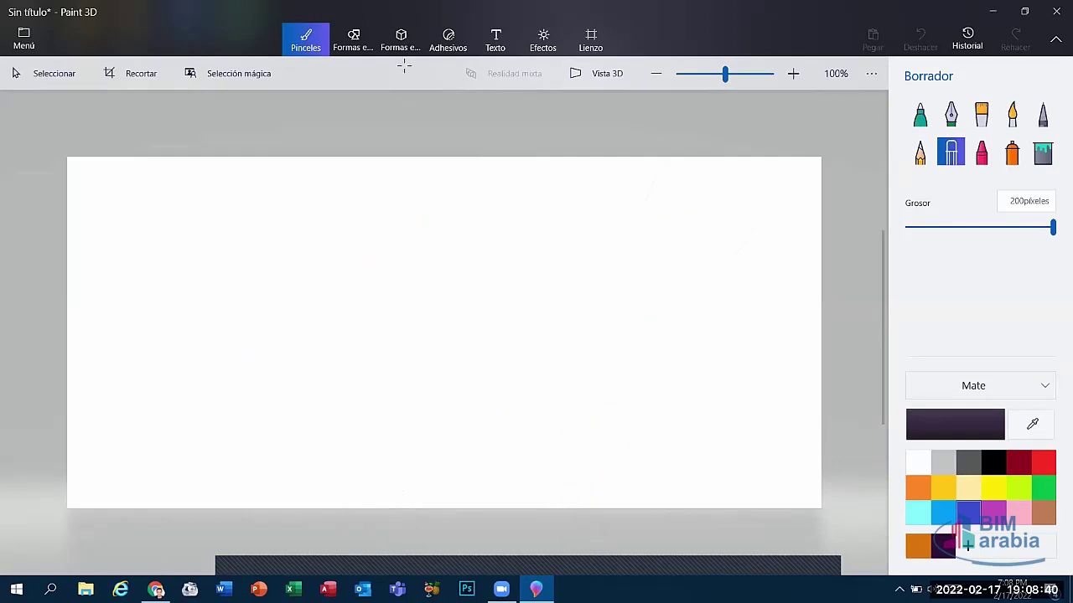
# Step: Draw a pentagon on the right of the canvas and fill it grey
pyautogui.click(354, 42)
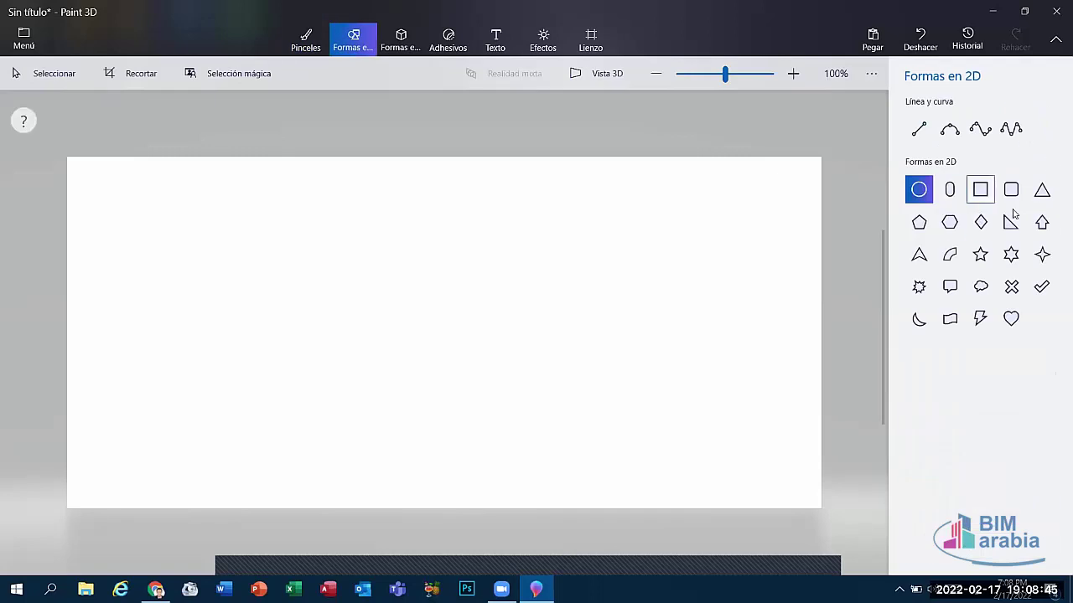
pyautogui.click(920, 223)
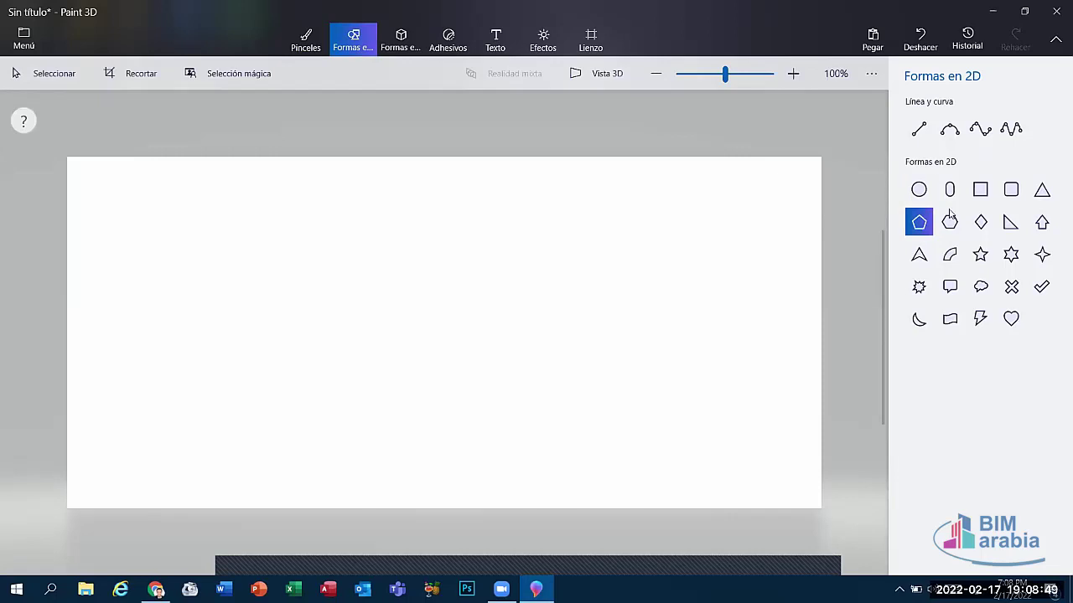
pyautogui.moveTo(614, 186); pyautogui.dragTo(794, 402)
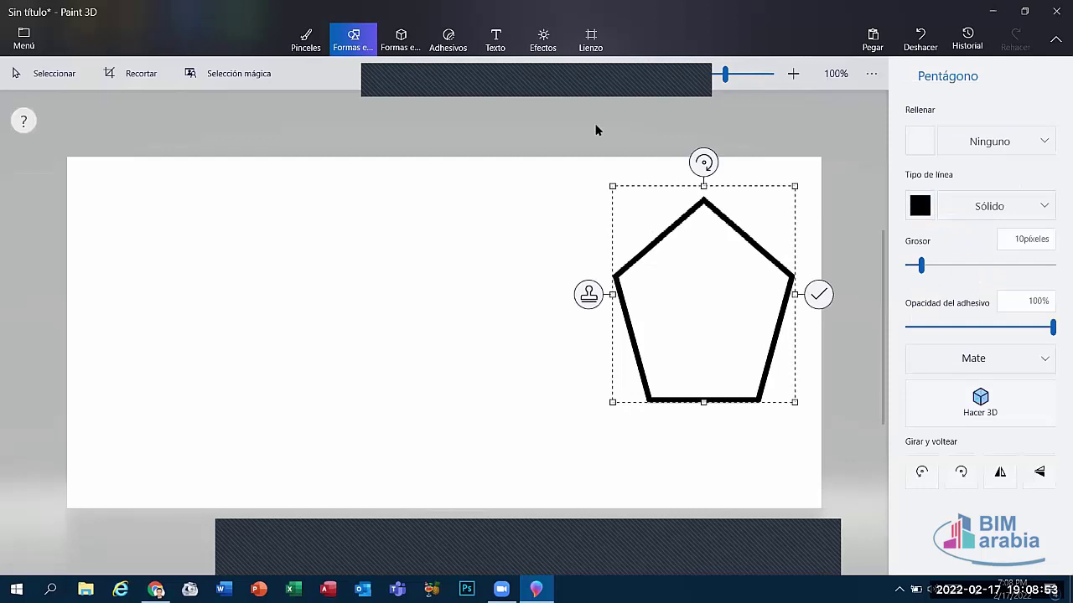
pyautogui.click(919, 147)
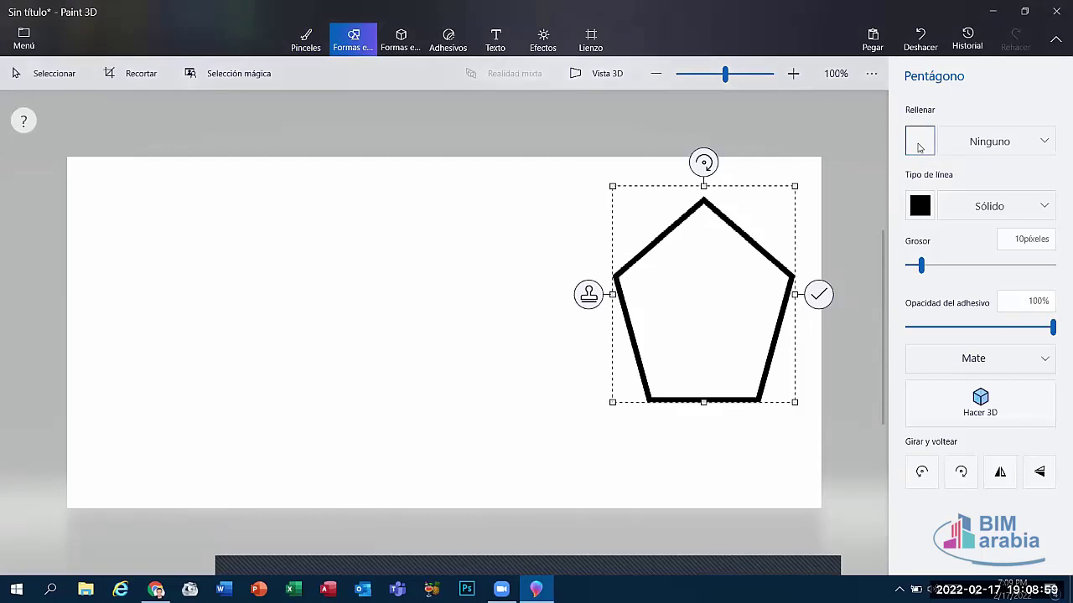
pyautogui.click(880, 247)
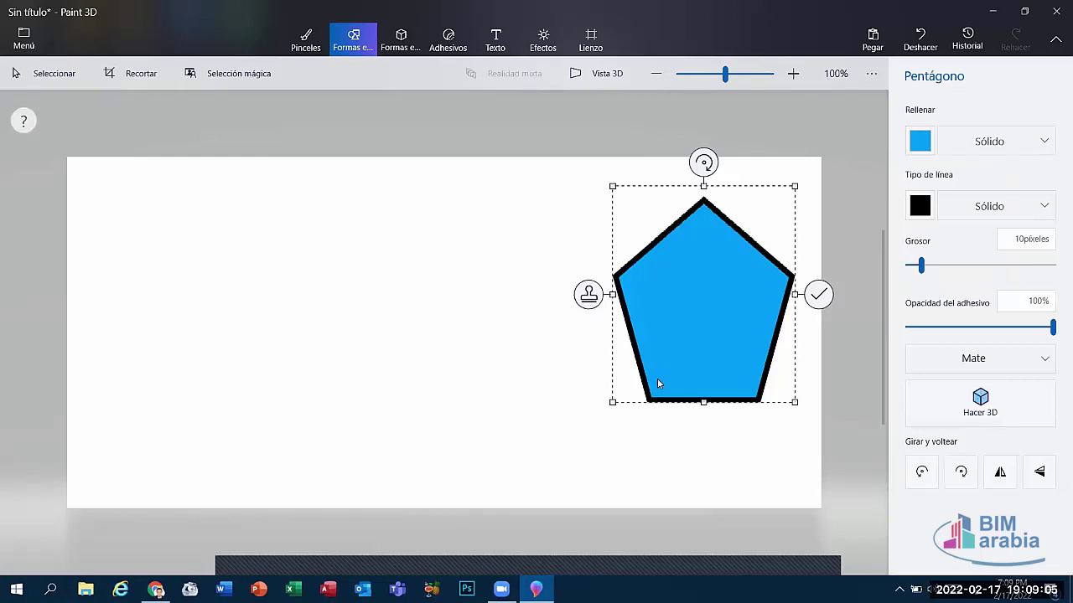
pyautogui.click(919, 142)
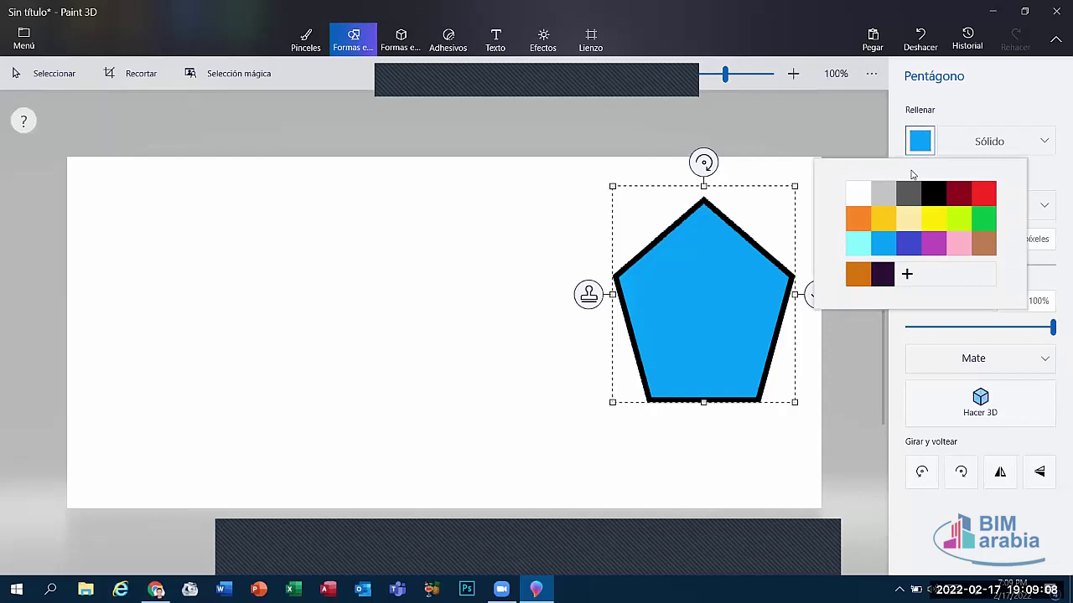
pyautogui.click(878, 198)
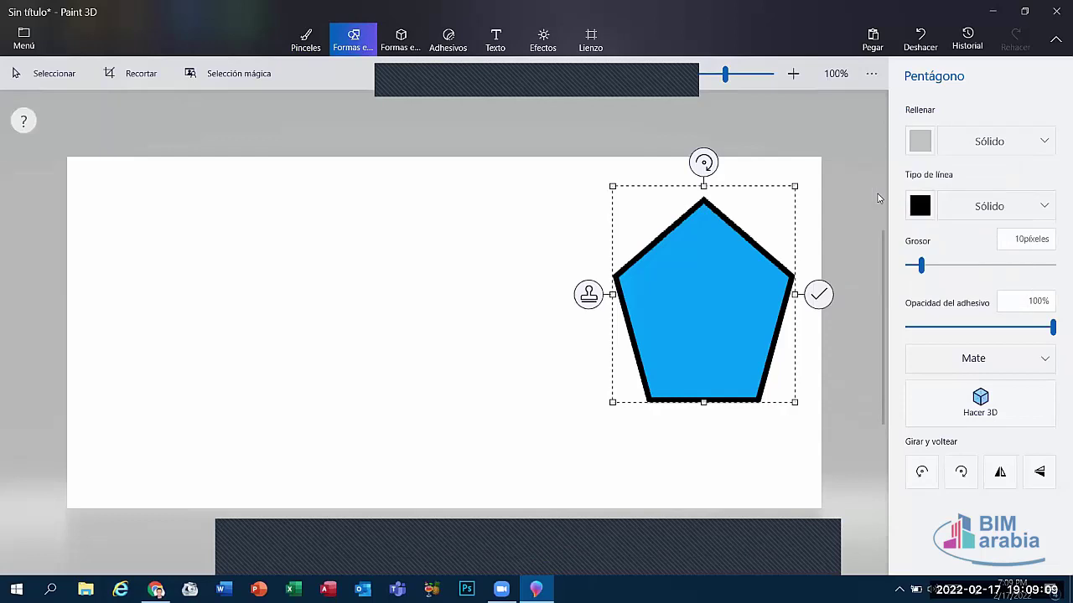
# Step: Give the pentagon a lime outline 19 pixels thick at full opacity
pyautogui.click(919, 206)
pyautogui.click(964, 286)
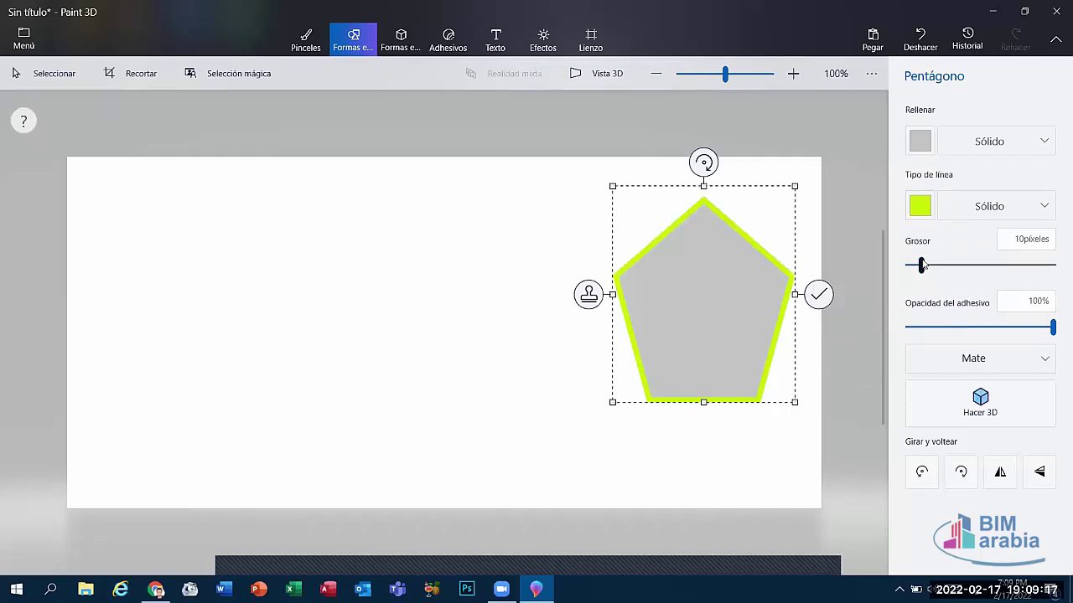
pyautogui.moveTo(921, 263); pyautogui.dragTo(937, 278)
pyautogui.moveTo(1056, 271); pyautogui.dragTo(932, 268)
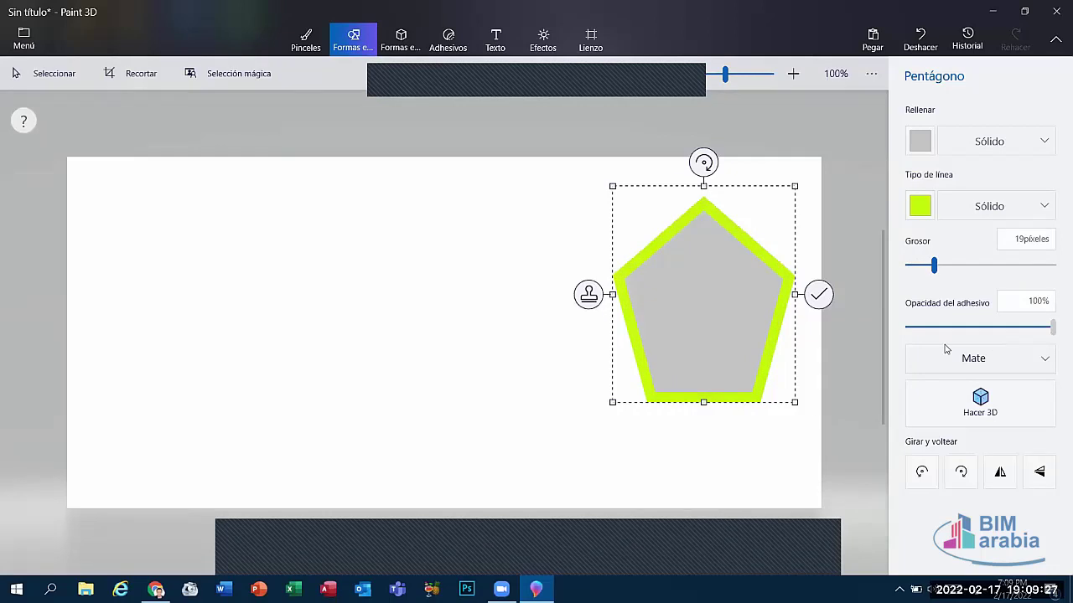
pyautogui.moveTo(943, 327); pyautogui.dragTo(1056, 335)
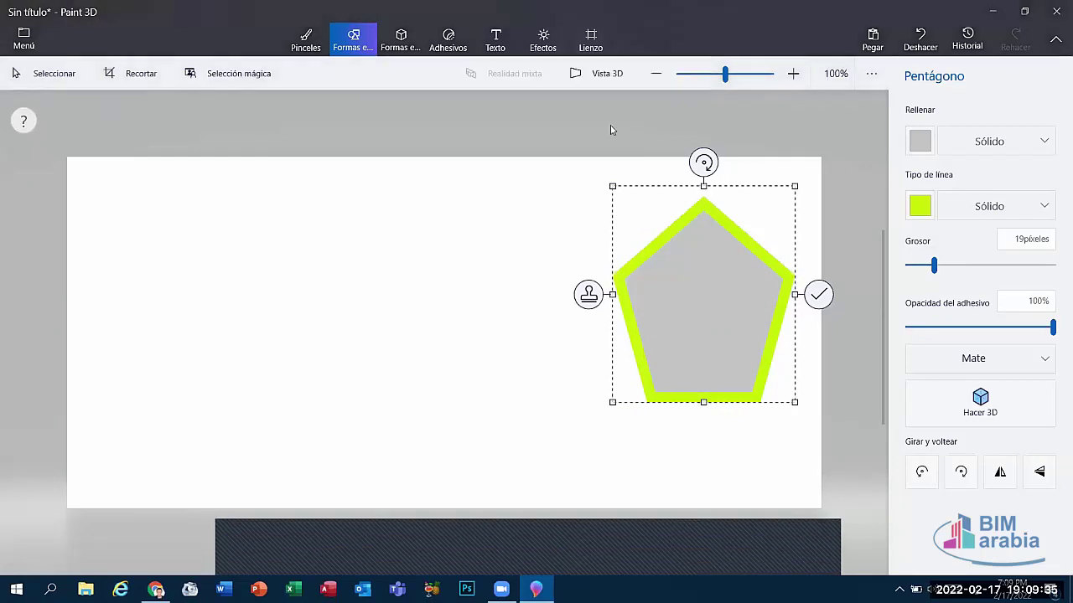
pyautogui.click(401, 38)
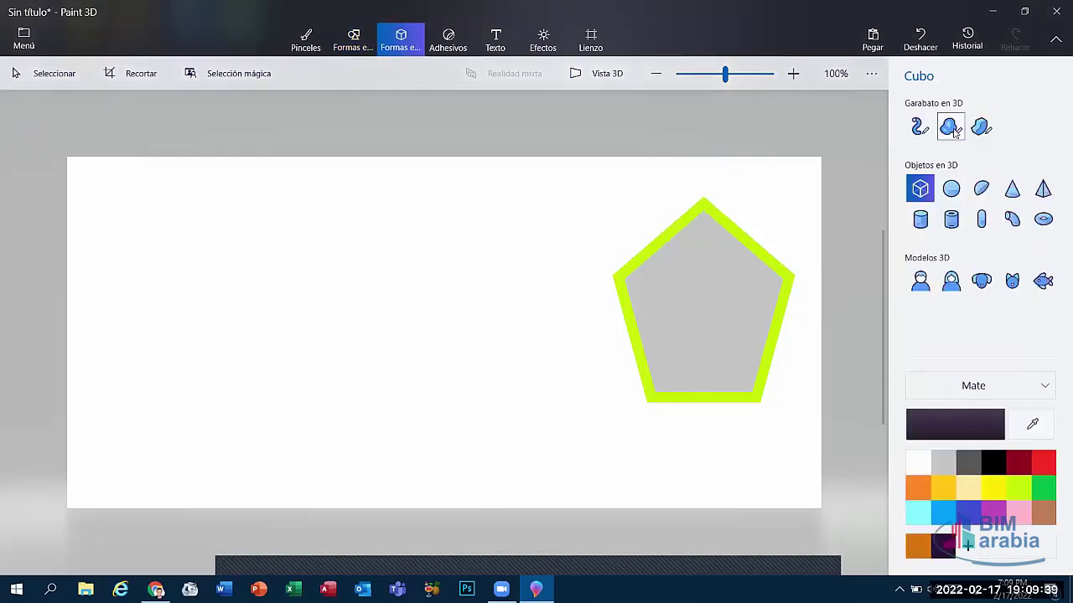
# Step: Place a 3D man model on the left of the canvas and shift it in depth
pyautogui.click(920, 280)
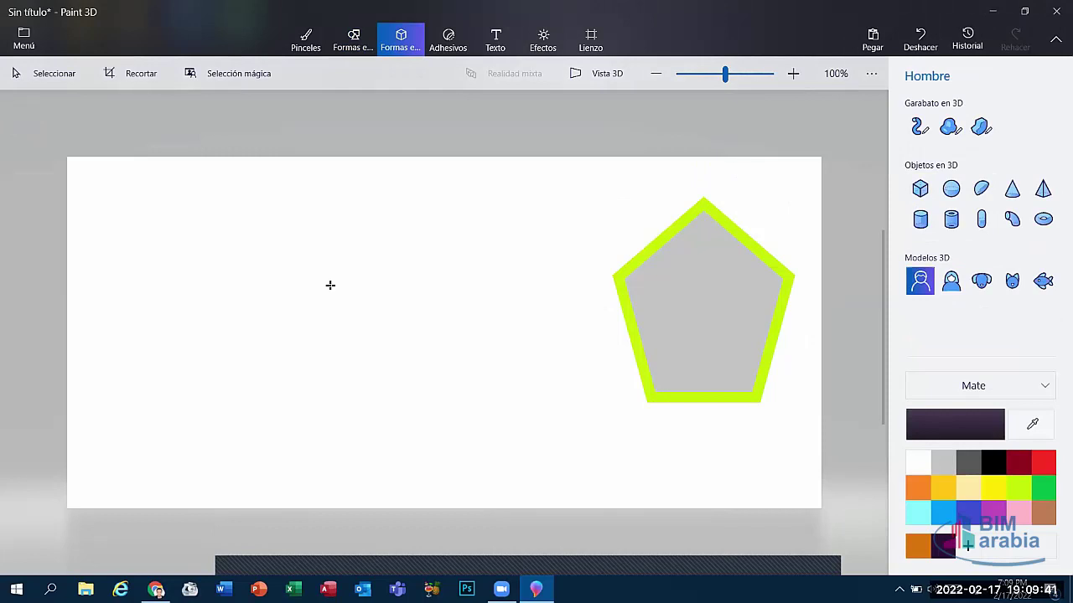
pyautogui.click(205, 232)
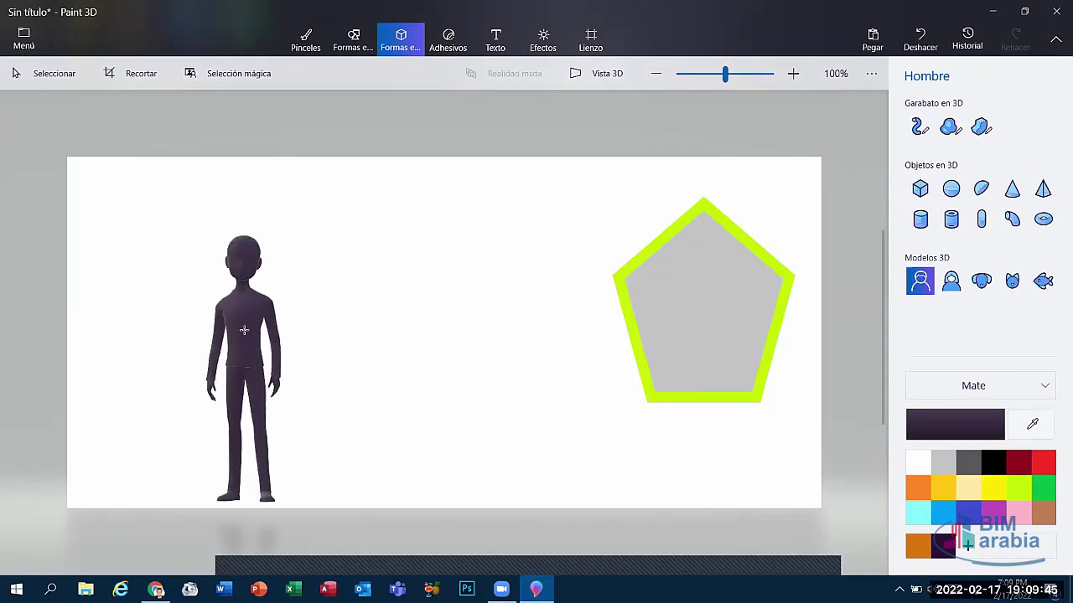
pyautogui.click(243, 328)
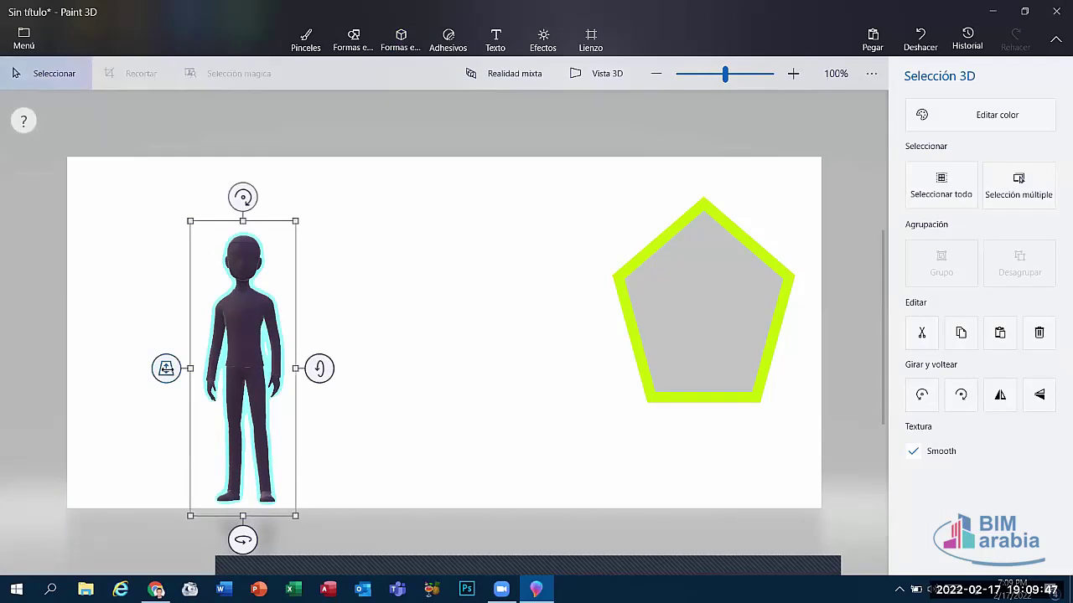
pyautogui.moveTo(166, 368); pyautogui.dragTo(440, 409)
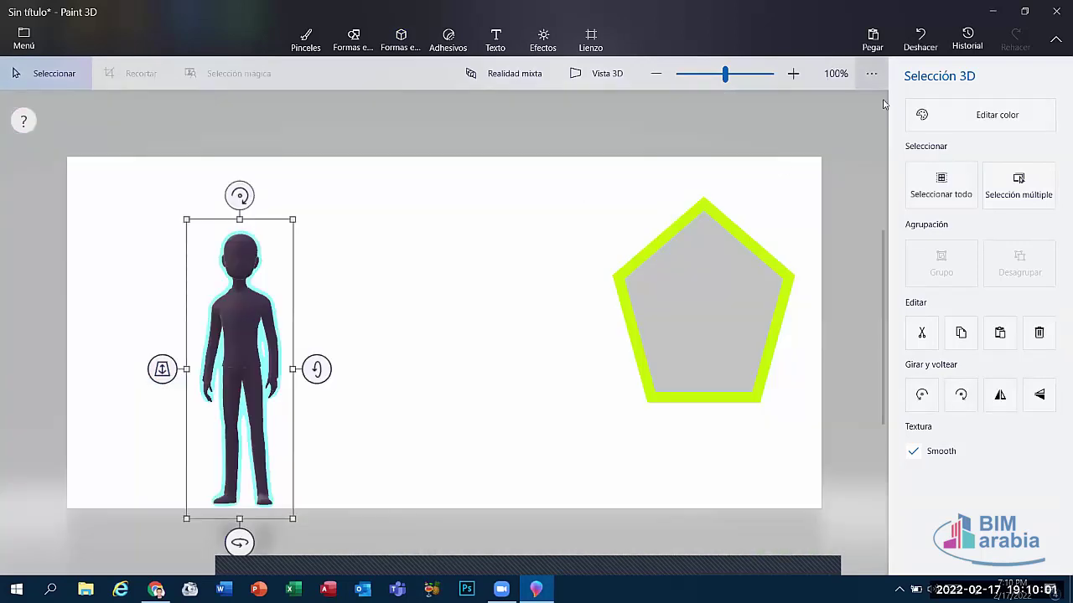
# Step: Recolour the man red after trying several swatches, then push it back out of view
pyautogui.click(930, 114)
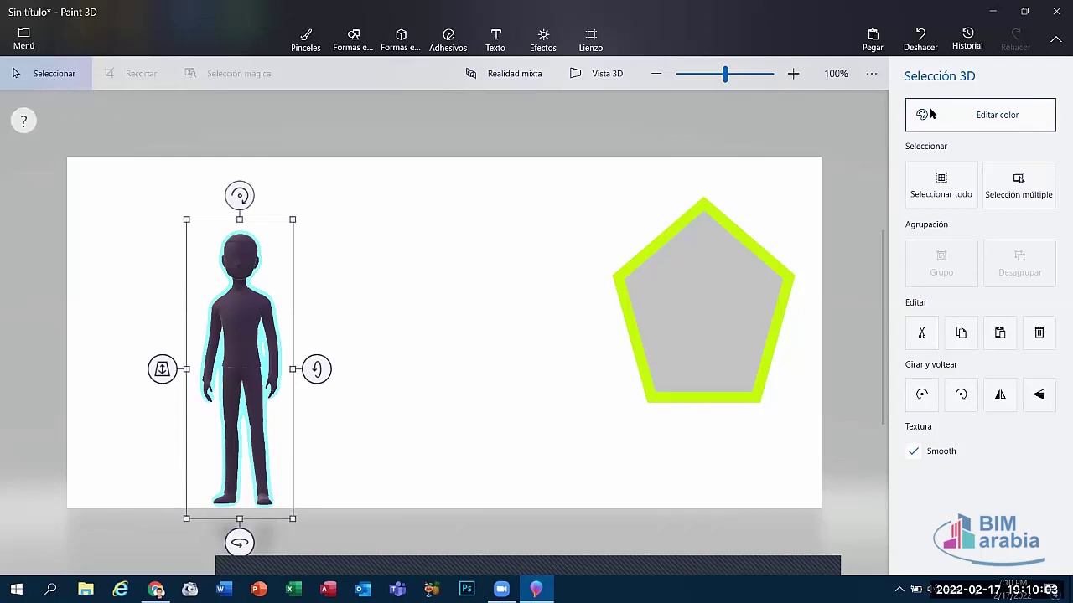
pyautogui.click(843, 242)
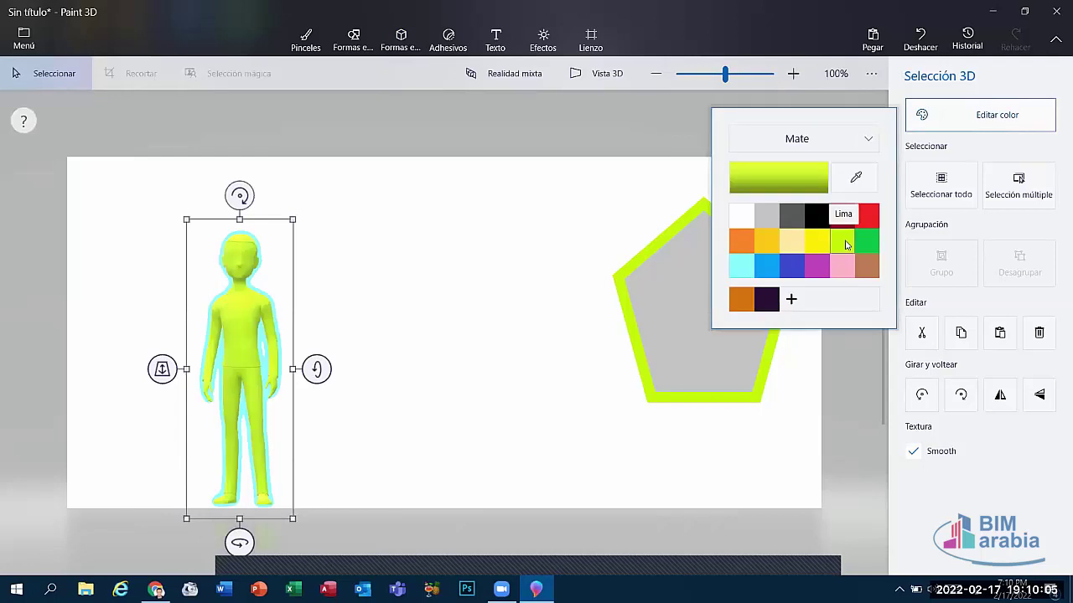
pyautogui.click(767, 241)
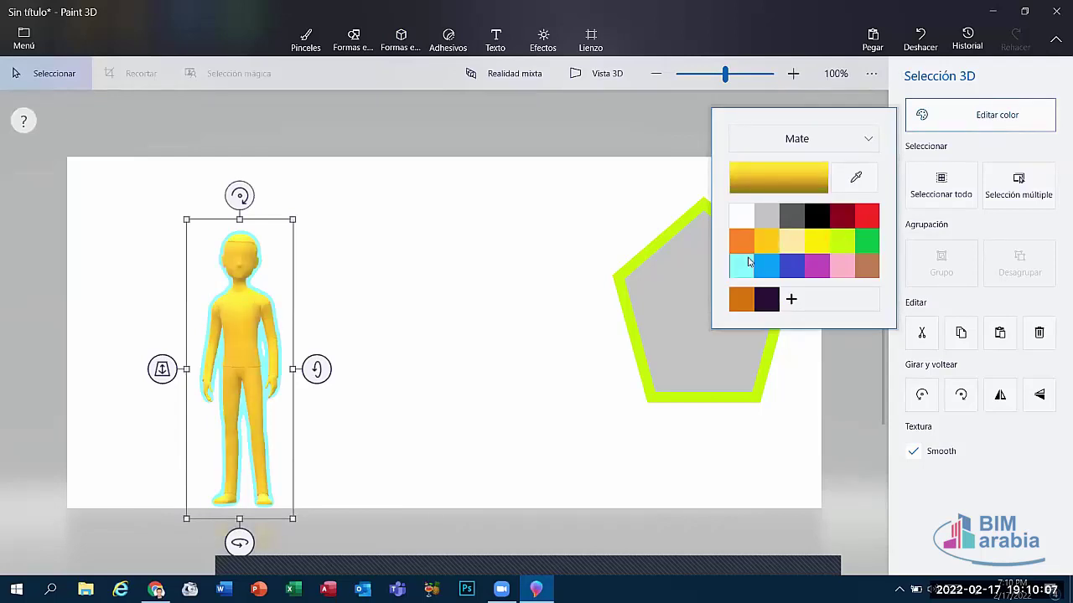
pyautogui.click(742, 265)
pyautogui.click(767, 265)
pyautogui.click(817, 266)
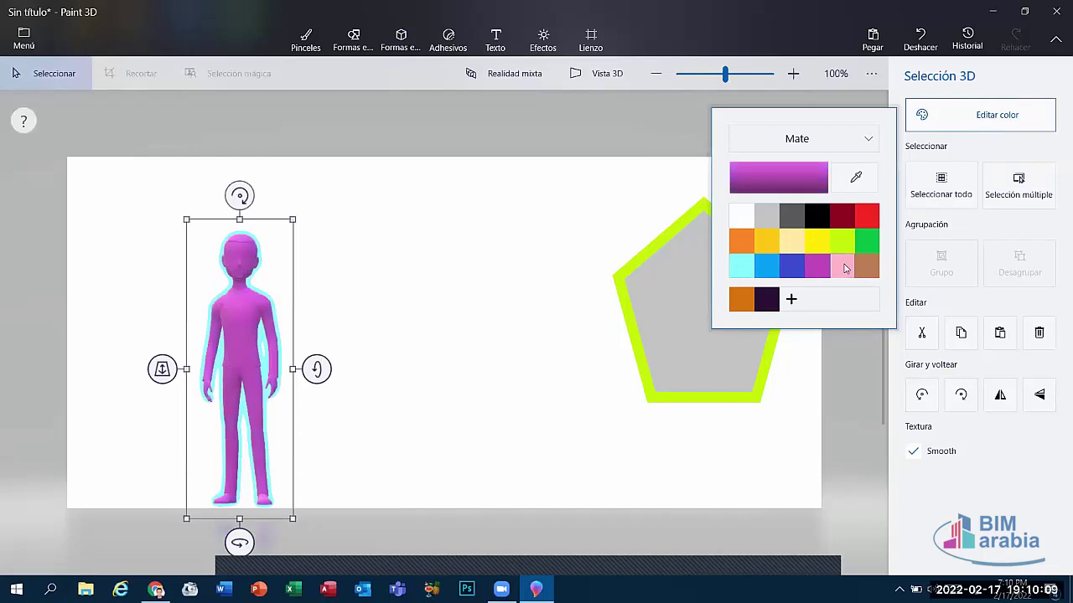
pyautogui.click(842, 266)
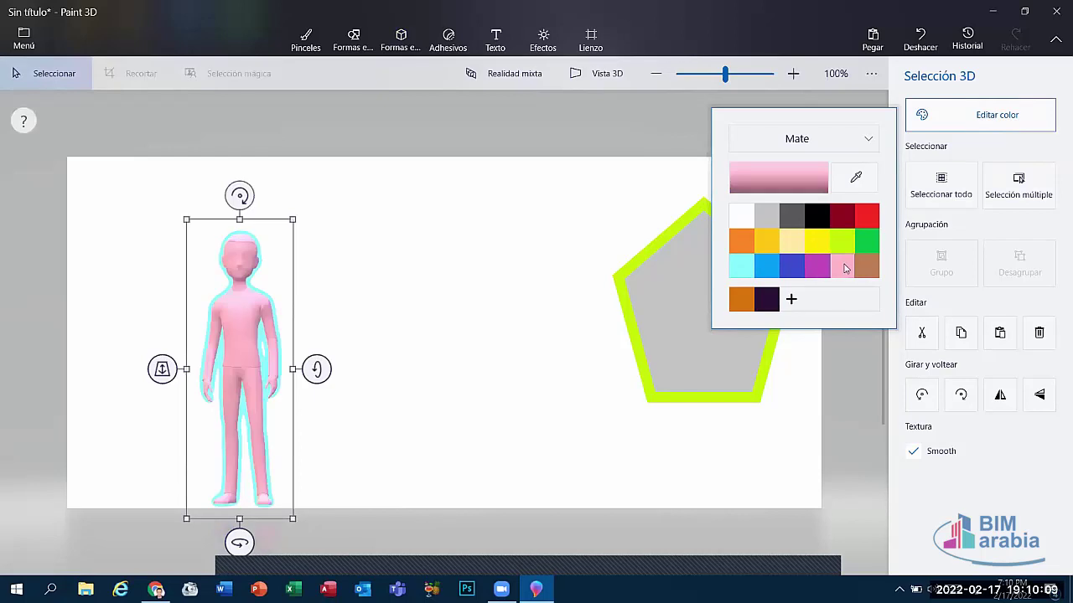
pyautogui.click(771, 301)
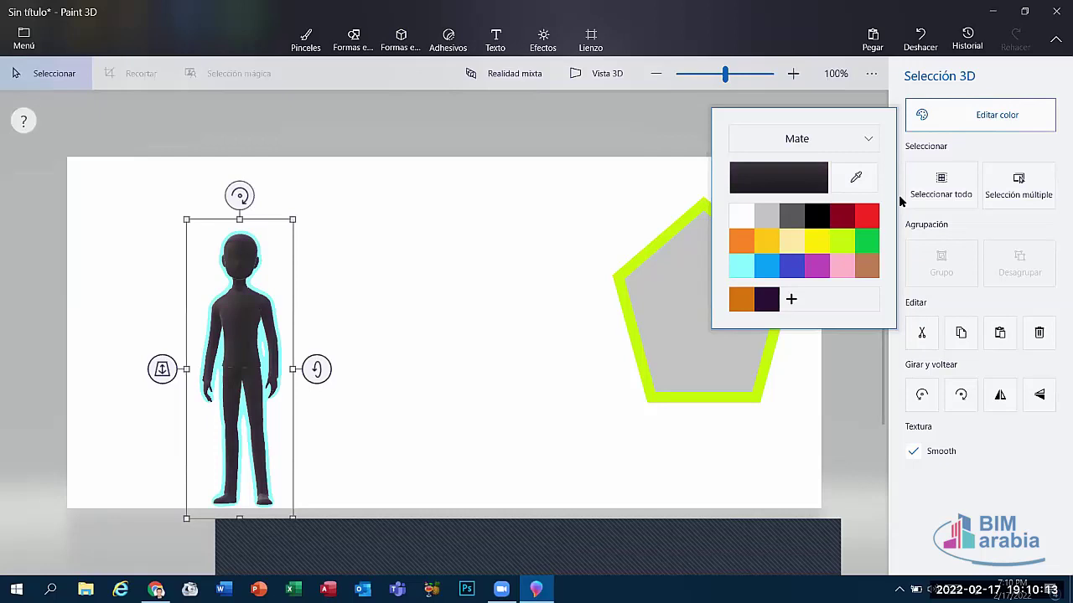
pyautogui.click(867, 216)
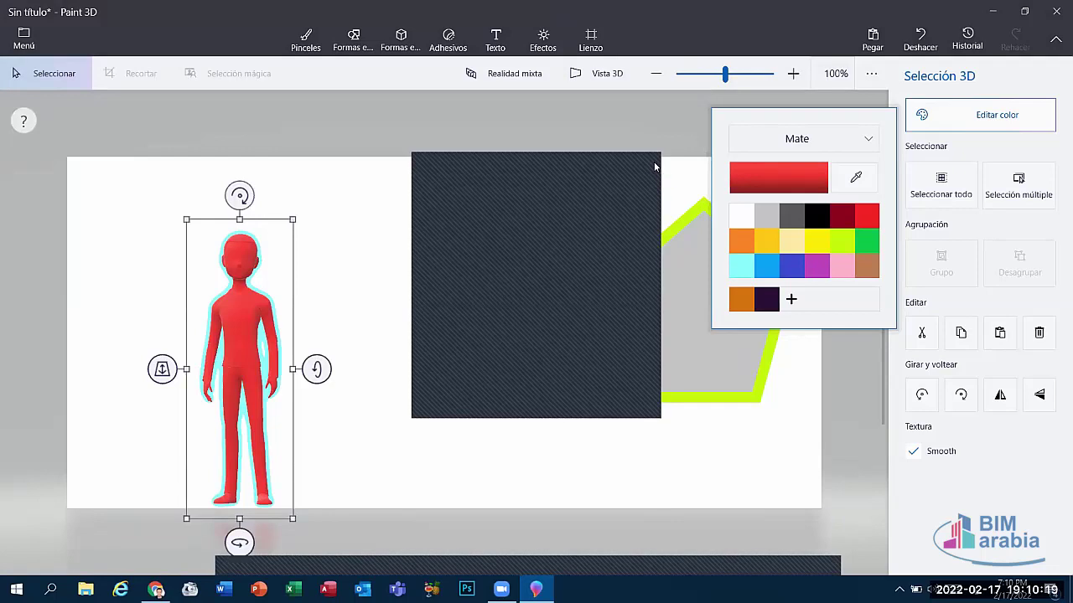
pyautogui.click(655, 167)
pyautogui.moveTo(161, 369); pyautogui.dragTo(269, 232)
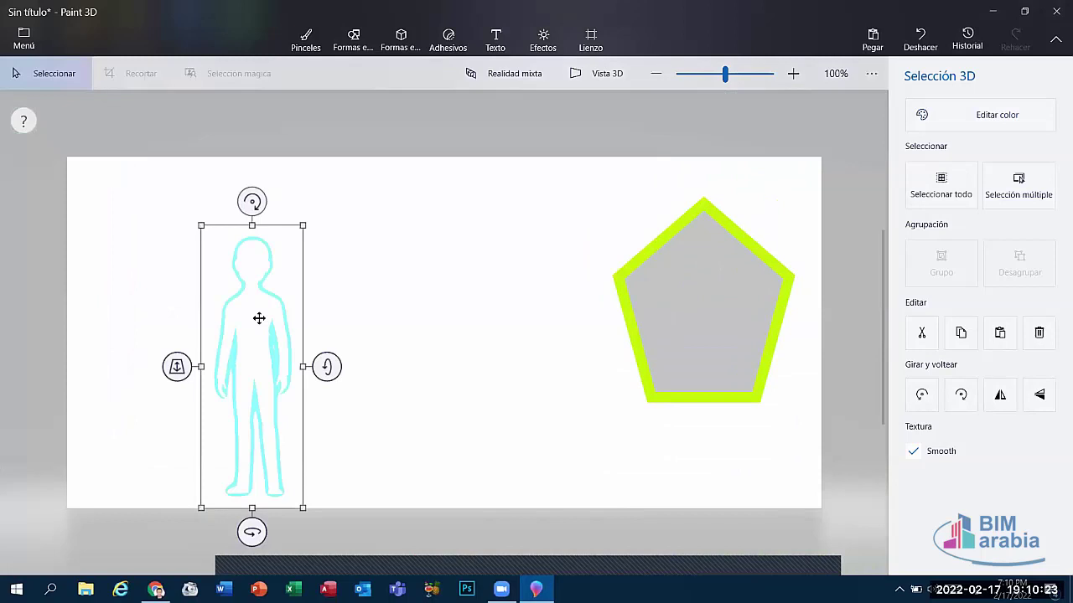
# Step: Place a 3D dog model just left of the pentagon
pyautogui.click(748, 150)
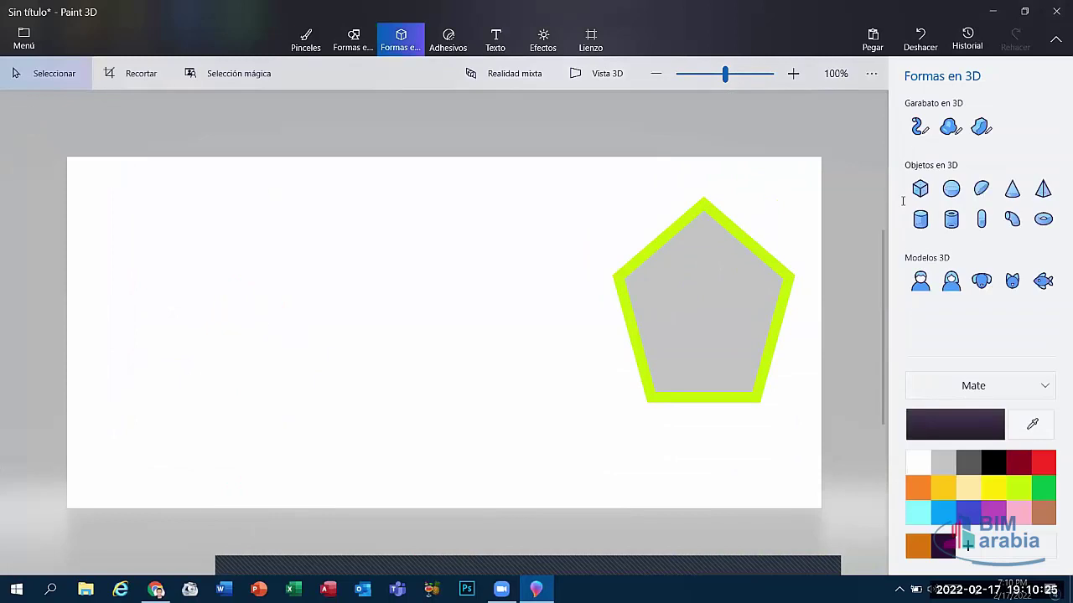
pyautogui.click(980, 280)
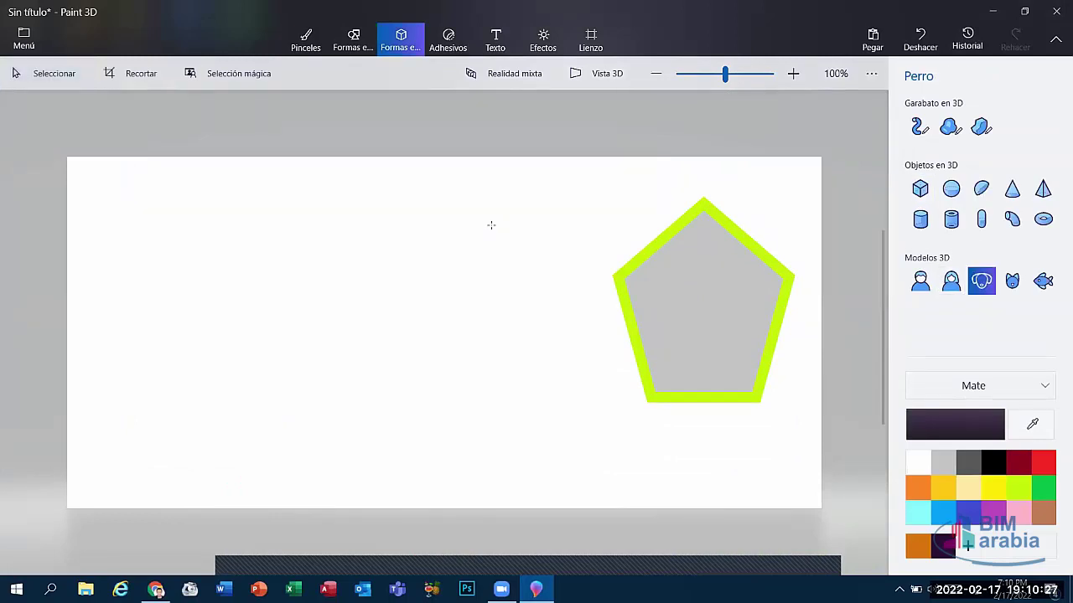
pyautogui.moveTo(491, 224); pyautogui.dragTo(608, 359)
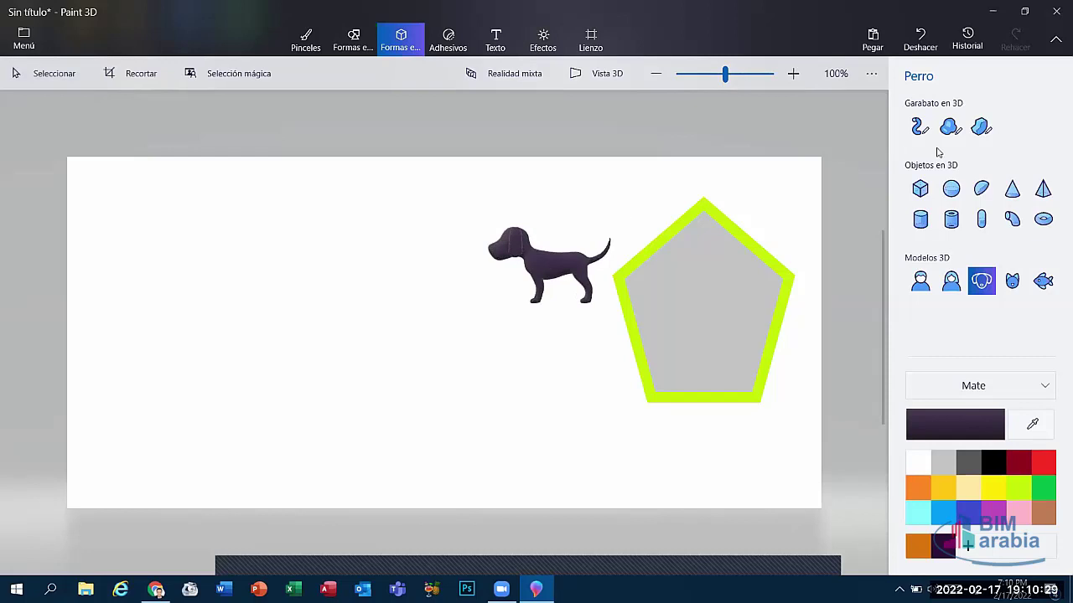
pyautogui.click(591, 260)
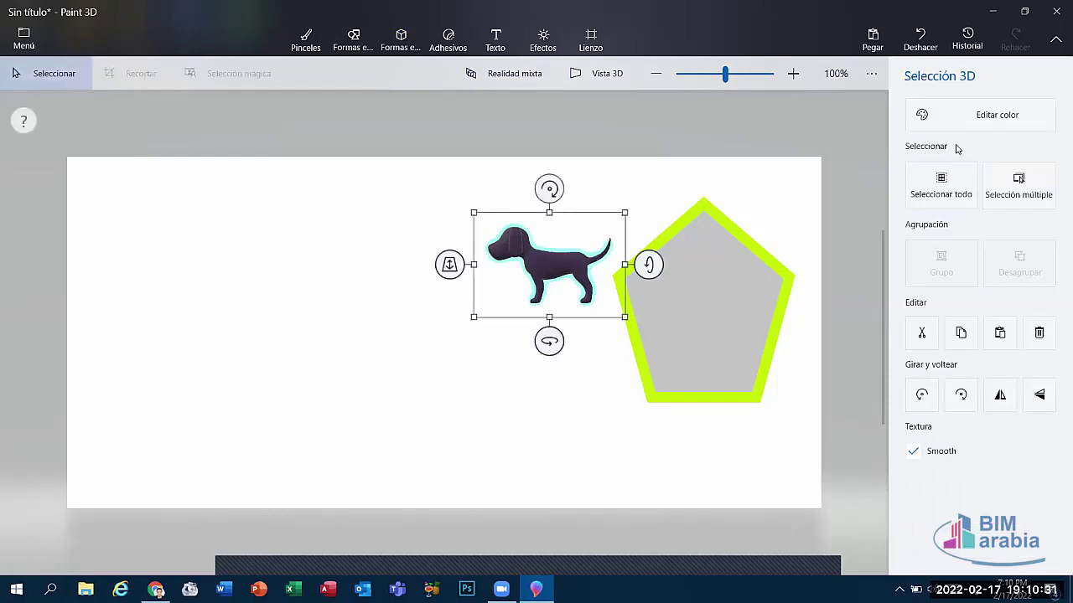
# Step: Recolour the dog lime after trying red, purple, blue and yellow
pyautogui.click(930, 120)
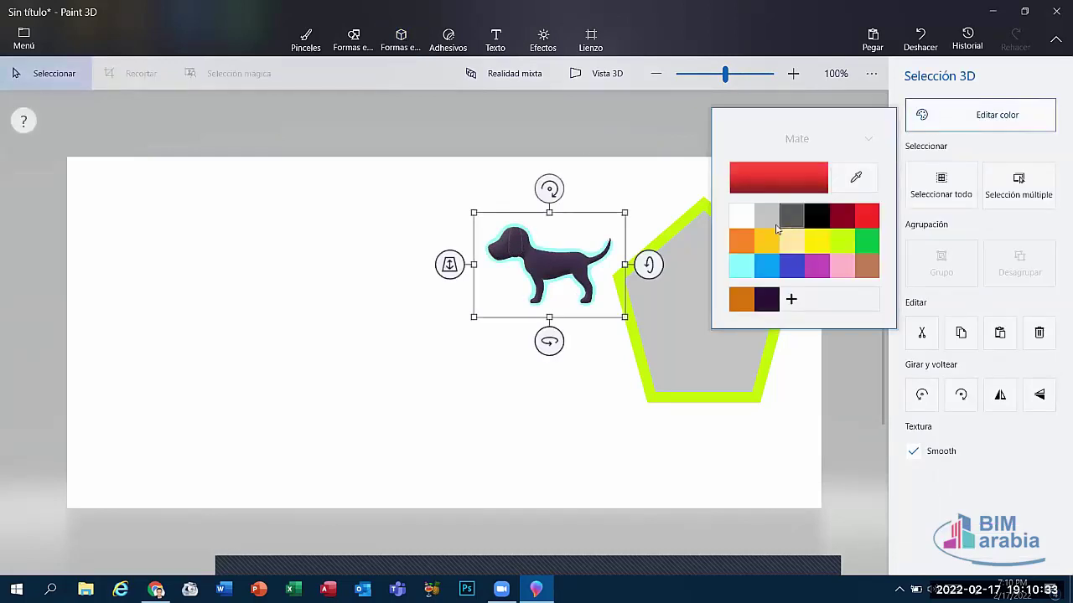
pyautogui.click(867, 219)
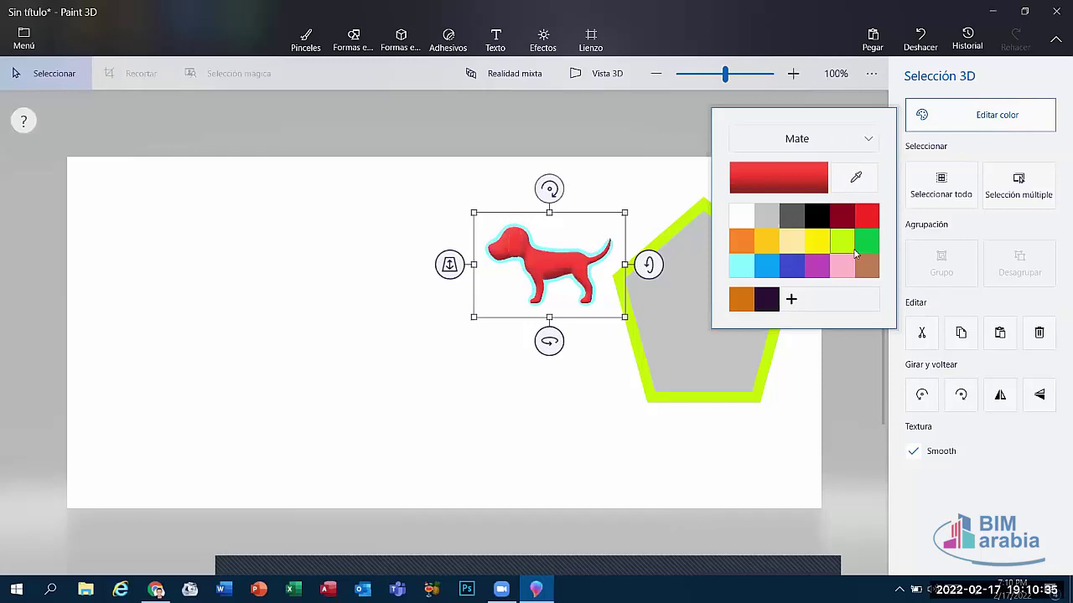
pyautogui.click(817, 266)
pyautogui.click(792, 265)
pyautogui.click(817, 243)
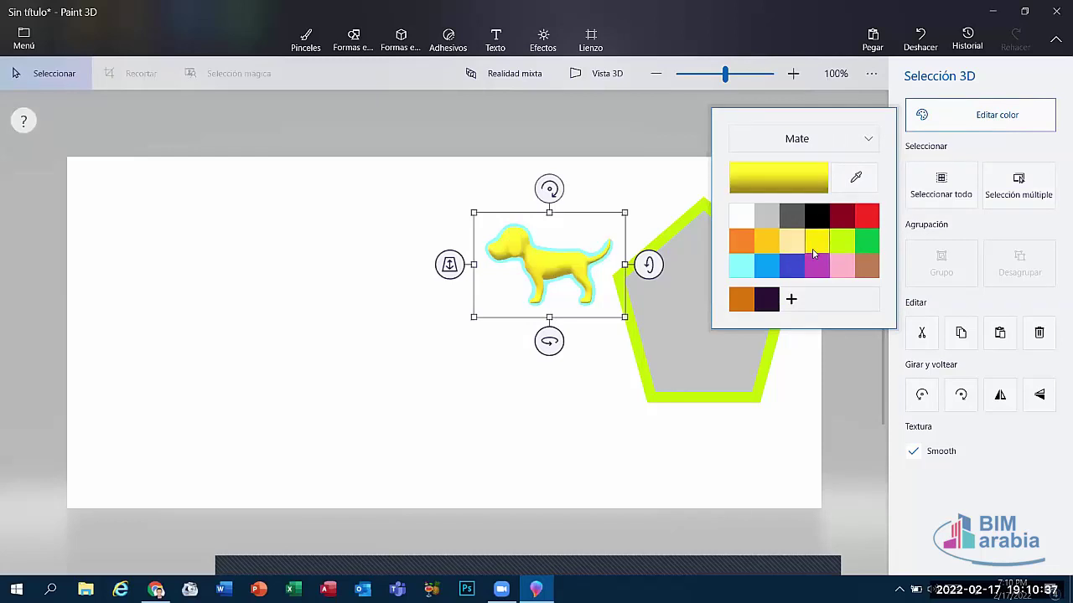
pyautogui.click(834, 248)
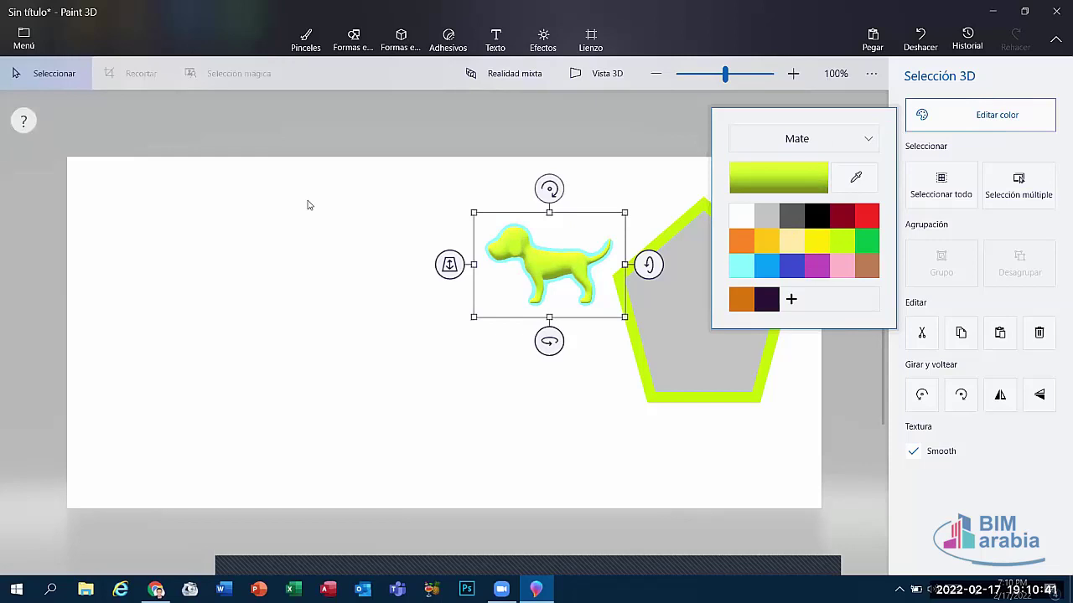
pyautogui.click(400, 40)
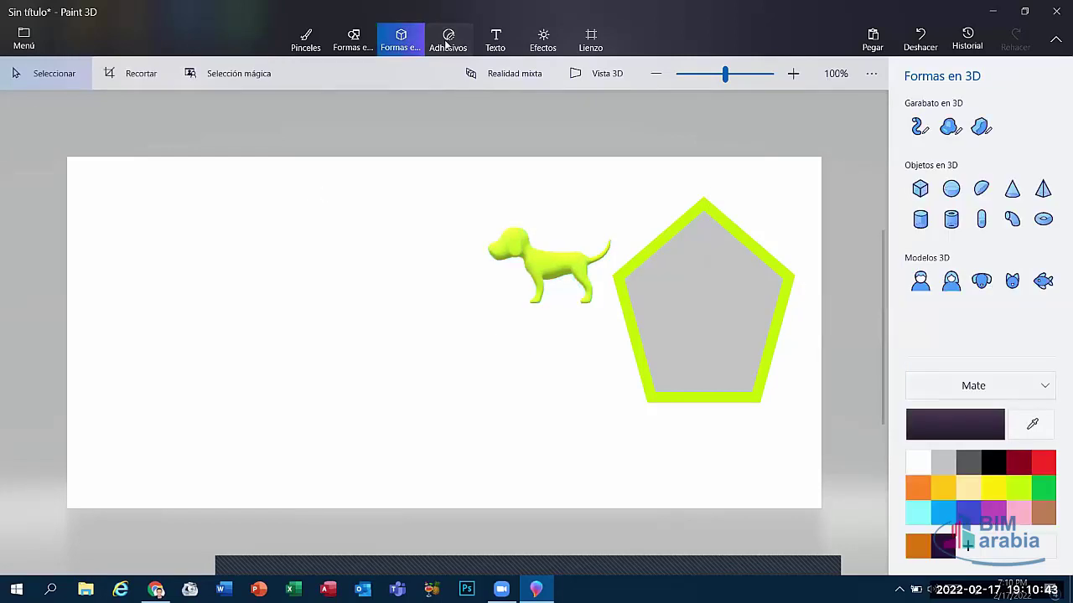
# Step: Open the Adhesivos panel and show its Stickers gallery
pyautogui.click(448, 42)
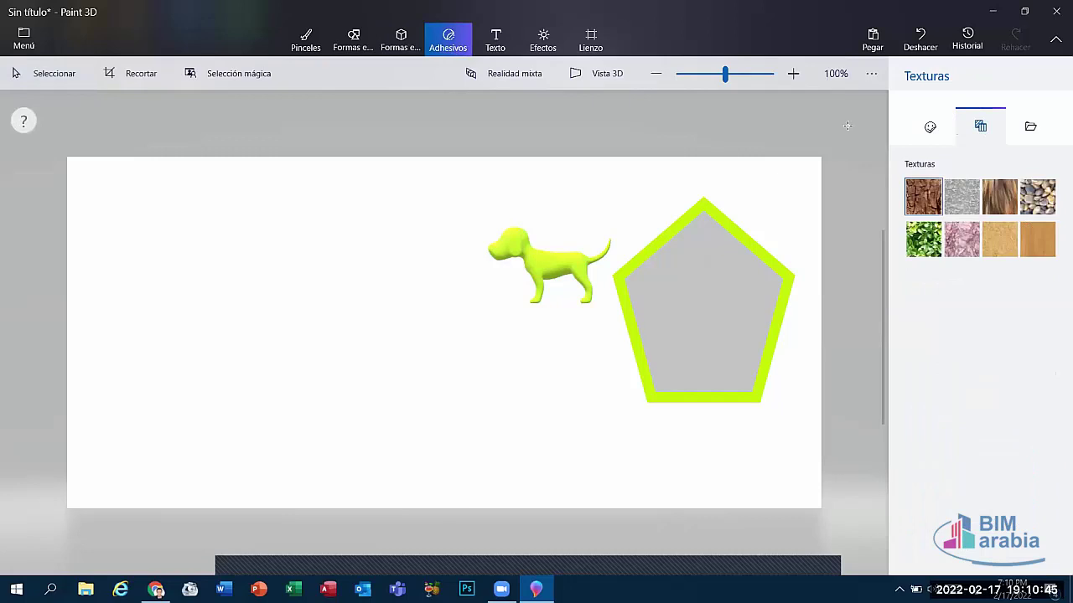
pyautogui.click(932, 131)
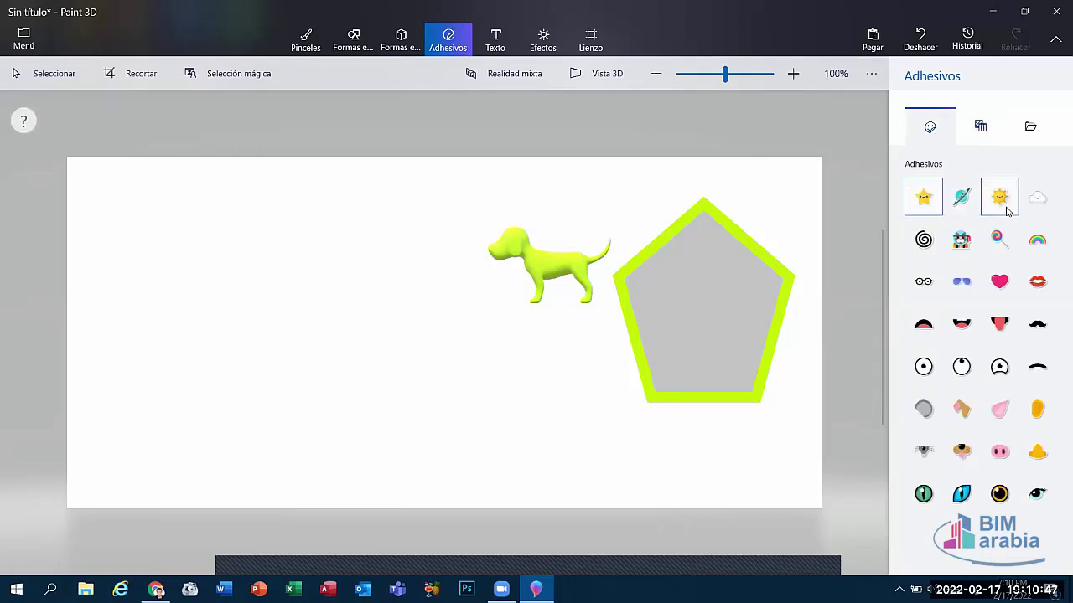
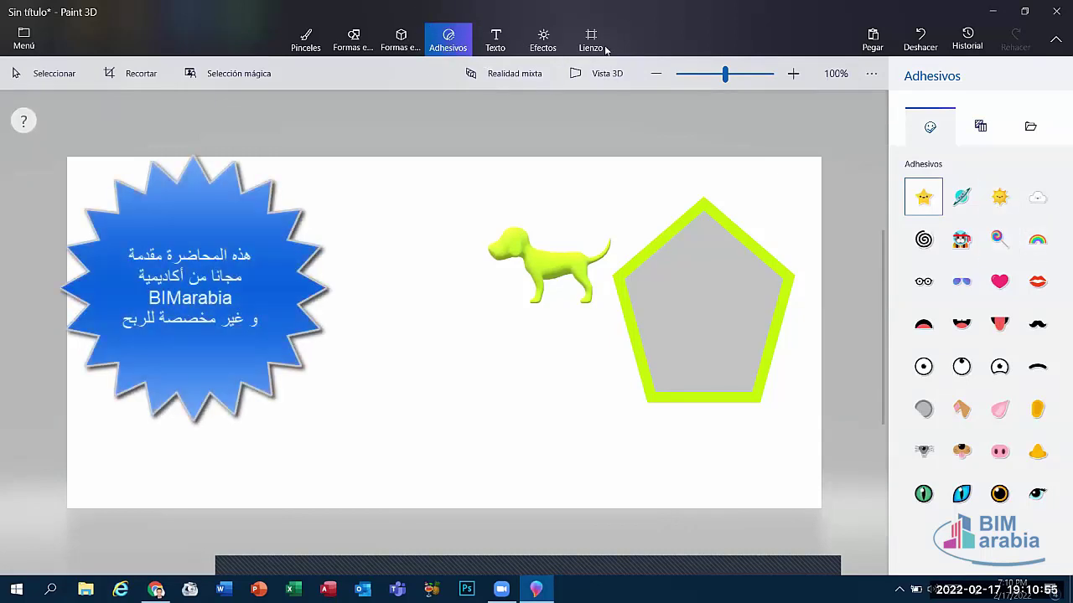
# Step: Drag a large smiling sun sticker onto the canvas beside the dog
pyautogui.click(999, 196)
pyautogui.moveTo(217, 236); pyautogui.dragTo(581, 552)
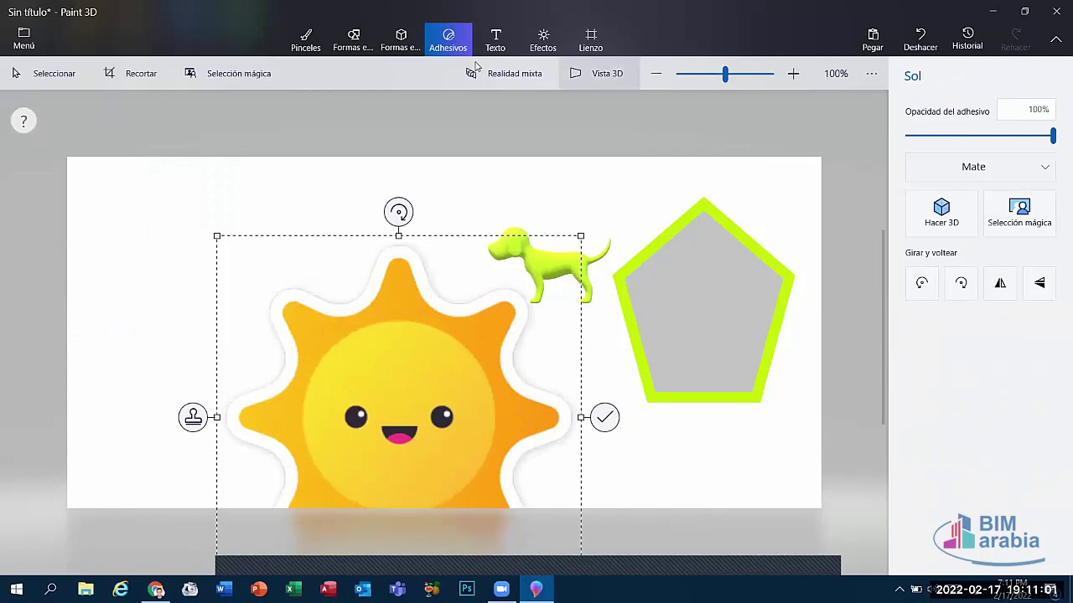
pyautogui.click(495, 39)
pyautogui.click(446, 39)
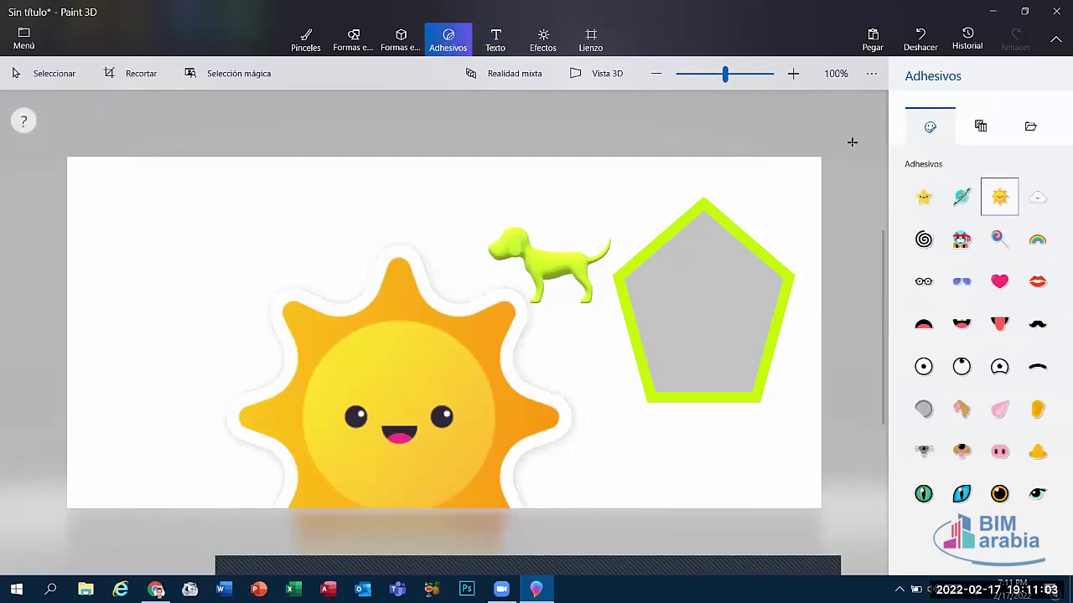
# Step: Draw a round green-leaf texture sticker at the top-left of the canvas
pyautogui.click(967, 138)
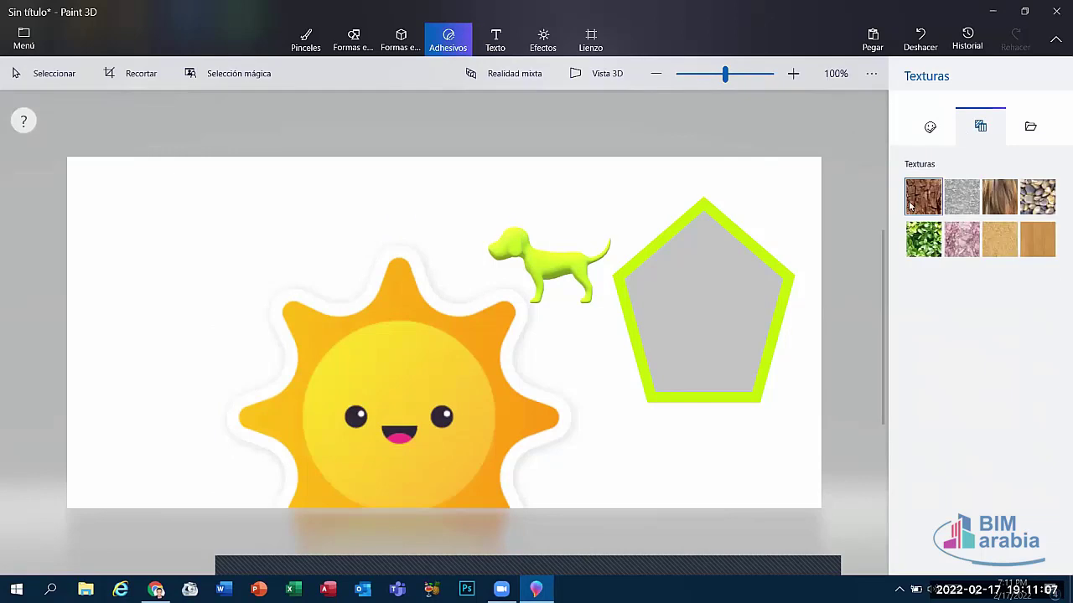
pyautogui.click(920, 240)
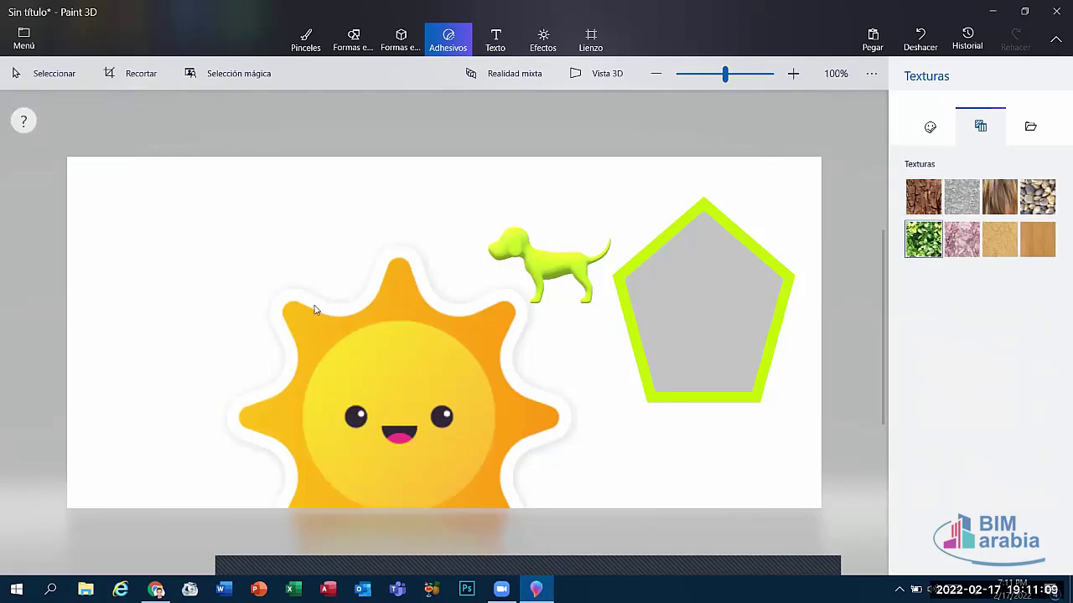
pyautogui.moveTo(124, 215); pyautogui.dragTo(315, 405)
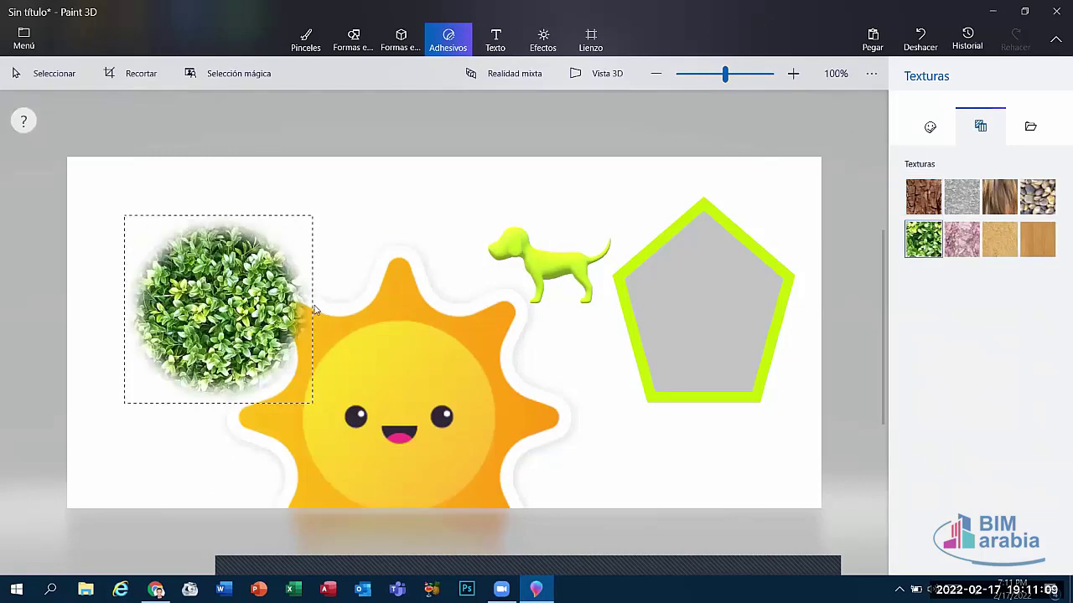
pyautogui.click(401, 41)
pyautogui.click(431, 42)
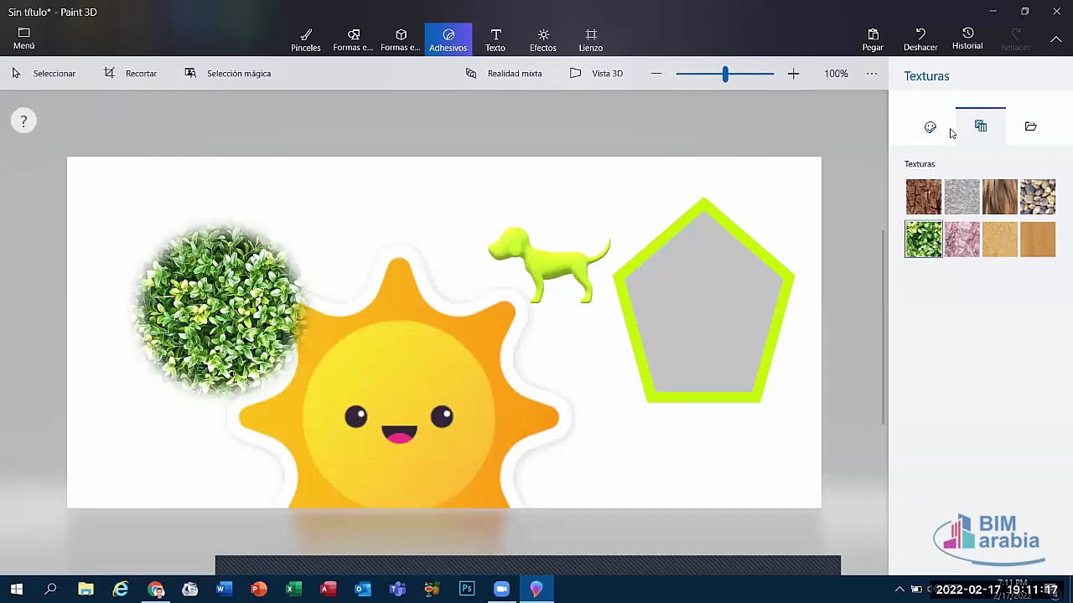
# Step: Browse the regular, custom and texture sticker sets
pyautogui.click(938, 130)
pyautogui.click(1016, 127)
pyautogui.click(964, 136)
pyautogui.click(927, 138)
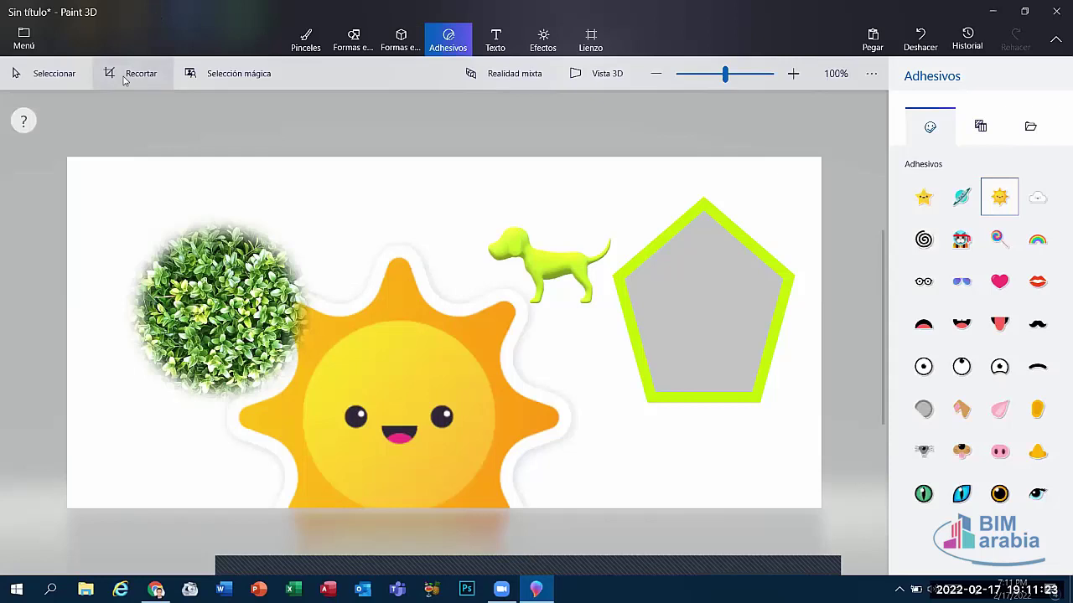
# Step: Start a new blank canvas without saving and type a name as 2D text near its centre
pyautogui.click(25, 42)
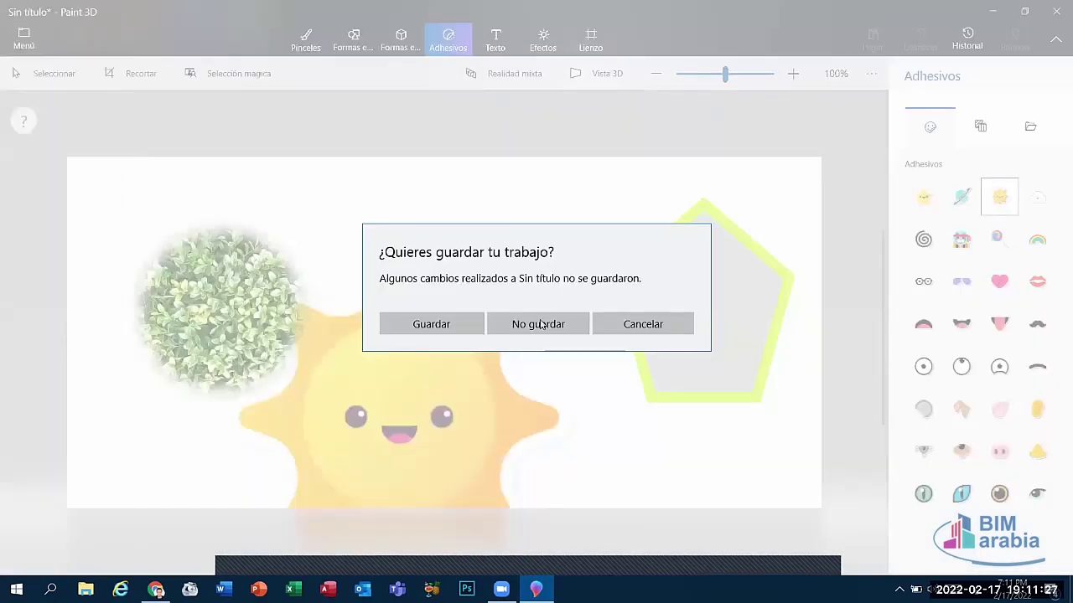
pyautogui.click(540, 321)
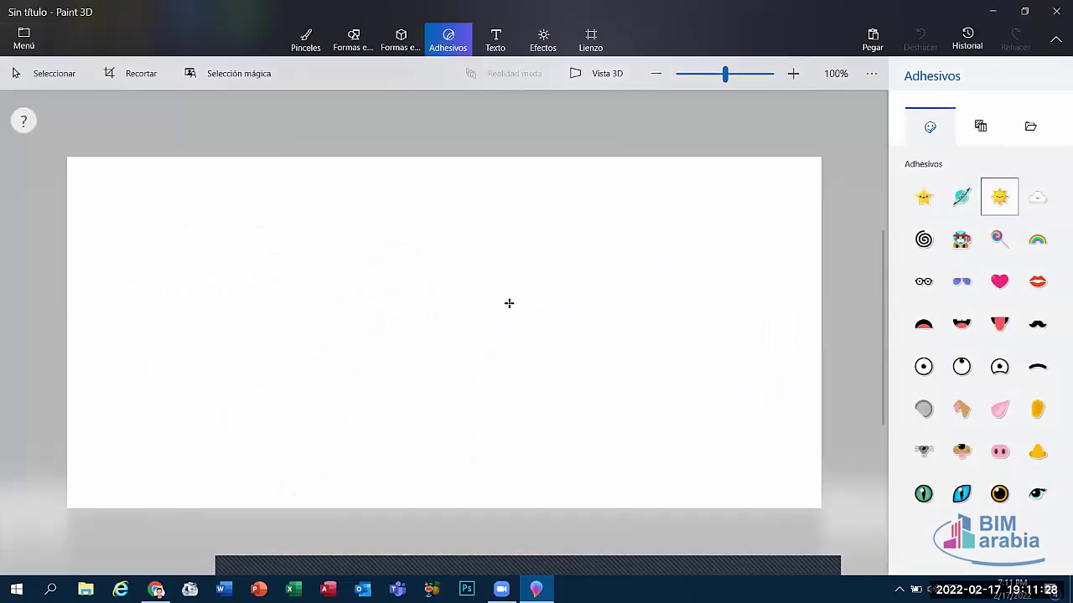
pyautogui.click(488, 42)
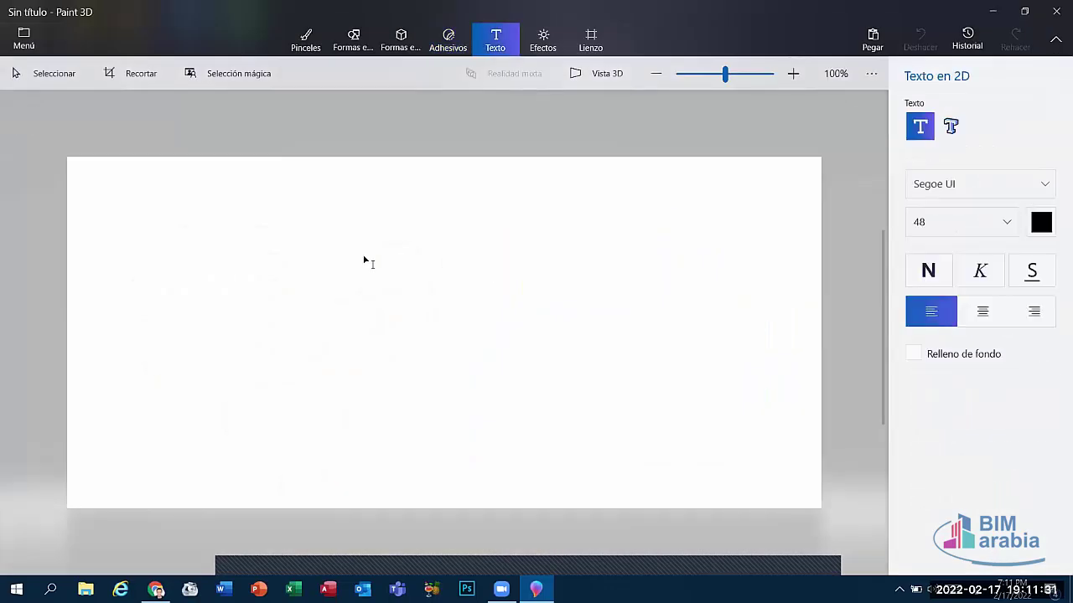
pyautogui.click(320, 253)
pyautogui.write('ة')
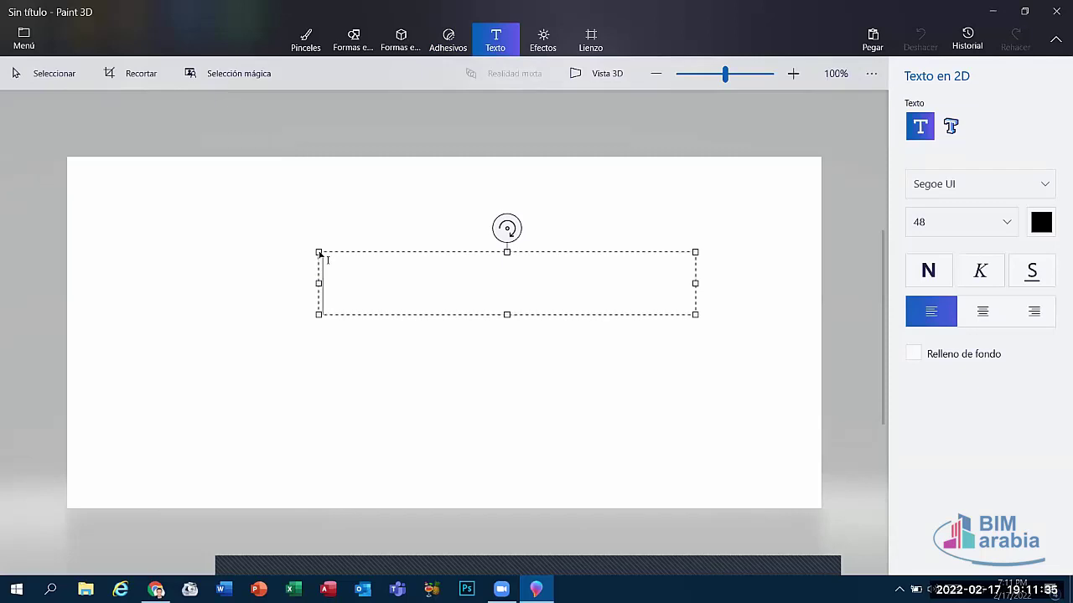
pyautogui.write('m')
pyautogui.press('BackSpace')
pyautogui.write('Moham')
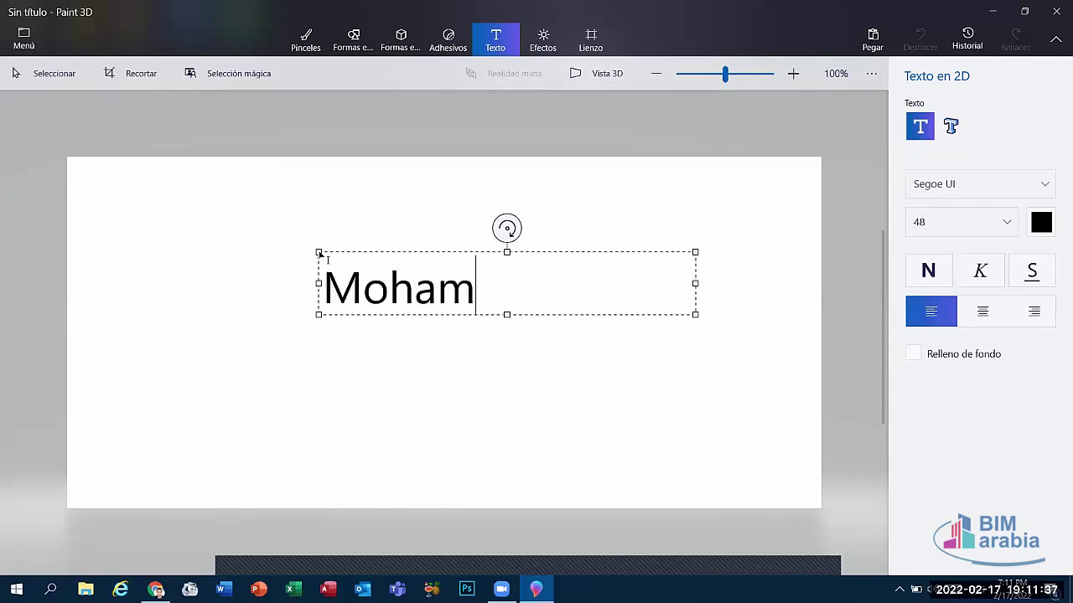
pyautogui.write('ed')
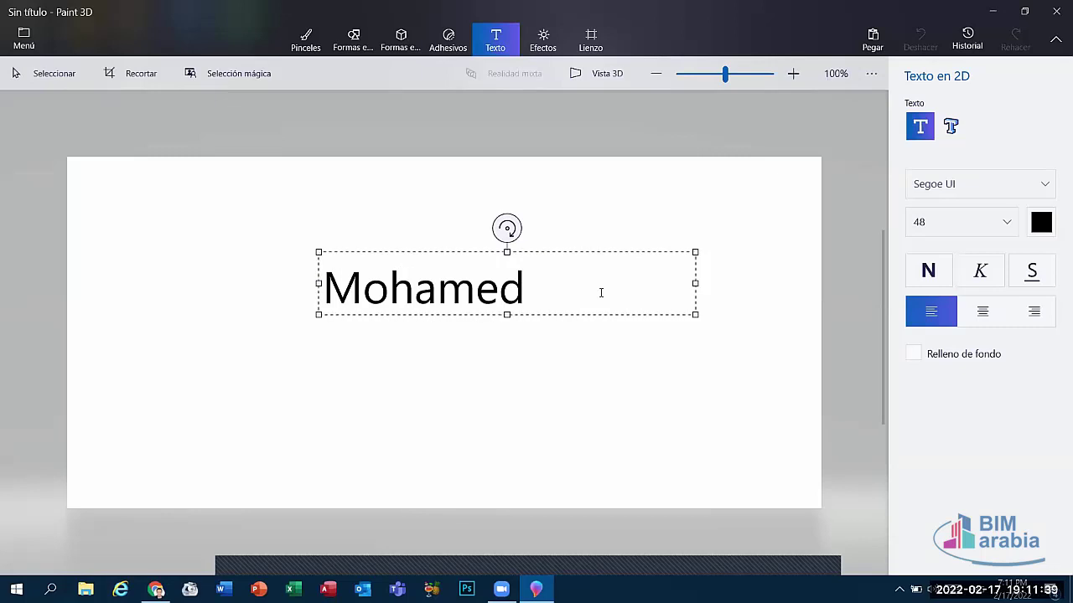
# Step: Format the name as bold yellow 72-pt Showcard Gothic and commit it to the canvas
pyautogui.moveTo(579, 294); pyautogui.dragTo(163, 295)
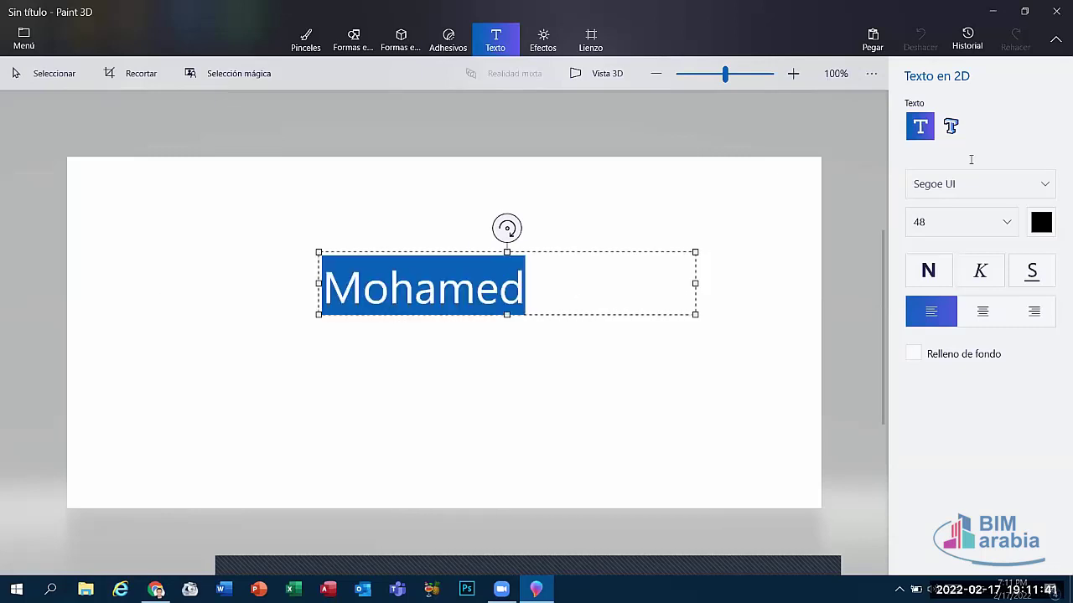
pyautogui.click(1022, 184)
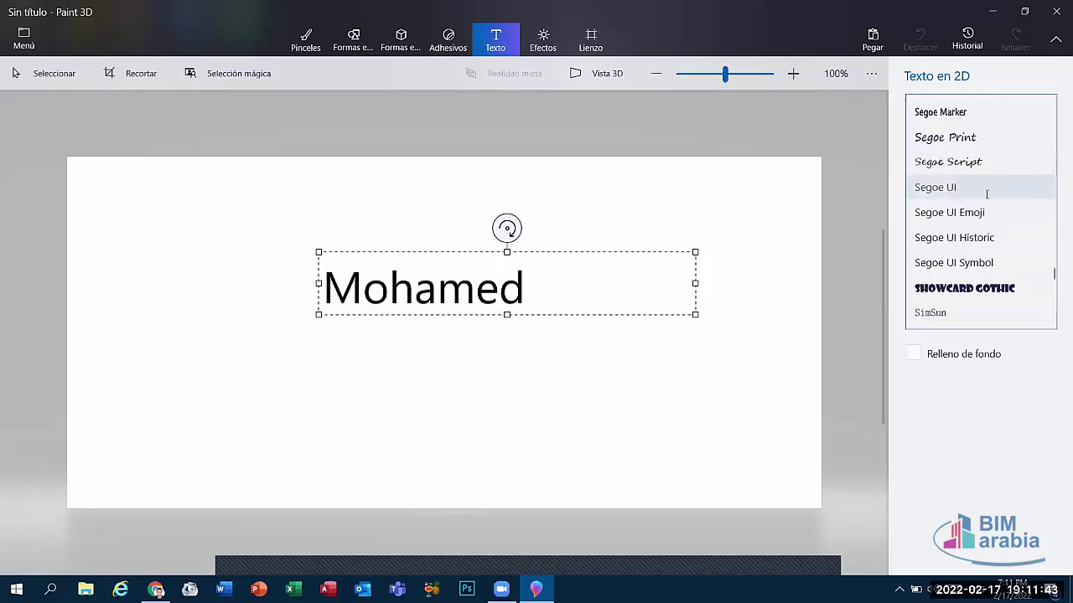
pyautogui.click(963, 288)
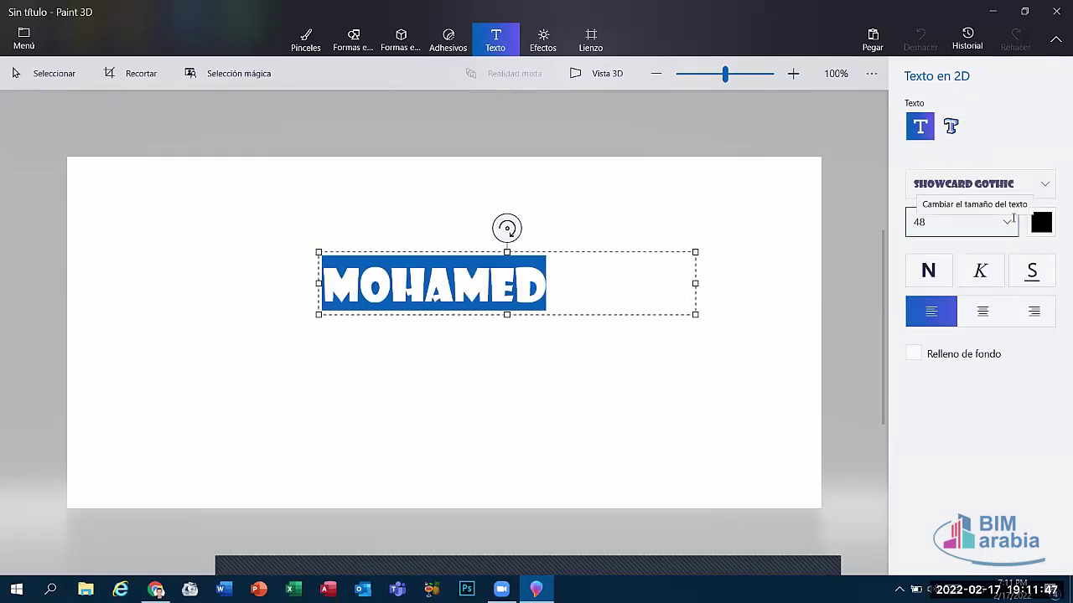
pyautogui.click(951, 223)
pyautogui.click(922, 275)
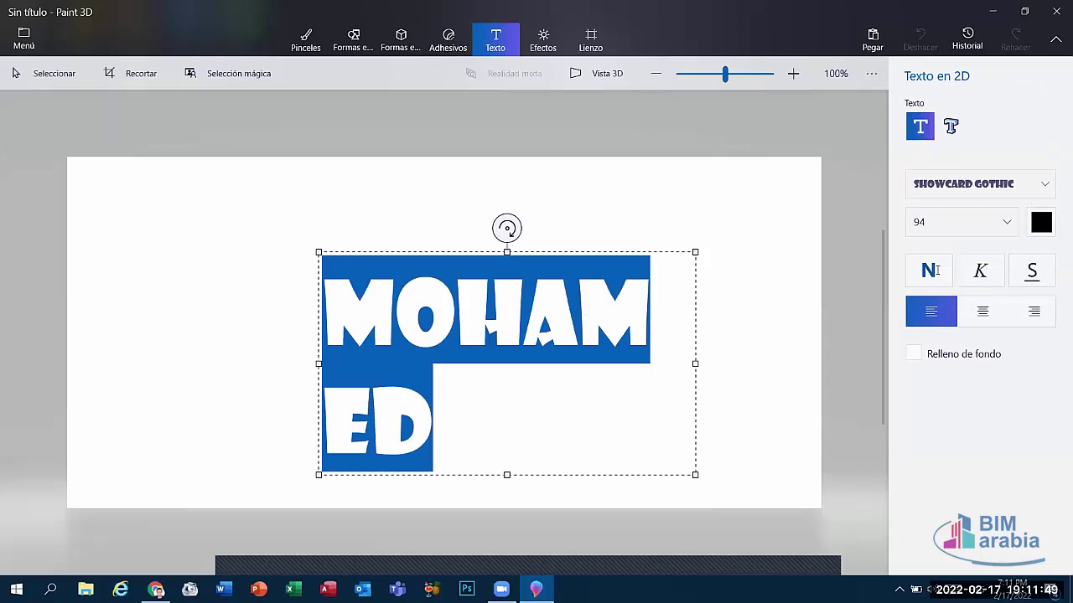
pyautogui.click(982, 232)
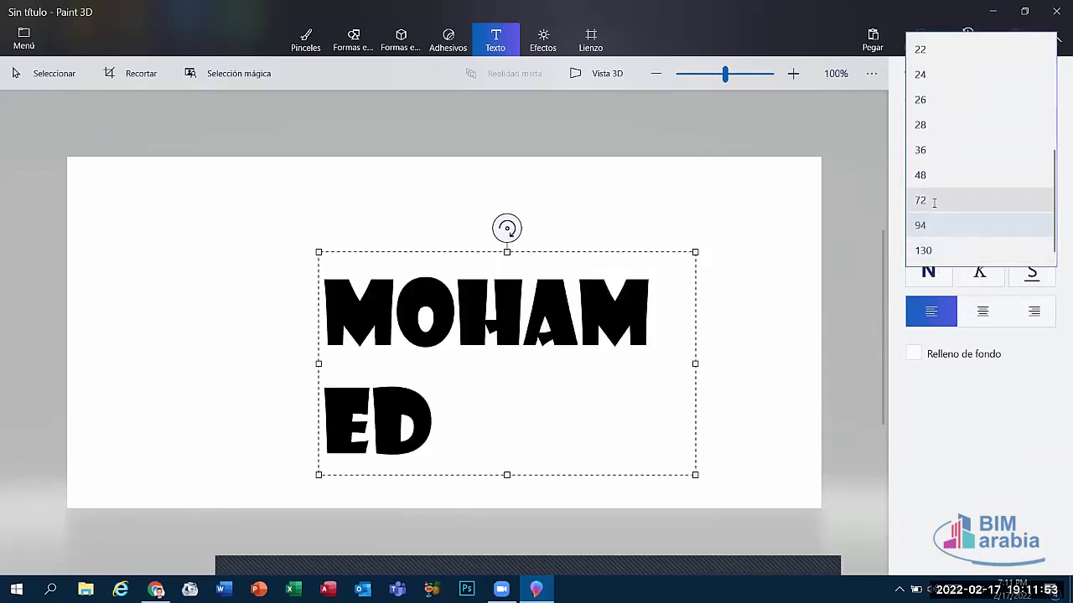
pyautogui.click(947, 196)
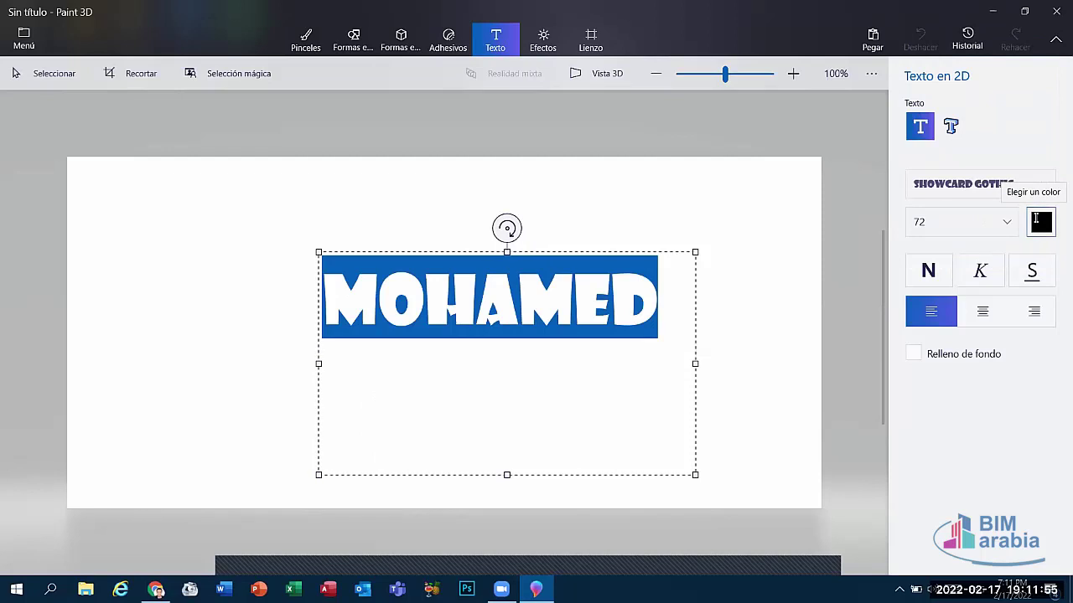
pyautogui.click(1039, 221)
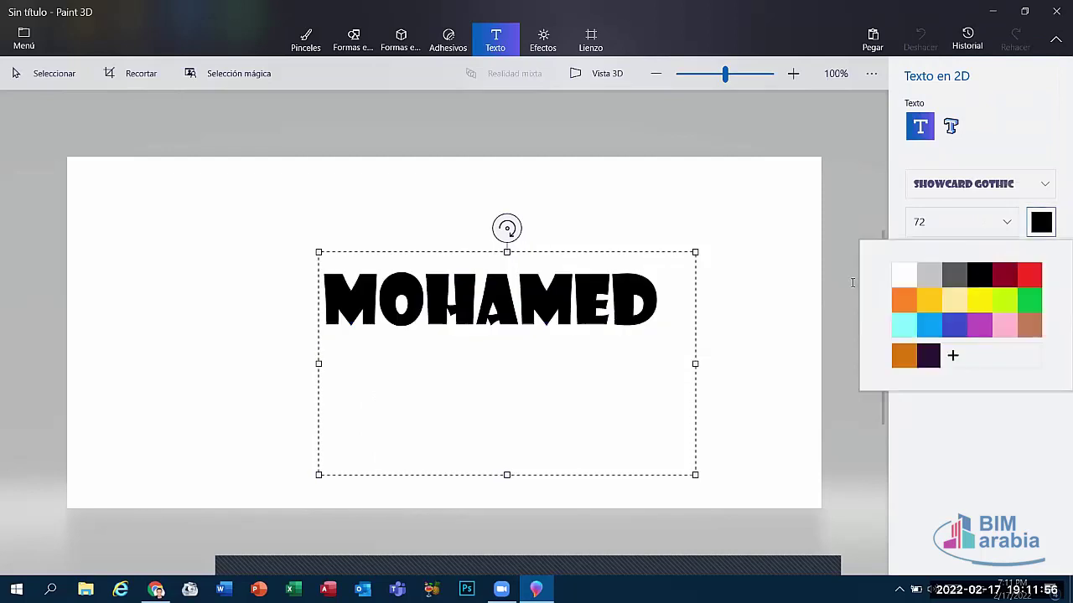
pyautogui.click(937, 299)
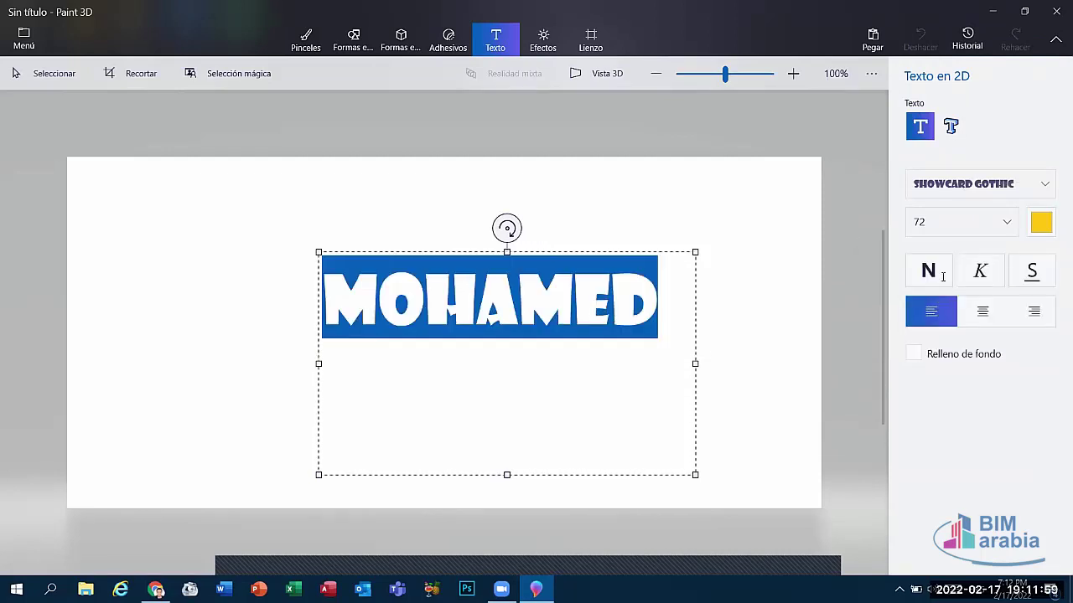
pyautogui.click(939, 272)
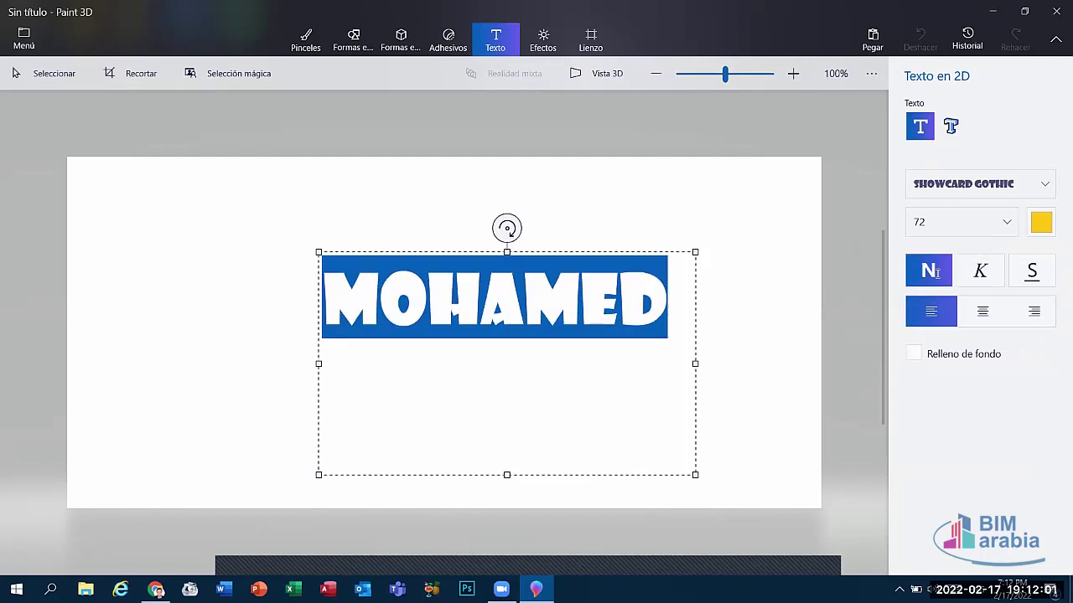
pyautogui.click(698, 238)
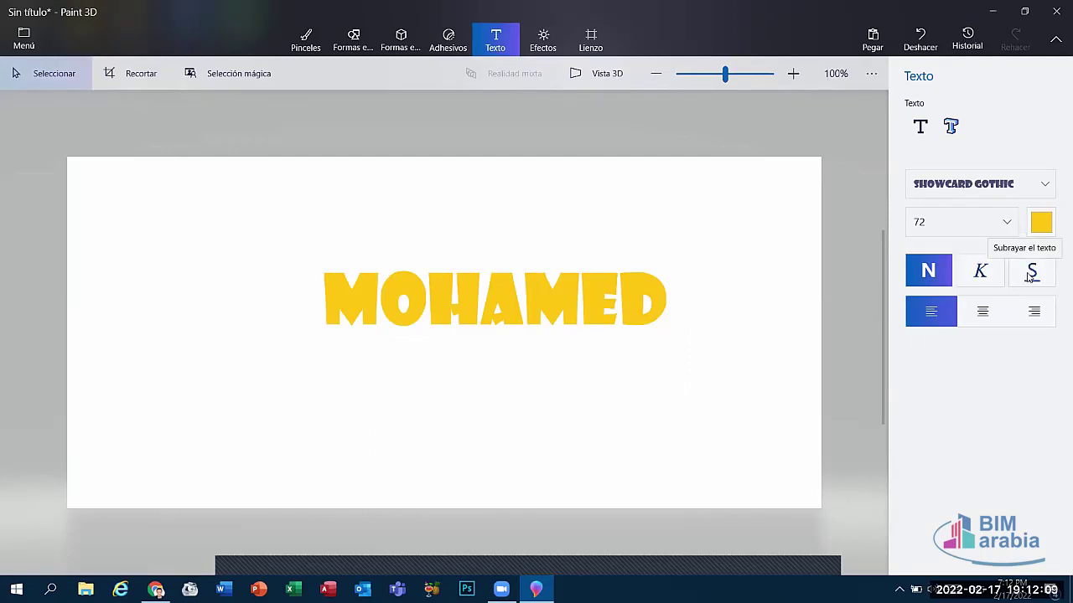
# Step: Try centre, right and left alignment on the name, then select a region over the letter H
pyautogui.click(978, 317)
pyautogui.click(1033, 311)
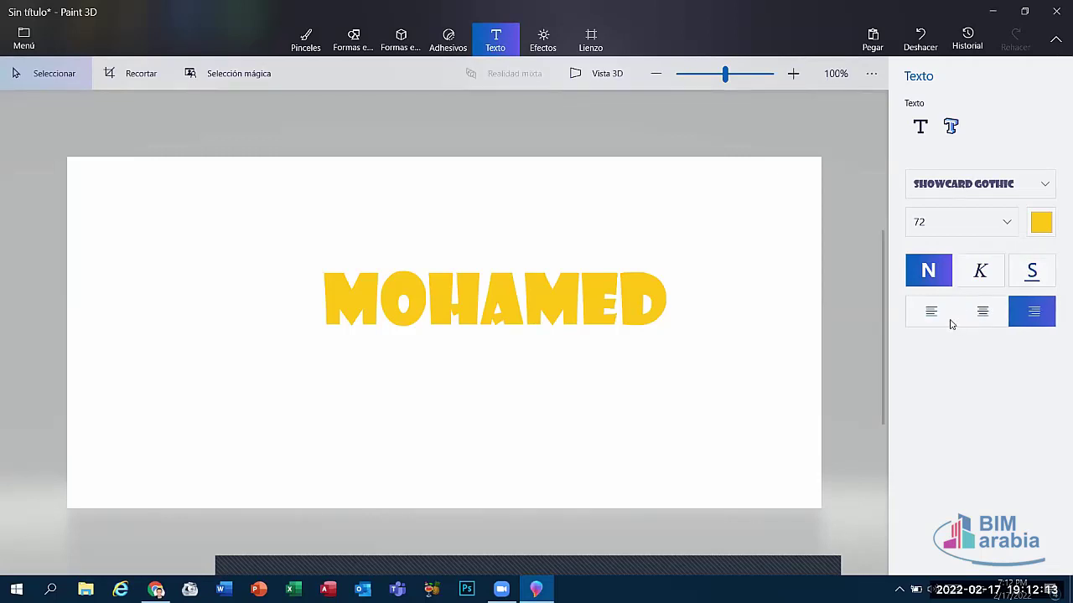
pyautogui.click(952, 324)
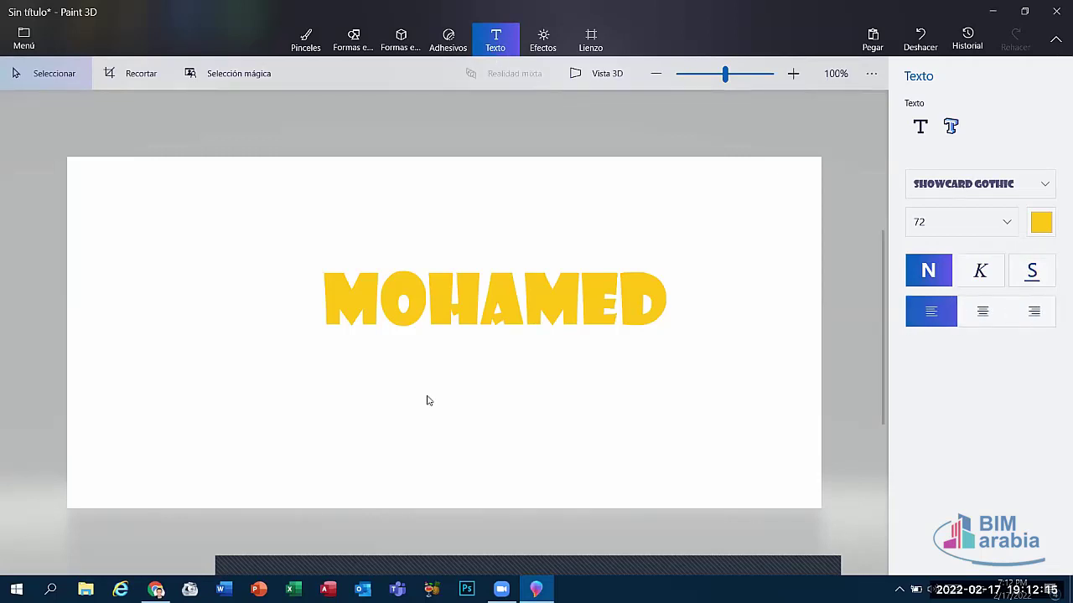
pyautogui.moveTo(428, 309); pyautogui.dragTo(471, 189)
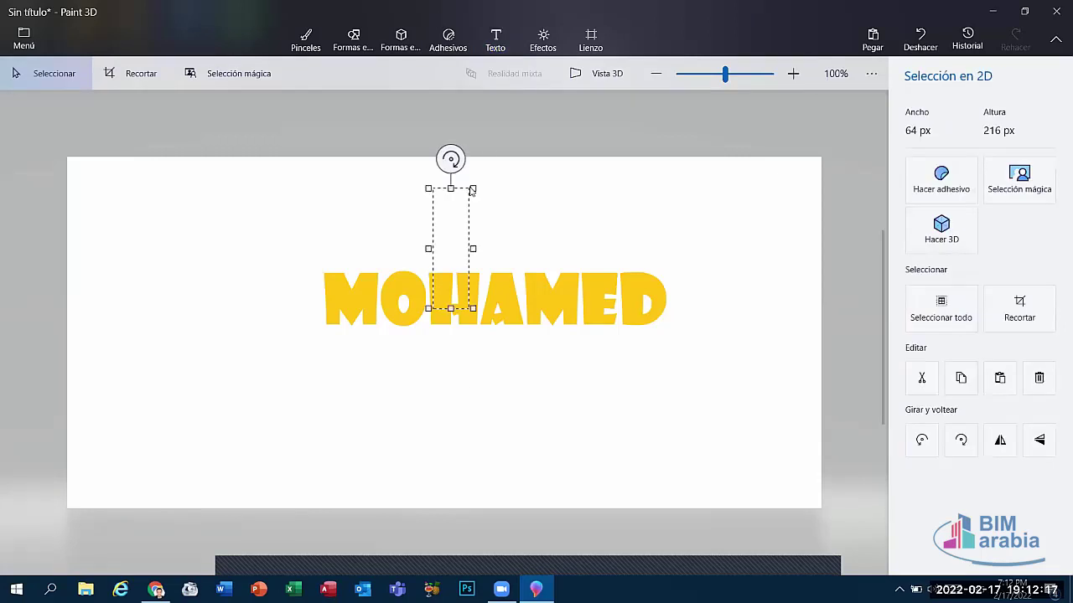
# Step: Switch among the Stickers, Text and Effects panels
pyautogui.click(448, 39)
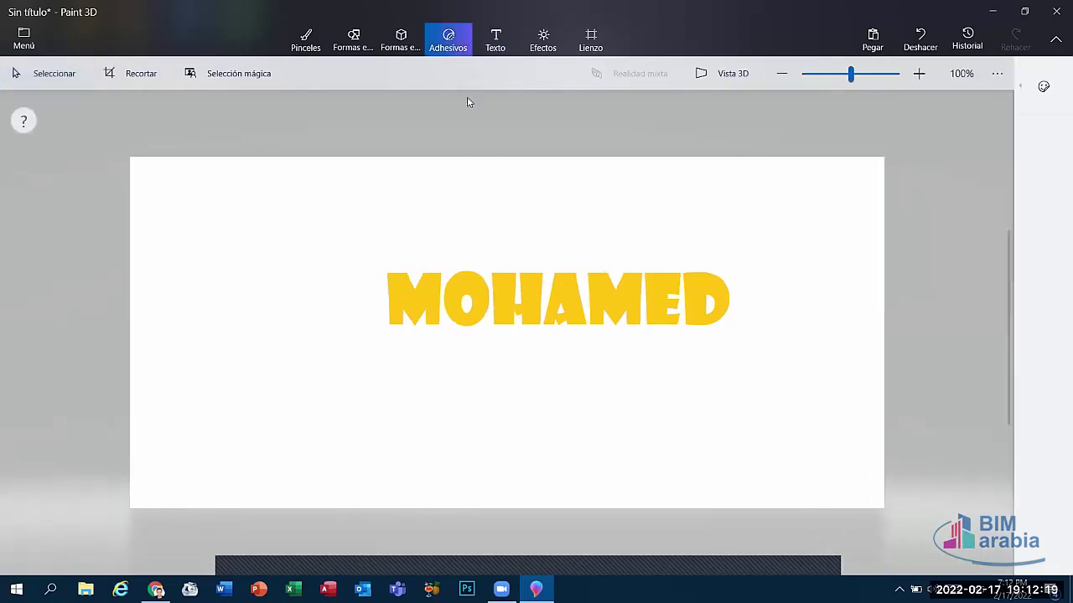
pyautogui.click(497, 42)
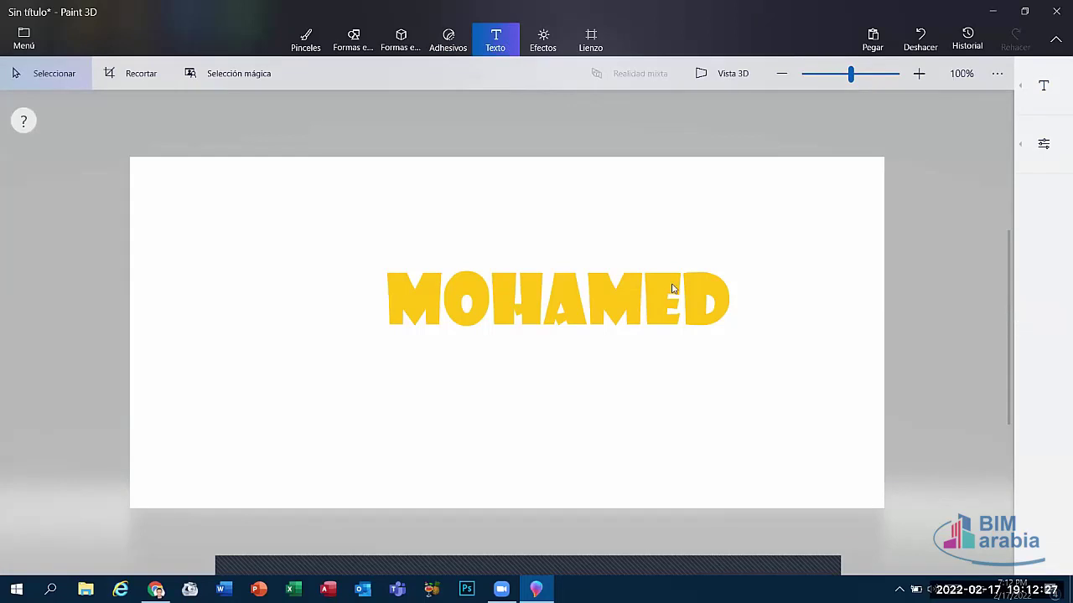
pyautogui.click(448, 42)
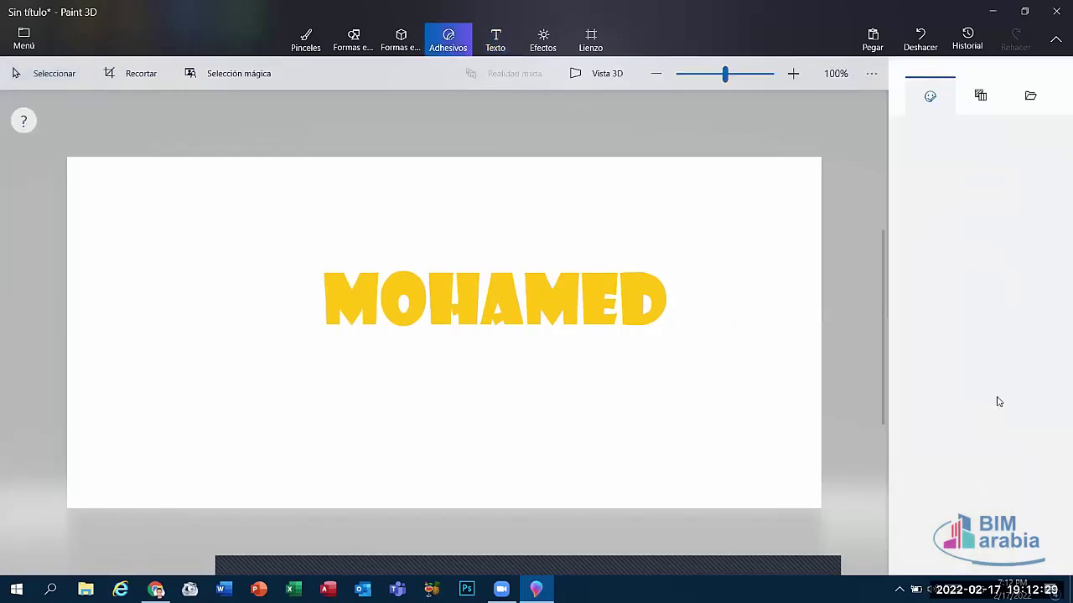
pyautogui.click(543, 42)
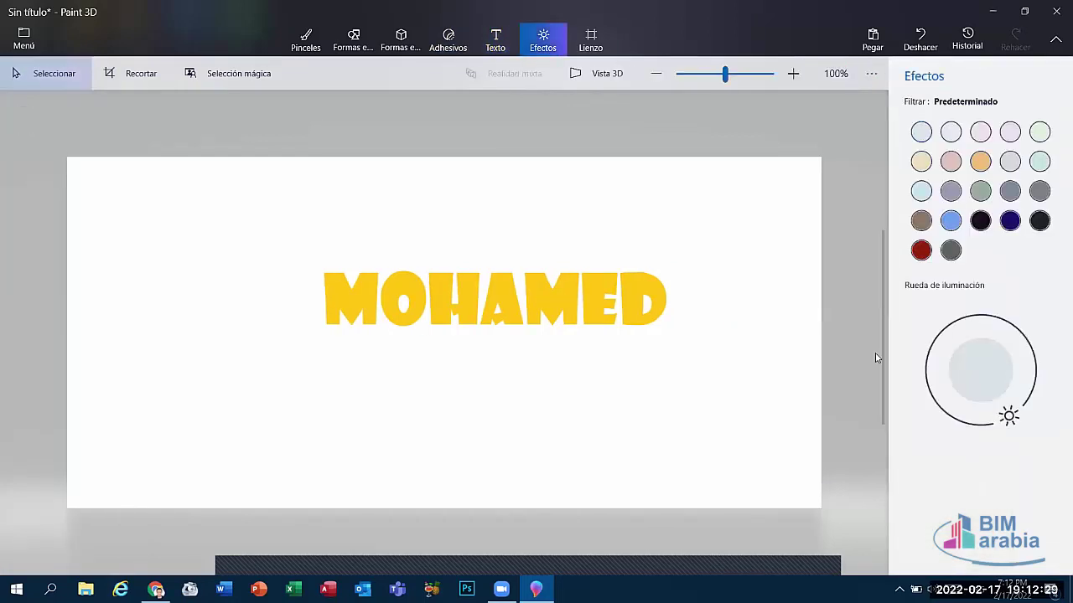
pyautogui.click(495, 39)
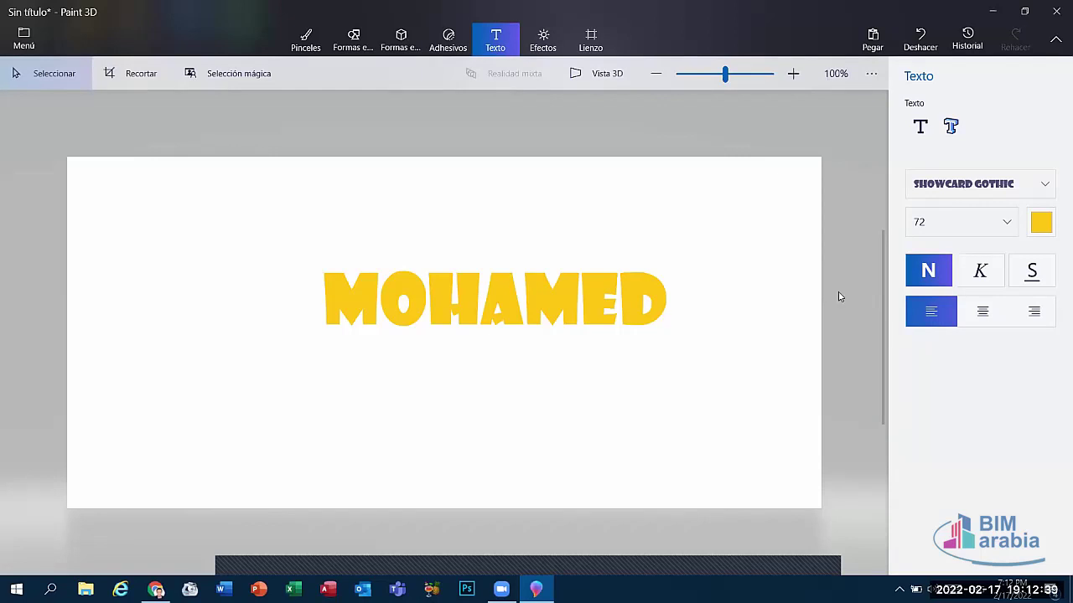
# Step: Right-align the name and bring up the colour filters and lighting
pyautogui.click(1005, 311)
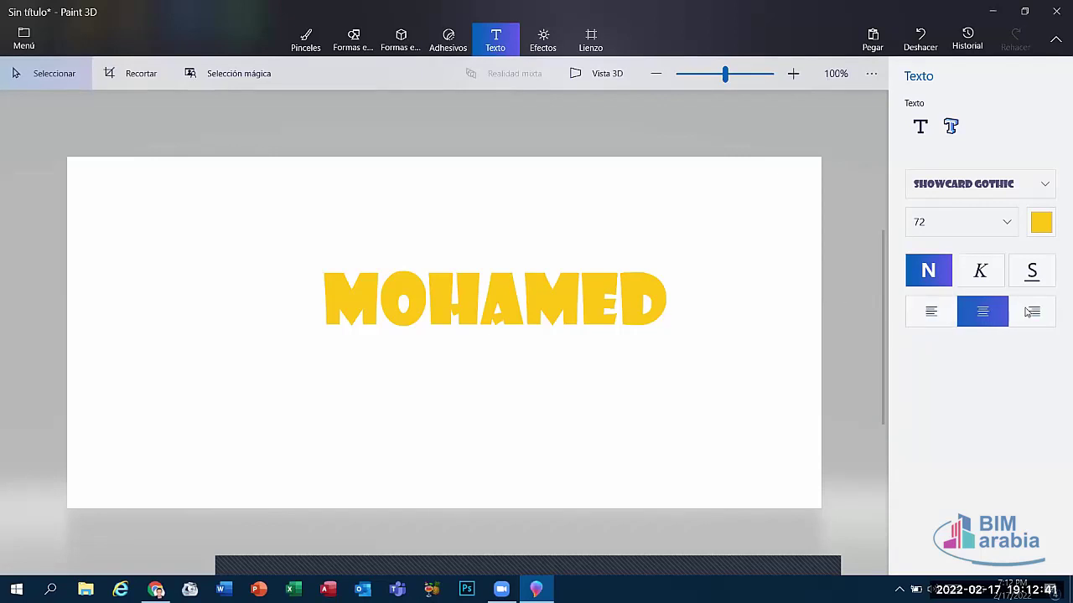
pyautogui.click(1026, 312)
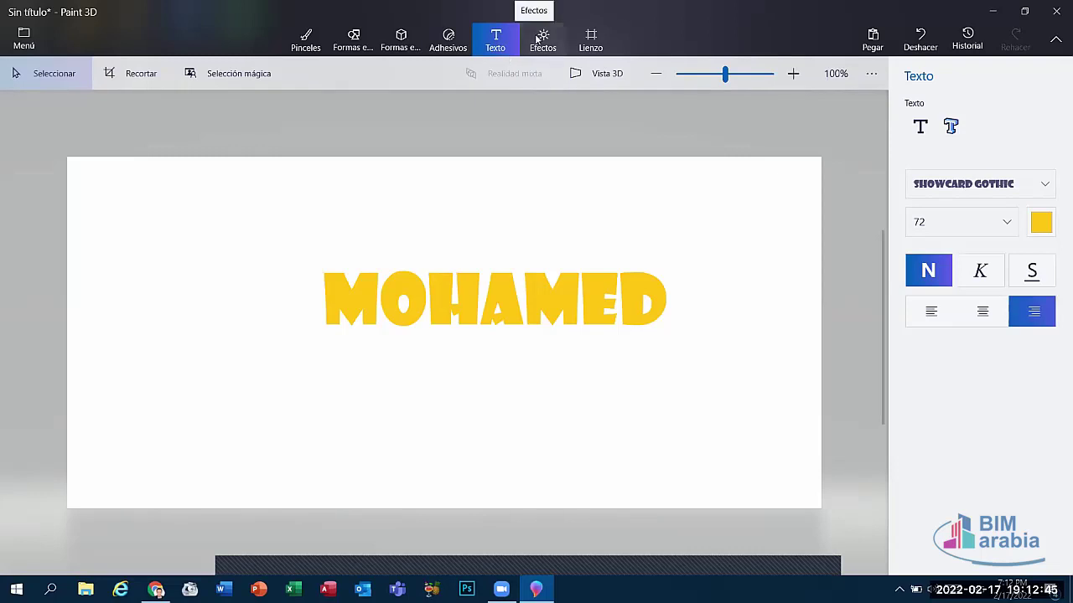
pyautogui.click(538, 39)
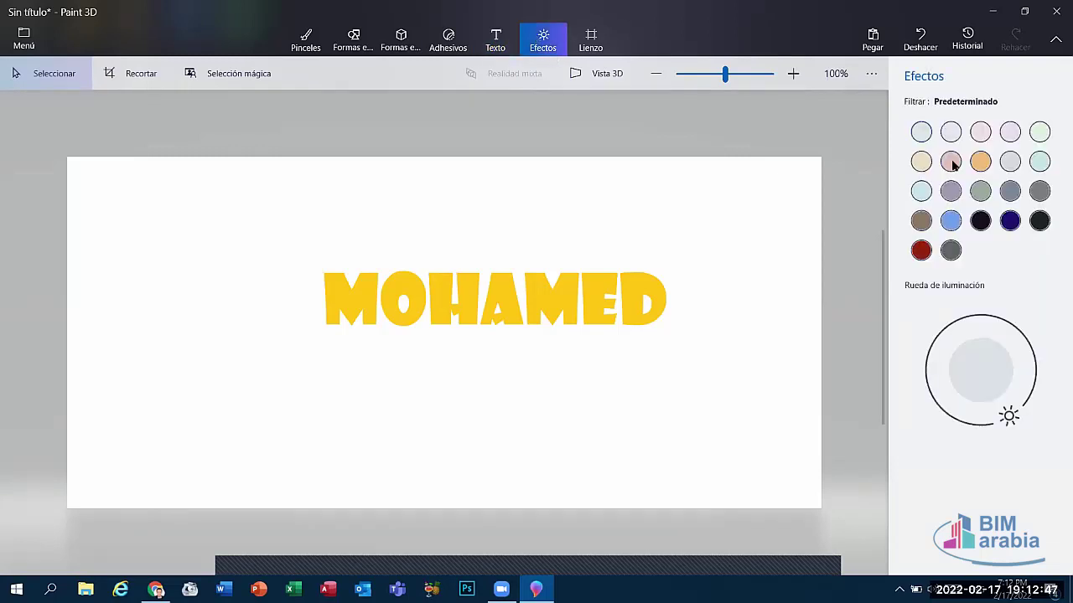
# Step: Apply the Noche (Minecraft) filter after trying Canela, Ámbar, Agua and Noche, with light from the upper left
pyautogui.click(951, 163)
pyautogui.click(979, 164)
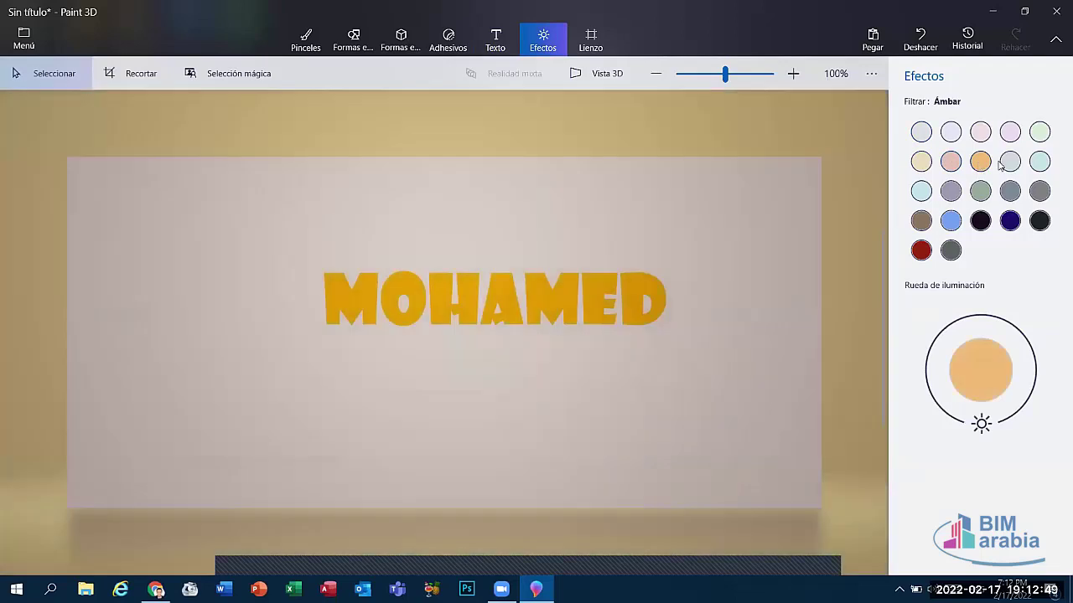
pyautogui.click(1009, 161)
pyautogui.click(1037, 163)
pyautogui.click(1038, 219)
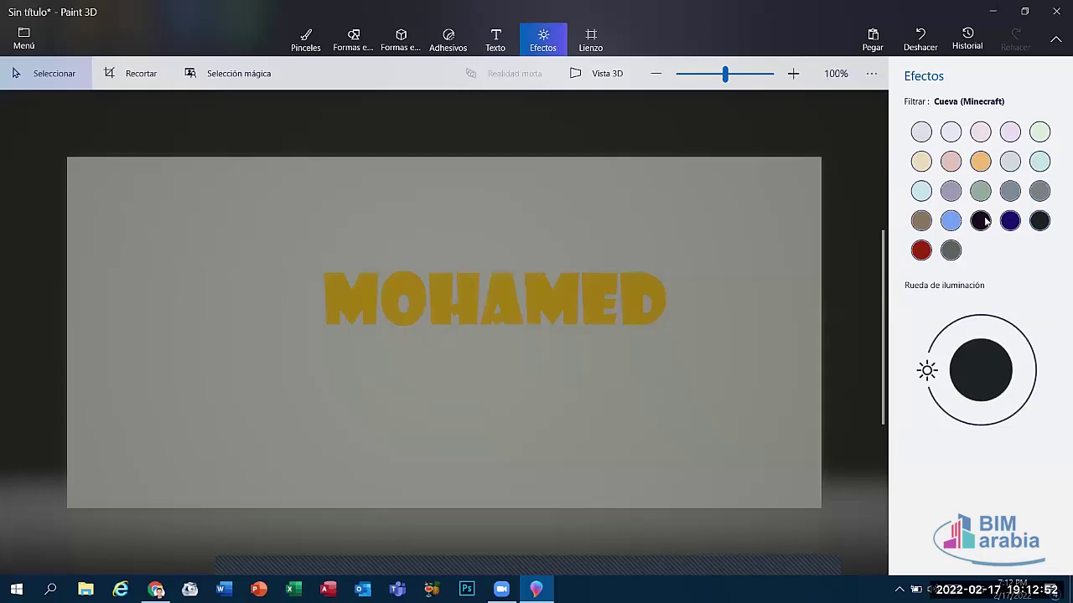
pyautogui.click(980, 220)
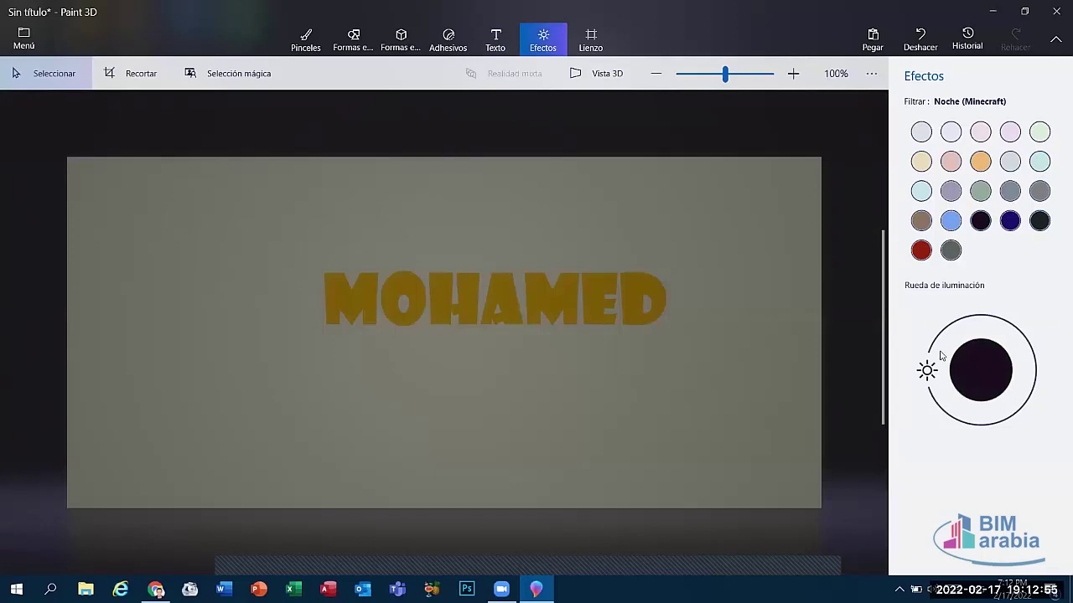
pyautogui.moveTo(926, 370); pyautogui.dragTo(1033, 377)
pyautogui.moveTo(970, 402); pyautogui.dragTo(936, 339)
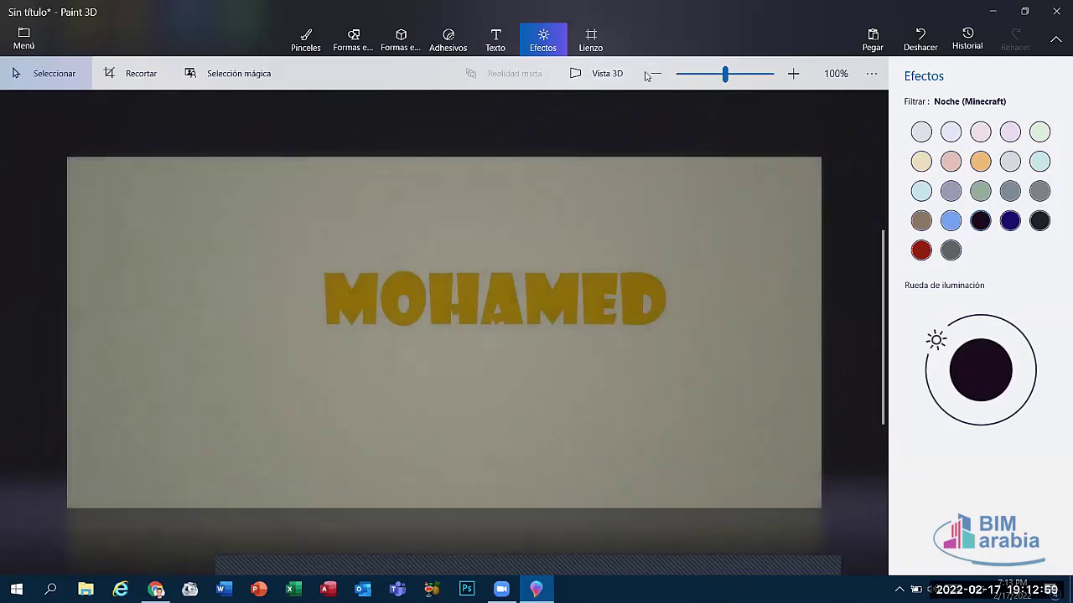
# Step: Drag the canvas edge inward to resize it to 888 × 414 pixels
pyautogui.click(591, 38)
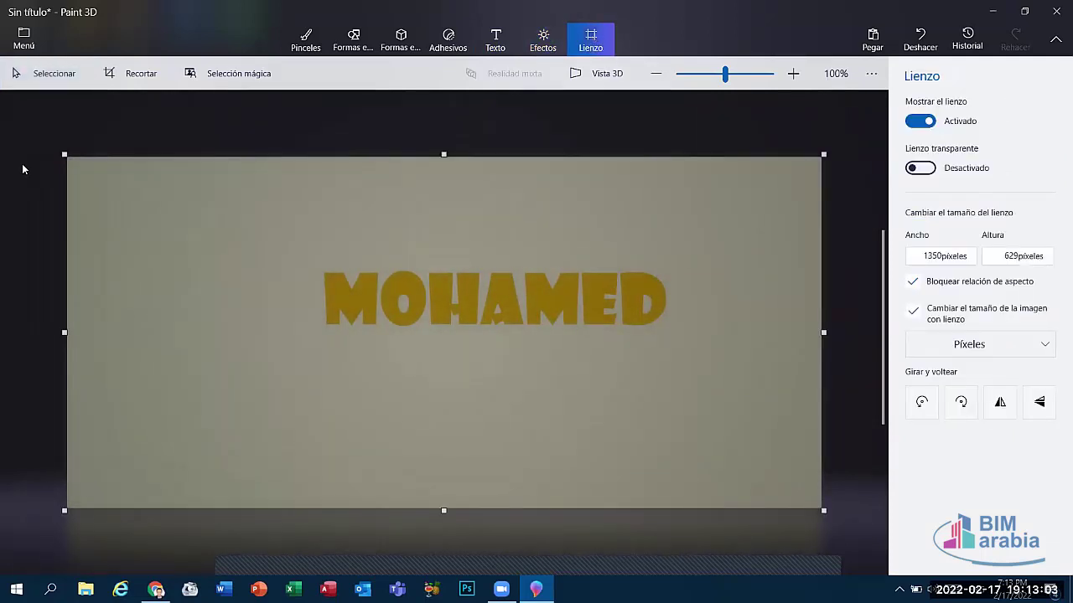
pyautogui.moveTo(65, 154); pyautogui.dragTo(193, 215)
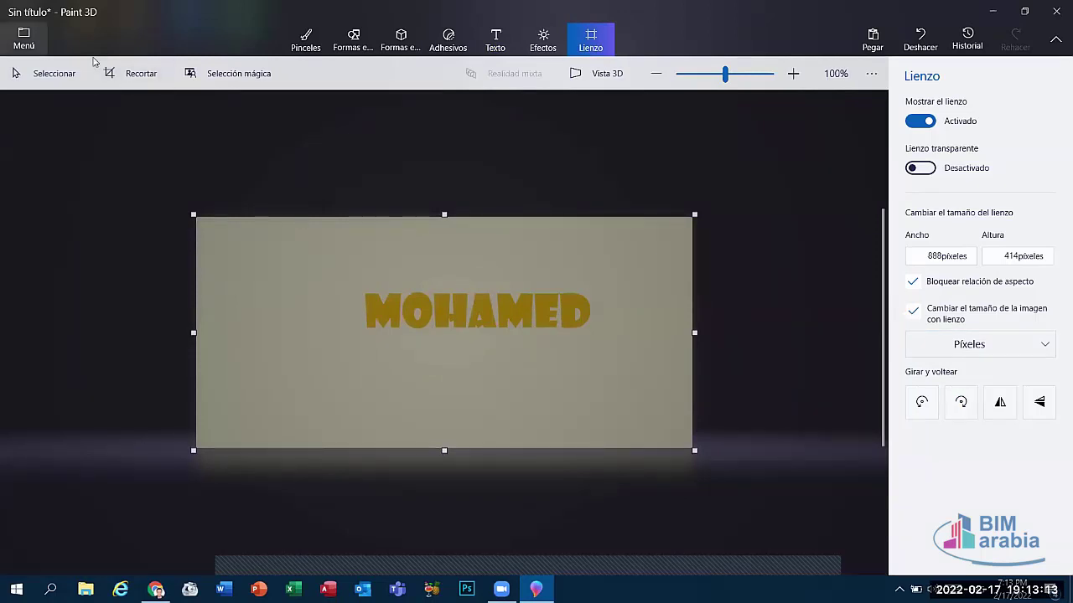
pyautogui.click(41, 47)
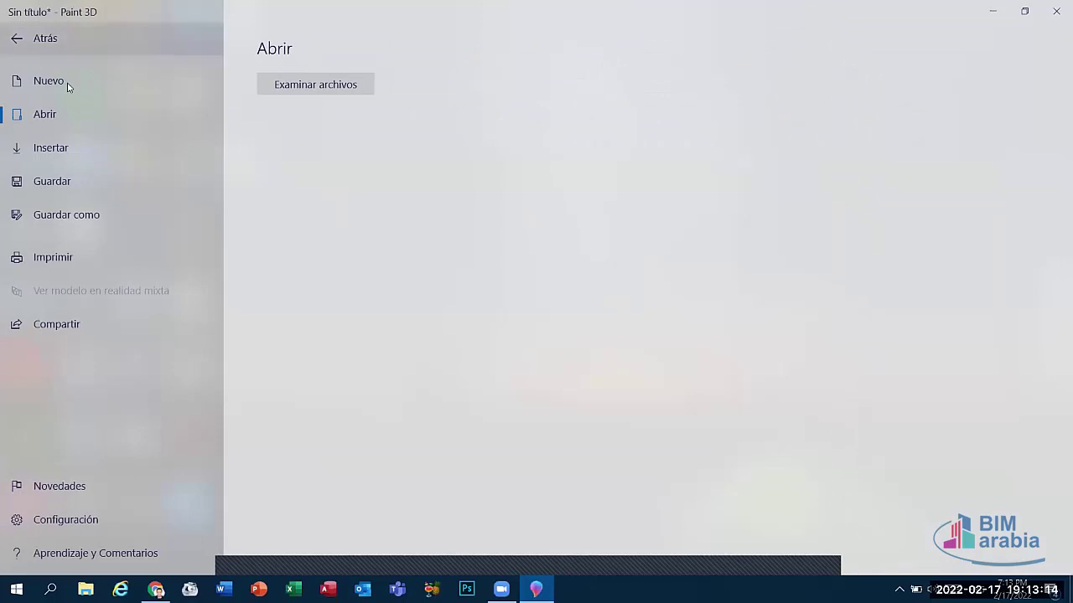
# Step: Back out of saving as an image, then close Paint 3D without saving
pyautogui.click(68, 210)
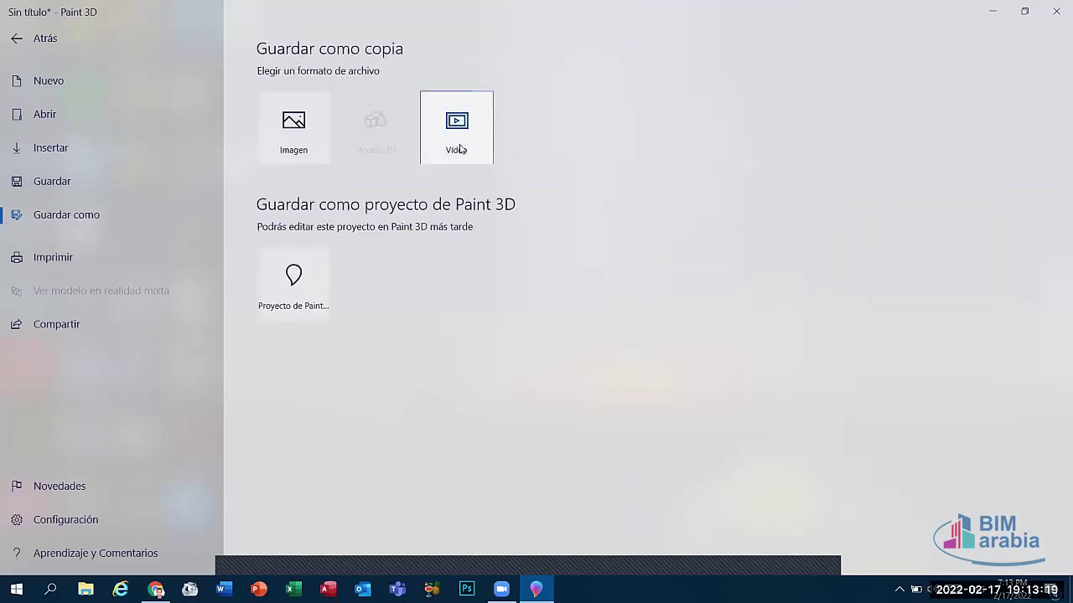
pyautogui.click(292, 126)
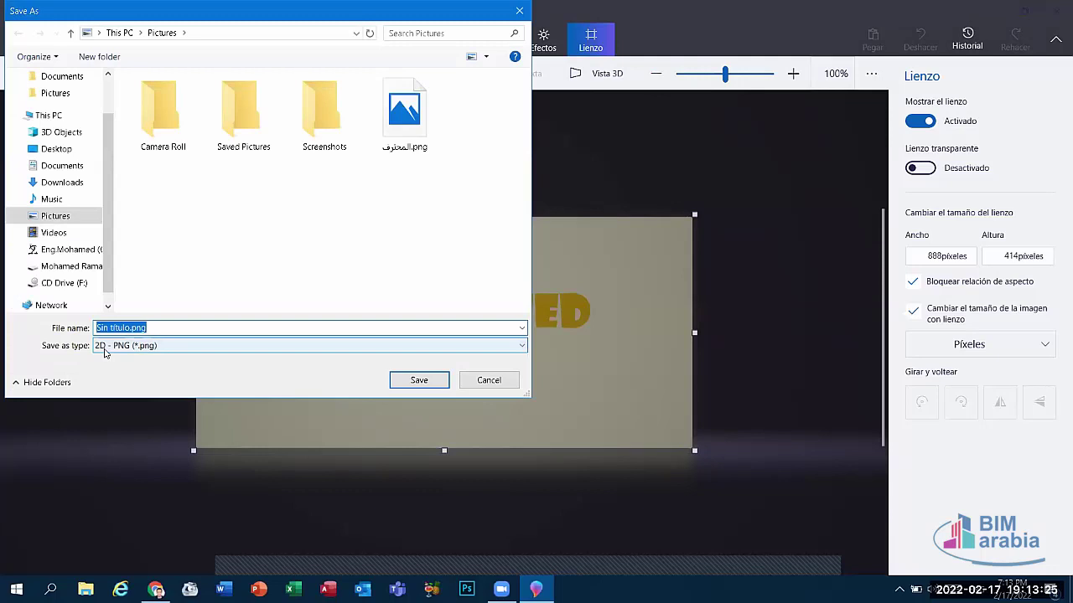
pyautogui.press('Return')
pyautogui.click(11, 35)
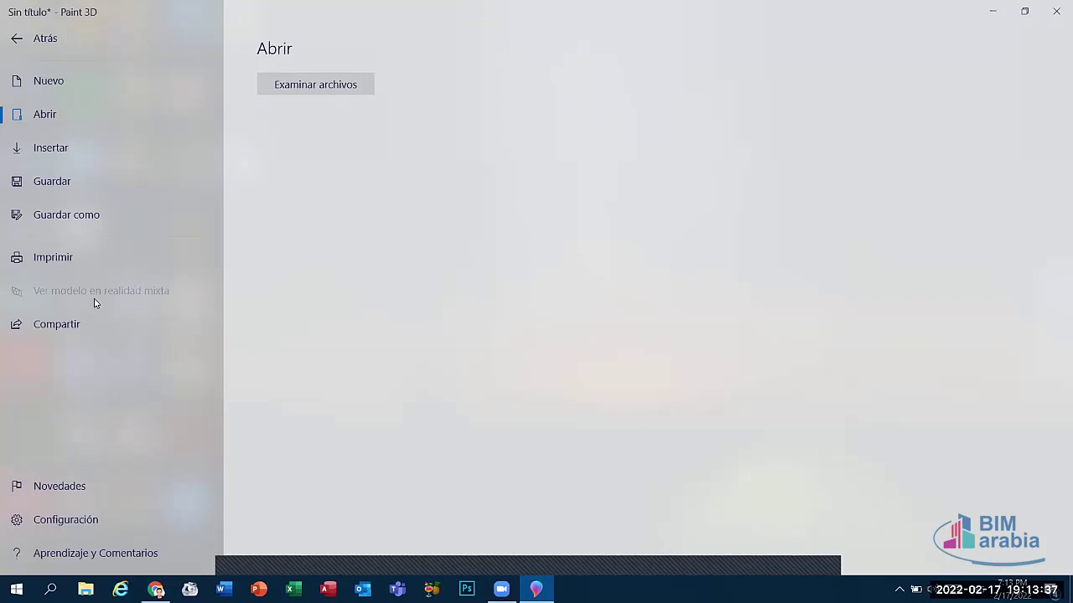
pyautogui.press('Escape')
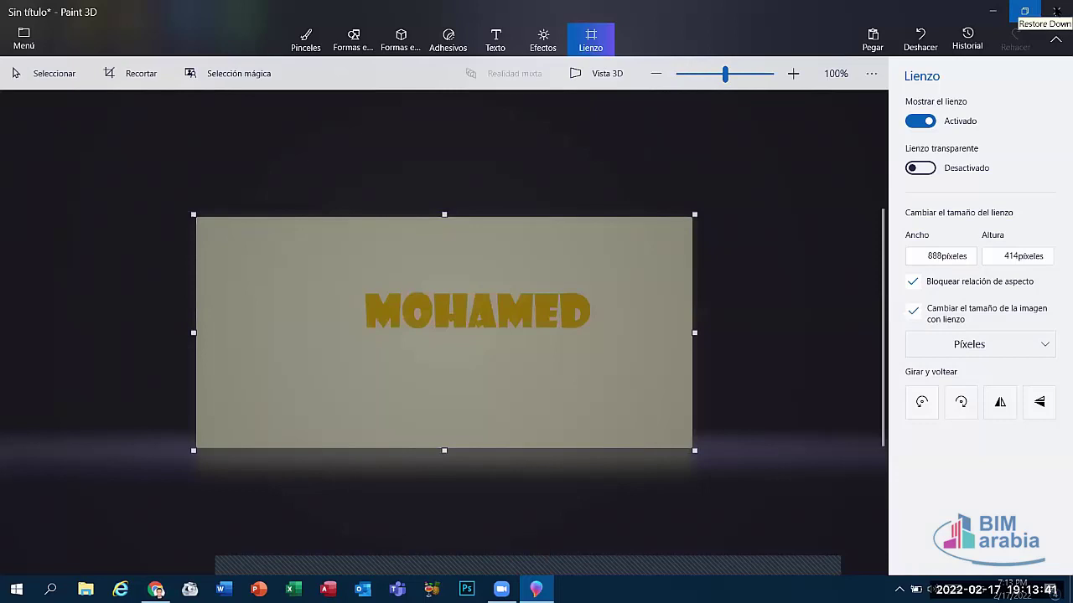
pyautogui.click(1057, 11)
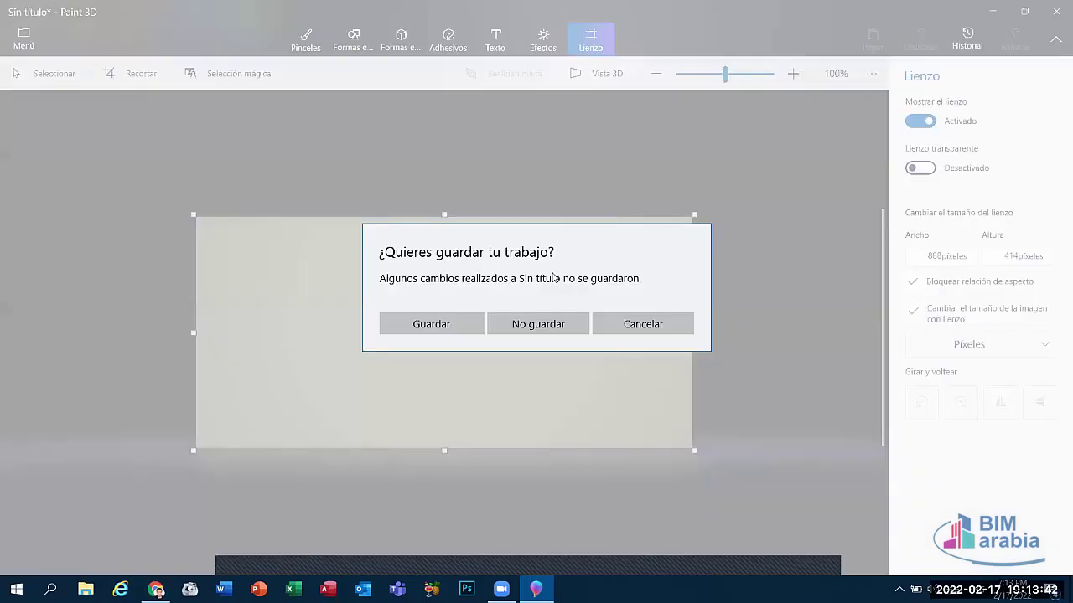
pyautogui.click(530, 324)
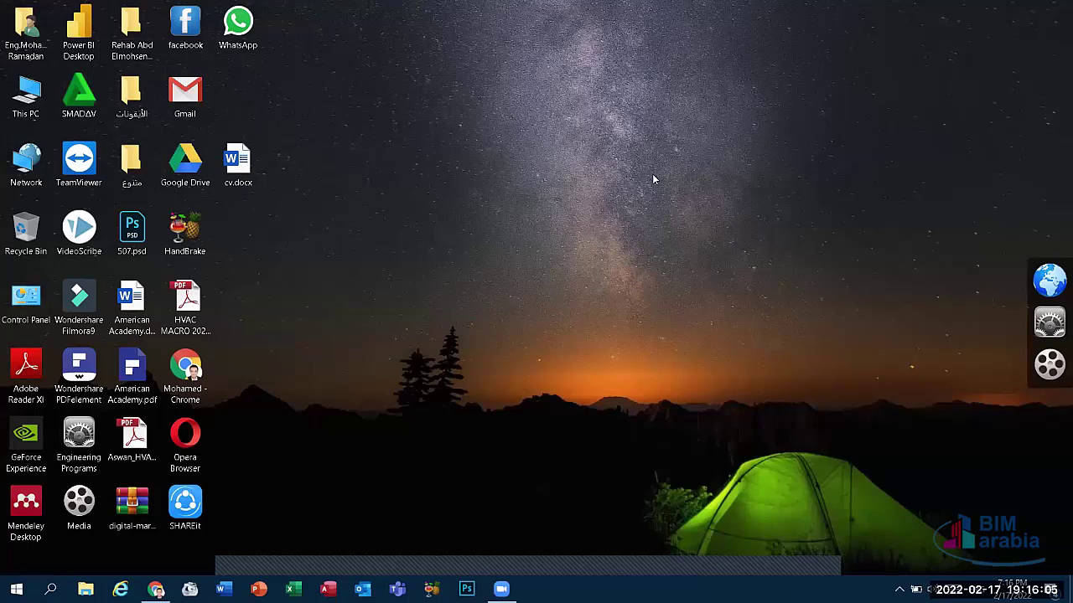
pyautogui.click(513, 578)
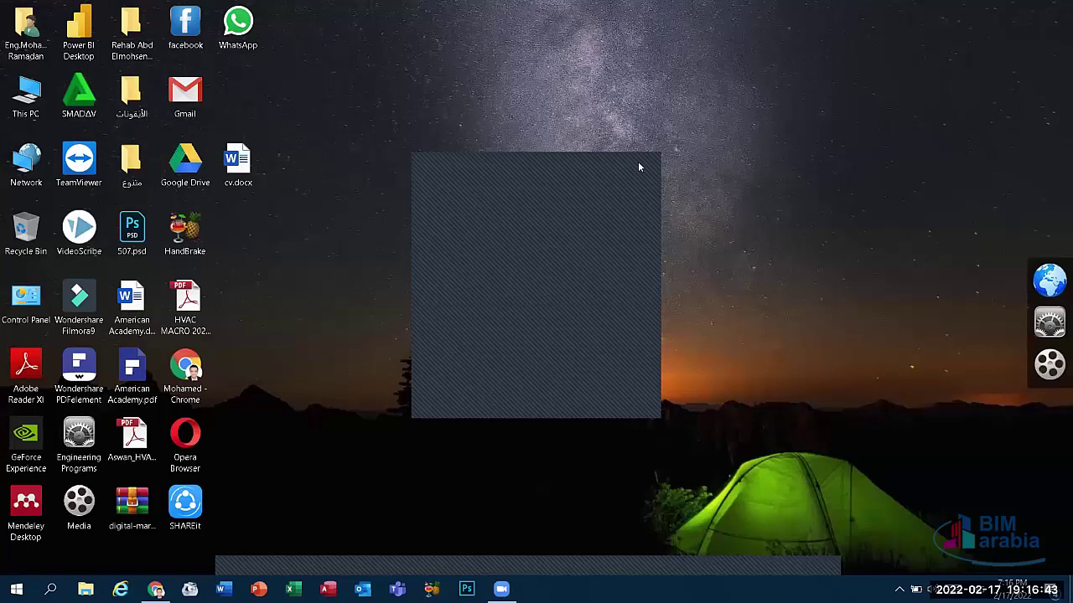
# Step: Open the user's personal folder on drive D: via This PC
pyautogui.doubleClick(24, 112)
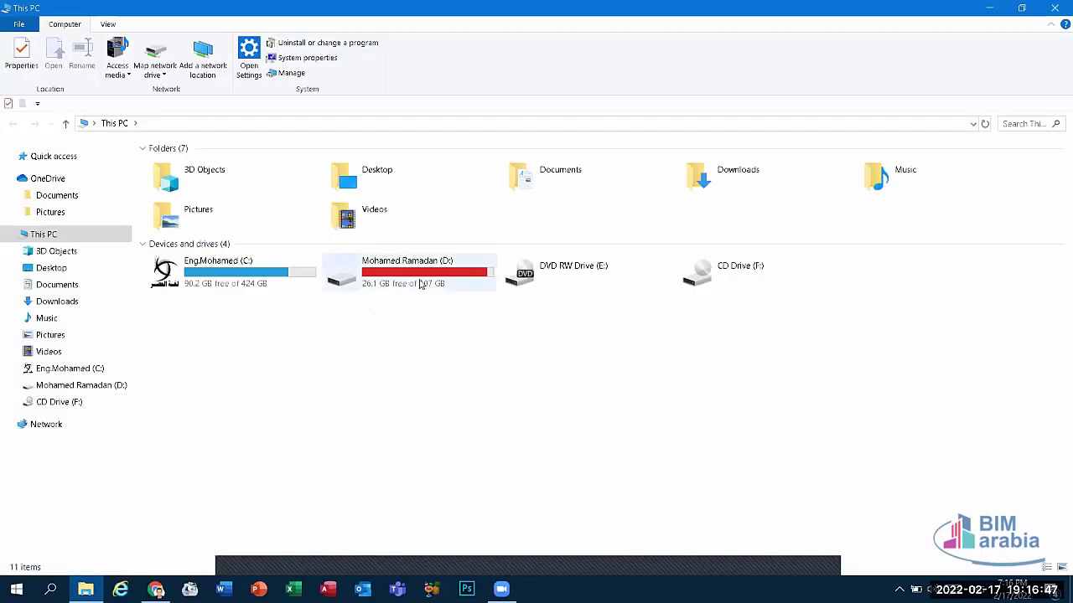
pyautogui.click(419, 283)
pyautogui.doubleClick(419, 283)
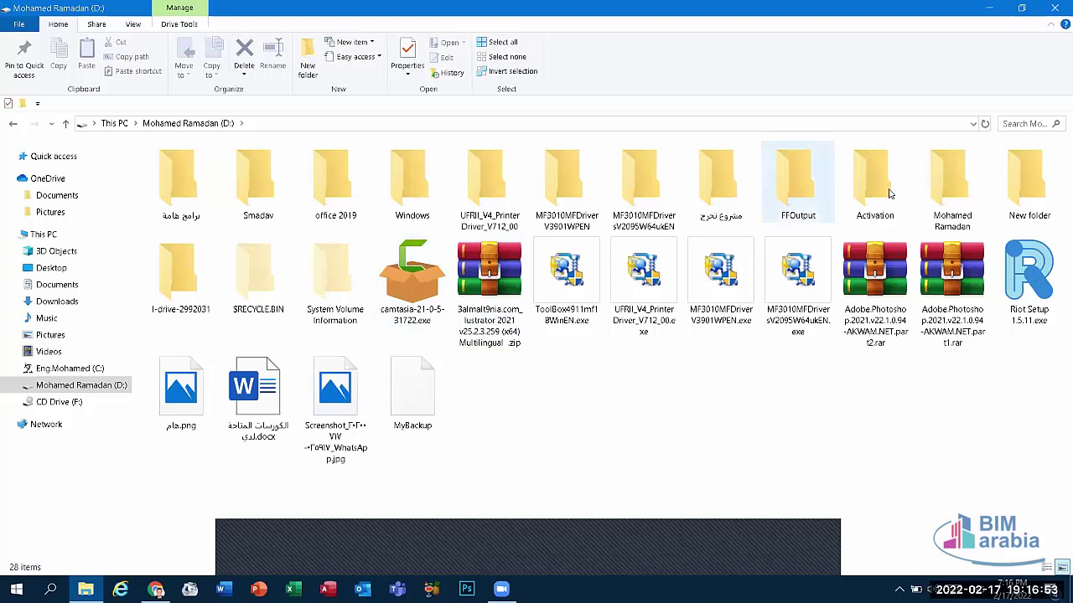
pyautogui.doubleClick(947, 190)
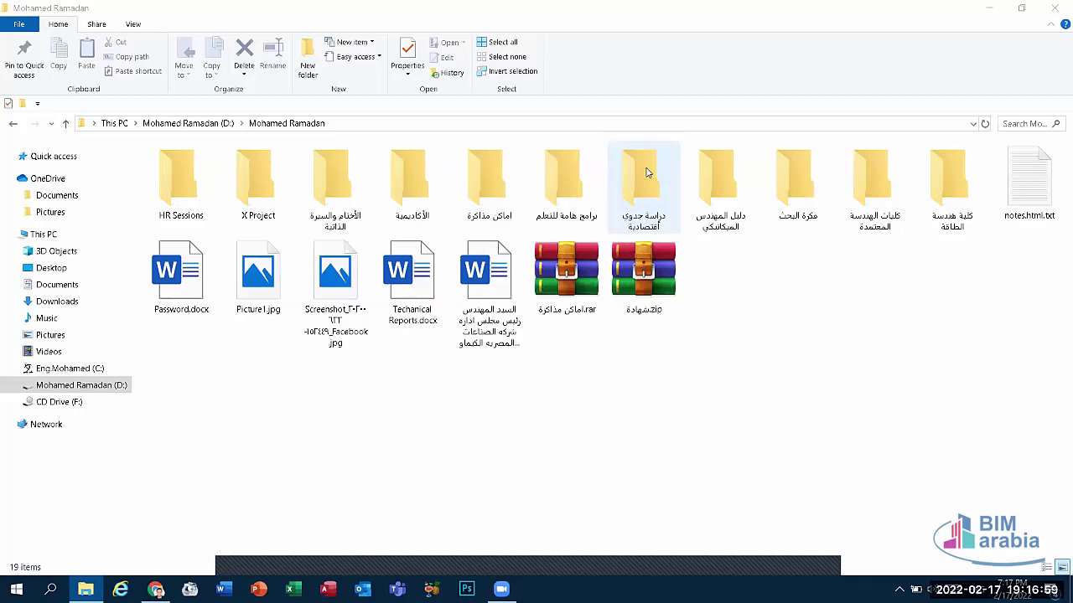
# Step: Compress the اماكن مذاكرة folder into اماكن مذاكرة.rar and select the new archive
pyautogui.click(506, 183)
pyautogui.rightClick(506, 183)
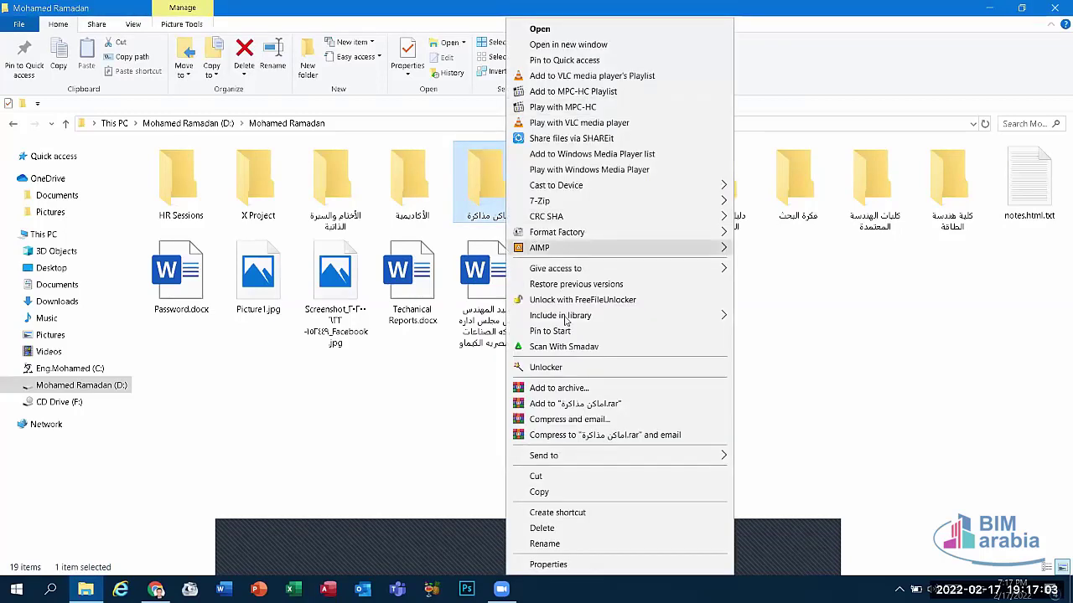
pyautogui.click(564, 404)
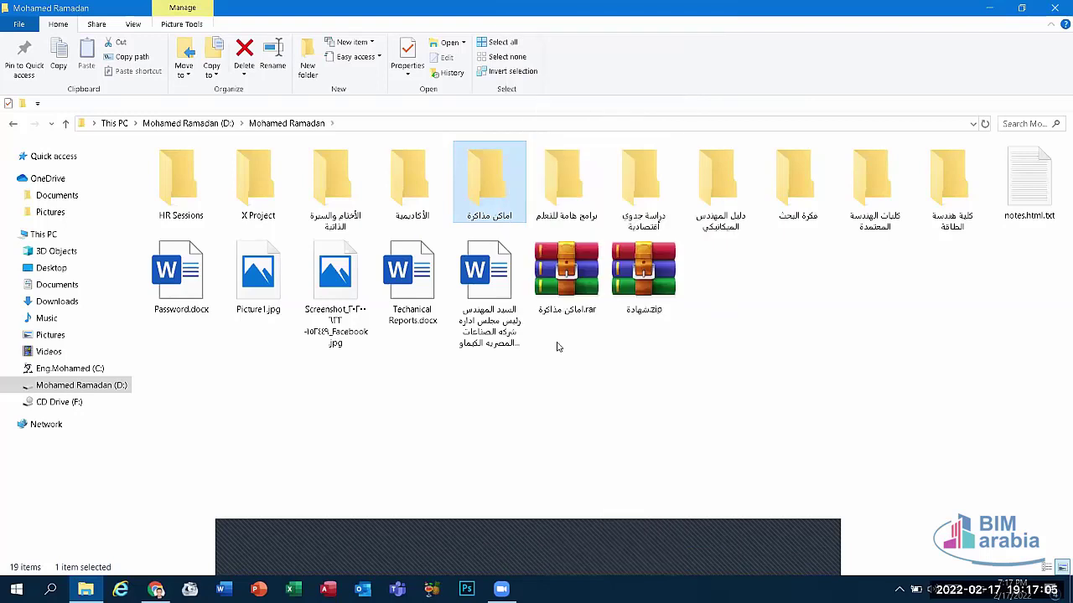
pyautogui.click(584, 280)
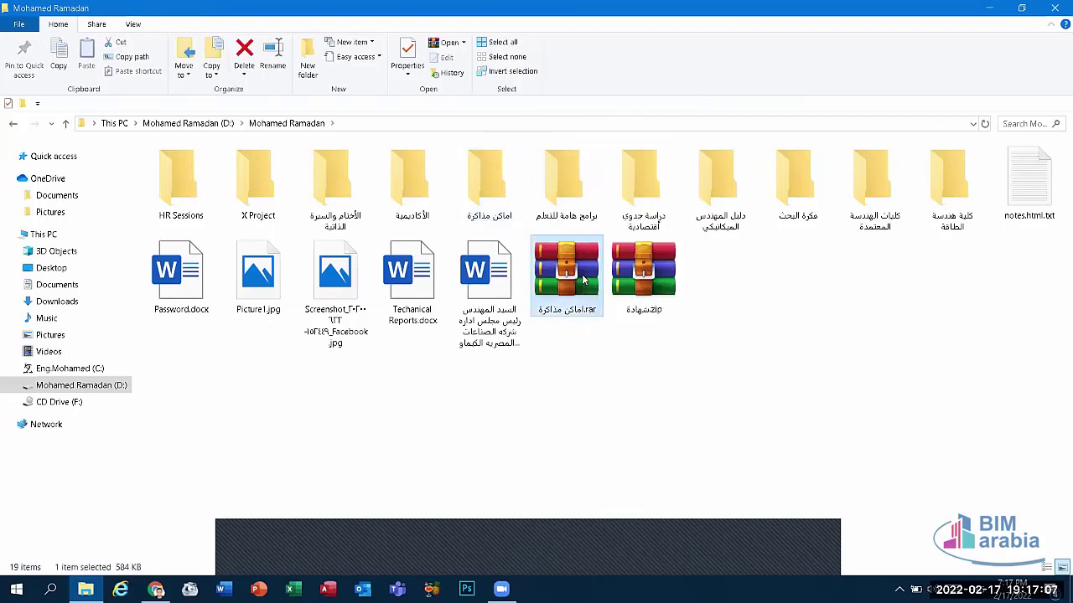
# Step: Open the archive in WinRAR and start adding files, dismissing the file picker
pyautogui.doubleClick(584, 281)
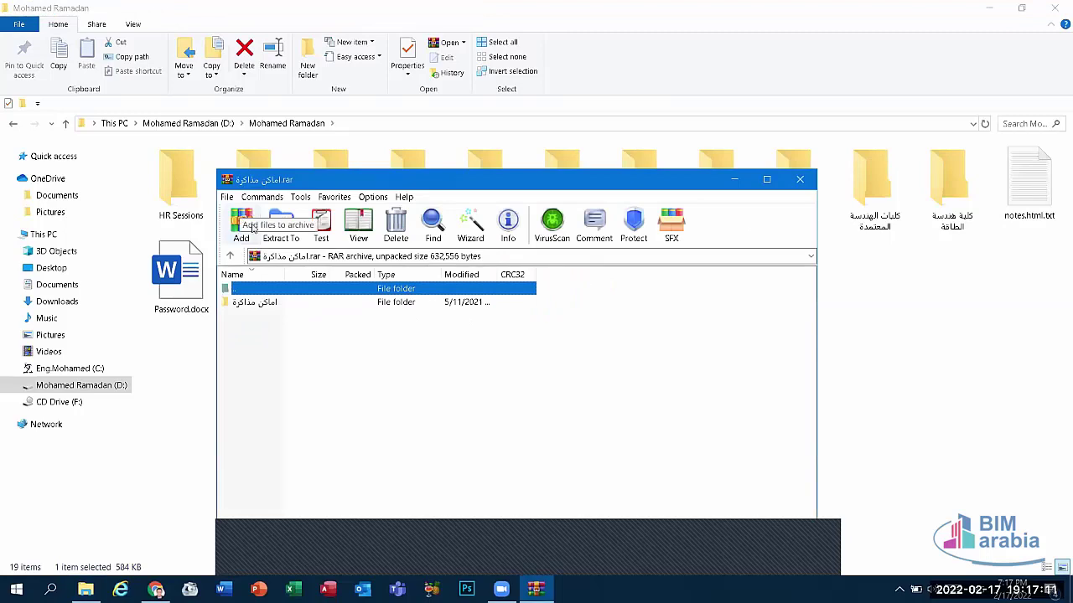
pyautogui.click(243, 232)
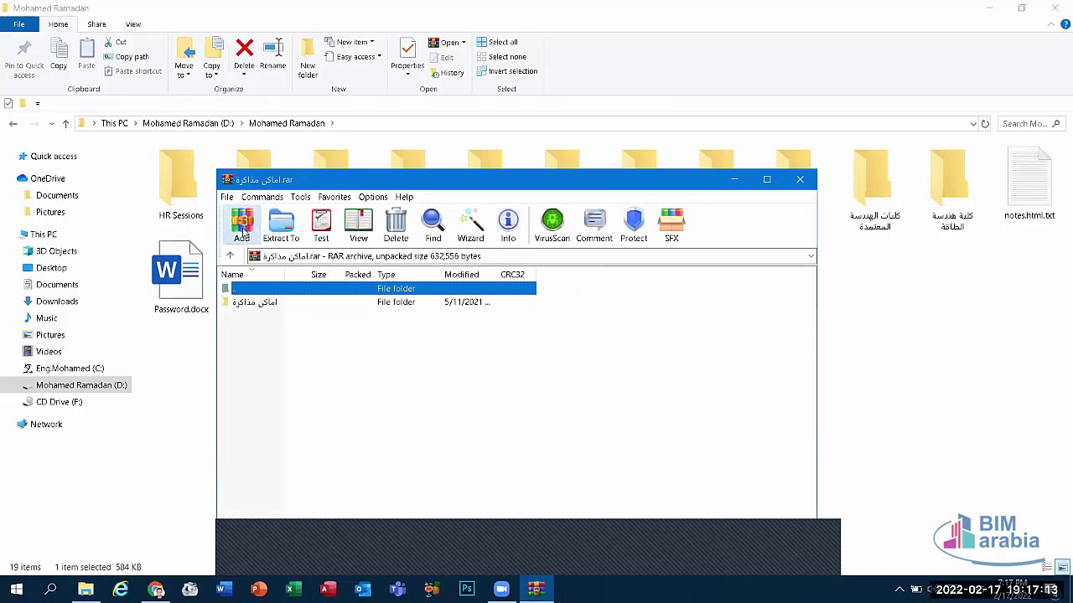
pyautogui.click(612, 344)
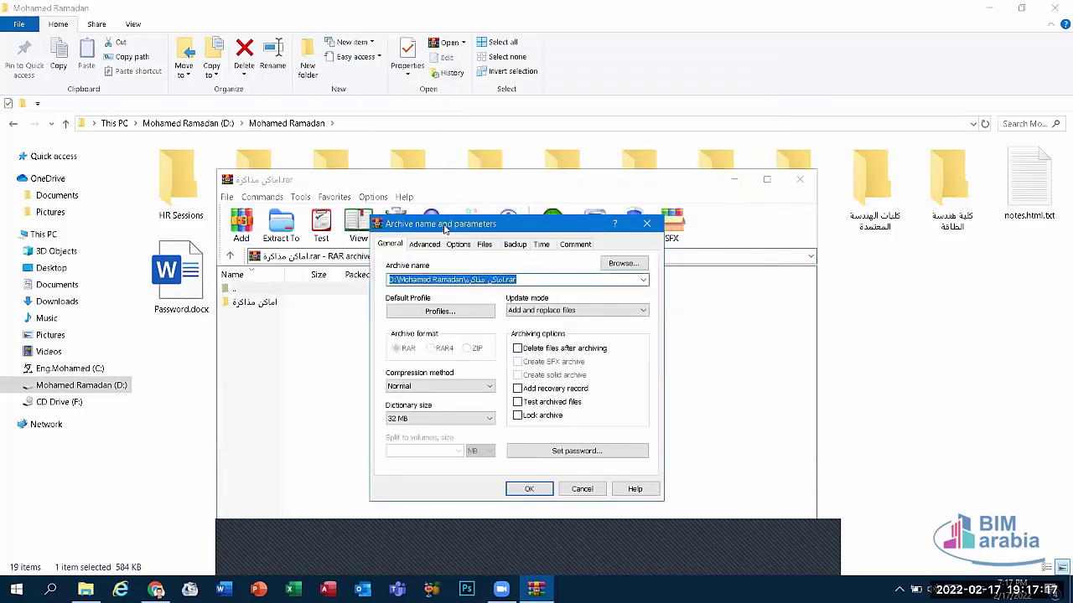
pyautogui.moveTo(444, 228); pyautogui.dragTo(455, 140)
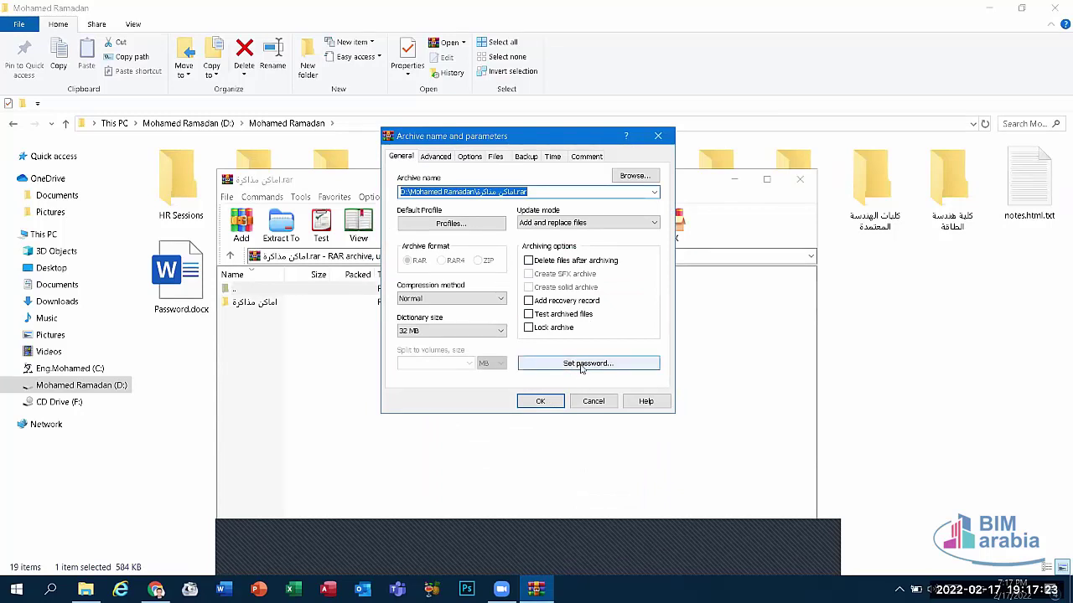
# Step: Enter and confirm an archive password, dismiss the no-files warning, then reopen the archive
pyautogui.click(581, 366)
pyautogui.write('12')
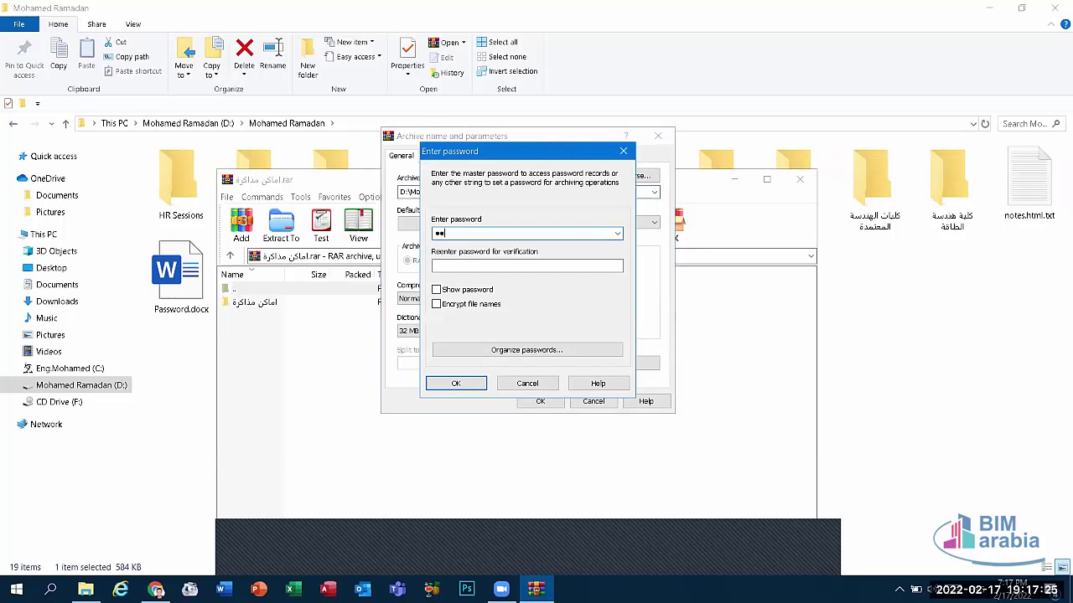
pyautogui.write('345')
pyautogui.click(440, 266)
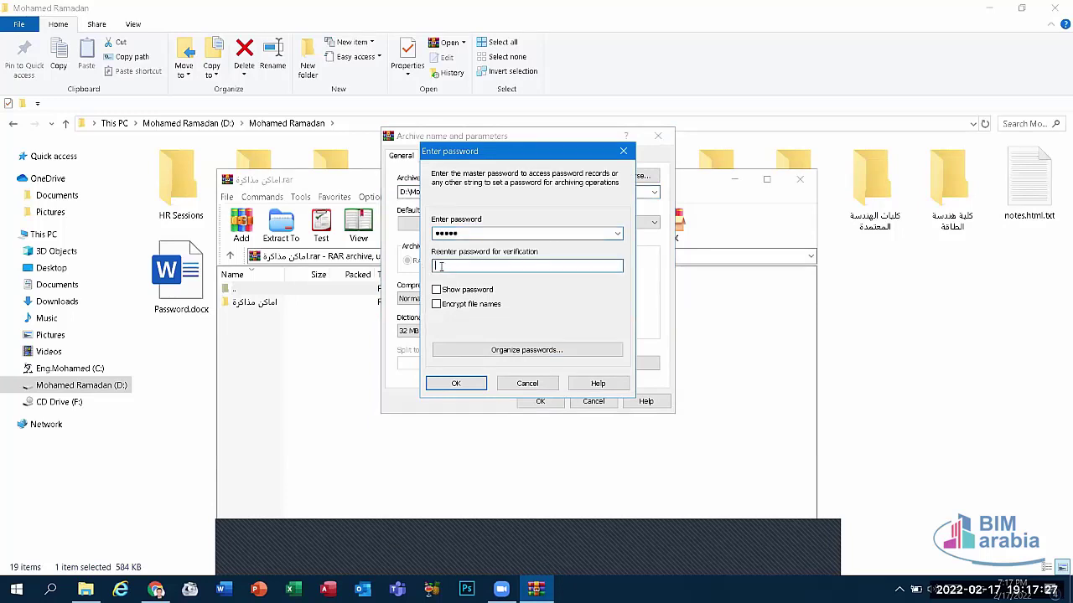
pyautogui.write('12345')
pyautogui.click(483, 387)
pyautogui.click(537, 400)
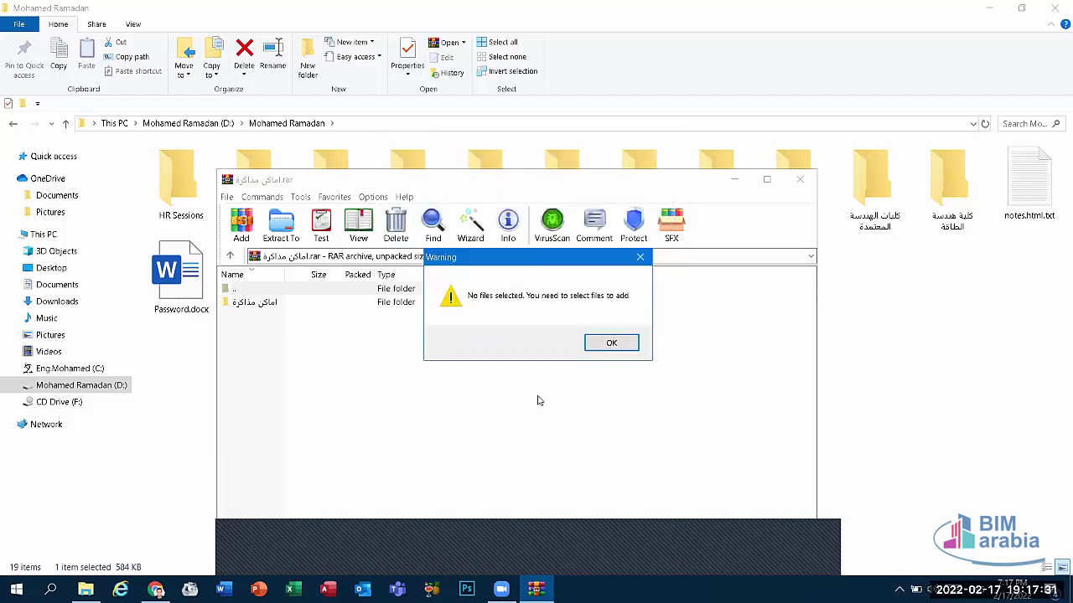
pyautogui.click(629, 347)
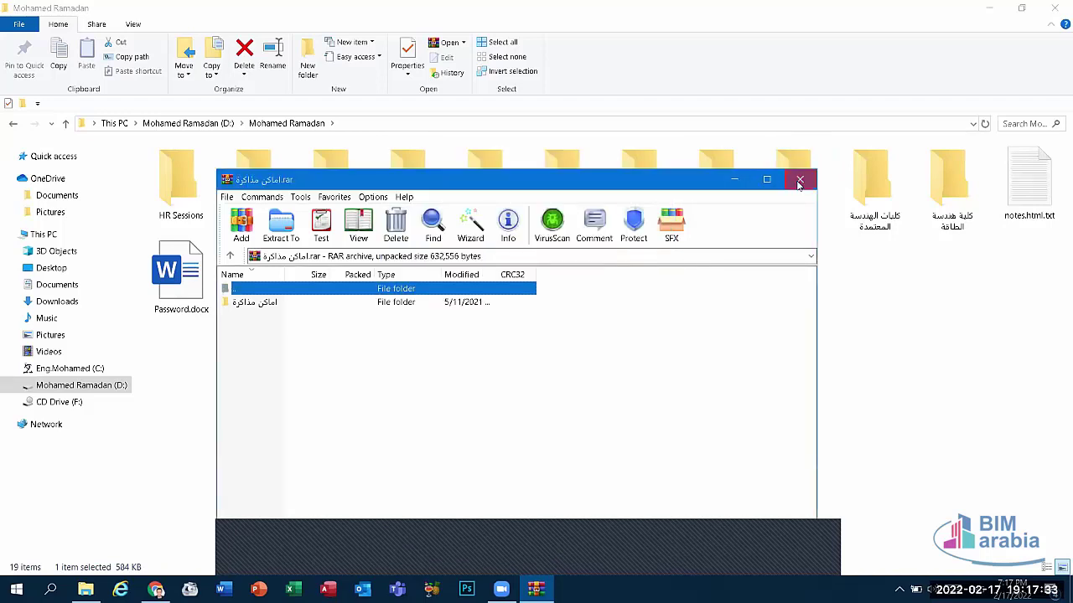
pyautogui.click(800, 178)
pyautogui.press('Return')
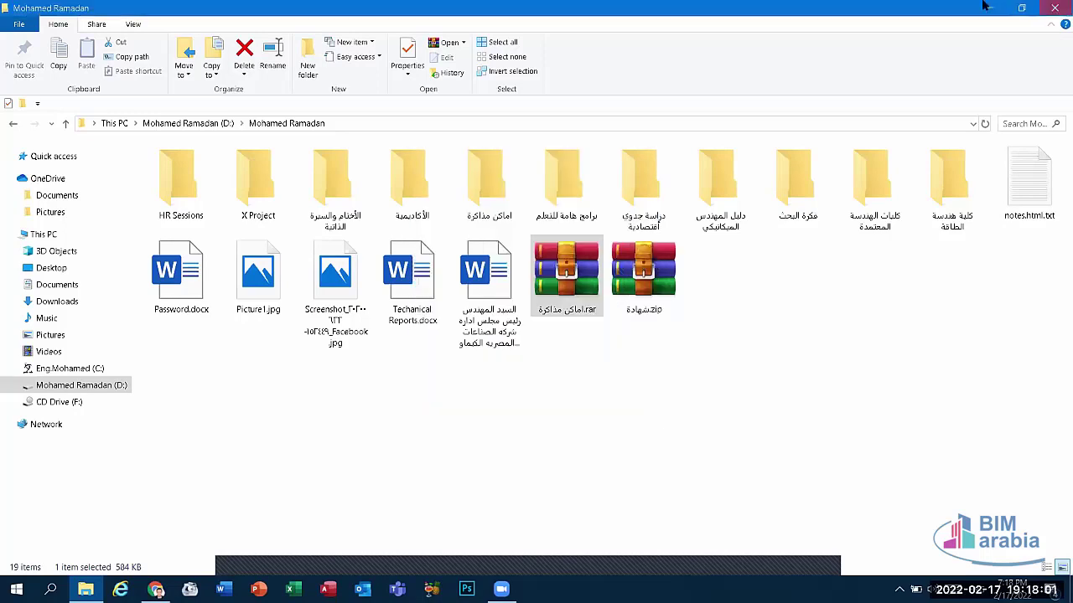
# Step: Minimize the Explorer window with Win+D to reveal the desktop
pyautogui.press('super+d')
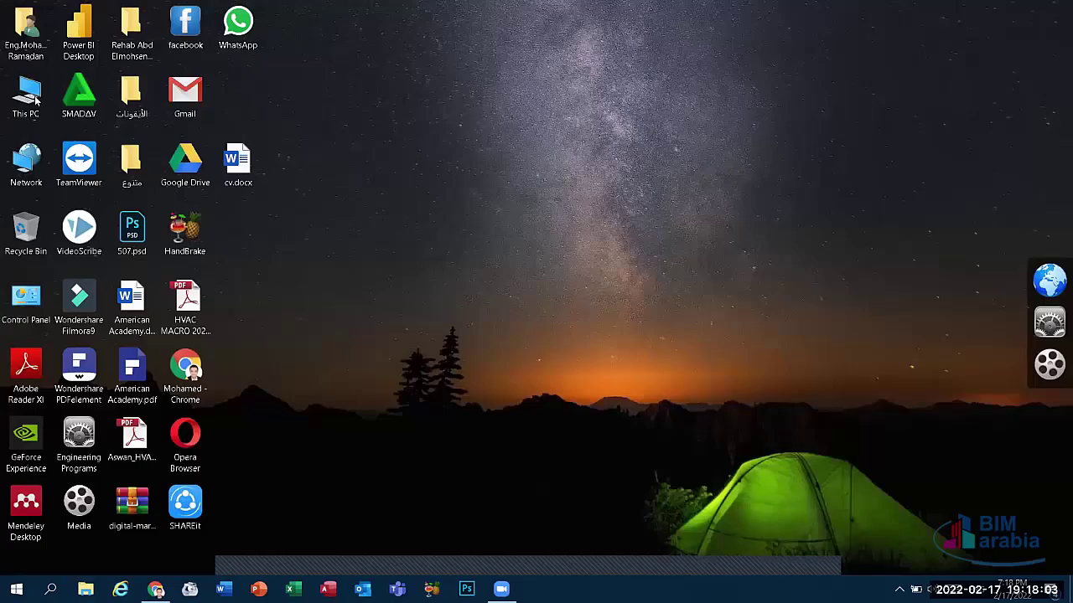
# Step: Open This PC and view the folder and search options, cancelling without changes
pyautogui.doubleClick(35, 99)
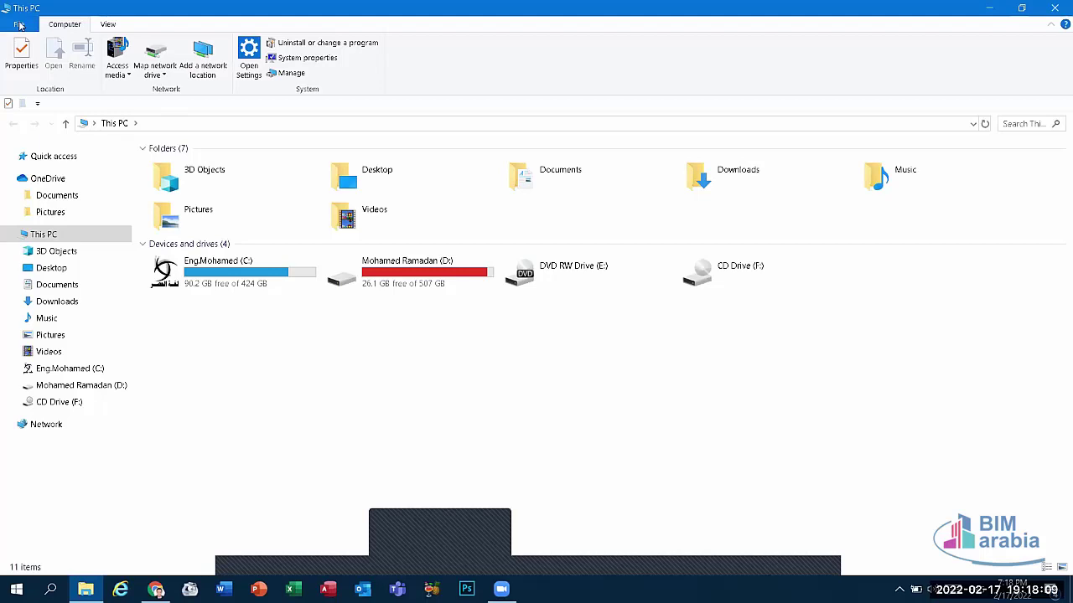
pyautogui.click(19, 26)
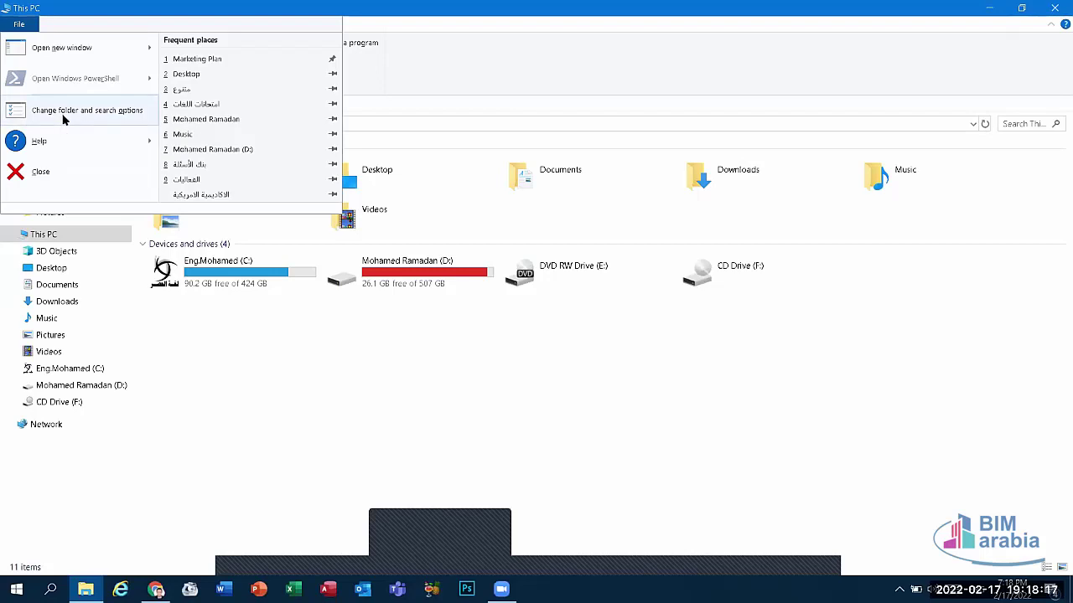
pyautogui.click(63, 117)
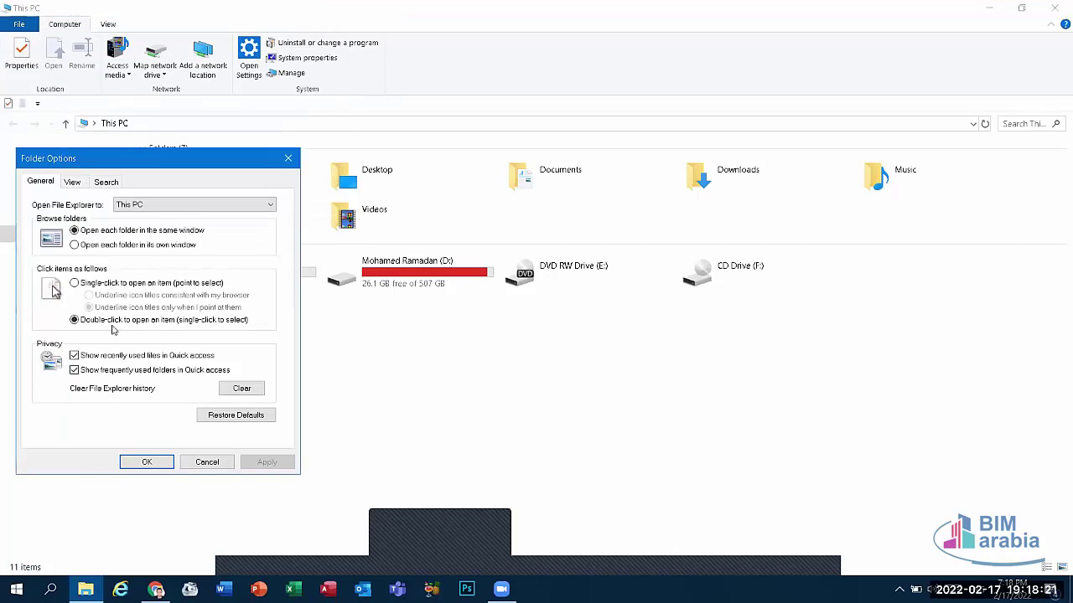
pyautogui.click(209, 462)
# Step: Reopen This PC from the desktop and cancel the folder options dialog again
pyautogui.press('super+d')
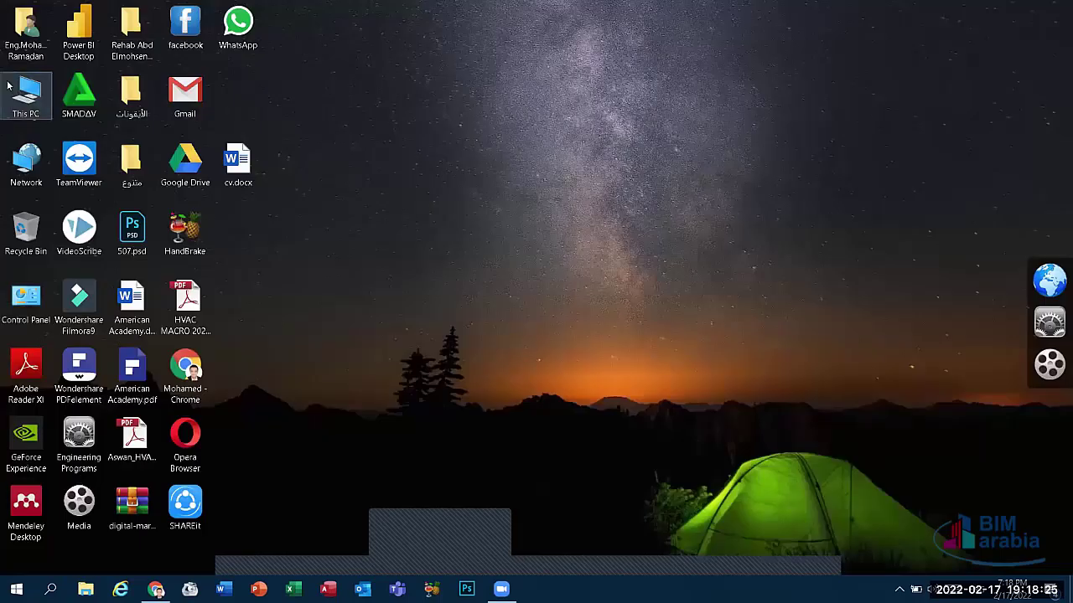
pyautogui.doubleClick(25, 94)
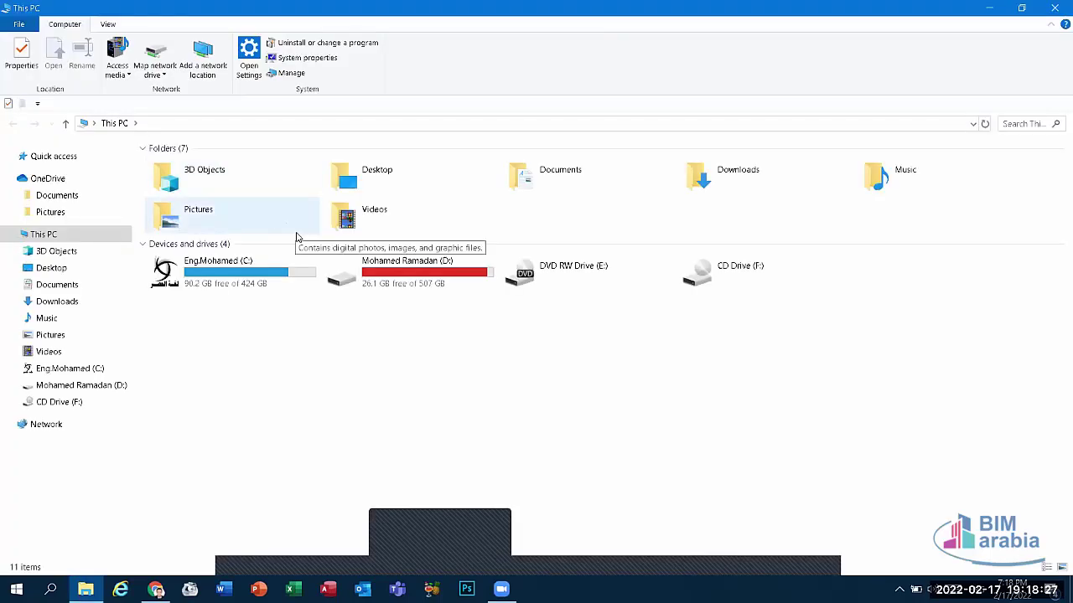
pyautogui.click(22, 26)
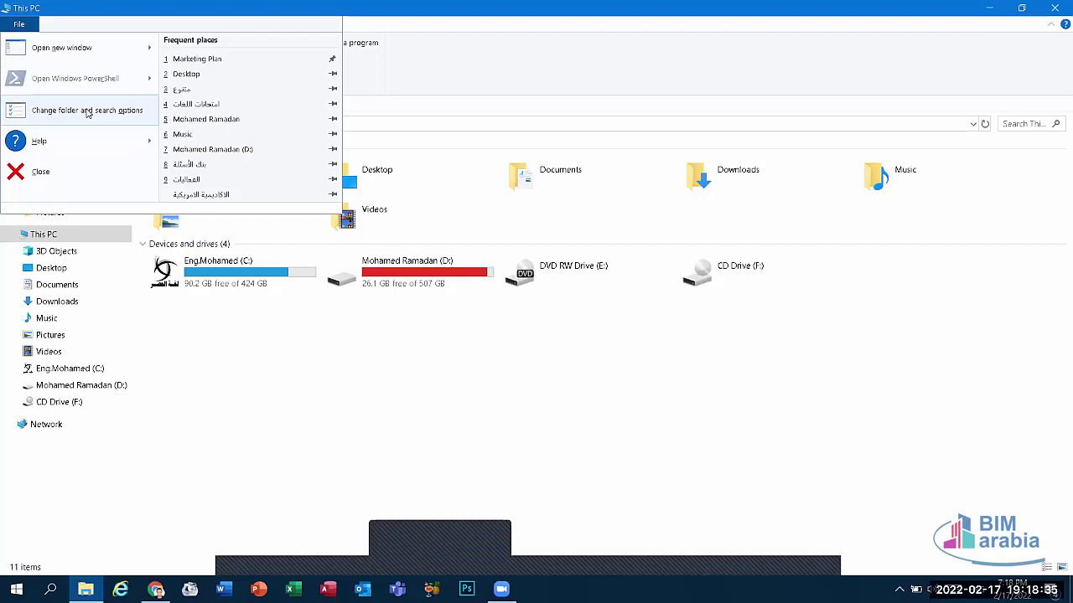
pyautogui.click(87, 113)
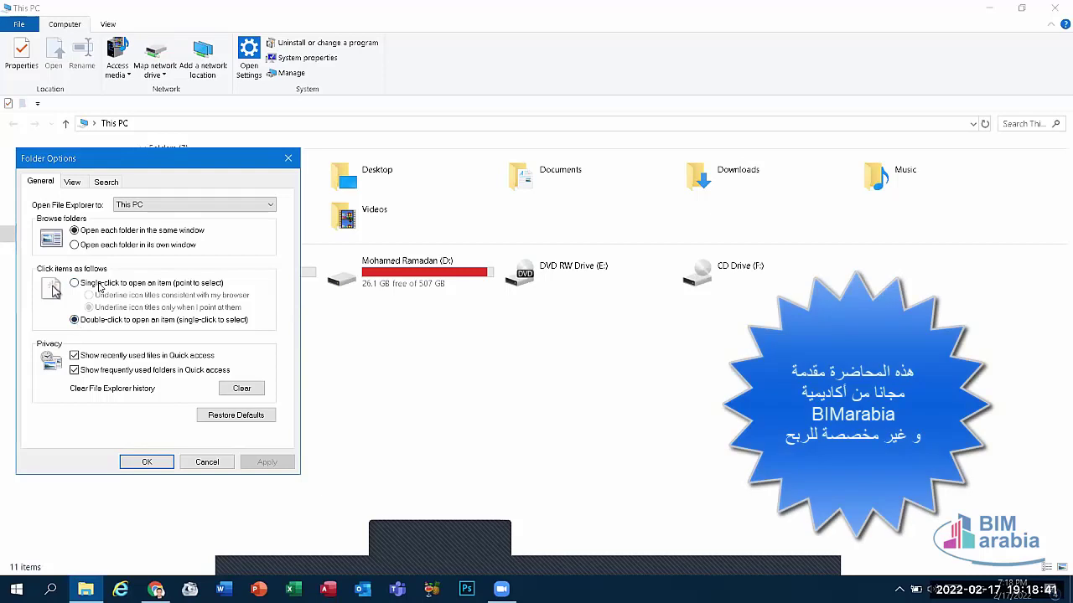
pyautogui.click(206, 462)
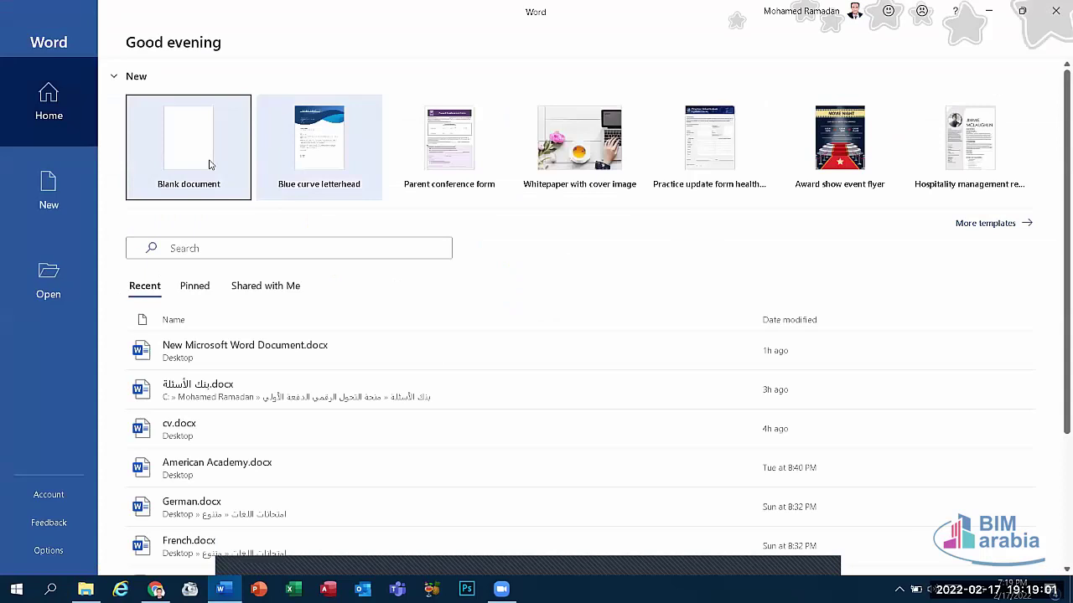
# Step: Start a blank document and test Arabic and English input, erasing the test letters and word
pyautogui.click(209, 164)
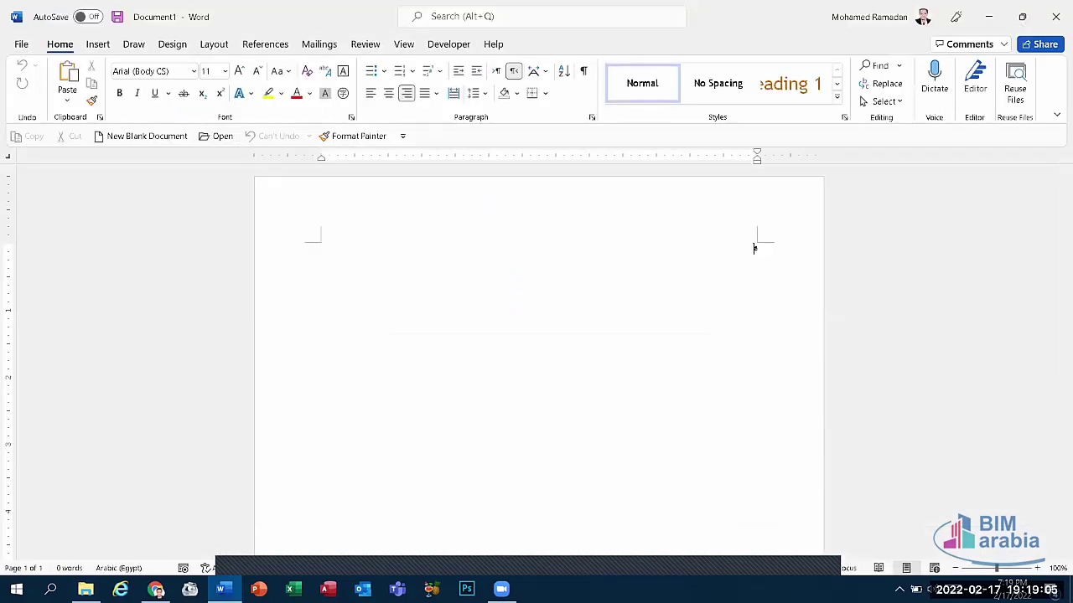
pyautogui.write('a')
pyautogui.hotkey('alt', 'shift')
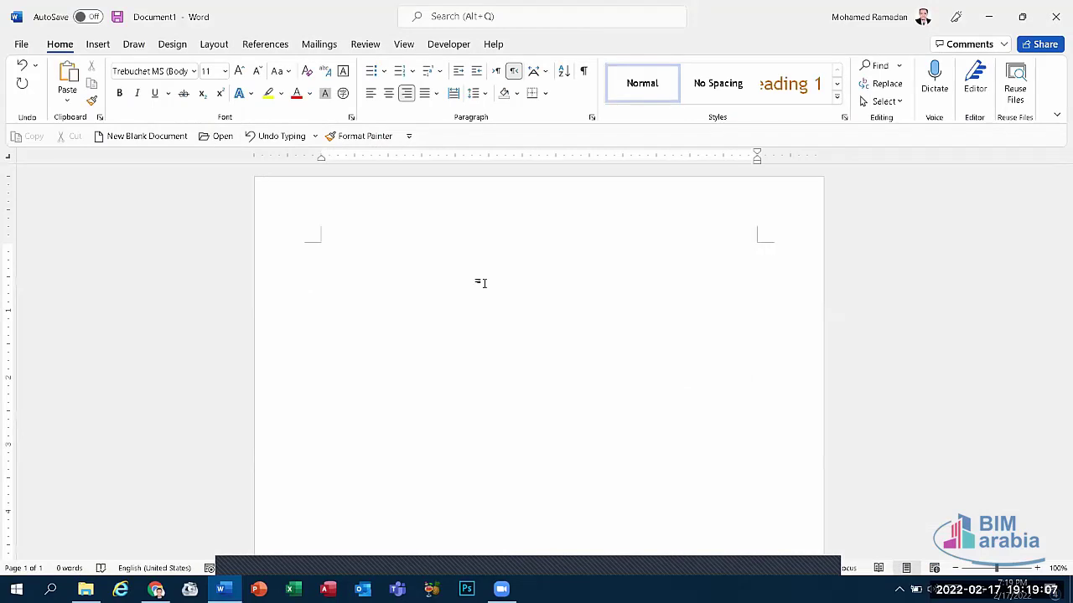
pyautogui.write('m')
pyautogui.press('BackSpace')
pyautogui.hotkey('alt', 'shift')
pyautogui.write('معاش')
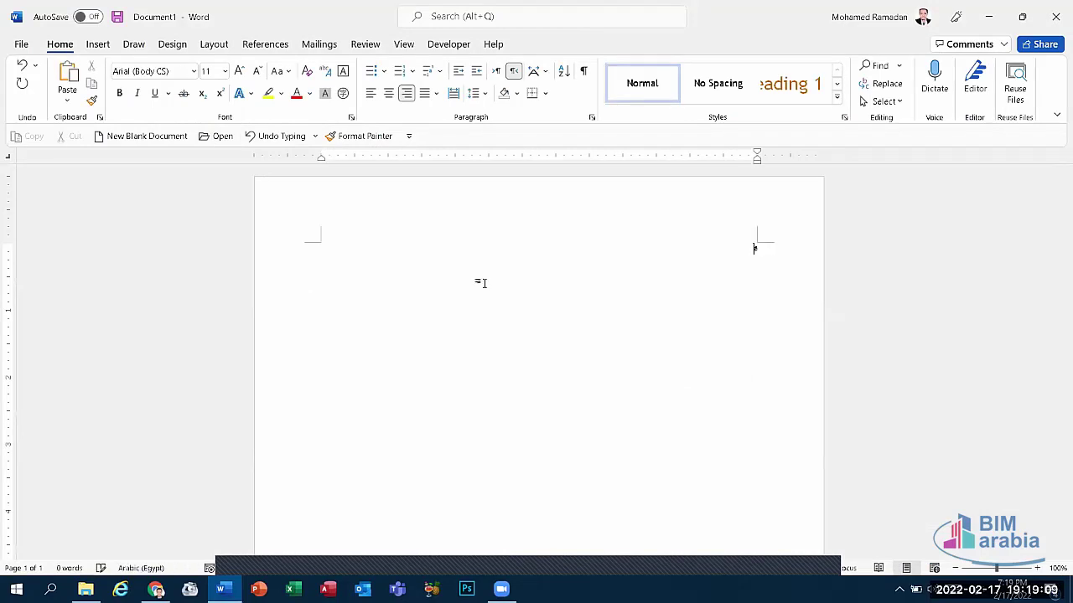
pyautogui.write('اتي')
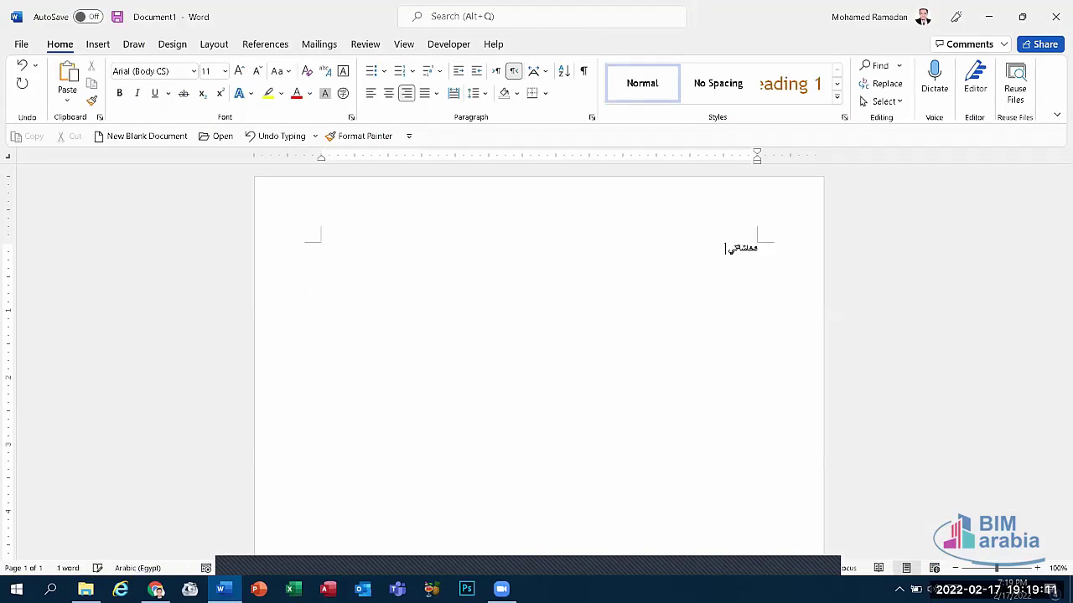
pyautogui.press('BackSpace')
pyautogui.press('BackSpace')
pyautogui.press('BackSpace')
pyautogui.press('BackSpace')
pyautogui.press('BackSpace')
pyautogui.press('BackSpace')
pyautogui.press('BackSpace')
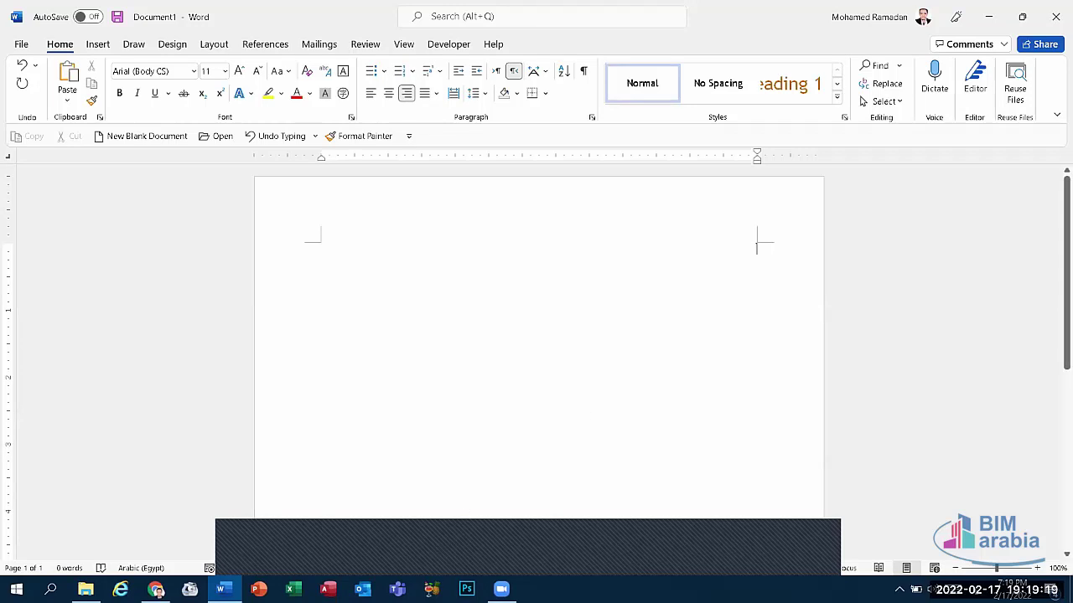
pyautogui.hotkey('alt', 'shift')
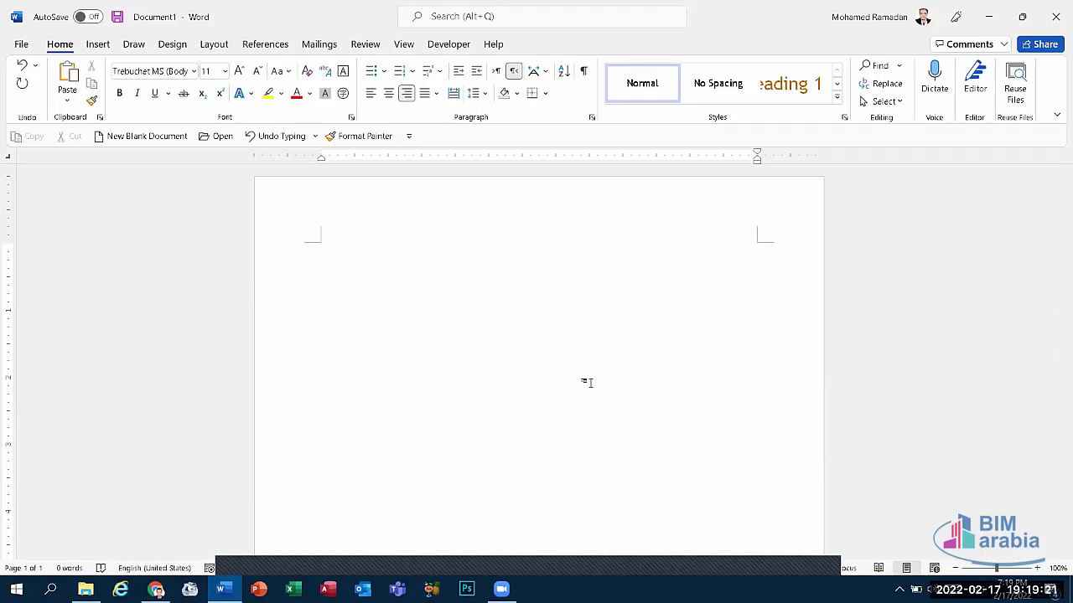
# Step: Type the user's full name right-aligned at the top of the page
pyautogui.click(752, 244)
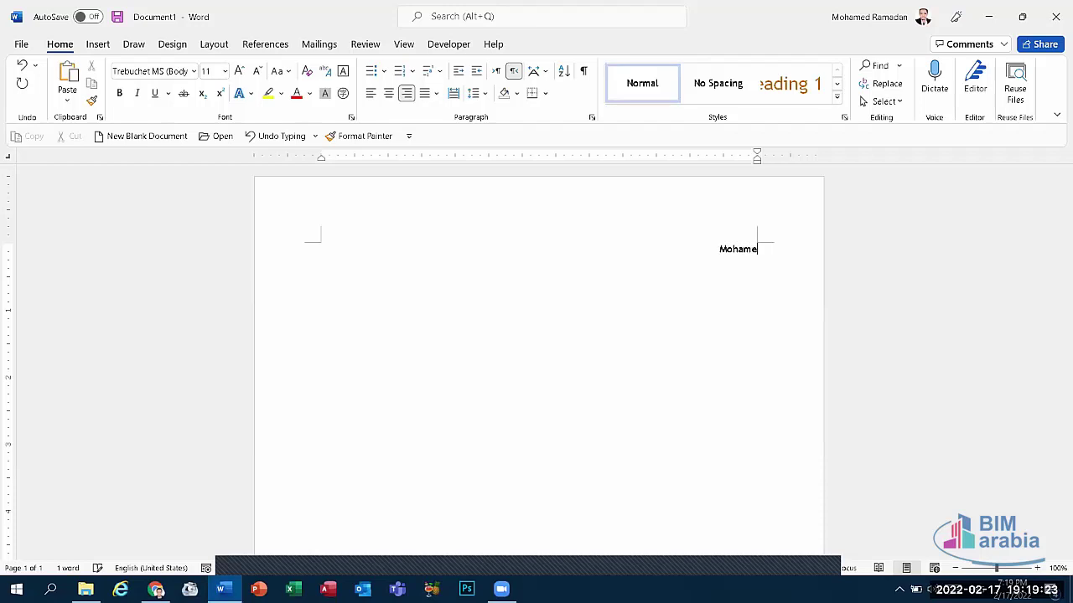
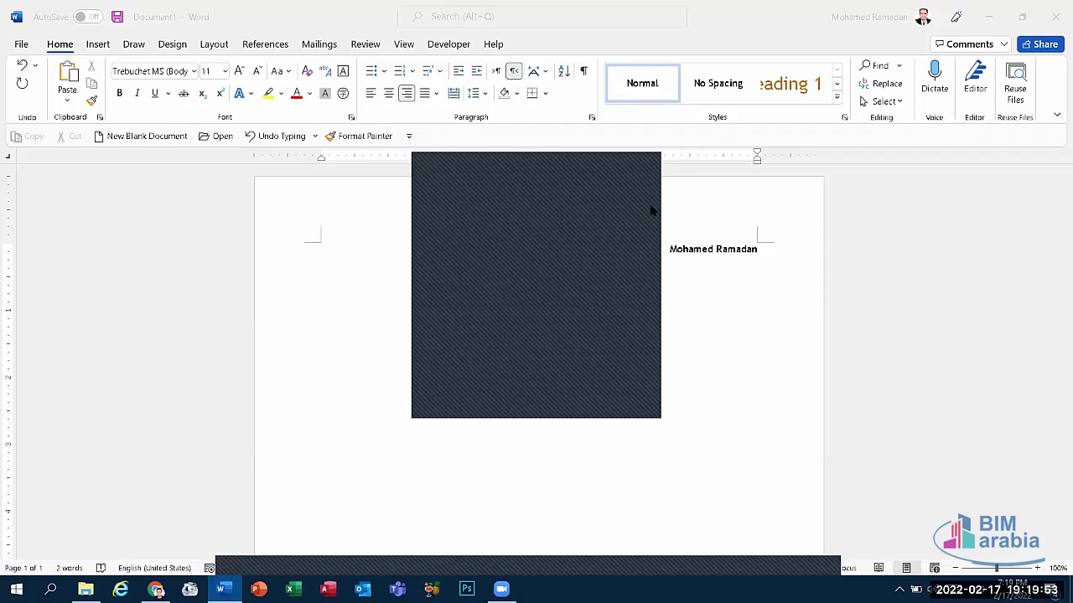
pyautogui.press('XF86AudioRaiseVolume')
# Step: Switch the keyboard input language to Arabic (Egypt) from the taskbar language list
pyautogui.click(964, 589)
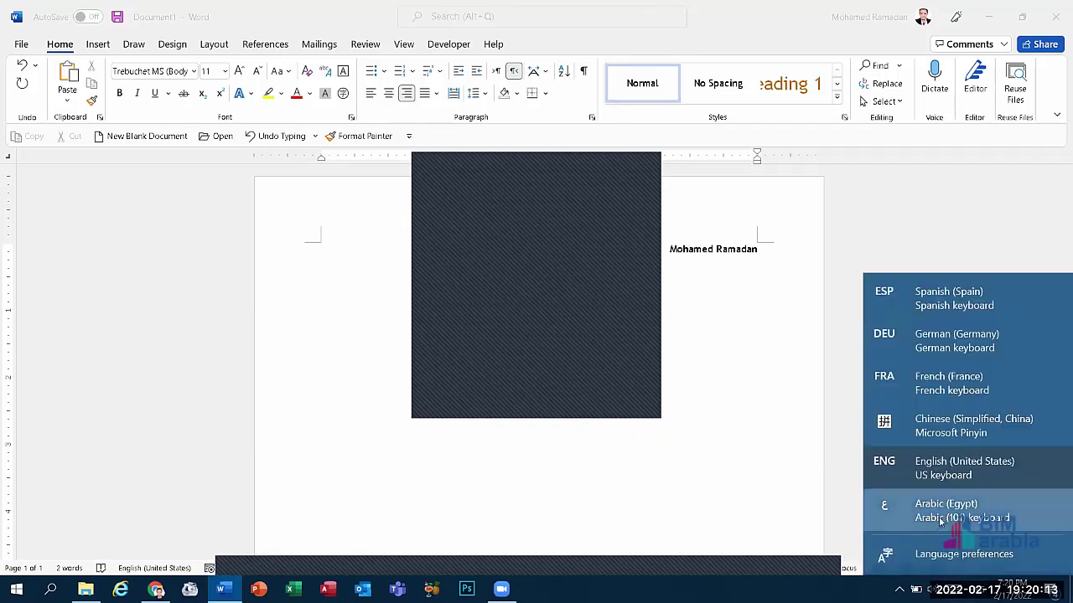
pyautogui.click(940, 522)
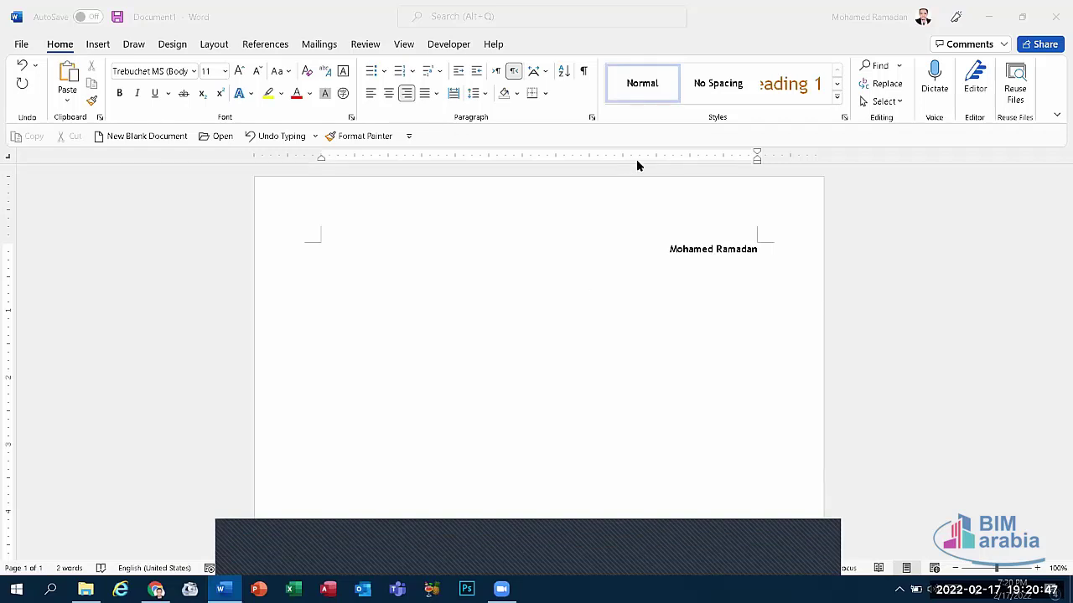
# Step: Select the name and try Select Objects mode, then clear the selection
pyautogui.click(695, 249)
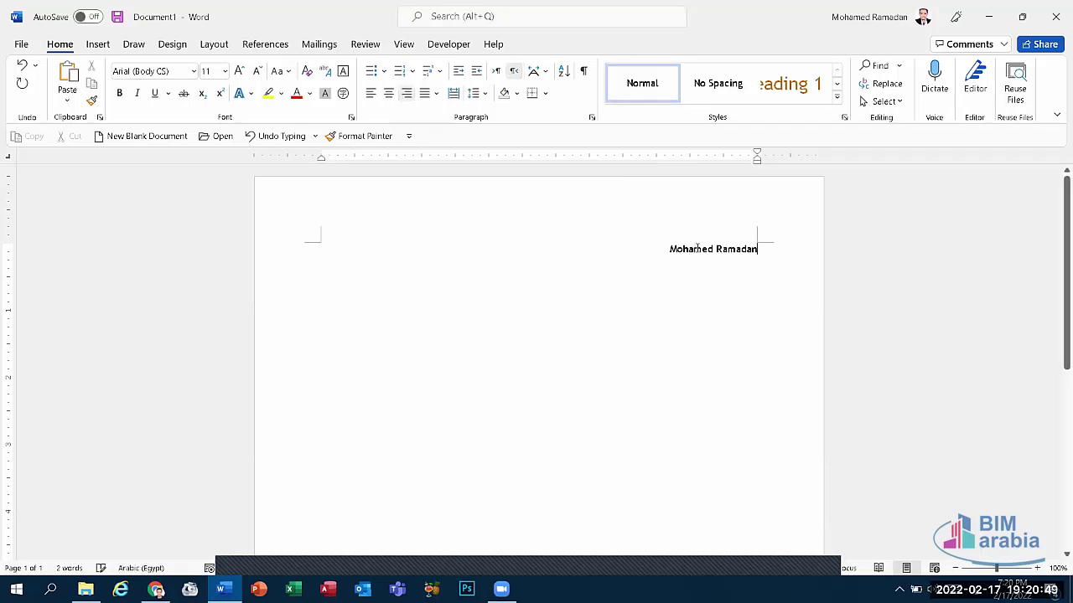
pyautogui.doubleClick(696, 249)
pyautogui.click(696, 249)
pyautogui.click(883, 100)
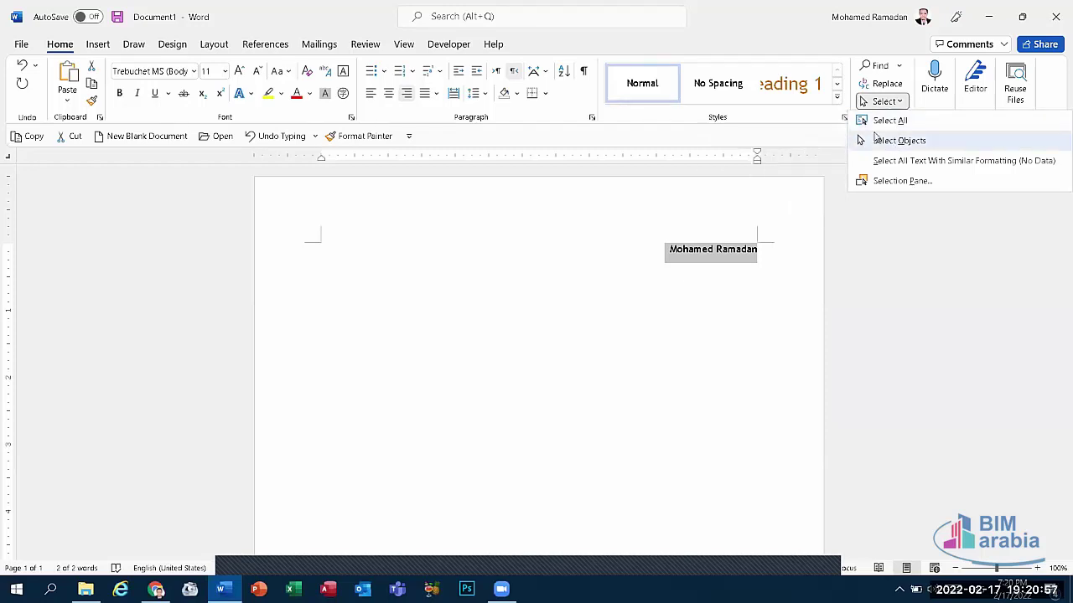
pyautogui.click(895, 142)
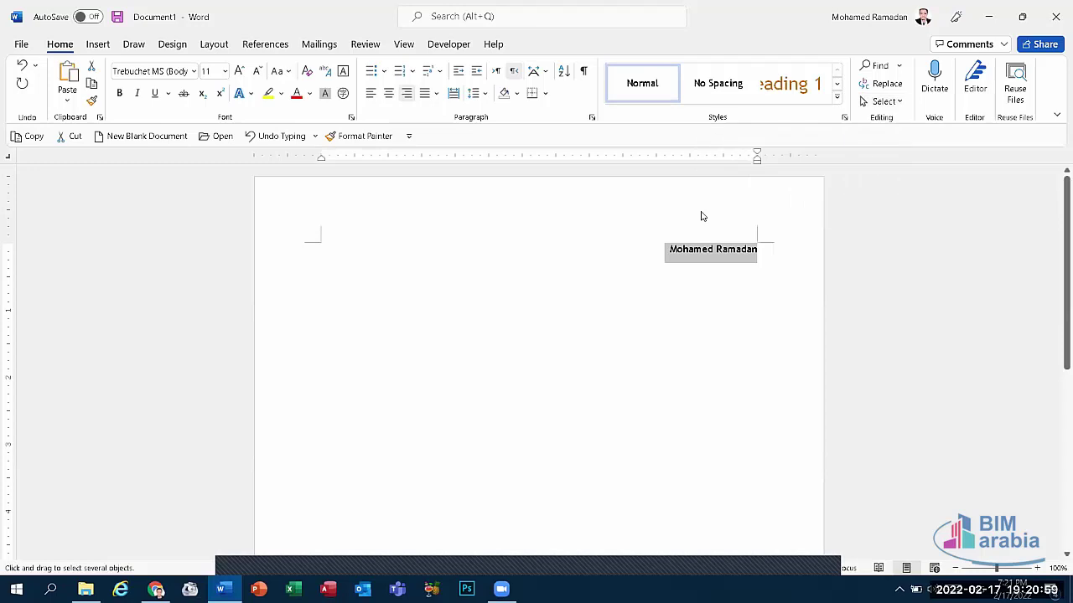
pyautogui.click(758, 275)
# Step: Close Document1 without saving changes
pyautogui.click(757, 407)
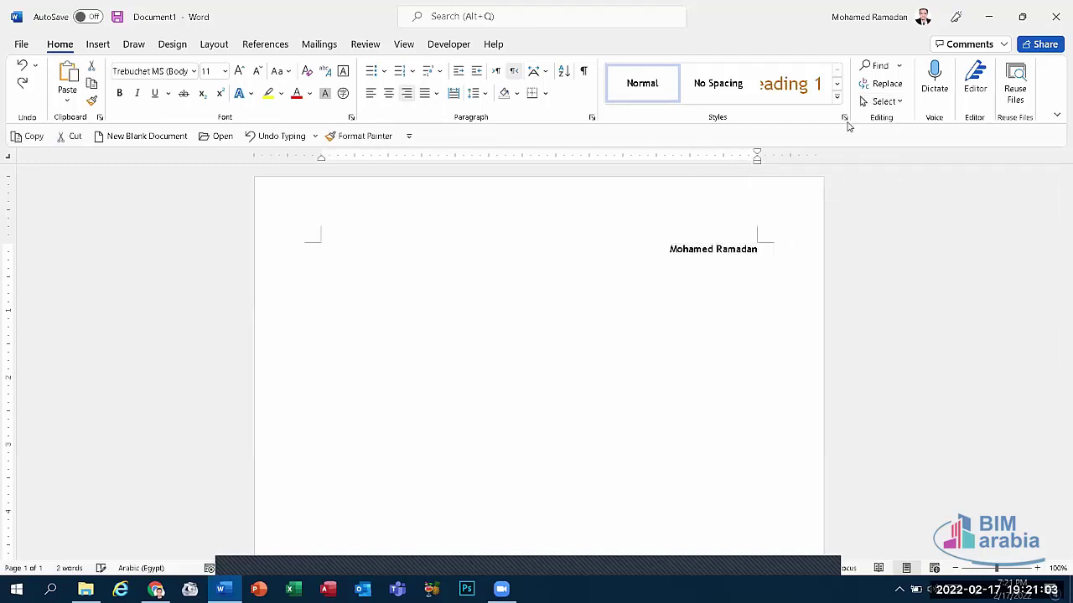
pyautogui.click(880, 101)
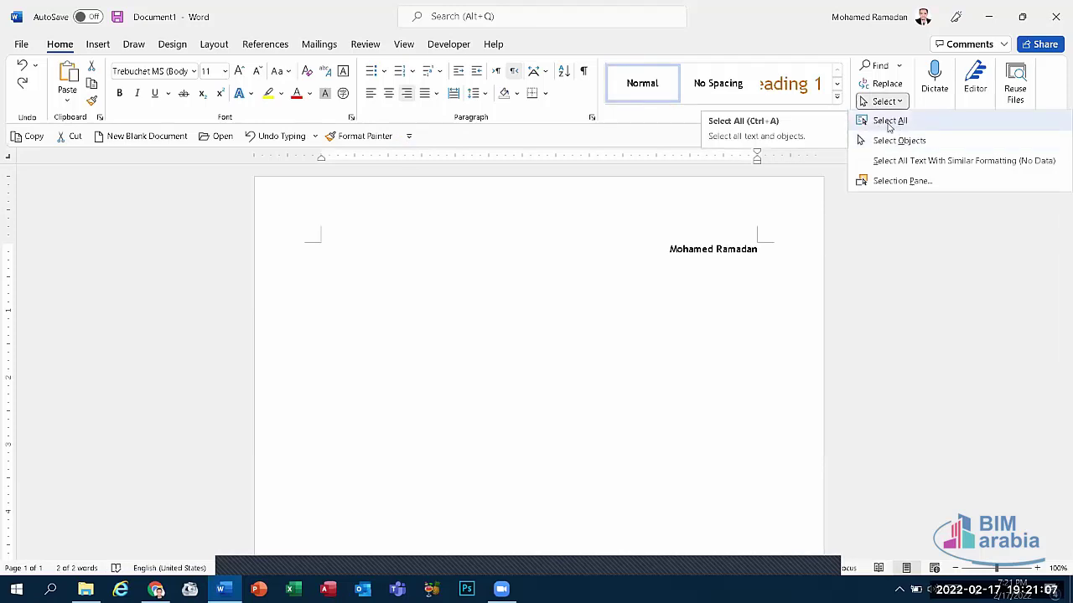
pyautogui.click(751, 257)
pyautogui.click(1056, 17)
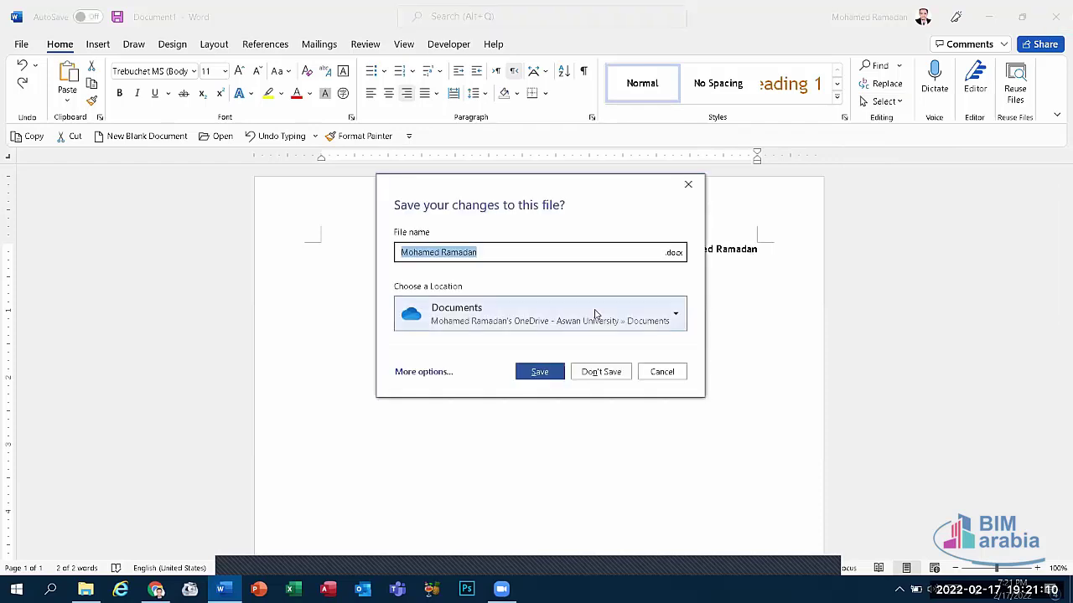
pyautogui.click(598, 374)
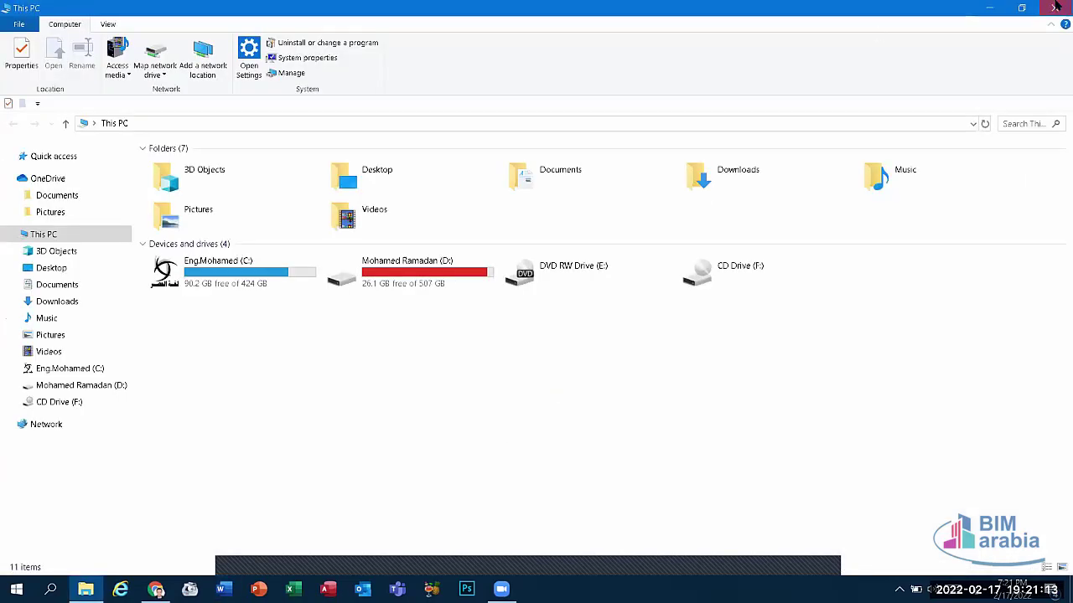
# Step: Clear the This PC window away so the desktop shows
pyautogui.press('super+d')
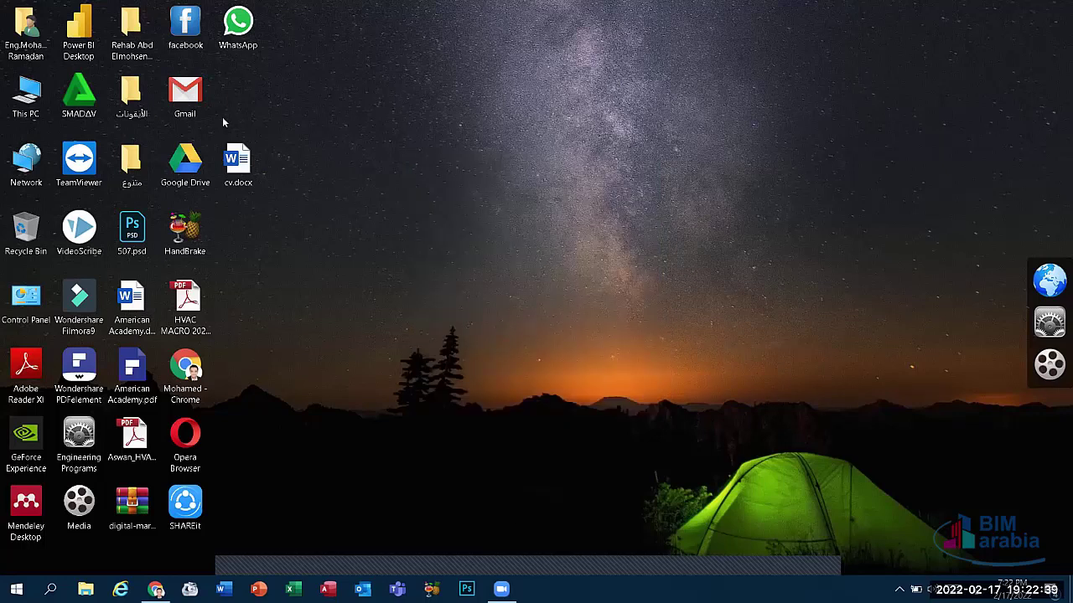
# Step: Move cv.docx beside Gmail on the desktop and close the leftover window
pyautogui.moveTo(234, 158); pyautogui.dragTo(234, 91)
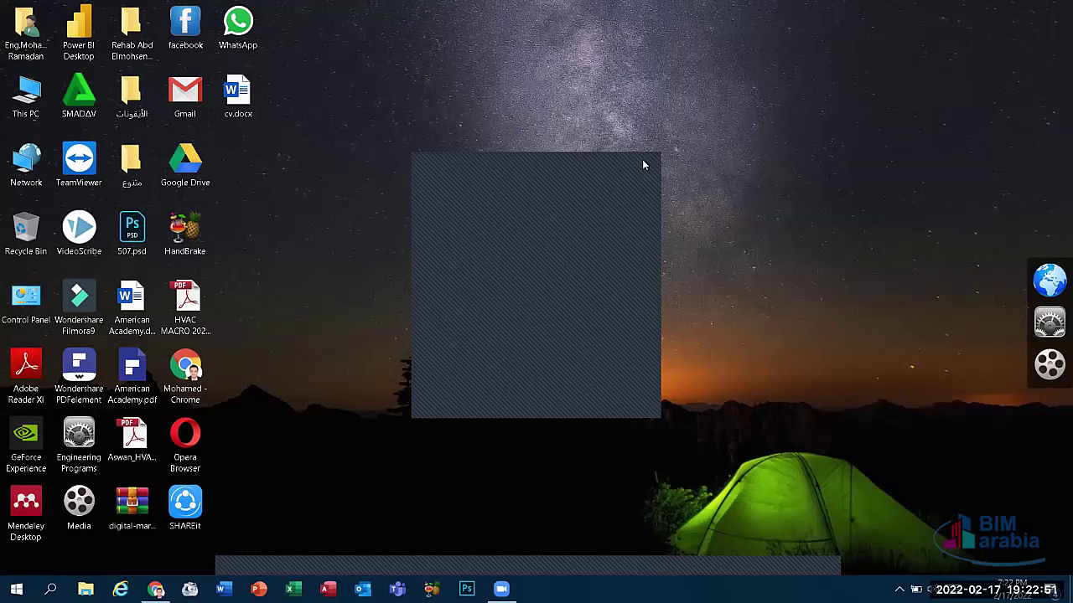
pyautogui.click(643, 165)
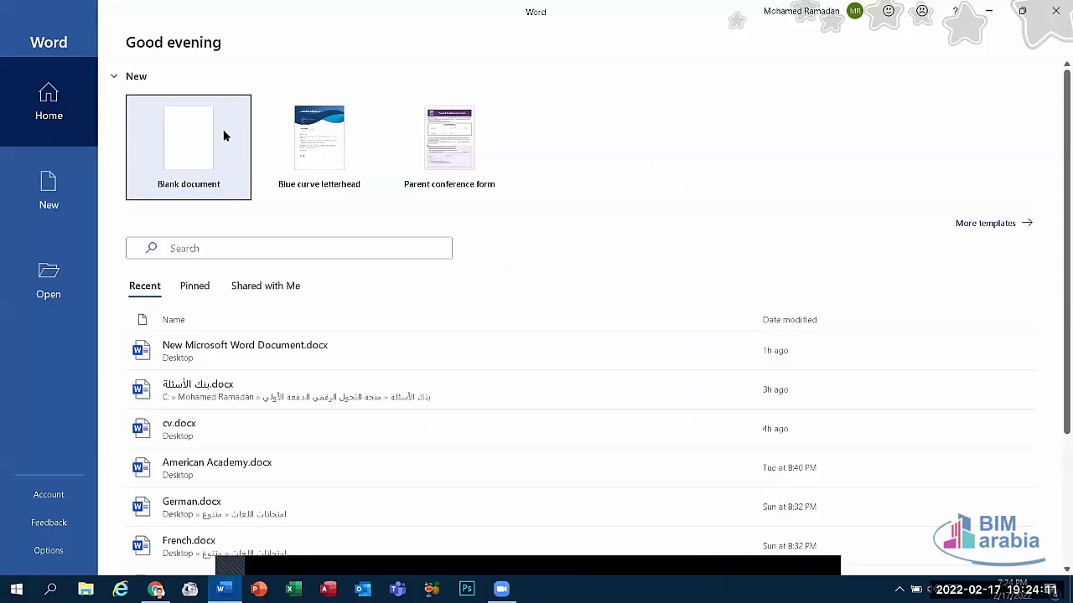
# Step: Start a blank document and type @ with English (United States) input
pyautogui.click(223, 134)
pyautogui.write('@')
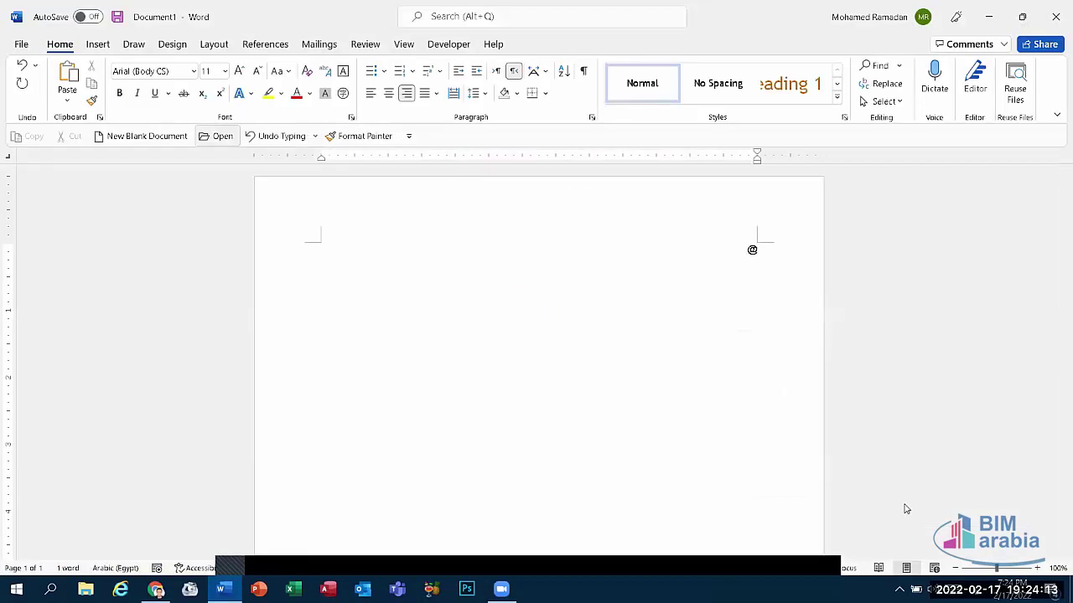
pyautogui.hotkey('alt', 'shift')
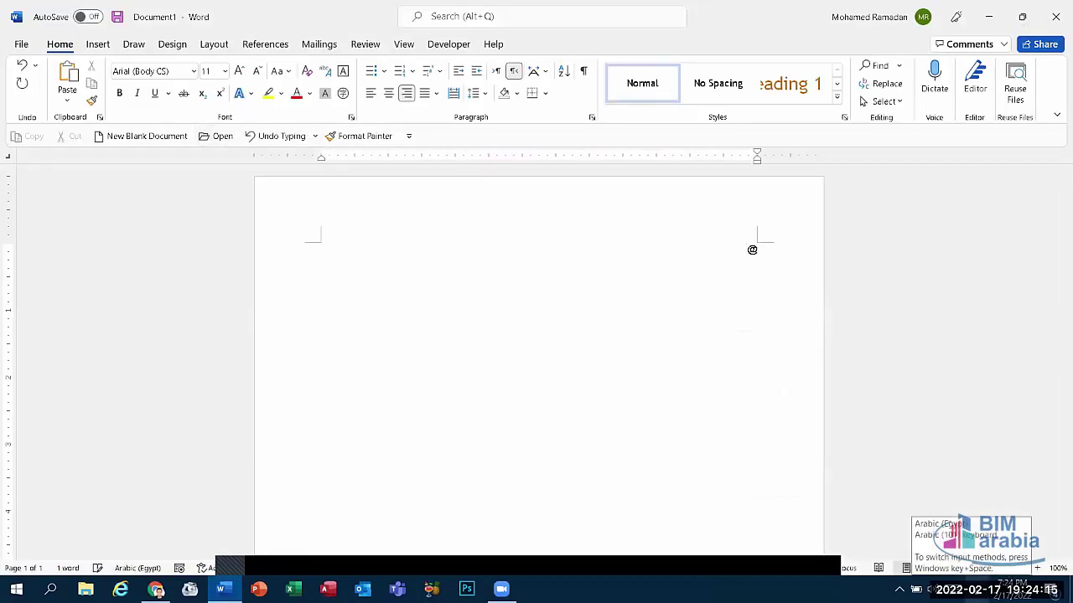
pyautogui.press('BackSpace')
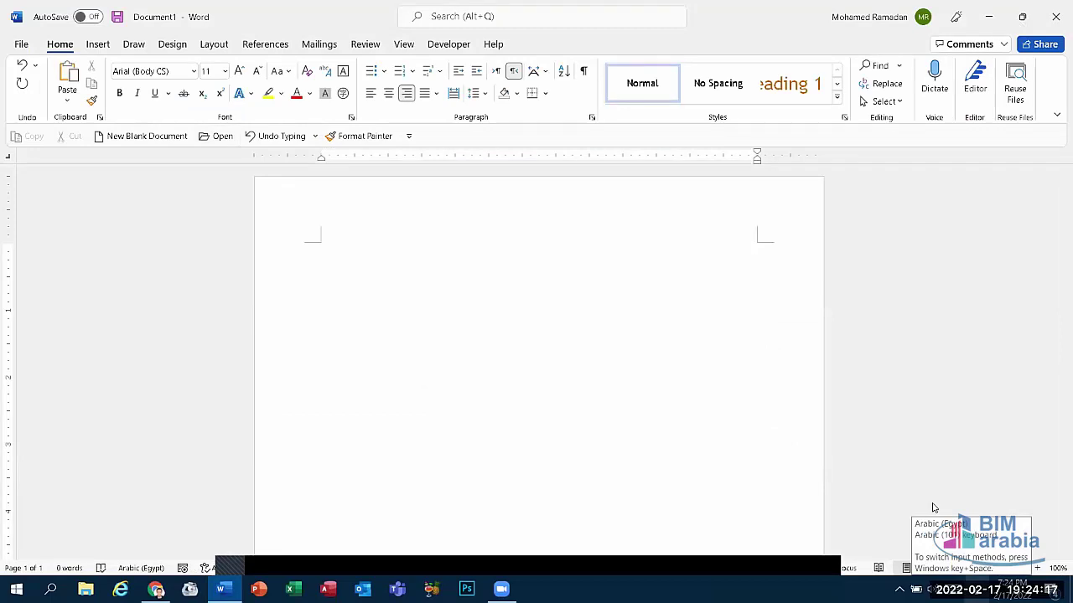
pyautogui.press('super+space')
pyautogui.click(918, 474)
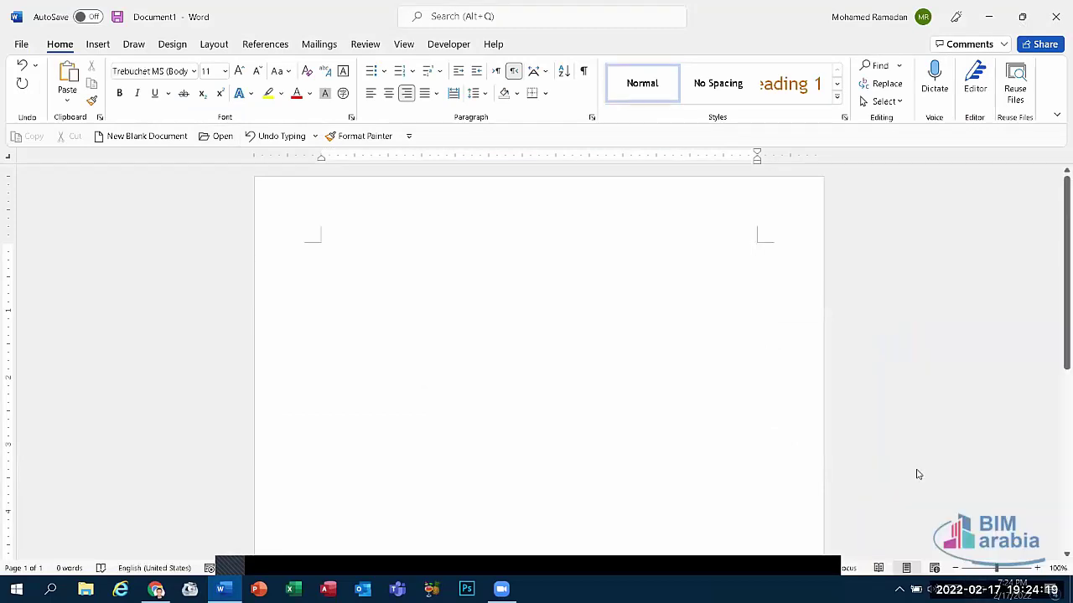
pyautogui.write('@')
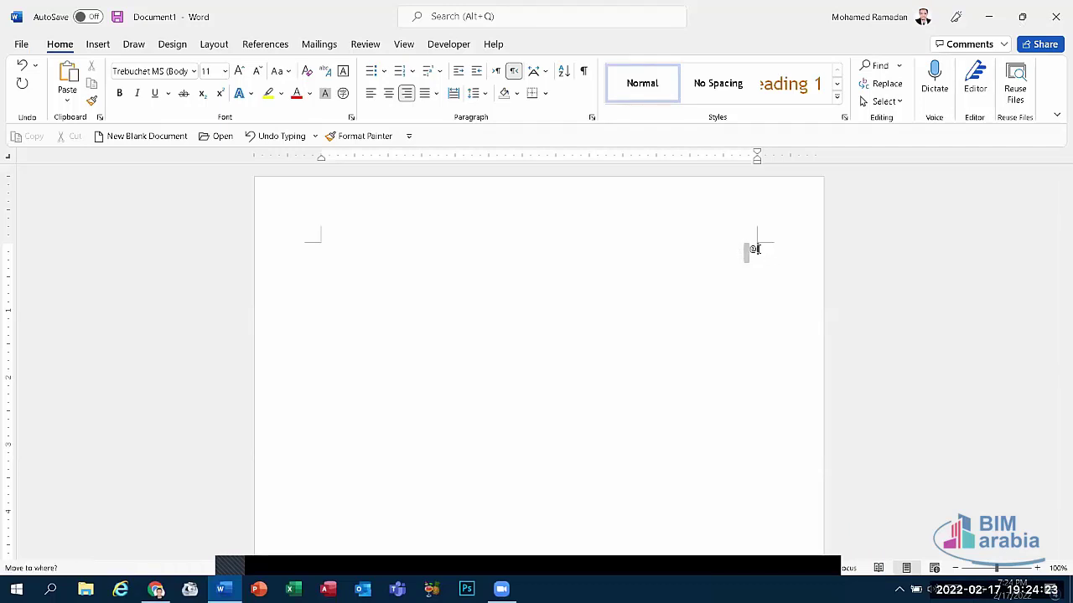
# Step: Enlarge the @ symbol toward 90 pt with five font-size increases
pyautogui.doubleClick(754, 249)
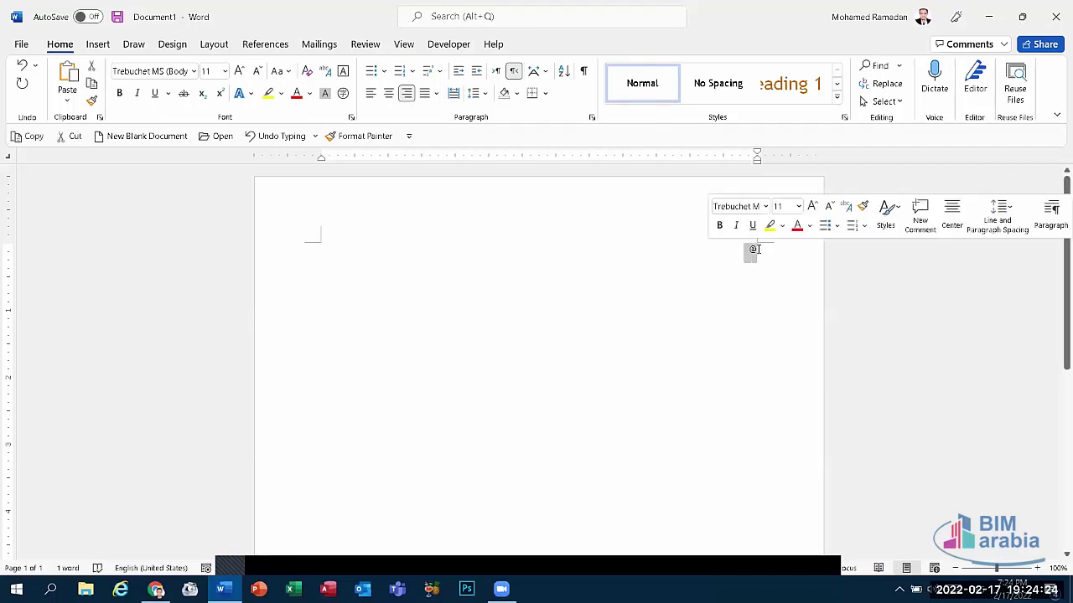
pyautogui.click(239, 71)
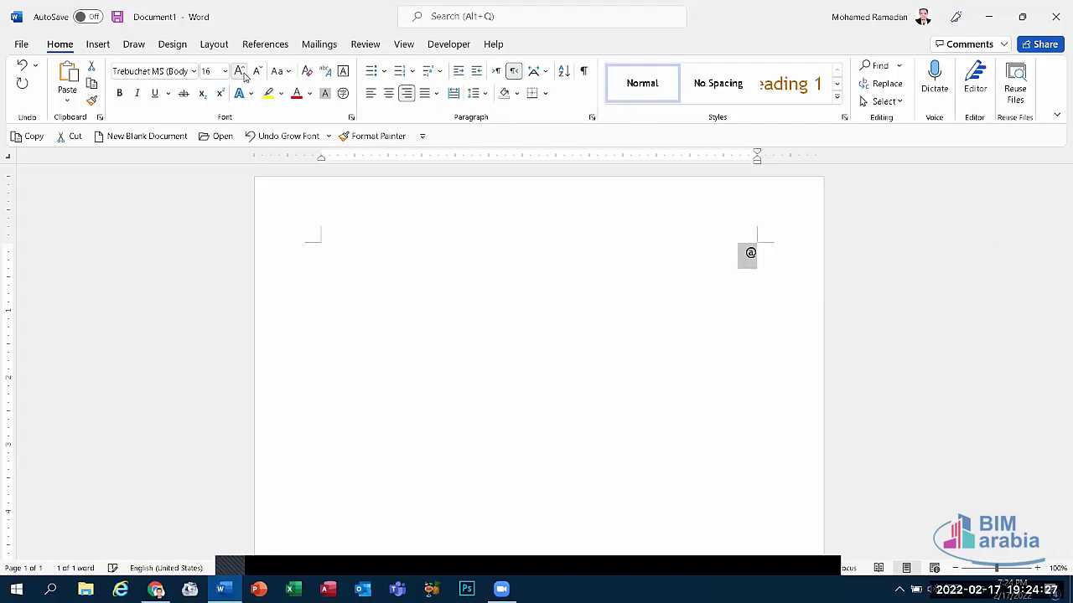
pyautogui.click(239, 71)
pyautogui.click(239, 70)
pyautogui.click(240, 70)
pyautogui.click(239, 70)
pyautogui.click(239, 70)
pyautogui.click(239, 70)
pyautogui.click(239, 70)
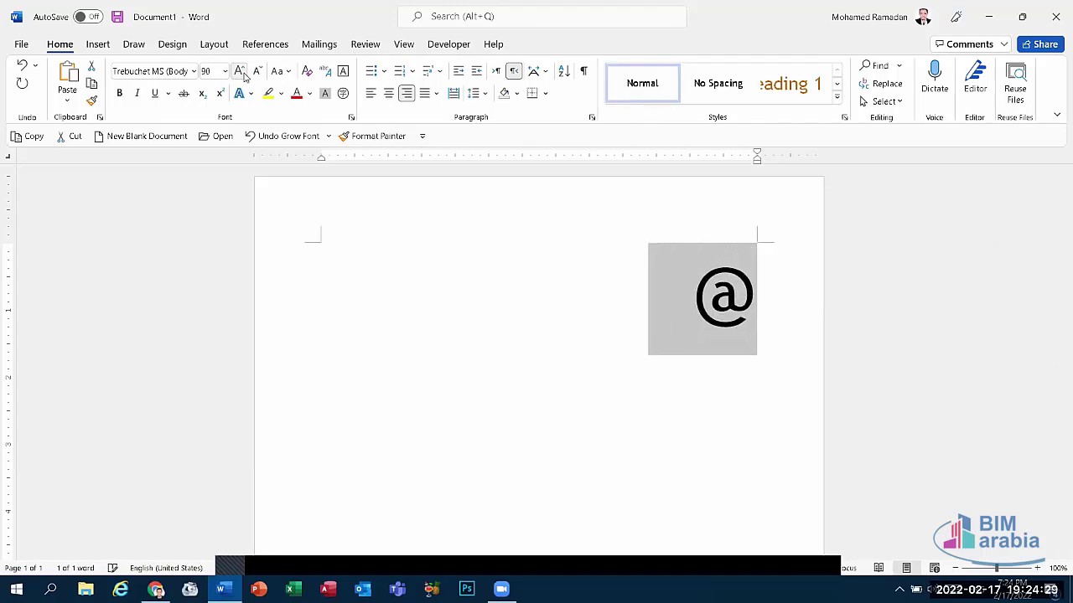
pyautogui.click(860, 324)
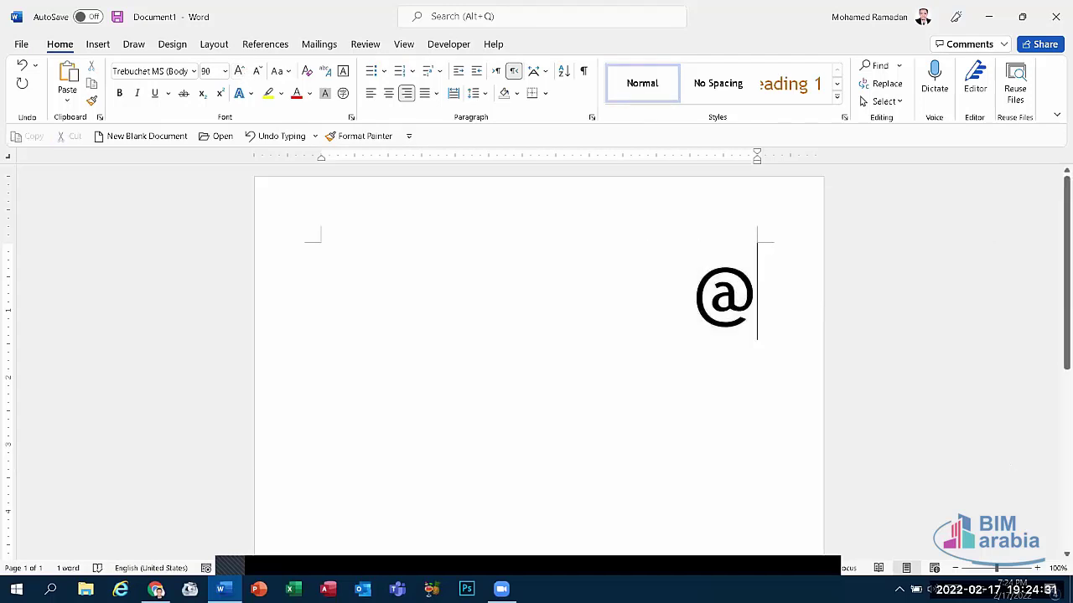
# Step: Retype @ under Arabic (Egypt) input, then replace the large @ with %
pyautogui.hotkey('alt', 'shift')
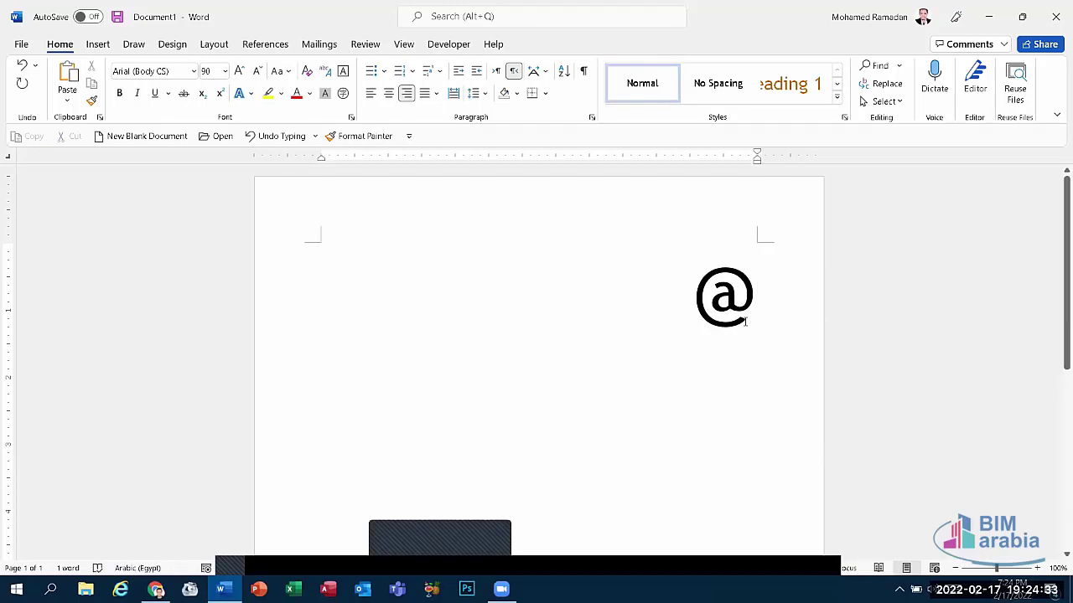
pyautogui.press('BackSpace')
pyautogui.write('@')
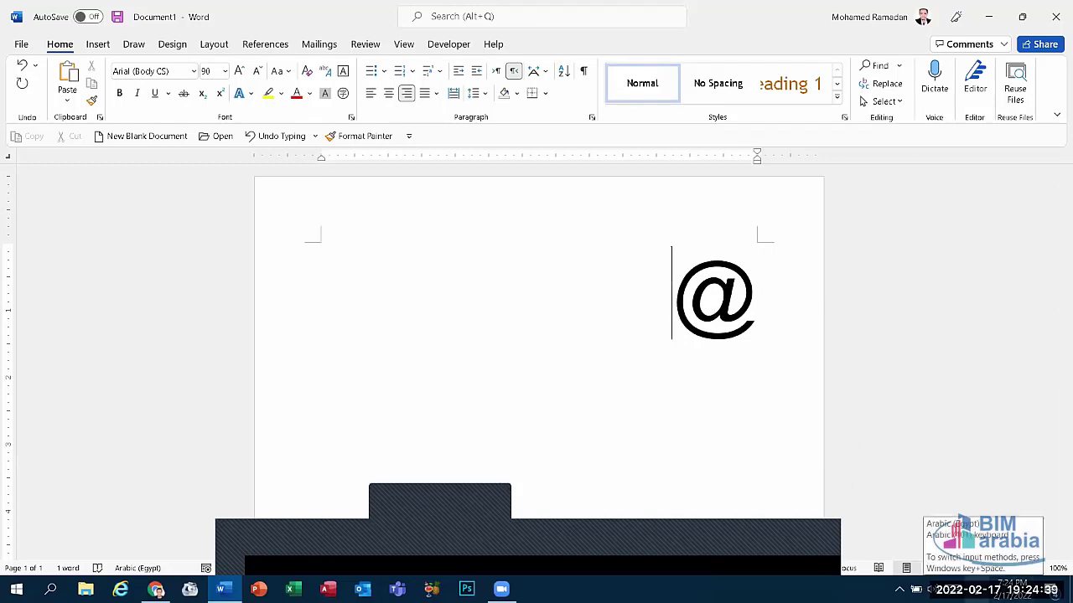
pyautogui.click(517, 556)
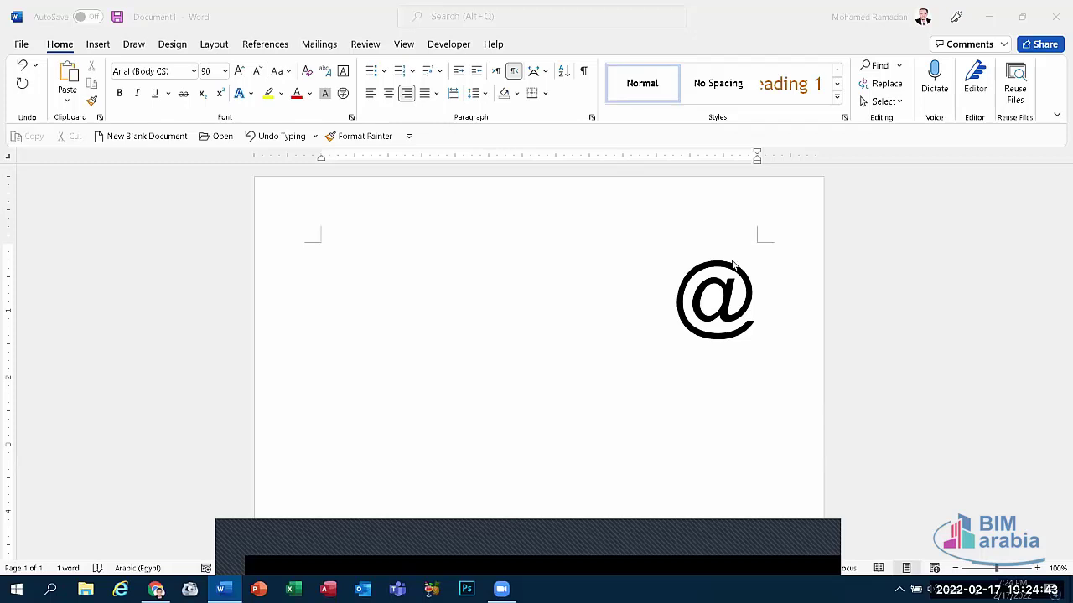
pyautogui.click(746, 319)
pyautogui.moveTo(748, 331); pyautogui.dragTo(668, 311)
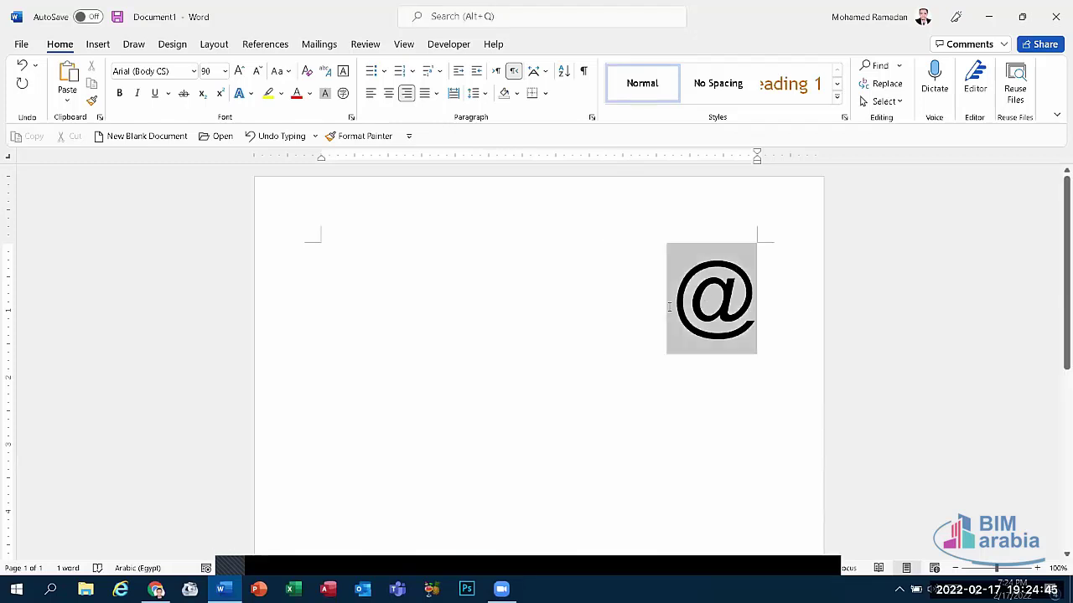
pyautogui.write('%')
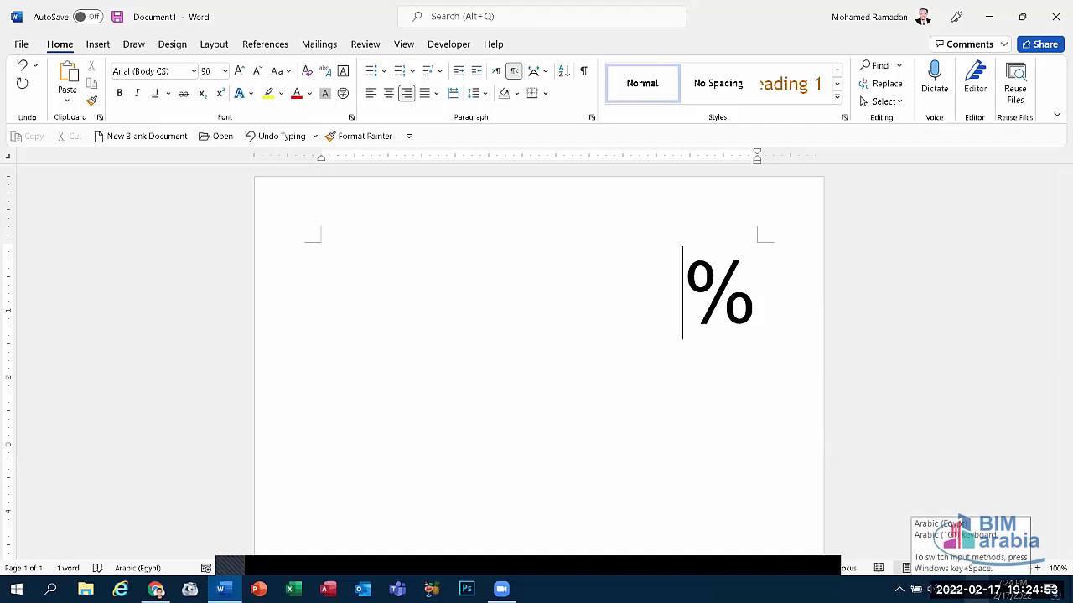
# Step: Replace the % sign with # and switch the keyboard to English (United States)
pyautogui.press('super+space')
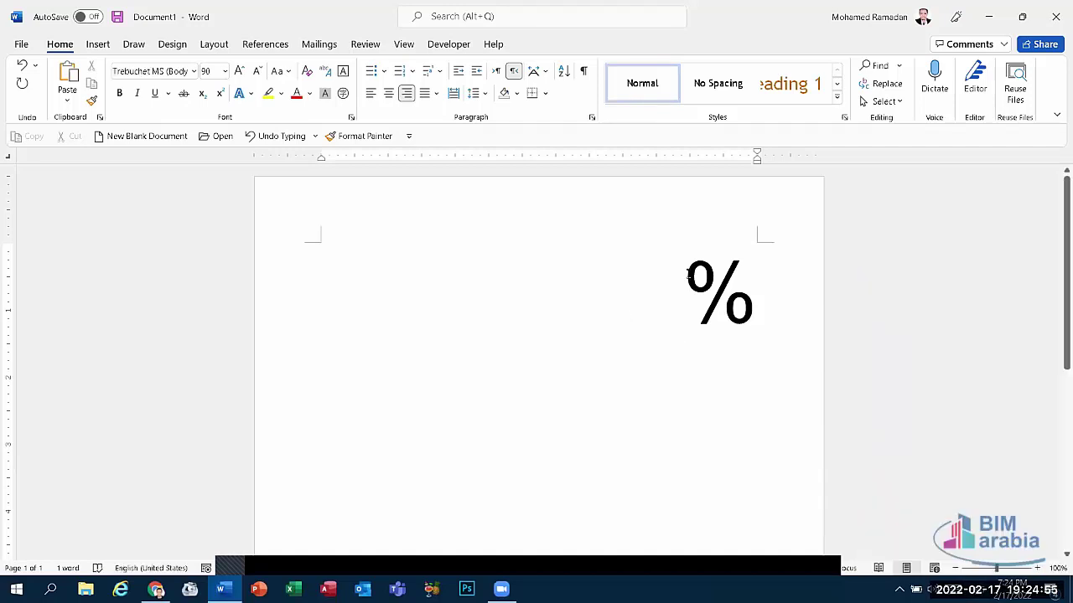
pyautogui.moveTo(692, 277); pyautogui.dragTo(742, 307)
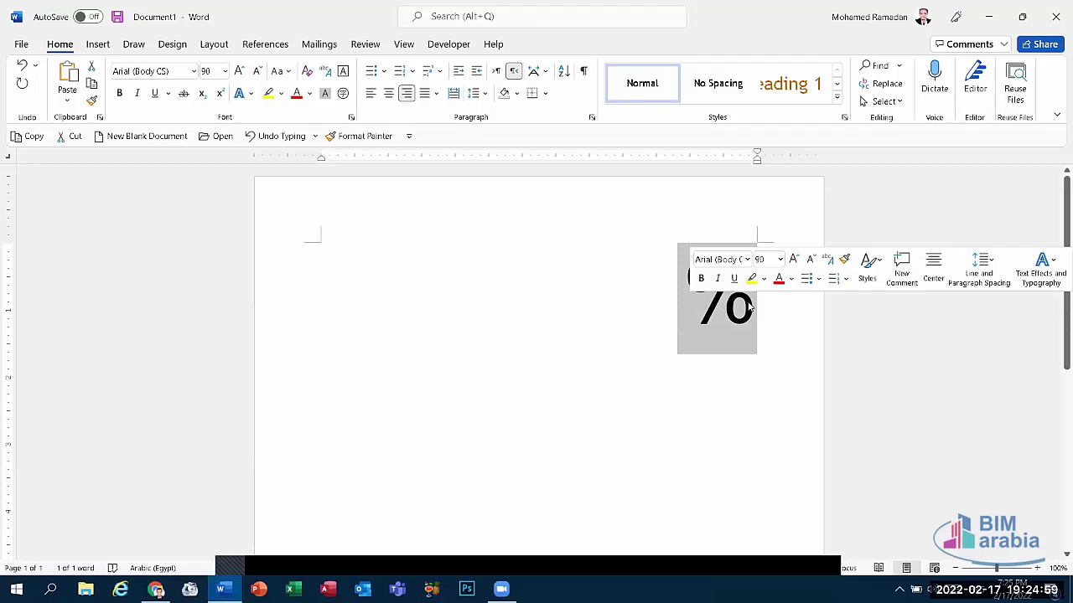
pyautogui.click(748, 306)
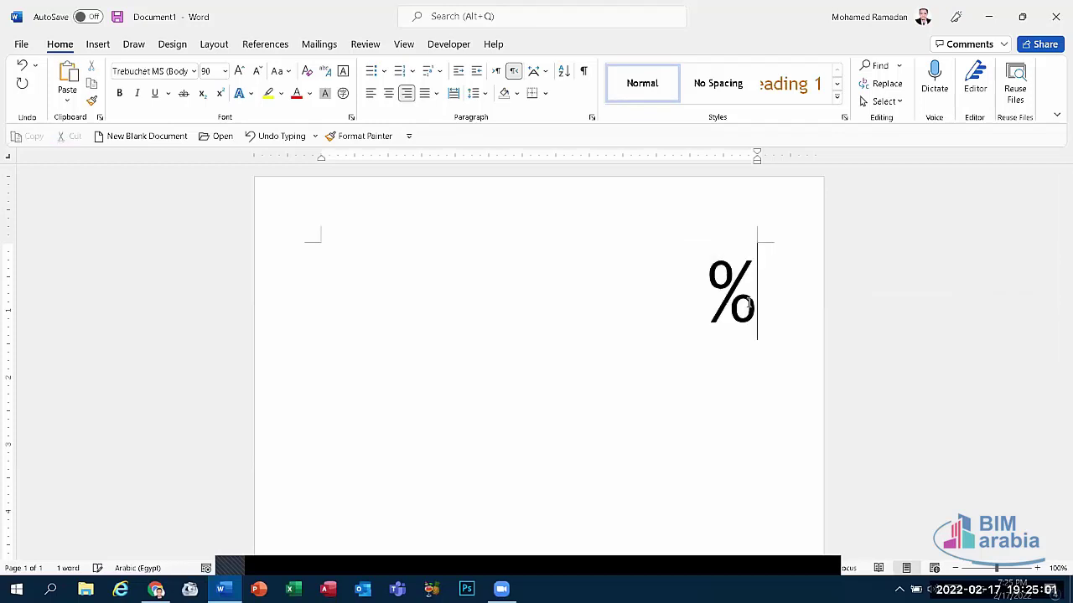
pyautogui.press('BackSpace')
pyautogui.write('#')
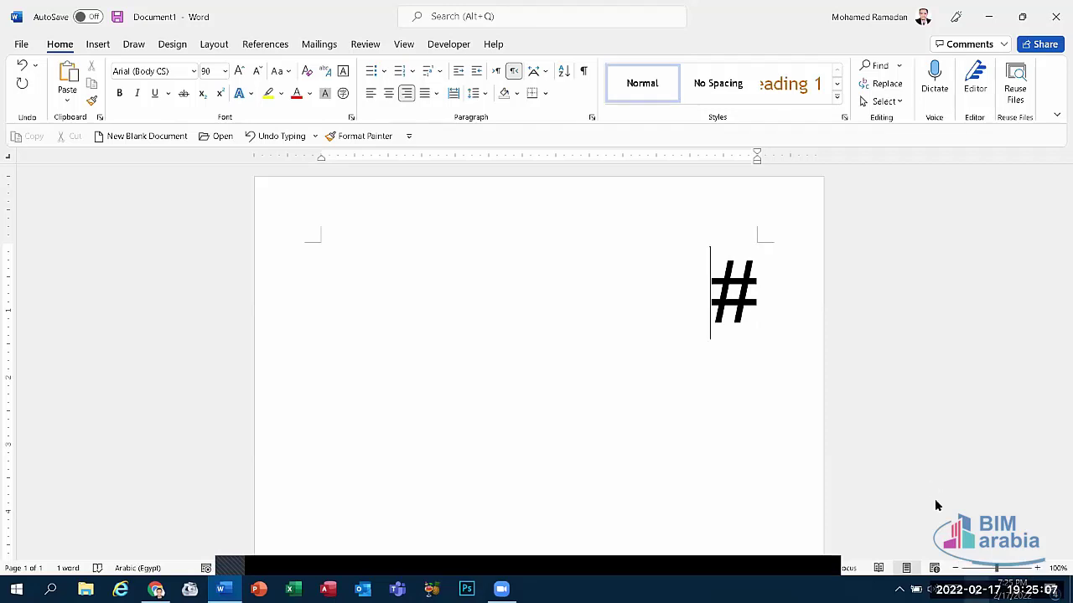
pyautogui.press('super+space')
pyautogui.click(932, 467)
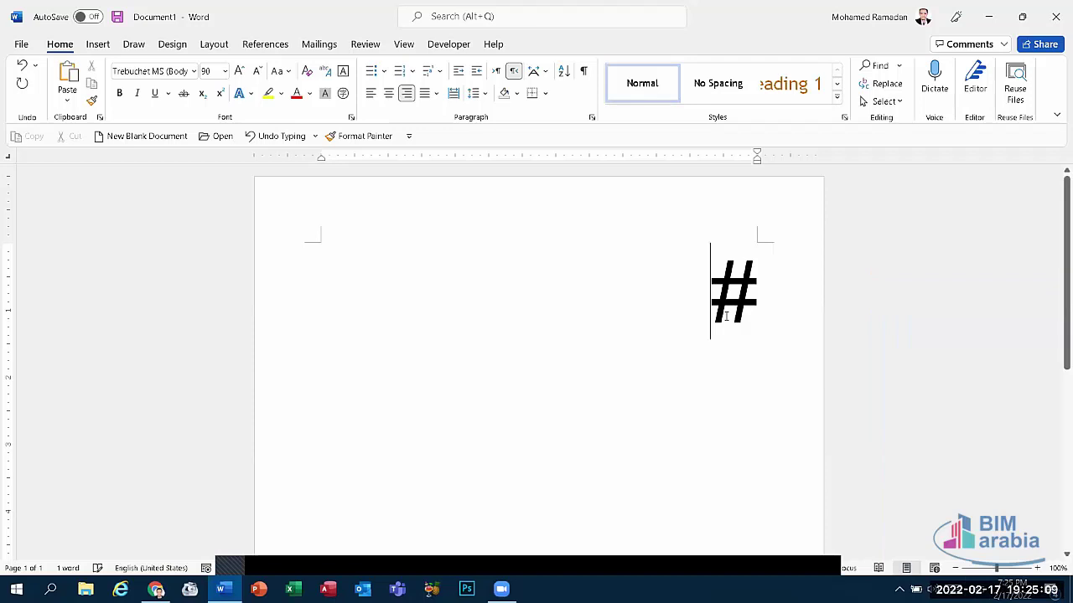
# Step: Type @#$$%^^^ over the #, erase the symbols, and close Word
pyautogui.doubleClick(772, 331)
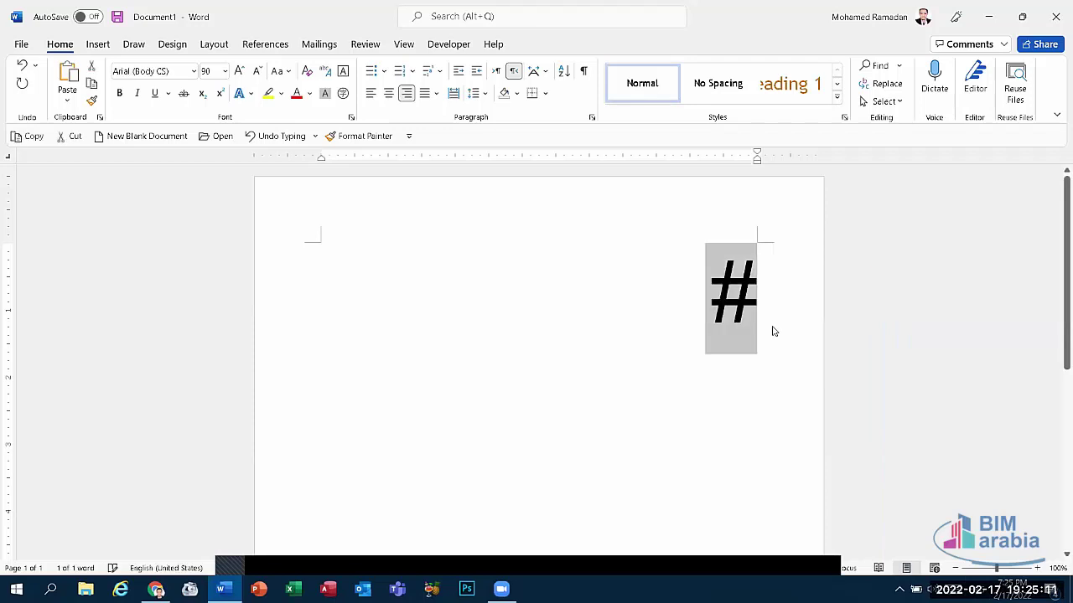
pyautogui.write('@')
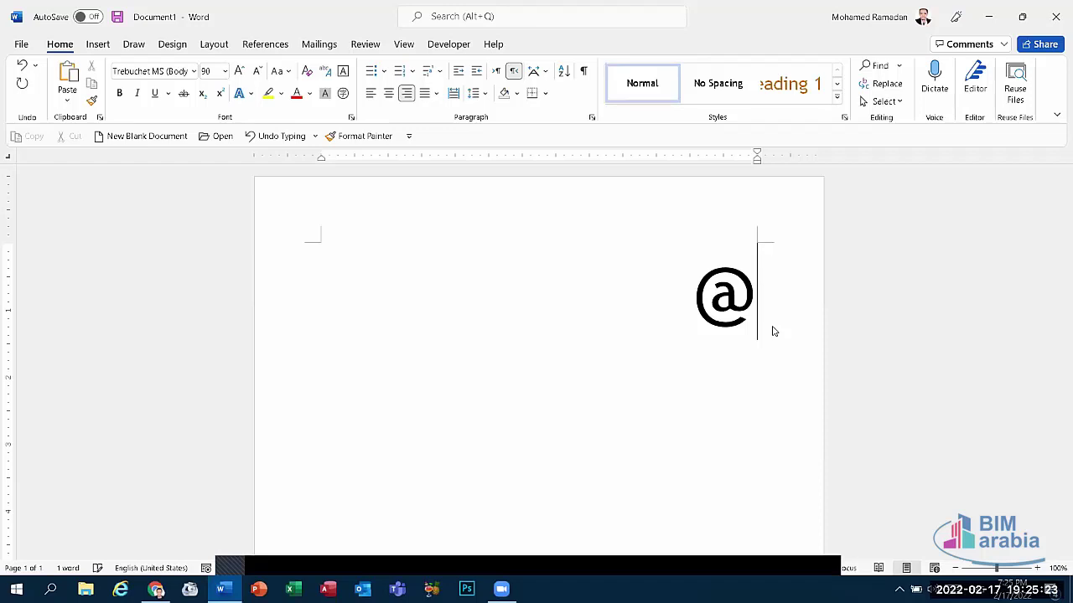
pyautogui.write('#$$%^^^')
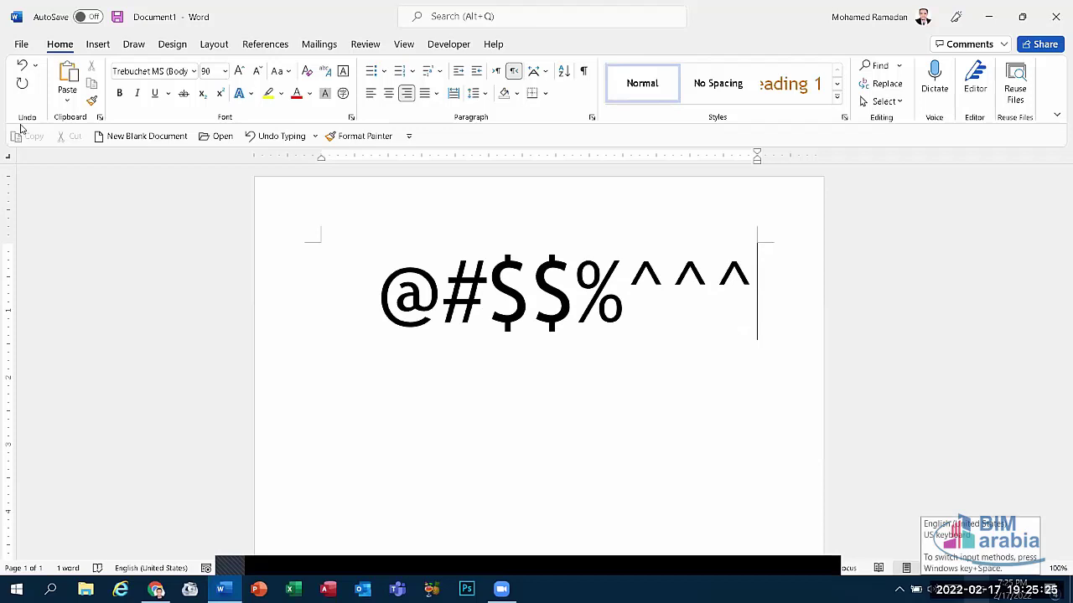
pyautogui.hotkey('shift', 'Left')
pyautogui.hotkey('shift', 'Left')
pyautogui.hotkey('shift', 'Left')
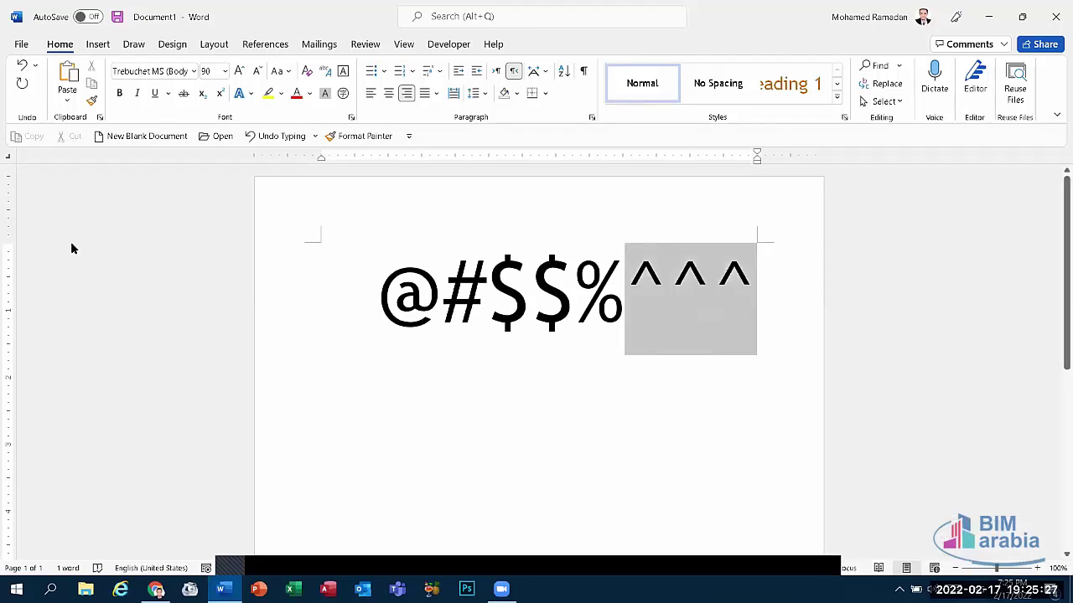
pyautogui.hotkey('alt', 'shift')
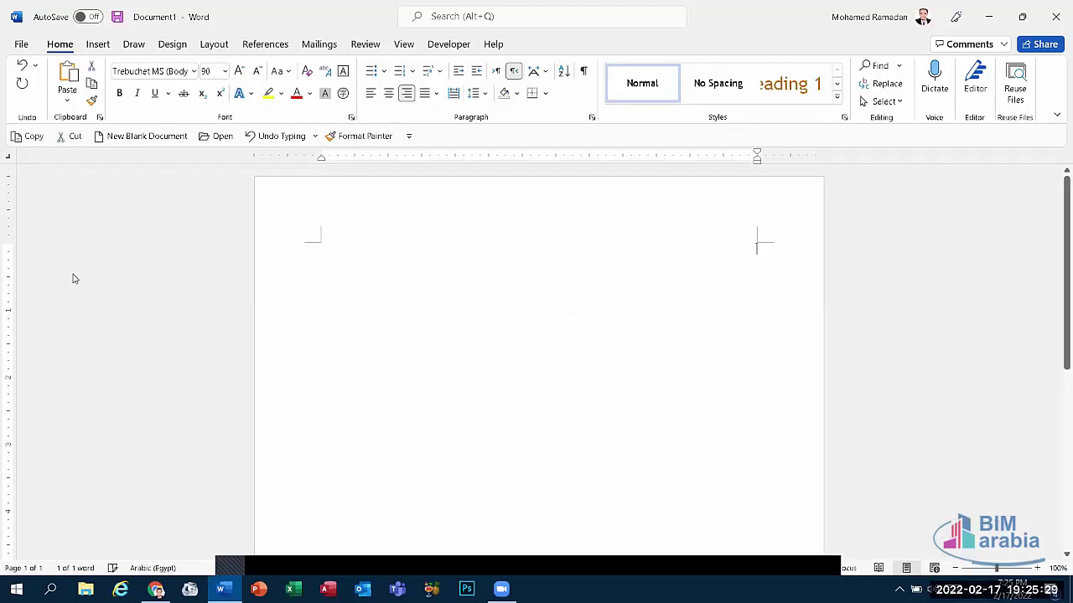
pyautogui.press('BackSpace')
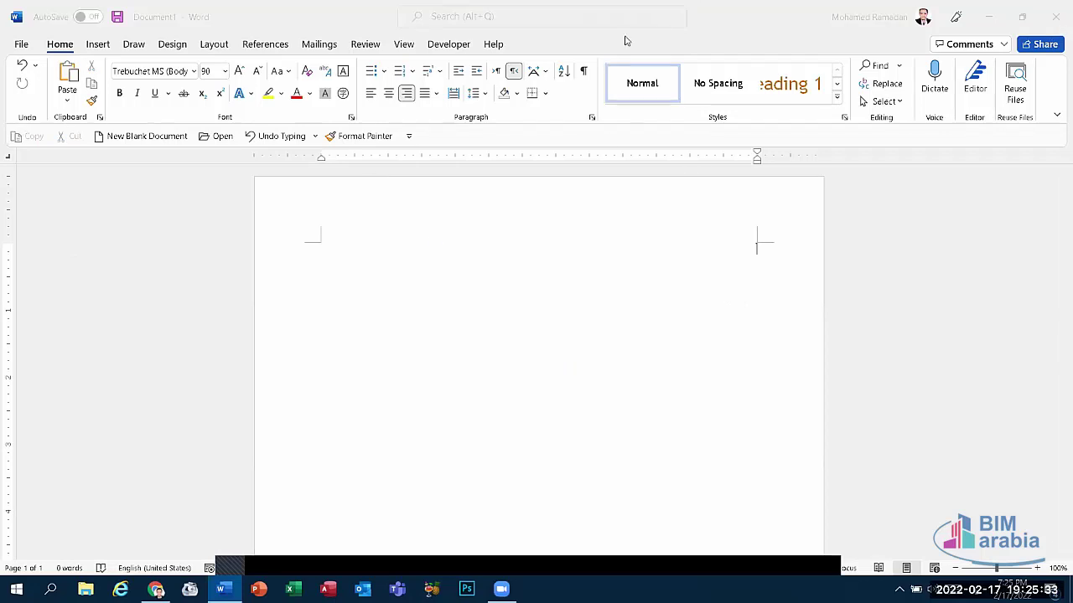
pyautogui.press('super+d')
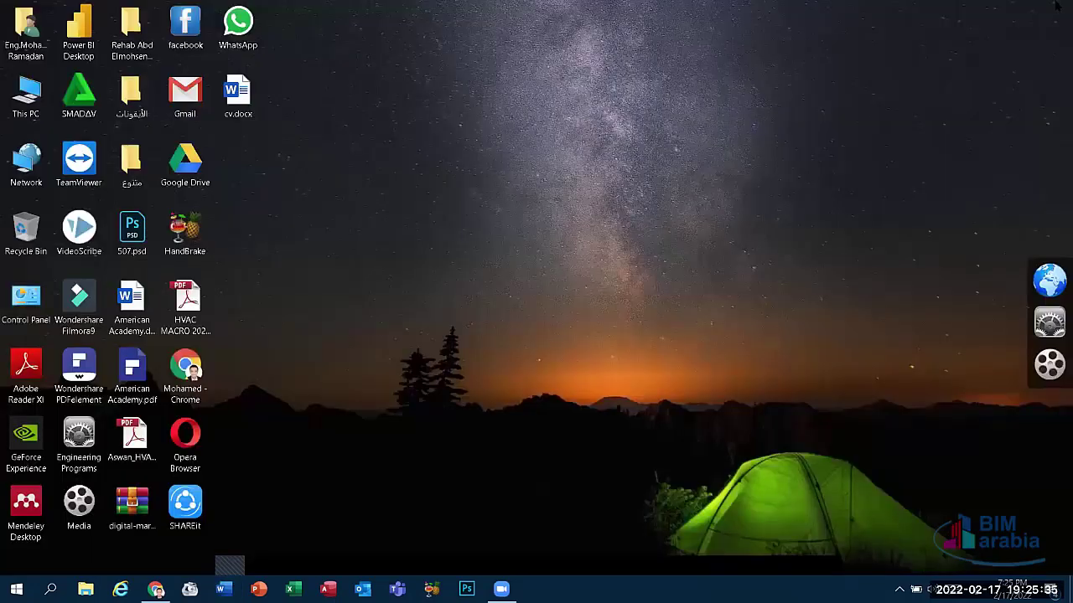
pyautogui.press('Down')
pyautogui.hotkey('shift', 'F10')
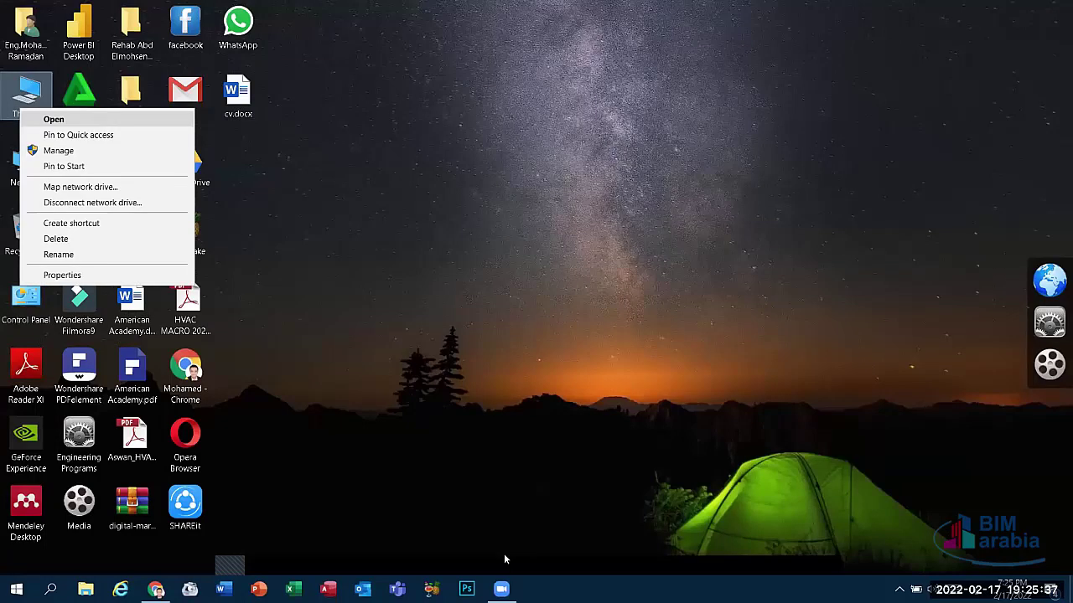
pyautogui.press('r')
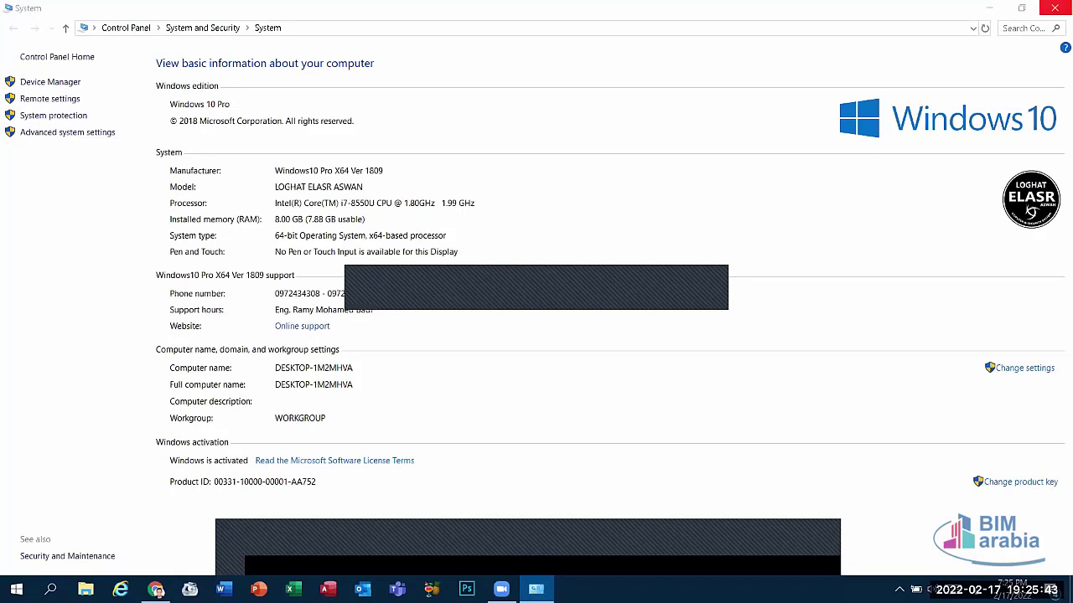
pyautogui.hotkey('alt', 'F4')
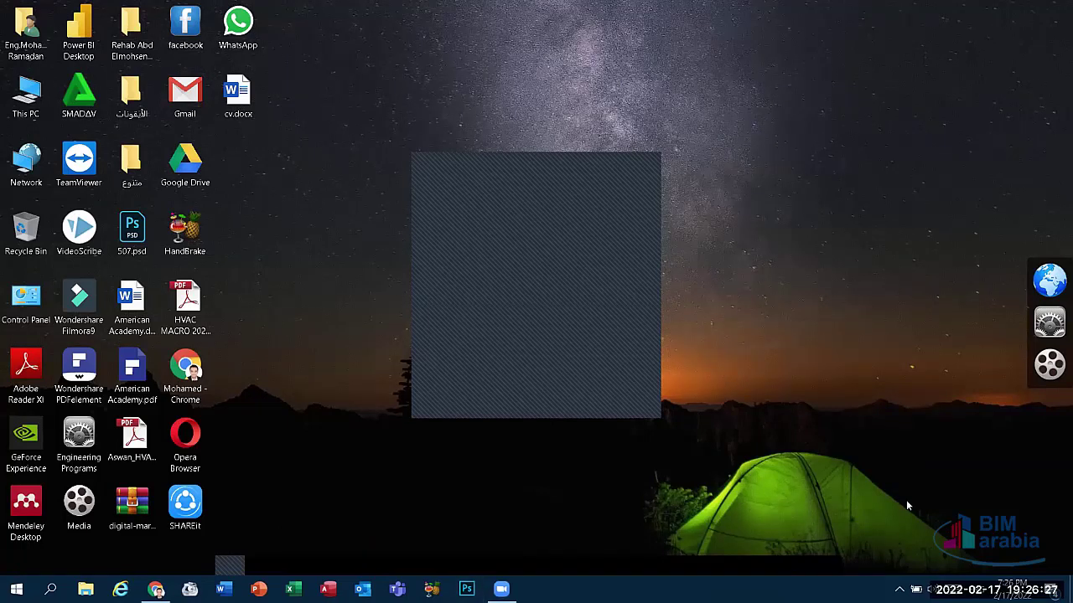
# Step: Switch the keyboard input language to Arabic with Win+Space
pyautogui.press('super+space')
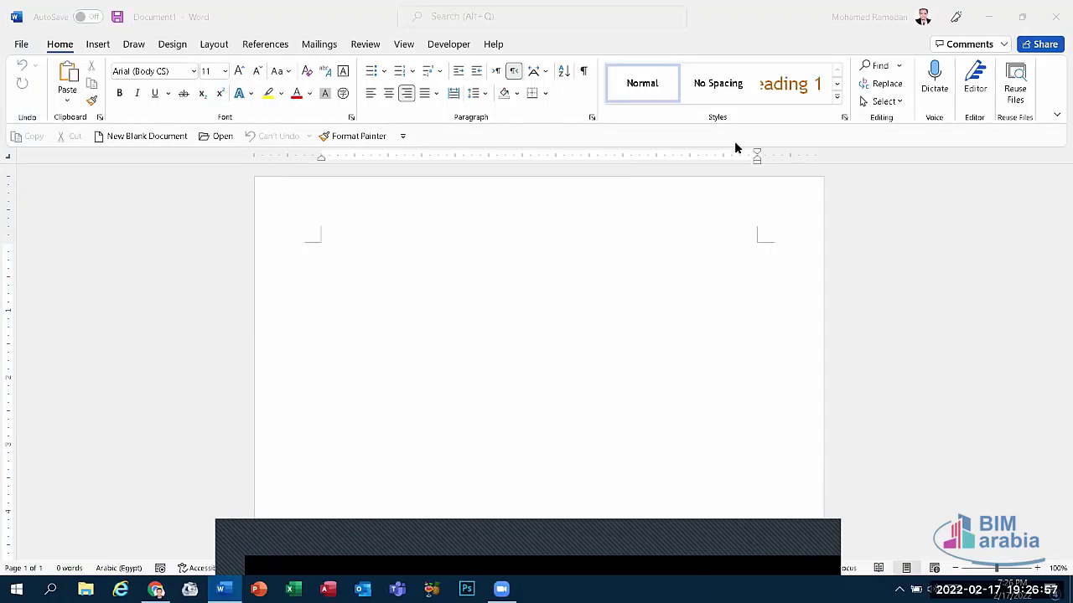
# Step: Close the blank Word window to reveal the desktop
pyautogui.press('super+d')
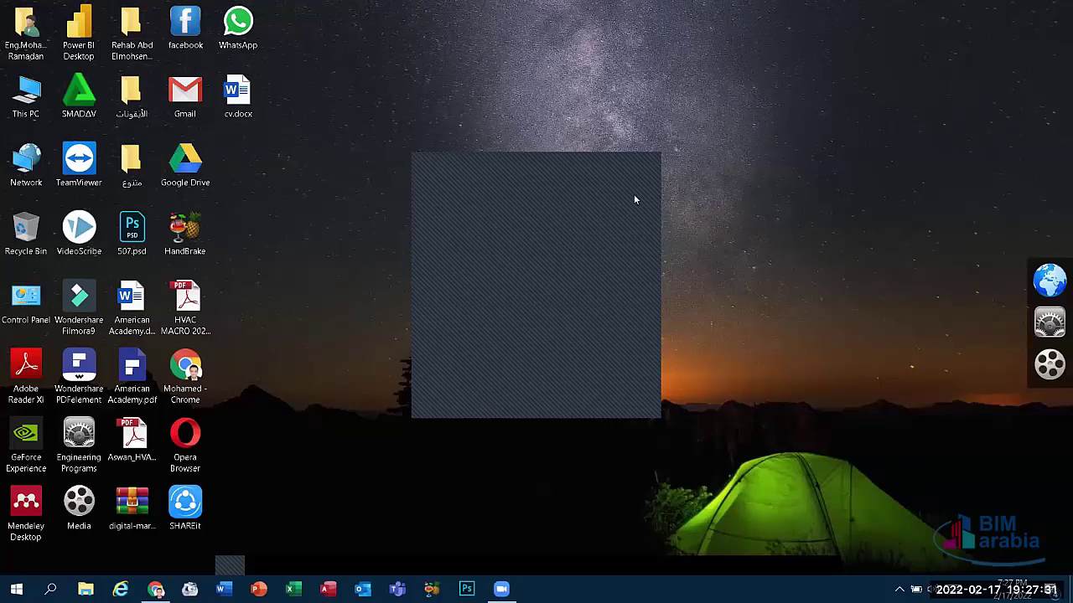
pyautogui.click(651, 164)
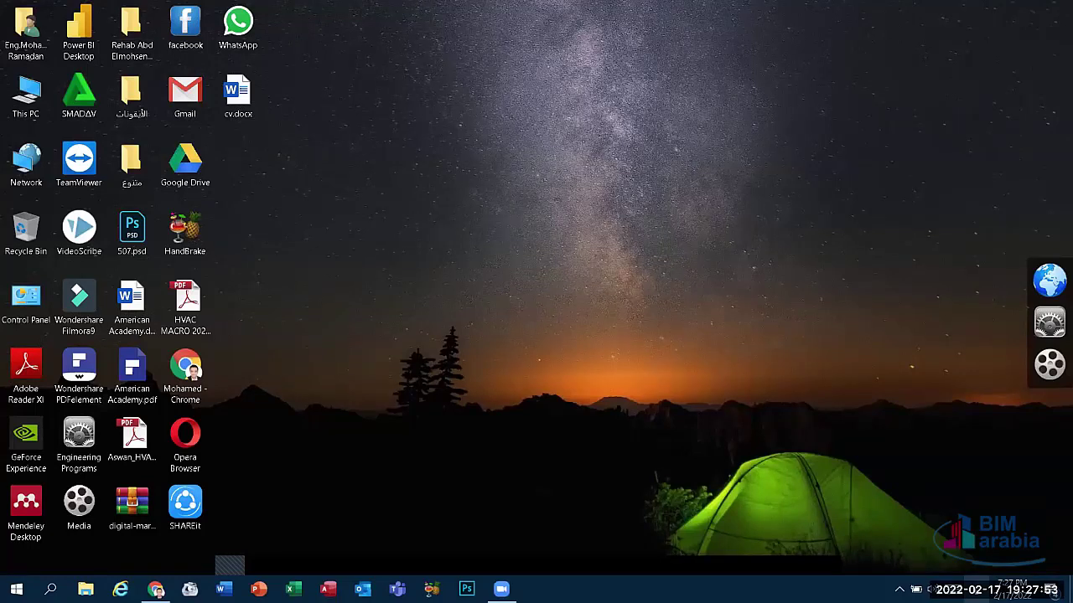
pyautogui.click(976, 589)
pyautogui.click(754, 528)
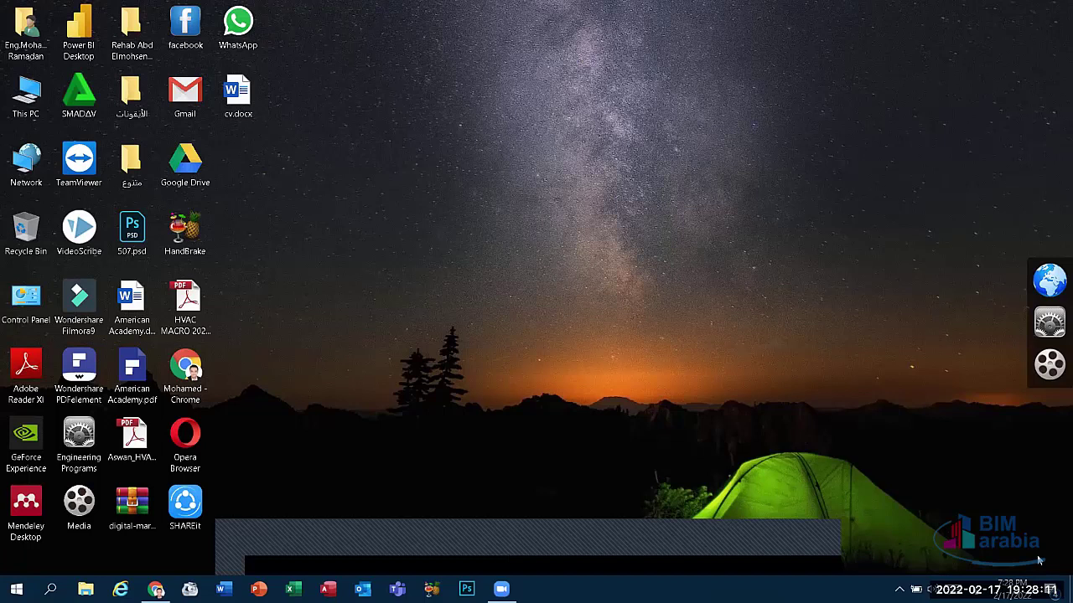
pyautogui.click(994, 582)
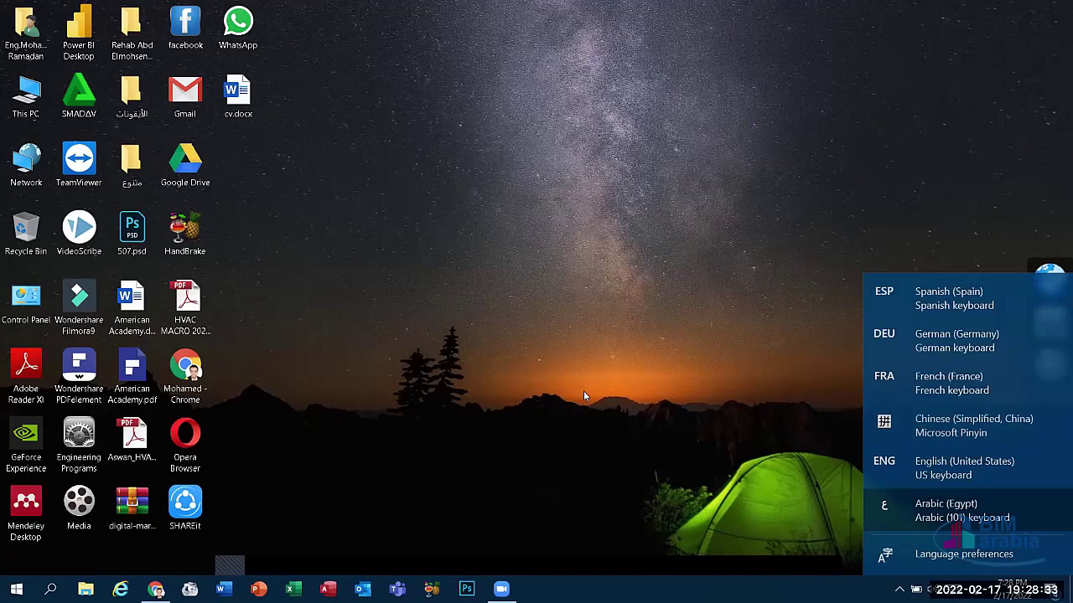
pyautogui.click(557, 377)
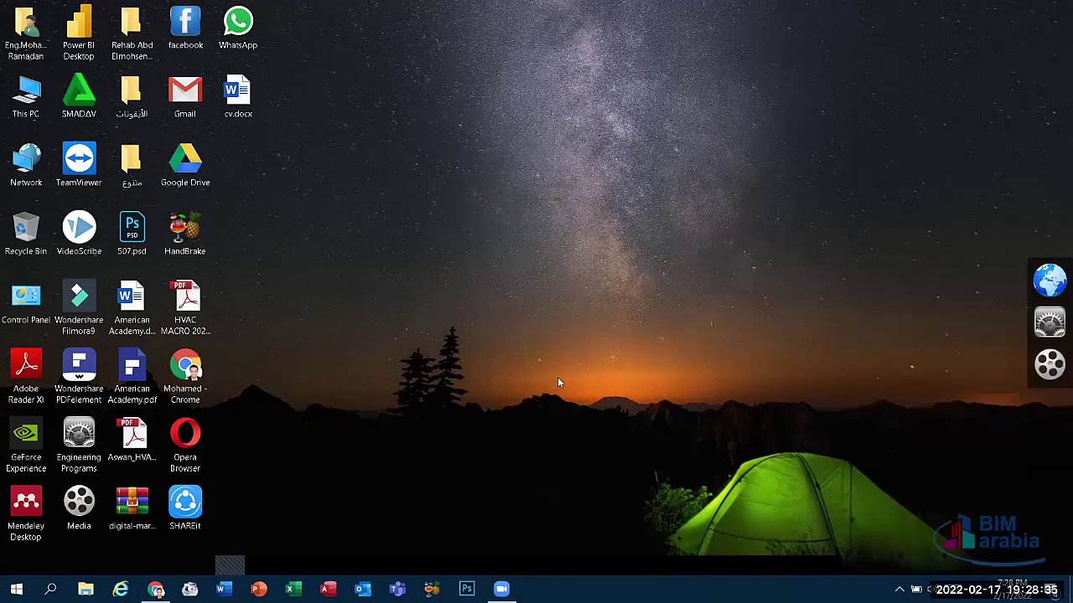